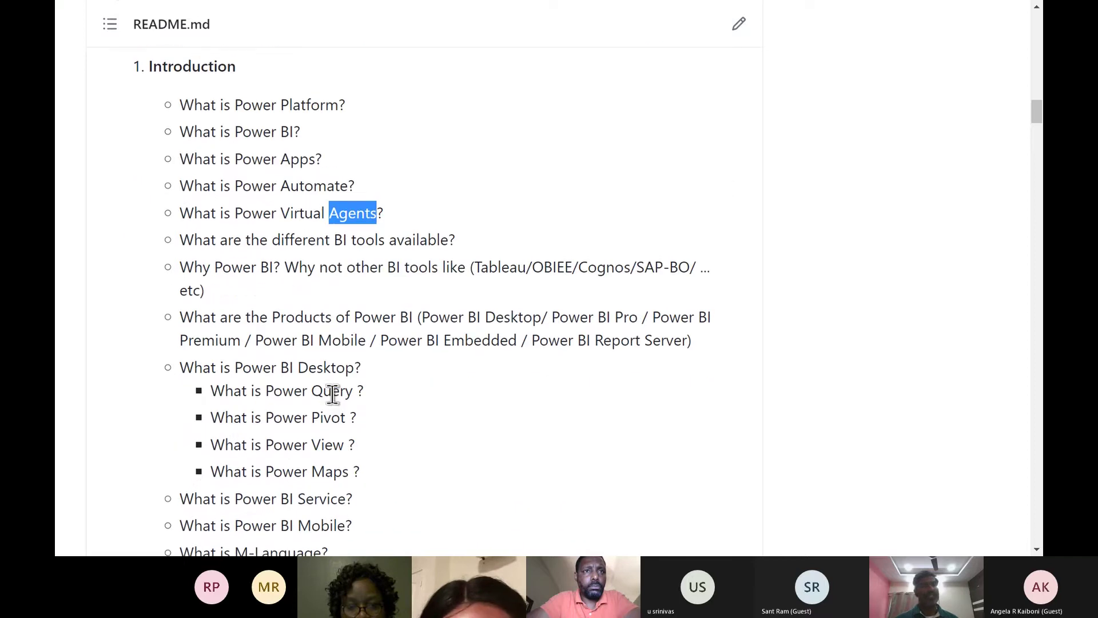
# - Review the README course outline from Introduction through Power BI Desktop, comparing its topics with the Power BI architecture diagram
pyautogui.scroll(-3, 333, 393)
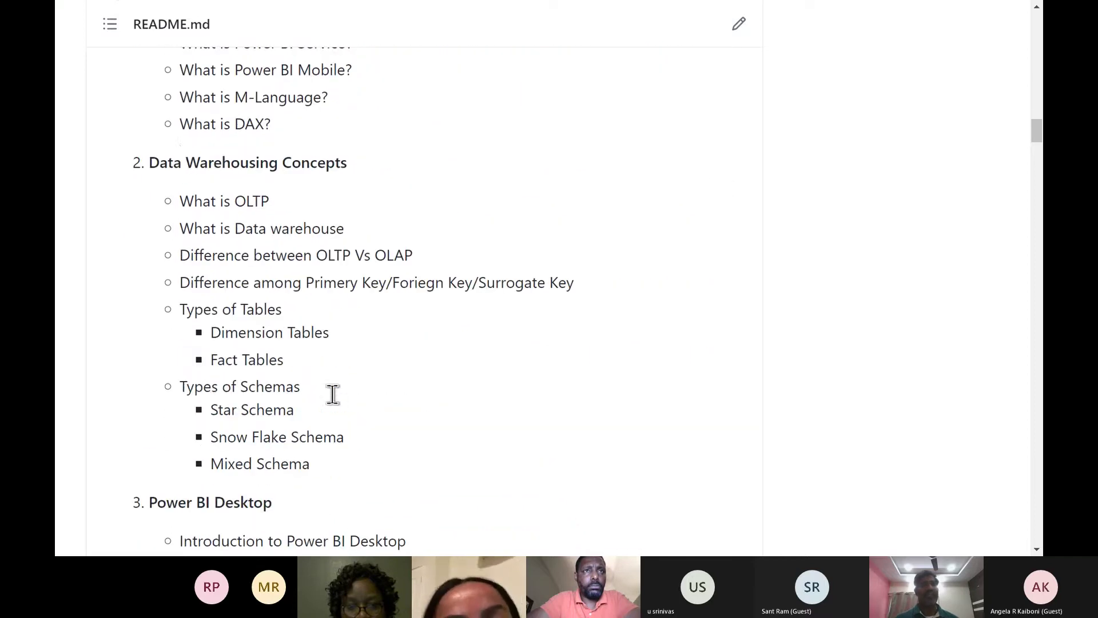
pyautogui.doubleClick(257, 167)
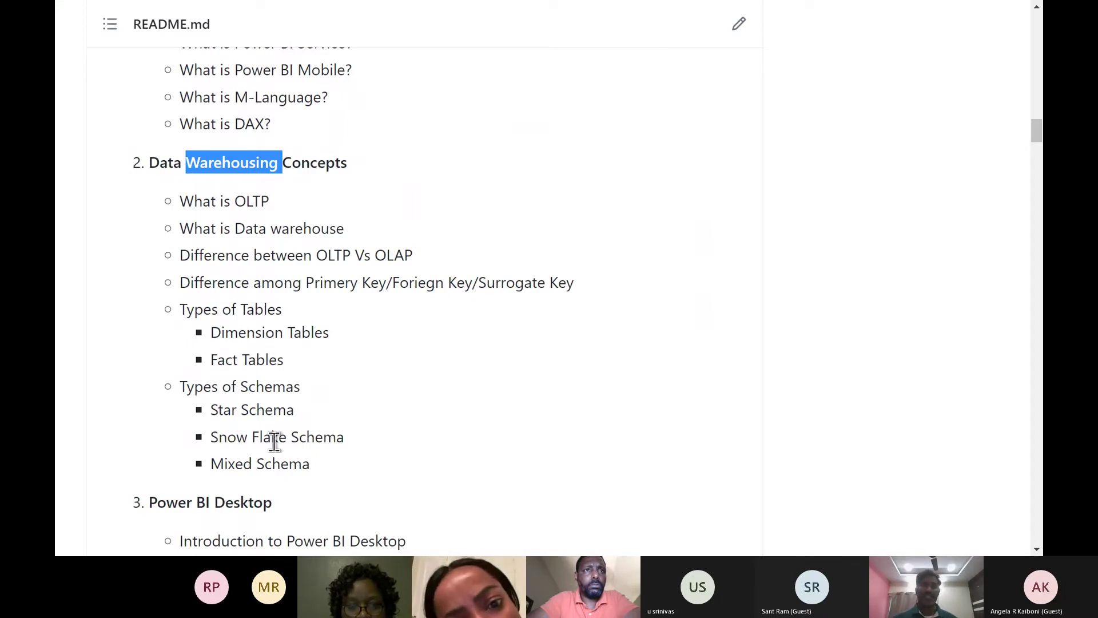
pyautogui.scroll(-5, 283, 430)
pyautogui.scroll(-3, 283, 430)
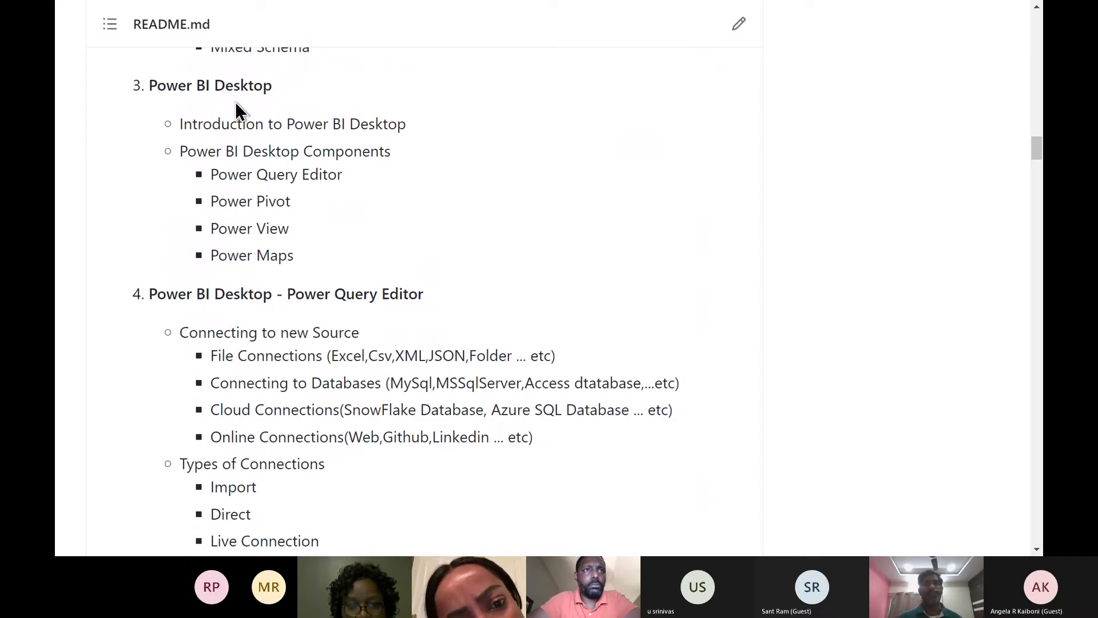
pyautogui.scroll(12, 235, 102)
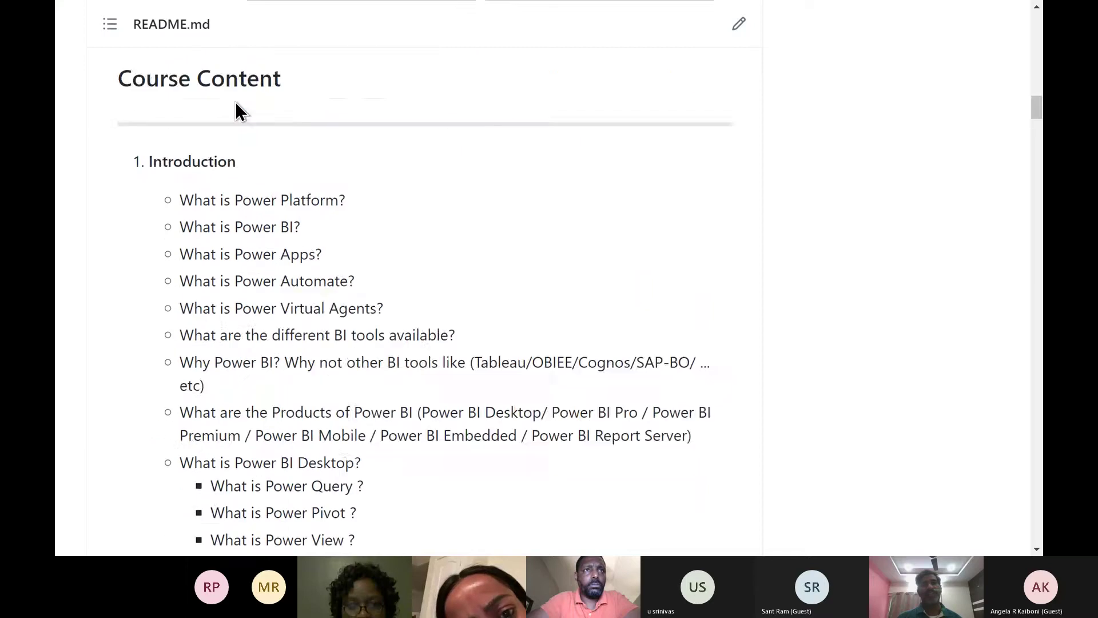
pyautogui.scroll(5, 235, 102)
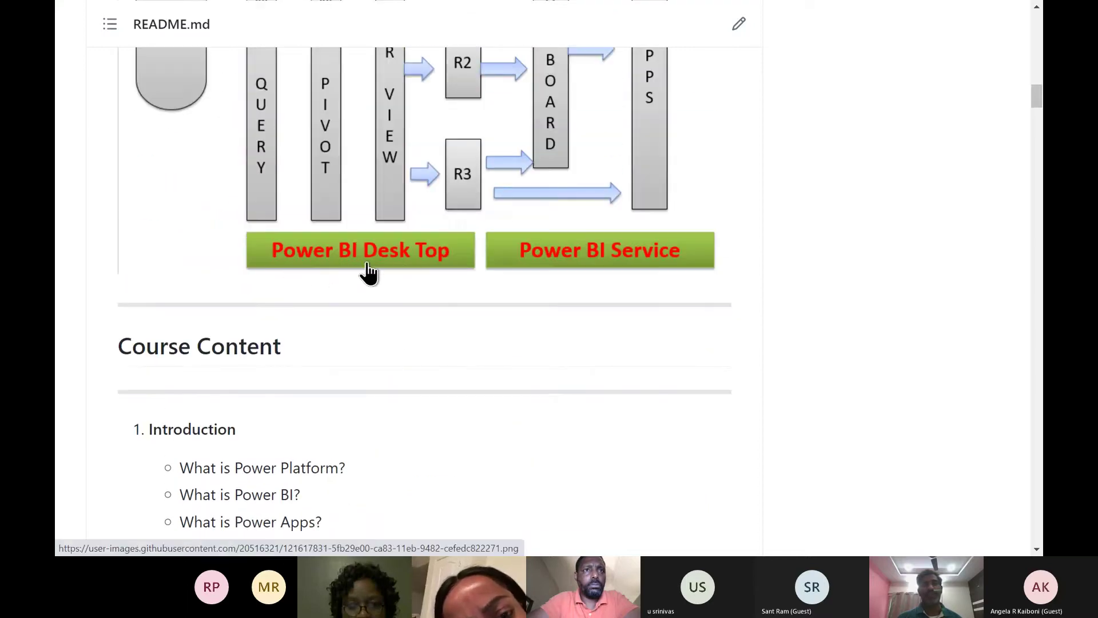
pyautogui.scroll(-8, 343, 274)
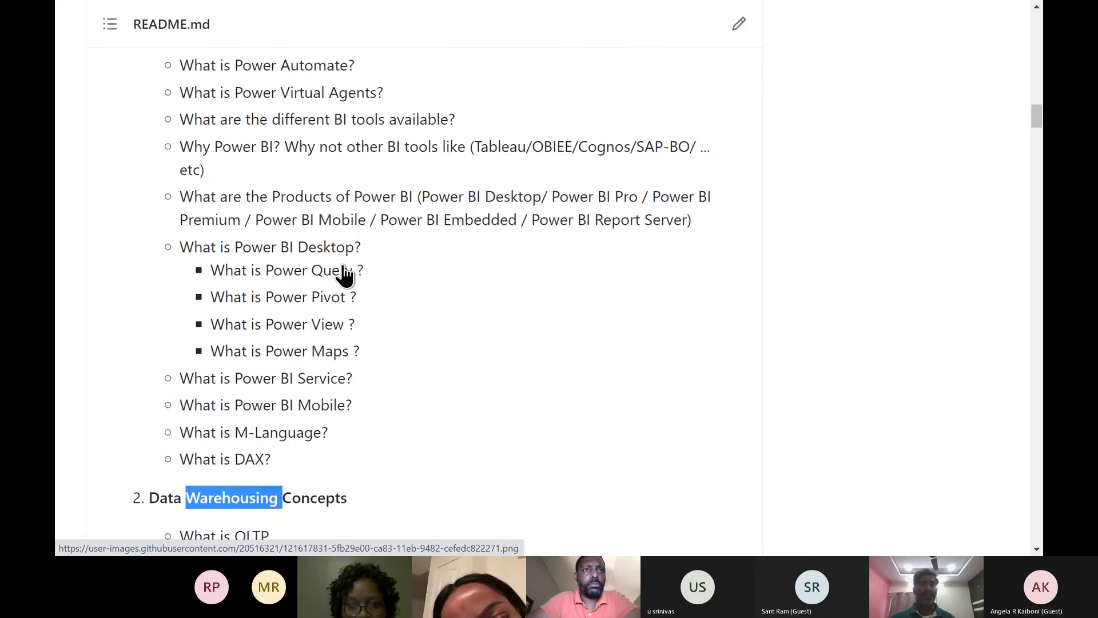
pyautogui.scroll(-12, 345, 275)
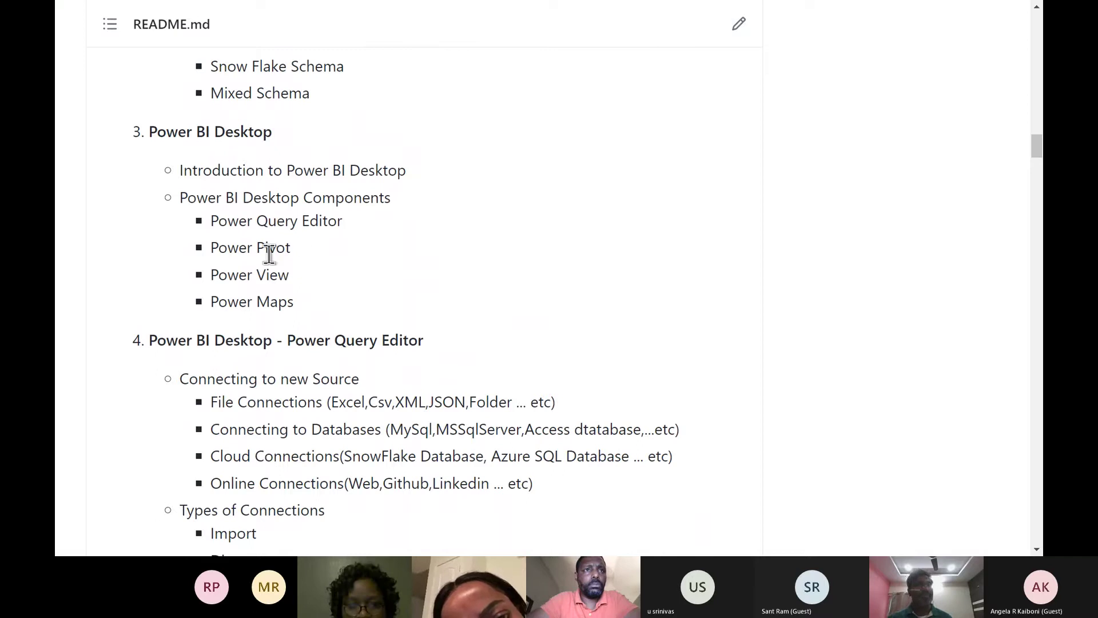
pyautogui.scroll(5, 279, 264)
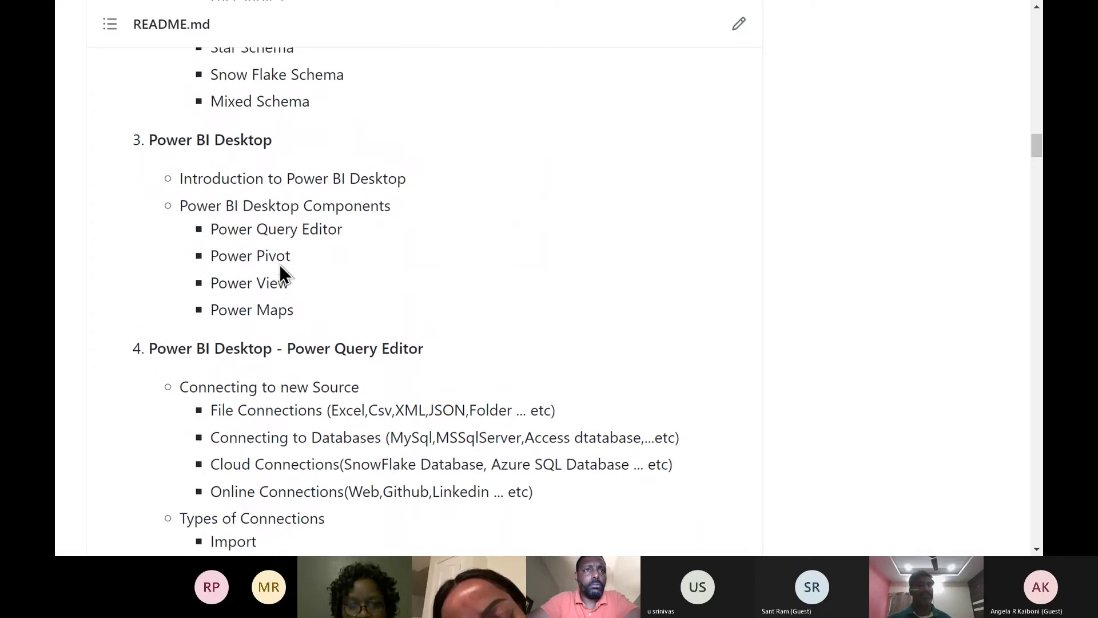
pyautogui.scroll(15, 279, 264)
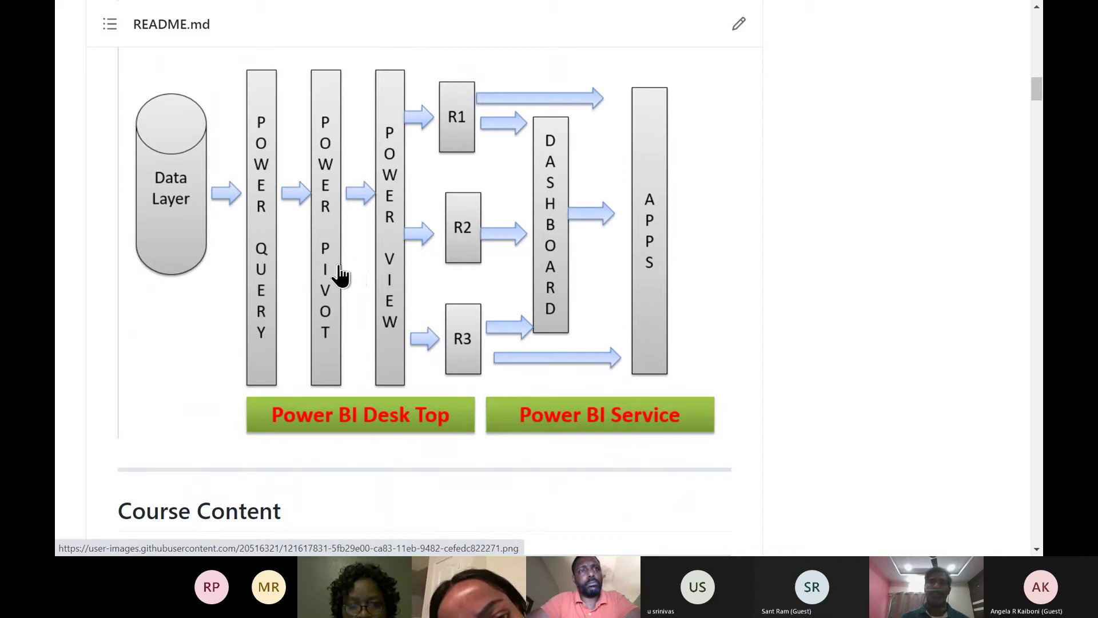
# - Go through the README outline to section 3 and highlight its heading "Power BI Desktop"
pyautogui.scroll(-10, 454, 444)
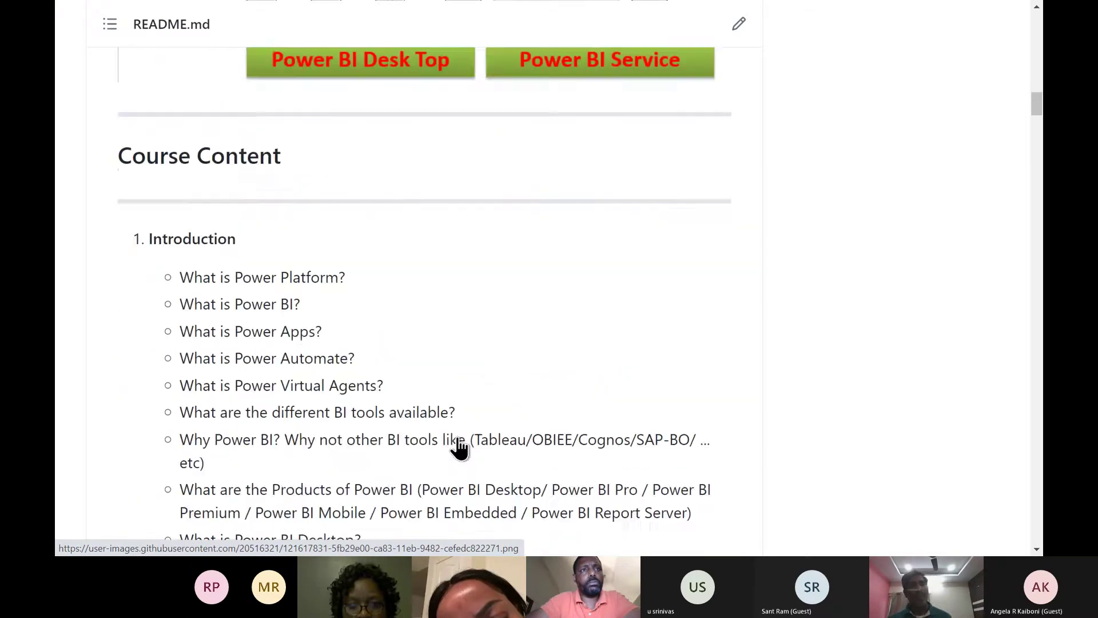
pyautogui.scroll(-1, 458, 439)
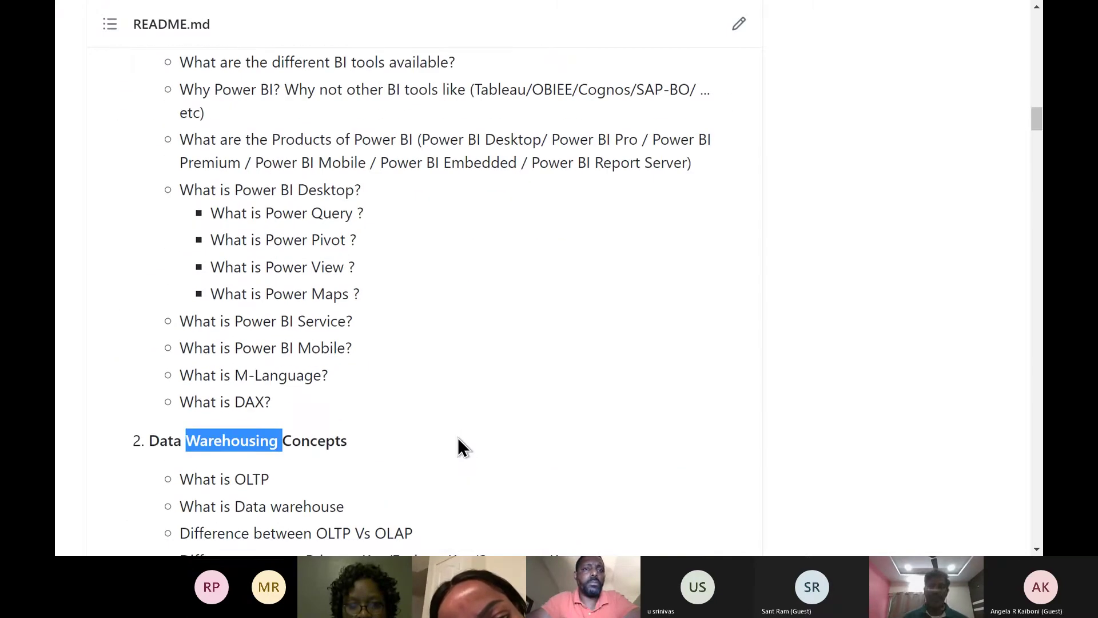
pyautogui.scroll(-8, 458, 438)
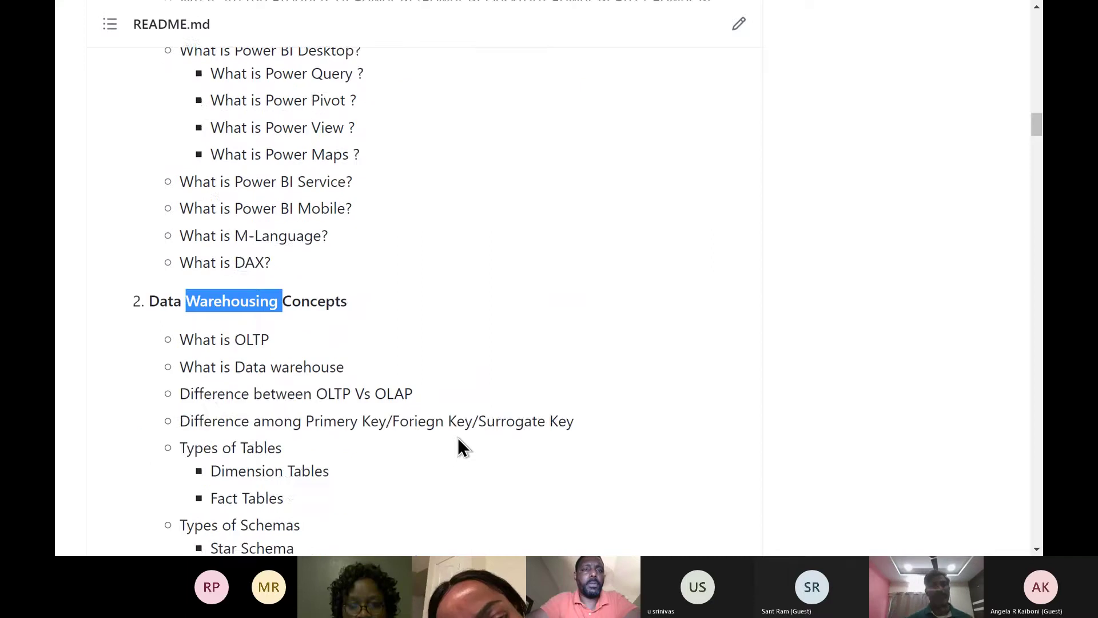
pyautogui.scroll(-3, 458, 437)
pyautogui.scroll(2, 458, 437)
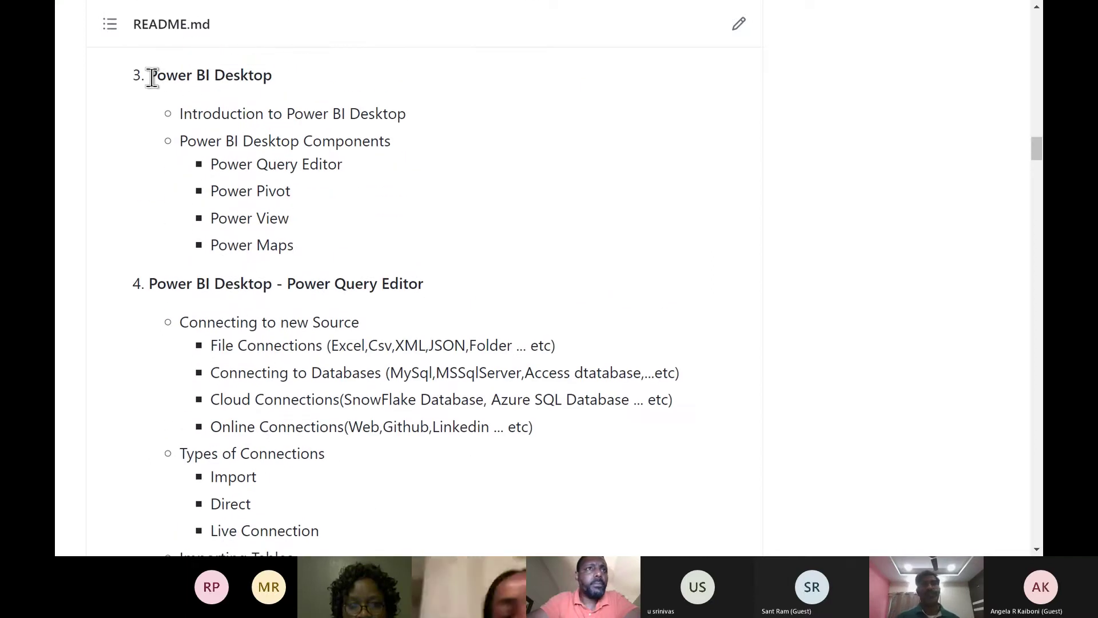
pyautogui.moveTo(151, 77); pyautogui.dragTo(266, 83)
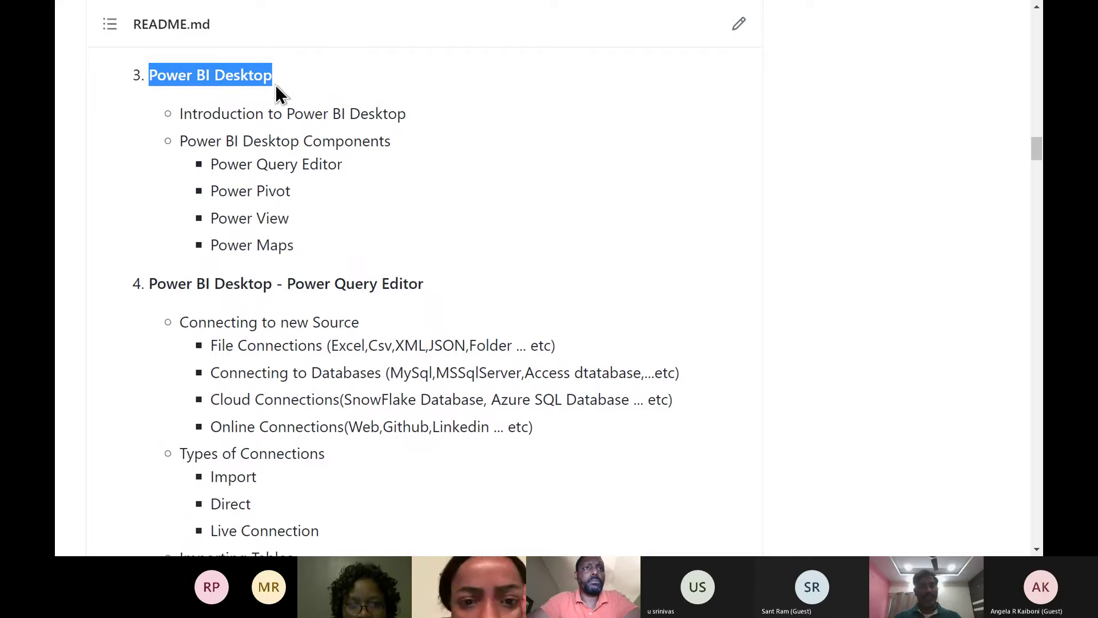
# - Search Windows for "power" and launch Power BI Desktop
pyautogui.press('super+s')
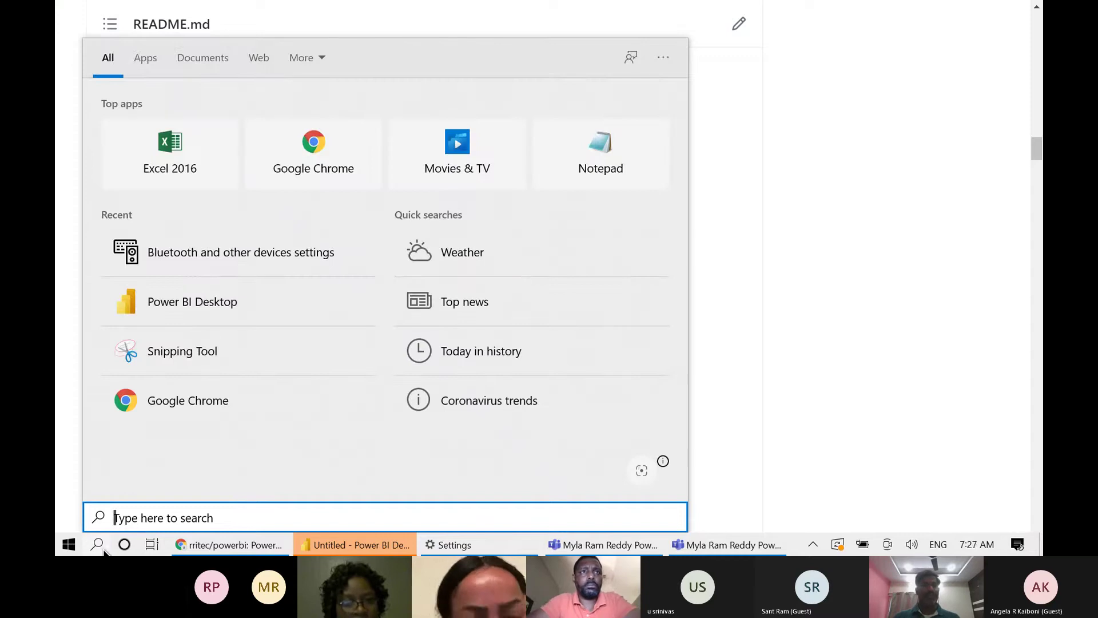
pyautogui.write('po')
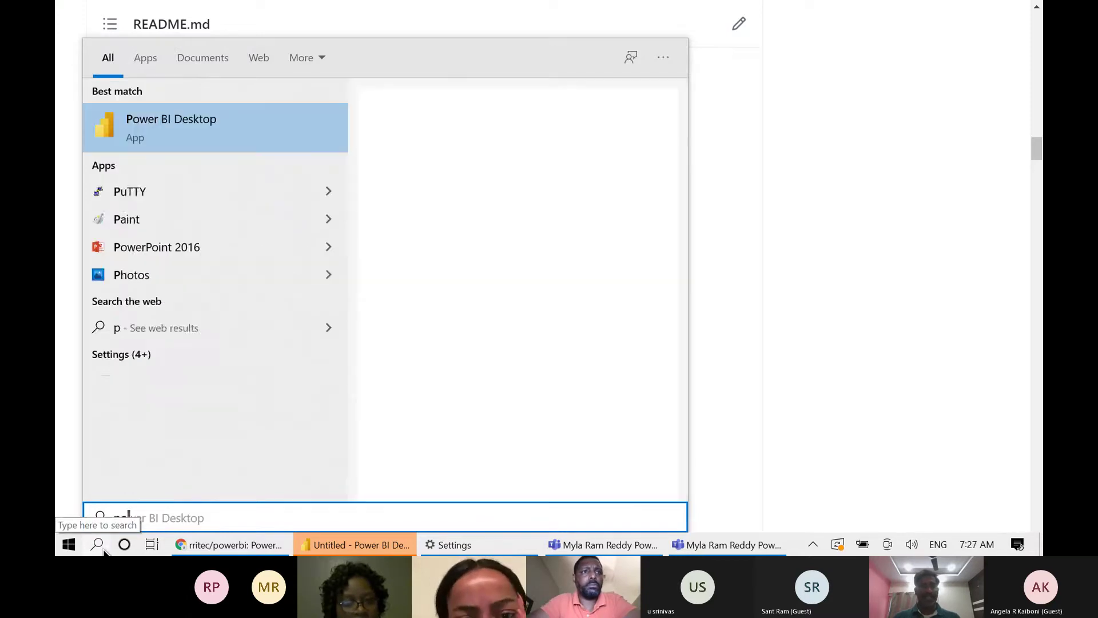
pyautogui.write('wer')
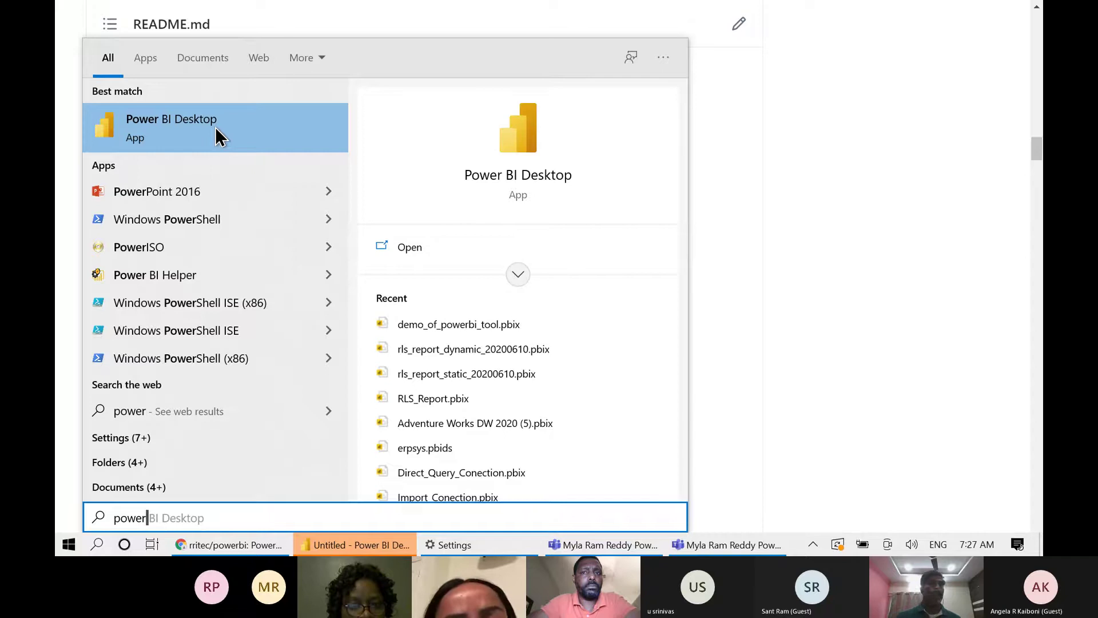
pyautogui.click(215, 127)
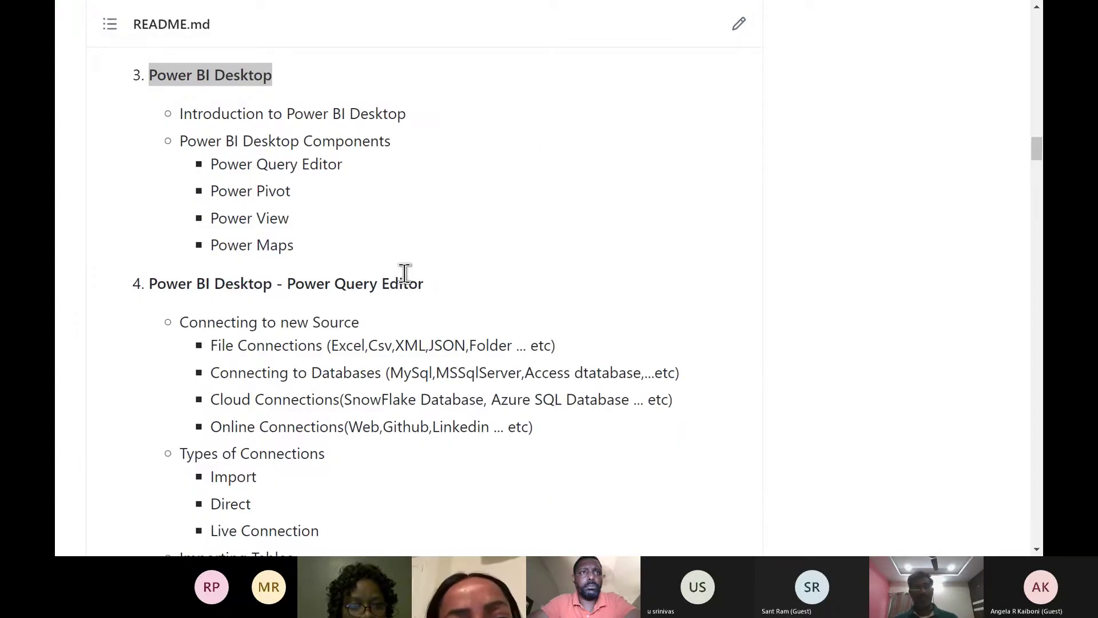
# - Switch to the Power BI Desktop window and close its welcome screen to reach the blank report
pyautogui.hotkey('alt', 'Tab')
pyautogui.hotkey('alt', 'Tab')
pyautogui.hotkey('alt', 'Tab')
pyautogui.hotkey('alt', 'Tab')
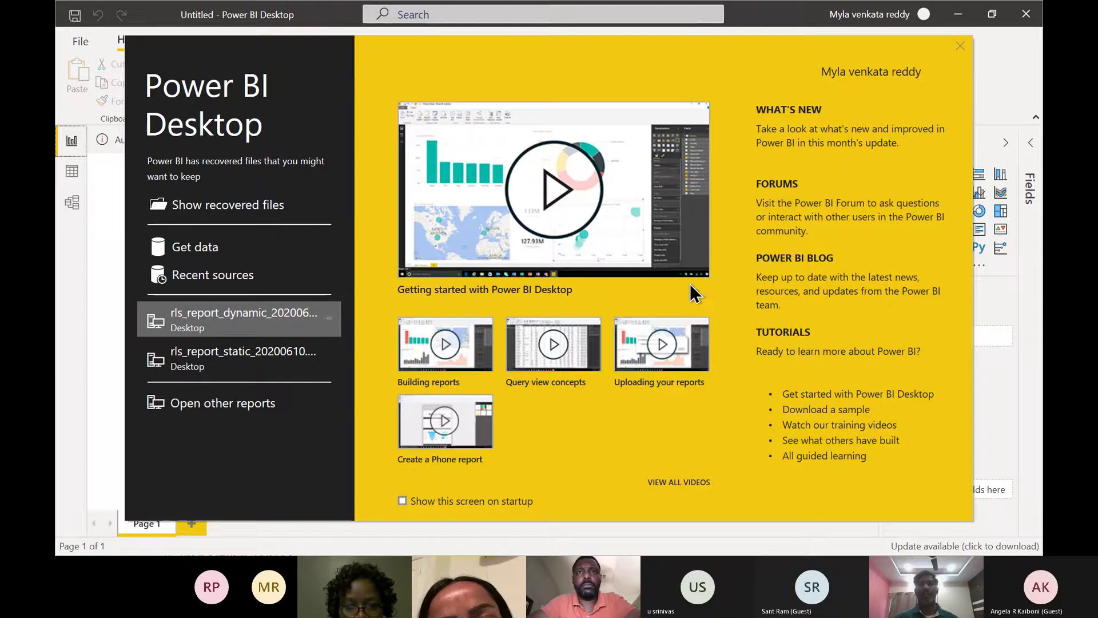
pyautogui.click(961, 48)
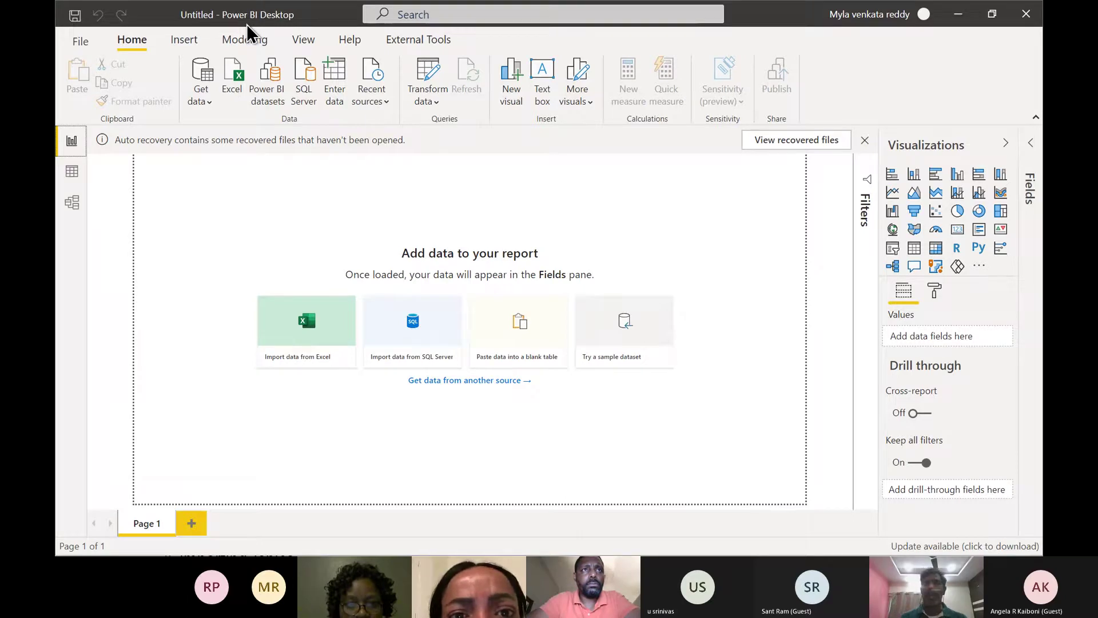
# - Check the training meeting in Microsoft Teams and return to the blank report in Power BI Desktop
pyautogui.hotkey('alt', 'Tab')
pyautogui.hotkey('alt', 'Tab')
pyautogui.hotkey('alt', 'Tab')
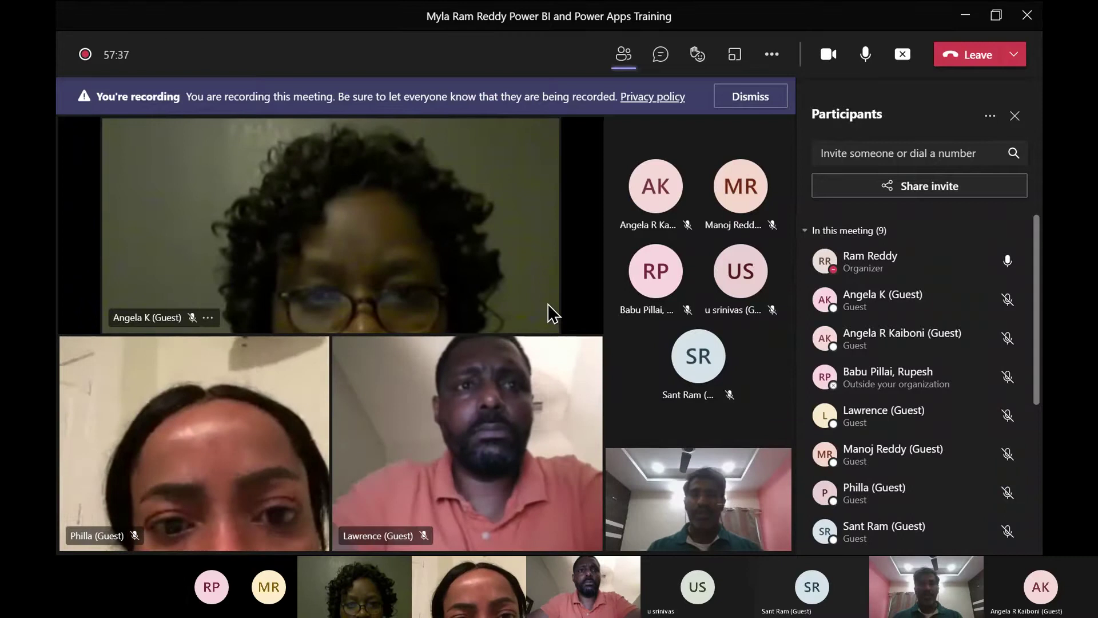
pyautogui.hotkey('alt', 'Tab')
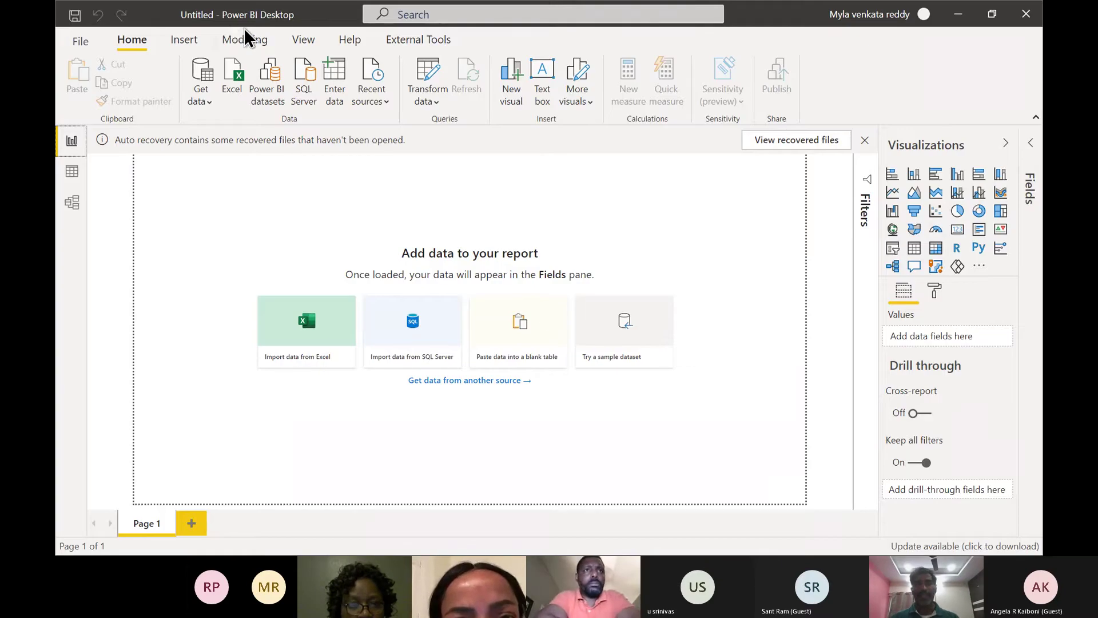
pyautogui.hotkey('alt', 'Tab')
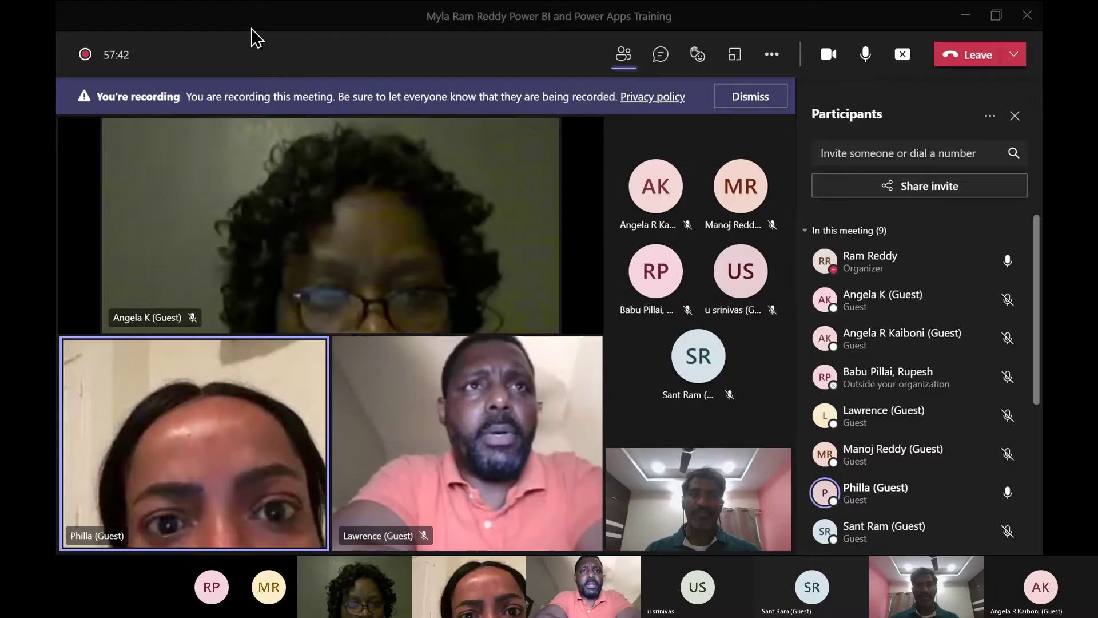
pyautogui.hotkey('alt', 'Tab')
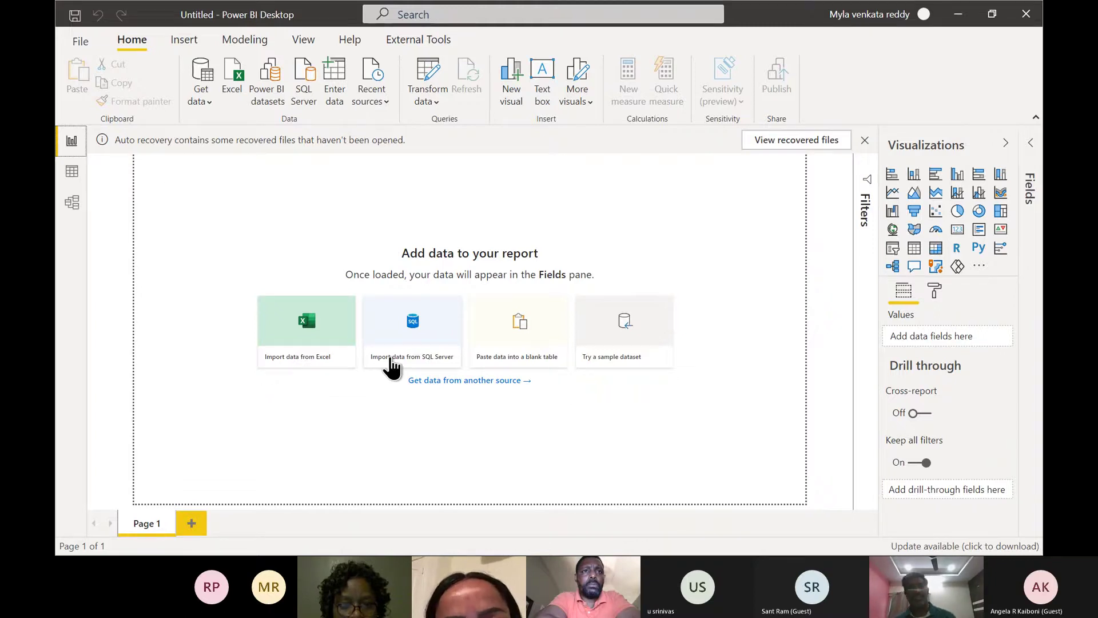
# - Start saving the blank report and browse to the rritec folder on the Desktop
pyautogui.click(85, 46)
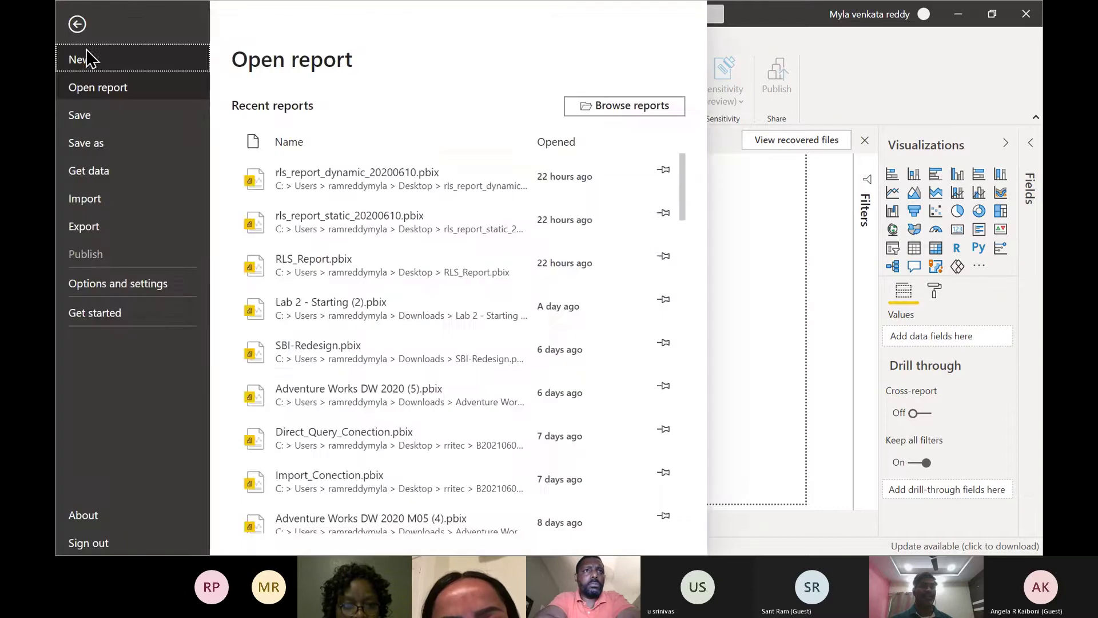
pyautogui.click(80, 116)
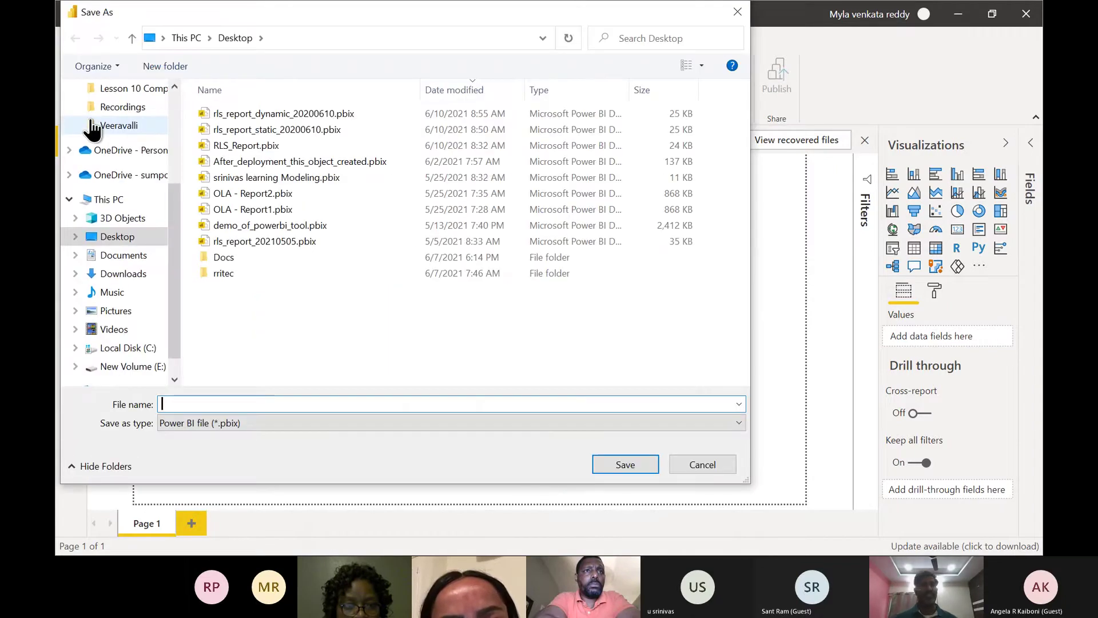
pyautogui.click(127, 241)
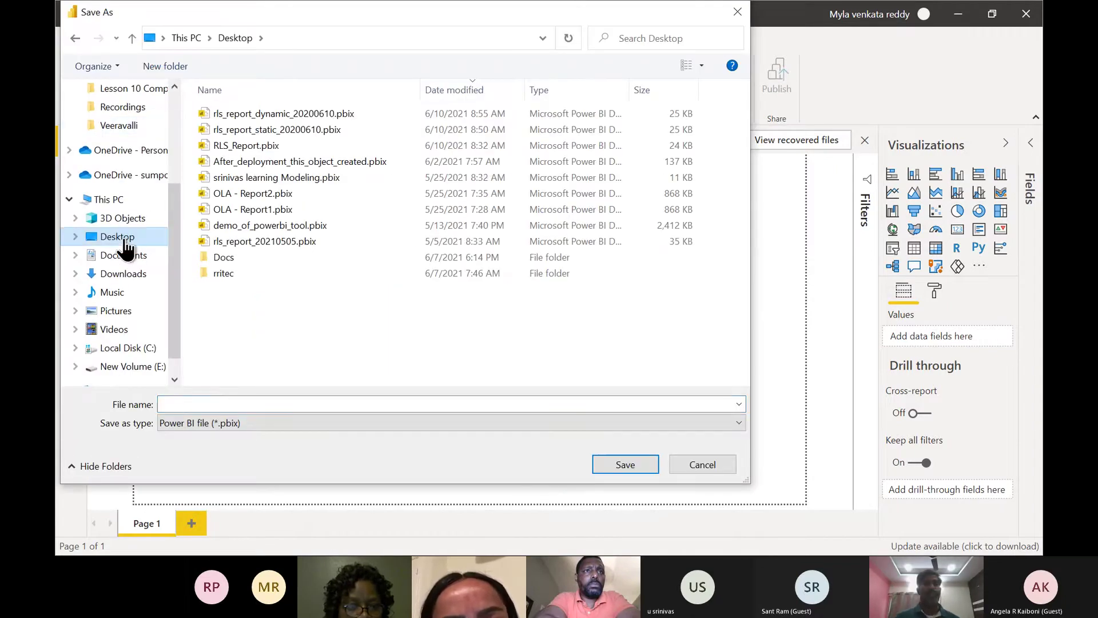
pyautogui.doubleClick(229, 274)
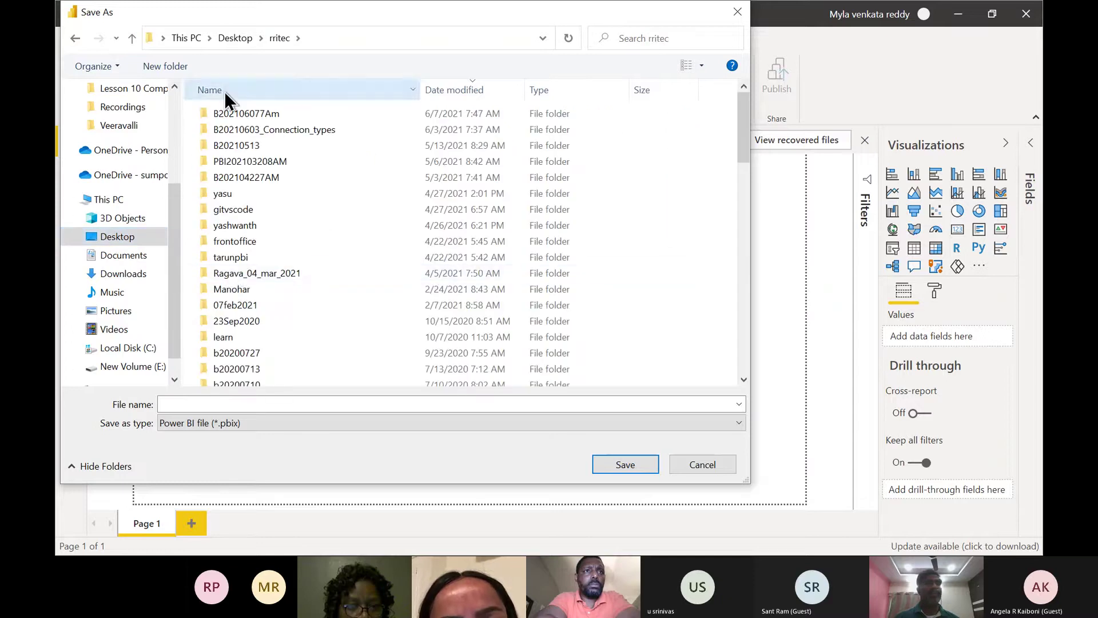
# - Create a folder named B20210611 inside rritec and open it as the save location
pyautogui.click(175, 70)
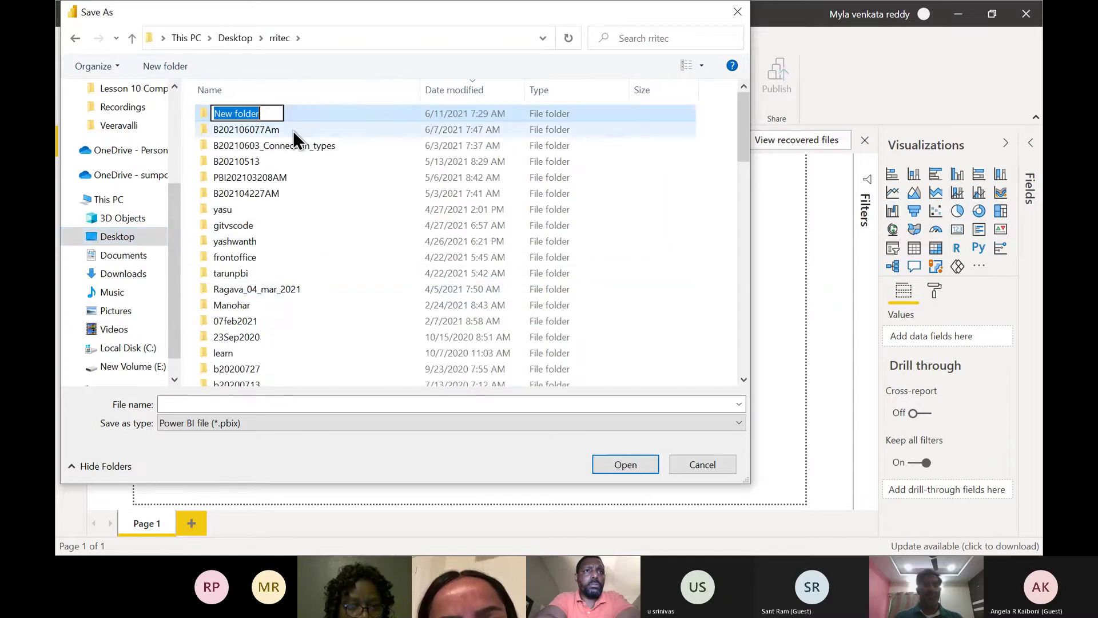
pyautogui.write('B2020')
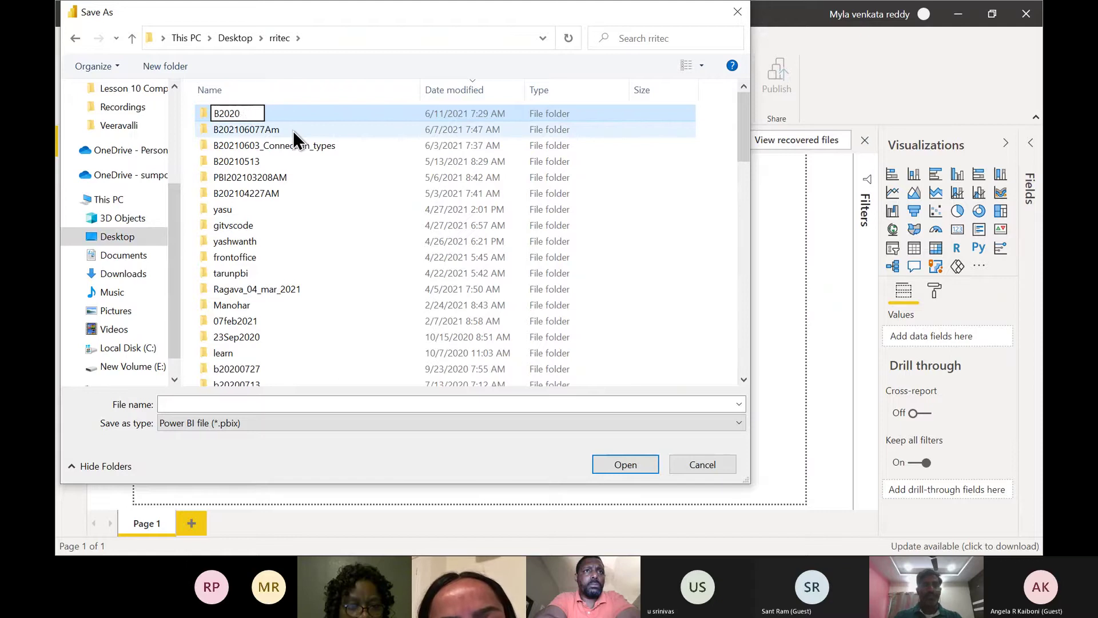
pyautogui.press('BackSpace')
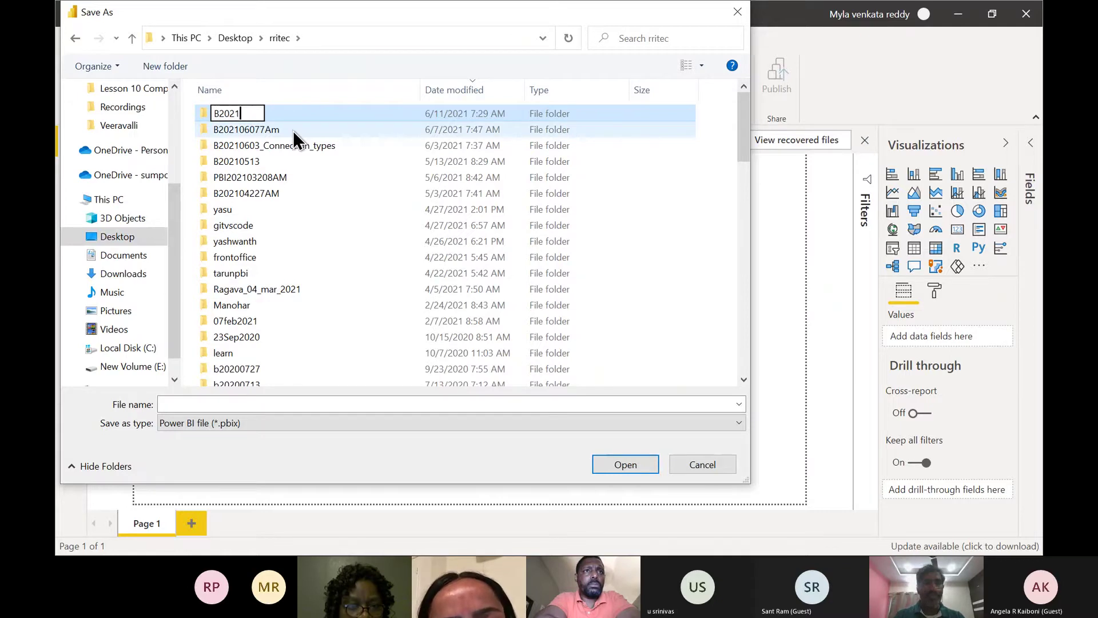
pyautogui.write('106')
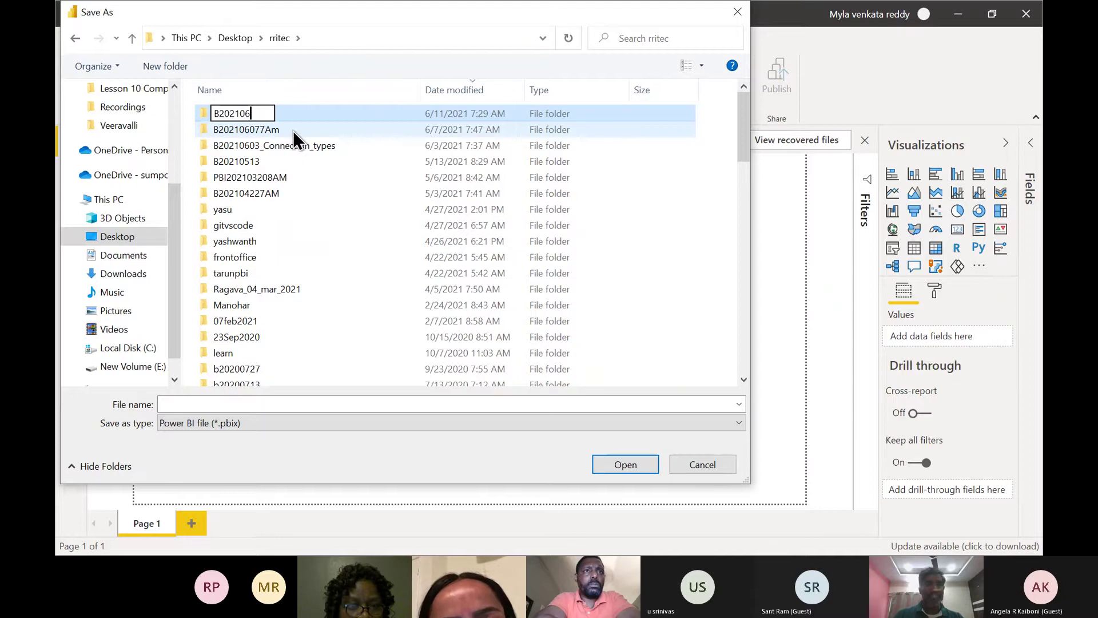
pyautogui.write('11')
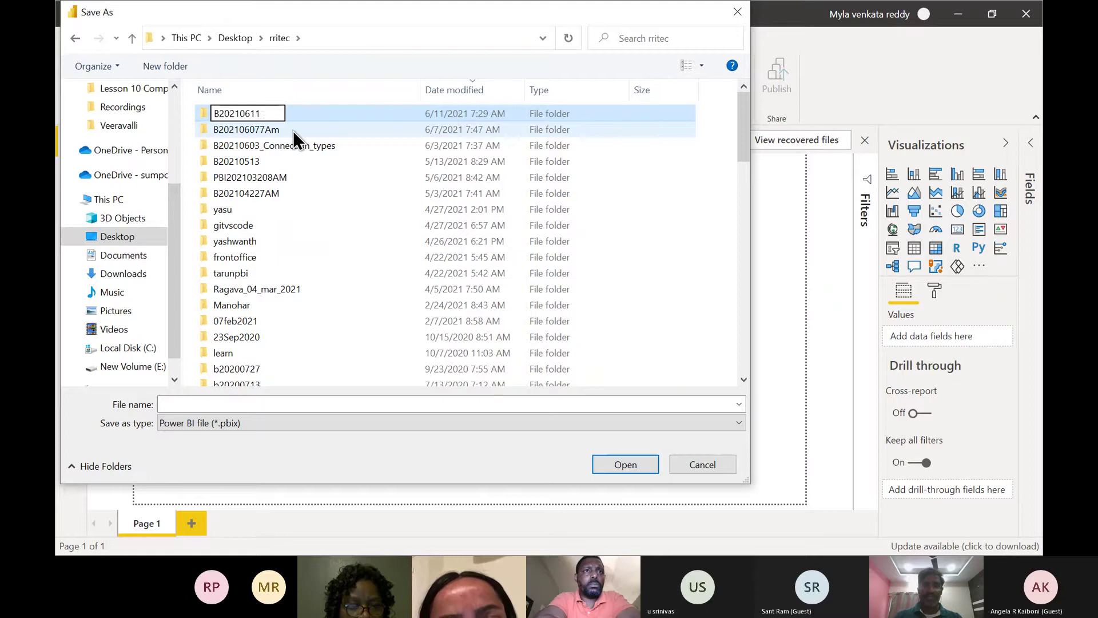
pyautogui.press('Return')
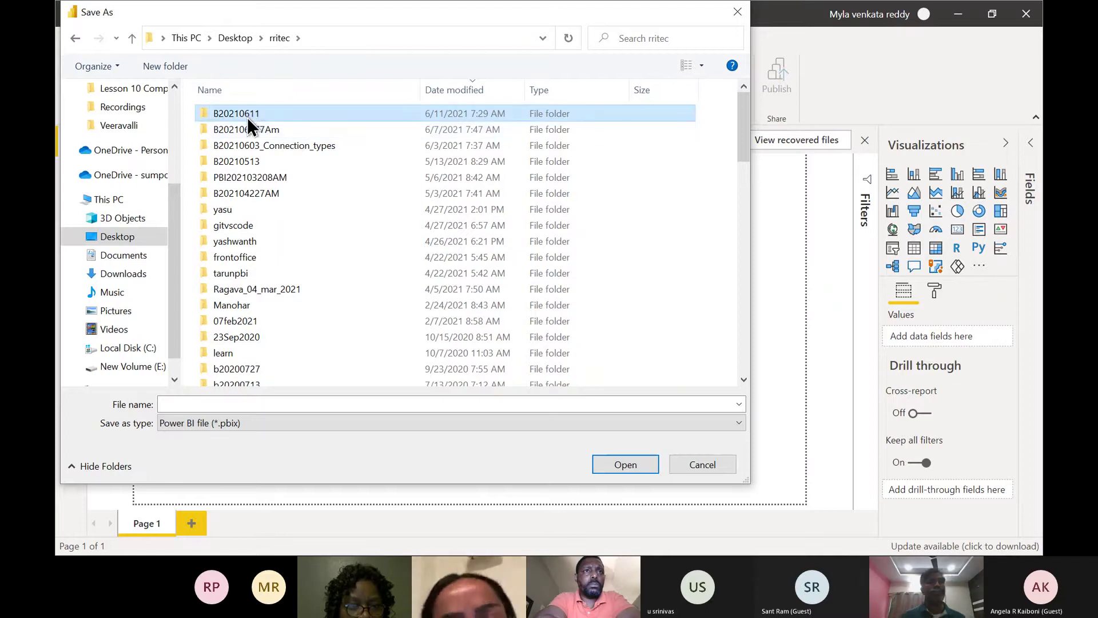
pyautogui.doubleClick(246, 115)
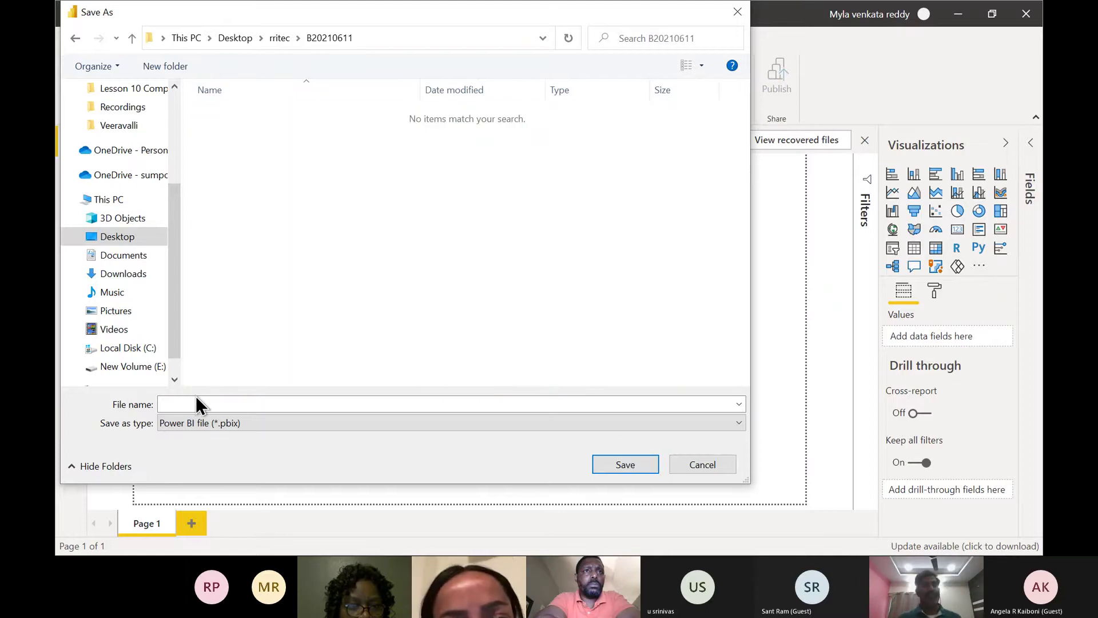
# - Save the report as Power BI Demo Report in the B20210611 folder
pyautogui.click(213, 403)
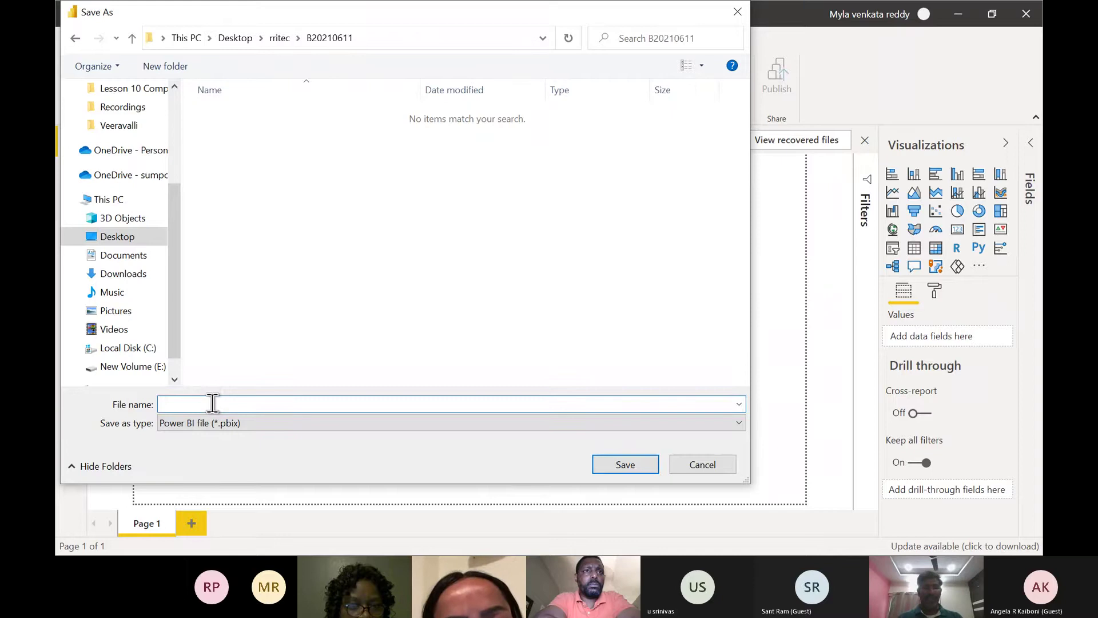
pyautogui.write('Power')
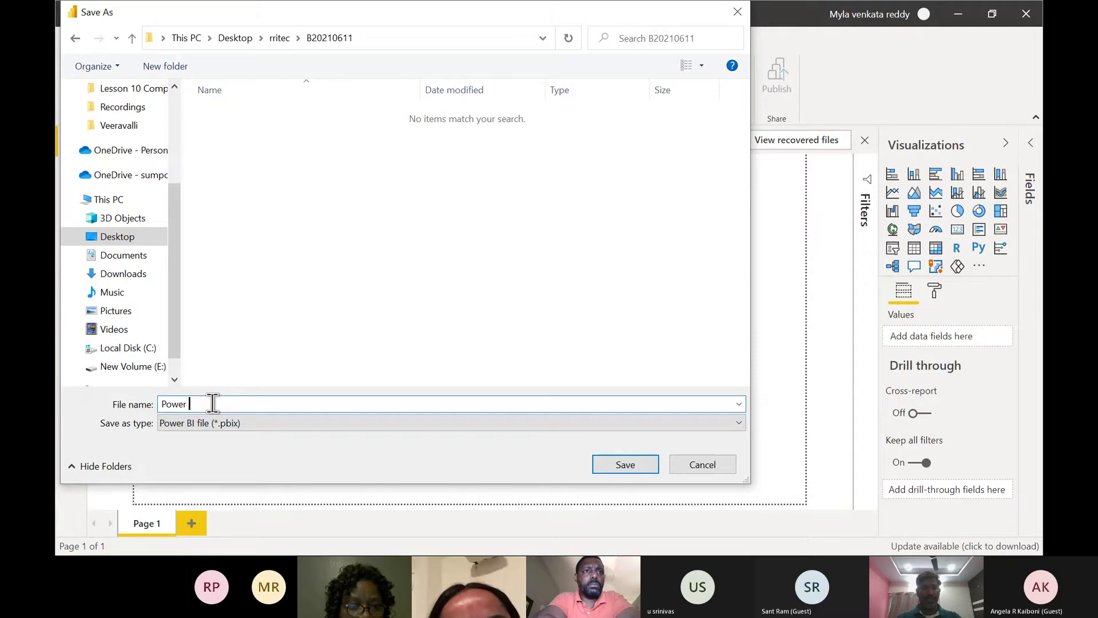
pyautogui.write(' BI D')
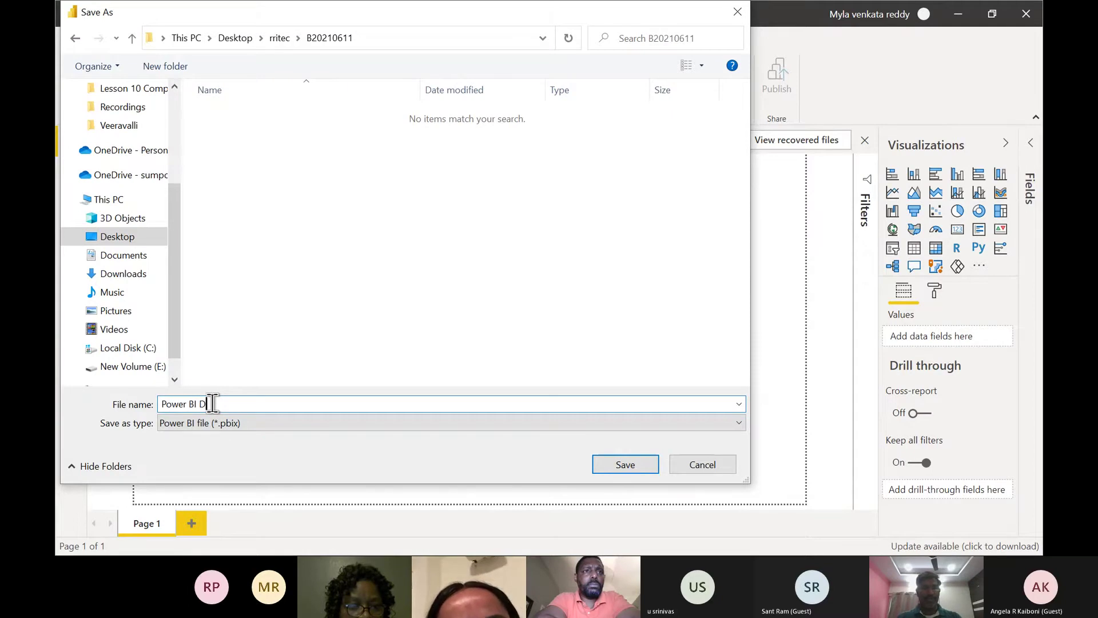
pyautogui.write('emo Report')
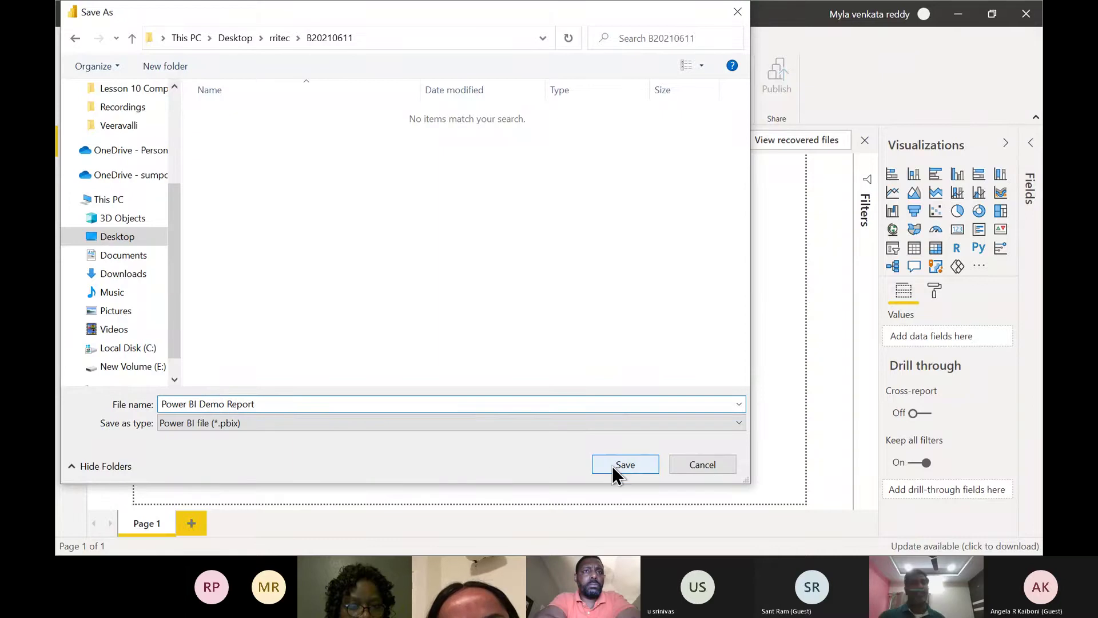
pyautogui.click(612, 465)
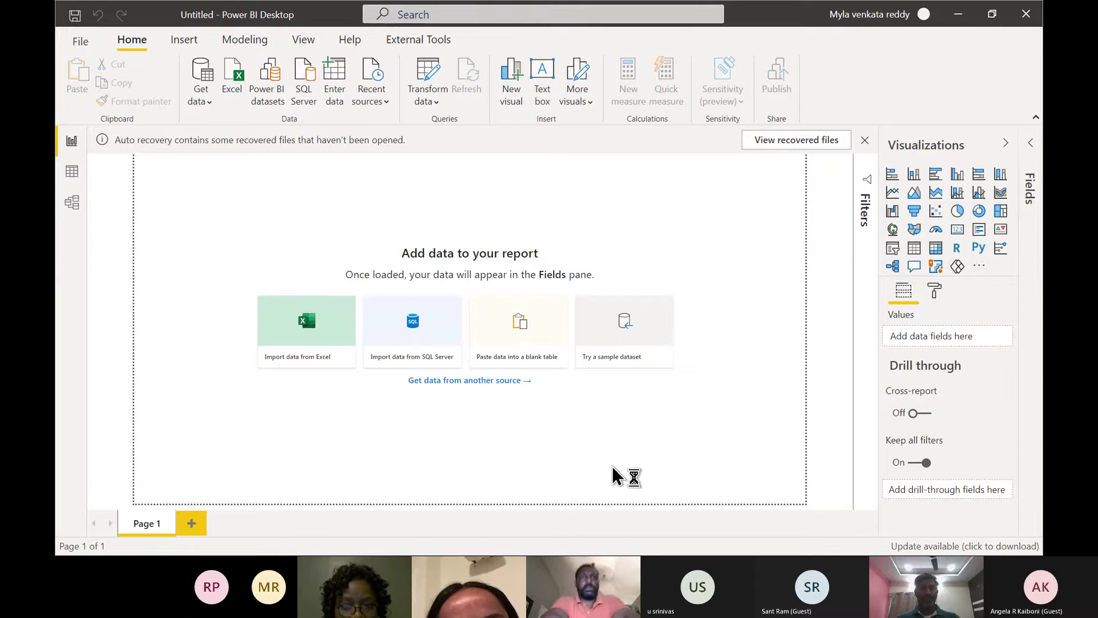
# - Check the saved report's full file type in Desktop\rritec\B20210611 using File Explorer, and return to Power BI Desktop
pyautogui.press('super+e')
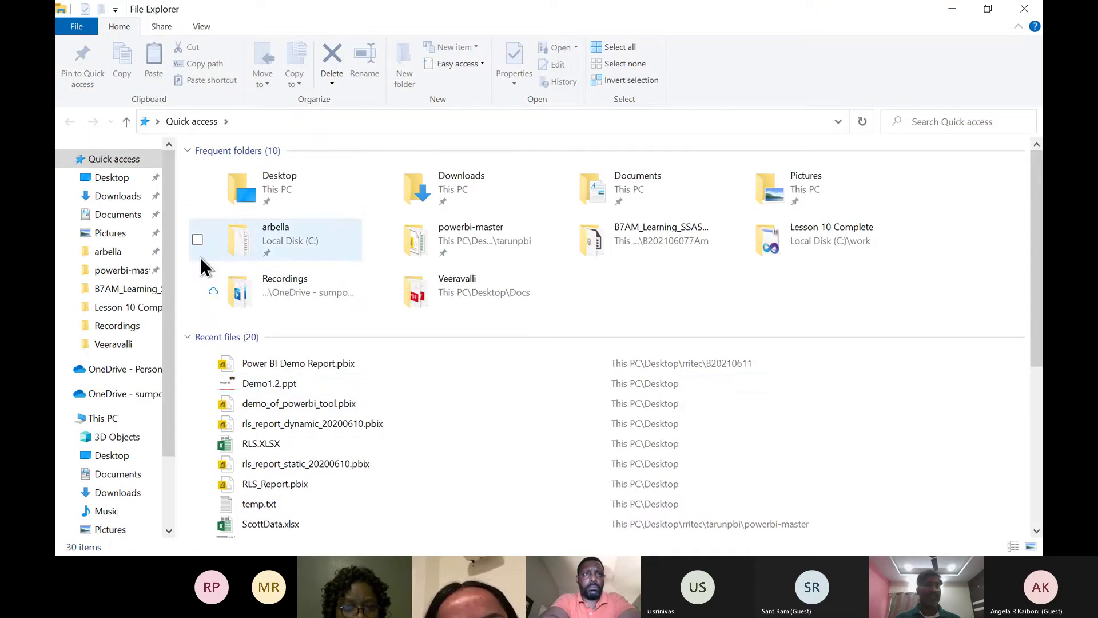
pyautogui.click(298, 189)
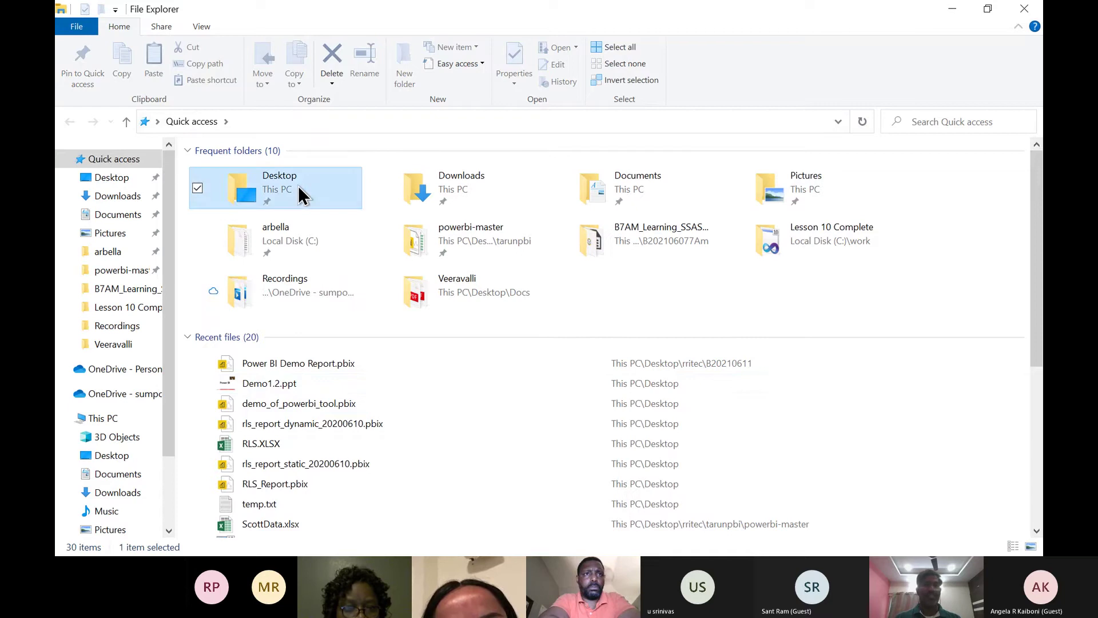
pyautogui.doubleClick(298, 188)
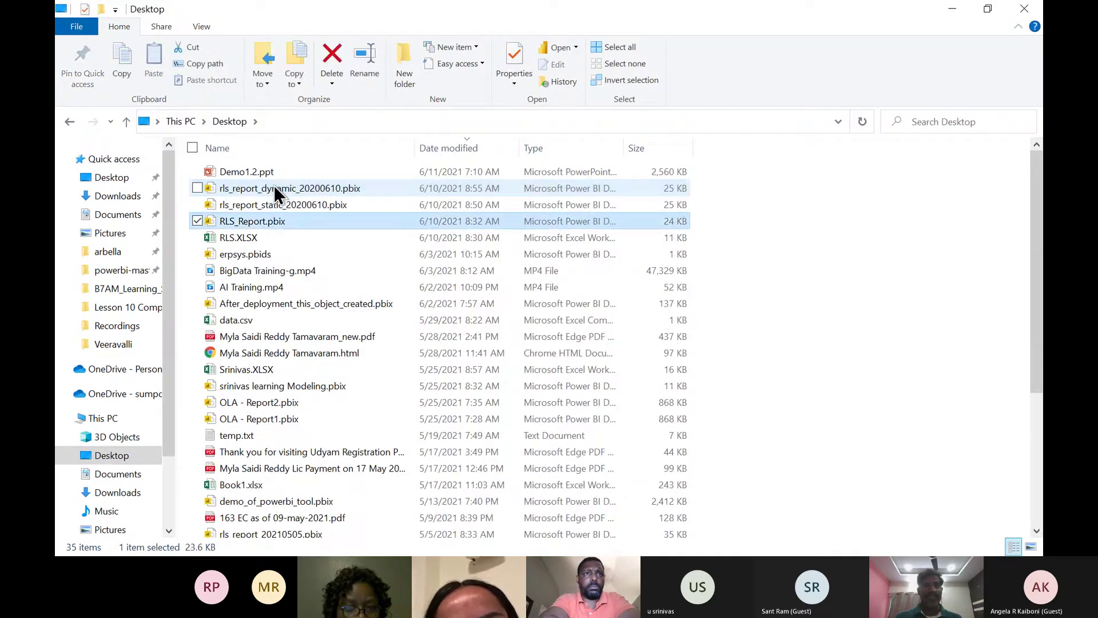
pyautogui.scroll(-4, 343, 391)
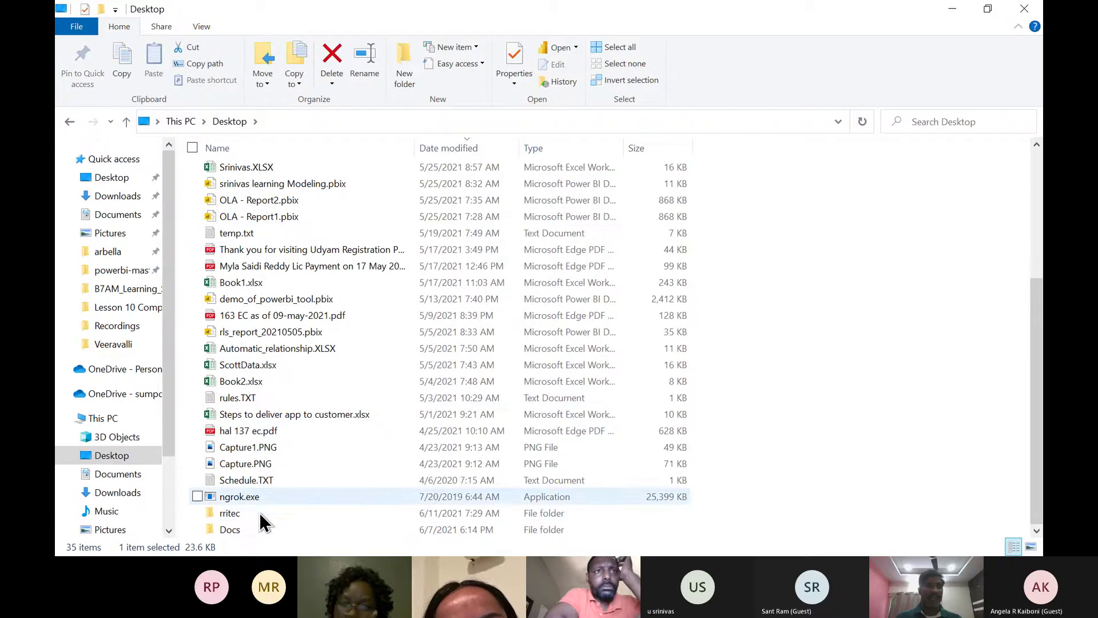
pyautogui.doubleClick(241, 513)
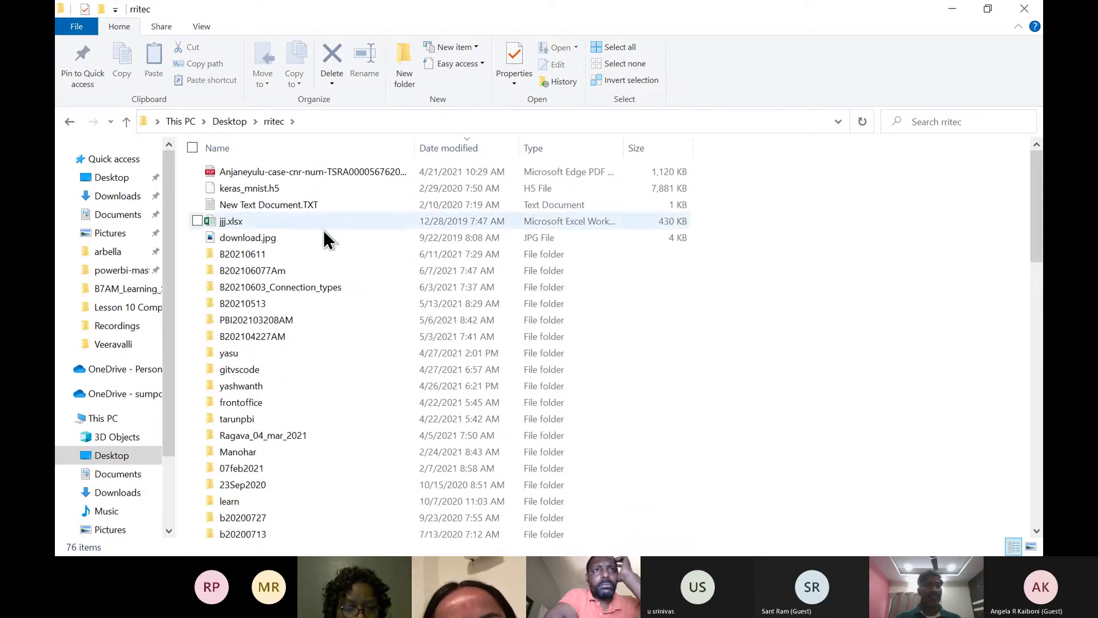
pyautogui.doubleClick(262, 253)
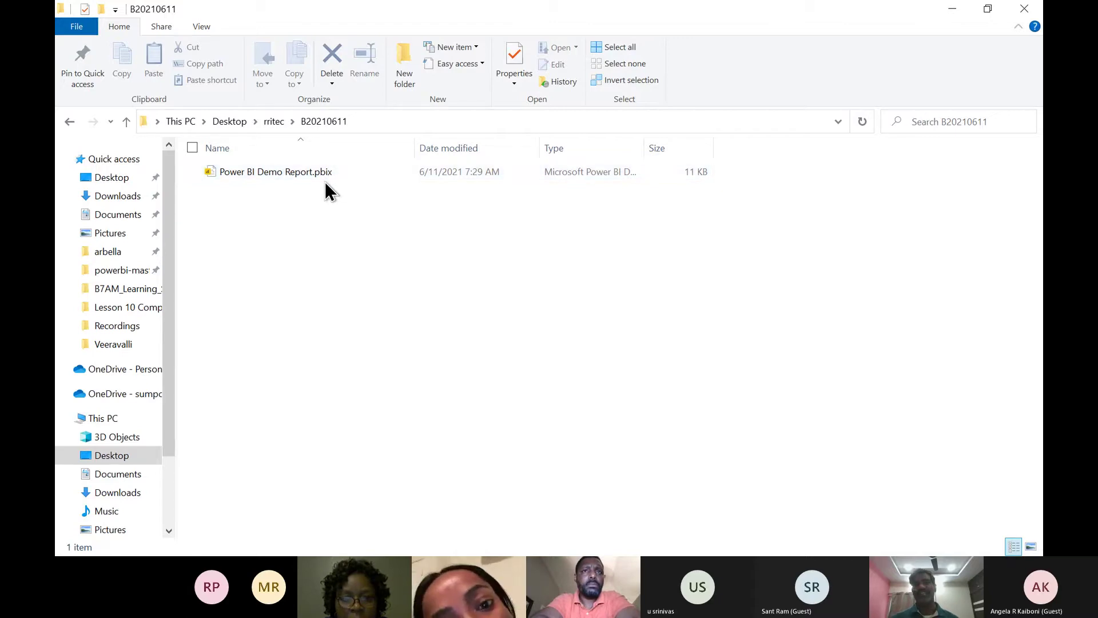
pyautogui.doubleClick(644, 148)
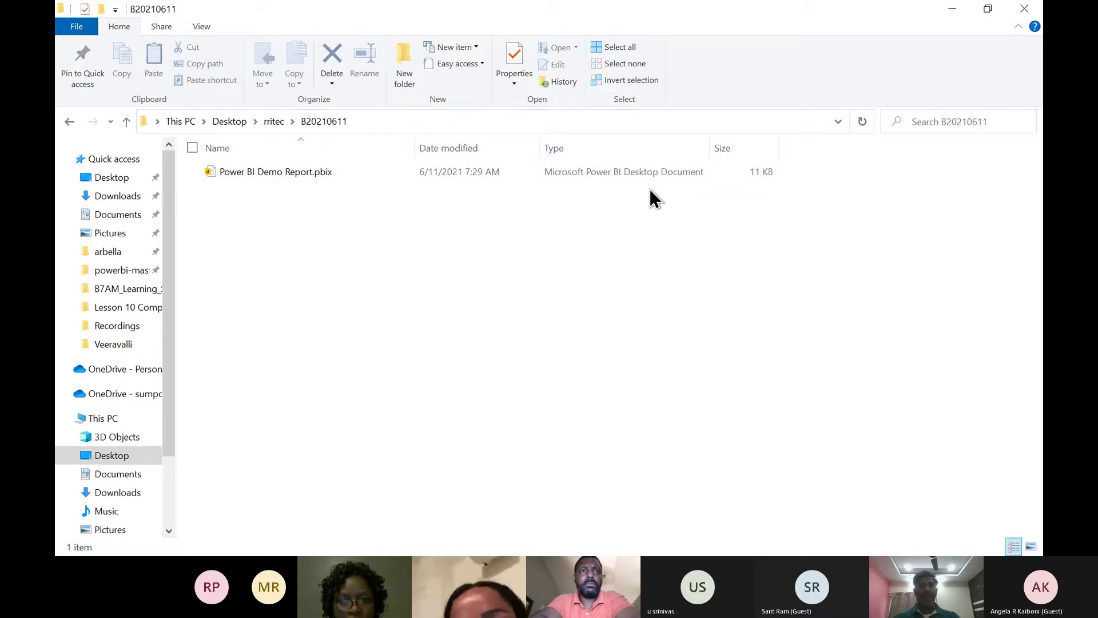
pyautogui.hotkey('alt', 'Tab')
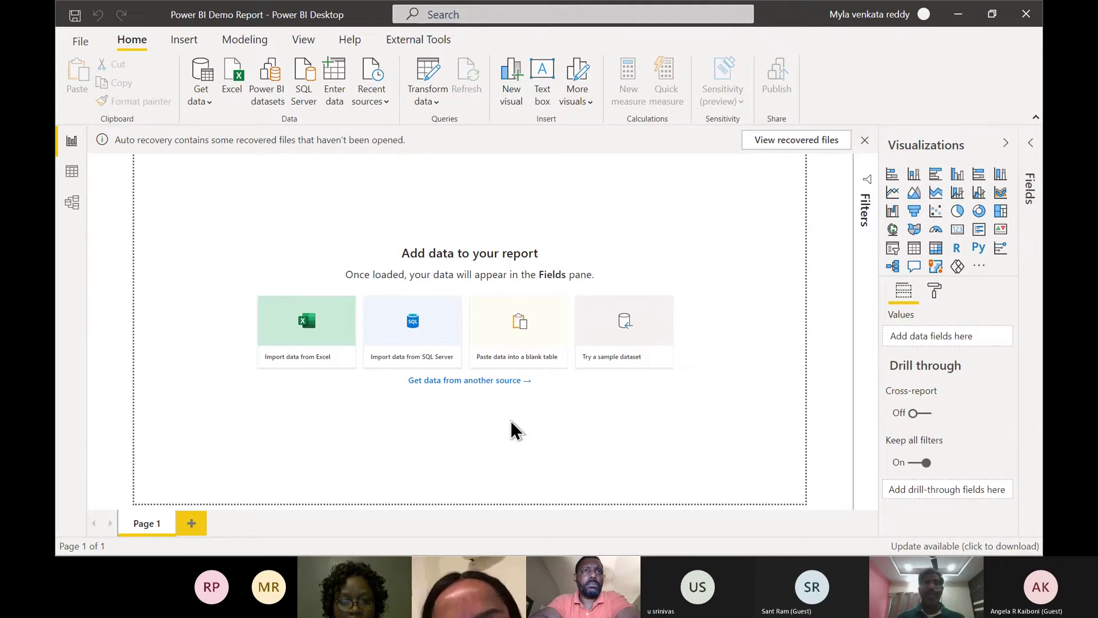
# - Insert a text box on Page 1 and dismiss the auto recovery notice, choosing to remove the recovered files
pyautogui.click(541, 89)
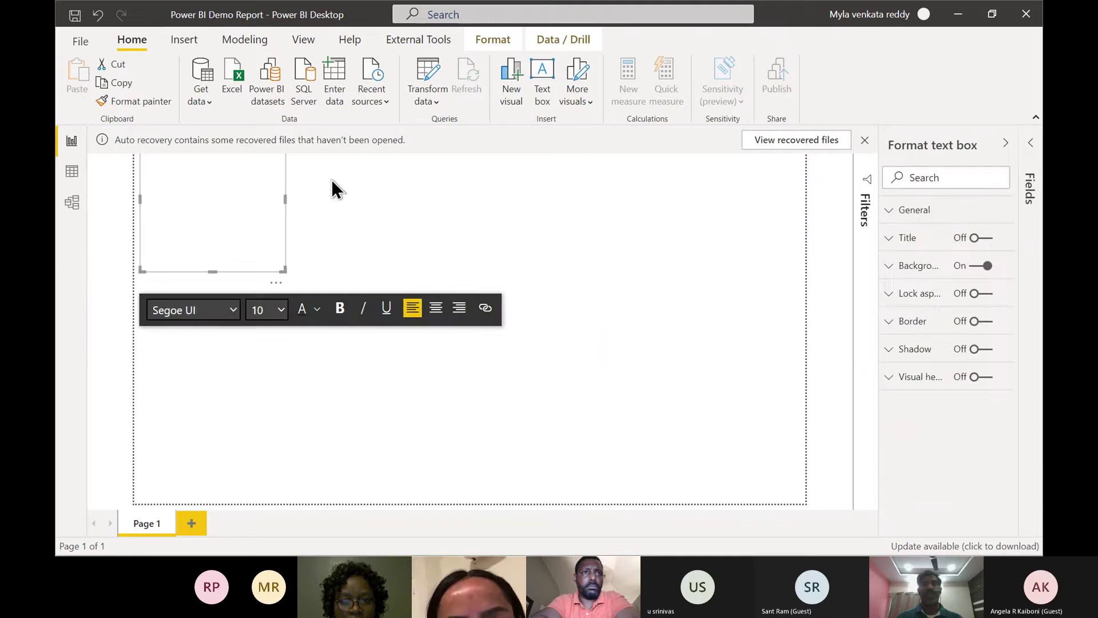
pyautogui.click(864, 140)
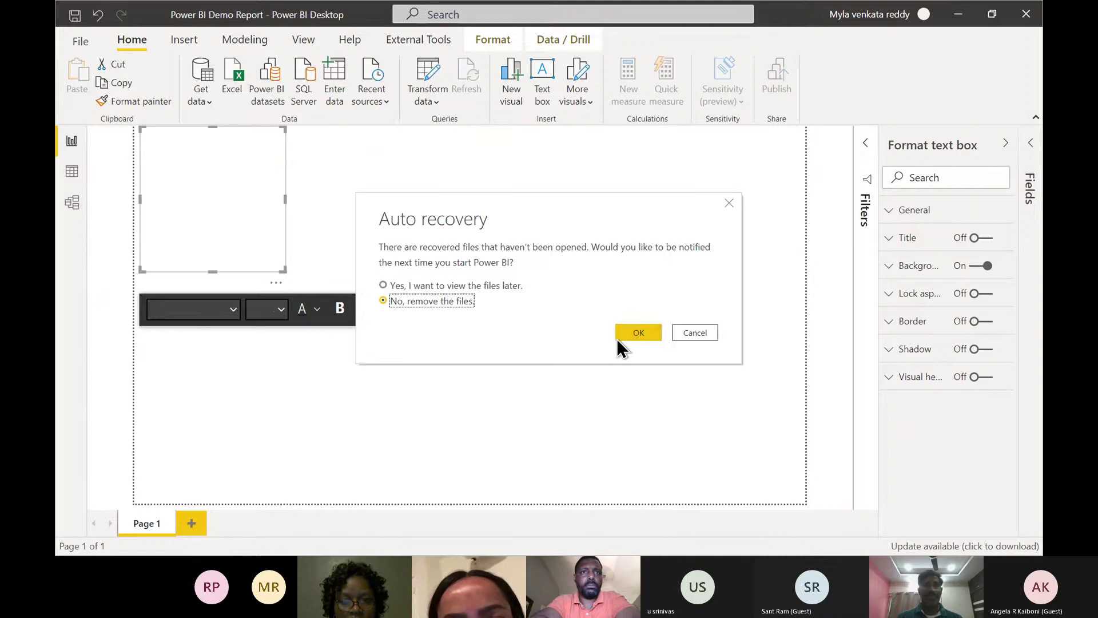
pyautogui.click(622, 337)
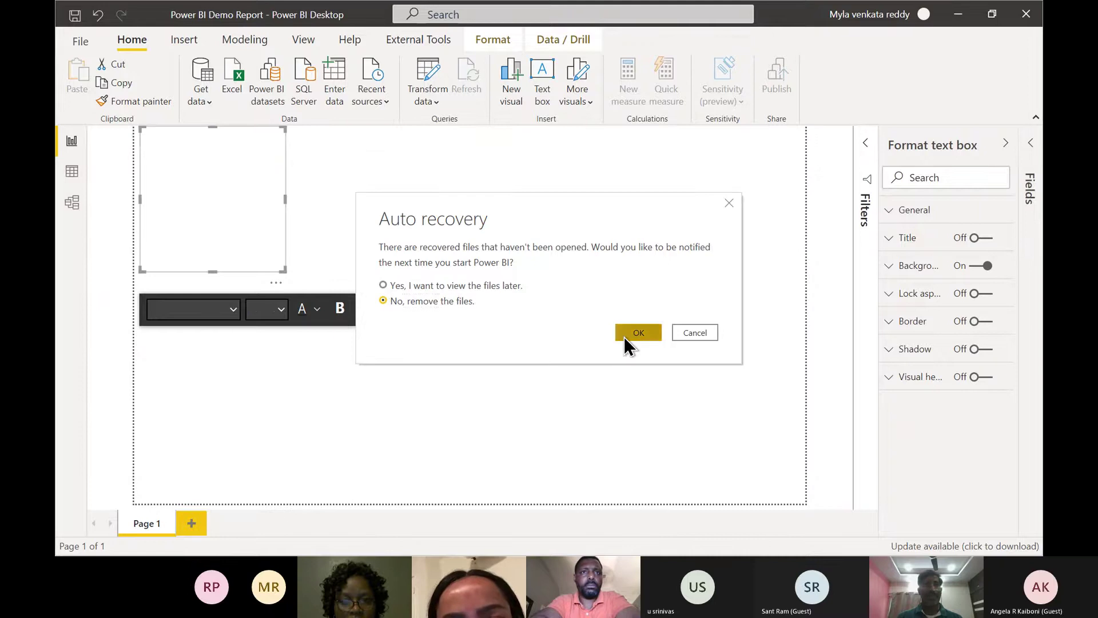
# - Enter "Business Question: Top 10 Products Sales Revenue Wise" in the text box
pyautogui.click(216, 202)
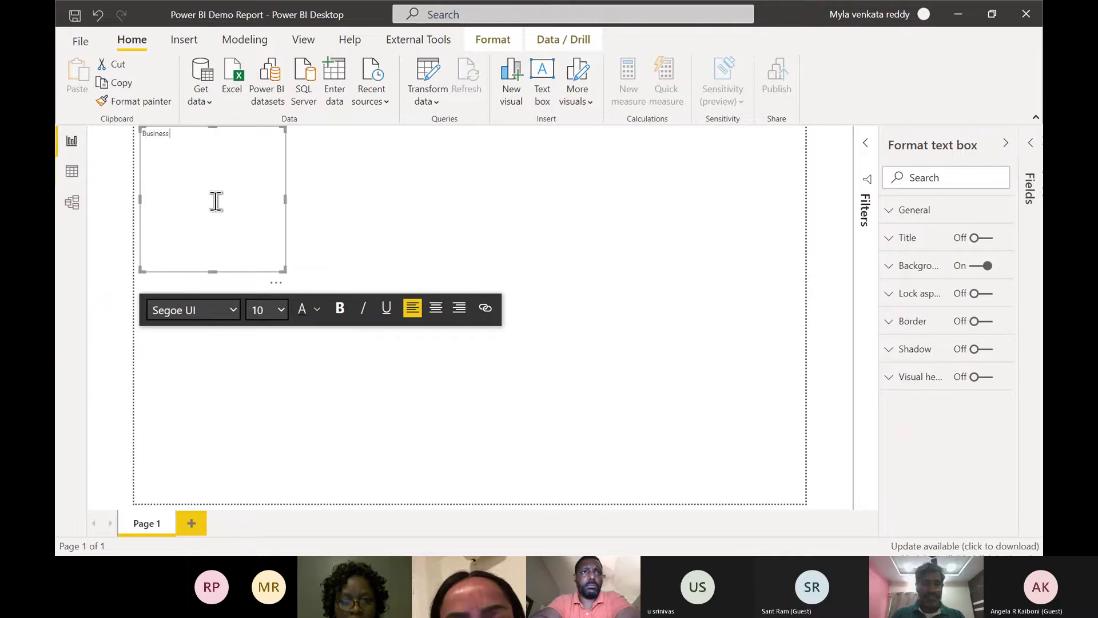
pyautogui.write('Question:')
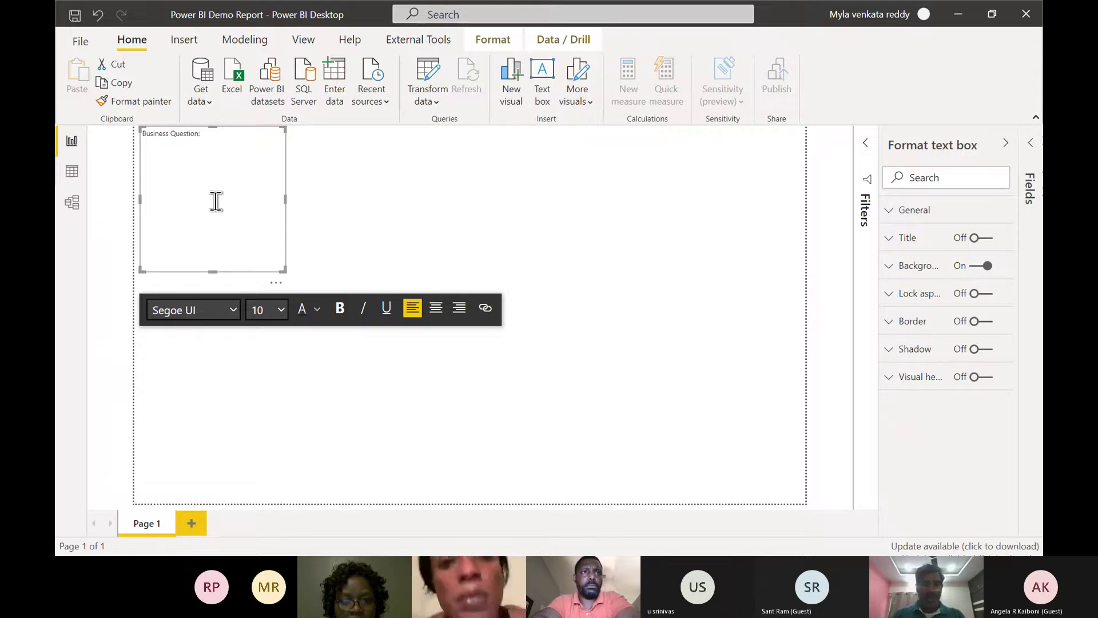
pyautogui.write(' Top 10 Products Sa')
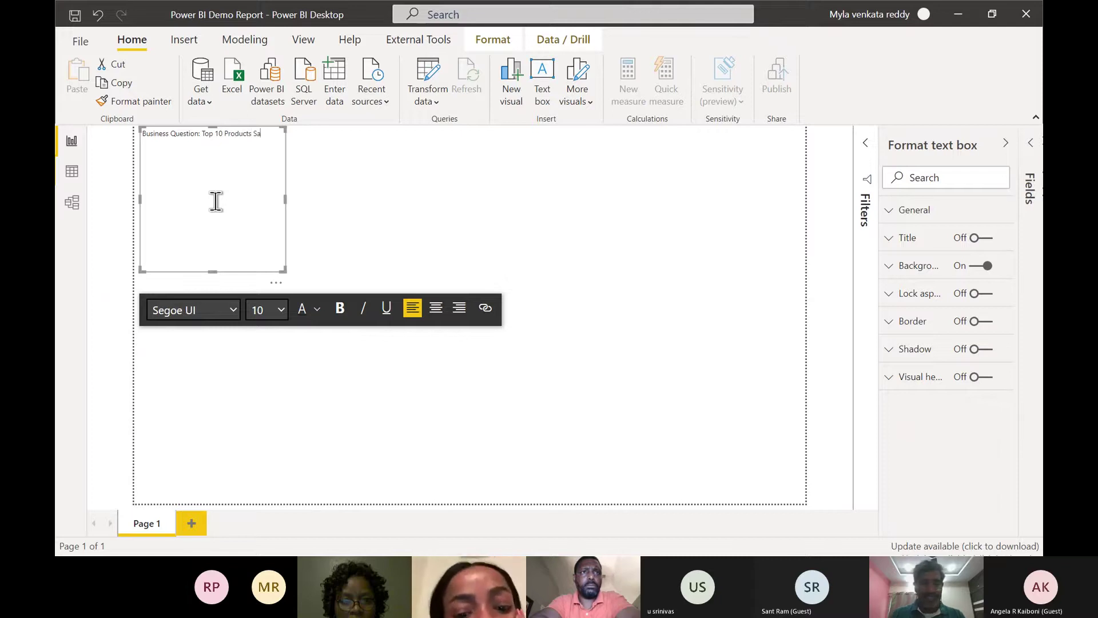
pyautogui.write('les Revenu')
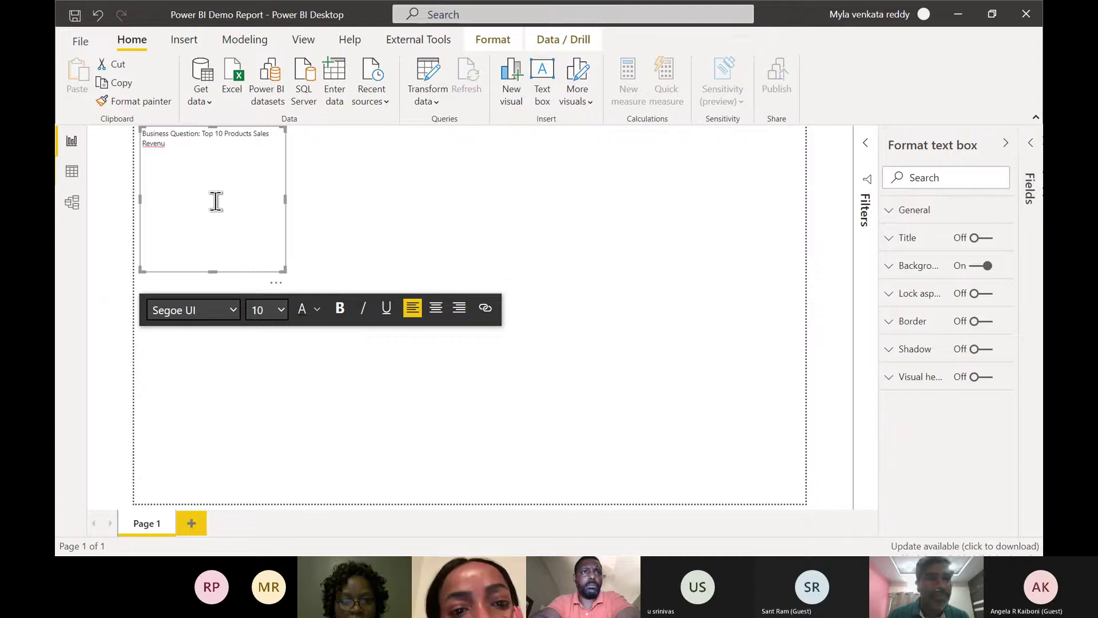
pyautogui.write('e Wi')
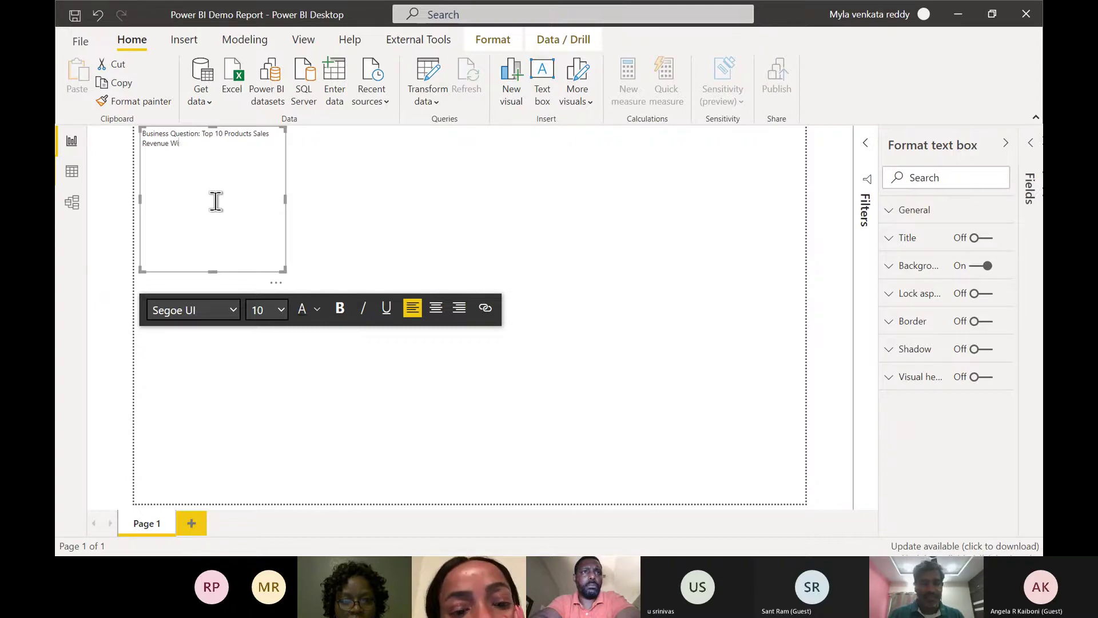
pyautogui.write('se')
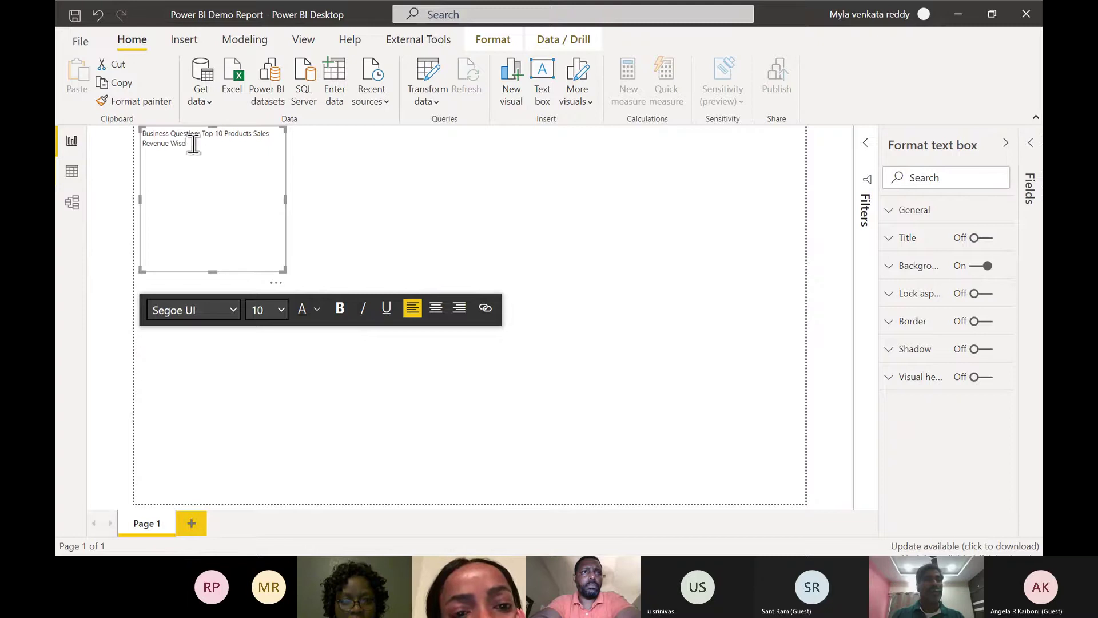
# - Format the business question as bold at size 16 and widen the text box so it fits on one line
pyautogui.moveTo(143, 132); pyautogui.dragTo(240, 240)
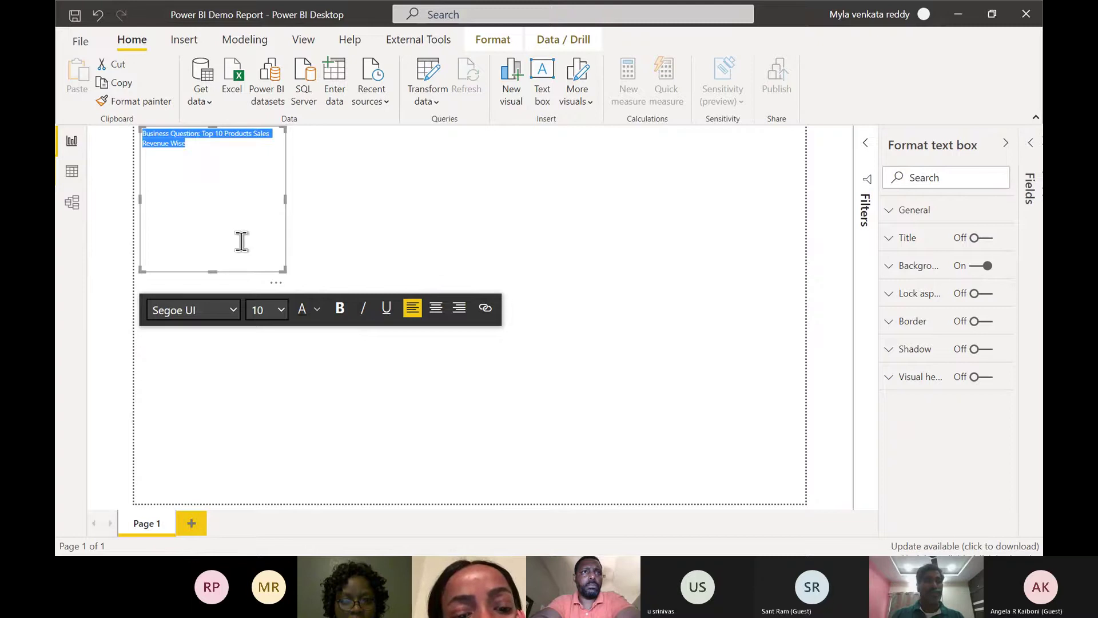
pyautogui.click(337, 309)
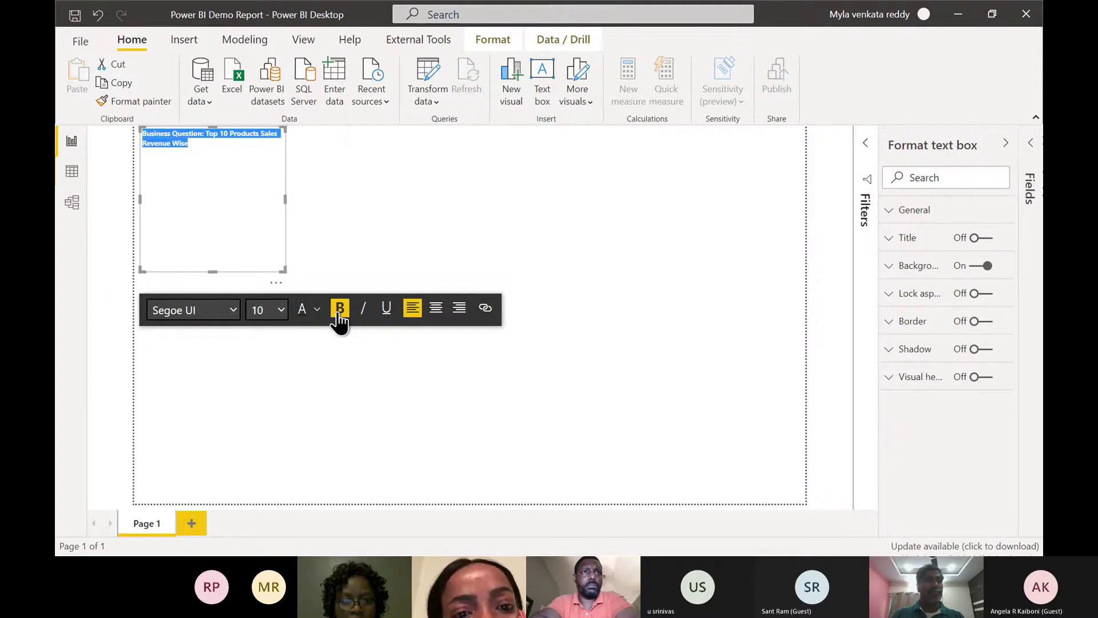
pyautogui.click(284, 313)
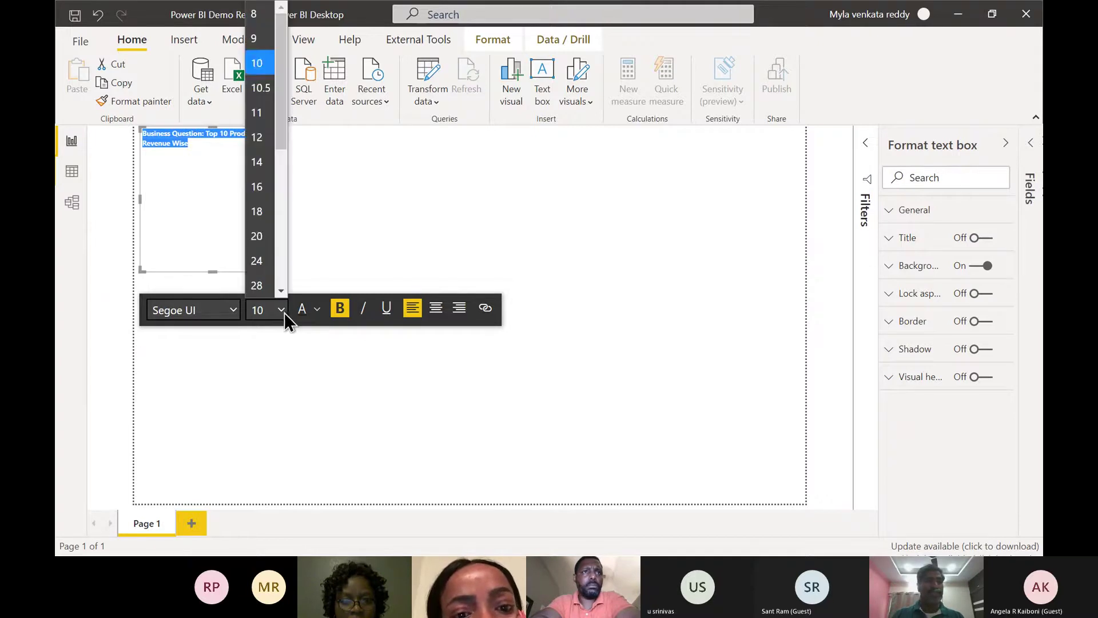
pyautogui.click(260, 195)
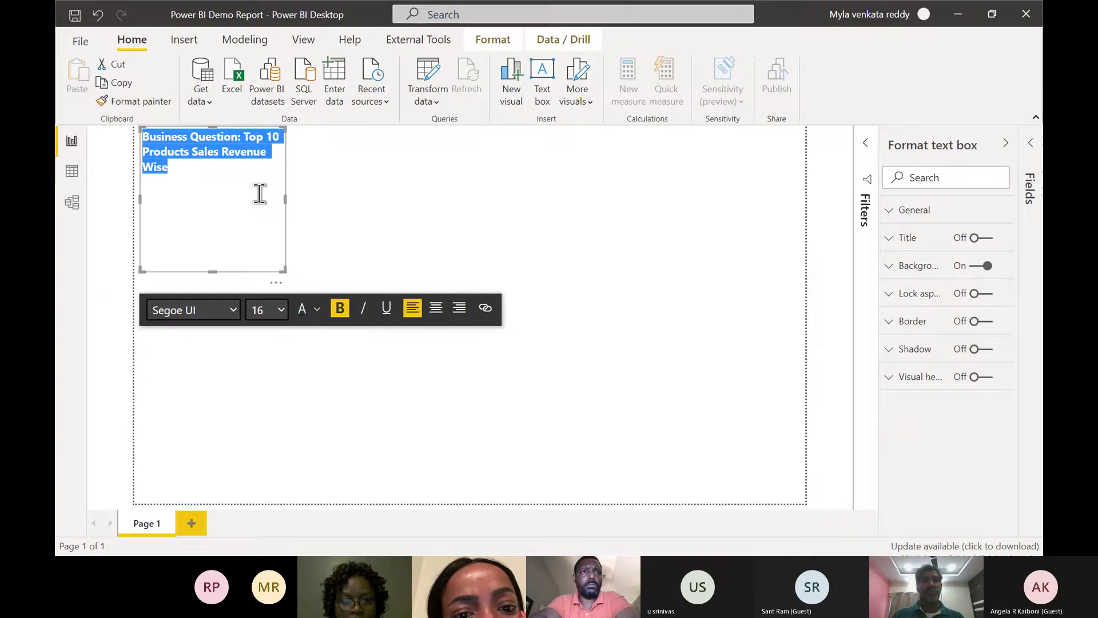
pyautogui.moveTo(285, 199); pyautogui.dragTo(539, 206)
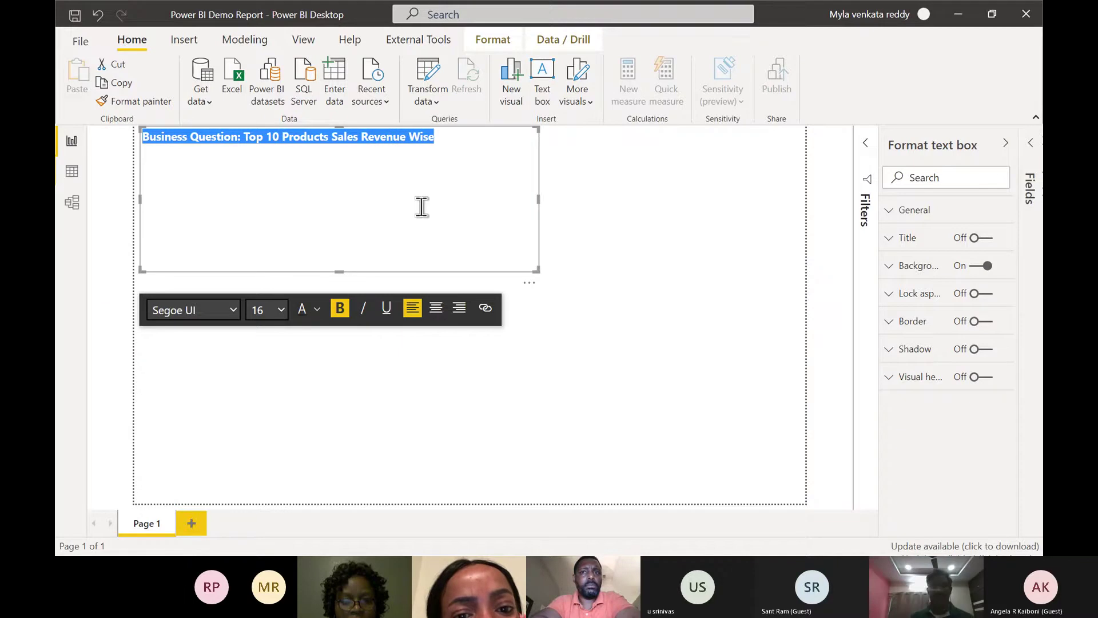
# - Add a second line reading "Business Question: Best 10 Customers (Based on the Revenue)" and deselect the text box
pyautogui.click(452, 137)
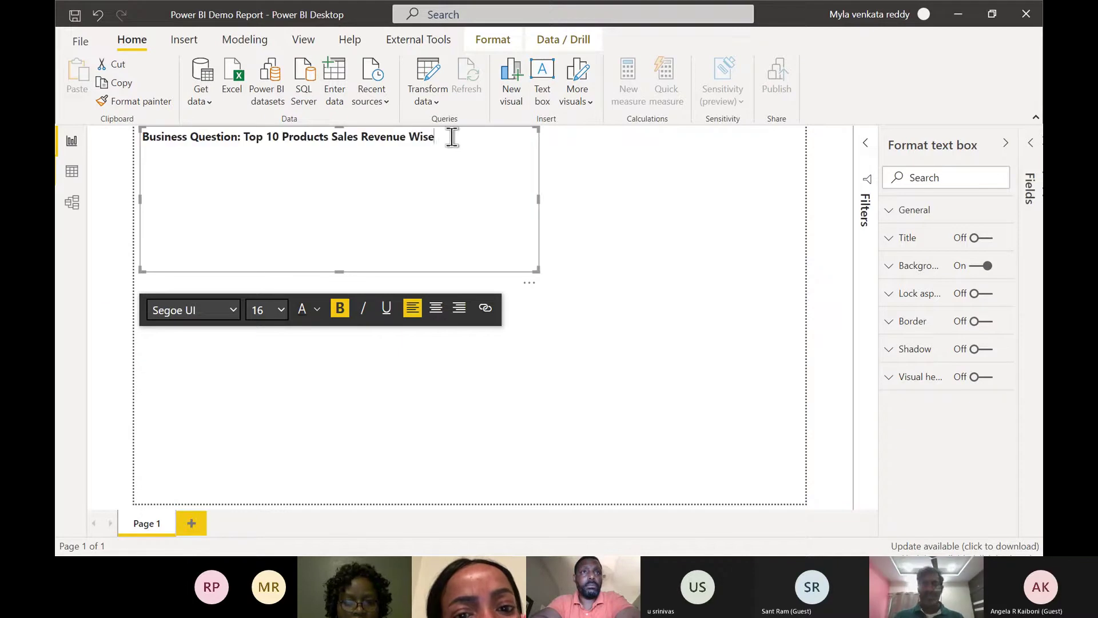
pyautogui.press('Return')
pyautogui.write('Bu')
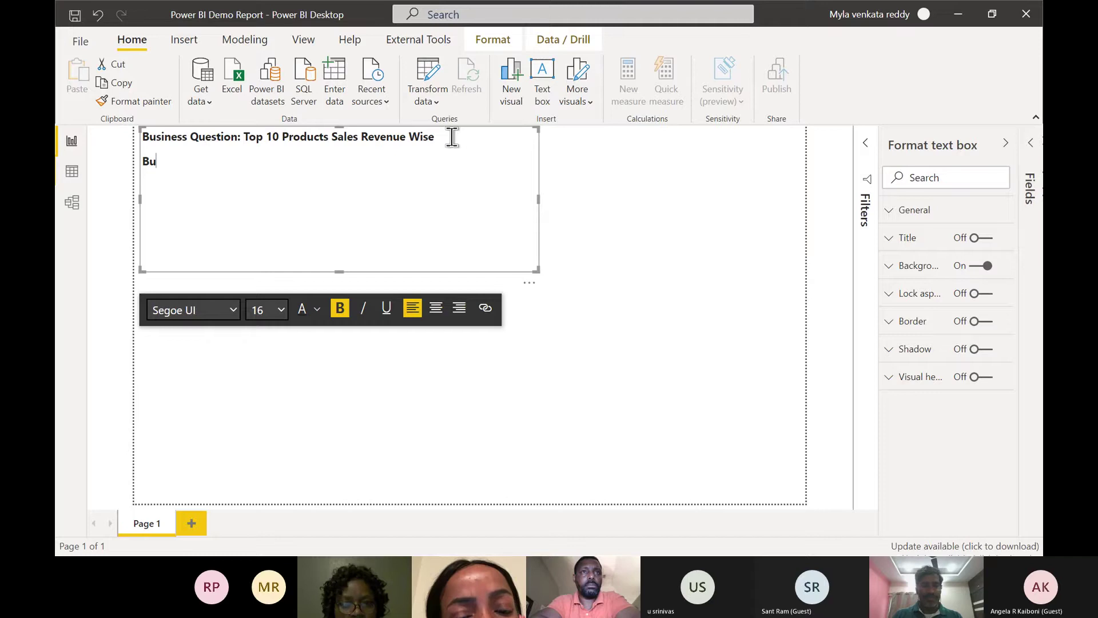
pyautogui.write('siness Quest')
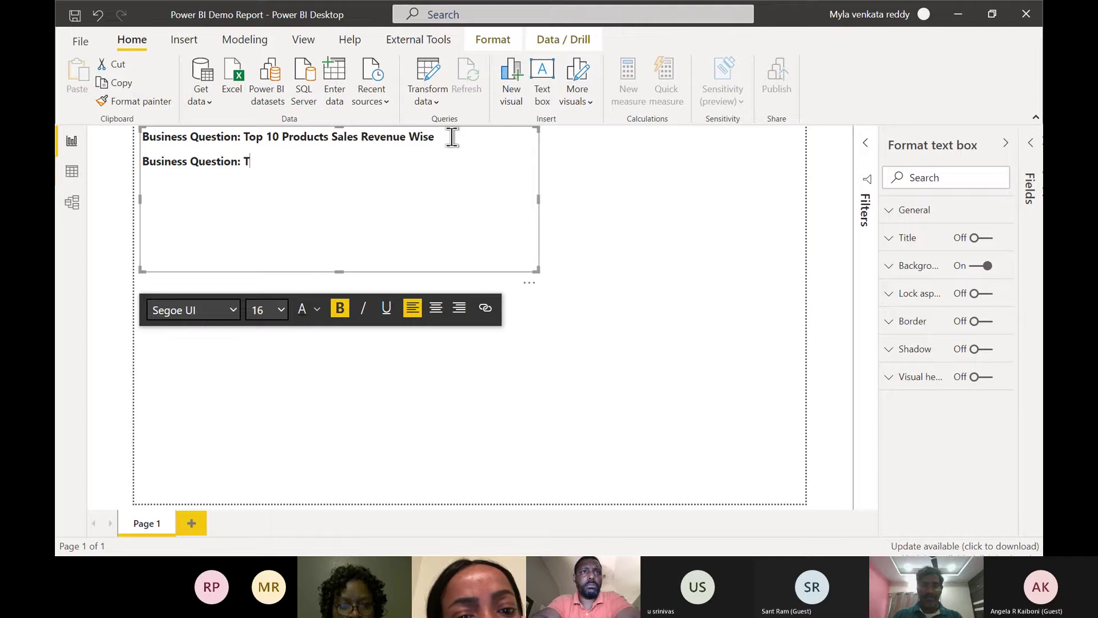
pyautogui.write('ion: Best')
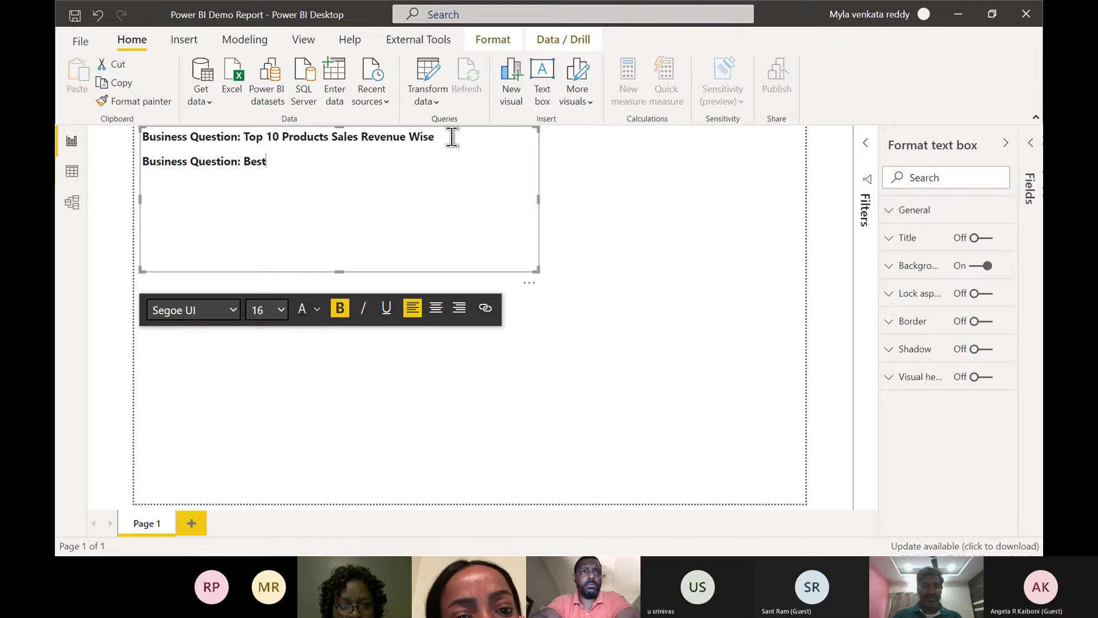
pyautogui.write(' 10')
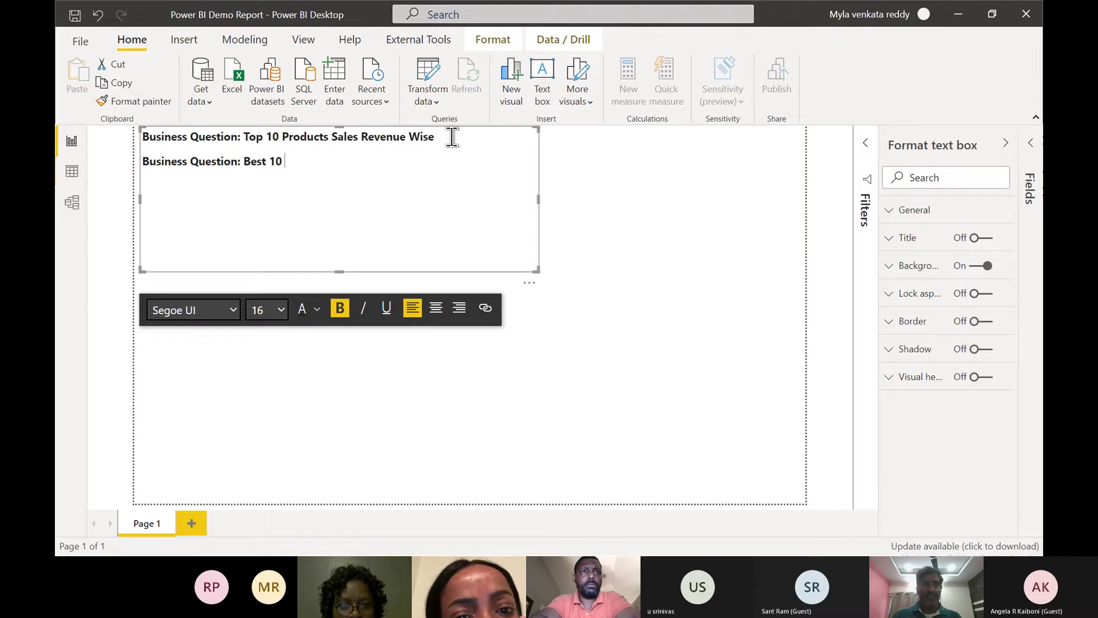
pyautogui.write(' Customers')
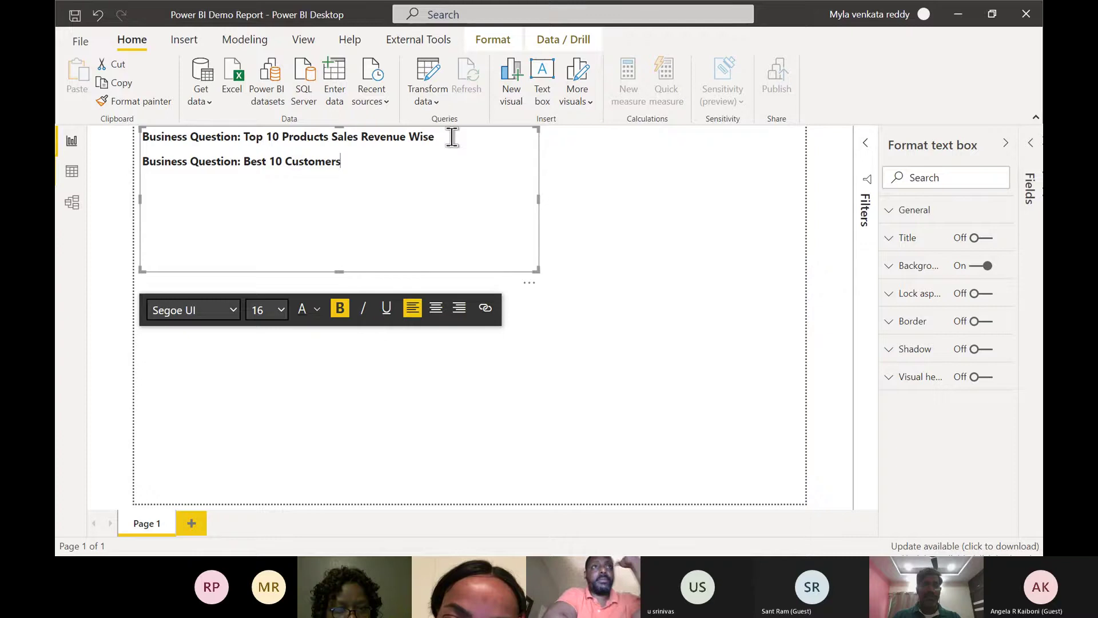
pyautogui.write('(Based on the Revenue)')
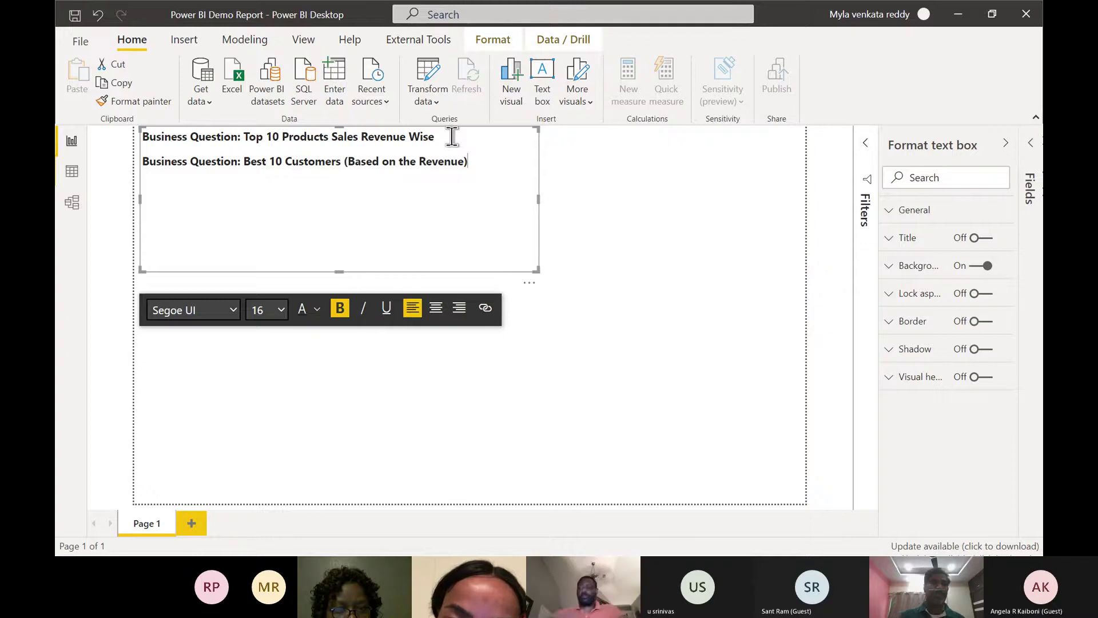
pyautogui.click(613, 228)
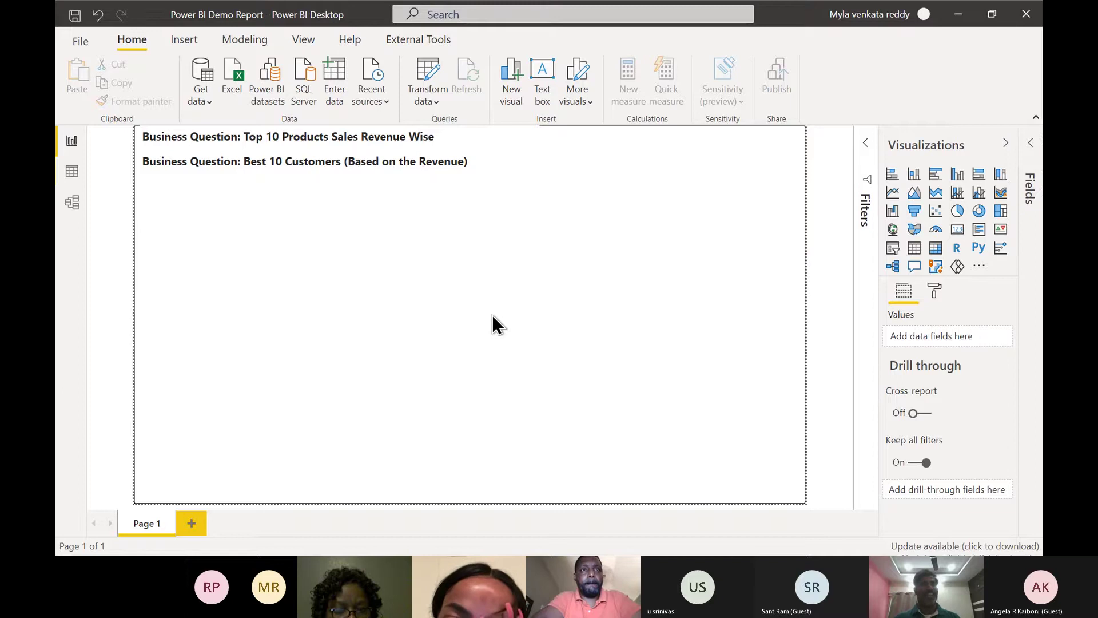
# - Save the report and check for the Power BI Demo Report.pbix file in the B20210611 folder
pyautogui.click(87, 49)
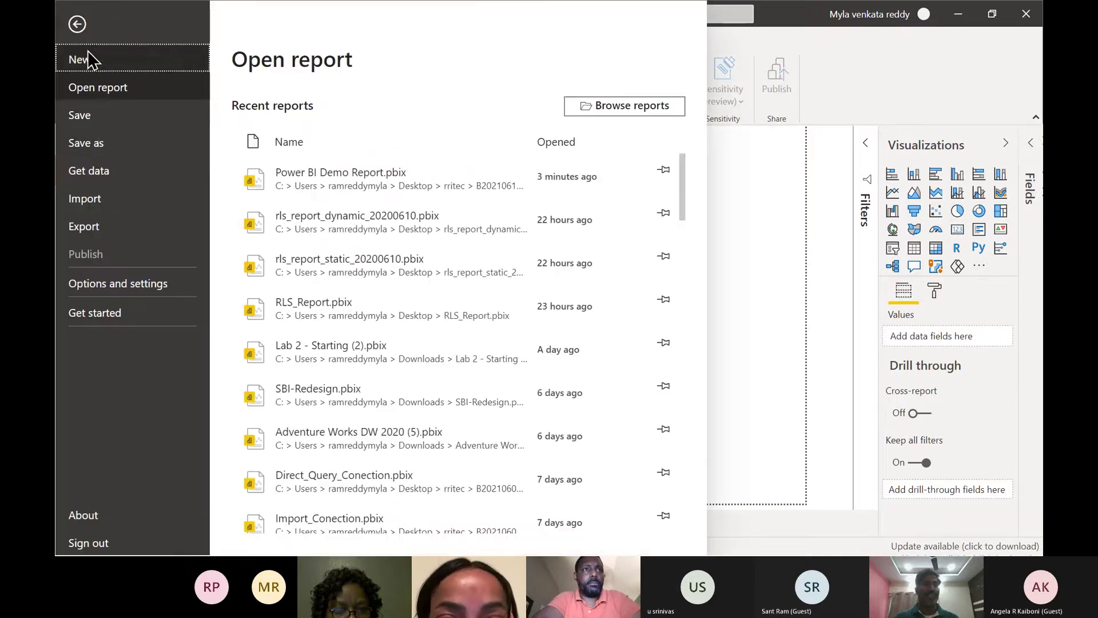
pyautogui.click(91, 124)
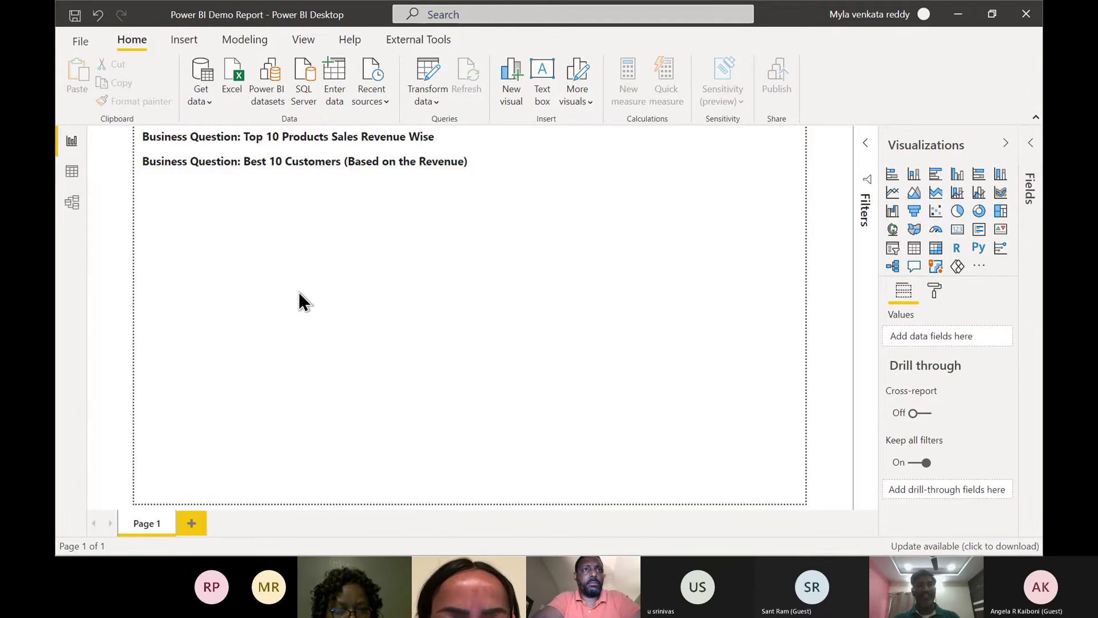
pyautogui.hotkey('alt', 'Tab')
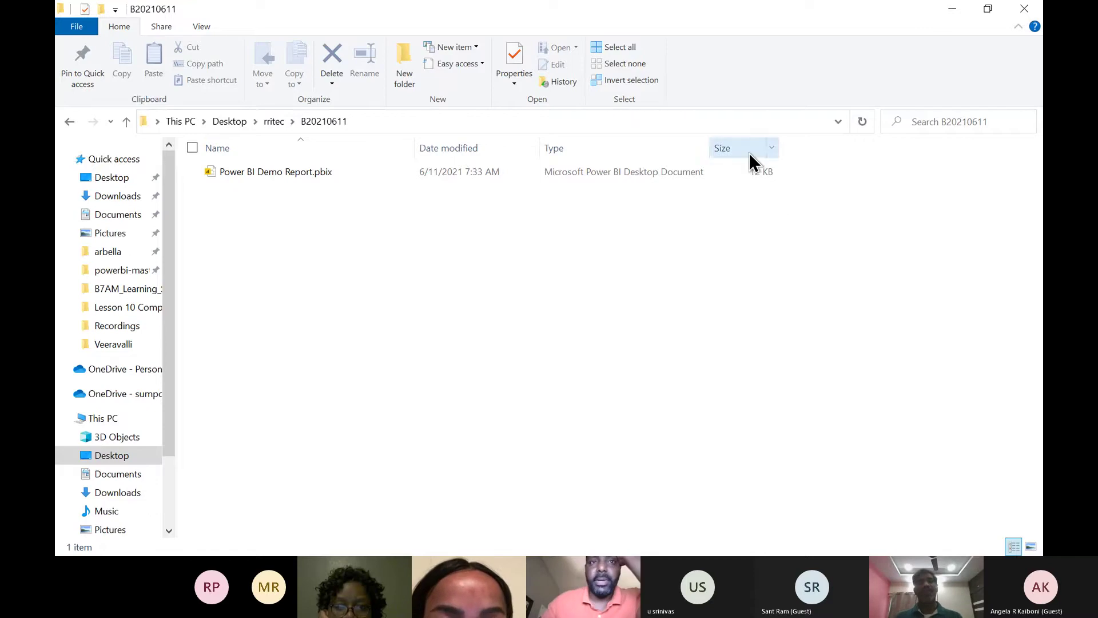
pyautogui.hotkey('alt', 'Tab')
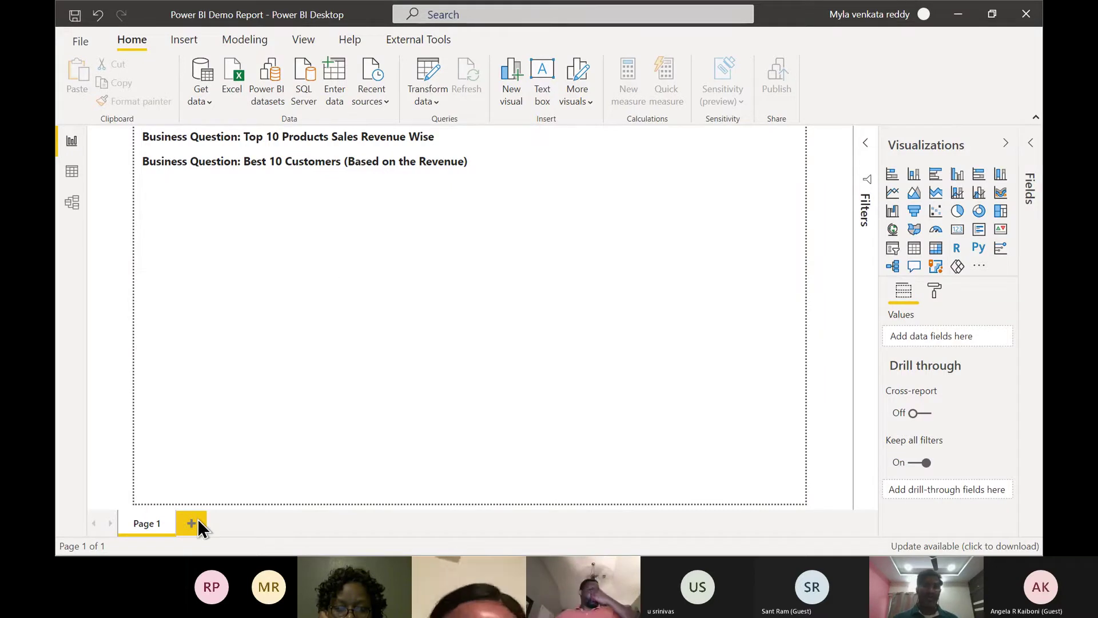
# - Switch to the course README in the browser and review the file, database and cloud connection topics under Power Query Editor
pyautogui.hotkey('alt', 'Tab')
pyautogui.click(286, 350)
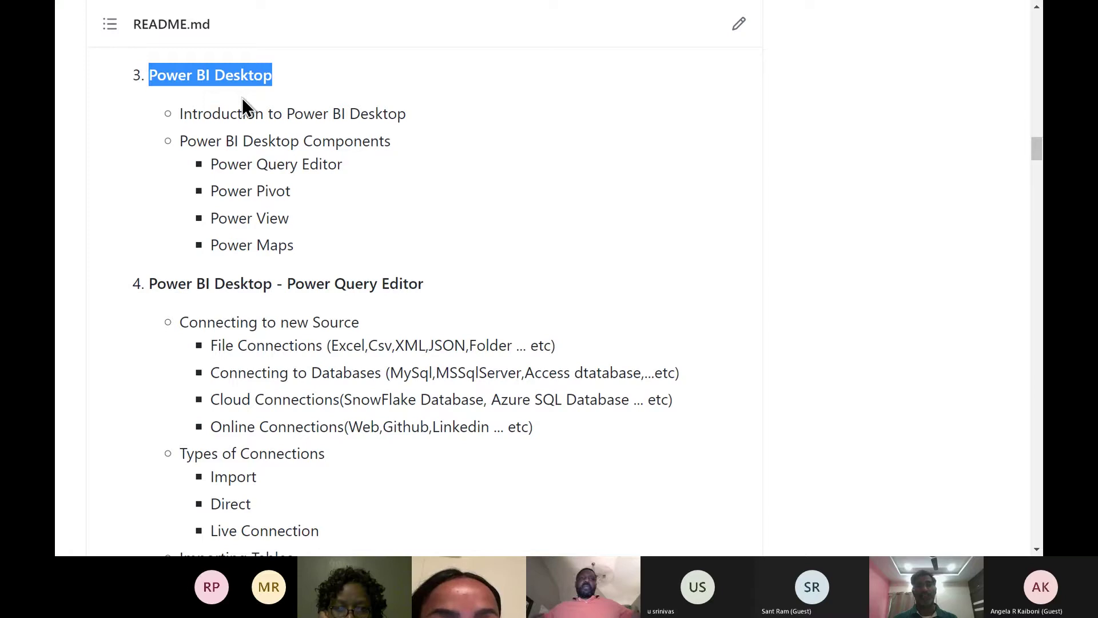
pyautogui.scroll(-3, 369, 241)
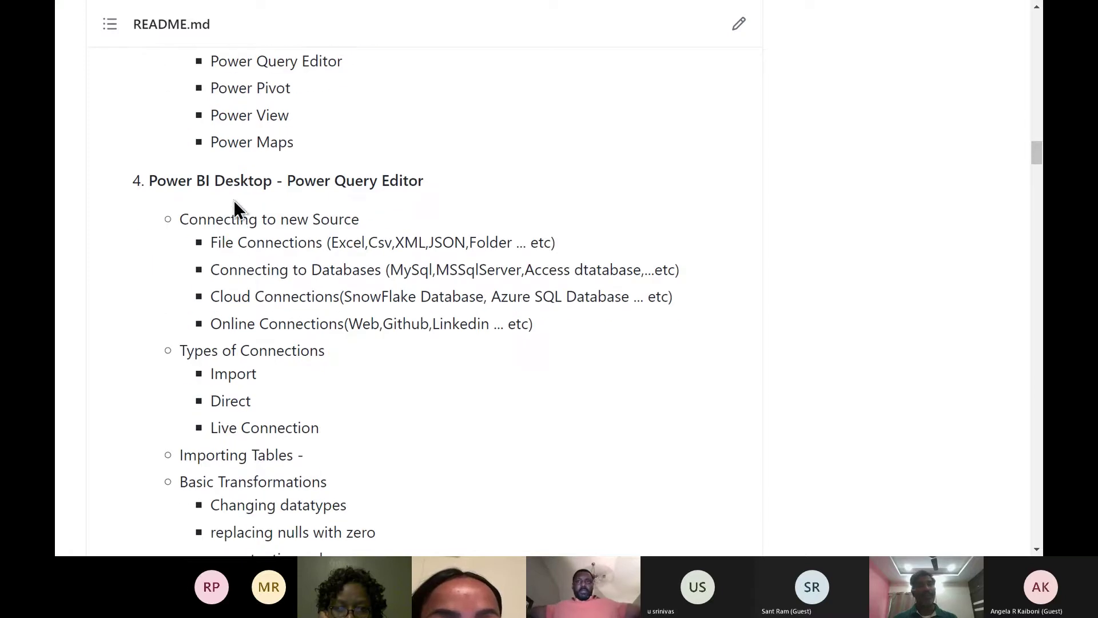
pyautogui.moveTo(287, 182); pyautogui.dragTo(425, 187)
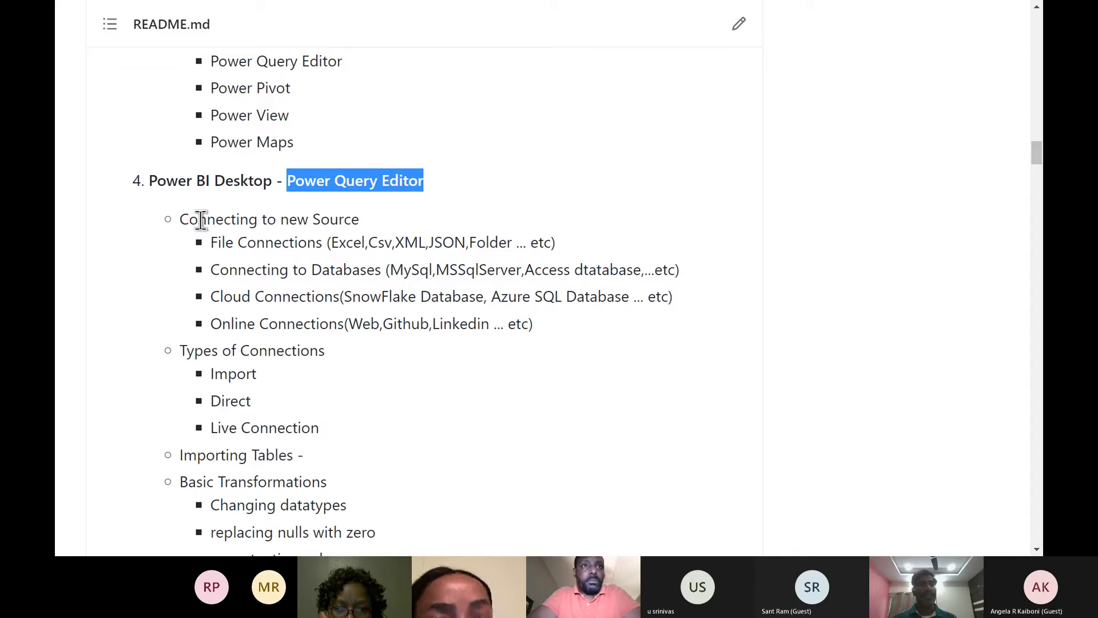
pyautogui.moveTo(182, 221); pyautogui.dragTo(259, 220)
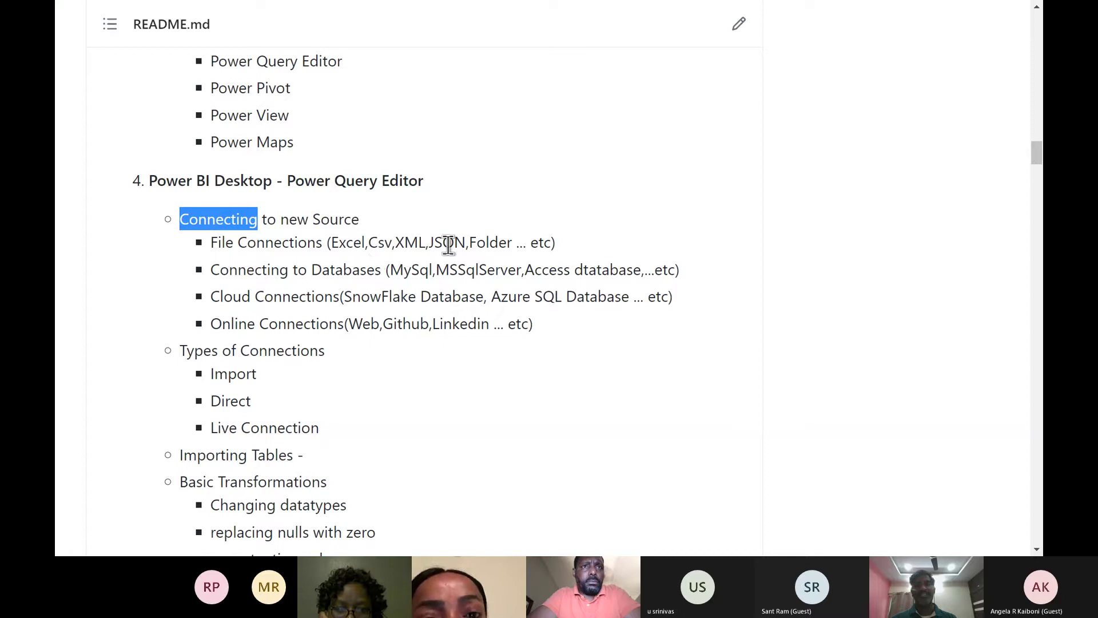
pyautogui.doubleClick(332, 272)
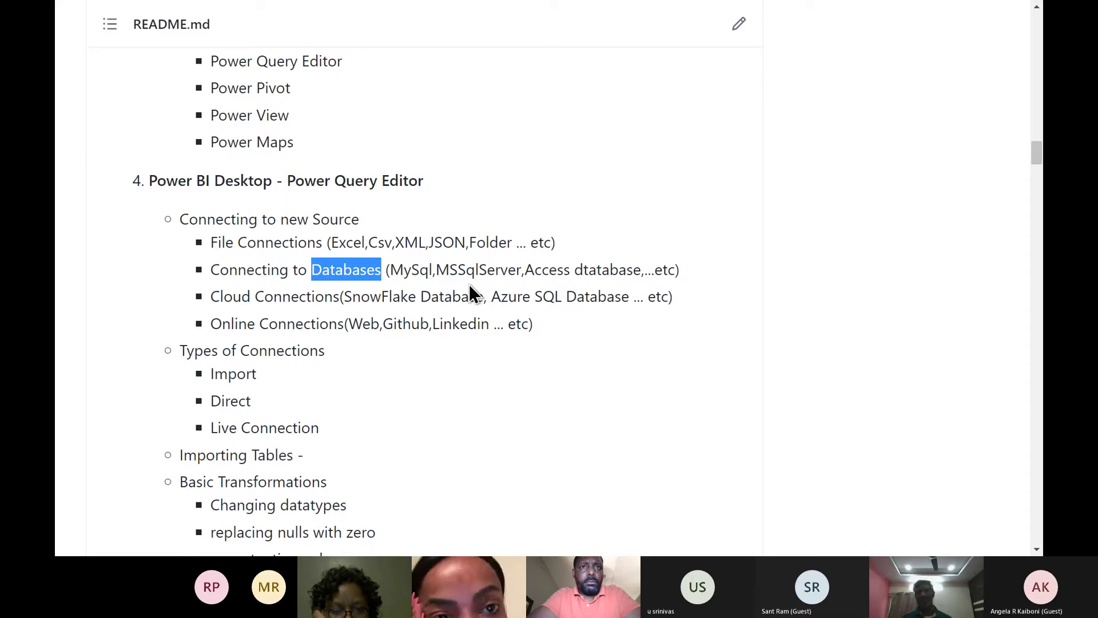
pyautogui.doubleClick(299, 294)
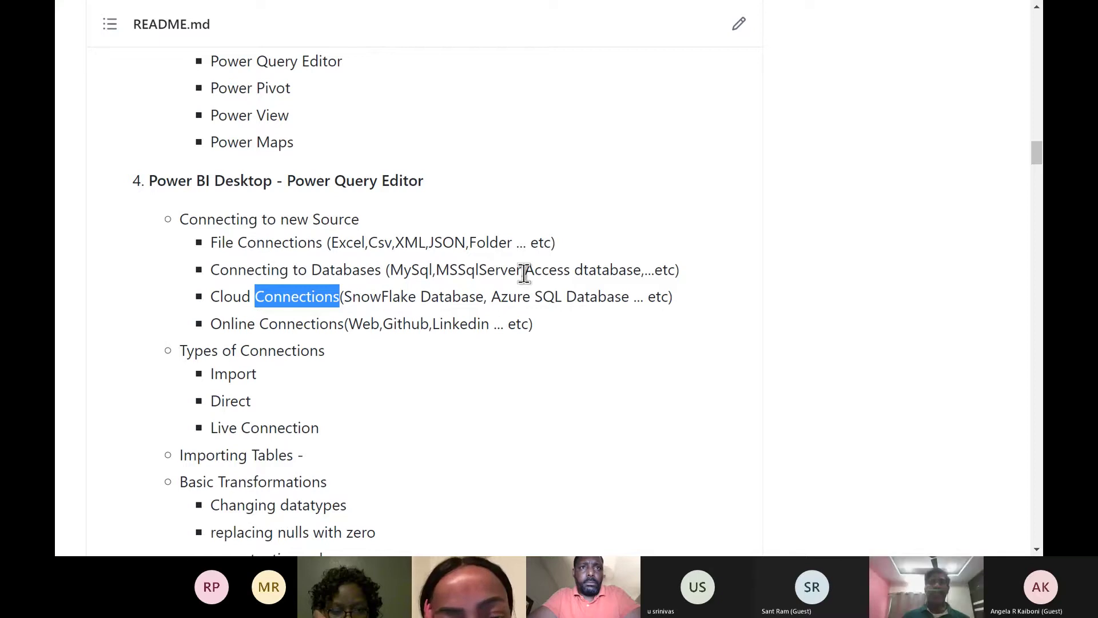
pyautogui.moveTo(436, 270); pyautogui.dragTo(519, 269)
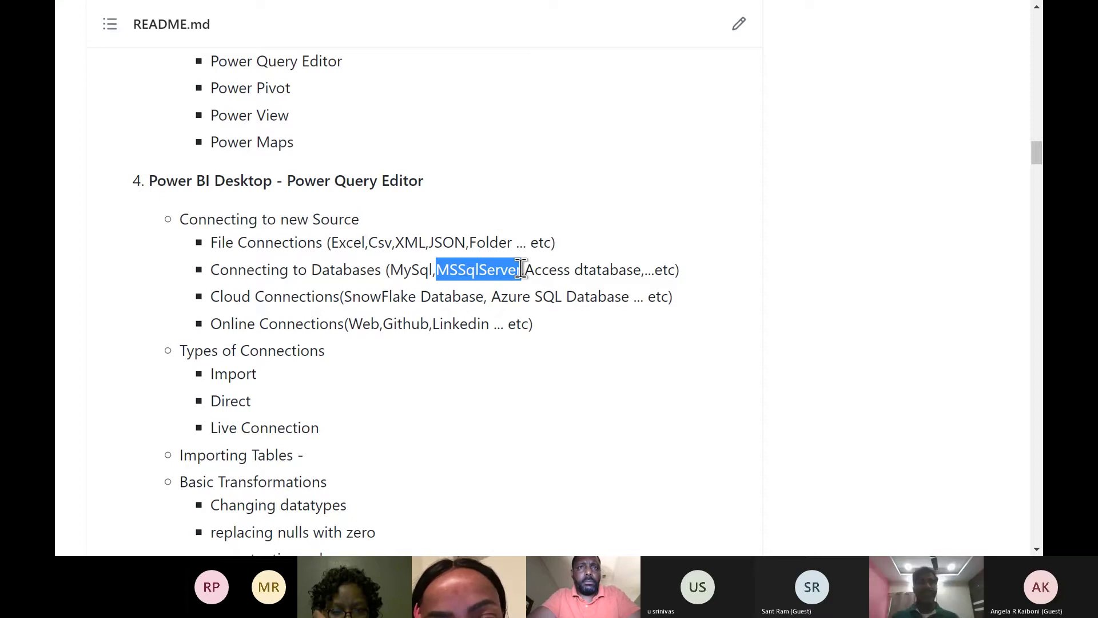
pyautogui.hotkey('alt', 'Tab')
pyautogui.hotkey('alt', 'Tab')
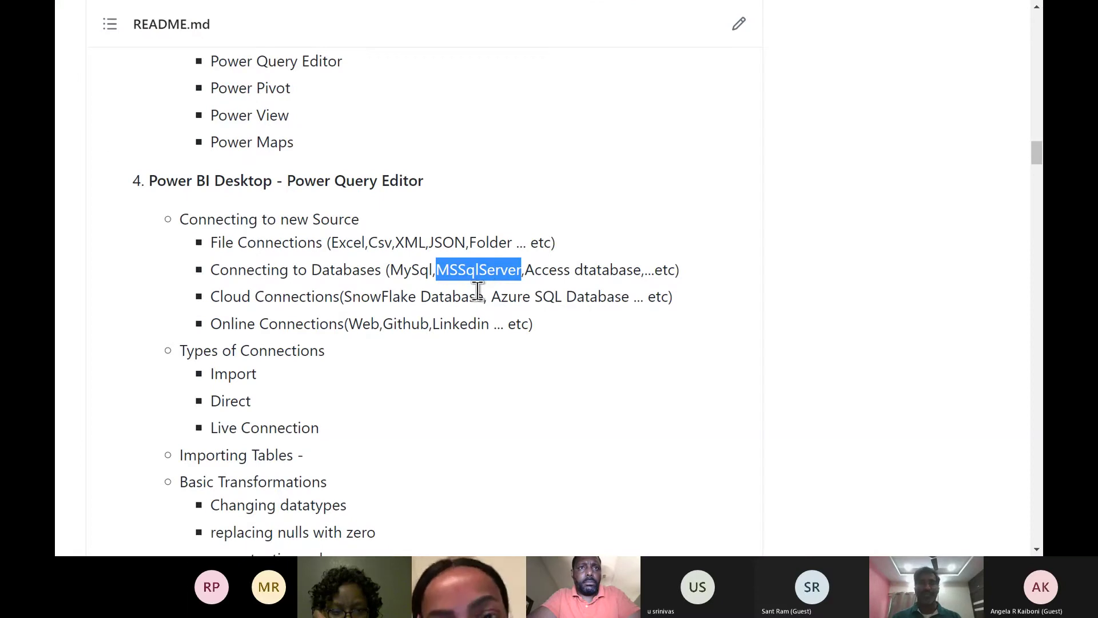
# - Examine the data layer in the README's architecture diagram, then return to the Power Query Editor topics
pyautogui.scroll(15, 477, 291)
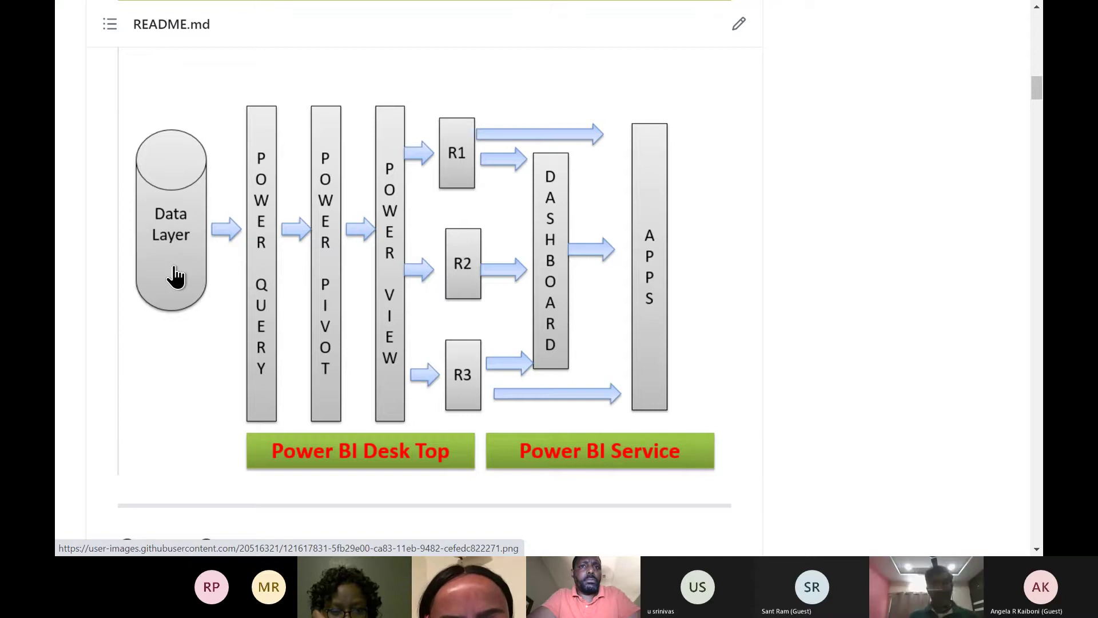
pyautogui.scroll(-3, 175, 277)
pyautogui.scroll(-20, 175, 277)
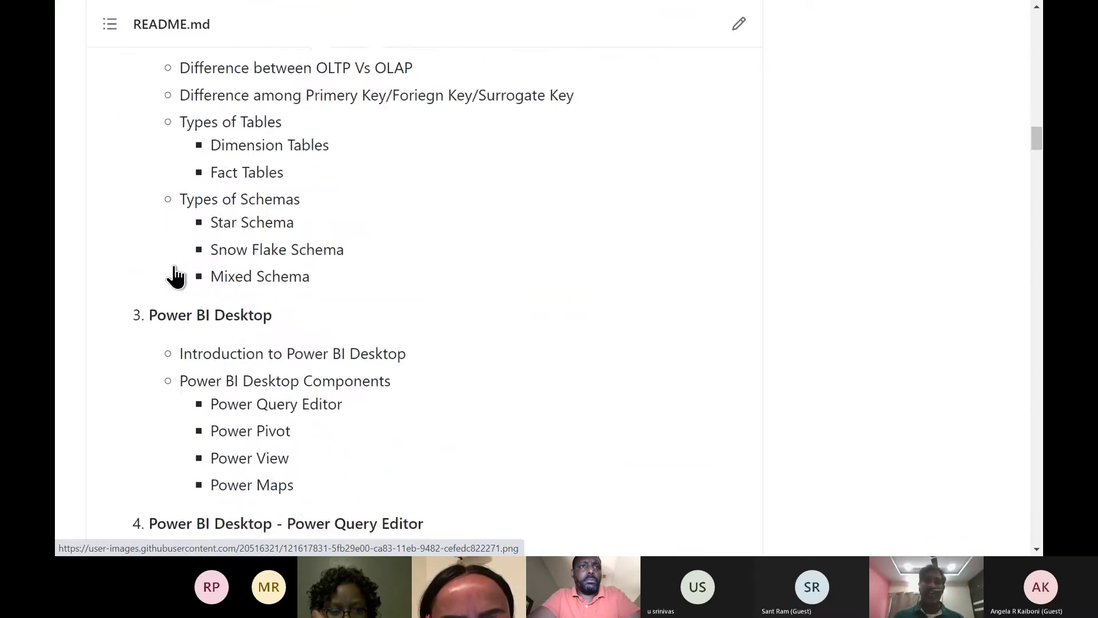
pyautogui.scroll(-1, 175, 277)
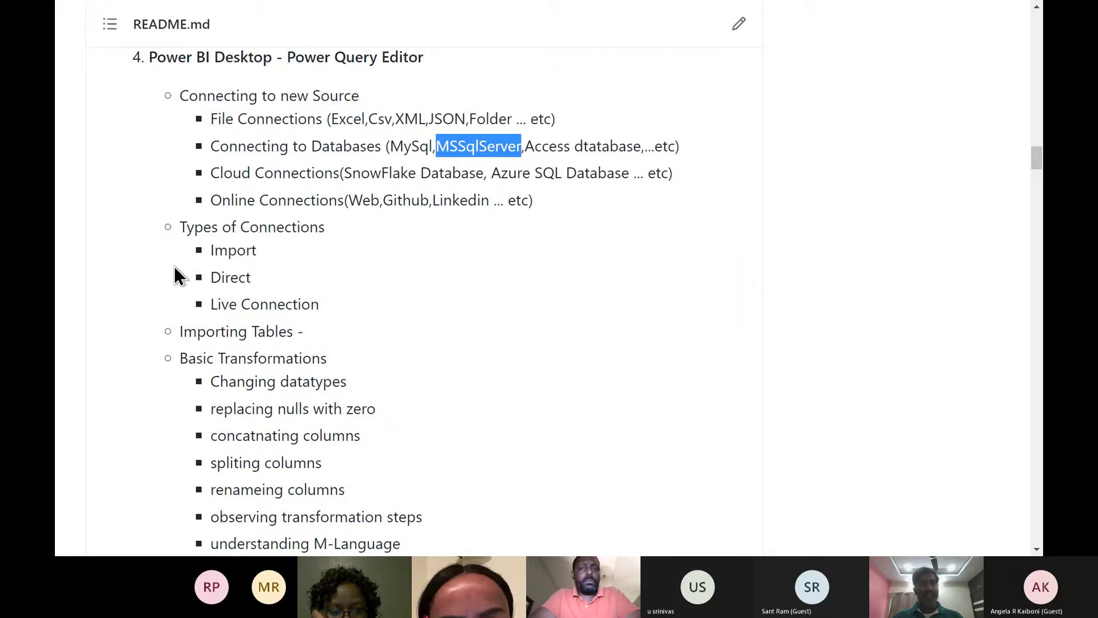
# - Launch Microsoft SQL Server Management Studio 18 and dismiss the recovered files dialog without recovering anything
pyautogui.press('super+s')
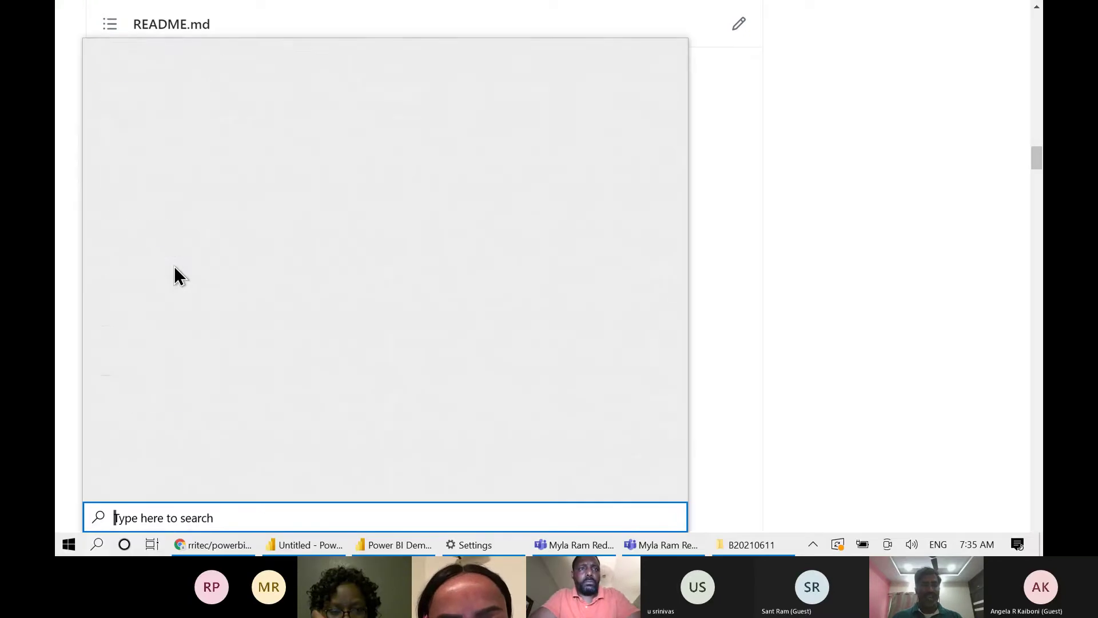
pyautogui.write('ssm')
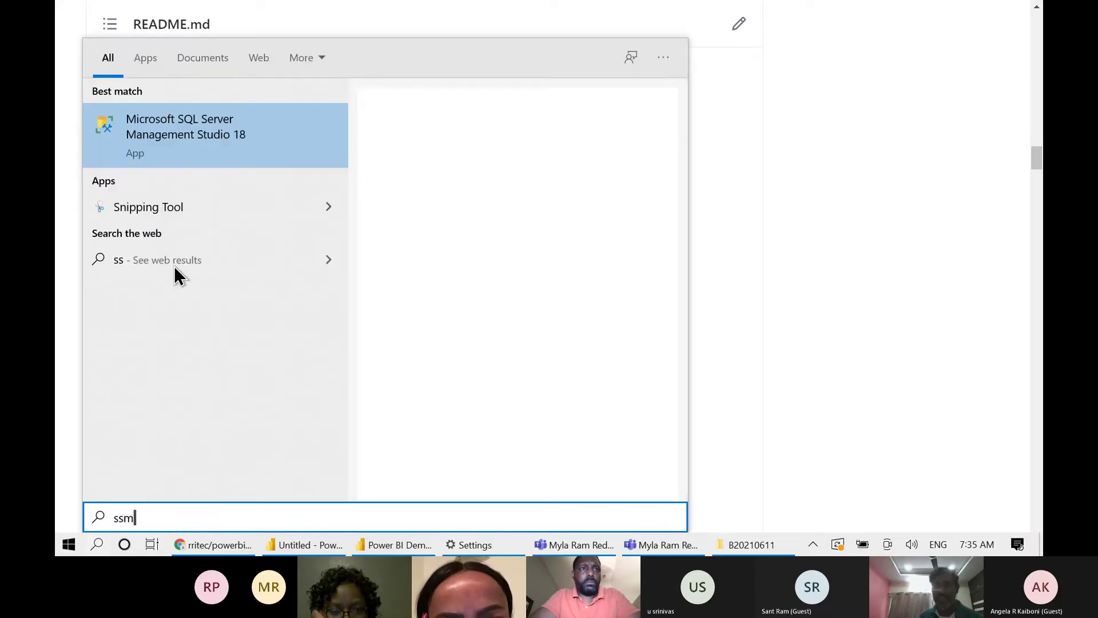
pyautogui.write('s')
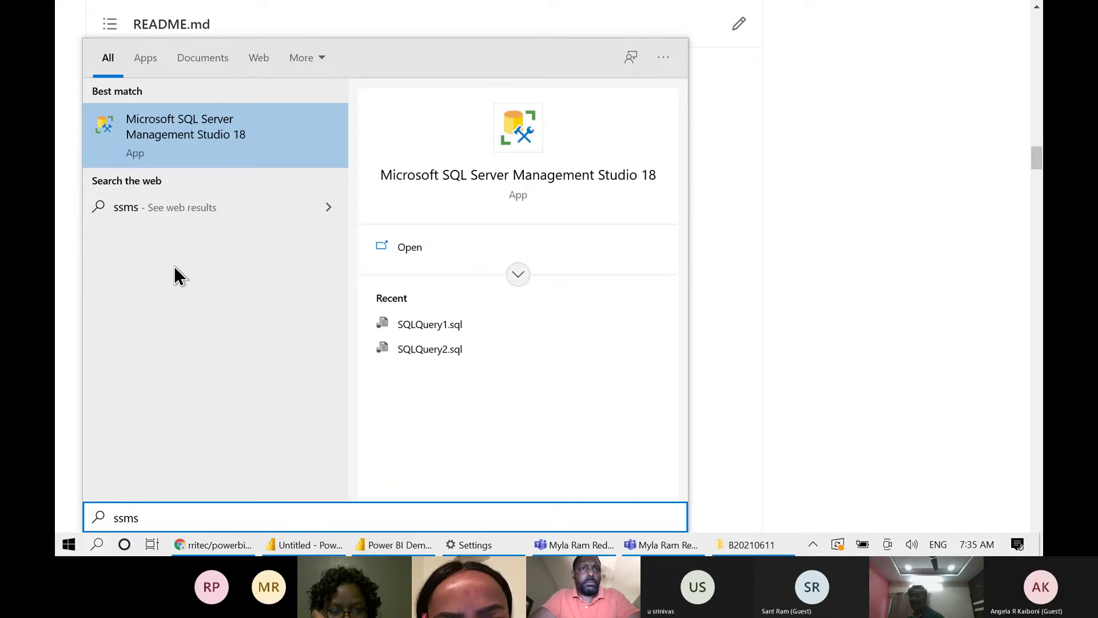
pyautogui.press('Return')
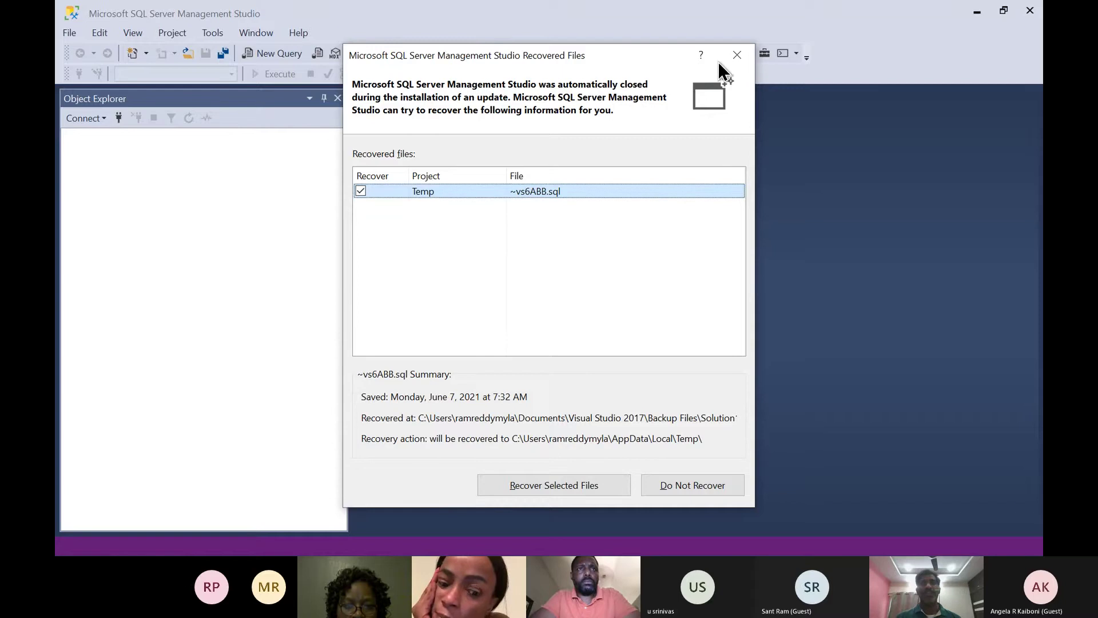
pyautogui.click(738, 57)
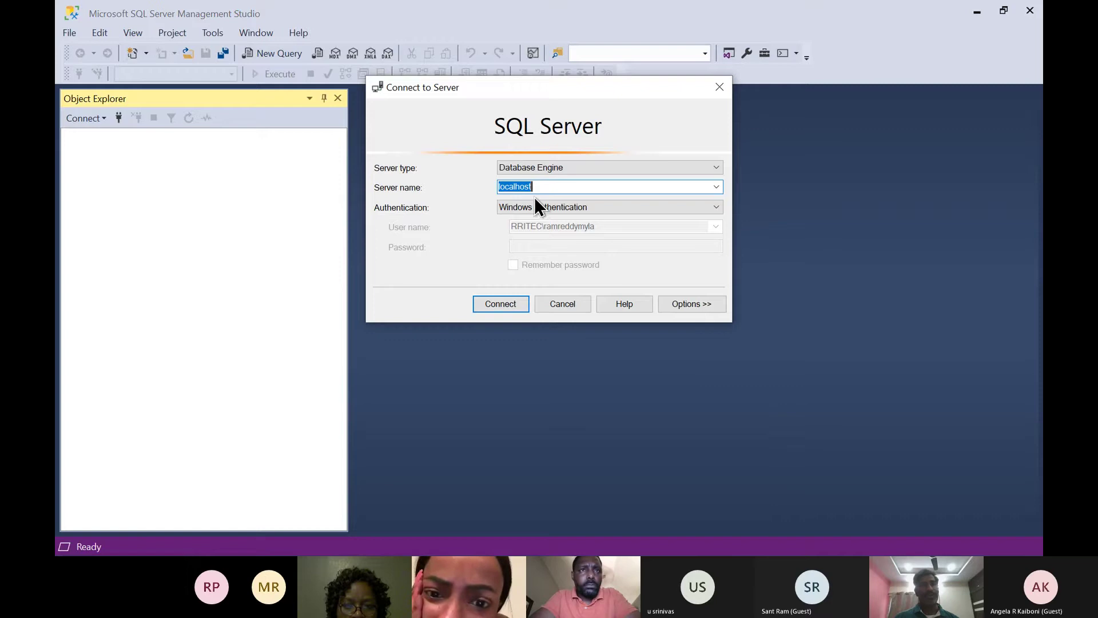
# - Connect to the localhost Database Engine with Windows Authentication and expand its list of databases
pyautogui.click(499, 310)
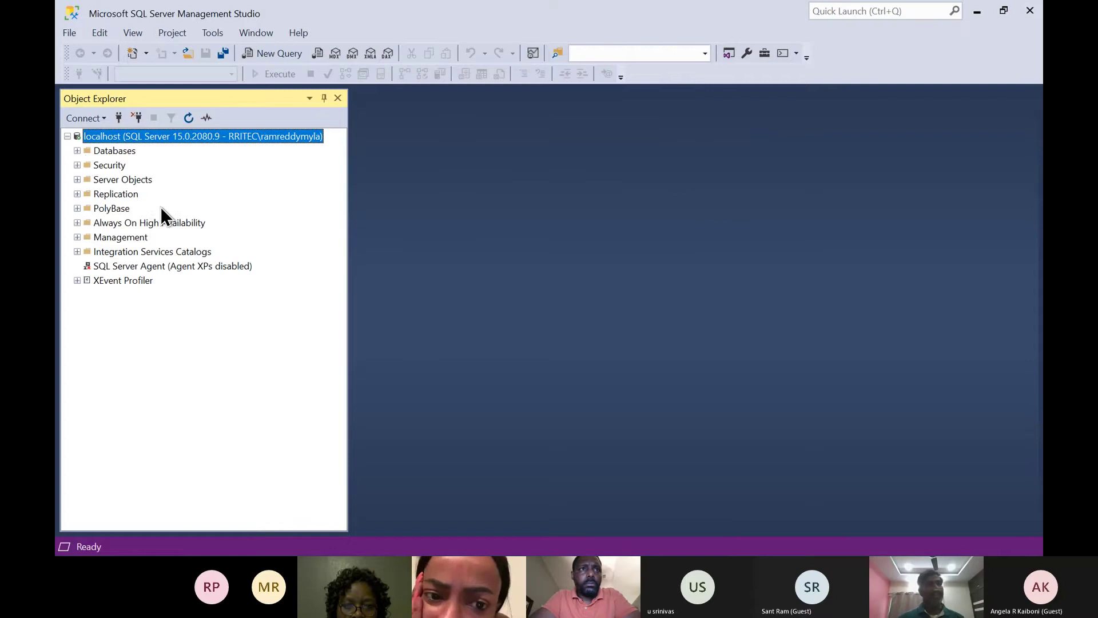
pyautogui.click(77, 151)
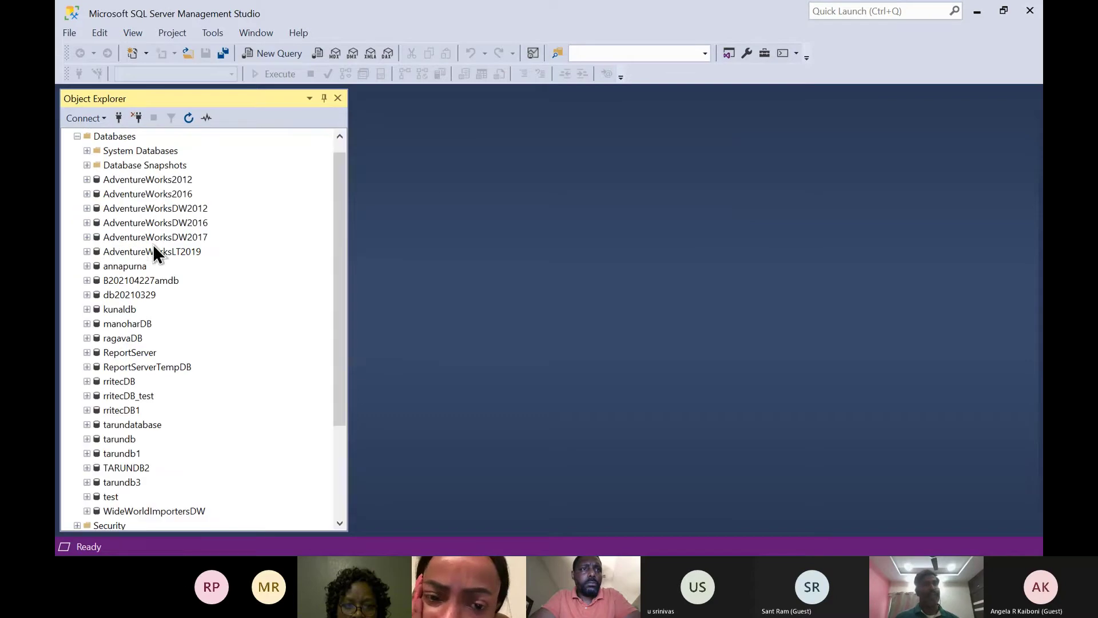
# - Browse the server's databases from AdventureWorks2012 down to WideWorldImportersDW and back up to AdventureWorksDW2012
pyautogui.click(151, 180)
pyautogui.press('Down')
pyautogui.press('Down')
pyautogui.press('Down')
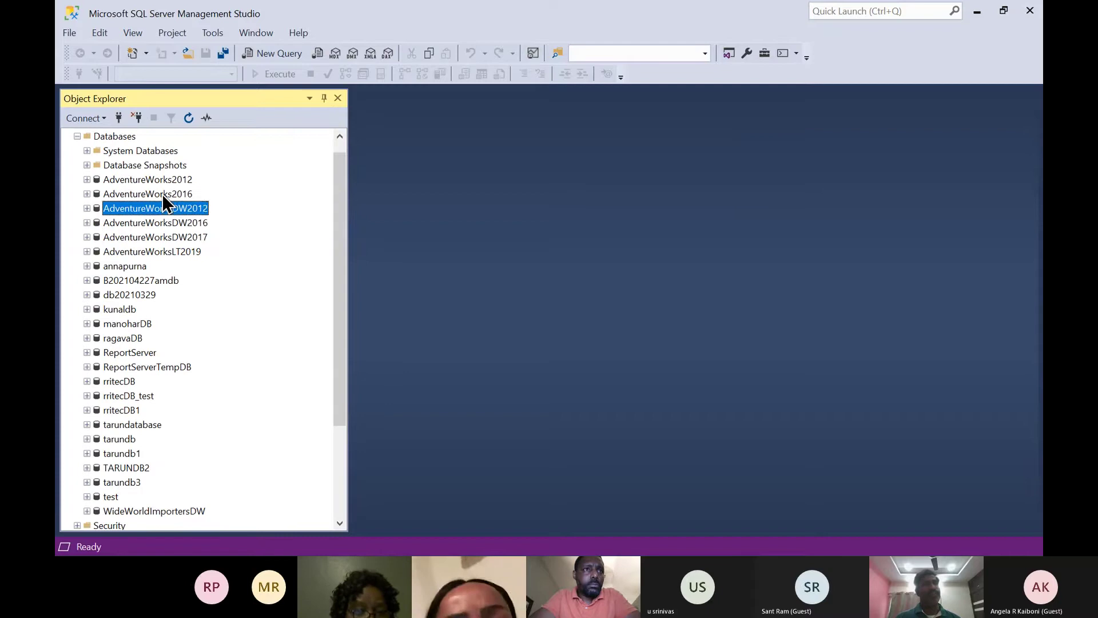
pyautogui.press('Down')
pyautogui.press('Down')
pyautogui.press('Down')
pyautogui.press('Down')
pyautogui.press('Down')
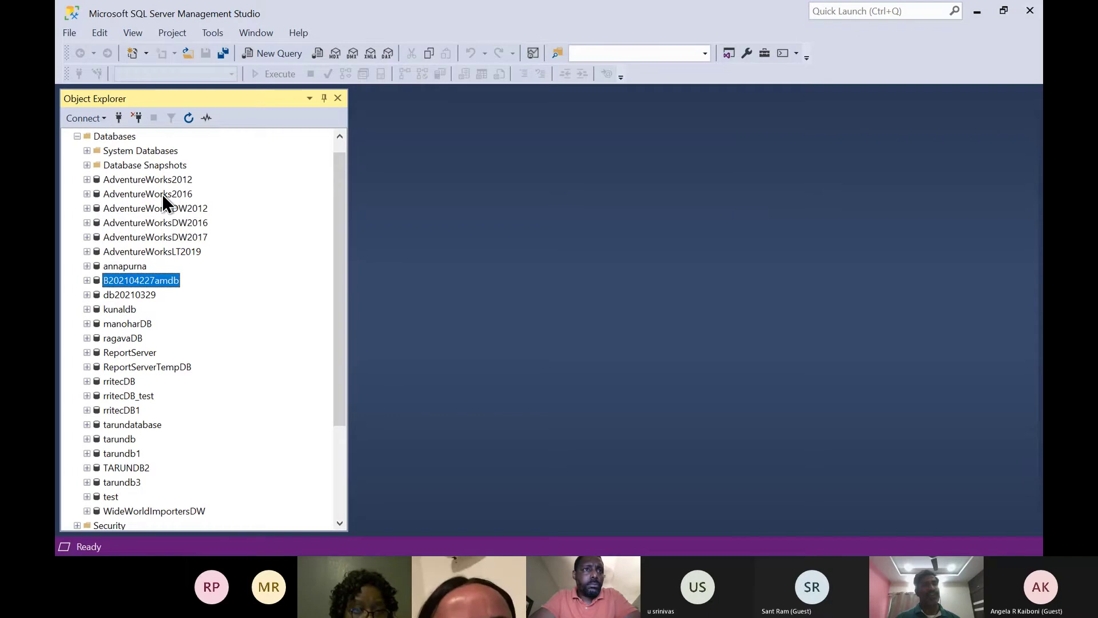
pyautogui.press('Down')
pyautogui.press('Down')
pyautogui.press('Down')
pyautogui.press('Down')
pyautogui.press('Down')
pyautogui.press('Down')
pyautogui.press('Down')
pyautogui.press('Down')
pyautogui.press('Down')
pyautogui.press('Down')
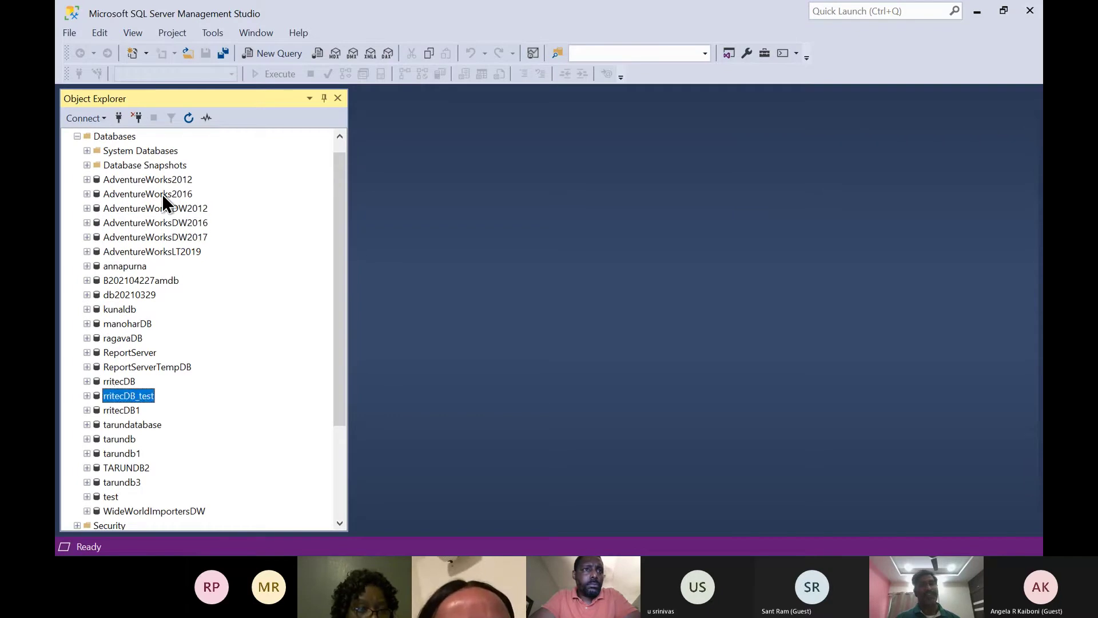
pyautogui.press('Down')
pyautogui.press('Down')
pyautogui.press('Down')
pyautogui.press('Down')
pyautogui.press('Down')
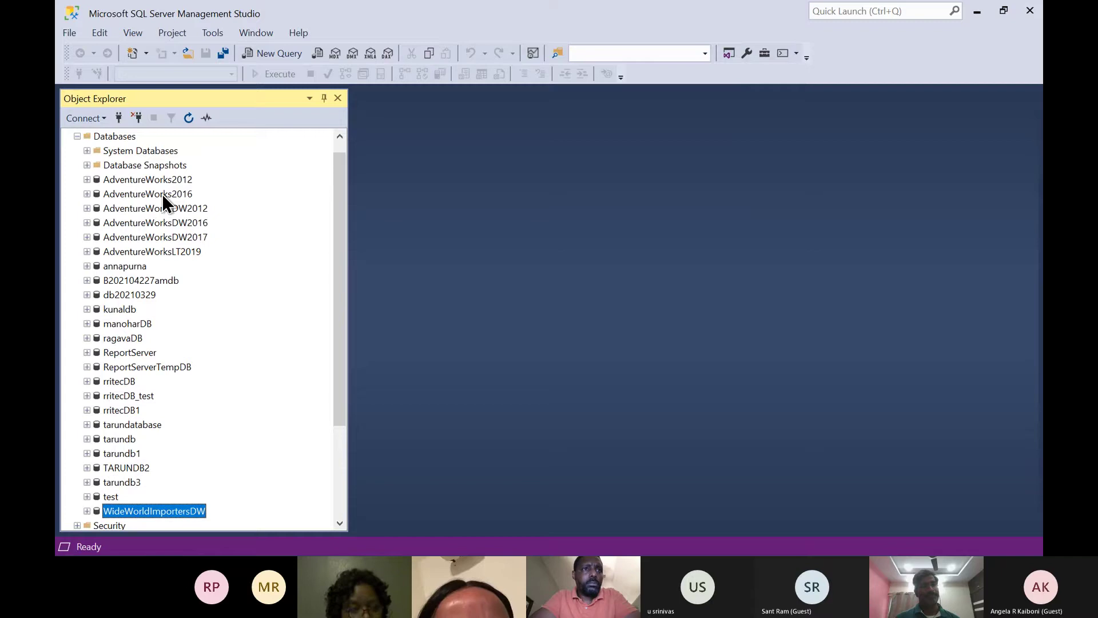
pyautogui.press('Up')
pyautogui.press('Up')
pyautogui.press('Up')
pyautogui.press('Up')
pyautogui.press('Up')
pyautogui.press('Up')
pyautogui.press('Up')
pyautogui.press('Up')
pyautogui.press('Up')
pyautogui.press('Up')
pyautogui.press('Up')
pyautogui.press('Up')
pyautogui.press('Up')
pyautogui.press('Up')
pyautogui.press('Up')
pyautogui.press('Up')
pyautogui.press('Up')
pyautogui.press('Up')
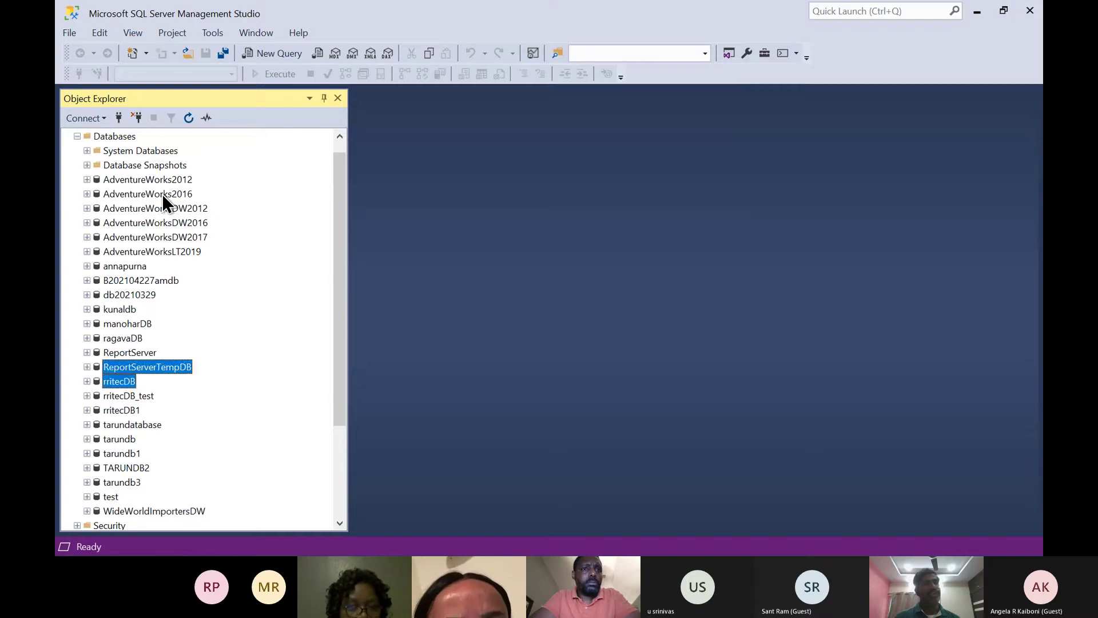
pyautogui.press('Up')
pyautogui.press('Up')
pyautogui.press('Up')
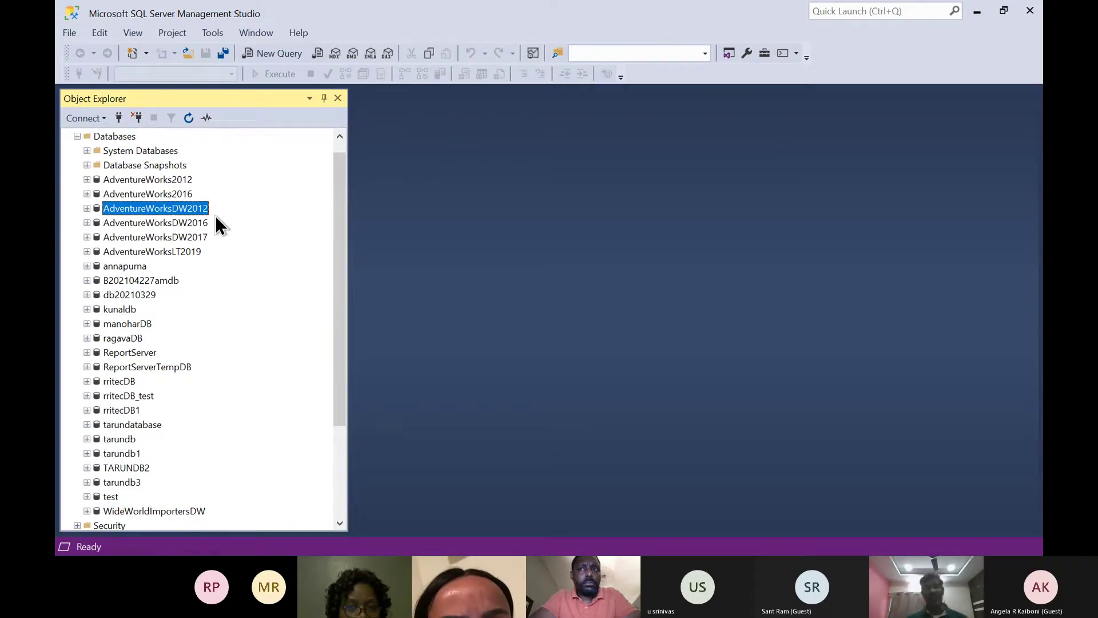
# - Expand the tables of the AdventureWorksDW2012 database and select the database itself
pyautogui.press('Right')
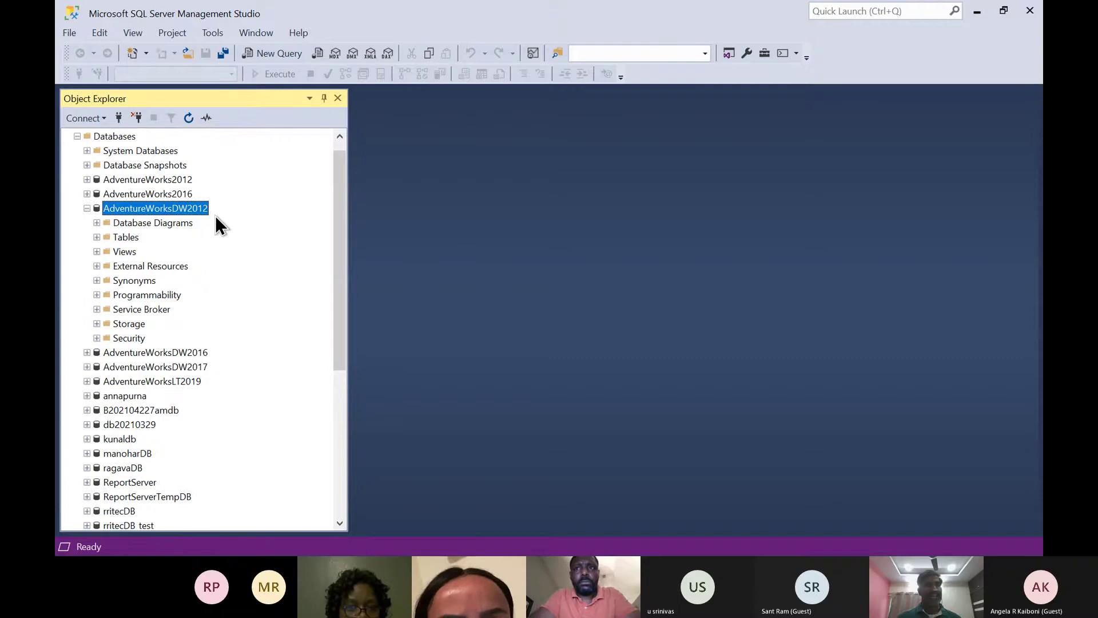
pyautogui.press('Down')
pyautogui.press('Down')
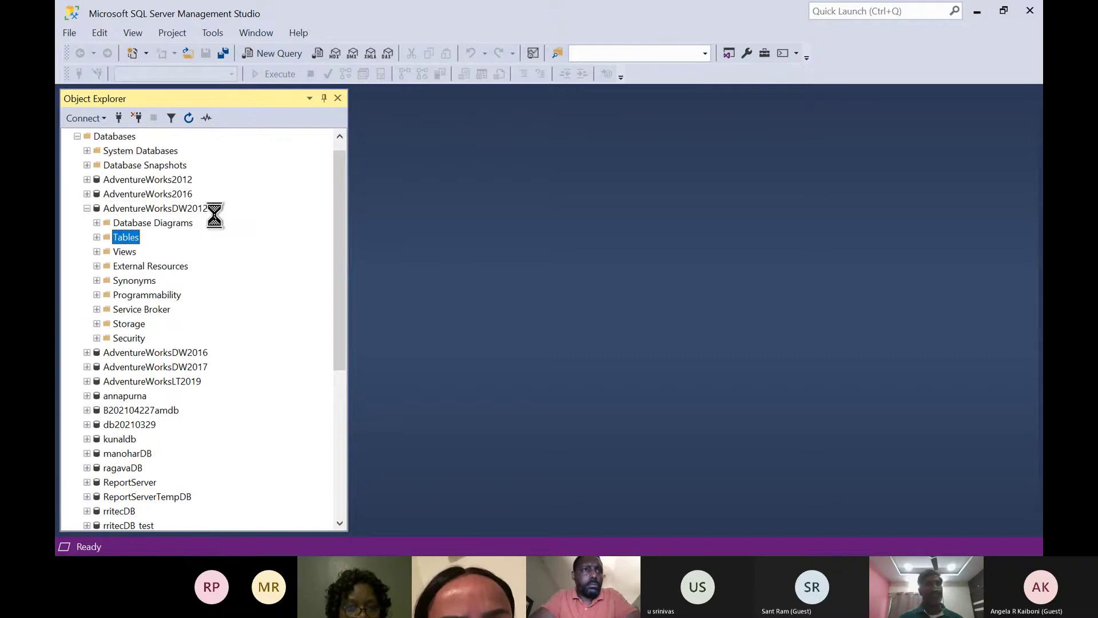
pyautogui.press('Right')
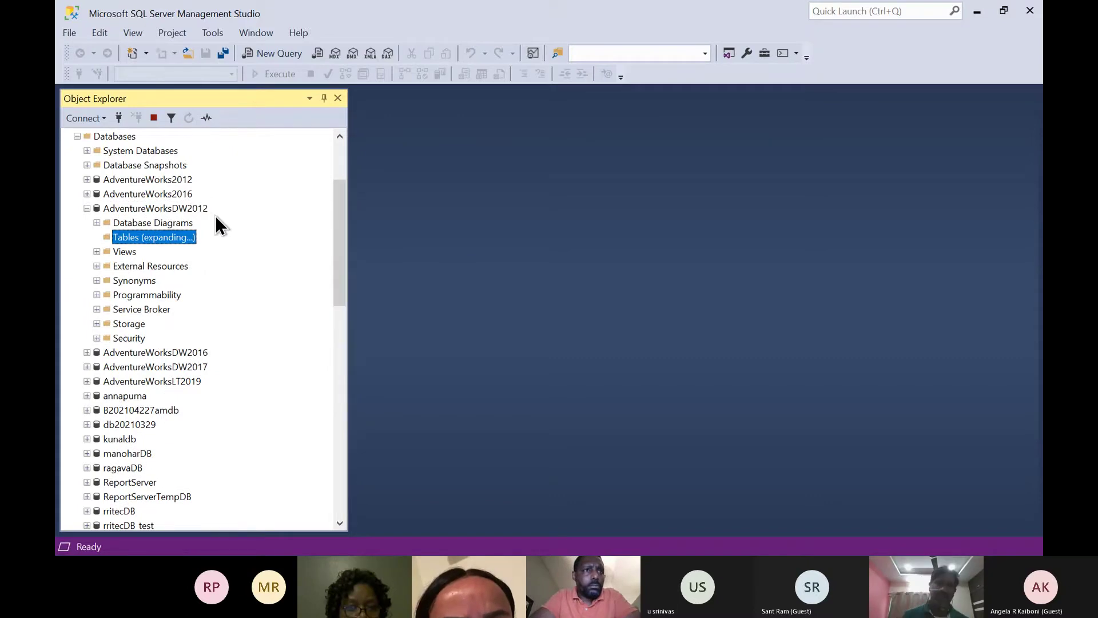
pyautogui.scroll(3, 215, 215)
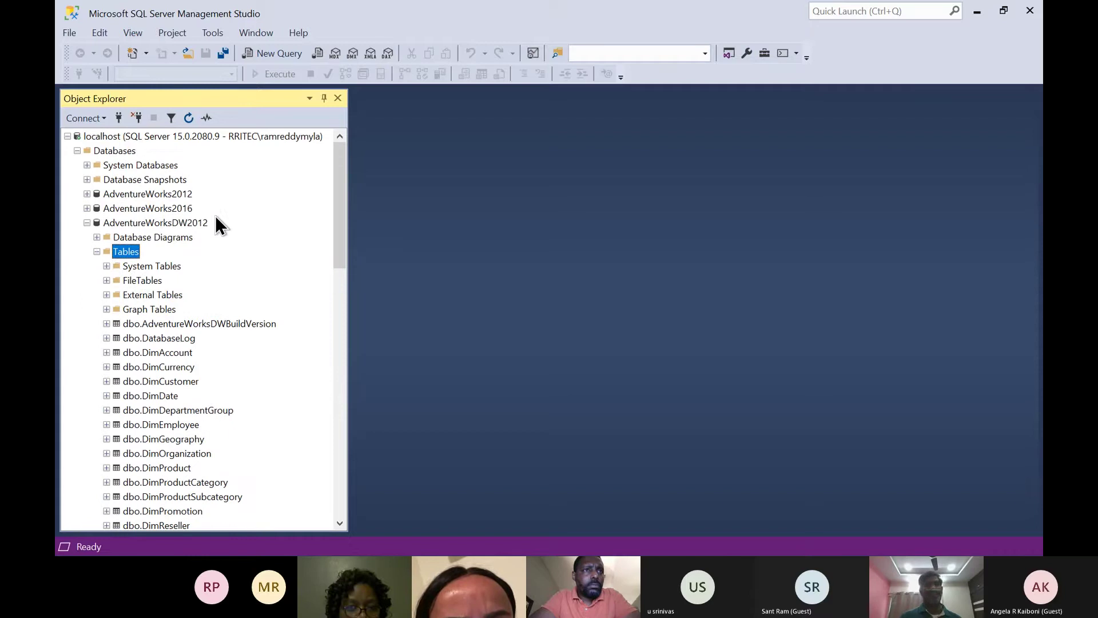
pyautogui.click(160, 226)
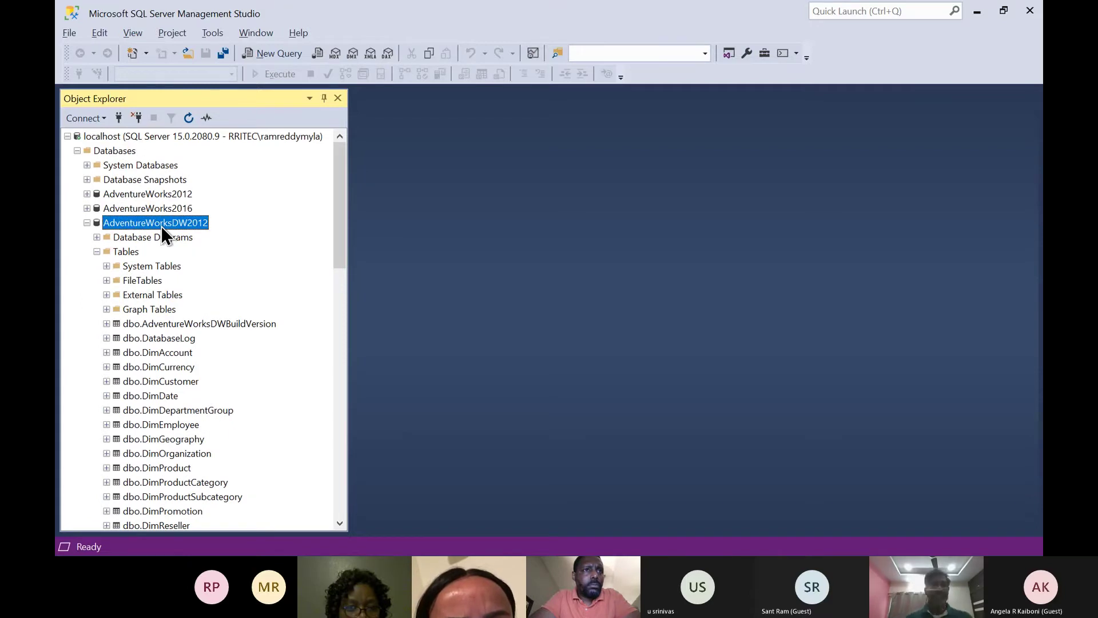
# - Switch back to the Power BI demo report and select the word "Products" in the first business question
pyautogui.hotkey('alt', 'Tab')
pyautogui.hotkey('alt', 'Tab')
pyautogui.hotkey('alt', 'Tab')
pyautogui.hotkey('alt', 'Tab')
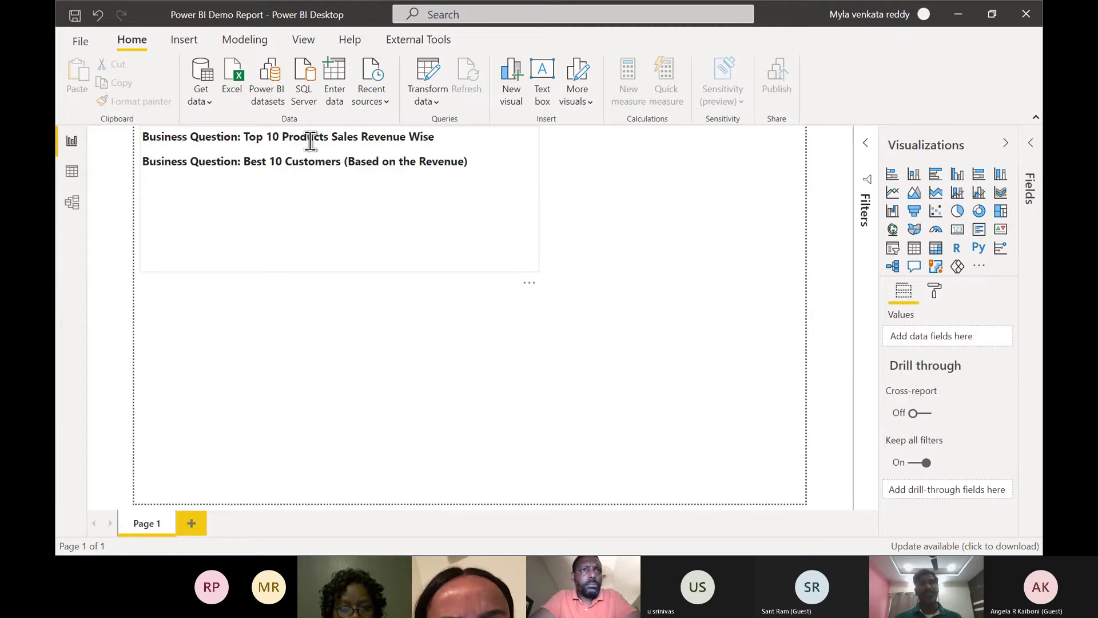
pyautogui.doubleClick(311, 142)
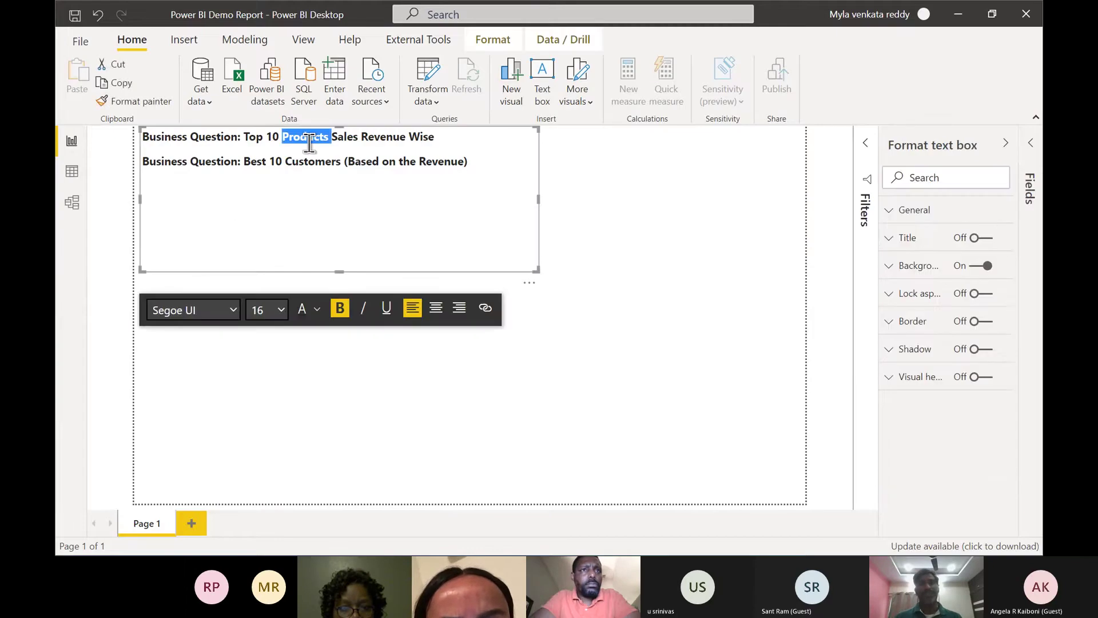
# - Highlight "Customers" in the second business question and locate the DimProduct, DimCustomer and FactInternetSales tables in SQL Server Management Studio
pyautogui.doubleClick(346, 139)
pyautogui.doubleClick(303, 163)
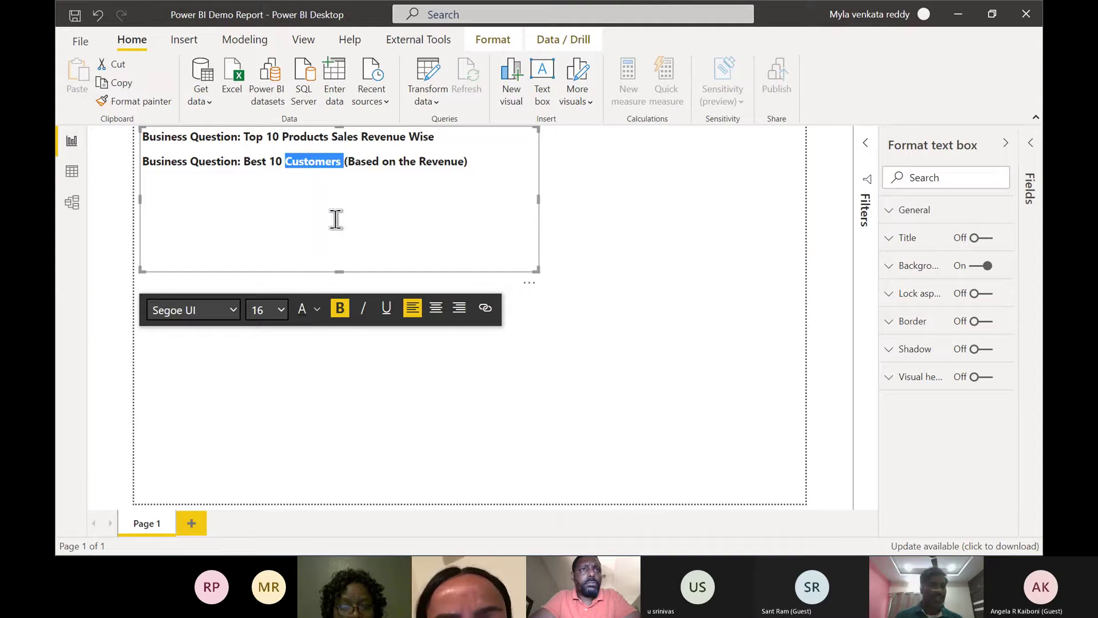
pyautogui.hotkey('alt', 'Tab')
pyautogui.click(171, 382)
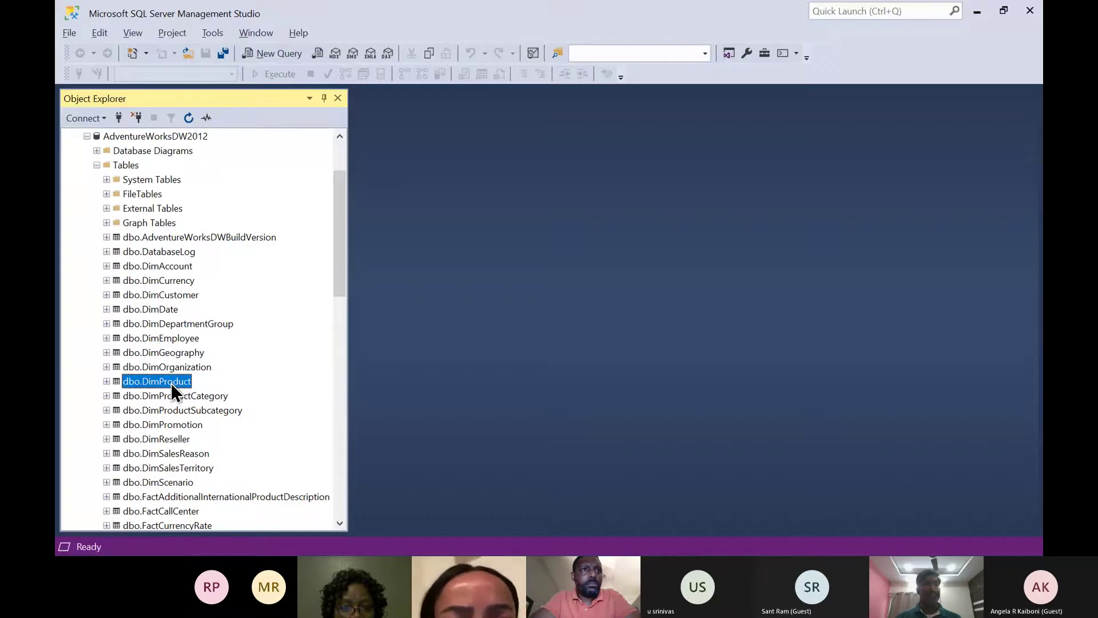
pyautogui.click(171, 295)
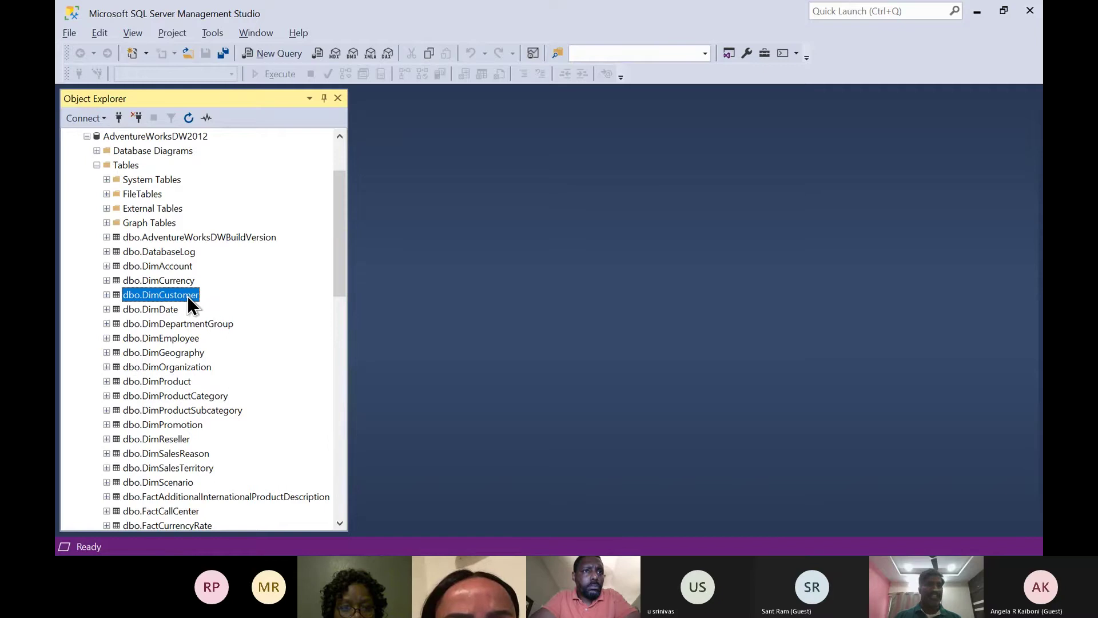
pyautogui.scroll(-2, 197, 475)
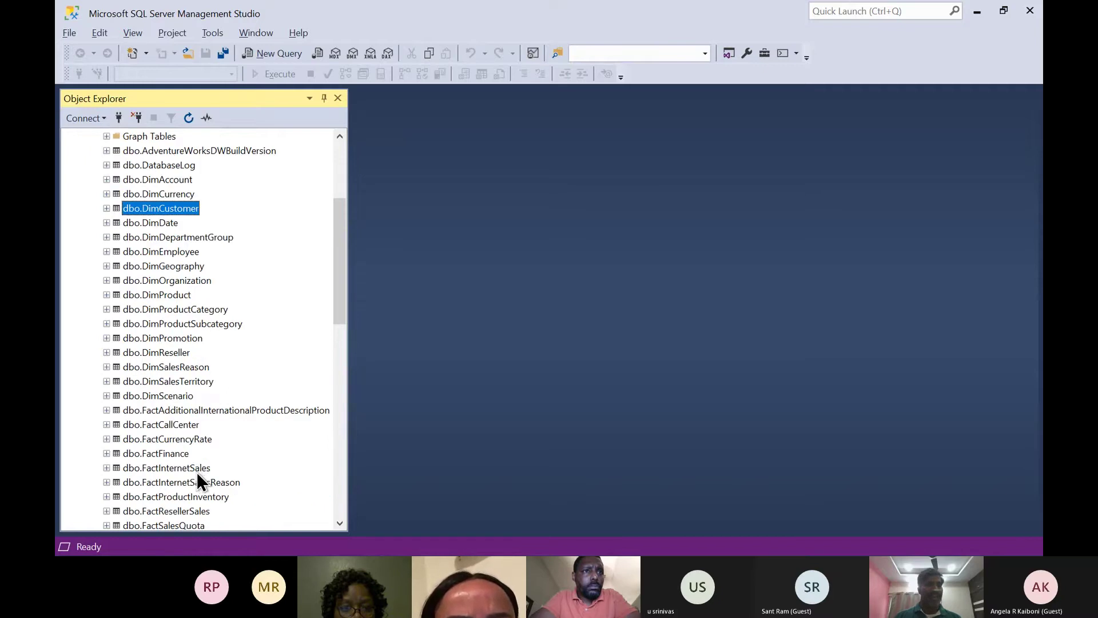
pyautogui.click(193, 466)
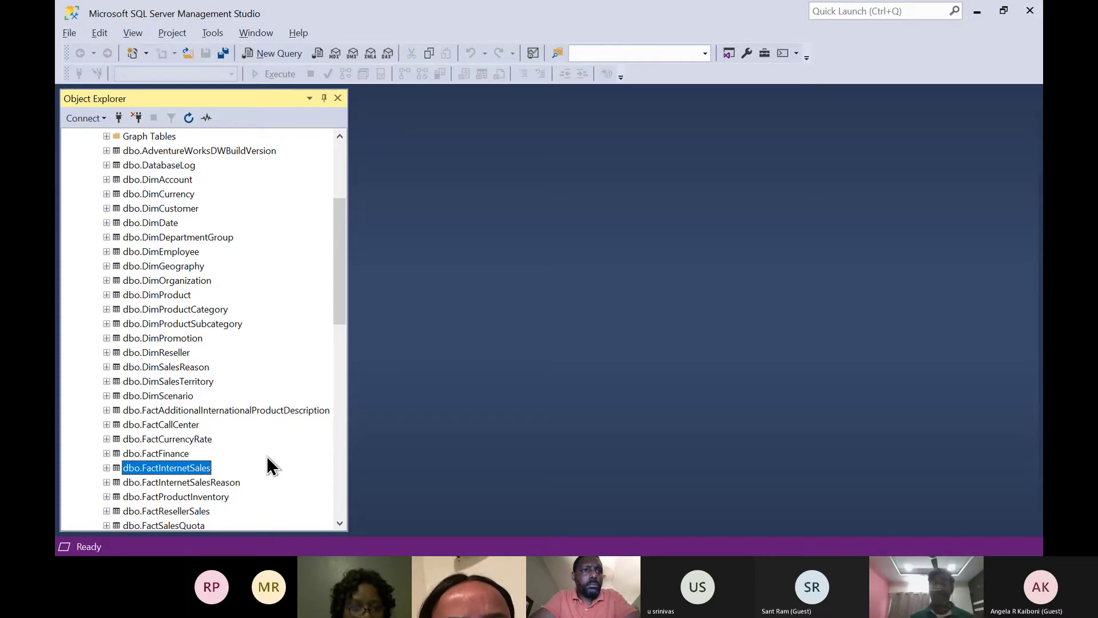
# - Create a new query "select * from dbo.FactInternetSales" and execute it
pyautogui.click(284, 57)
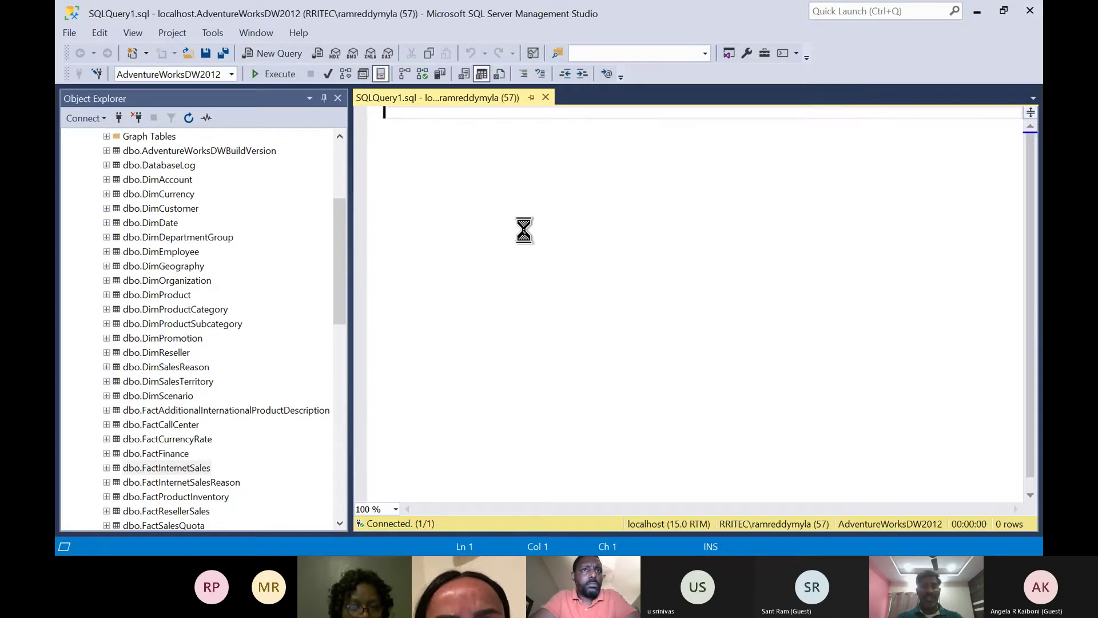
pyautogui.write('select *')
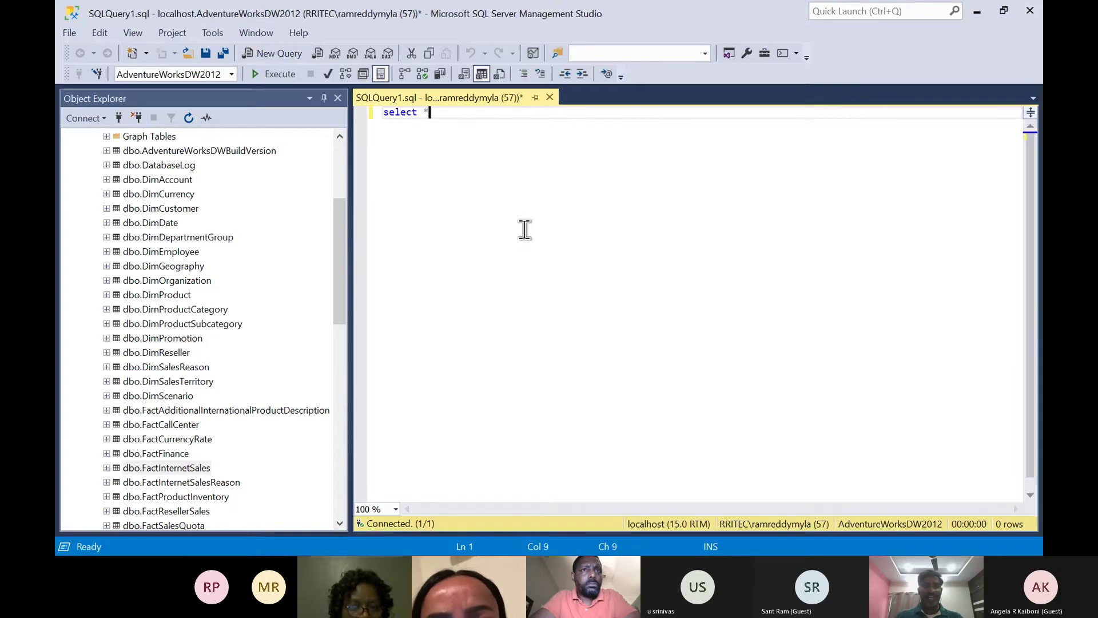
pyautogui.write(' from ')
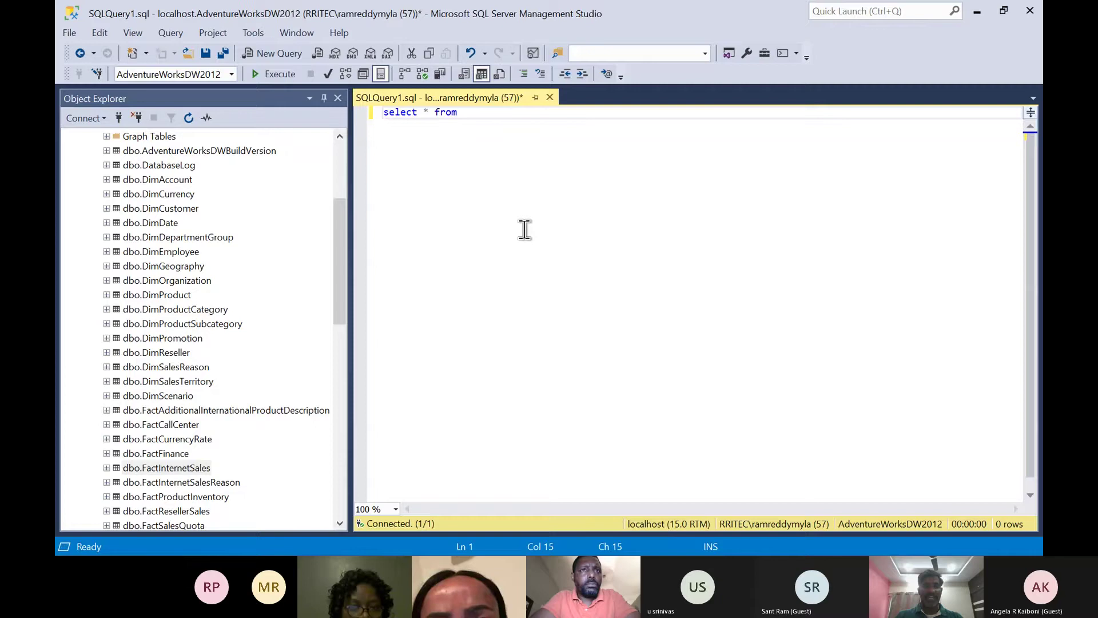
pyautogui.write('dbo.')
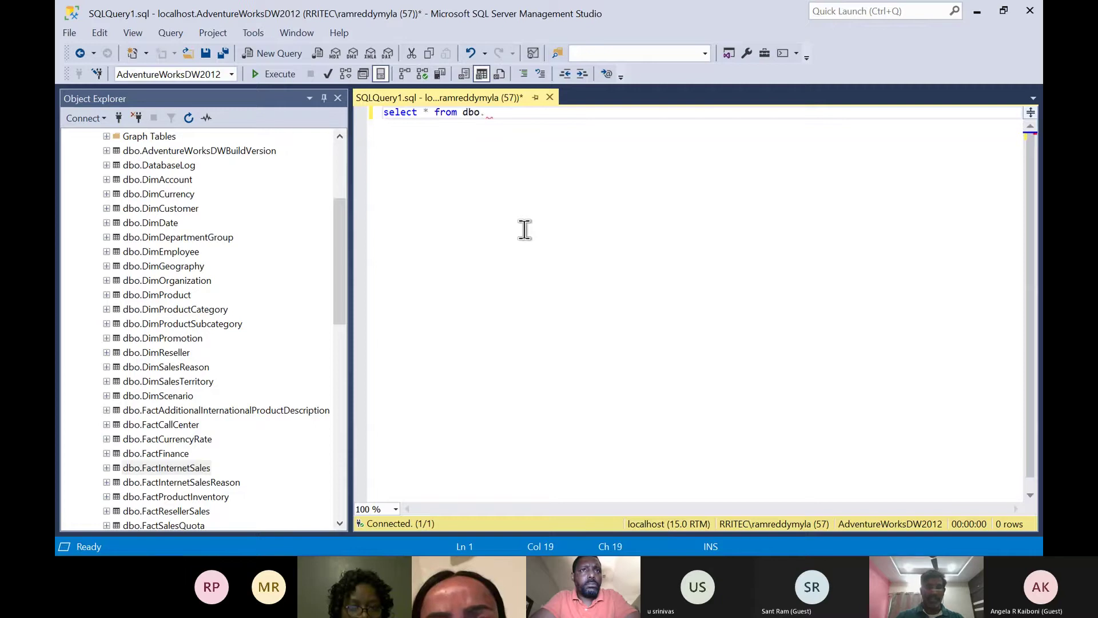
pyautogui.write('fa')
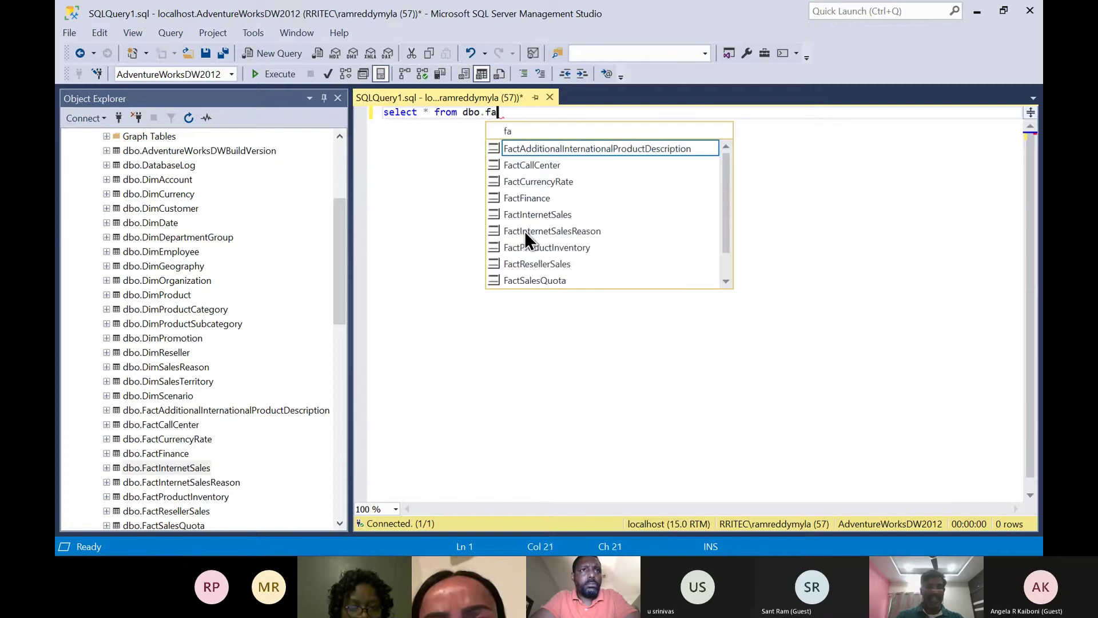
pyautogui.write('ct')
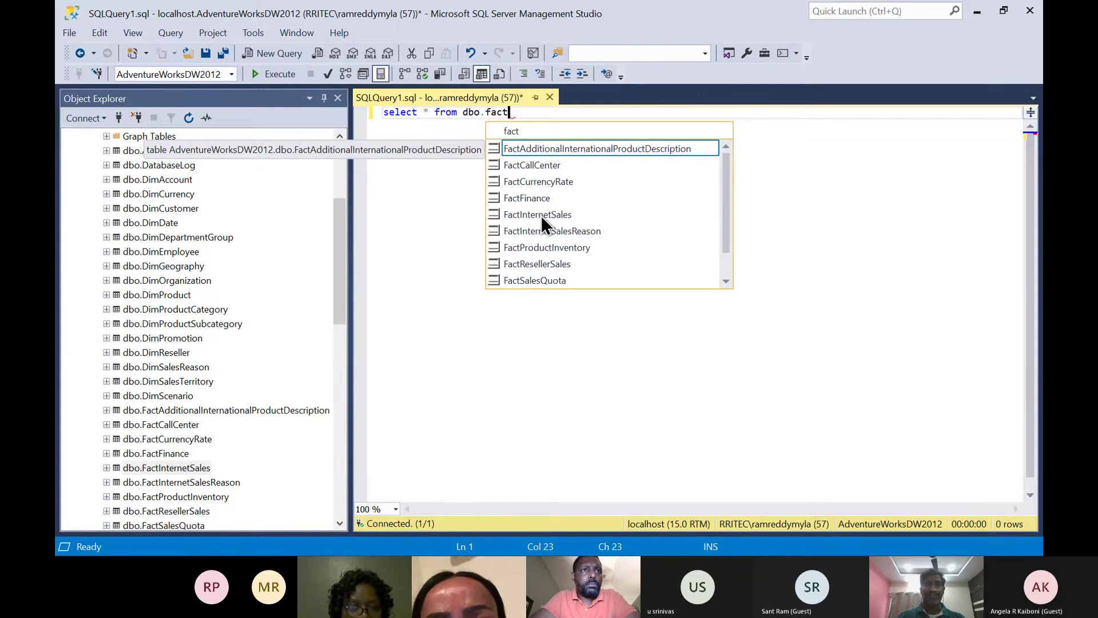
pyautogui.doubleClick(541, 215)
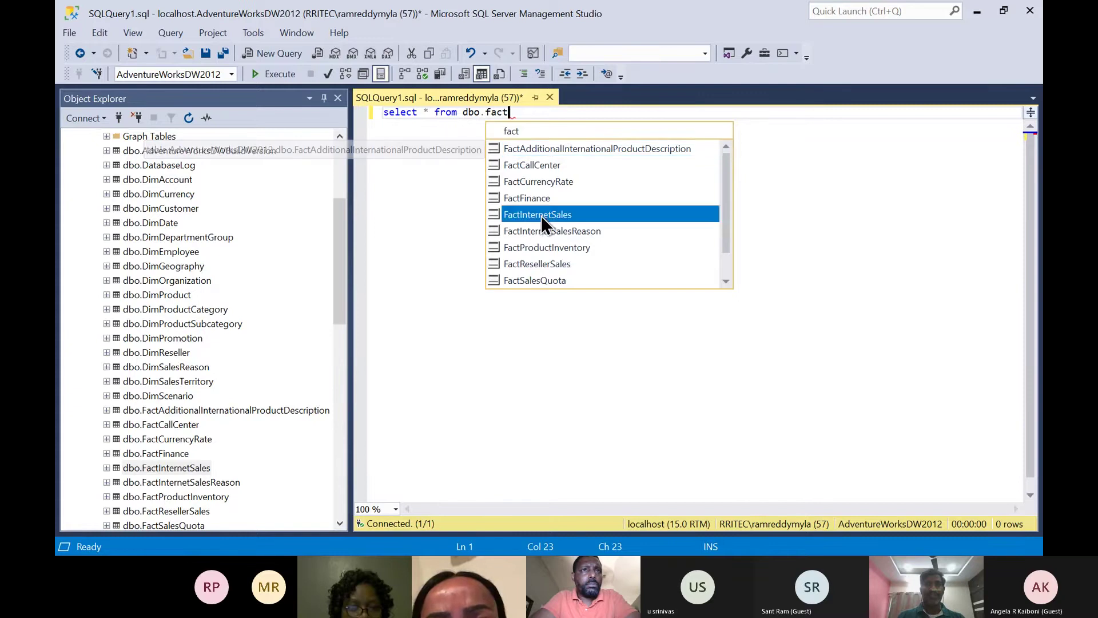
pyautogui.click(276, 76)
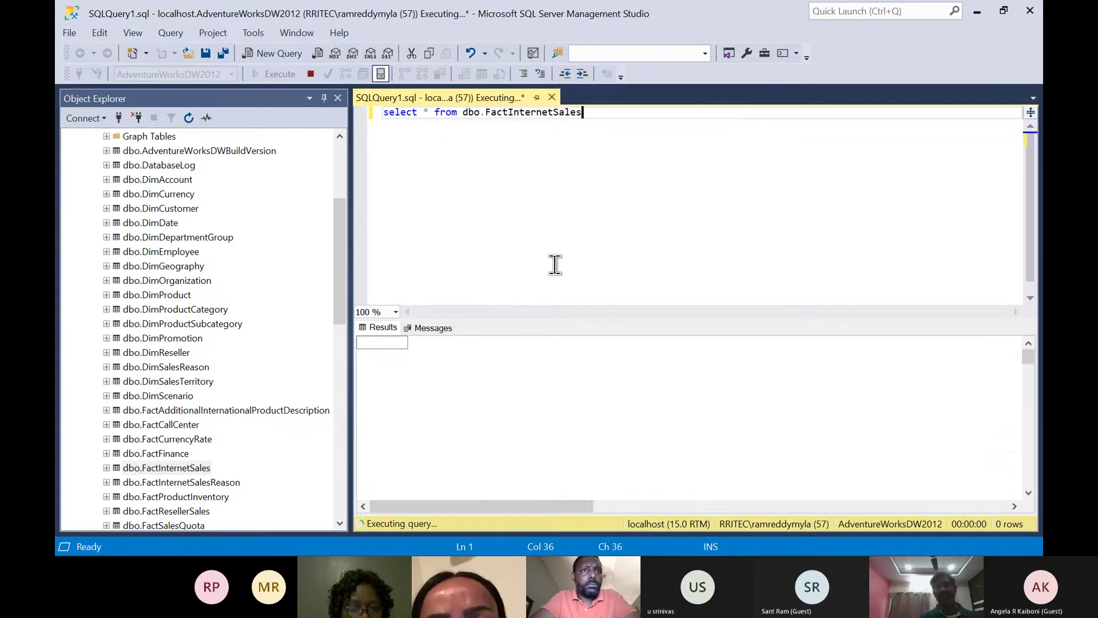
# - Examine the columns of the first result row across to CarrierTrackingNumber and return to the SalesAmount value
pyautogui.click(600, 433)
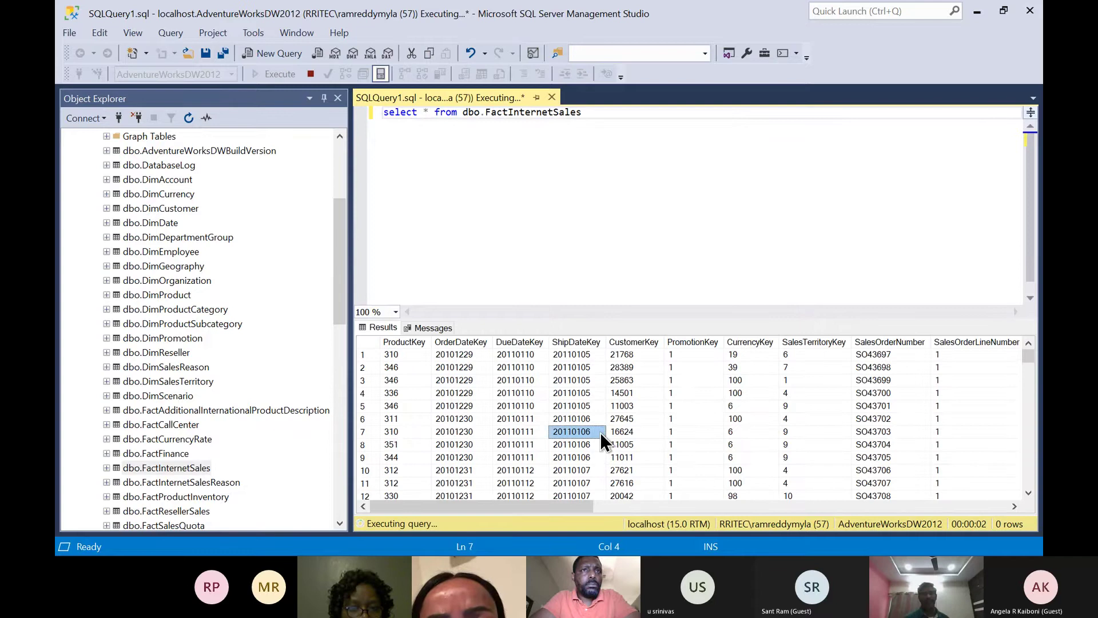
pyautogui.press('Up')
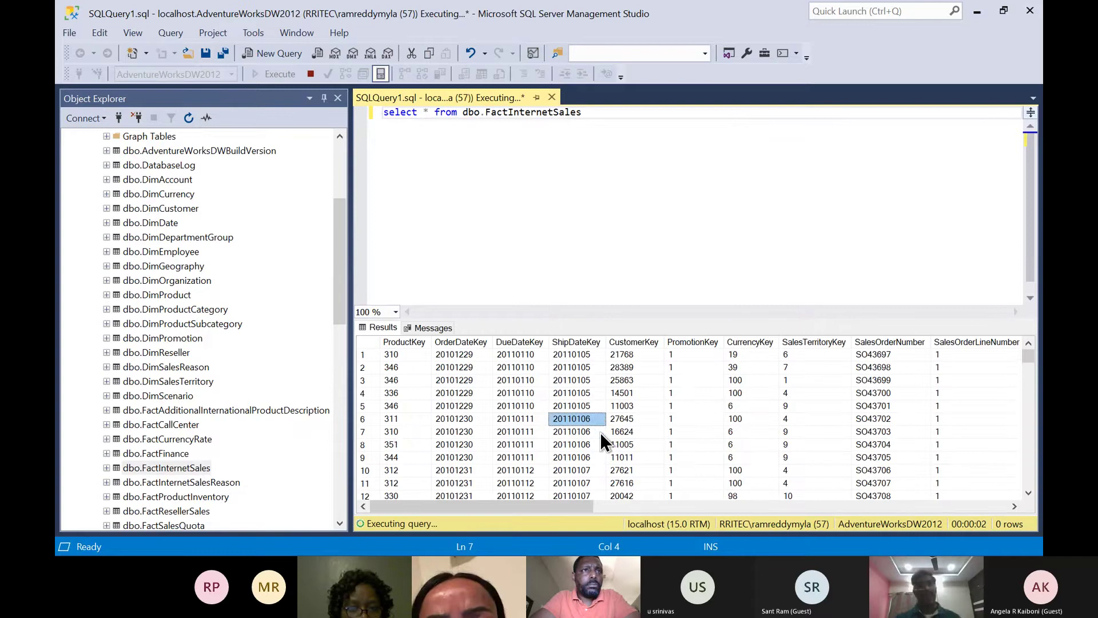
pyautogui.press('Left')
pyautogui.press('Left')
pyautogui.press('Up')
pyautogui.press('Up')
pyautogui.press('Up')
pyautogui.press('Up')
pyautogui.press('Up')
pyautogui.press('Right')
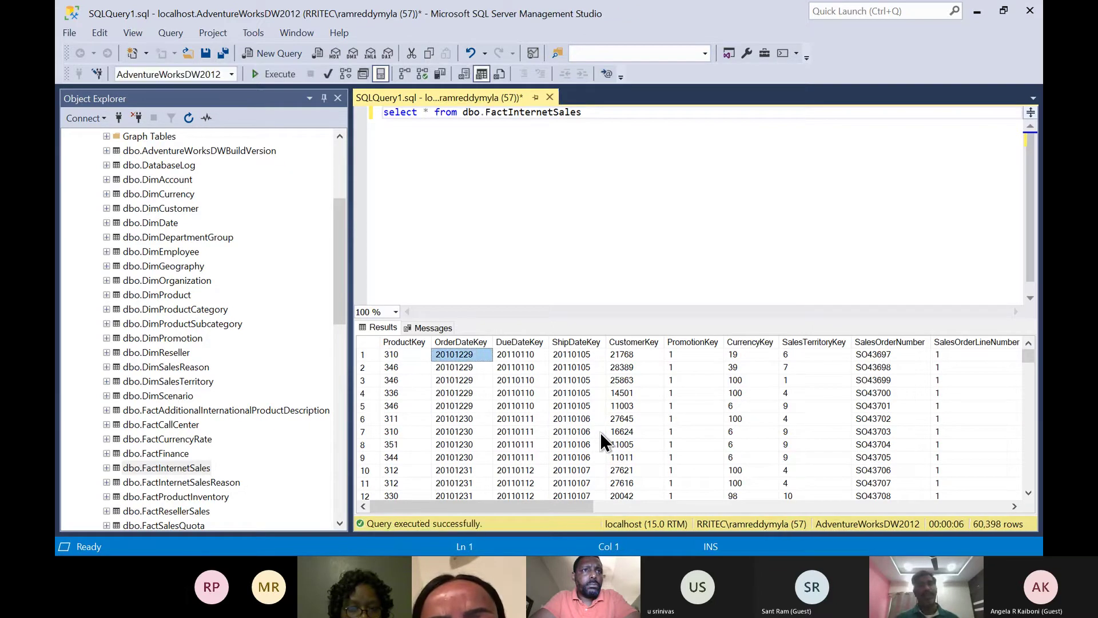
pyautogui.press('Right')
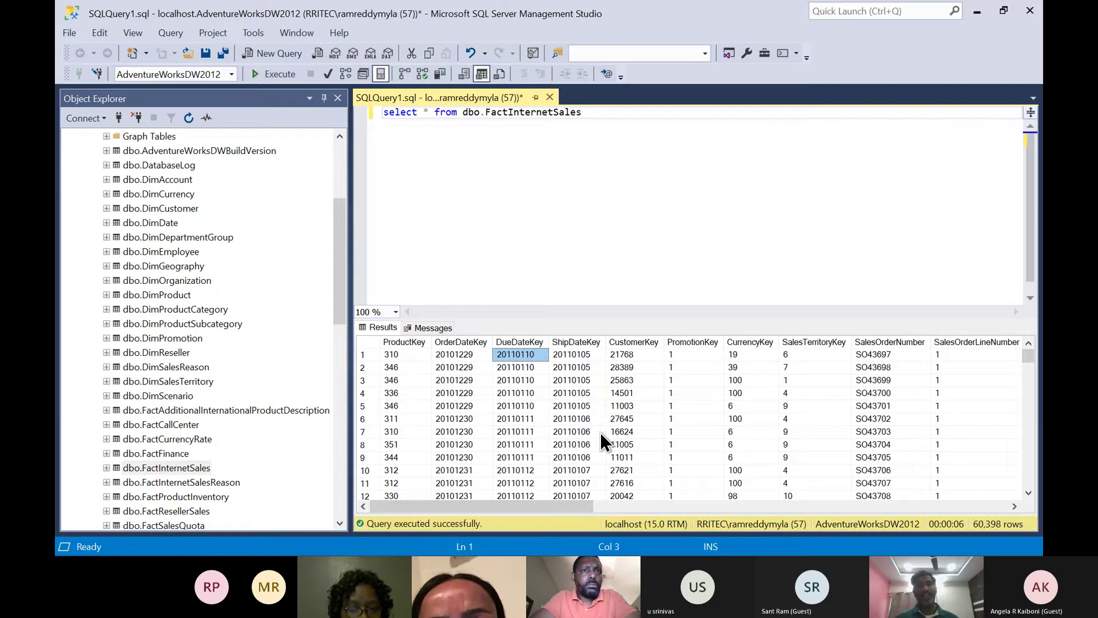
pyautogui.press('Right')
pyautogui.press('Right')
pyautogui.press('Right')
pyautogui.press('Right')
pyautogui.press('Right')
pyautogui.press('Right')
pyautogui.press('Right')
pyautogui.press('Right')
pyautogui.press('Right')
pyautogui.press('Right')
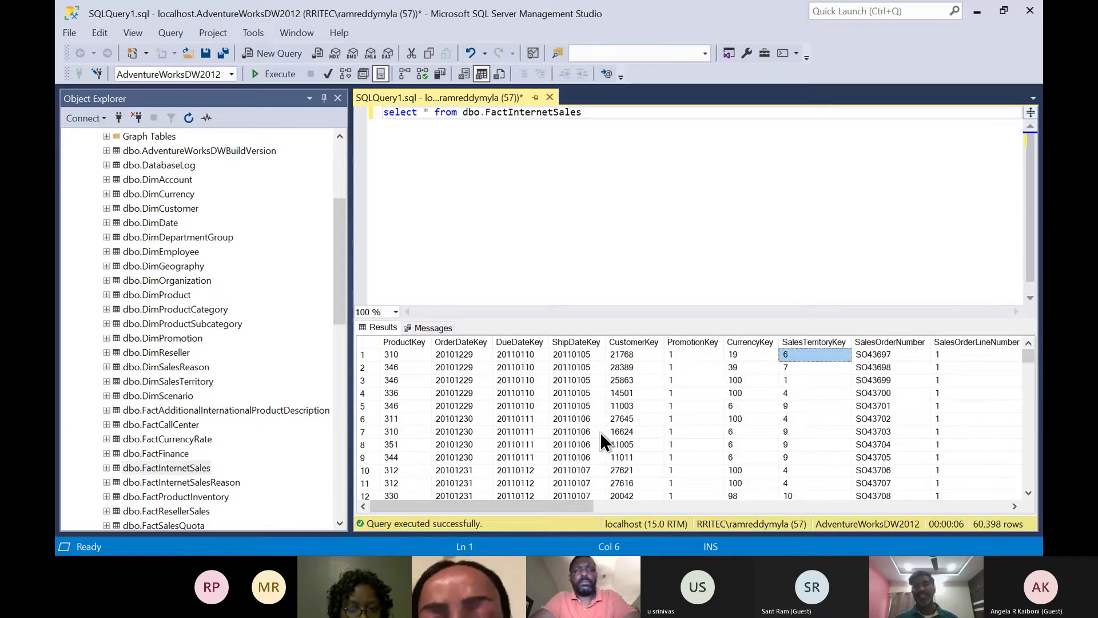
pyautogui.press('Right')
pyautogui.press('Right')
pyautogui.press('Right')
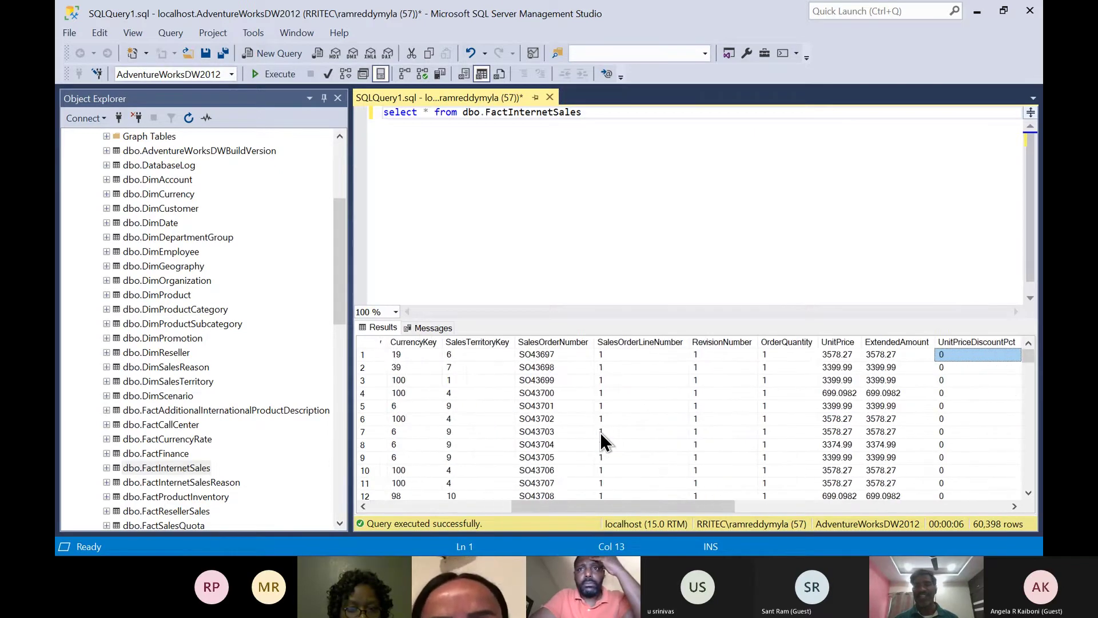
pyautogui.press('Left')
pyautogui.press('Left')
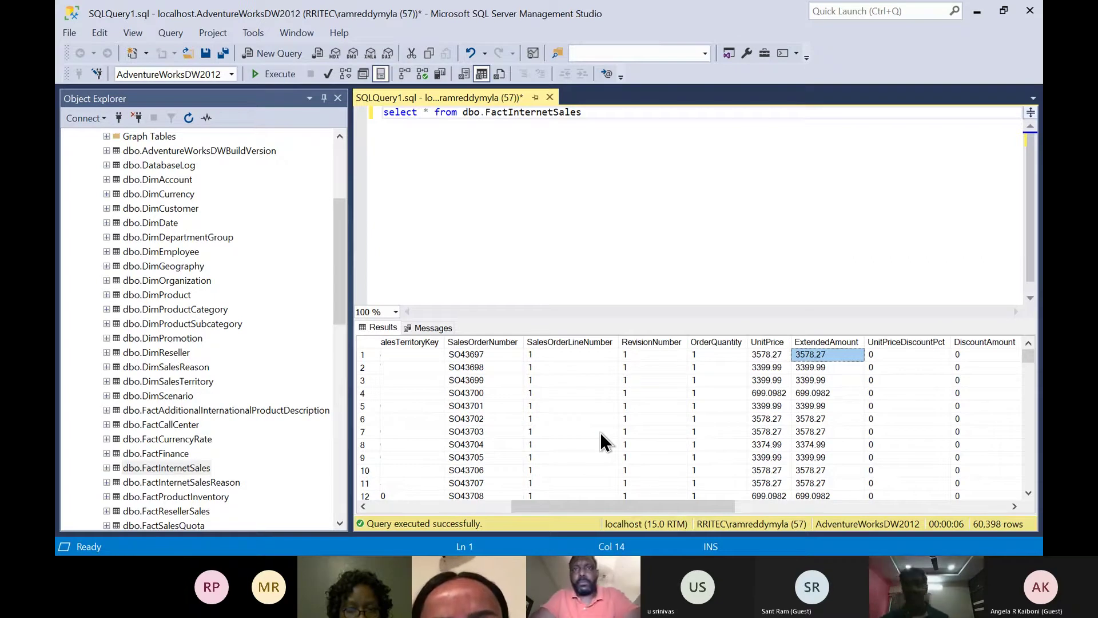
pyautogui.press('Right')
pyautogui.press('Right')
pyautogui.press('Right')
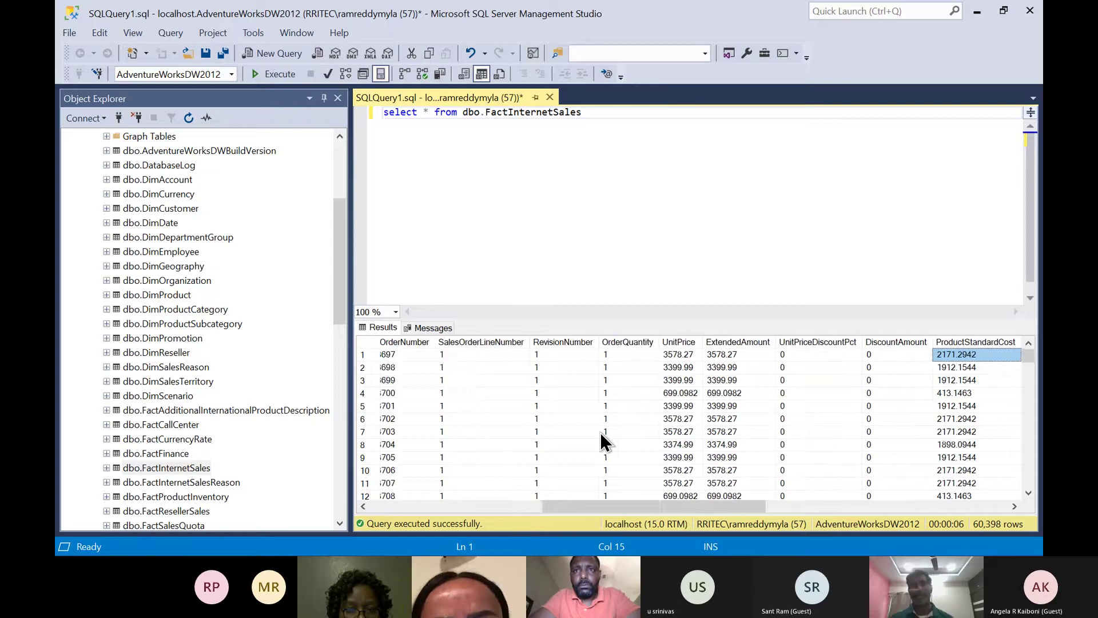
pyautogui.press('Right')
pyautogui.press('Right')
pyautogui.press('Right')
pyautogui.press('Right')
pyautogui.press('Right')
pyautogui.press('Right')
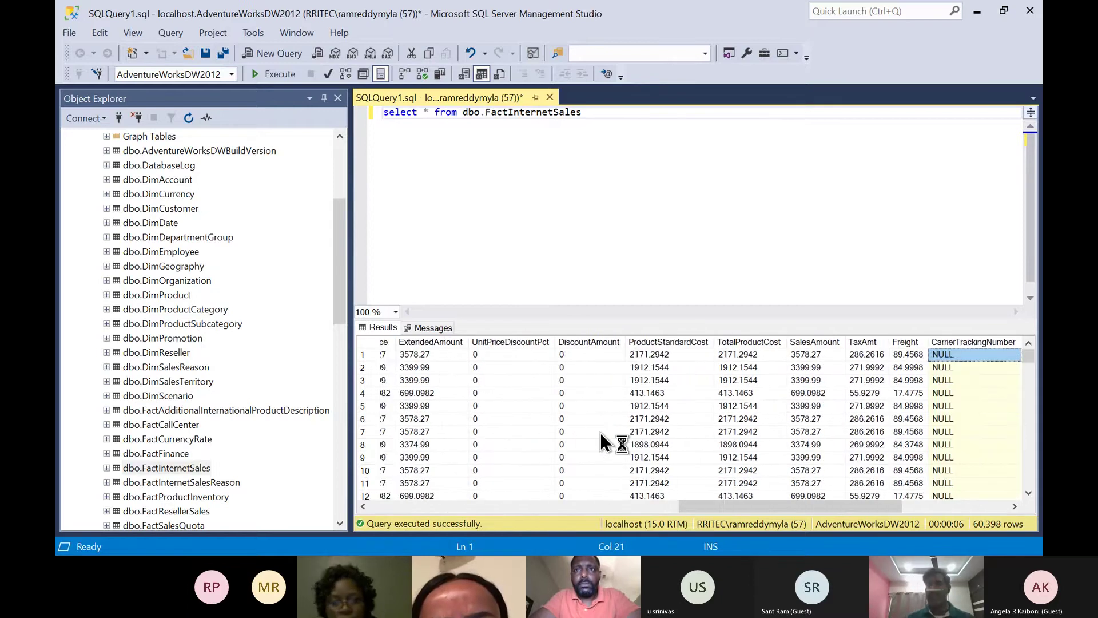
pyautogui.press('Left')
pyautogui.press('Left')
pyautogui.press('Left')
pyautogui.press('Left')
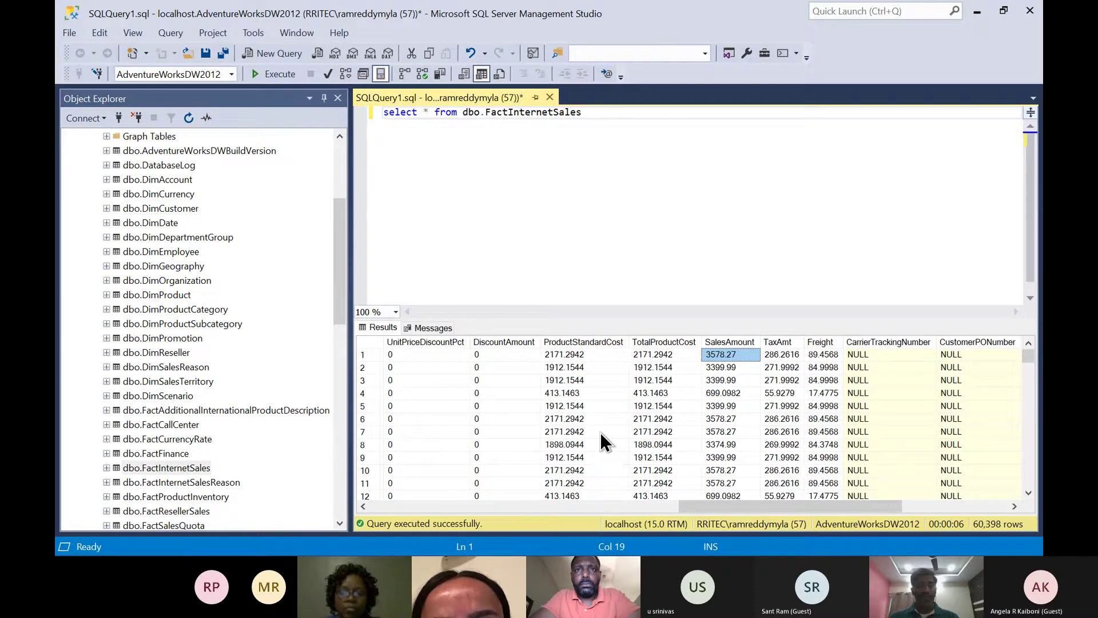
# - Switch to the course README in the browser, review the Power BI architecture diagram, and return to the query results
pyautogui.hotkey('alt', 'Tab')
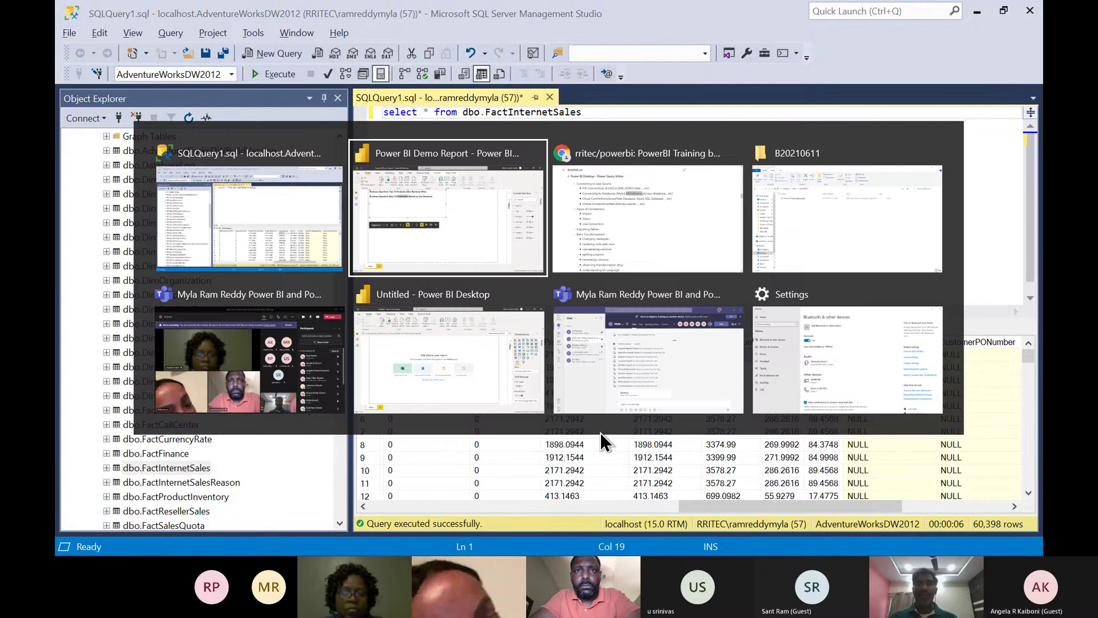
pyautogui.hotkey('alt', 'Tab')
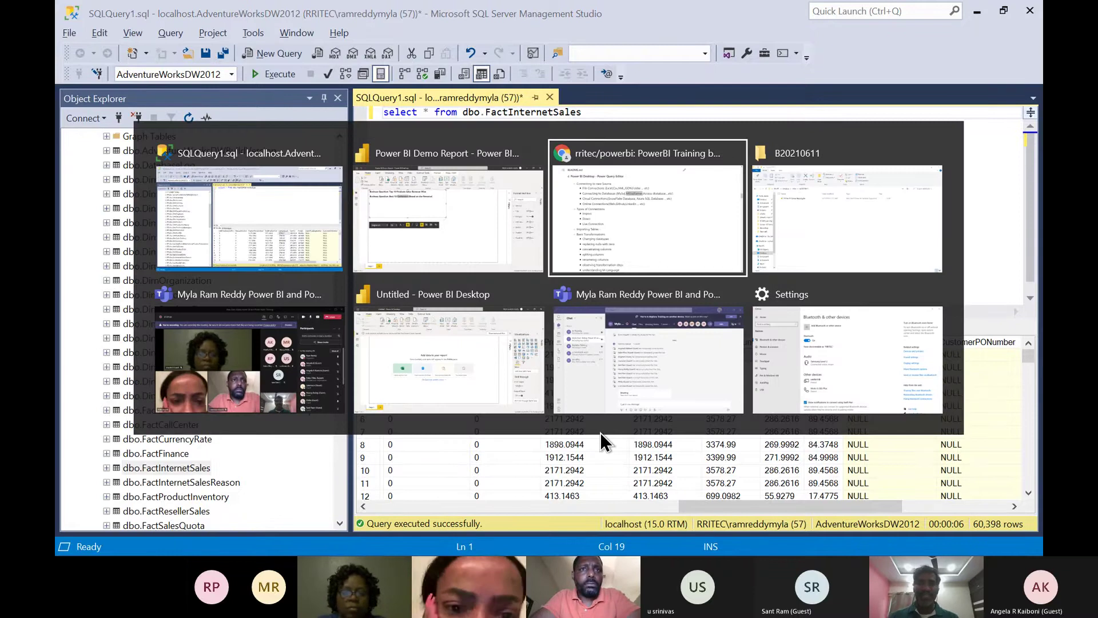
pyautogui.scroll(15, 605, 441)
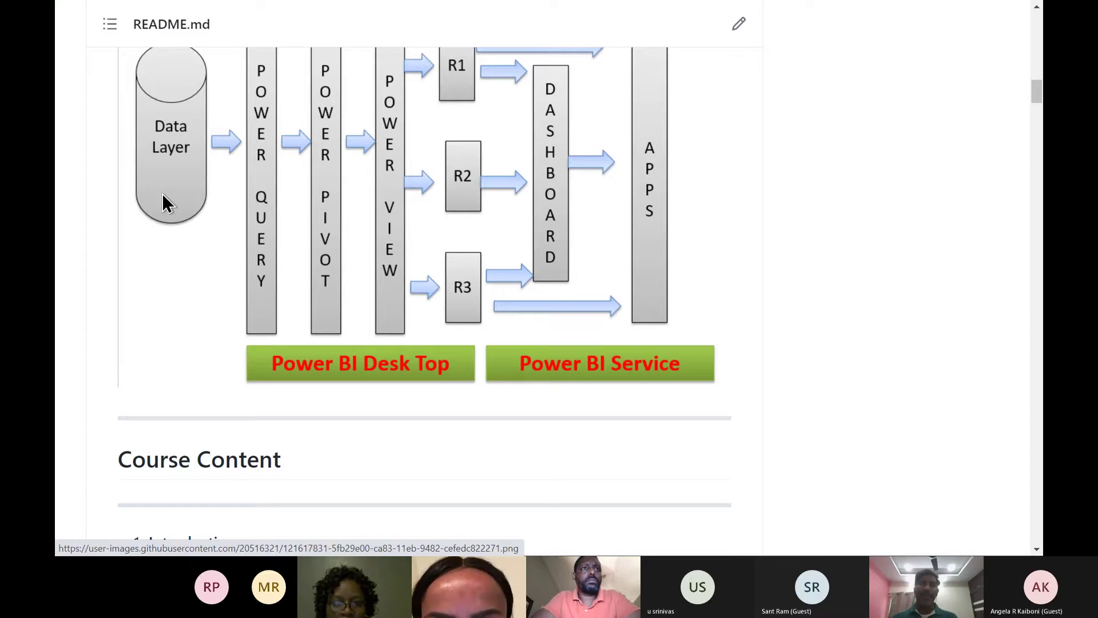
pyautogui.hotkey('alt', 'Tab')
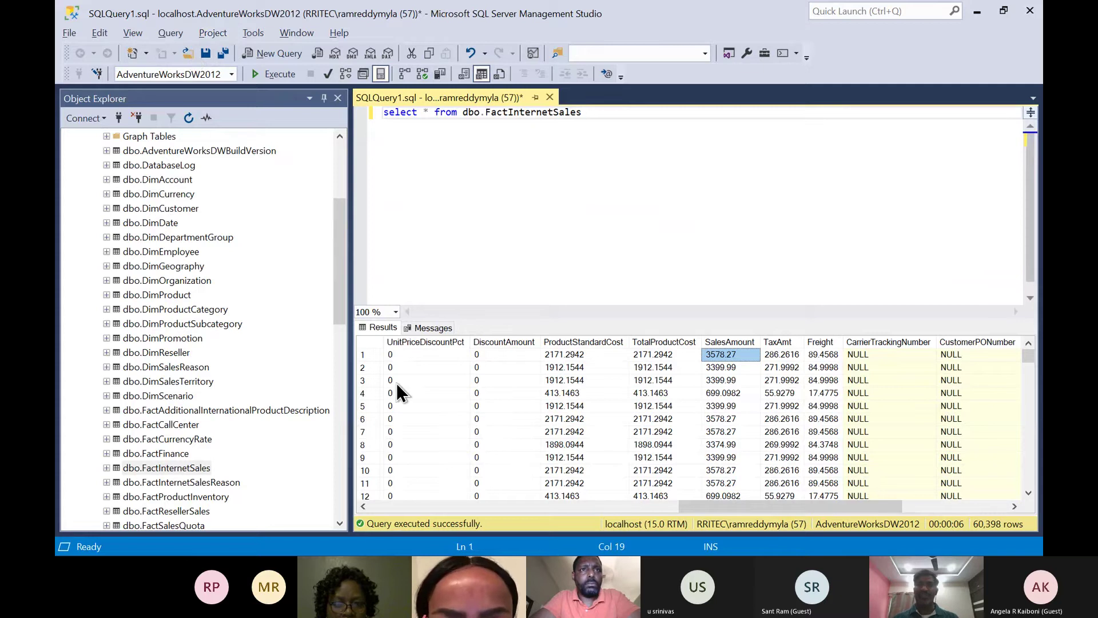
# - Switch back to the Power BI demo report and open the complete list of Get Data sources
pyautogui.hotkey('alt', 'Tab')
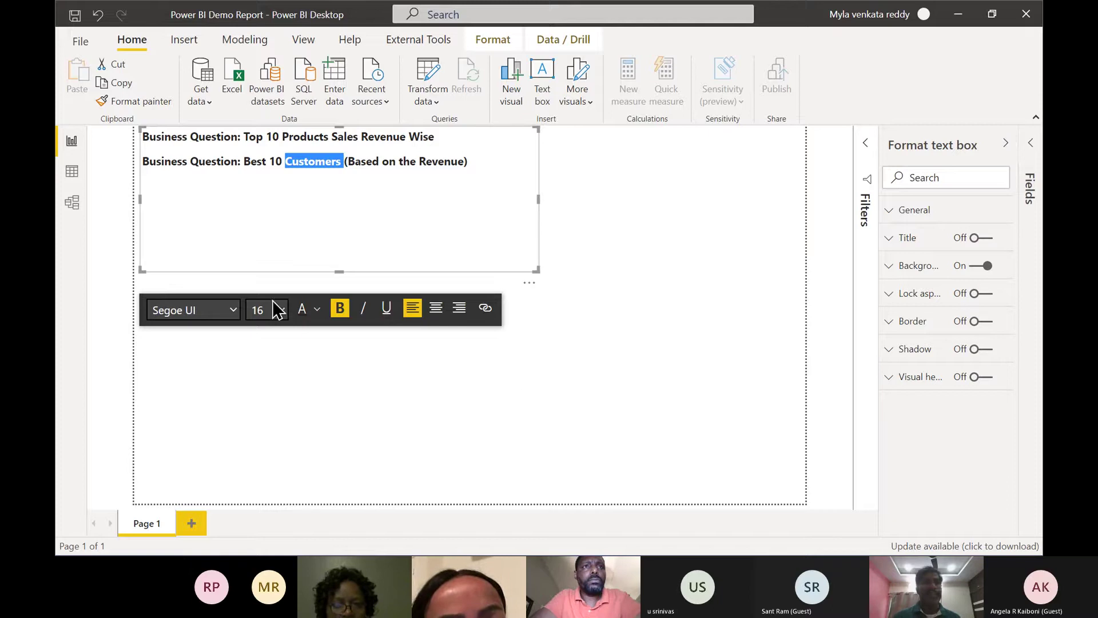
pyautogui.click(207, 102)
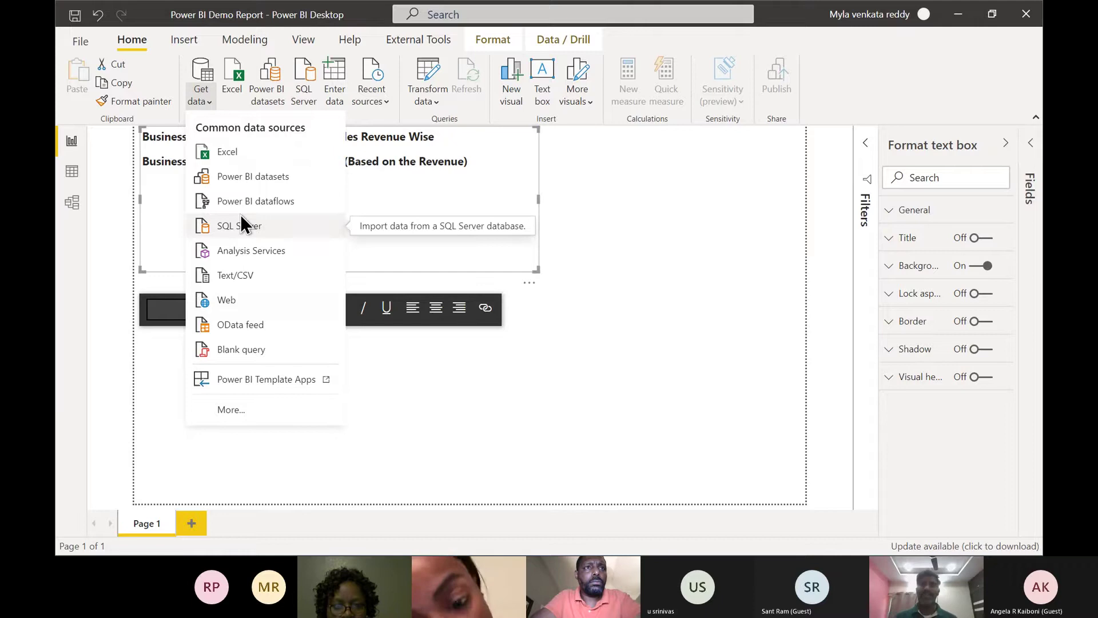
pyautogui.click(234, 410)
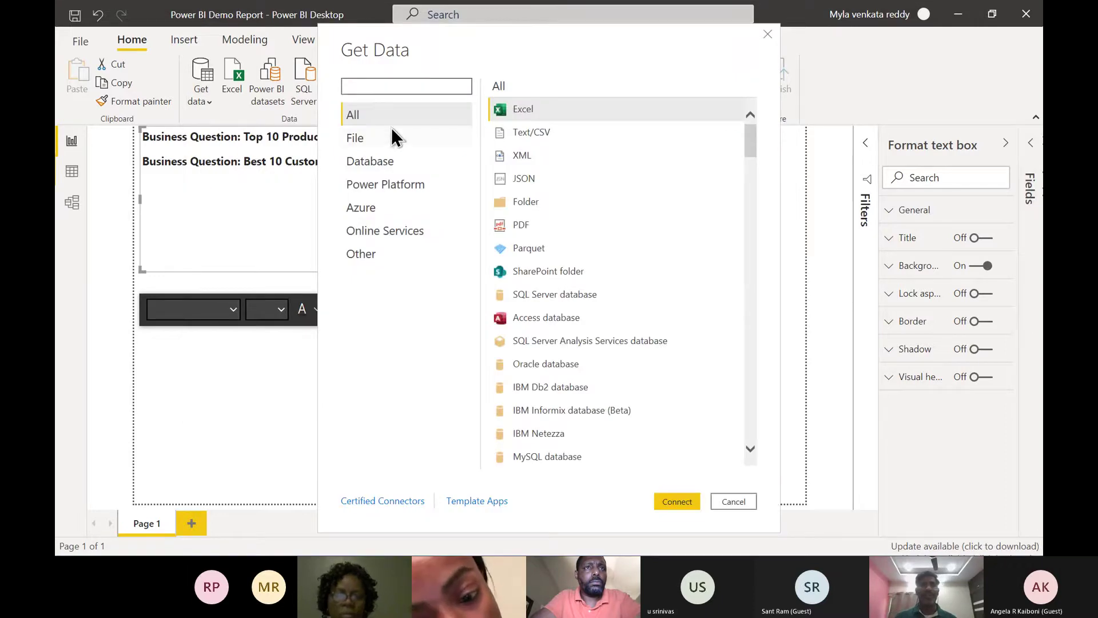
# - Browse the File and Database data sources, highlighting the Oracle, Teradata and SAP HANA database connectors in turn
pyautogui.click(359, 139)
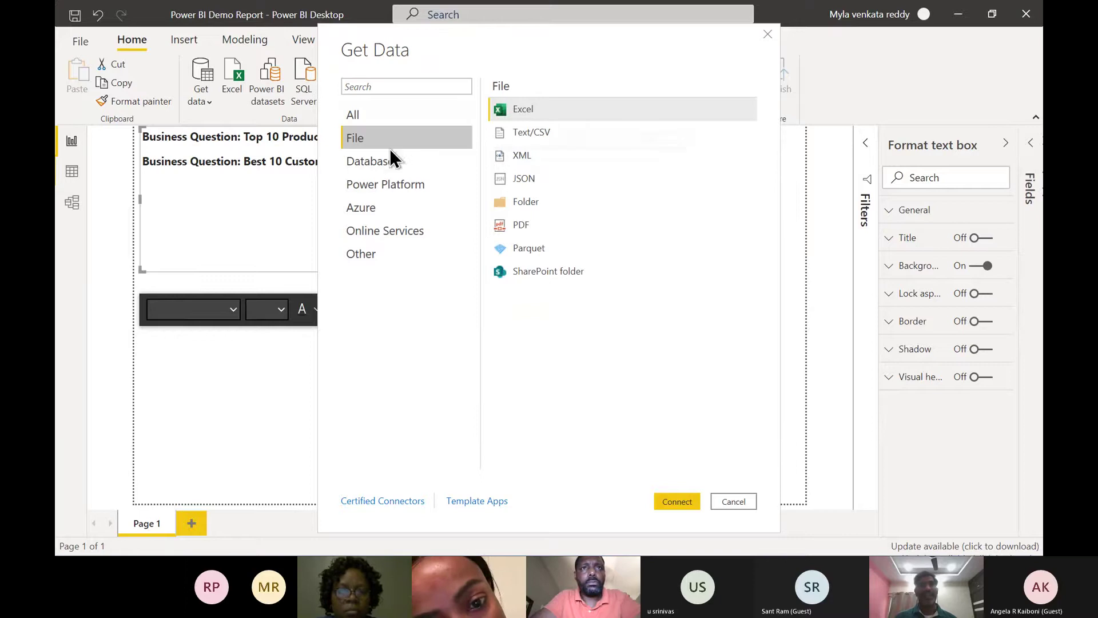
pyautogui.click(380, 162)
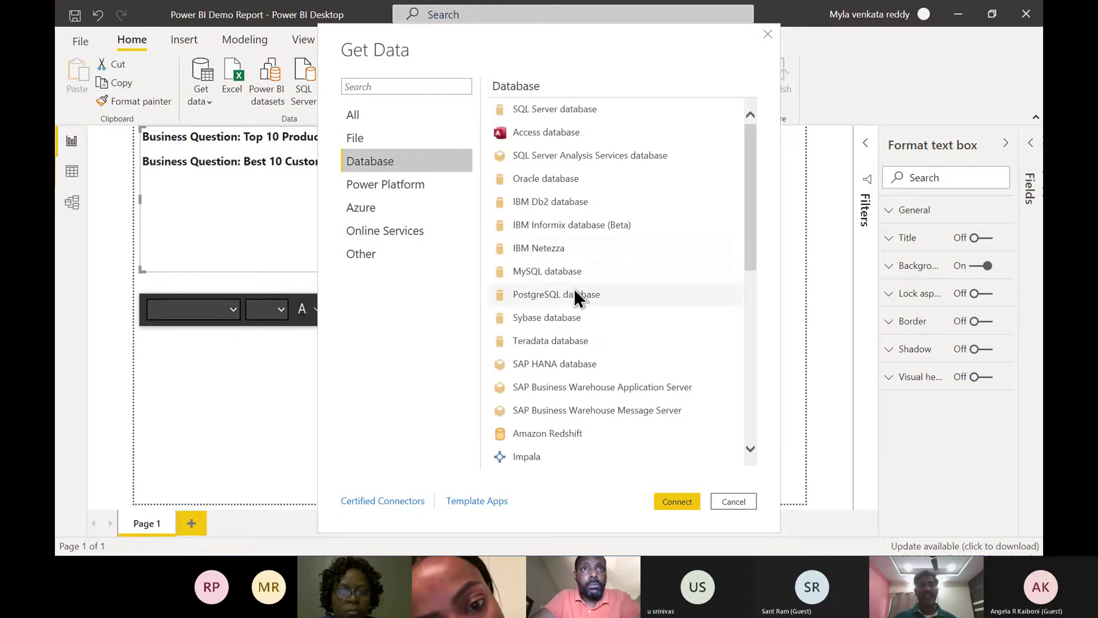
pyautogui.click(557, 178)
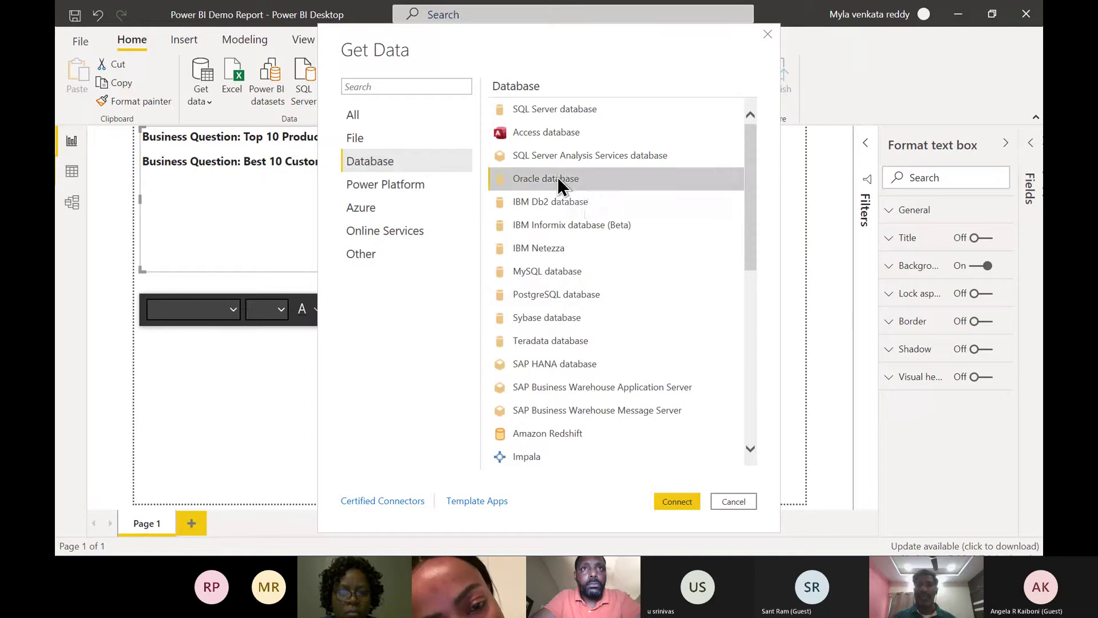
pyautogui.click(535, 342)
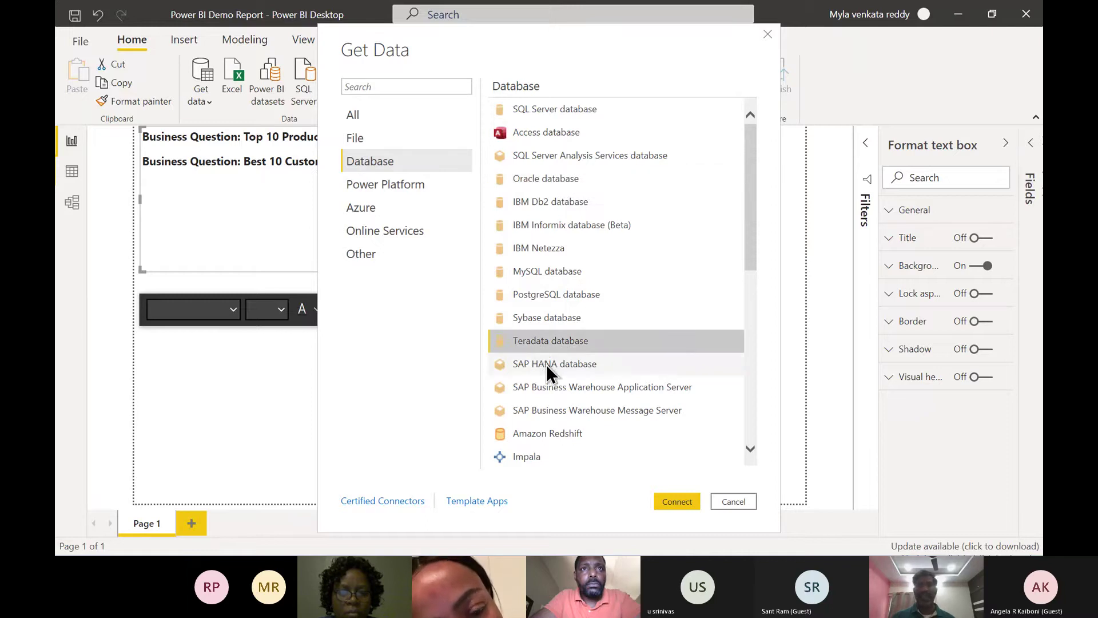
pyautogui.click(544, 364)
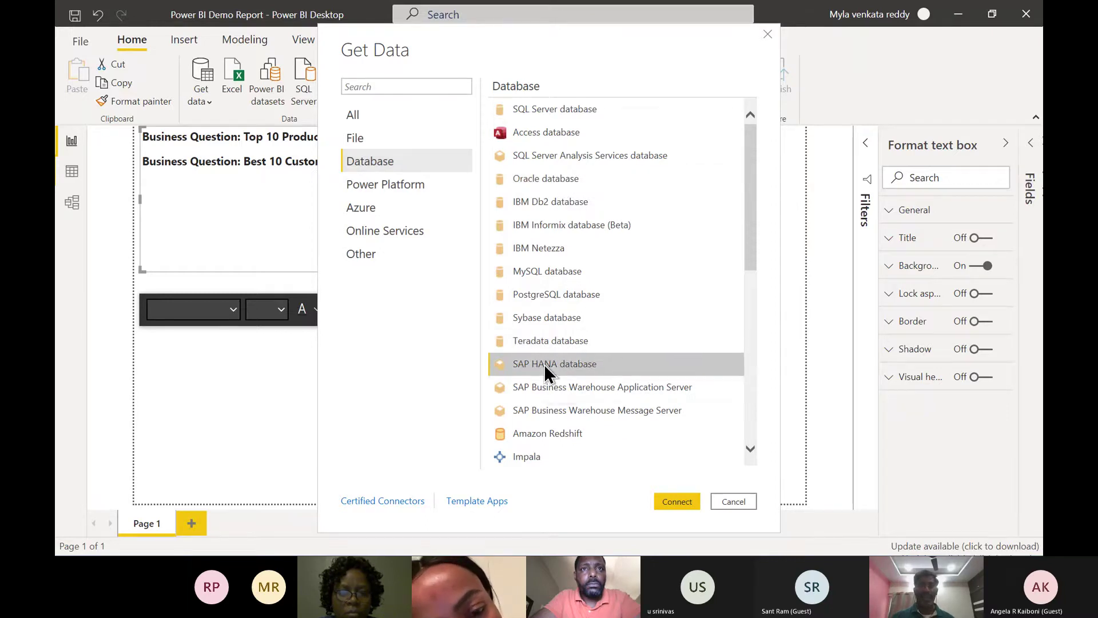
# - Browse the remaining Database connectors through to MarkLogic, highlighting Amazon Redshift and Impala
pyautogui.click(540, 438)
pyautogui.scroll(-3, 541, 438)
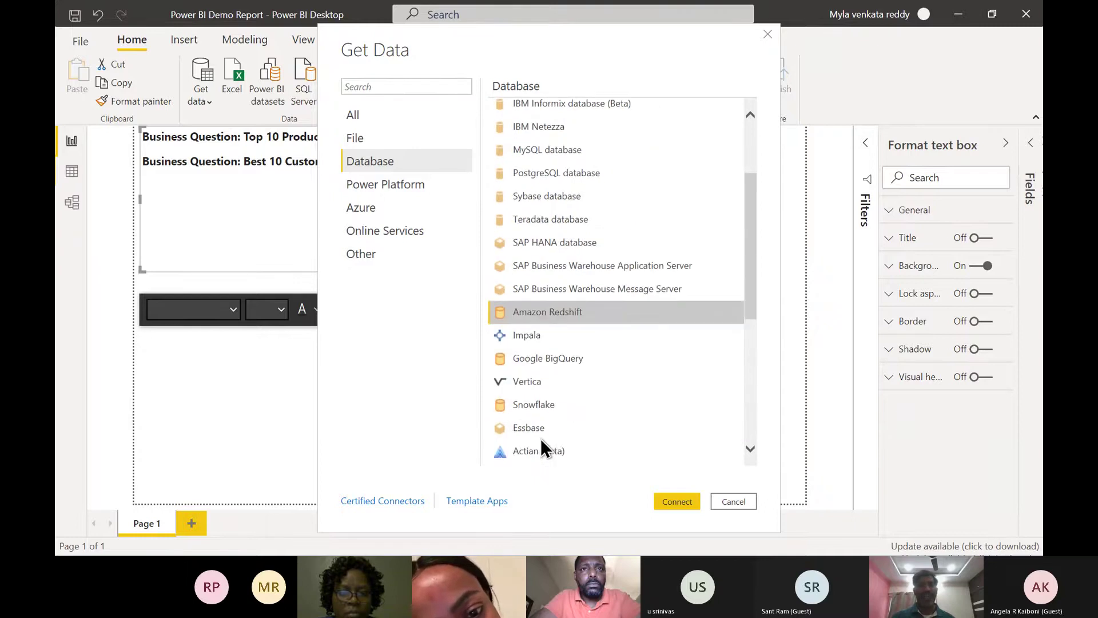
pyautogui.scroll(-3, 540, 438)
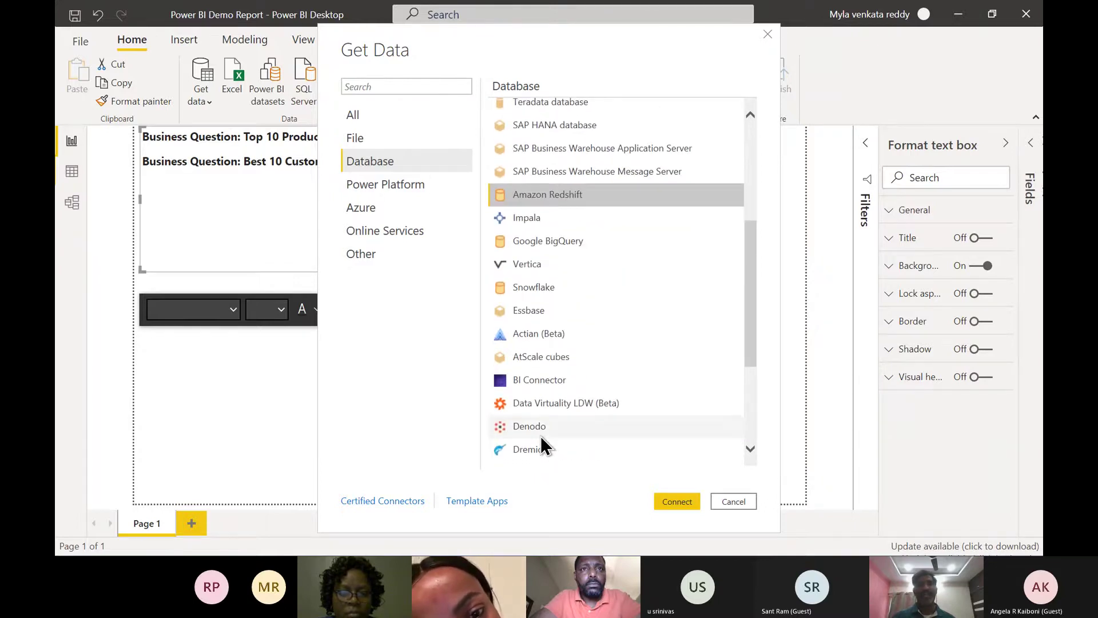
pyautogui.click(533, 222)
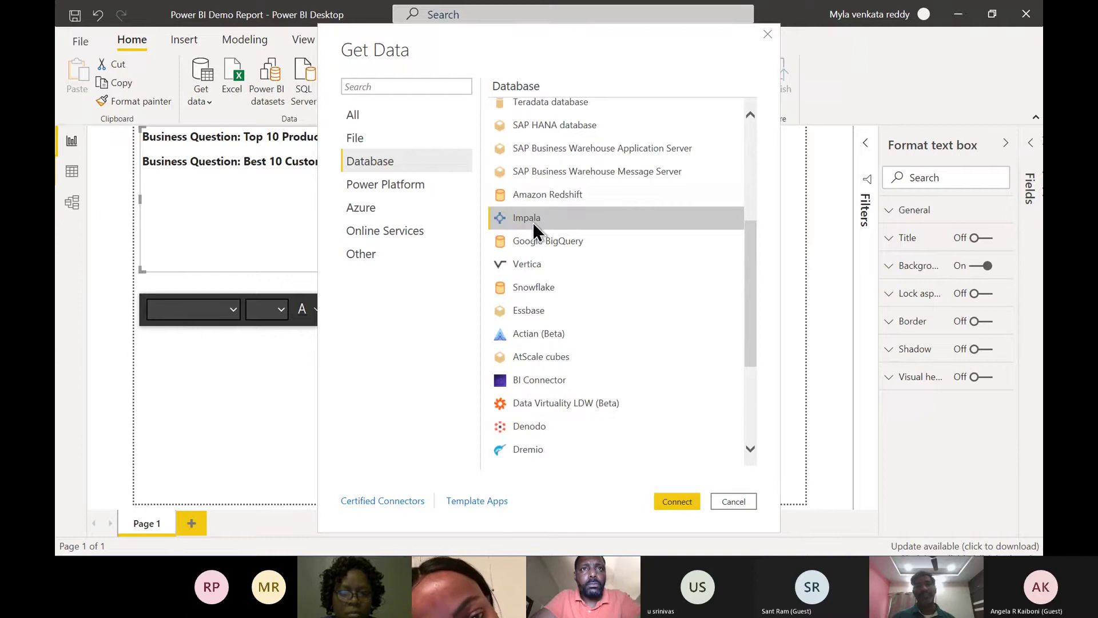
pyautogui.scroll(-5, 578, 360)
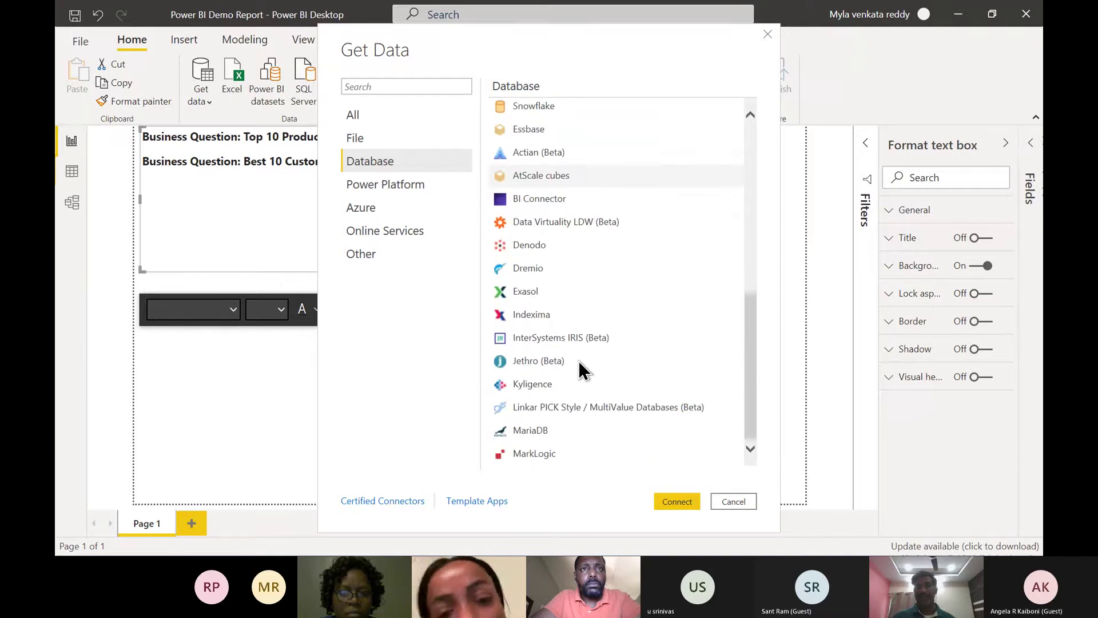
# - Browse the Power Platform, Azure and Online Services data sources, reading through the Online Services connectors
pyautogui.click(414, 192)
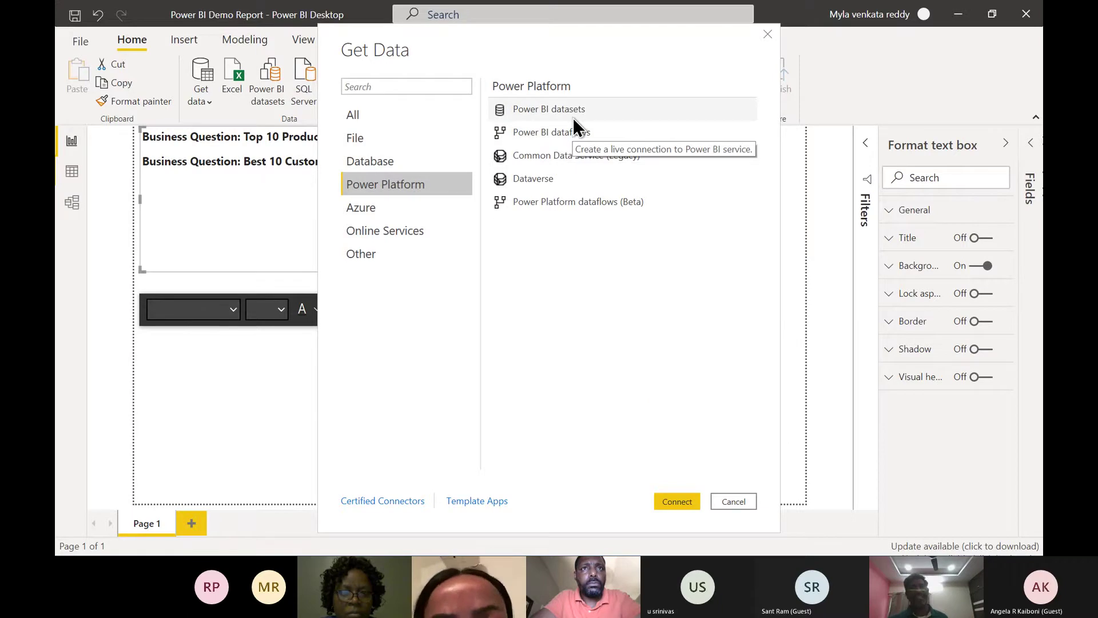
pyautogui.click(441, 210)
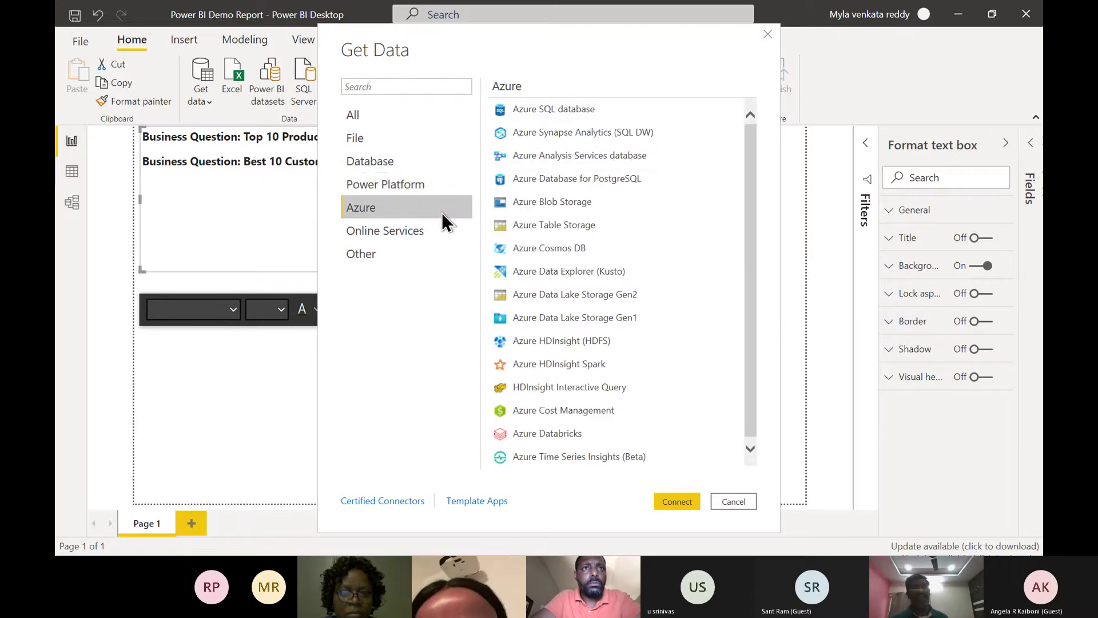
pyautogui.click(400, 235)
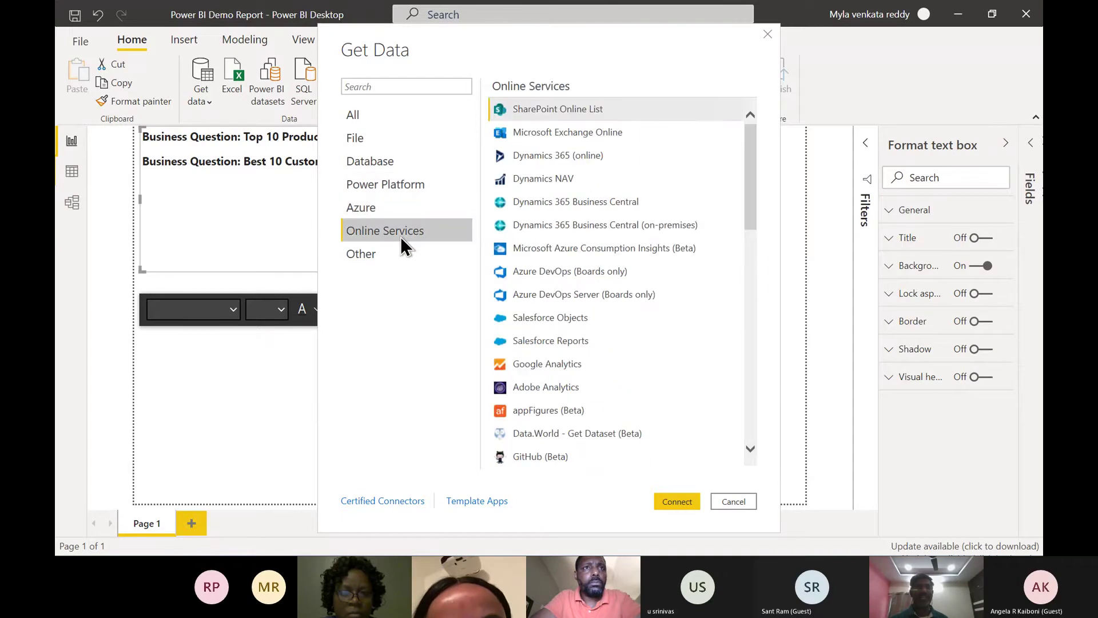
pyautogui.scroll(-1, 588, 233)
pyautogui.scroll(-6, 589, 235)
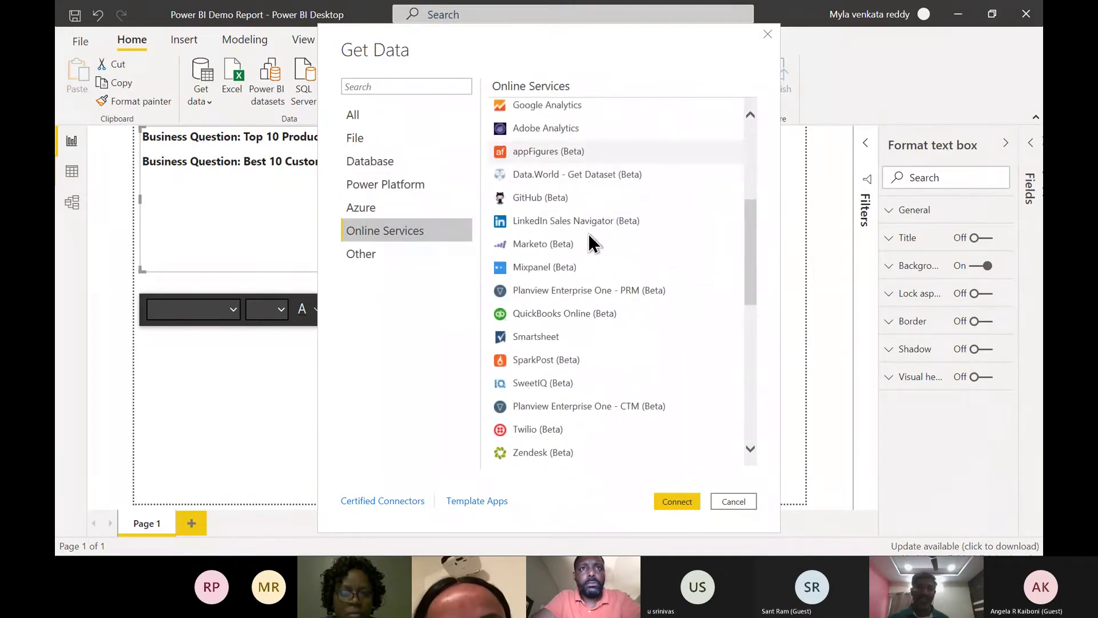
pyautogui.scroll(-4, 589, 235)
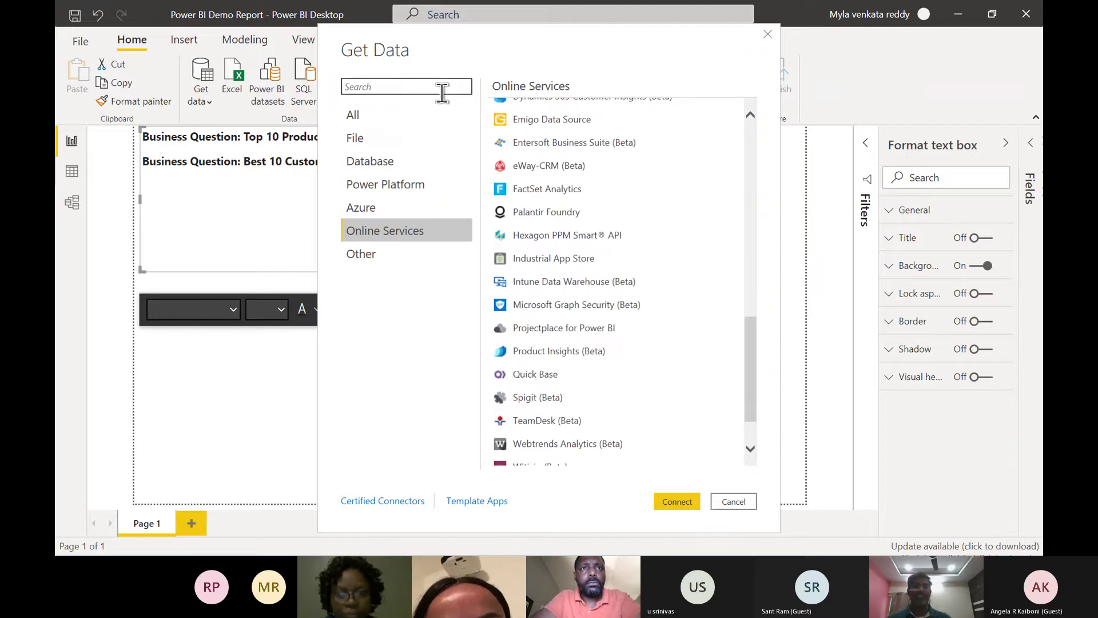
# - Search all data sources for "git", examine the GitHub (Beta) connector, and clear the search
pyautogui.click(442, 92)
pyautogui.write('git')
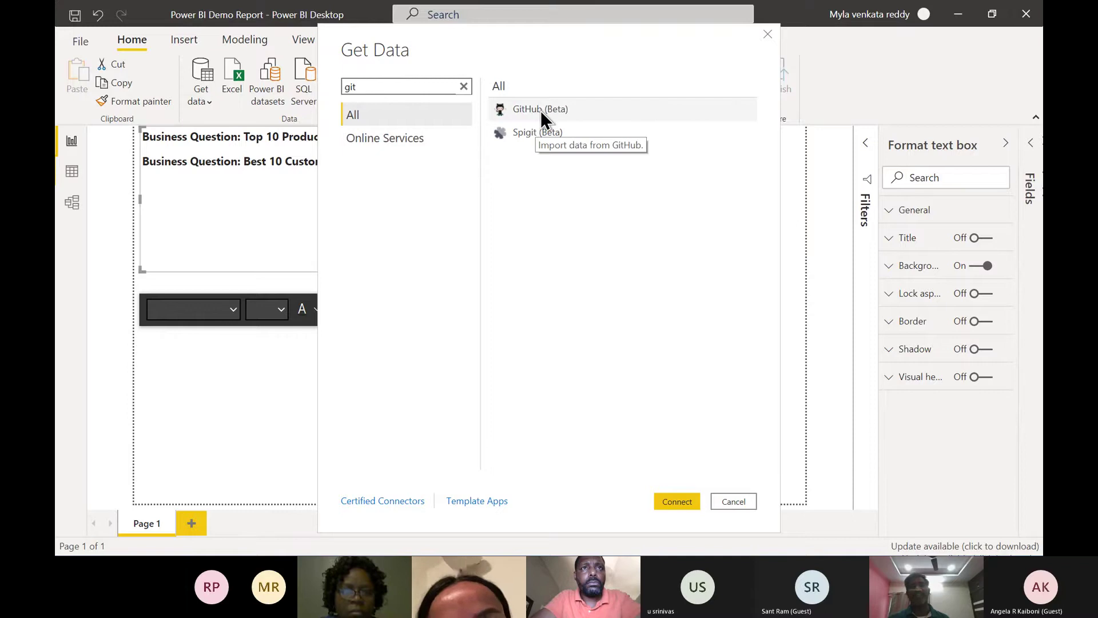
pyautogui.press('BackSpace')
pyautogui.press('BackSpace')
pyautogui.press('BackSpace')
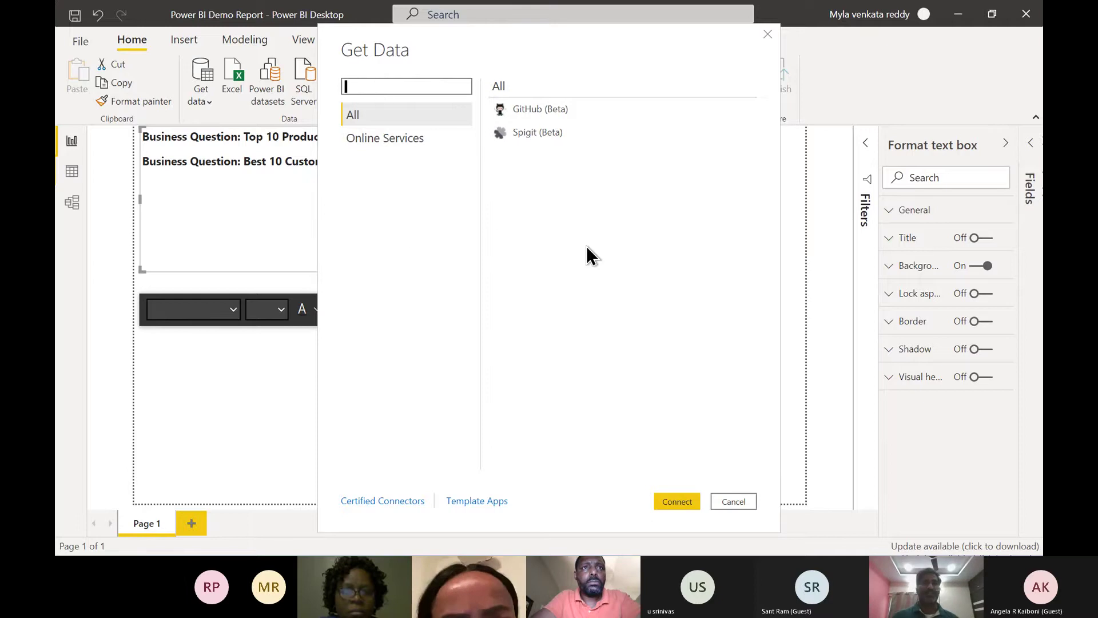
# - Connect to a SQL Server database with "." as the server, the database name left blank, and Import mode
pyautogui.click(359, 141)
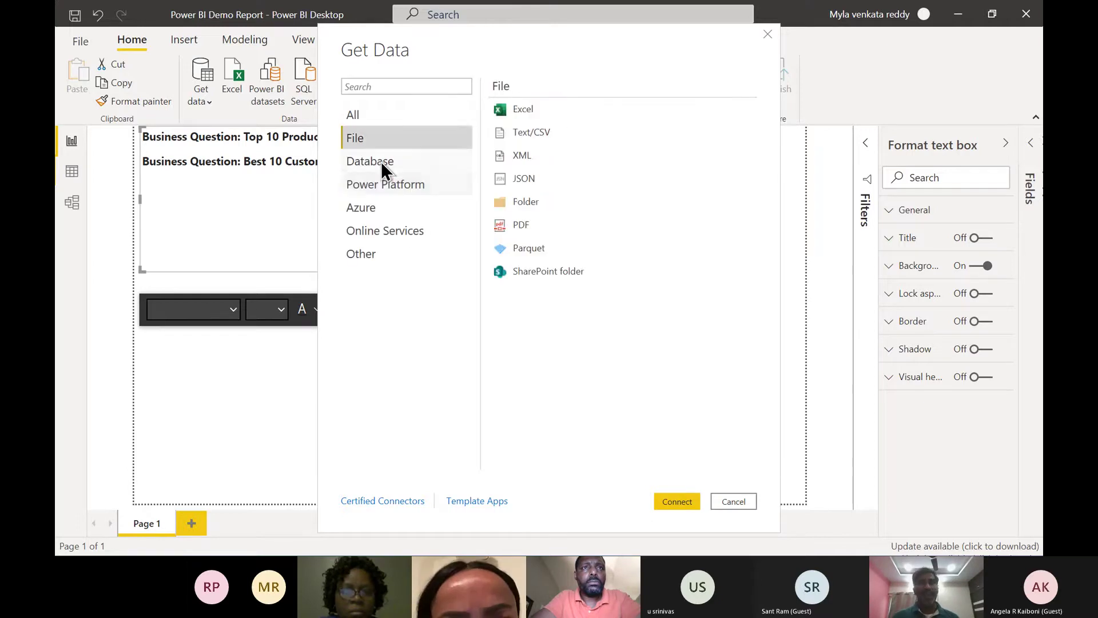
pyautogui.click(376, 163)
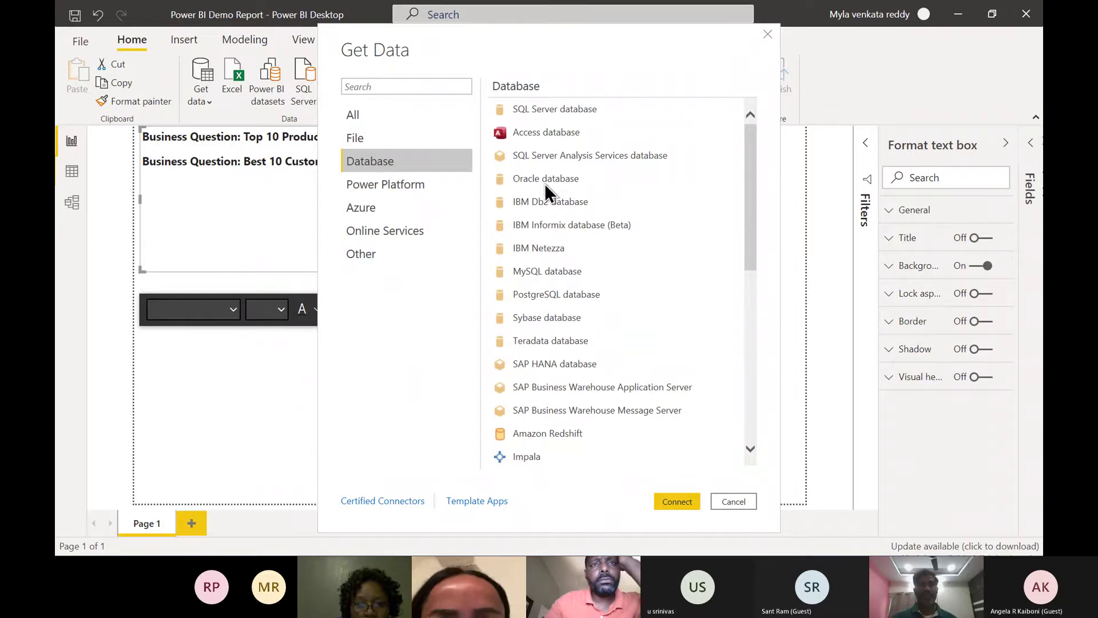
pyautogui.click(574, 109)
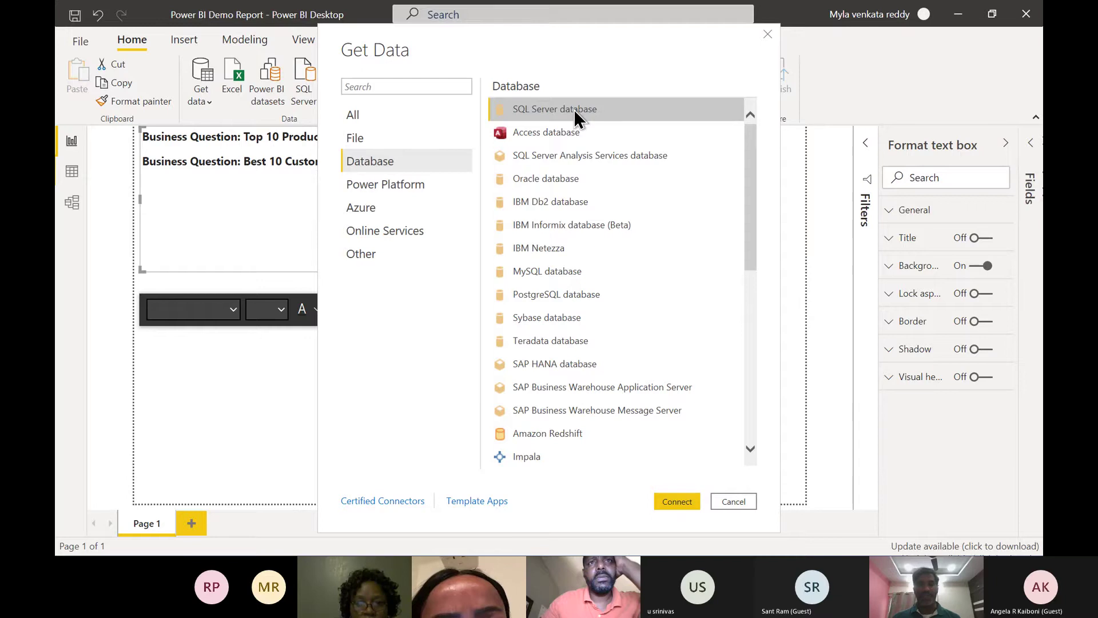
pyautogui.click(677, 502)
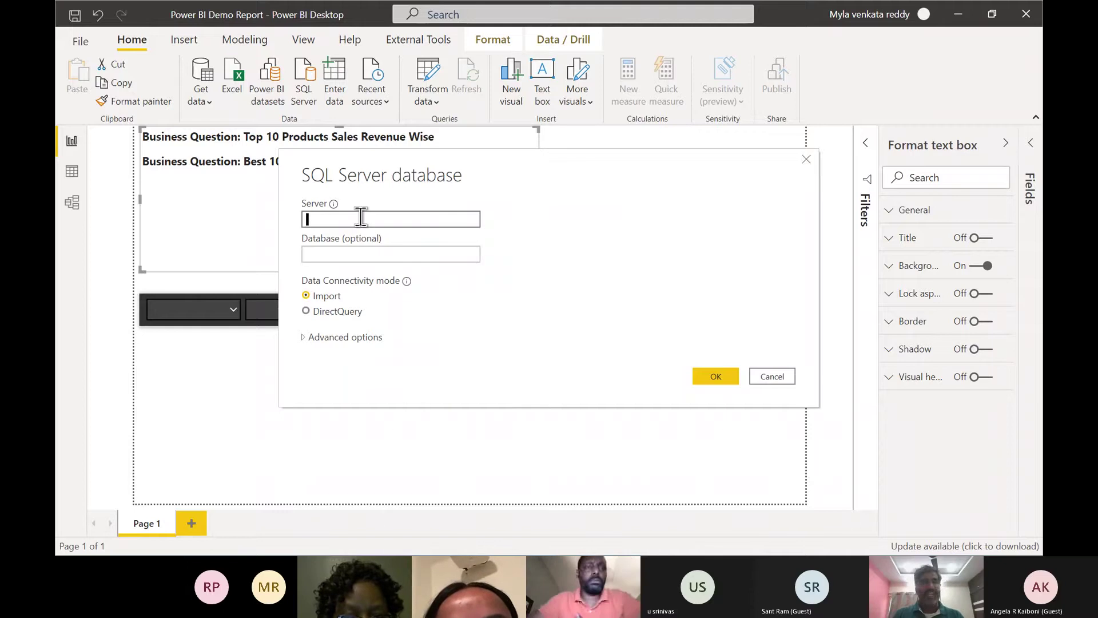
pyautogui.write('.')
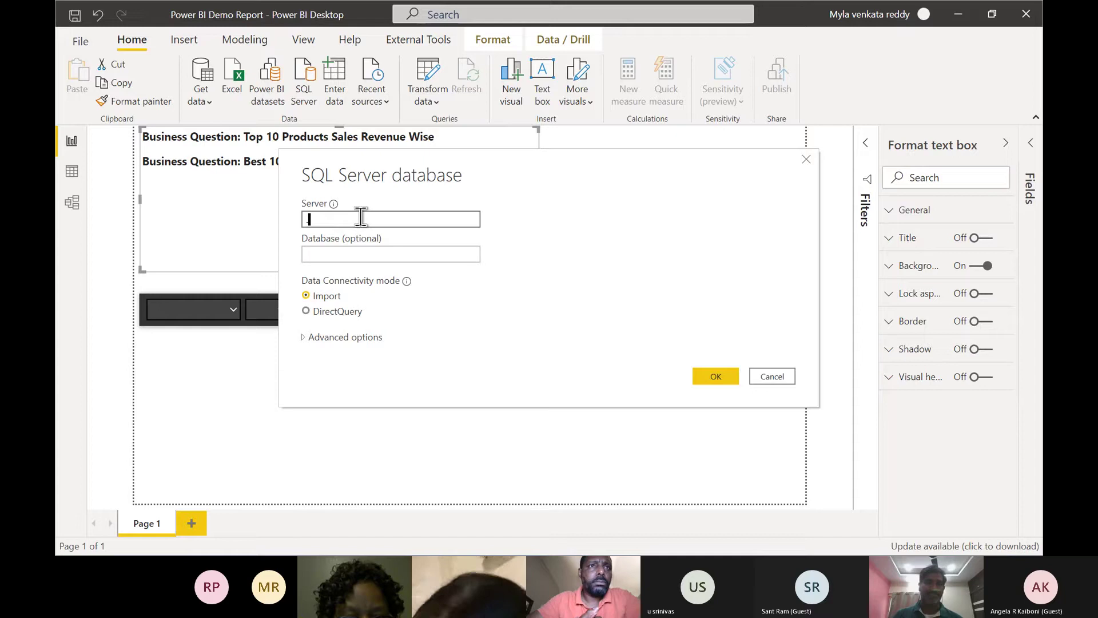
pyautogui.click(339, 254)
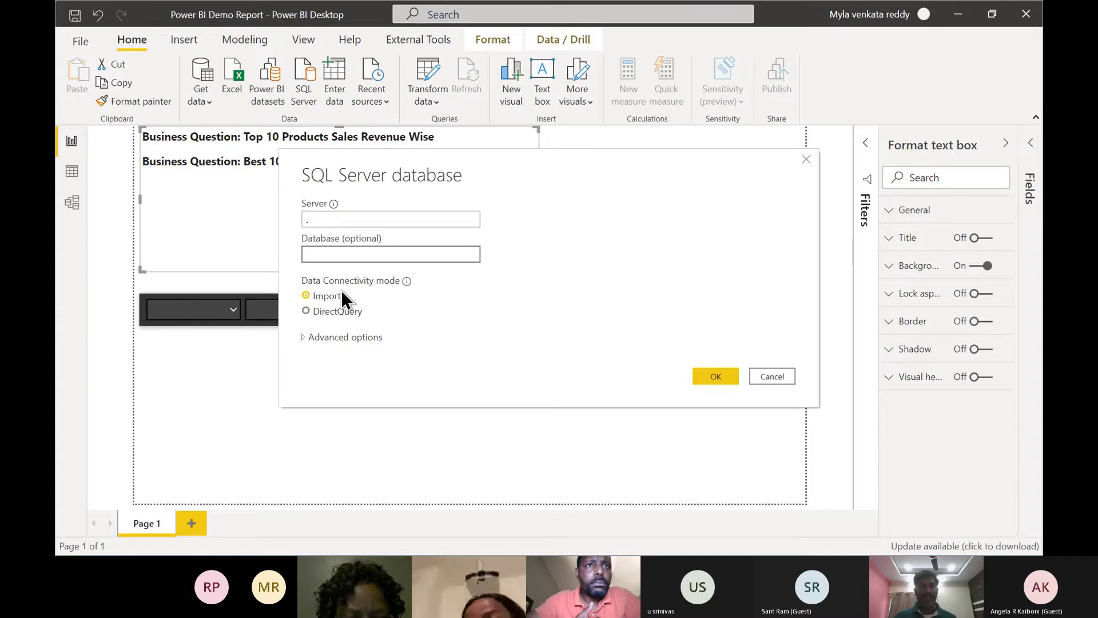
pyautogui.click(704, 379)
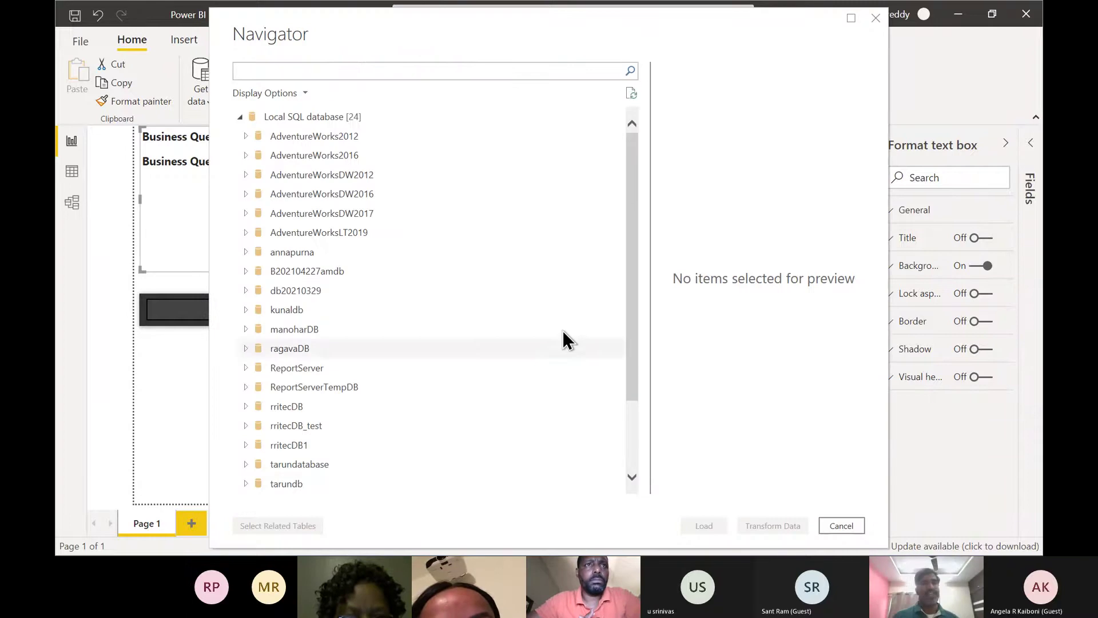
# - Switch to SQL Server Management Studio, collapse AdventureWorksDW2012, and compare the databases from AdventureWorks2012 to WideWorldImportersDW with the Navigator list
pyautogui.click(323, 137)
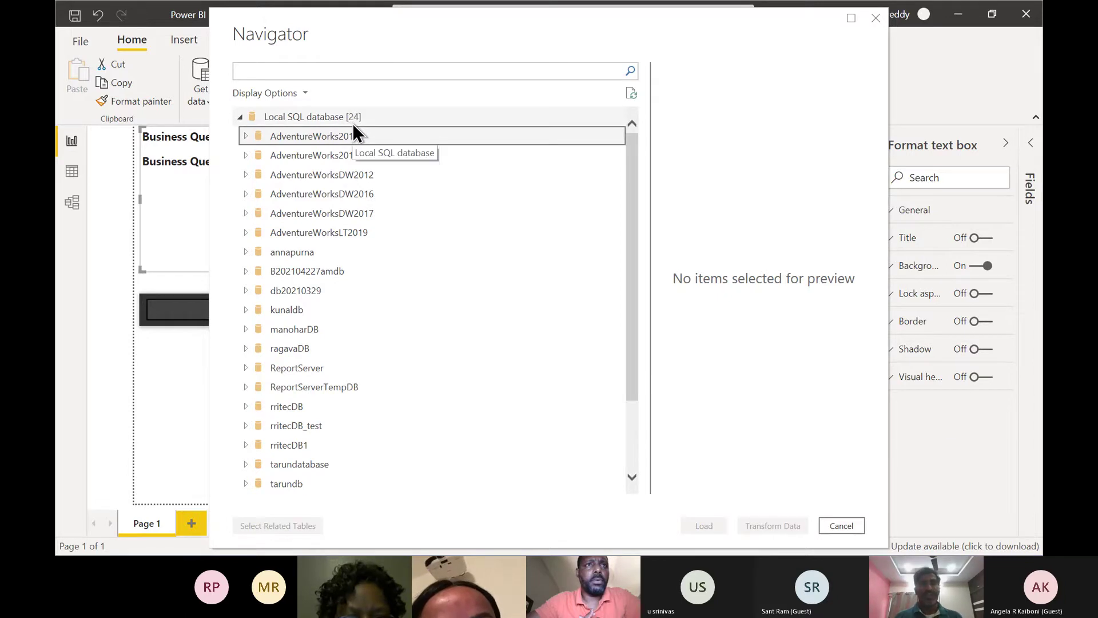
pyautogui.hotkey('alt', 'Tab')
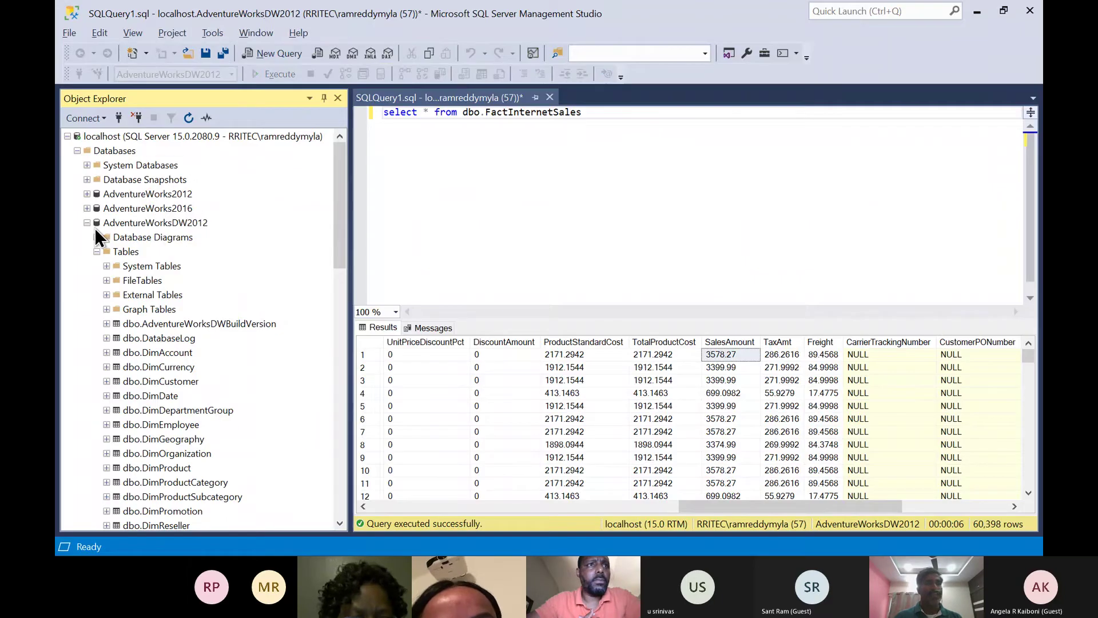
pyautogui.doubleClick(111, 223)
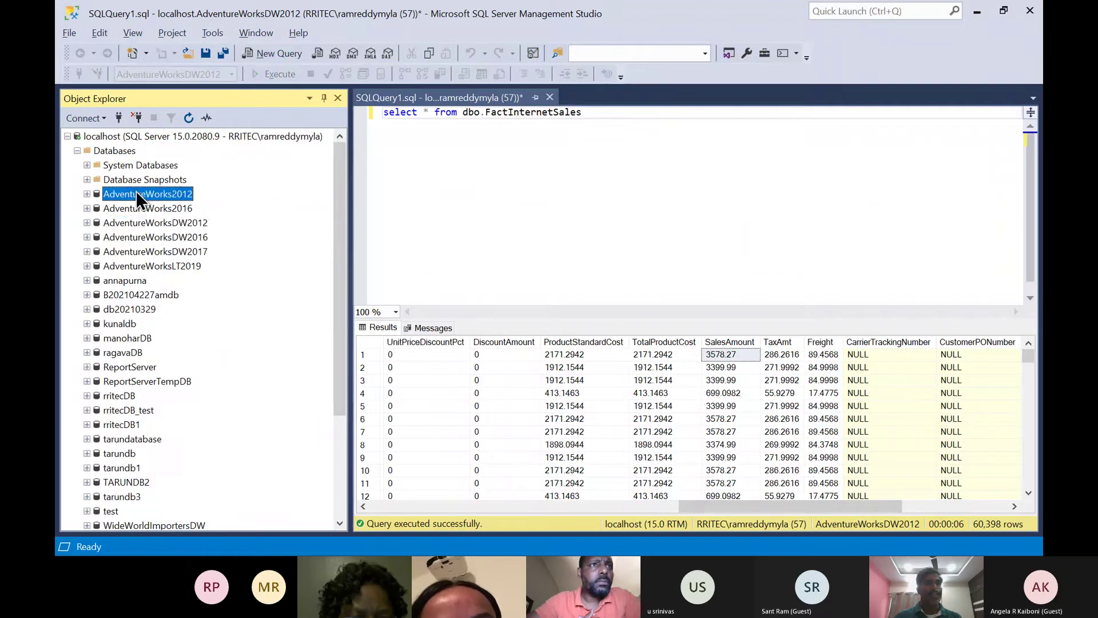
pyautogui.scroll(-2, 225, 321)
pyautogui.click(161, 440)
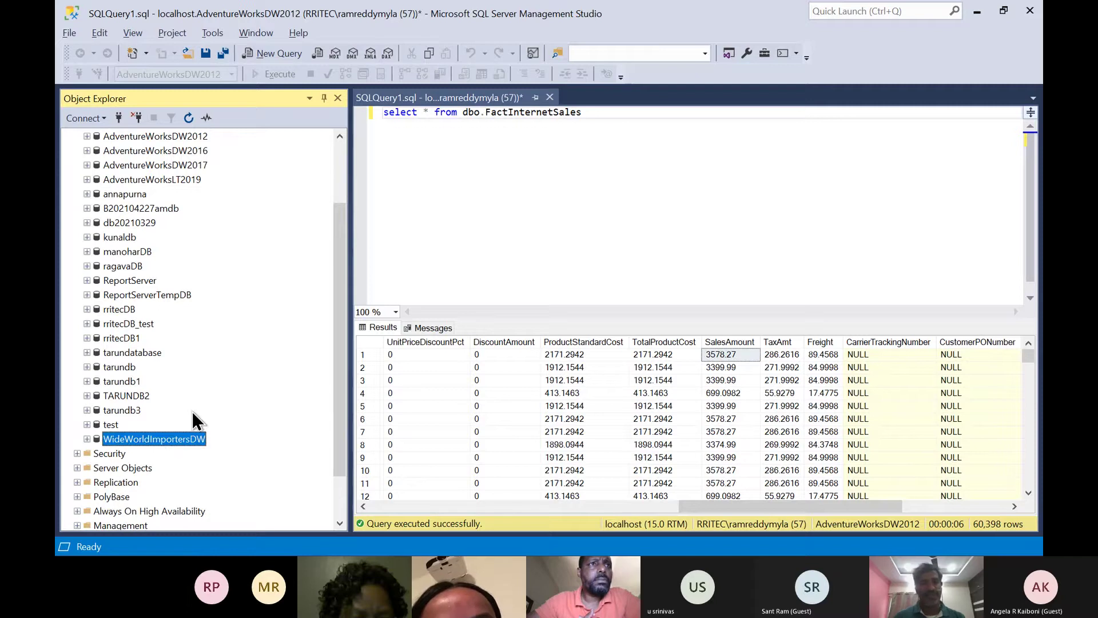
pyautogui.scroll(2, 191, 420)
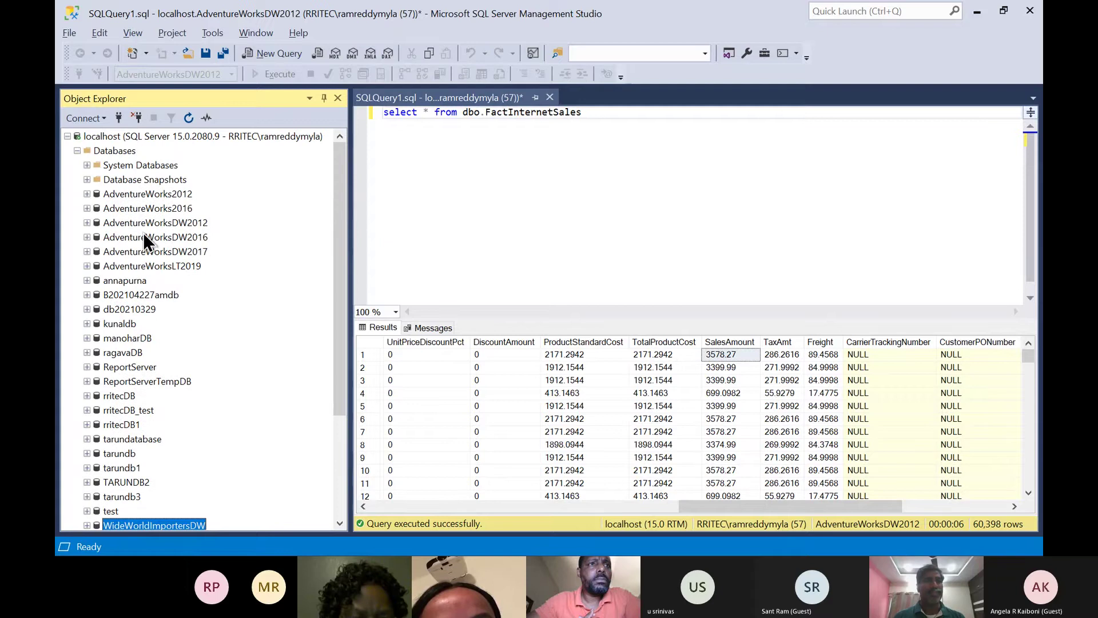
pyautogui.click(131, 194)
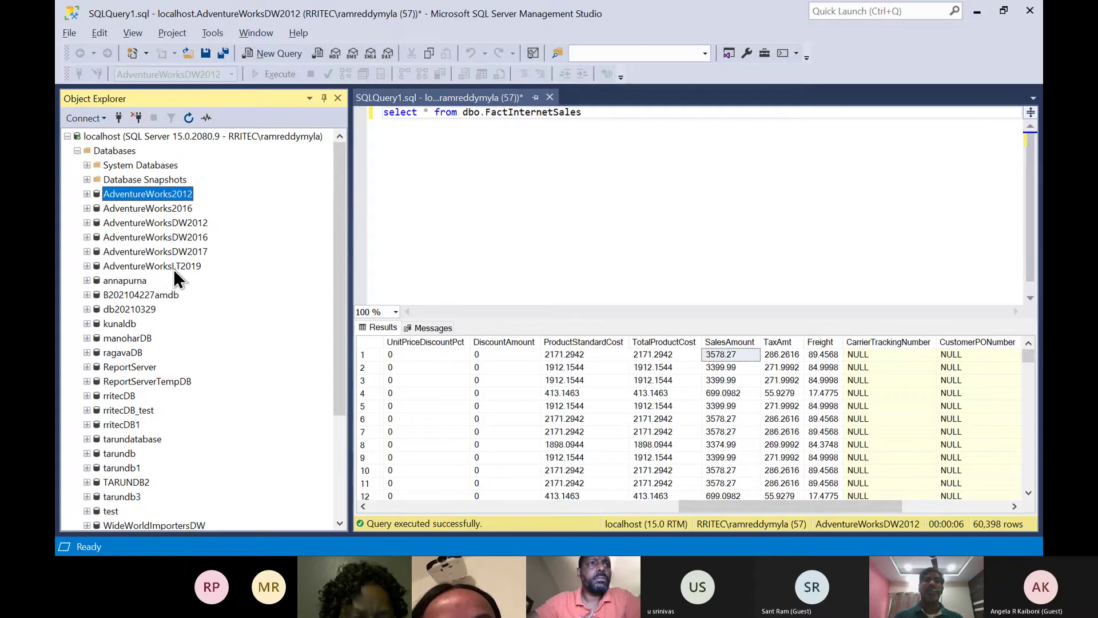
# - Locate AdventureWorksLT2019 in both the Power BI Navigator and Management Studio, then return to the Navigator and highlight ReportServer
pyautogui.hotkey('alt', 'Tab')
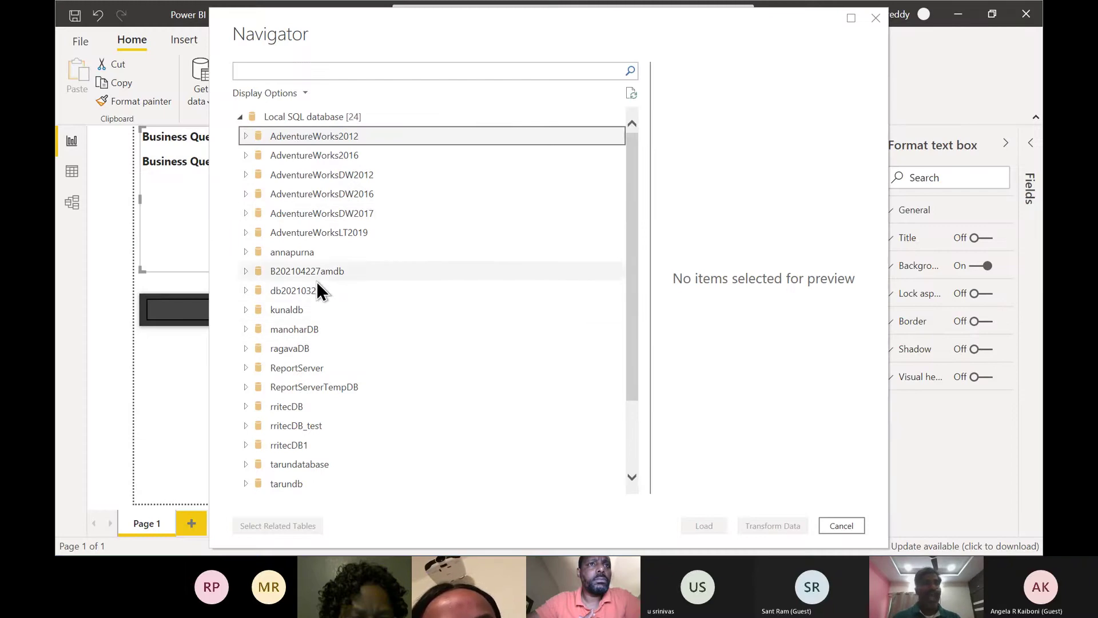
pyautogui.click(325, 235)
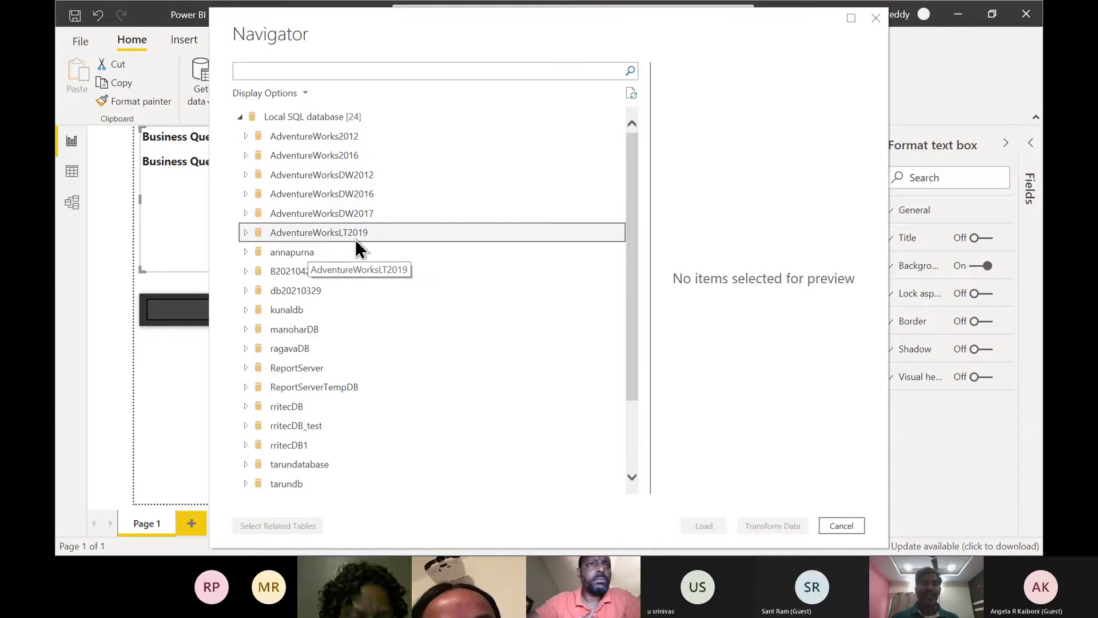
pyautogui.hotkey('alt', 'Tab')
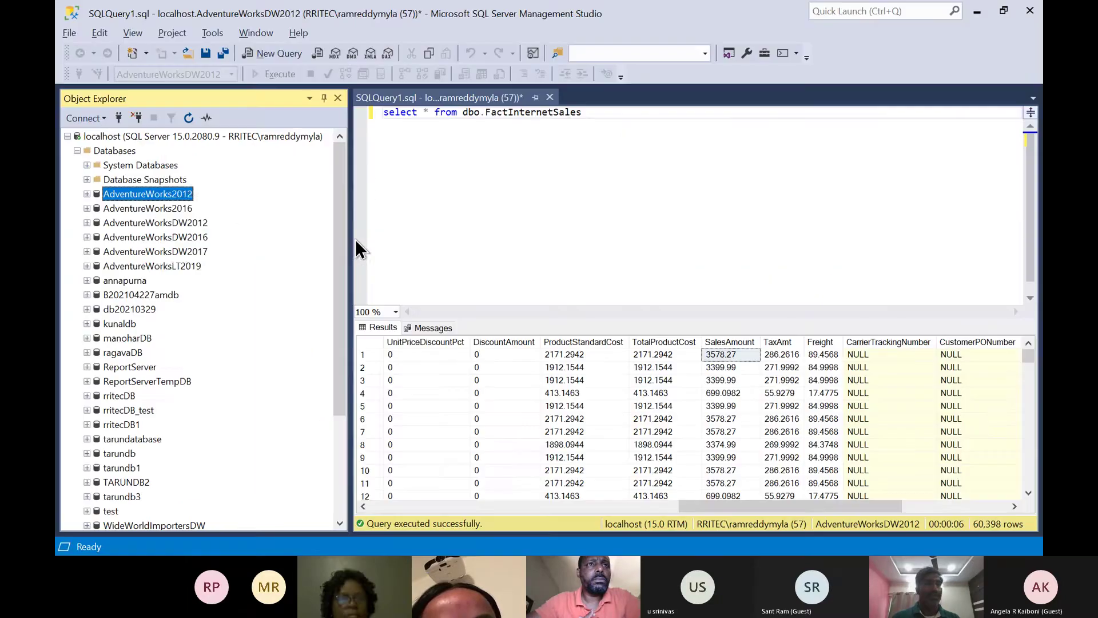
pyautogui.click(167, 266)
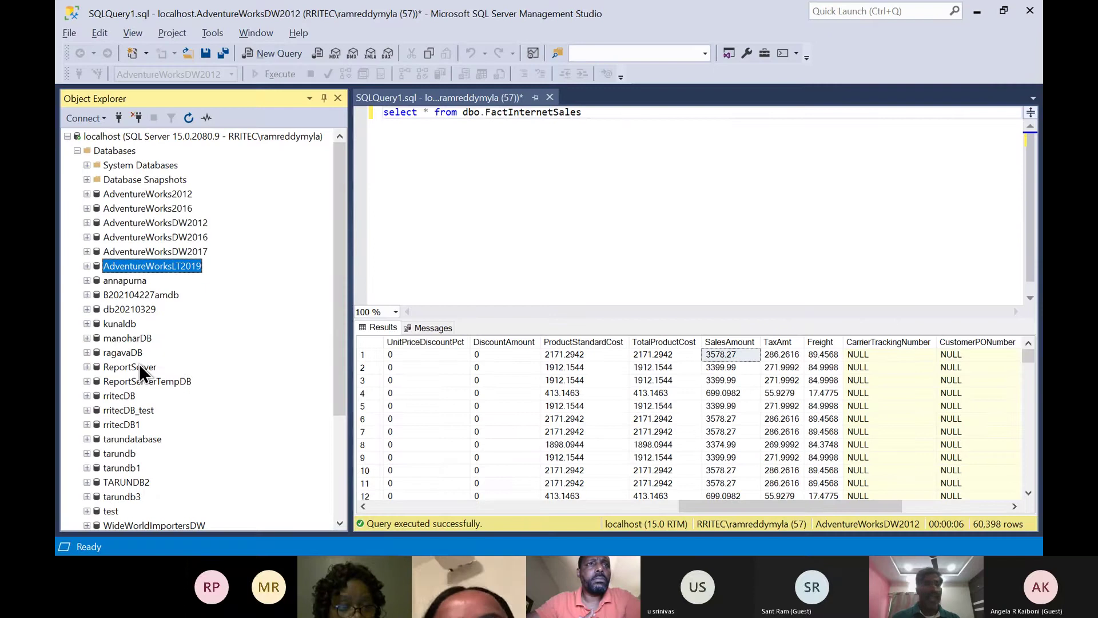
pyautogui.hotkey('alt', 'Tab')
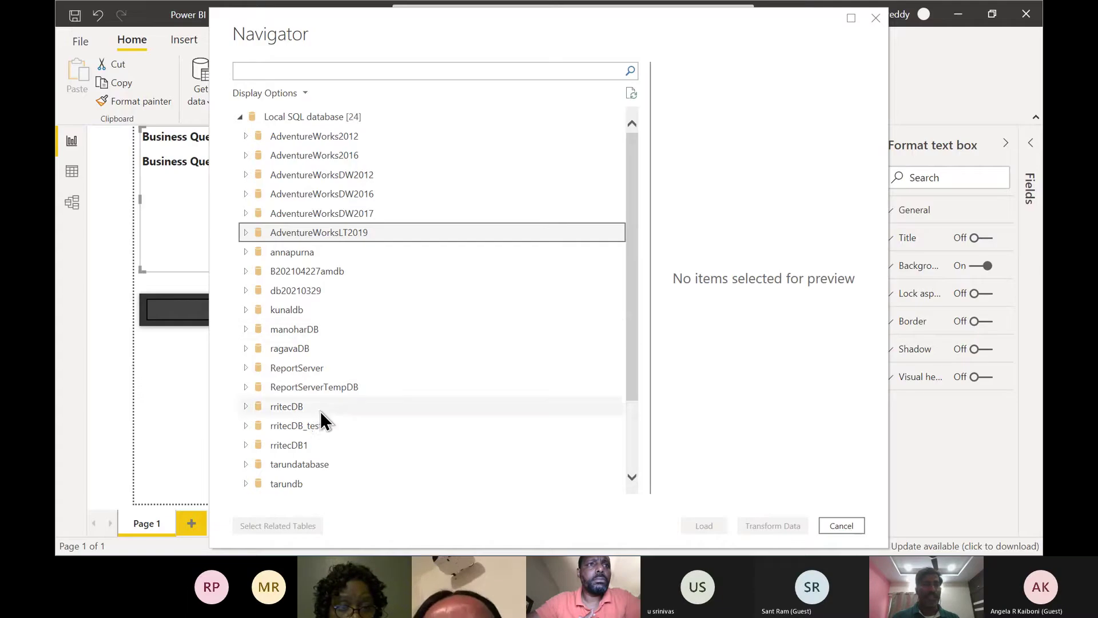
pyautogui.click(310, 370)
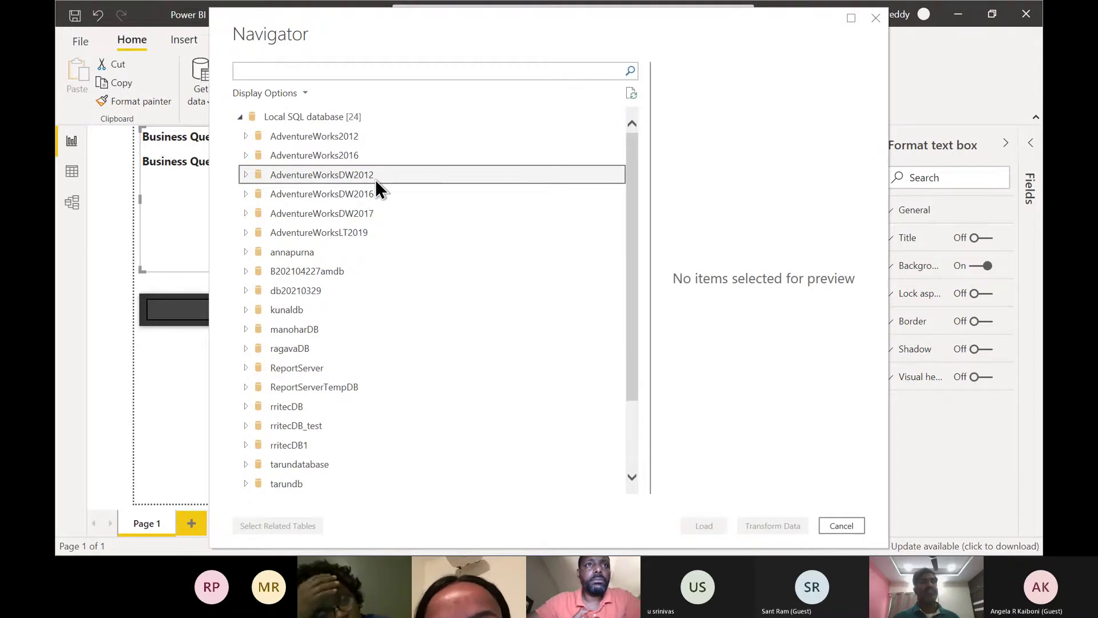
# - Expand the AdventureWorksDW2012 database and select the DimCustomer, DimProduct and FactInternetSales tables for import
pyautogui.click(249, 174)
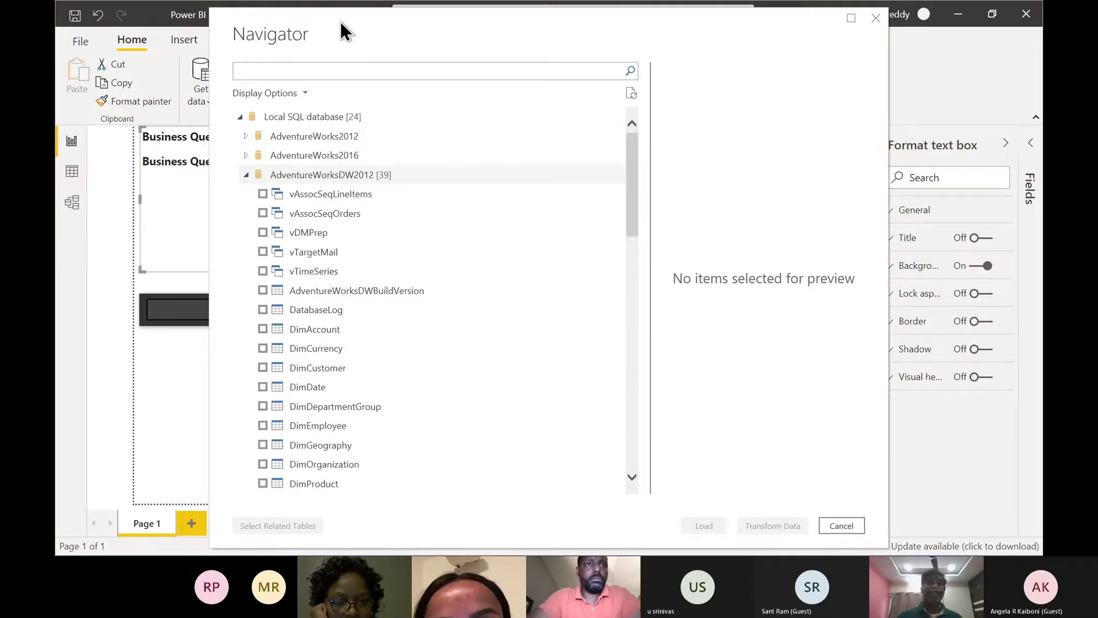
pyautogui.moveTo(341, 22); pyautogui.dragTo(593, 62)
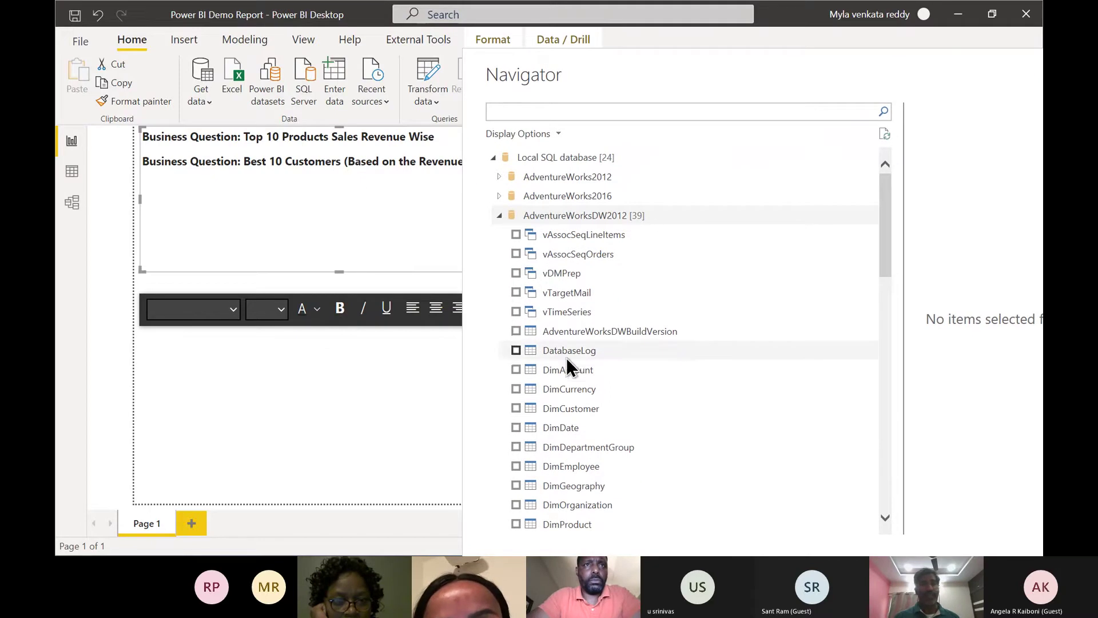
pyautogui.click(578, 412)
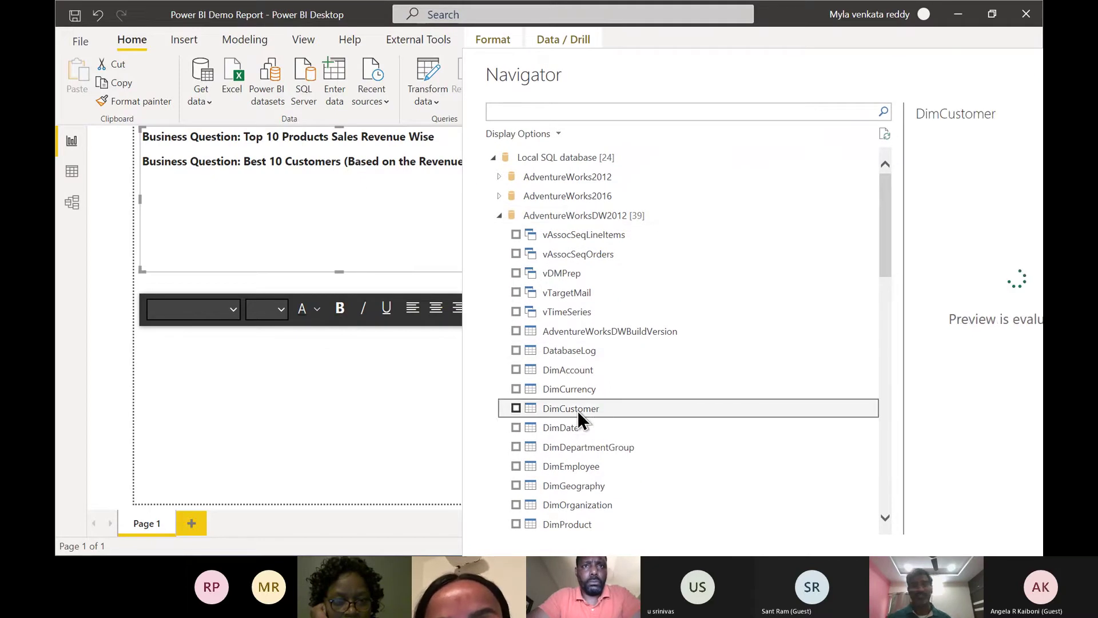
pyautogui.click(516, 408)
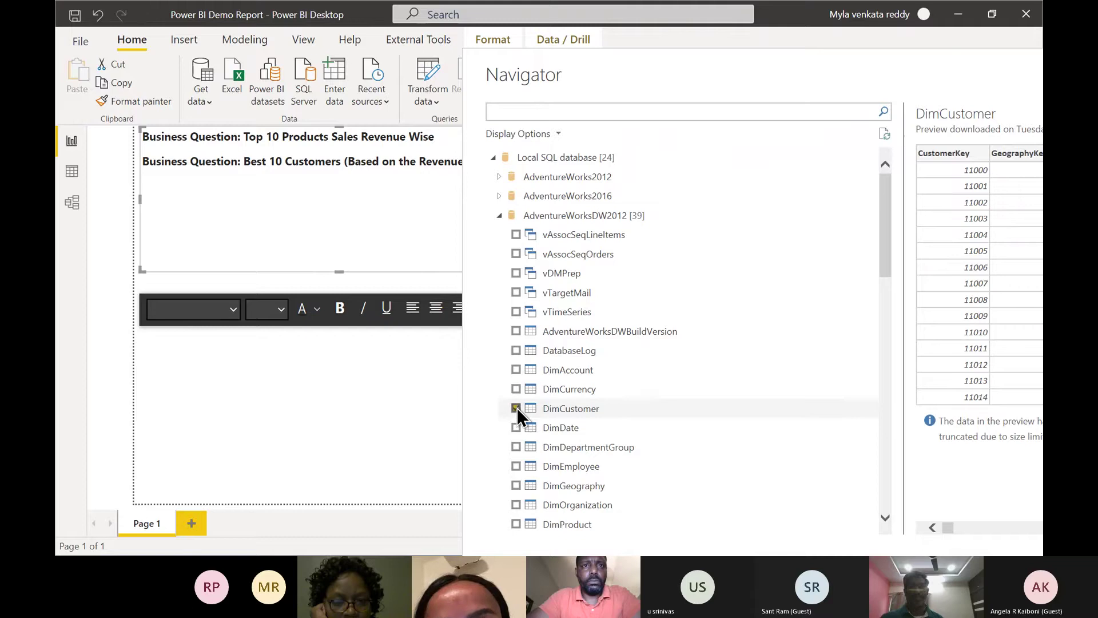
pyautogui.scroll(-2, 637, 400)
pyautogui.scroll(-1, 637, 393)
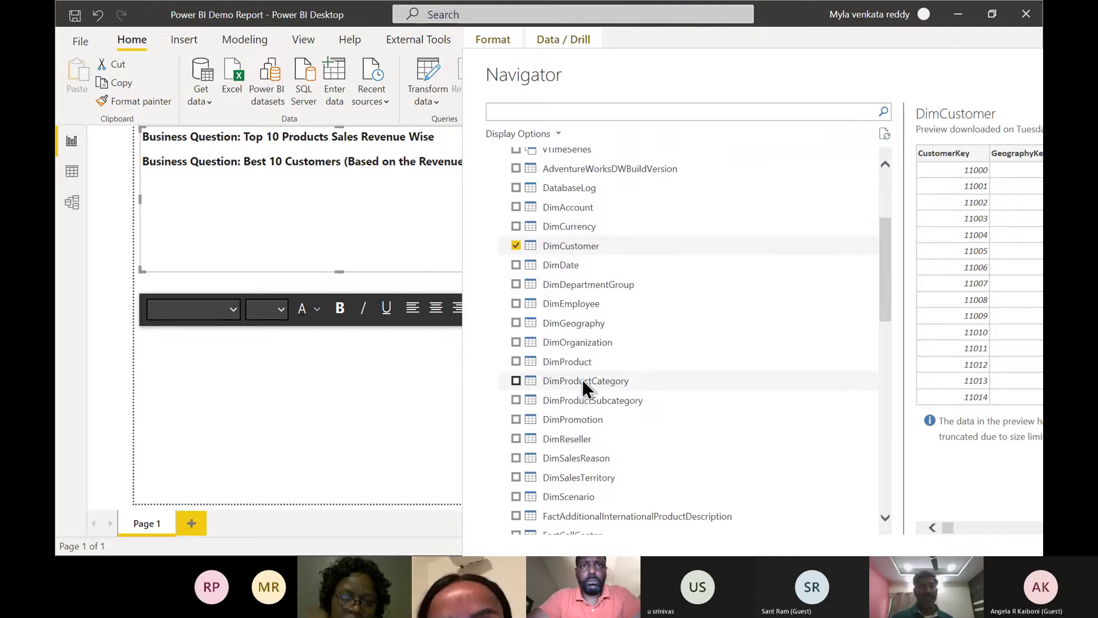
pyautogui.click(515, 361)
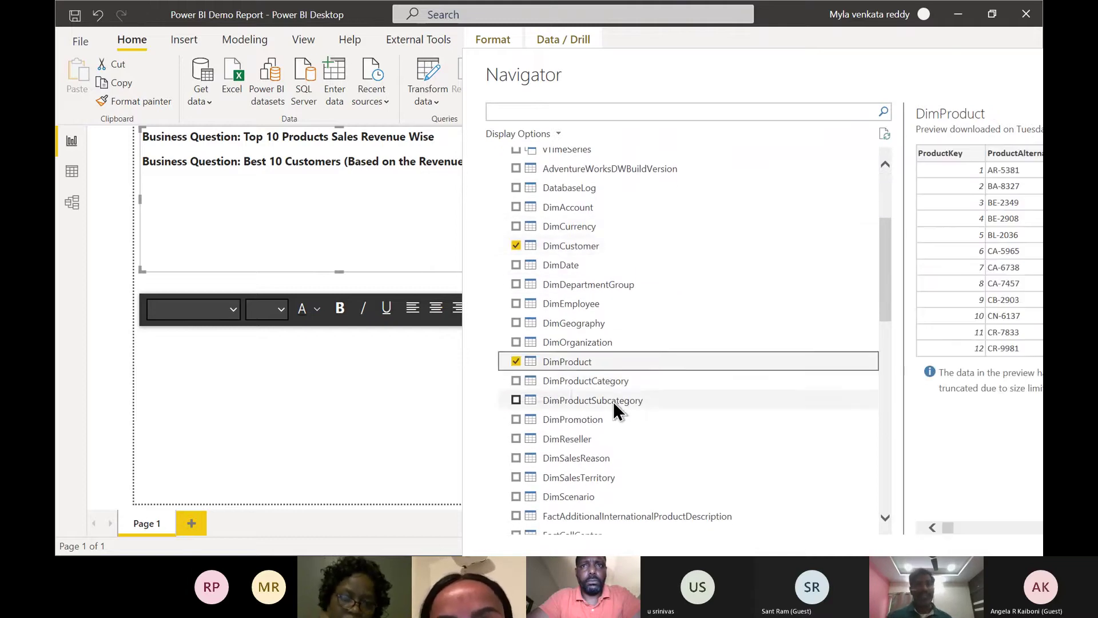
pyautogui.scroll(-3, 613, 402)
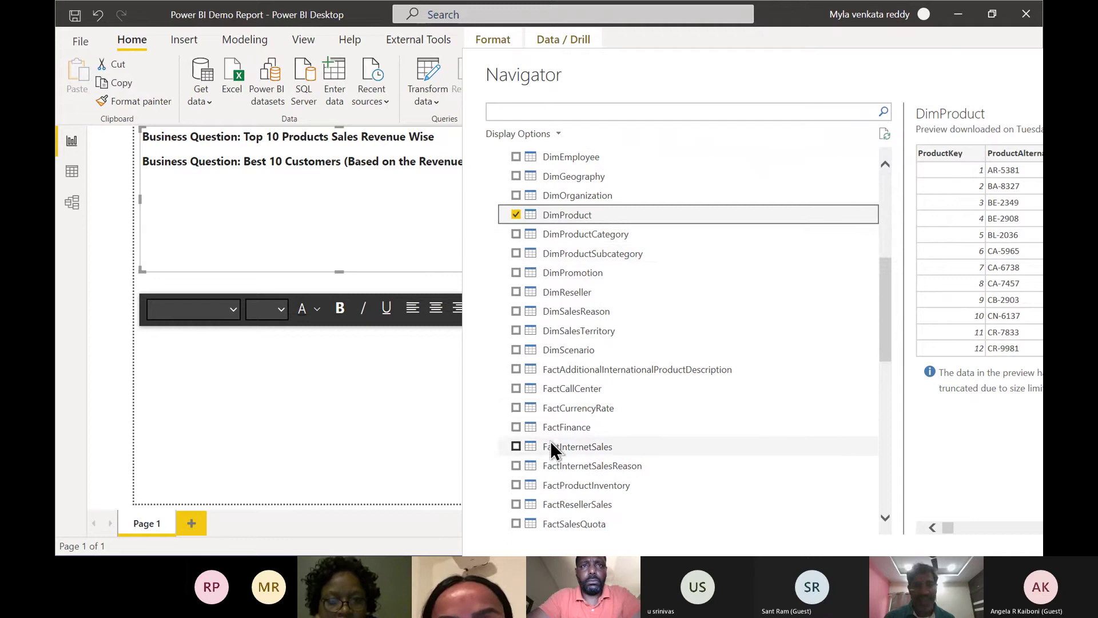
pyautogui.click(517, 446)
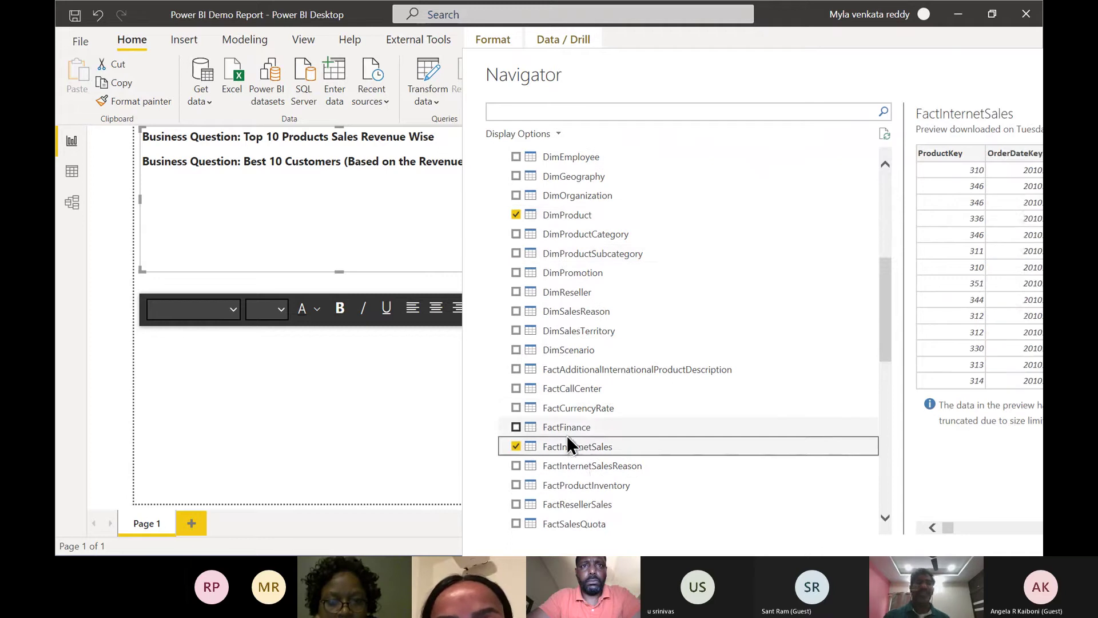
# - Bring the whole Navigator into view, review the selected tables, and open them in the Power Query Editor for transformation
pyautogui.scroll(2, 590, 426)
pyautogui.scroll(2, 589, 425)
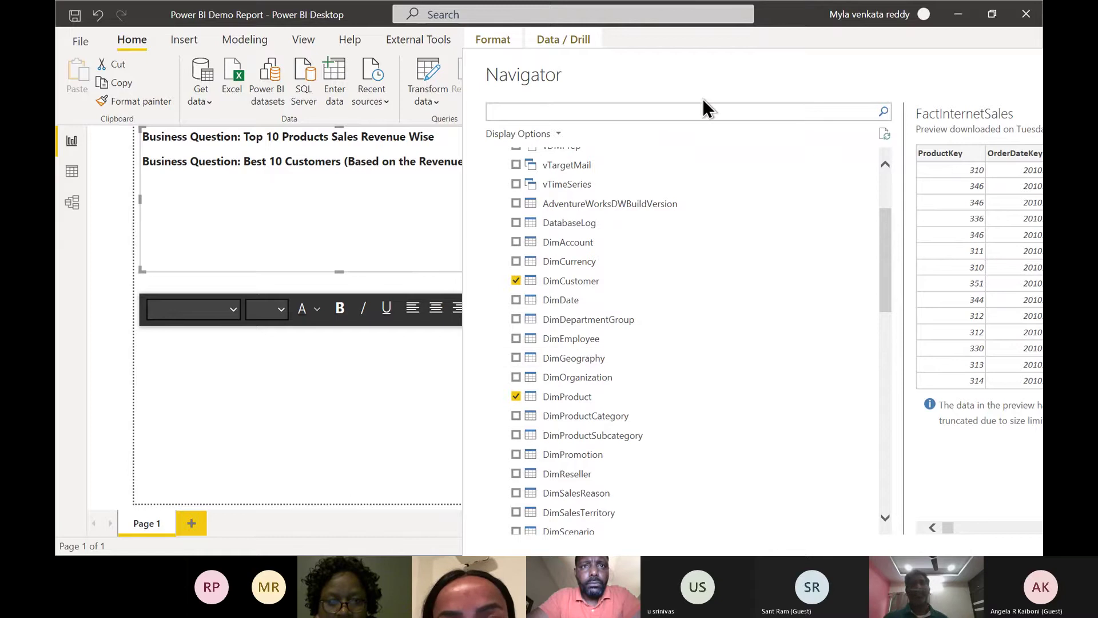
pyautogui.moveTo(705, 57); pyautogui.dragTo(470, 11)
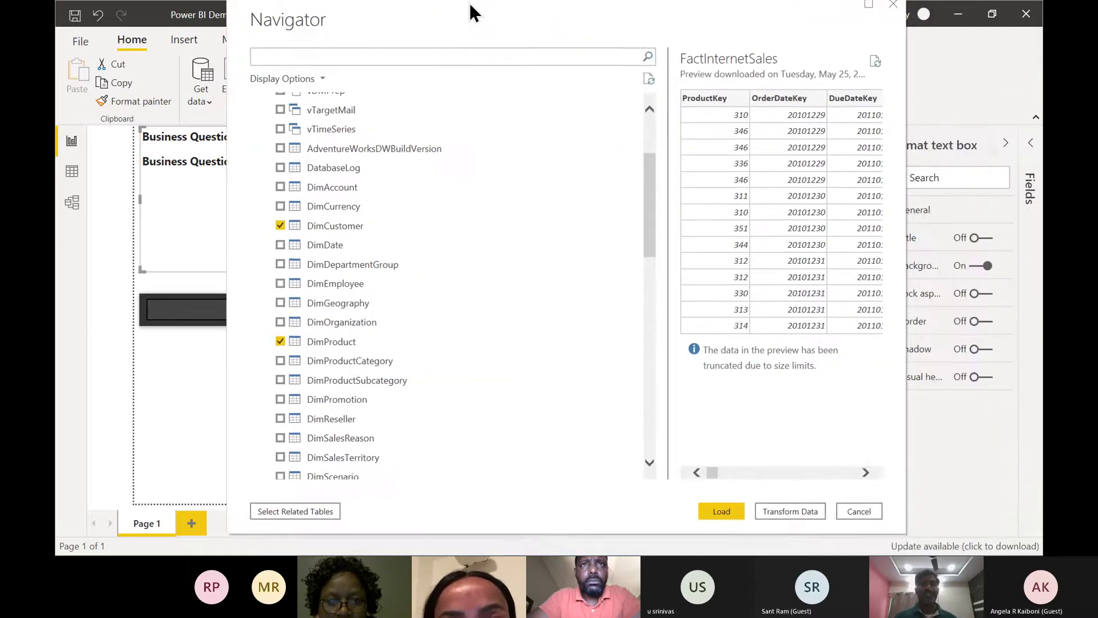
pyautogui.scroll(3, 467, 187)
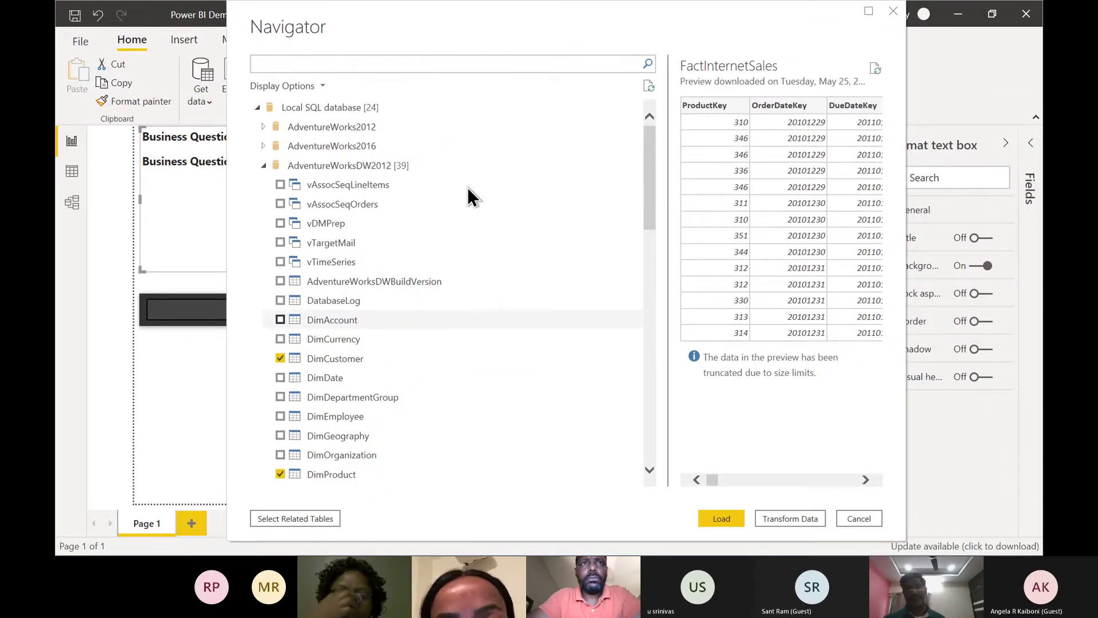
pyautogui.scroll(-4, 468, 187)
pyautogui.scroll(-1, 468, 186)
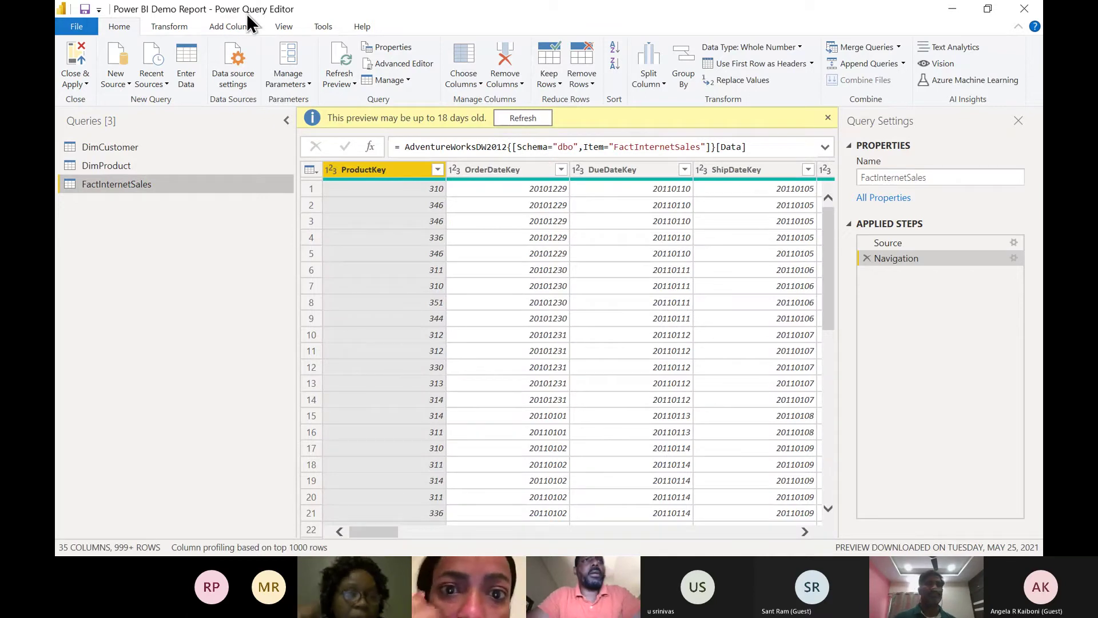
# - Switch to the course README in Chrome, review the Power Query Editor topics on source connections, and return to the maximized Power Query Editor
pyautogui.moveTo(326, 16); pyautogui.dragTo(441, 123)
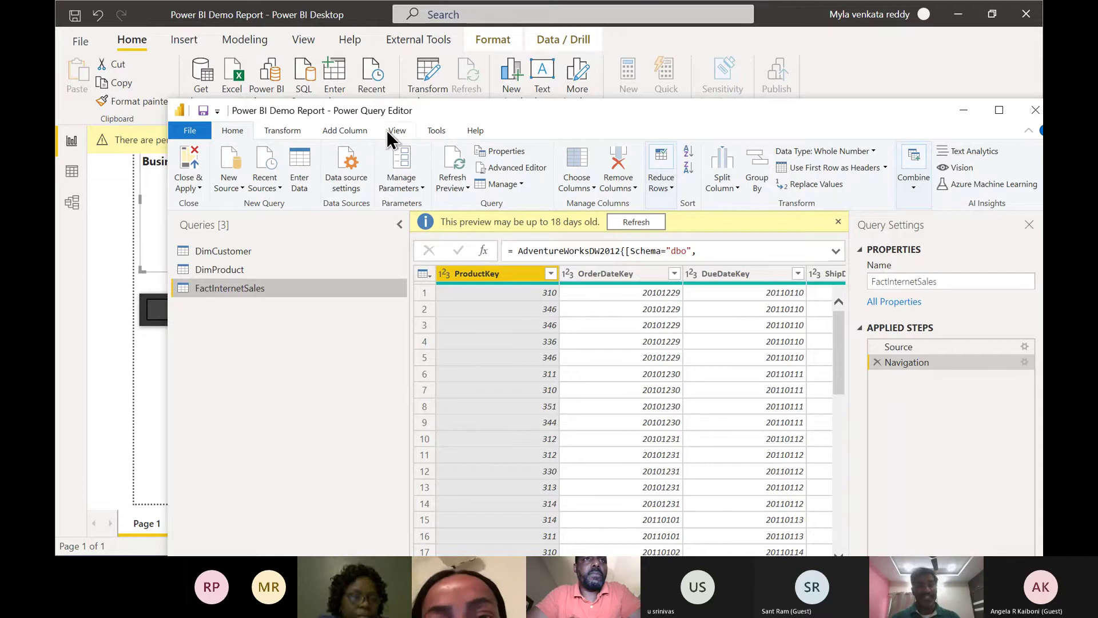
pyautogui.hotkey('alt', 'Tab')
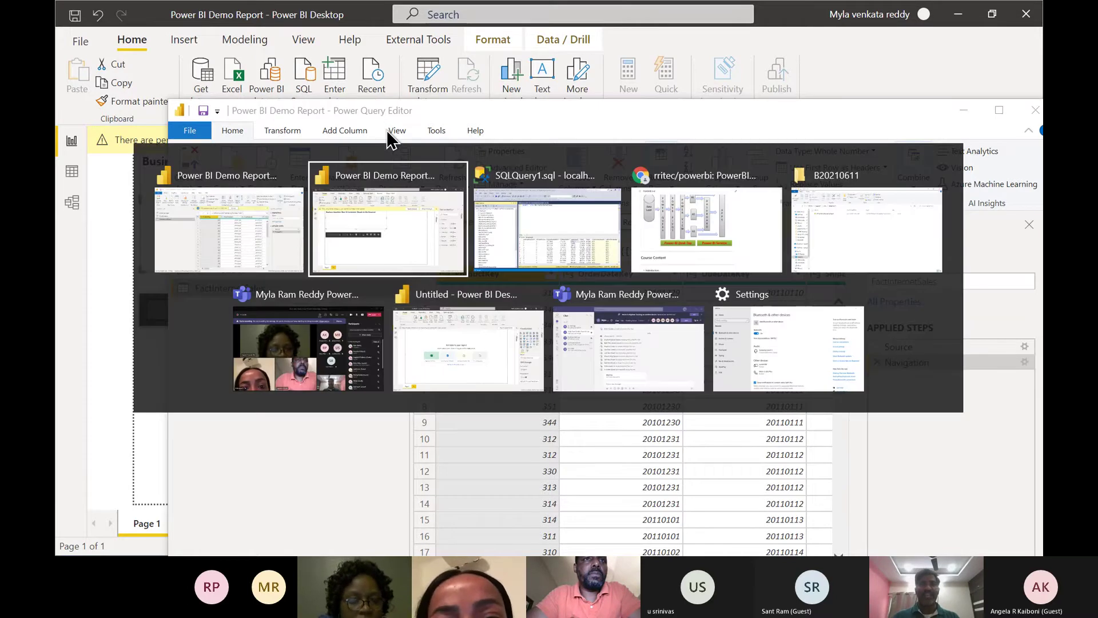
pyautogui.hotkey('alt', 'Tab')
pyautogui.hotkey('alt', 'Tab')
pyautogui.scroll(-15, 424, 346)
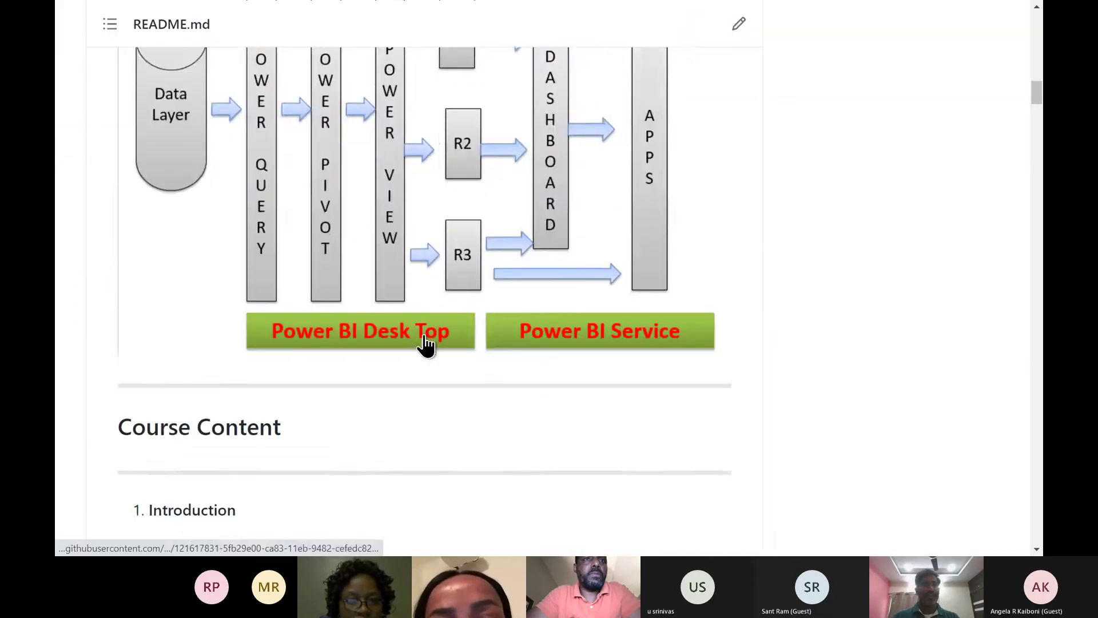
pyautogui.scroll(-8, 424, 343)
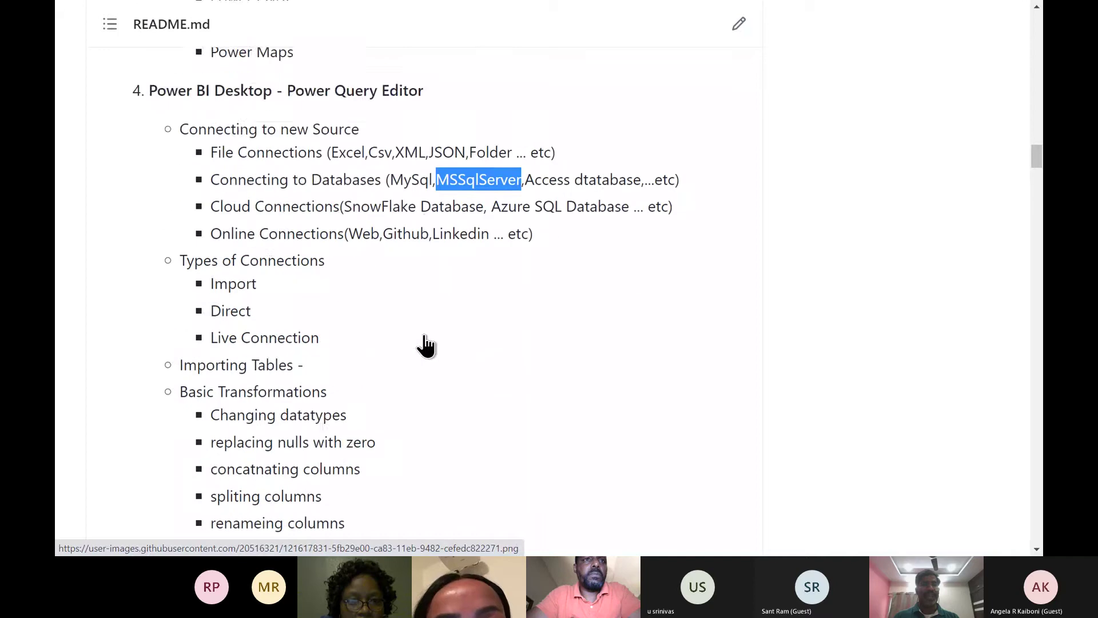
pyautogui.scroll(3, 425, 338)
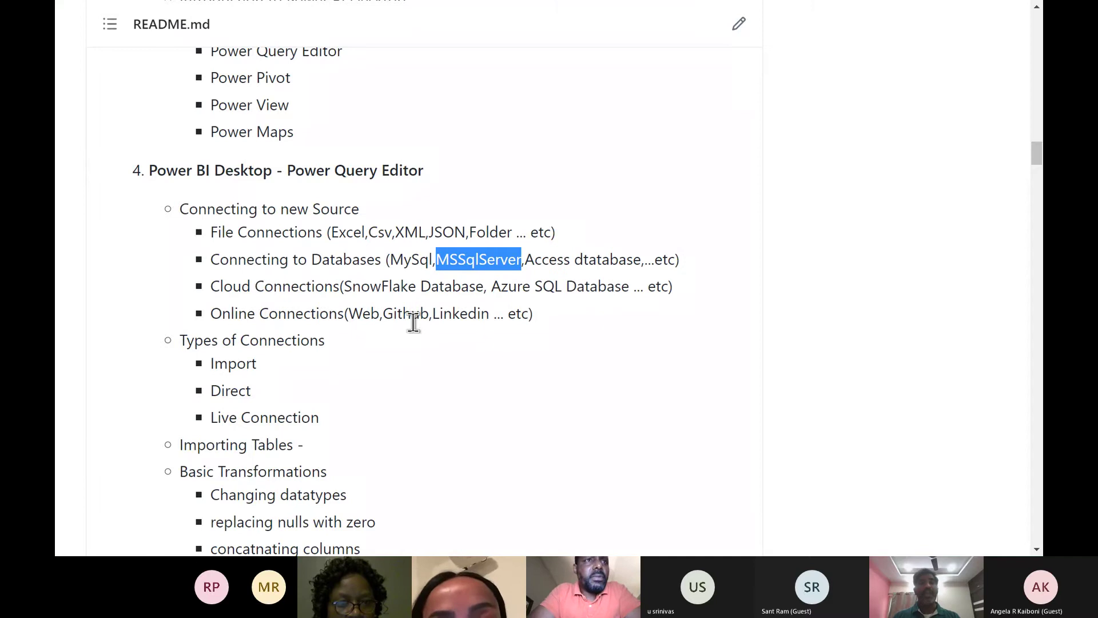
pyautogui.hotkey('alt', 'Tab')
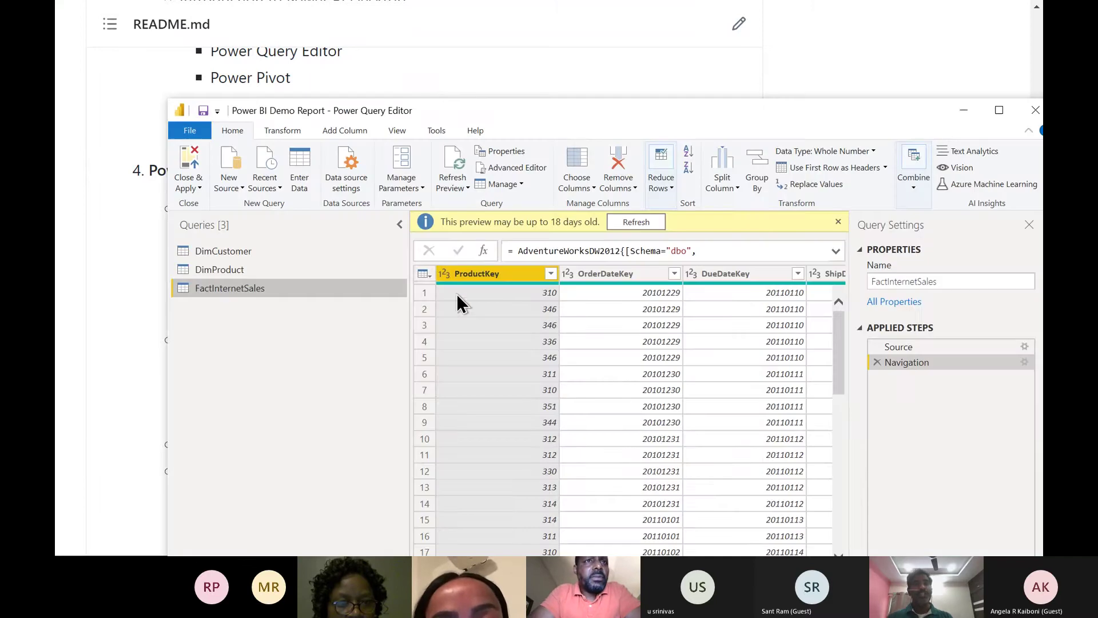
pyautogui.doubleClick(558, 117)
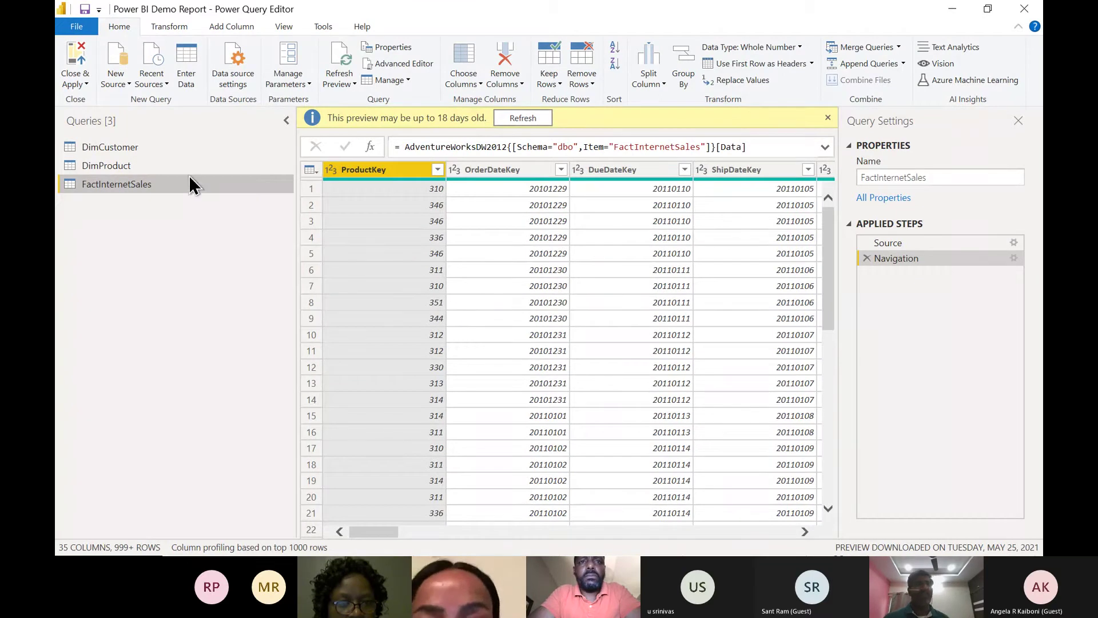
# - Open the DimCustomer query and examine its columns from CustomerKey through NameStyle
pyautogui.click(129, 147)
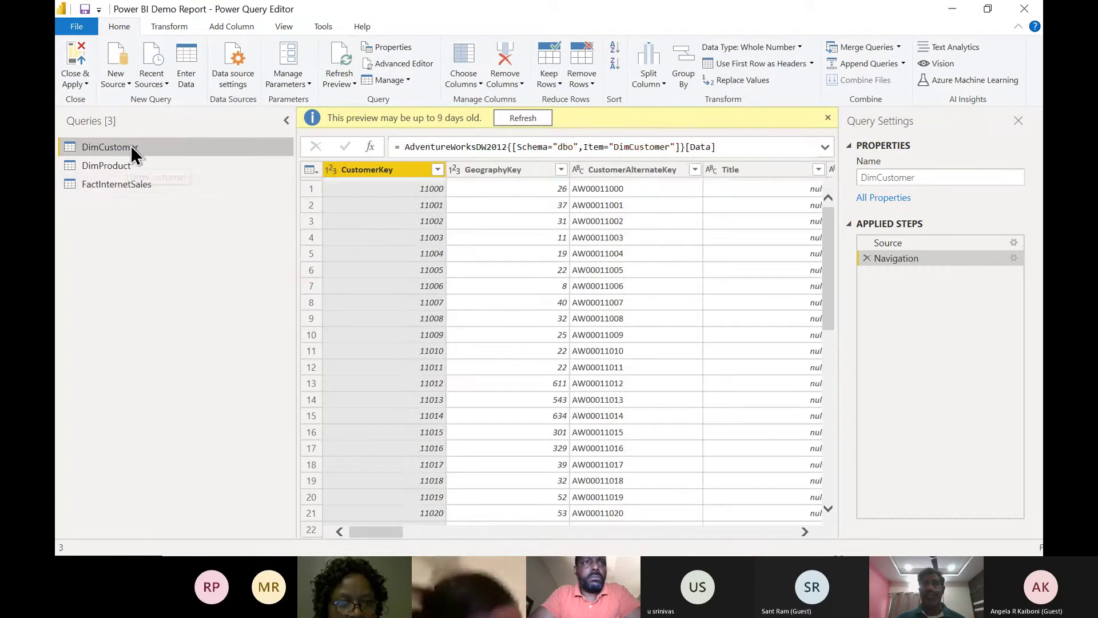
pyautogui.click(393, 194)
pyautogui.press('Right')
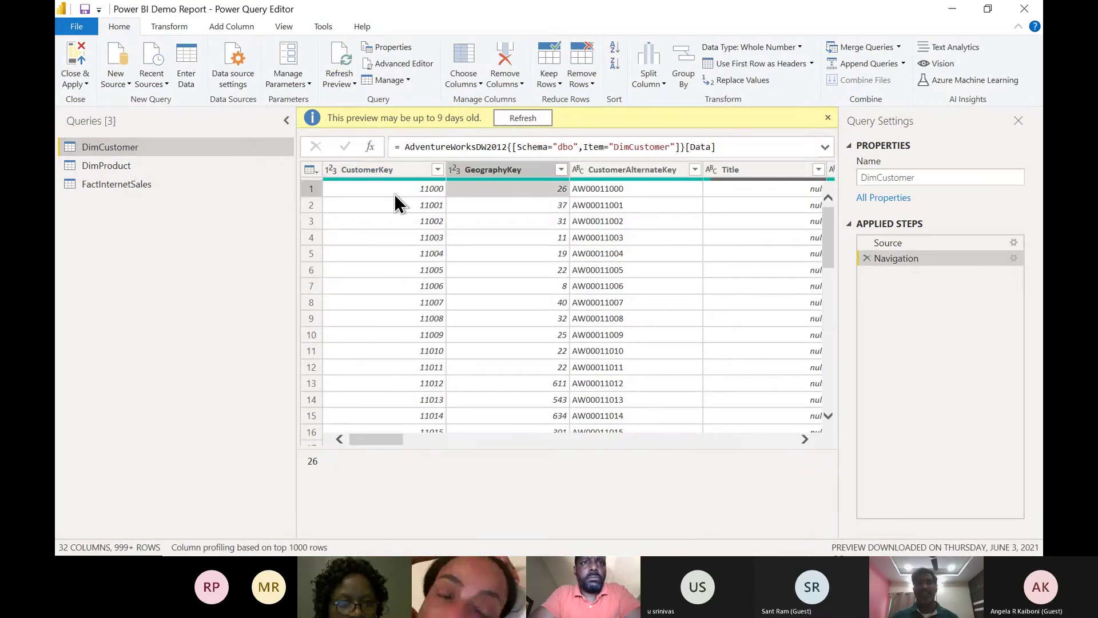
pyautogui.press('Right')
pyautogui.press('Right')
pyautogui.press('Right')
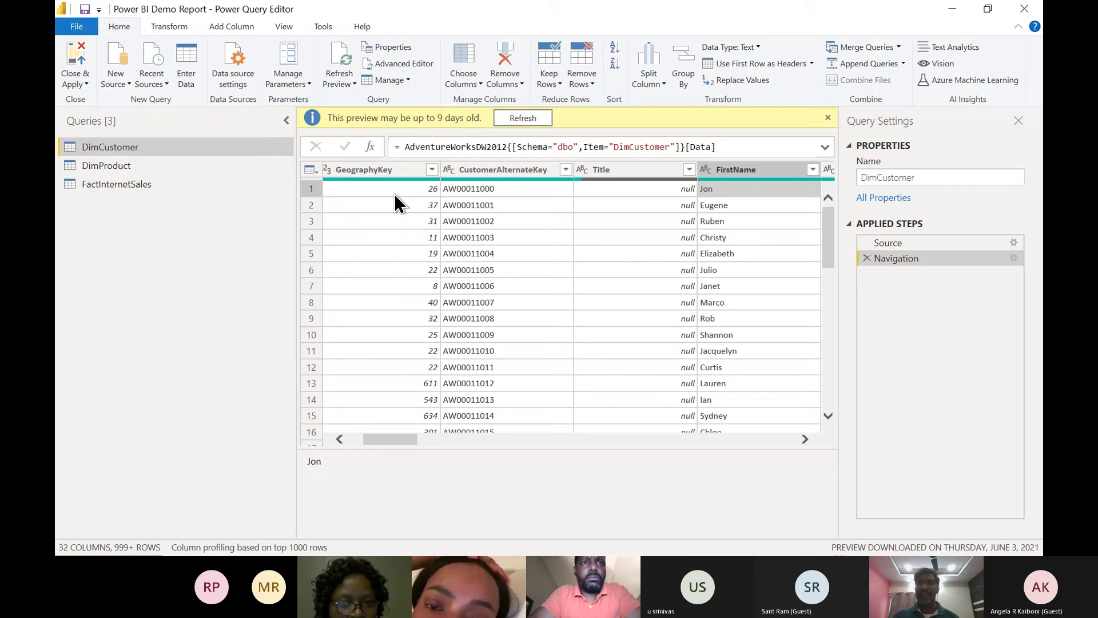
pyautogui.press('Right')
pyautogui.press('Right')
pyautogui.press('Right')
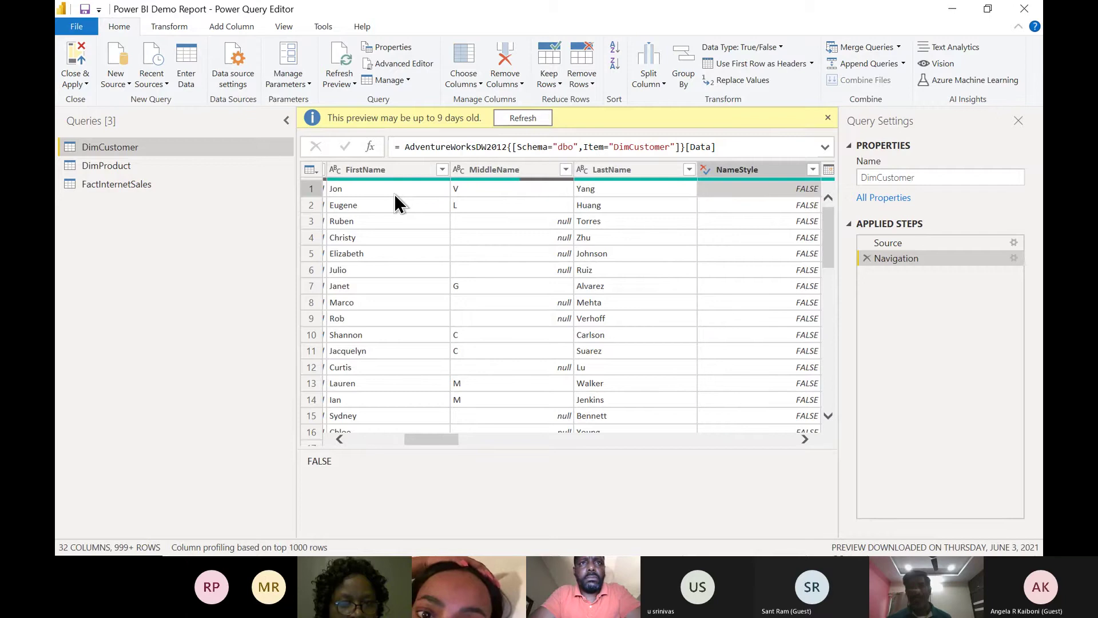
pyautogui.press('Left')
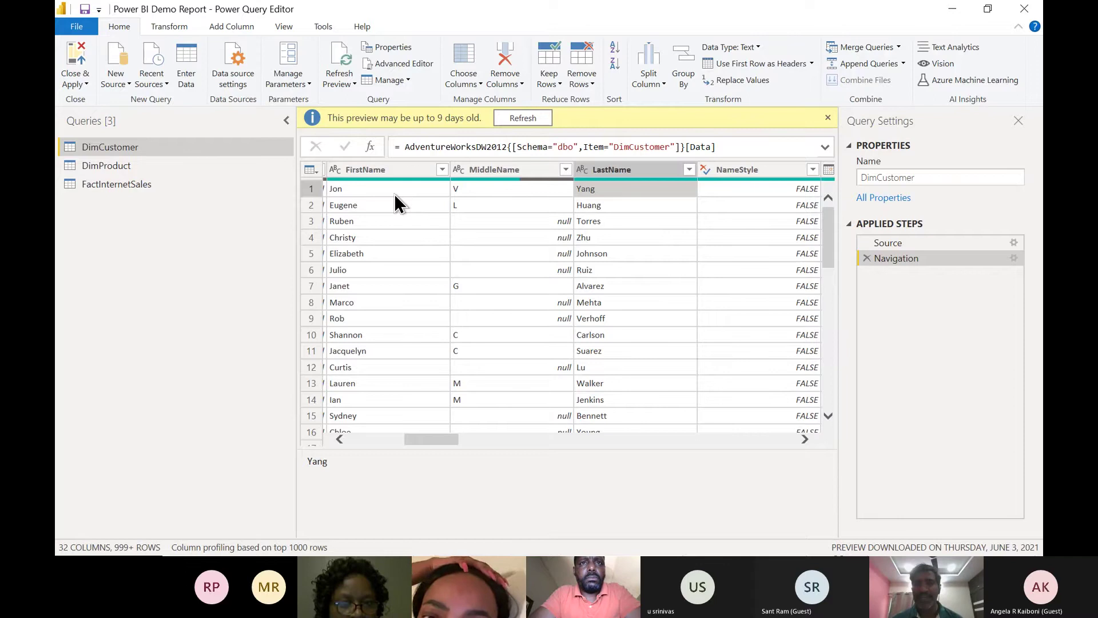
# - Examine the remaining DimCustomer columns, from NameStyle through education, occupation and phone to CommuteDistance and DimGeography
pyautogui.press('Right')
pyautogui.press('Right')
pyautogui.press('Right')
pyautogui.press('Right')
pyautogui.press('Right')
pyautogui.press('Right')
pyautogui.press('Right')
pyautogui.press('Right')
pyautogui.press('Right')
pyautogui.press('Right')
pyautogui.press('Right')
pyautogui.press('Right')
pyautogui.press('Right')
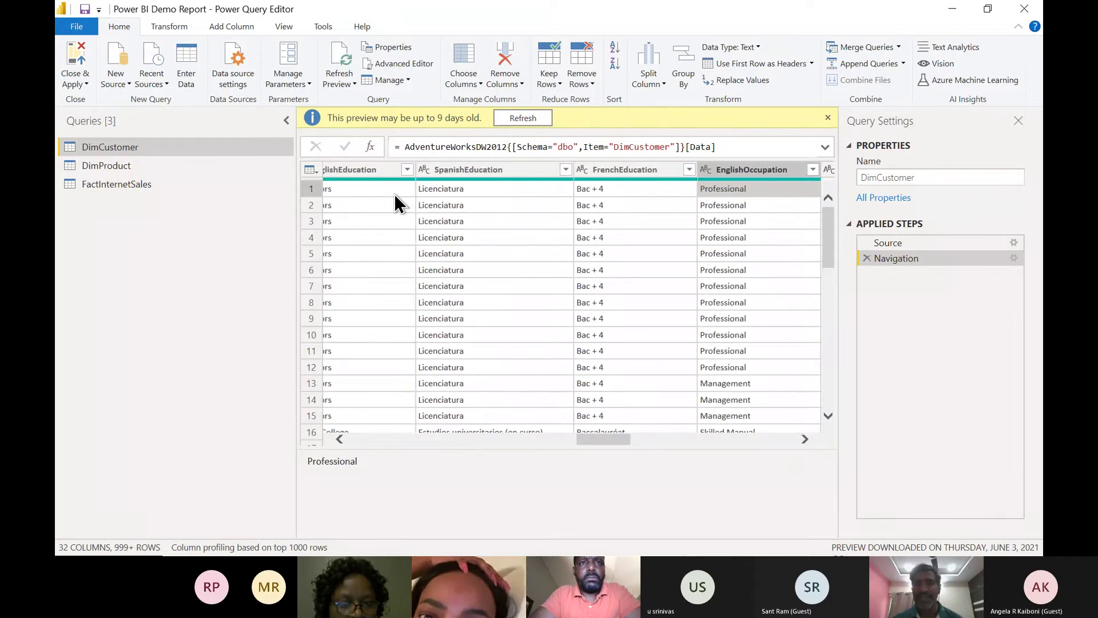
pyautogui.press('Right')
pyautogui.press('Right')
pyautogui.press('Right')
pyautogui.press('Right')
pyautogui.press('Right')
pyautogui.press('Right')
pyautogui.press('Right')
pyautogui.press('Right')
pyautogui.press('Right')
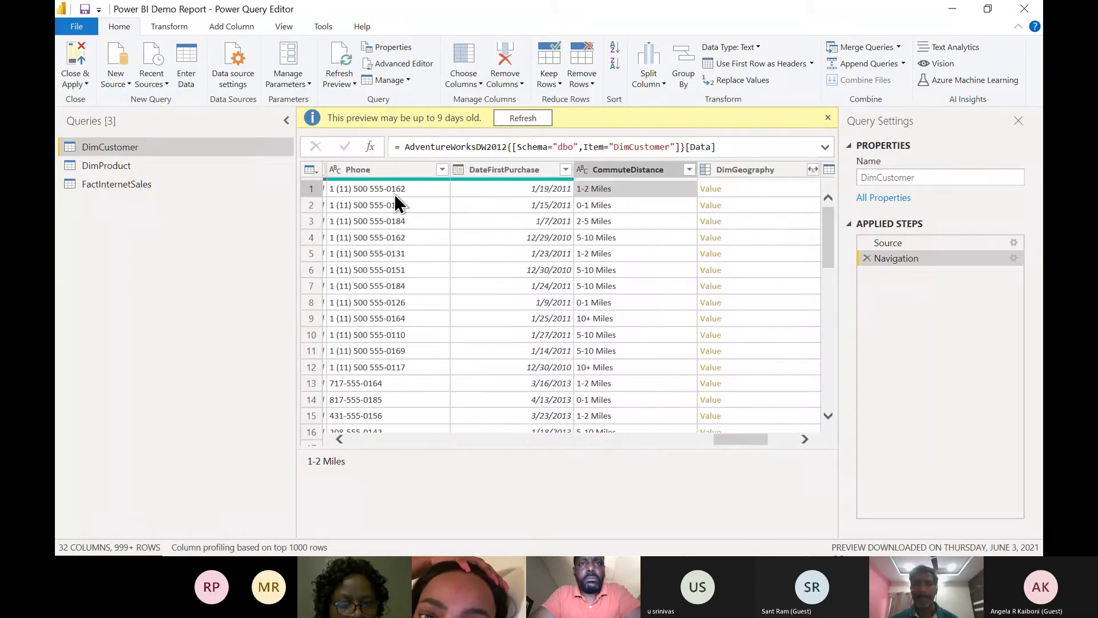
pyautogui.press('Right')
pyautogui.press('Left')
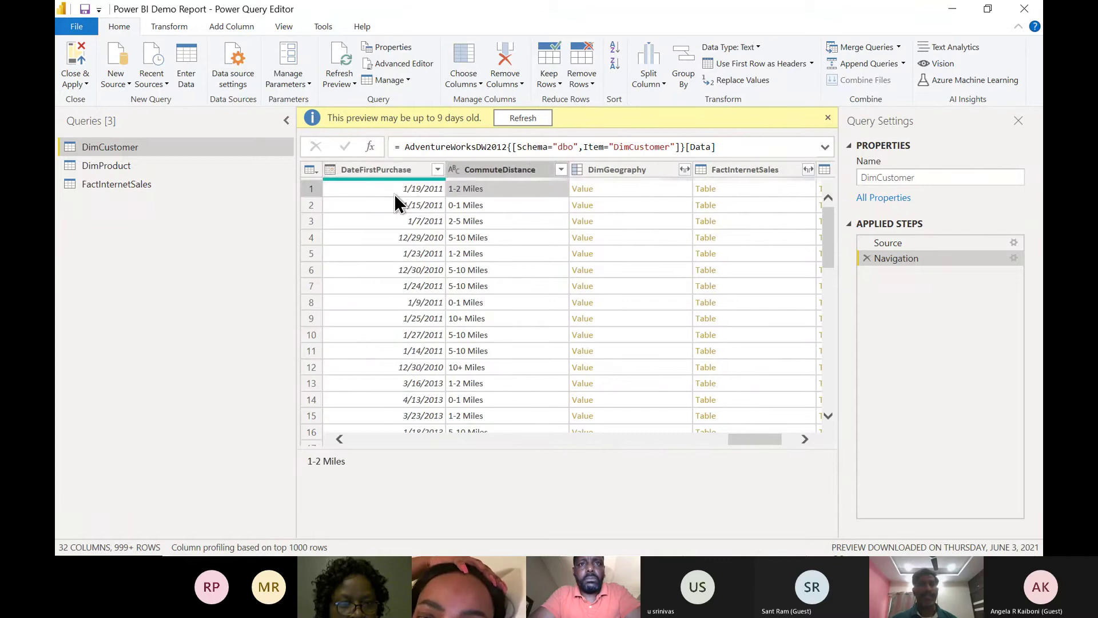
# - Go back through the DimCustomer columns from CommuteDistance to Title
pyautogui.press('Left')
pyautogui.press('Left')
pyautogui.press('Left')
pyautogui.press('Left')
pyautogui.press('Left')
pyautogui.press('Left')
pyautogui.press('Left')
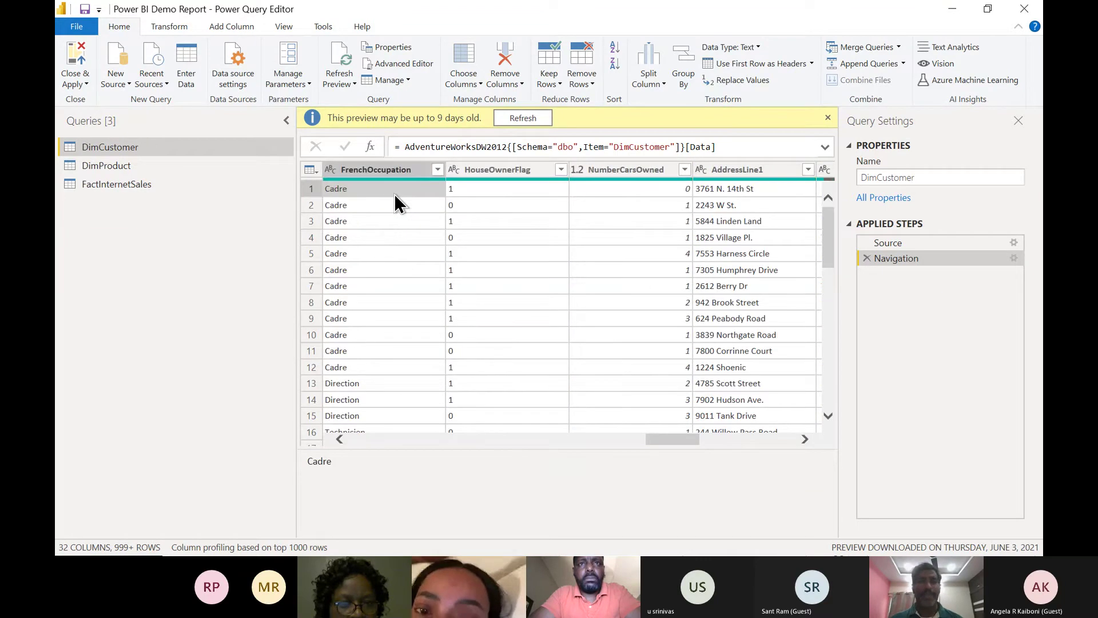
pyautogui.press('Left')
pyautogui.press('Left')
pyautogui.press('Left')
pyautogui.press('Left')
pyautogui.press('Left')
pyautogui.press('Left')
pyautogui.press('Left')
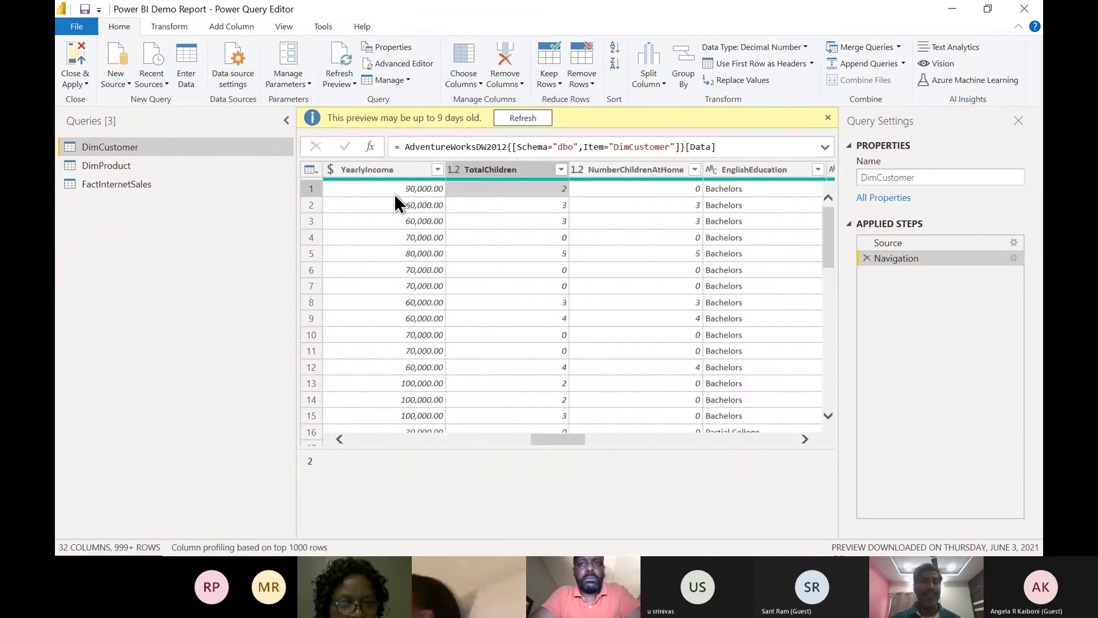
pyautogui.press('Left')
pyautogui.press('Left')
pyautogui.press('Left')
pyautogui.press('Left')
pyautogui.press('Left')
pyautogui.press('Left')
pyautogui.press('Left')
pyautogui.press('Left')
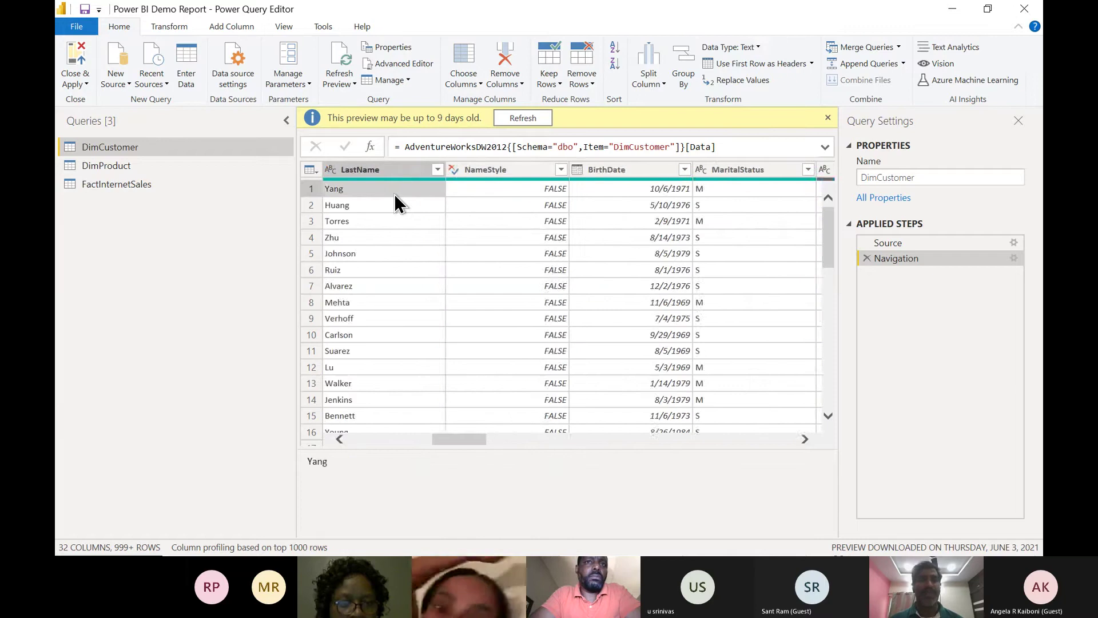
pyautogui.press('Left')
pyautogui.press('Left')
pyautogui.press('Left')
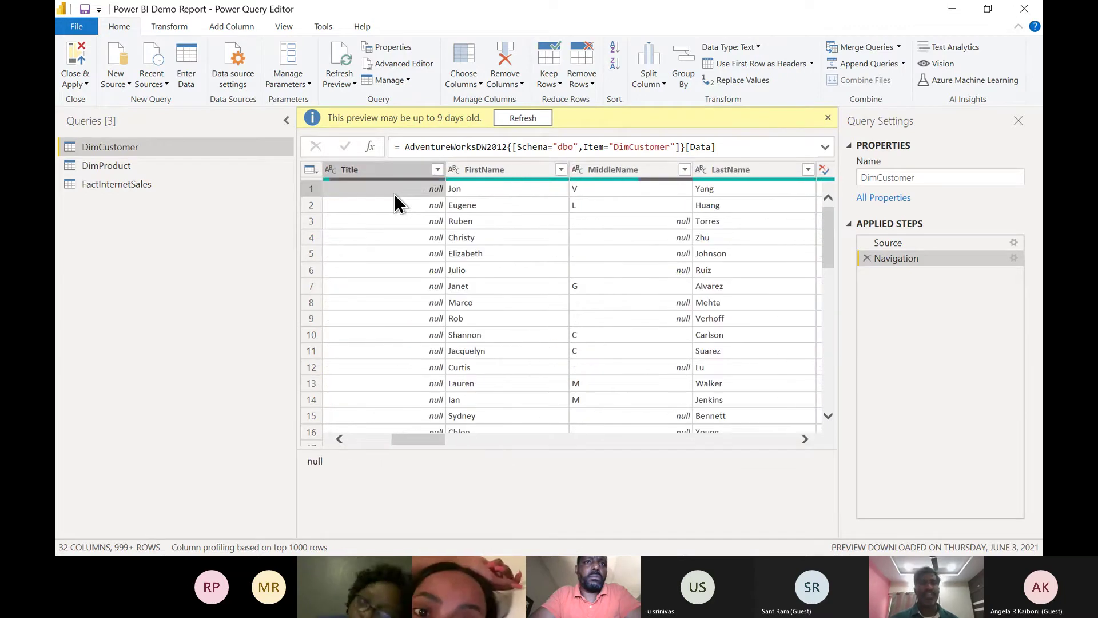
# - Examine the FirstName, MiddleName and LastName columns of DimCustomer, and select the first row's Title value
pyautogui.press('Right')
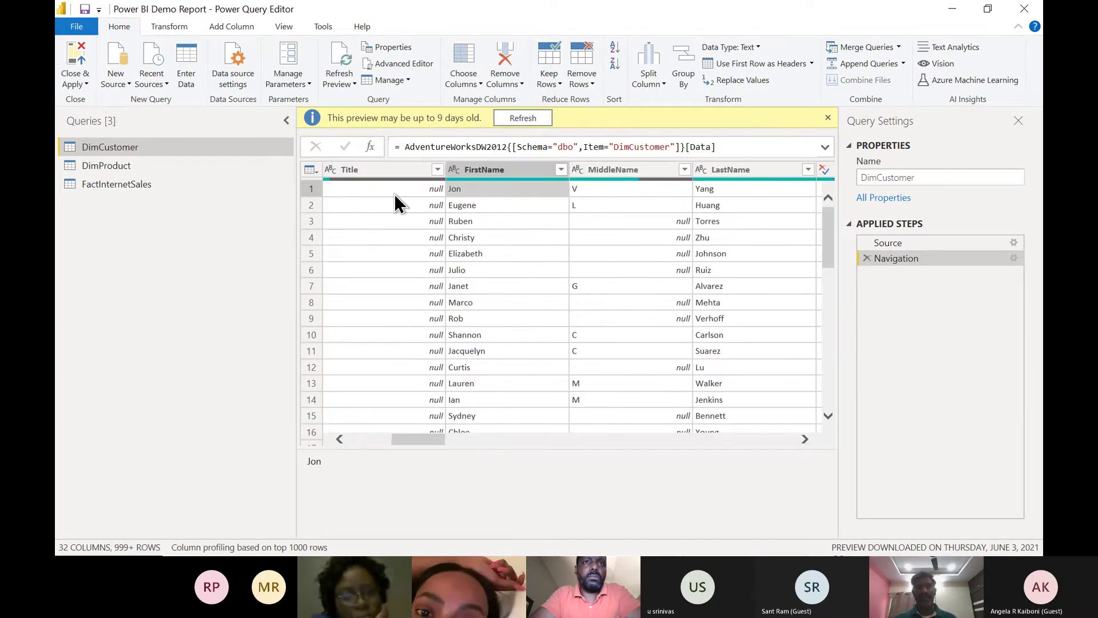
pyautogui.press('Right')
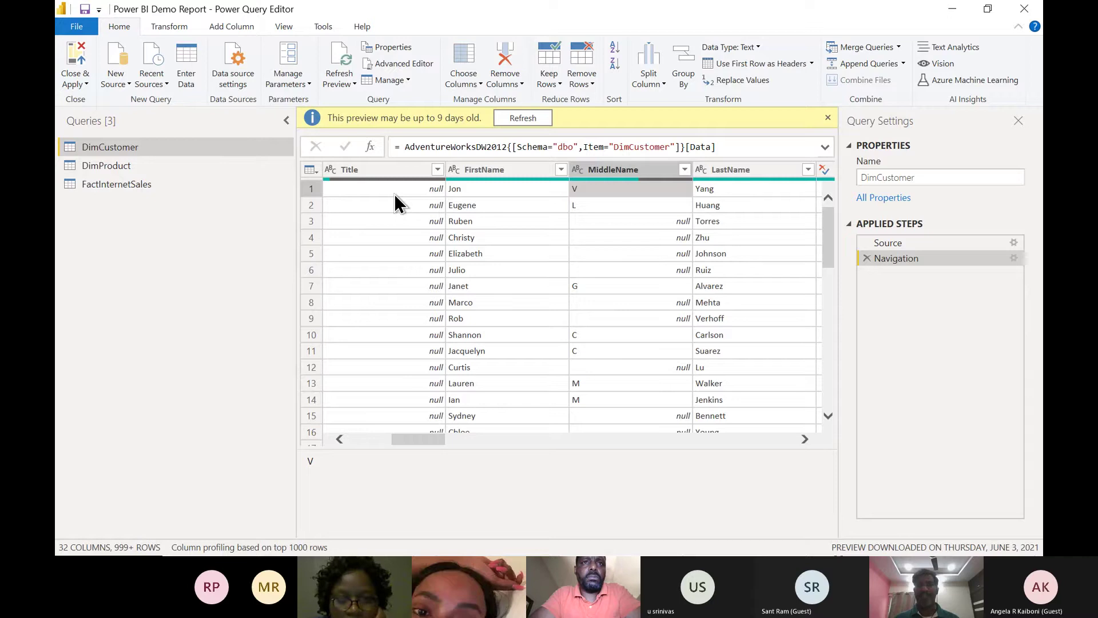
pyautogui.press('Right')
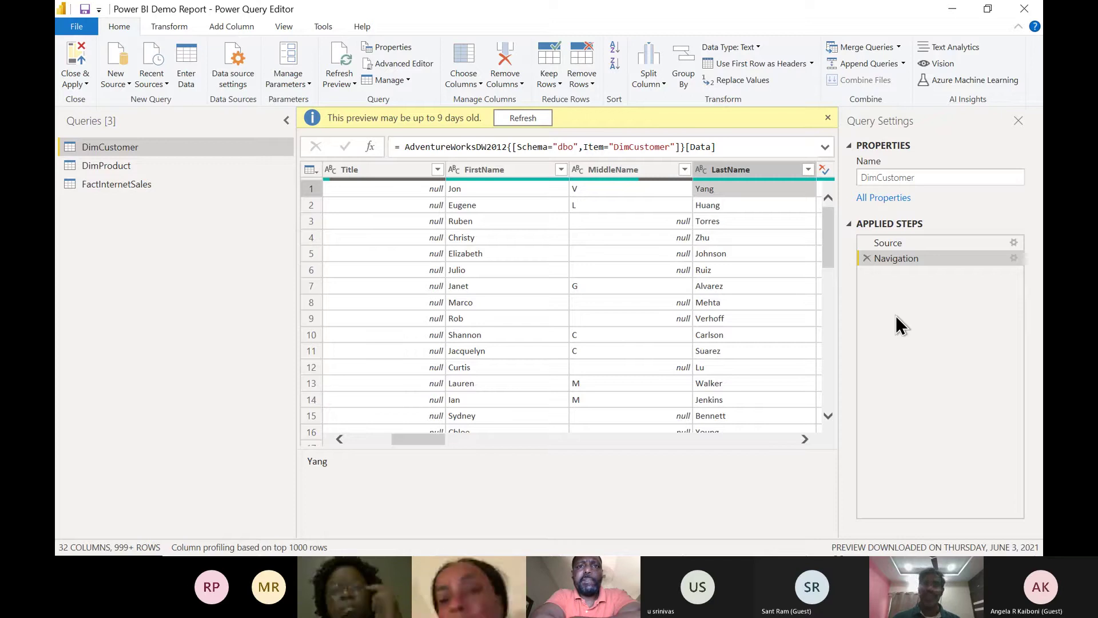
pyautogui.click(403, 193)
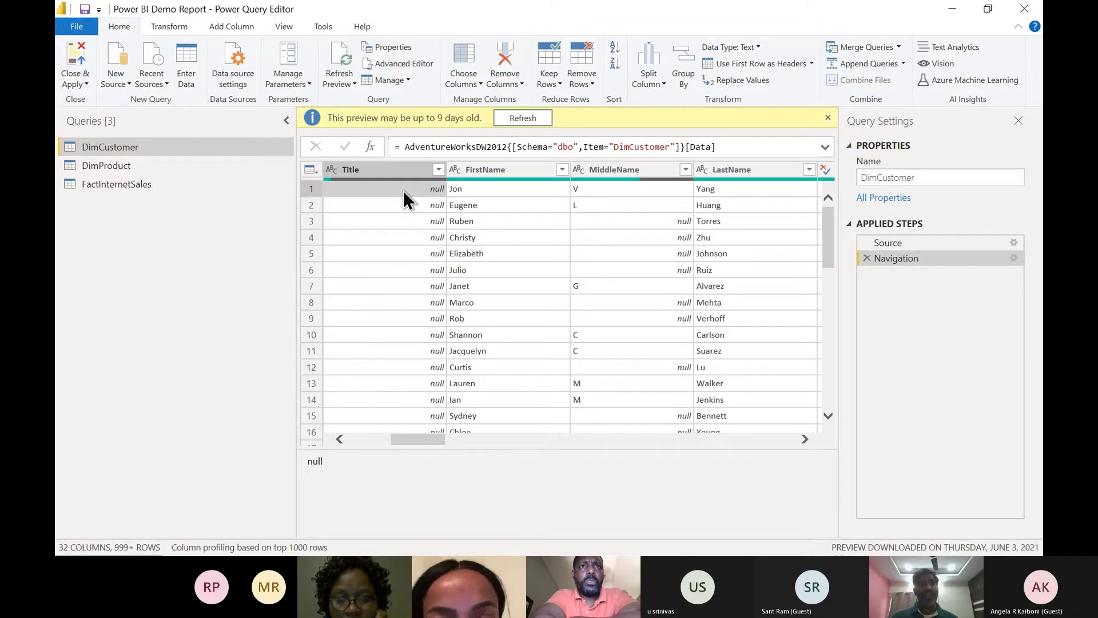
# - Switch to the course README in the browser and review its connection types and the Basic Transformations list
pyautogui.hscroll(-2, 403, 191)
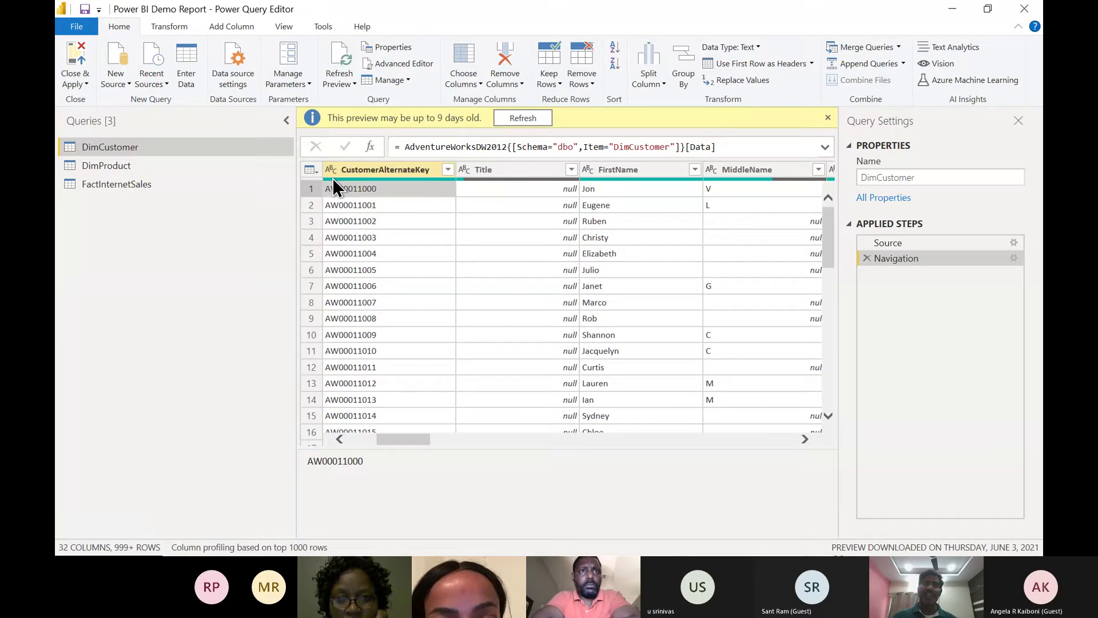
pyautogui.hotkey('alt', 'Tab')
pyautogui.click(375, 166)
pyautogui.scroll(-3, 372, 167)
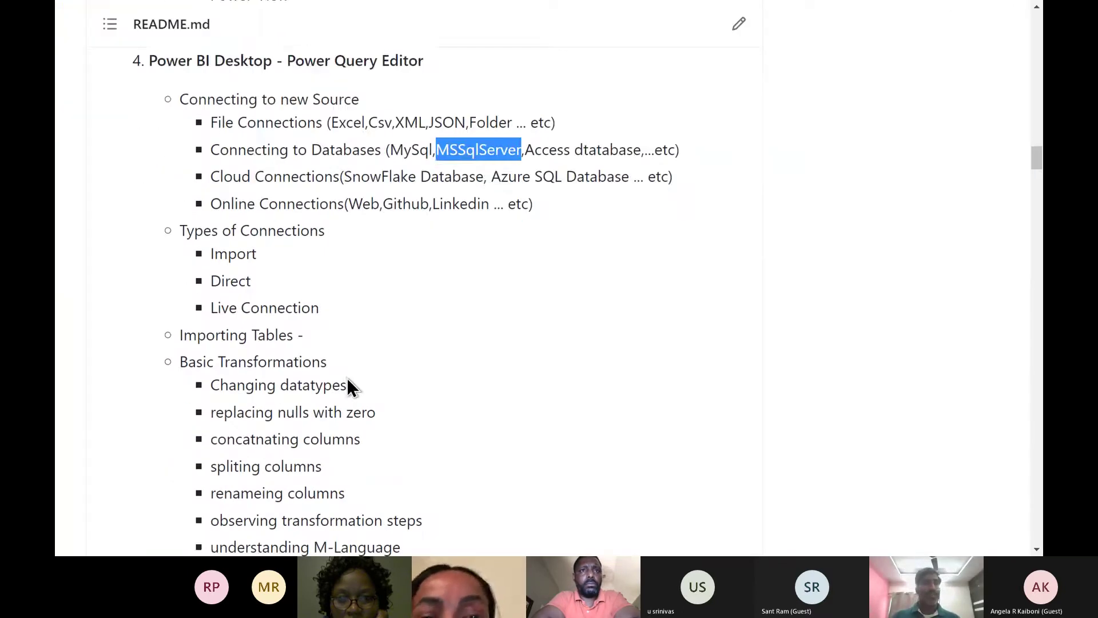
pyautogui.doubleClick(231, 117)
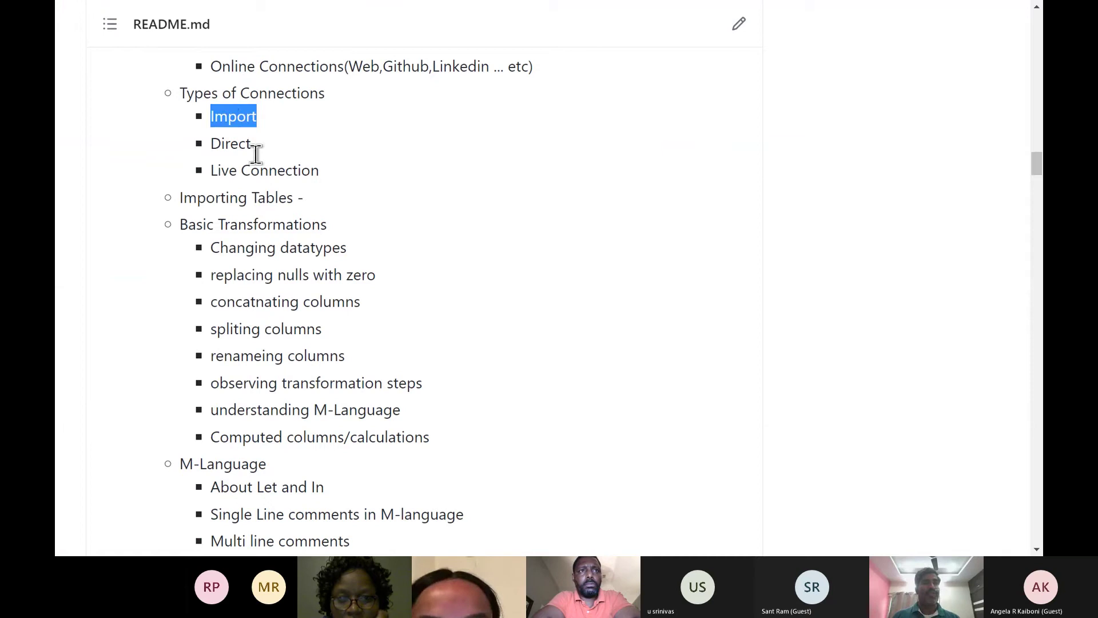
pyautogui.moveTo(210, 247); pyautogui.dragTo(387, 290)
pyautogui.moveTo(388, 299); pyautogui.dragTo(470, 431)
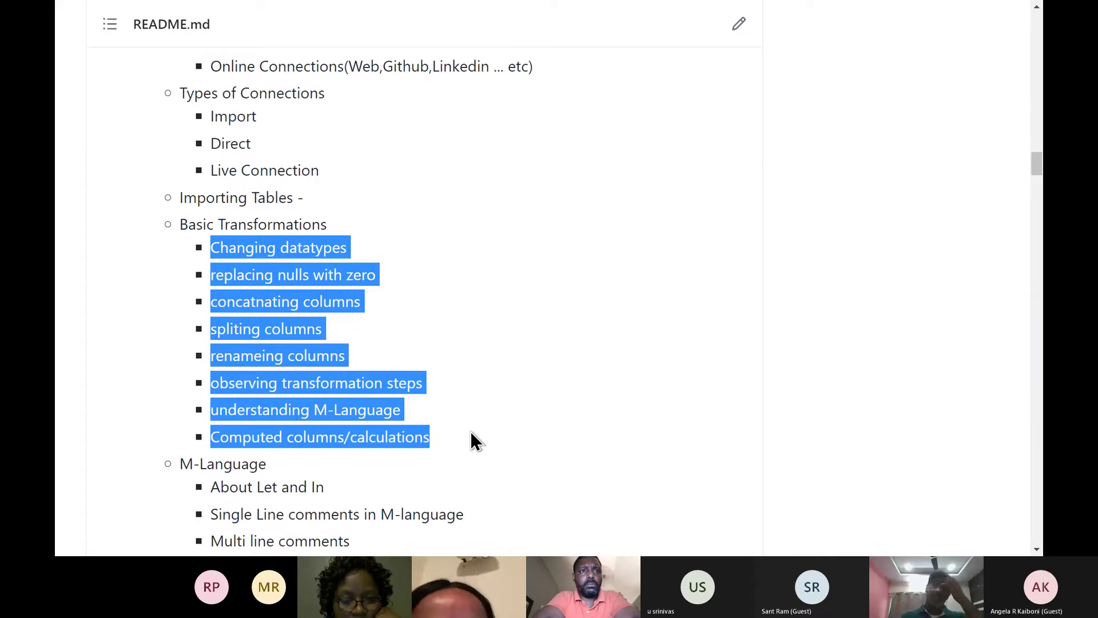
pyautogui.scroll(-3, 470, 432)
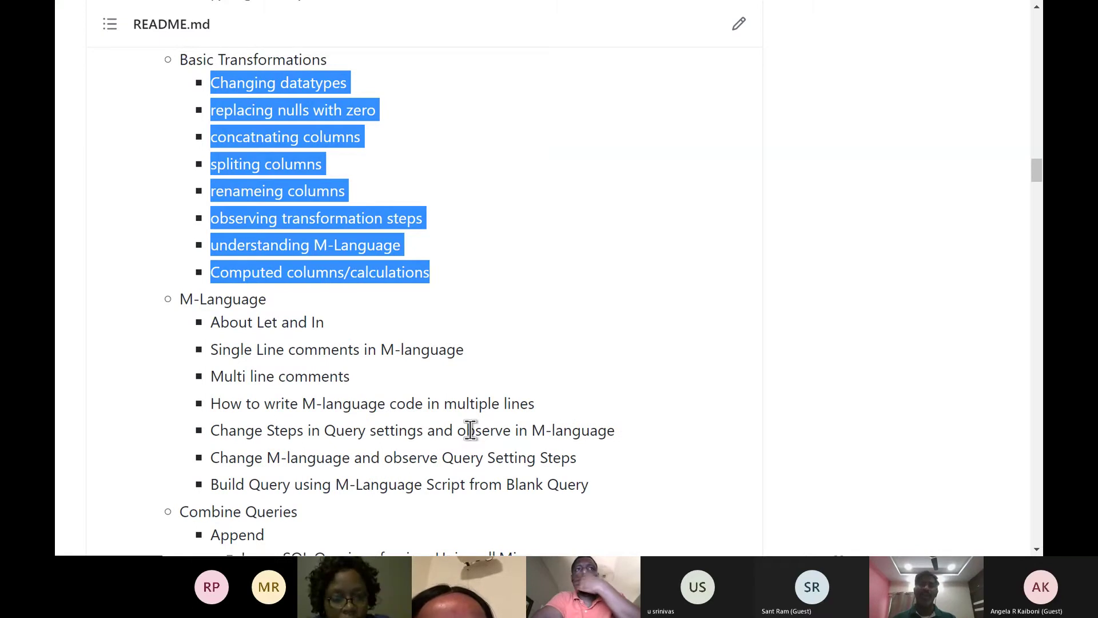
# - Switch back to the Power Query Editor and replace null with Mr in the Title column of DimCustomer
pyautogui.hotkey('alt', 'Tab')
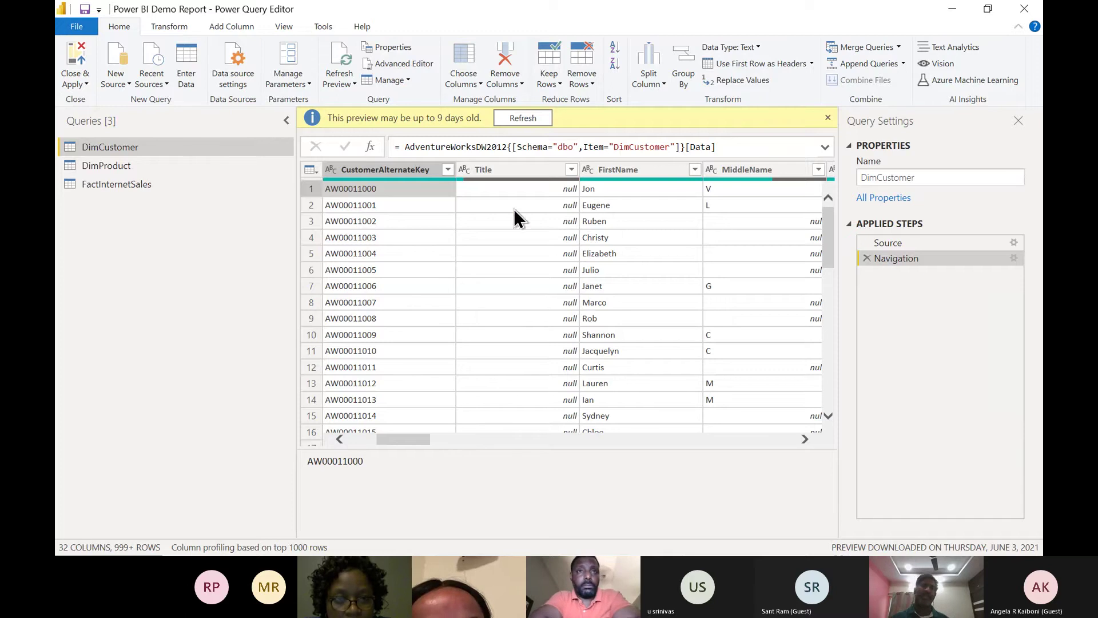
pyautogui.click(524, 171)
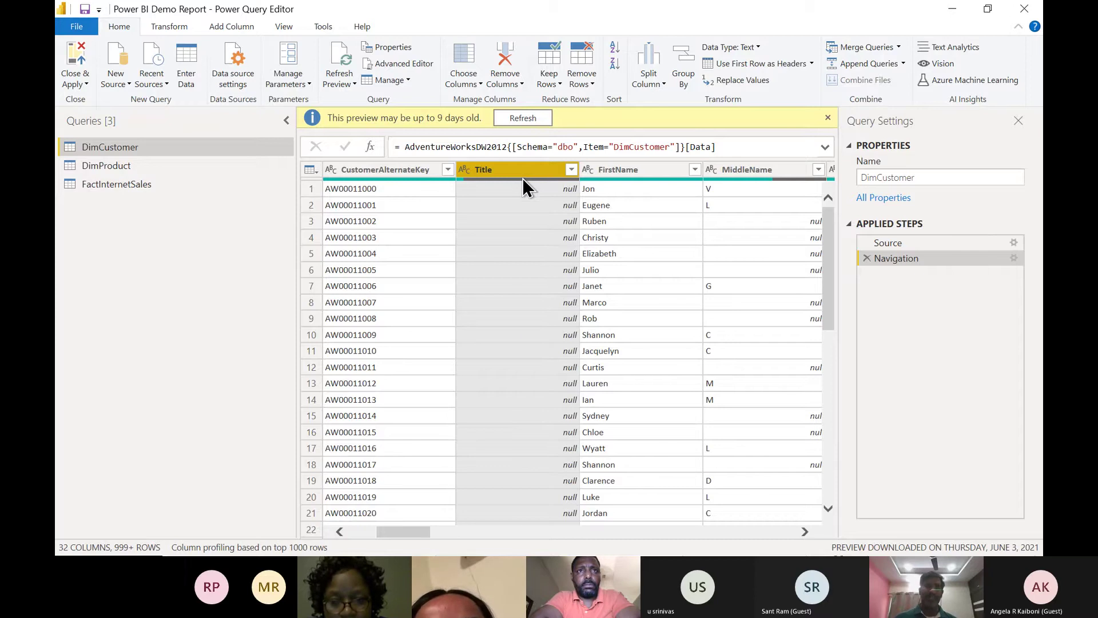
pyautogui.rightClick(523, 177)
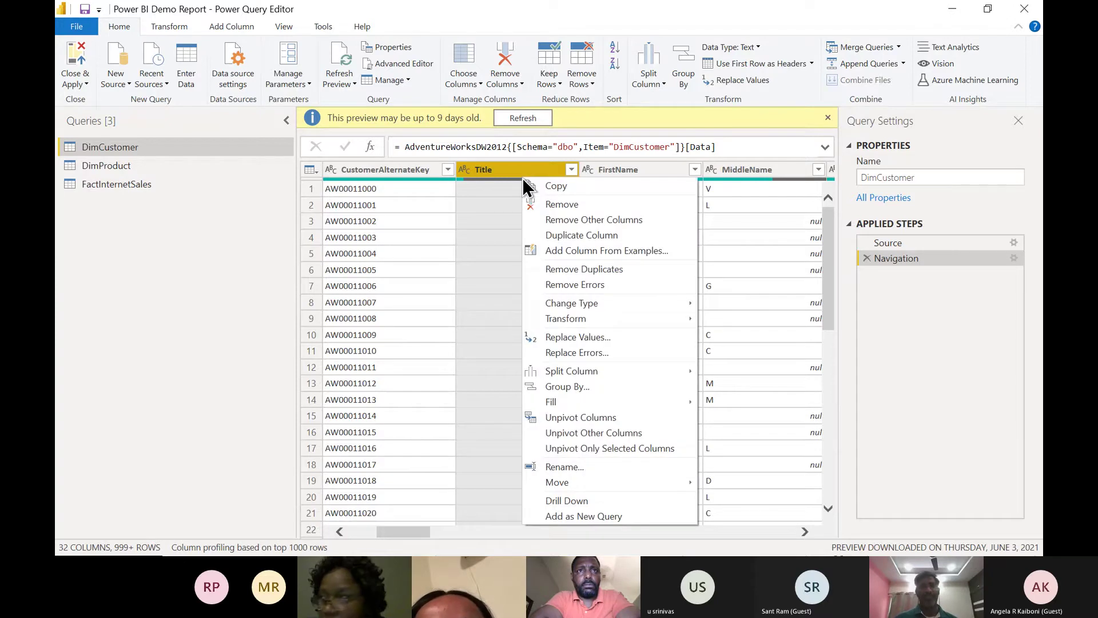
pyautogui.click(601, 336)
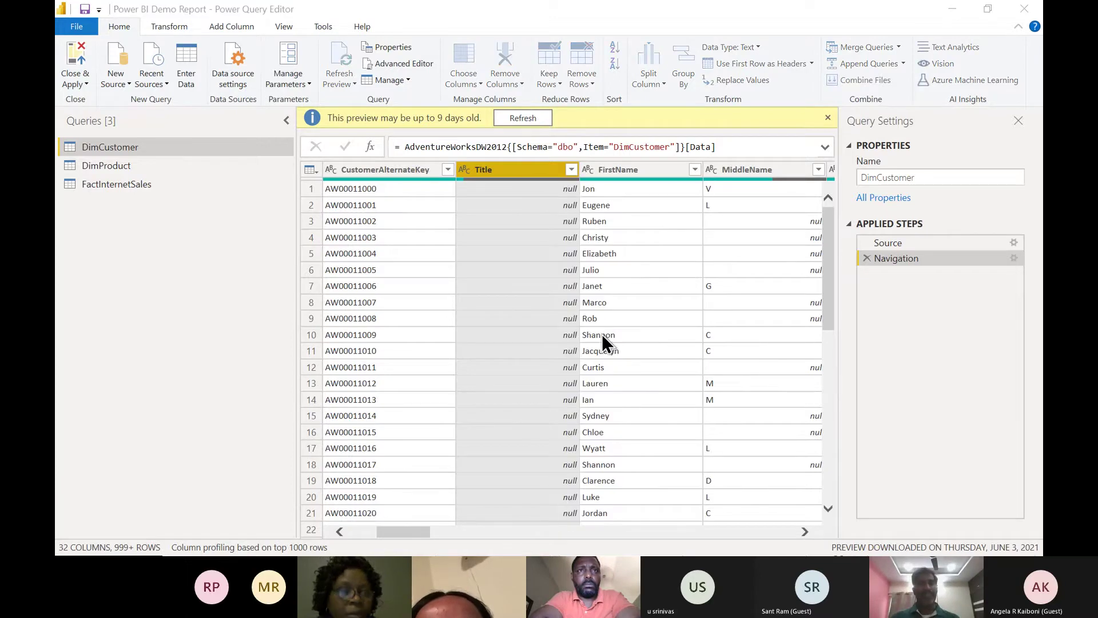
pyautogui.write('n')
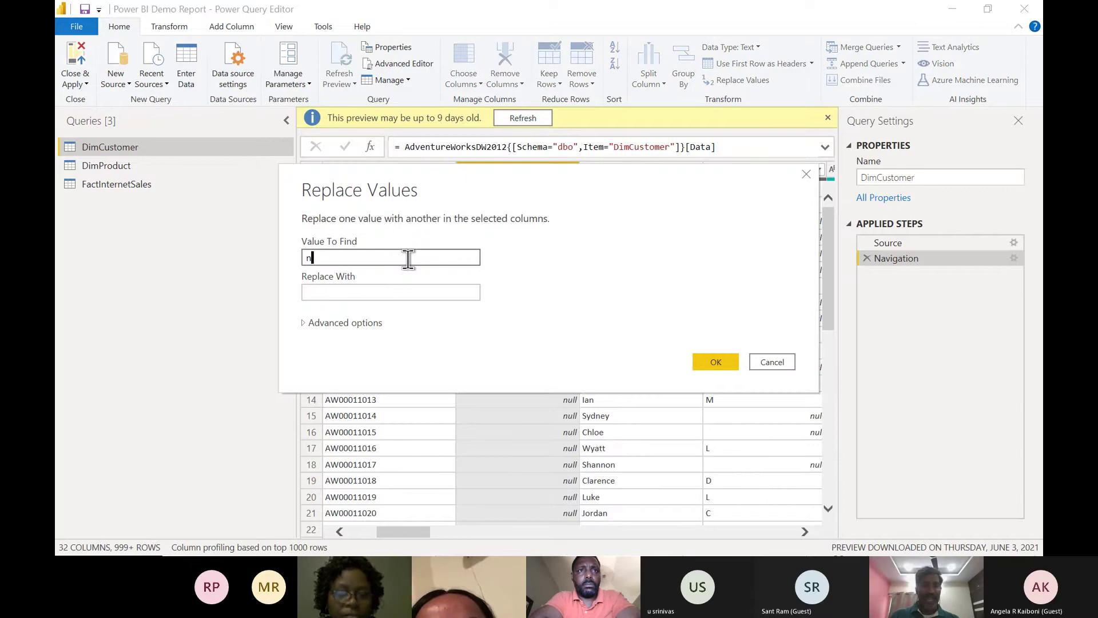
pyautogui.write('ull')
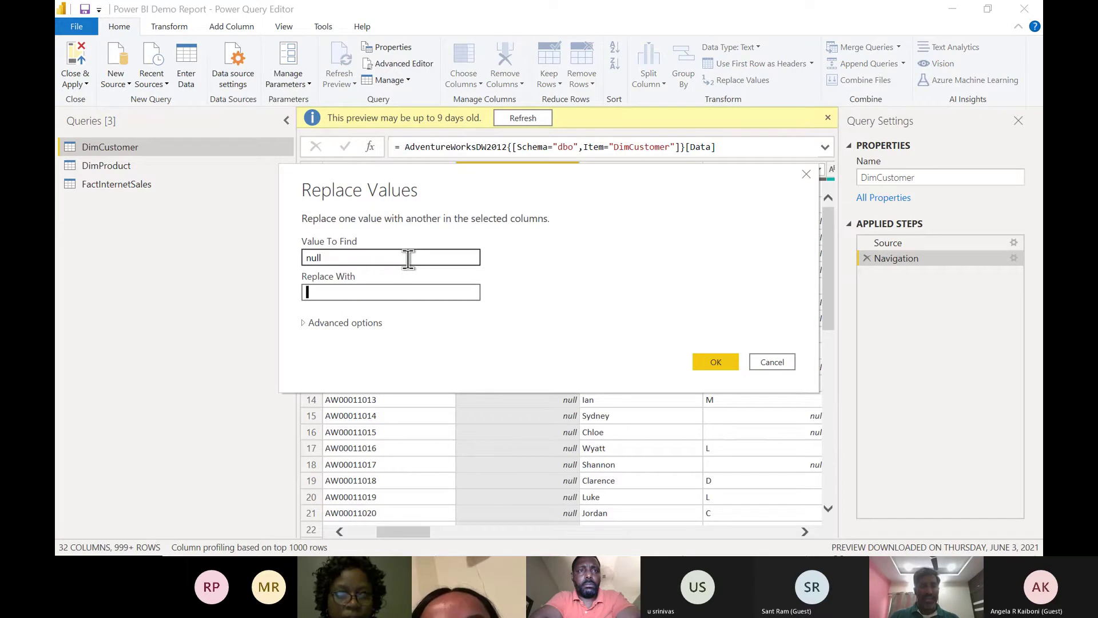
pyautogui.write('Mr')
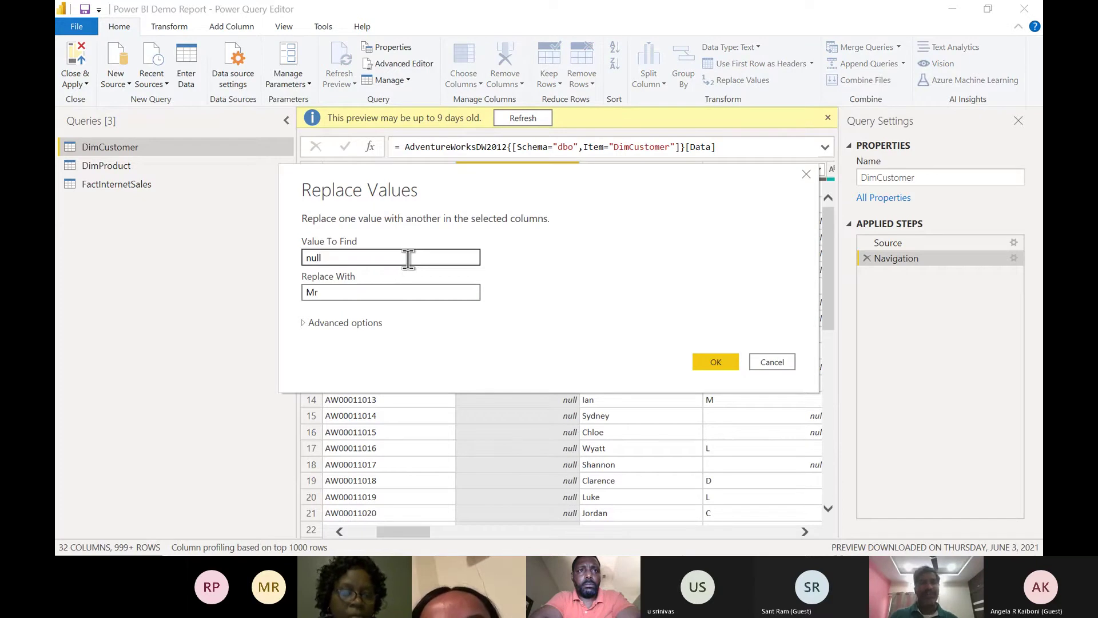
pyautogui.click(716, 362)
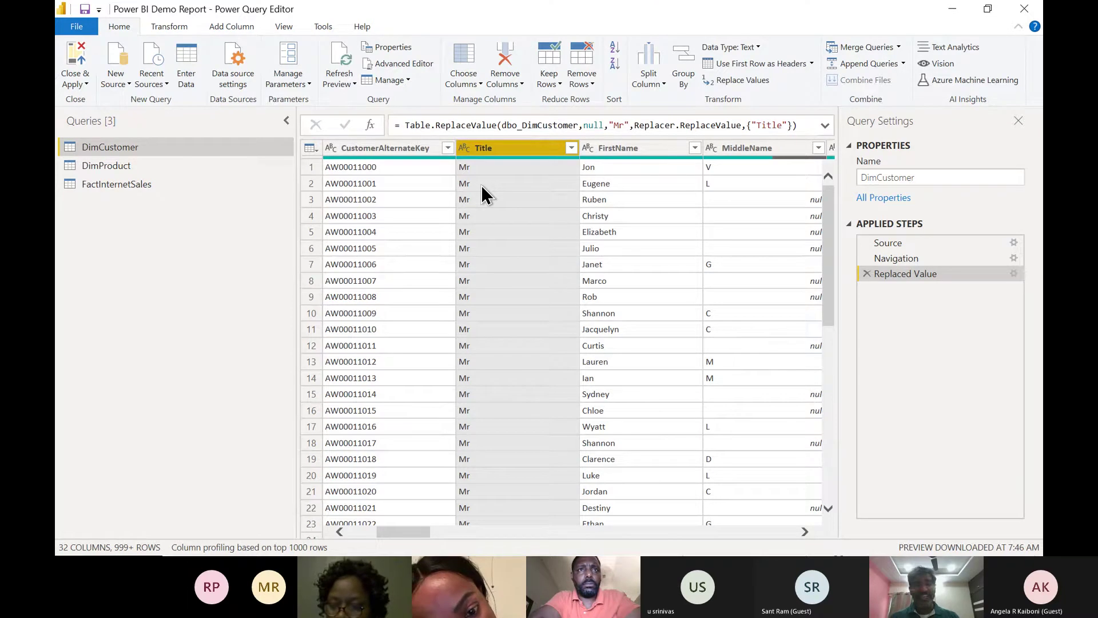
# - Switch to the README in the browser and look over the M-Language topics below Basic Transformations
pyautogui.hotkey('alt', 'Tab')
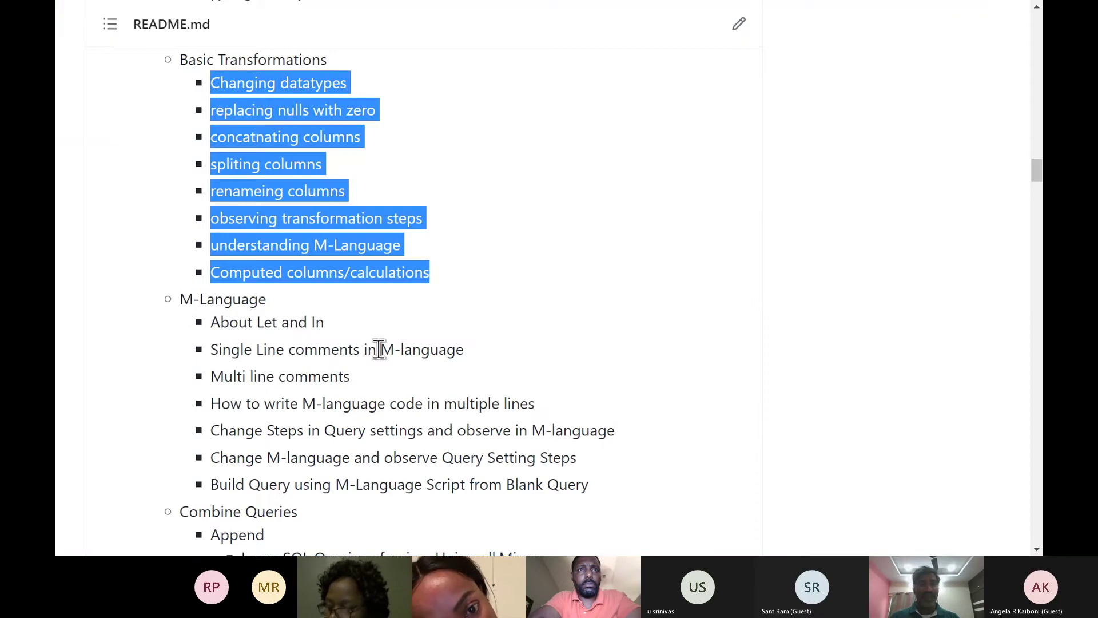
pyautogui.click(379, 348)
pyautogui.rightClick(426, 349)
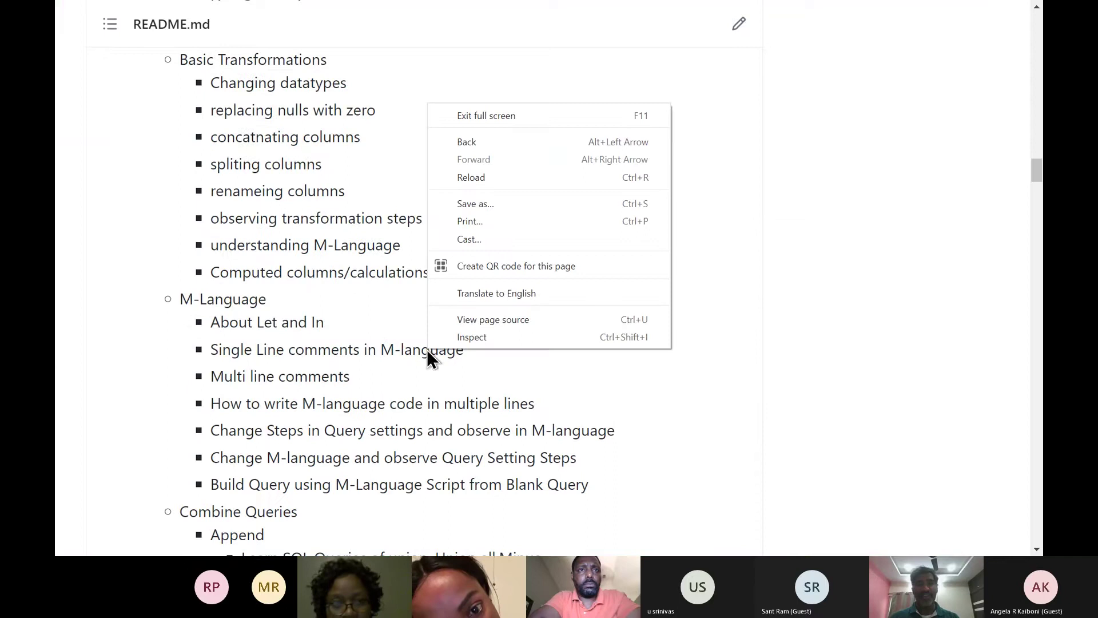
pyautogui.click(181, 298)
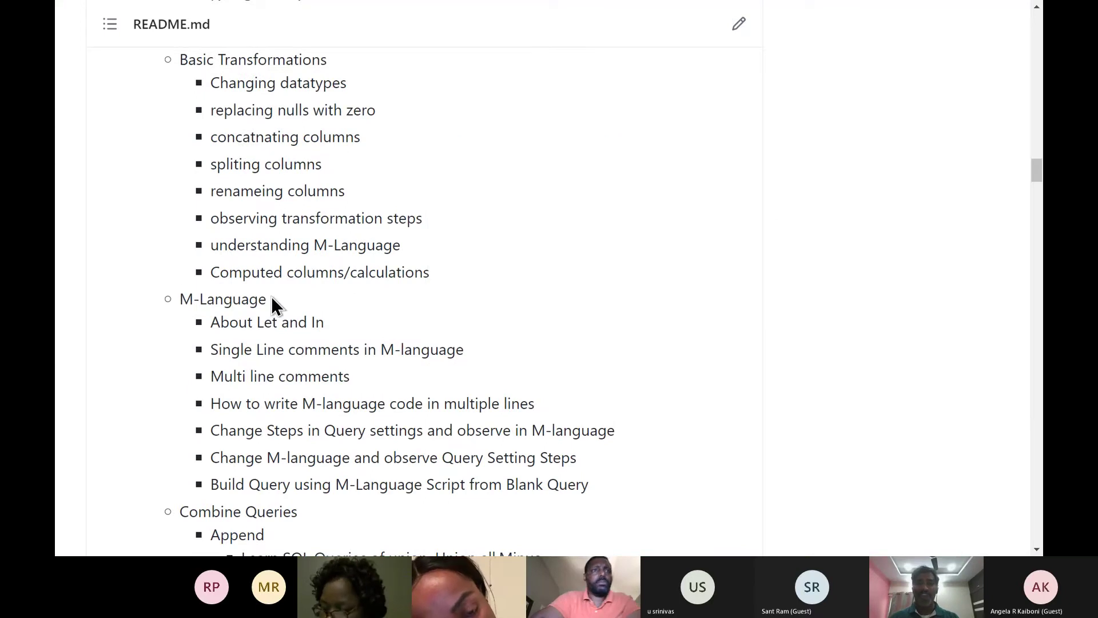
# - Return to the Power Query Editor and examine the Replaced Value line in DimCustomer's M code, leaving the code unchanged
pyautogui.hotkey('alt', 'Tab')
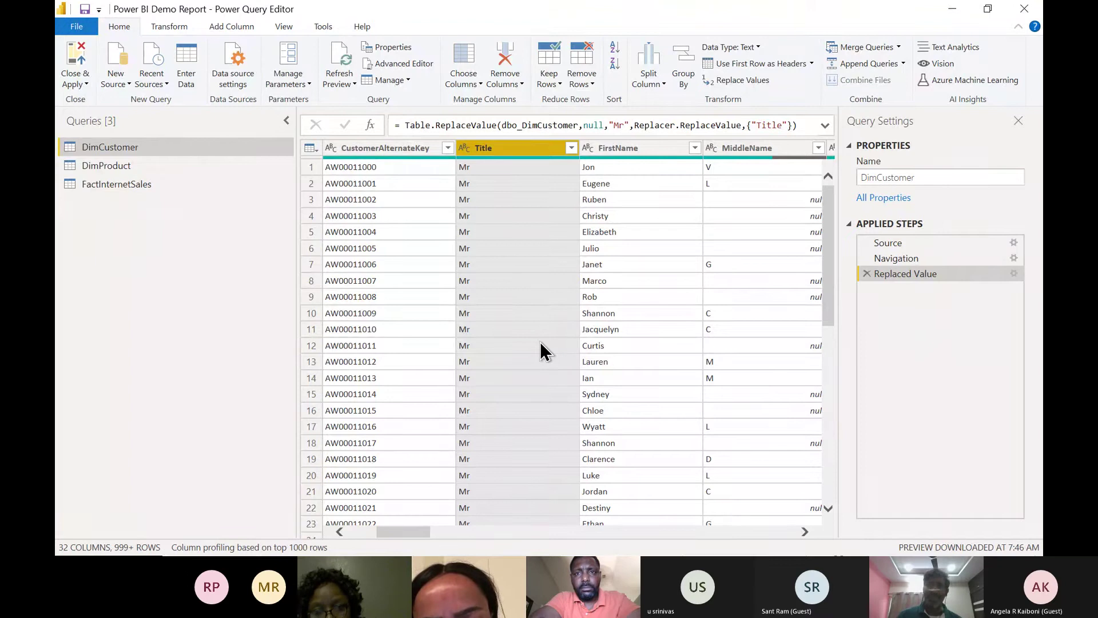
pyautogui.click(425, 64)
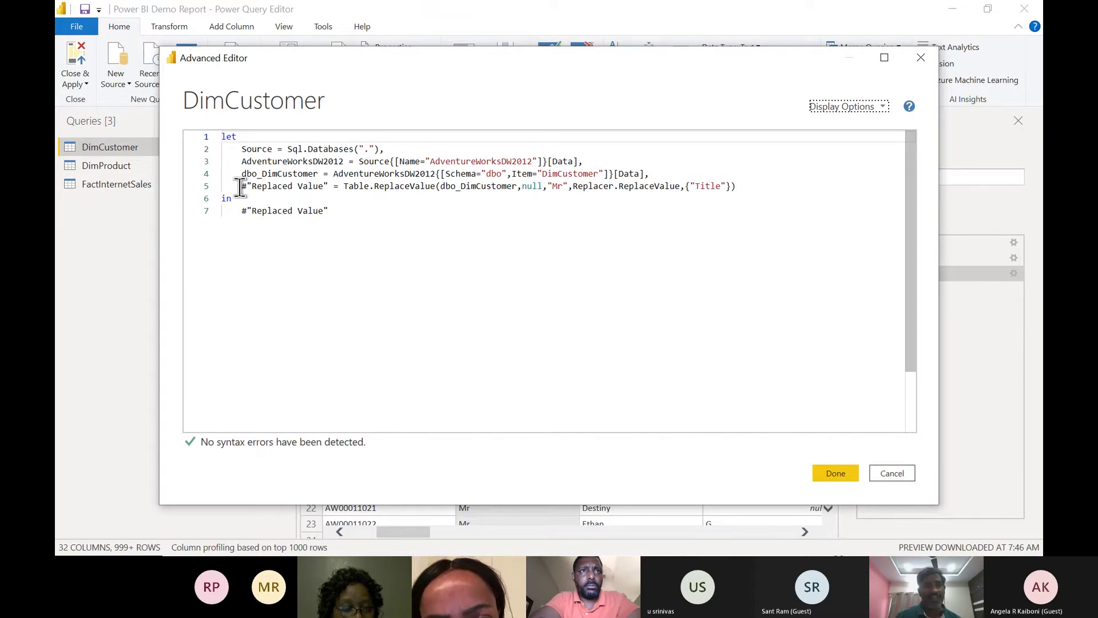
pyautogui.moveTo(242, 186); pyautogui.dragTo(738, 184)
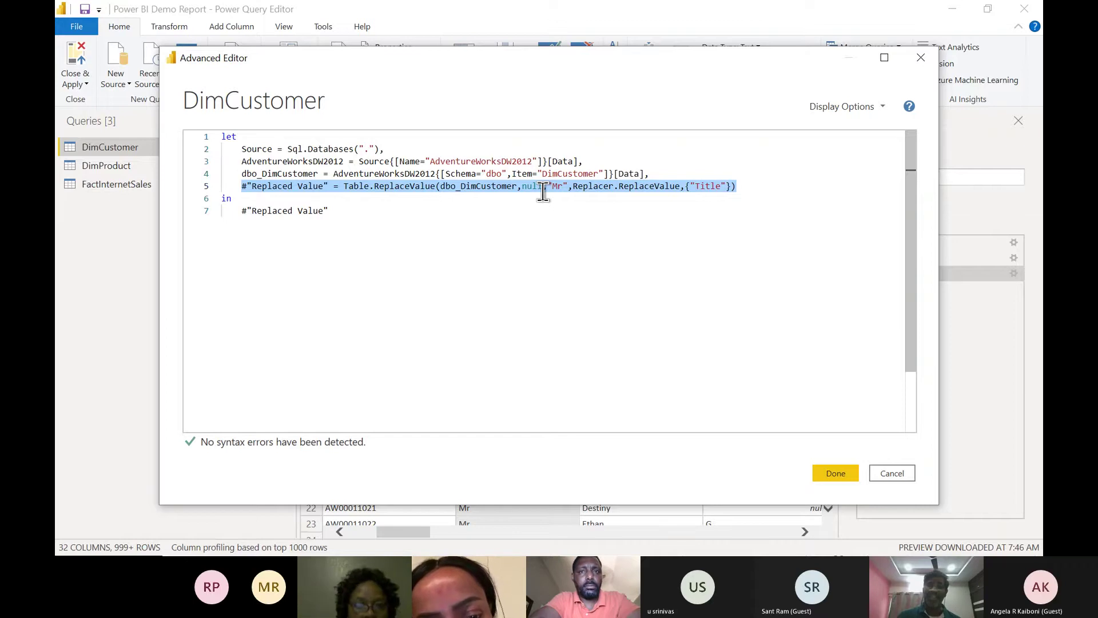
pyautogui.click(891, 474)
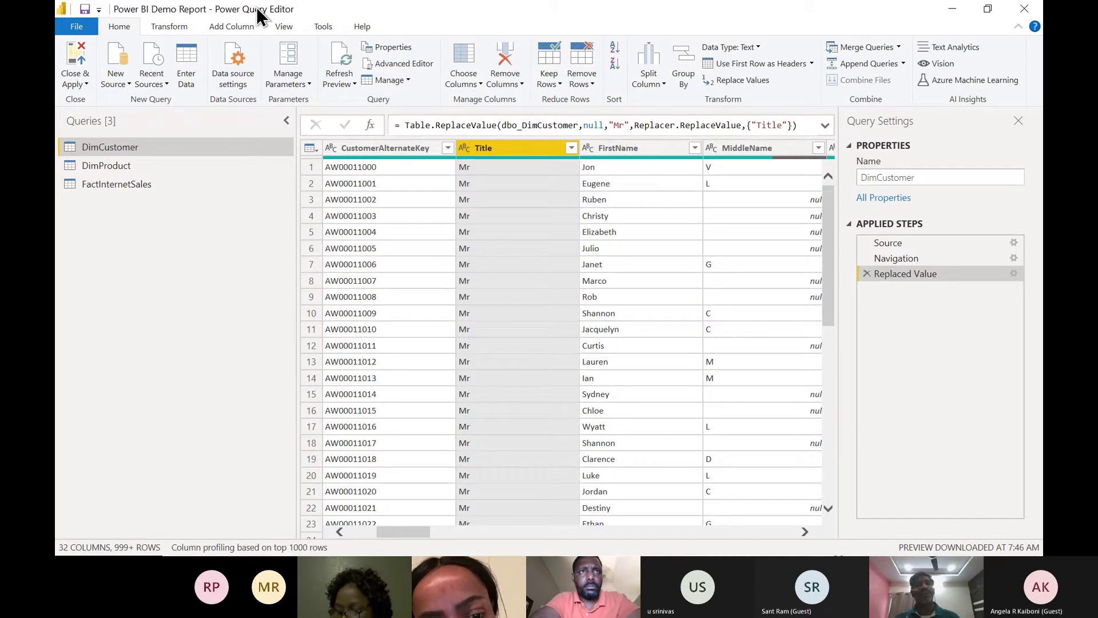
# - Switch to the README and review the M-Language section, highlighting its heading and the word Let in its first topic
pyautogui.hotkey('alt', 'Tab')
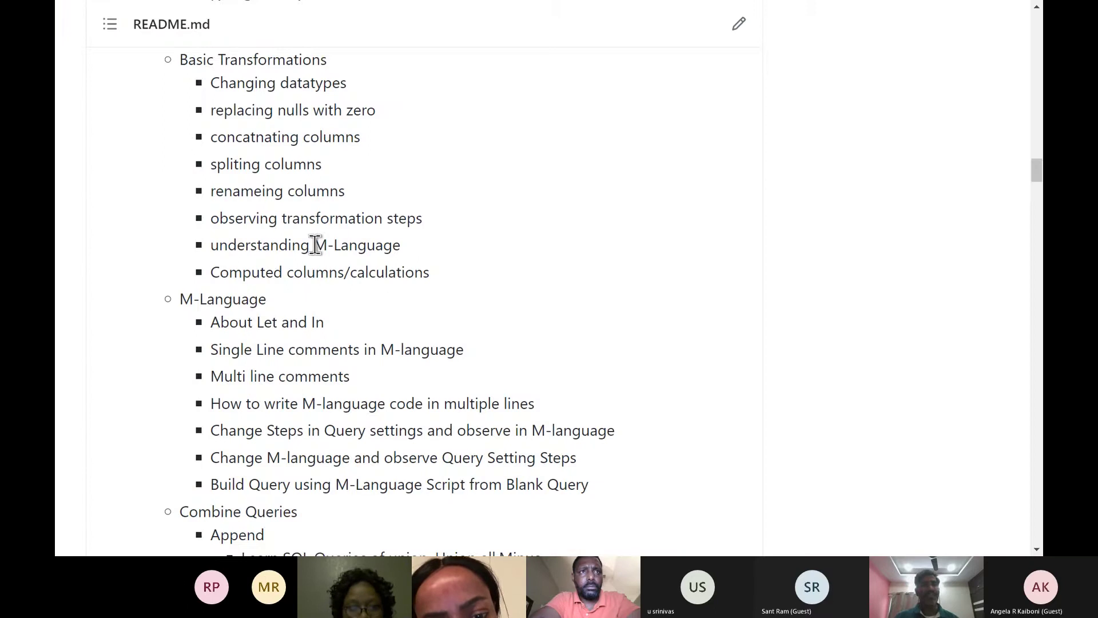
pyautogui.rightClick(406, 252)
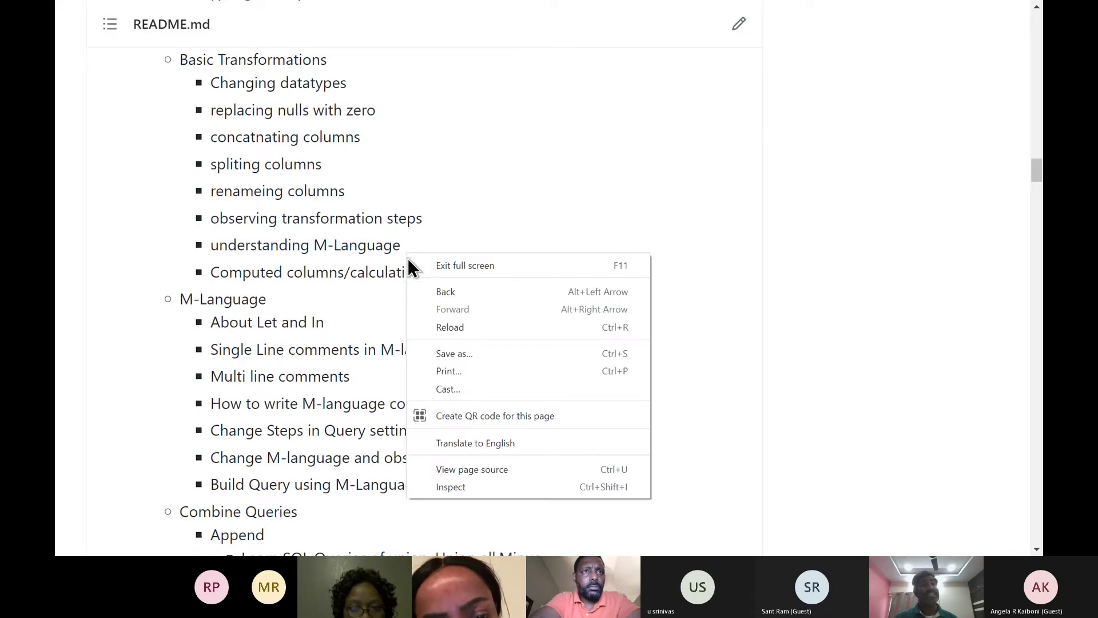
pyautogui.click(320, 365)
pyautogui.scroll(-2, 321, 365)
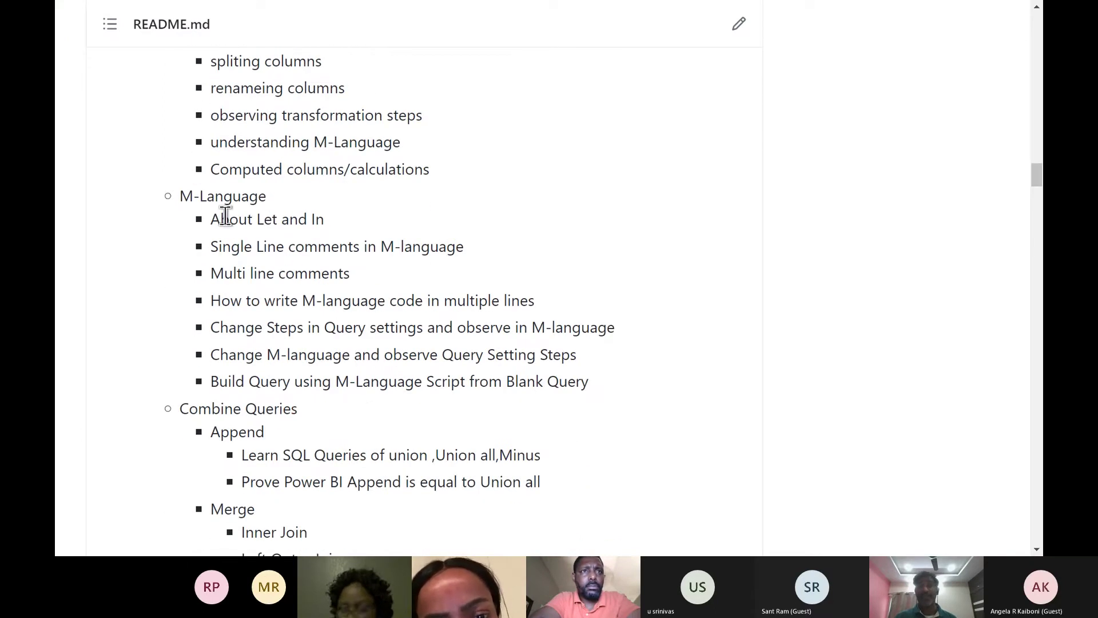
pyautogui.moveTo(182, 196); pyautogui.dragTo(276, 192)
pyautogui.click(277, 192)
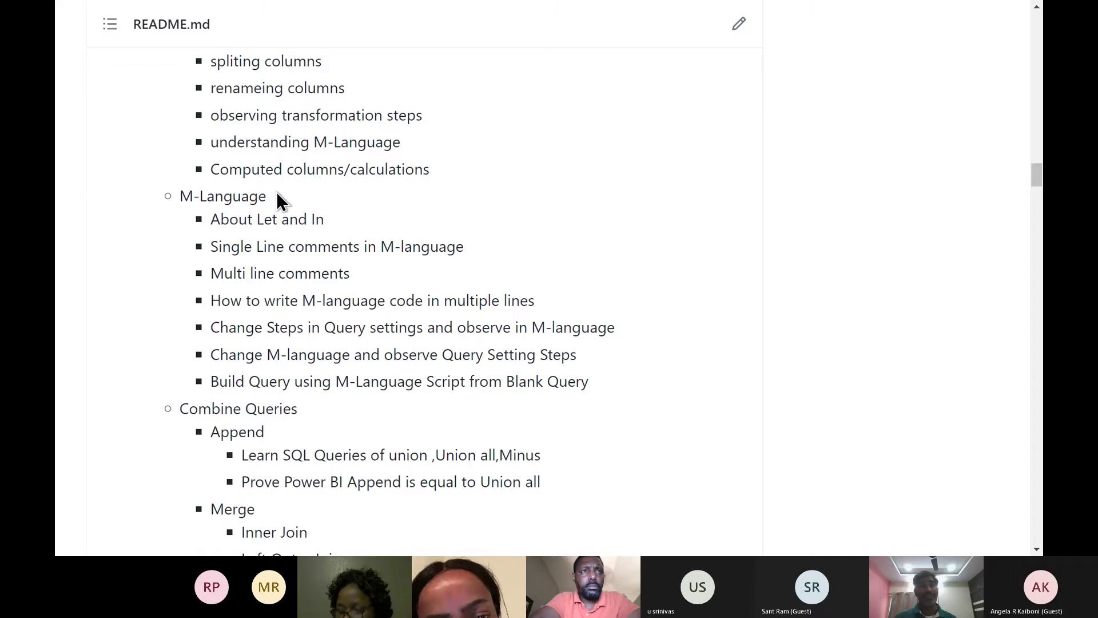
pyautogui.moveTo(179, 197); pyautogui.dragTo(259, 197)
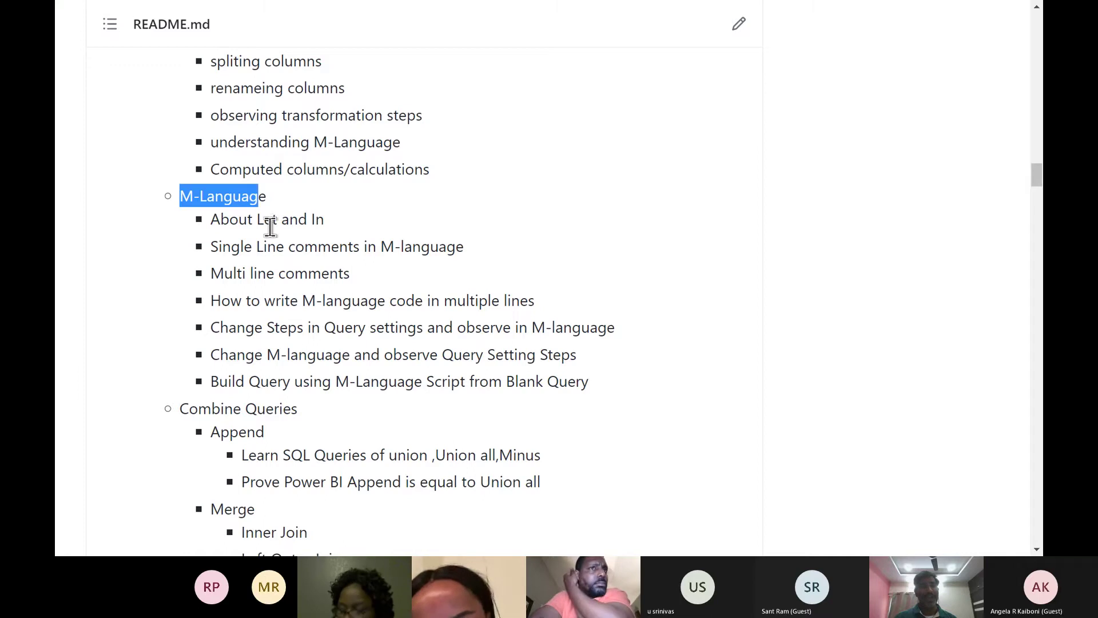
pyautogui.doubleClick(269, 223)
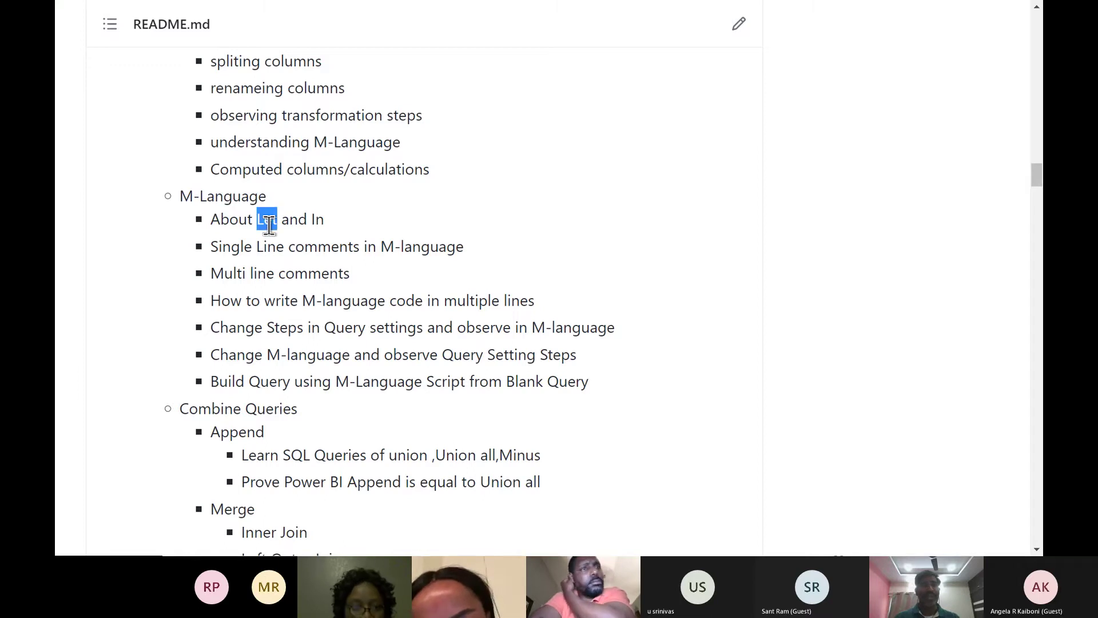
# - Switch to the Power Query Editor, reopen DimCustomer's M code in the Advanced Editor and highlight the let keyword
pyautogui.hotkey('alt', 'Tab')
pyautogui.click(416, 66)
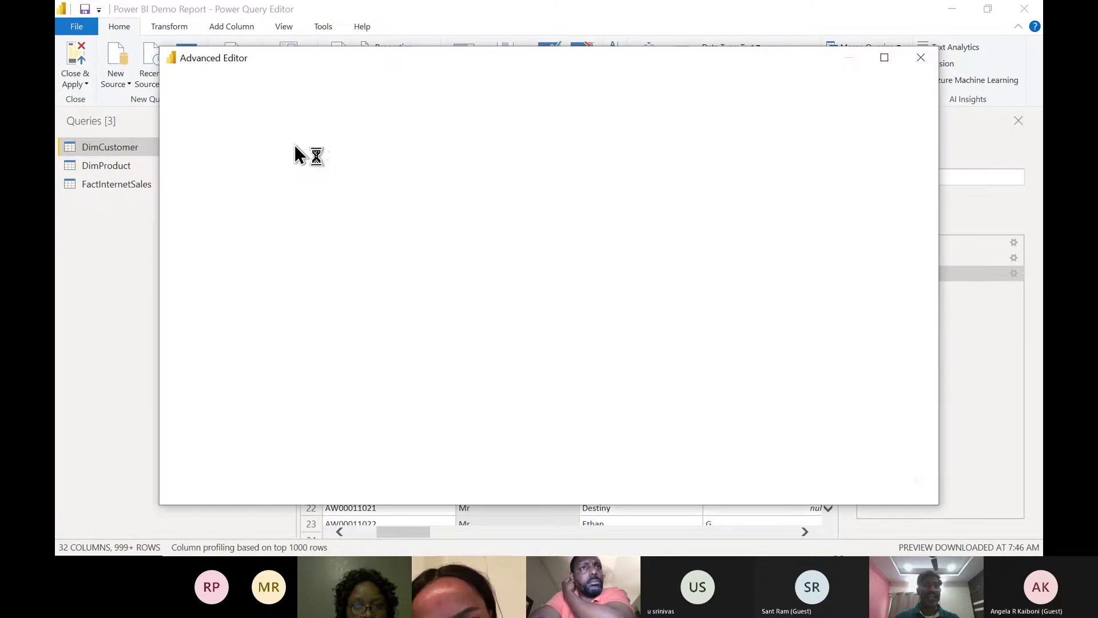
pyautogui.doubleClick(229, 137)
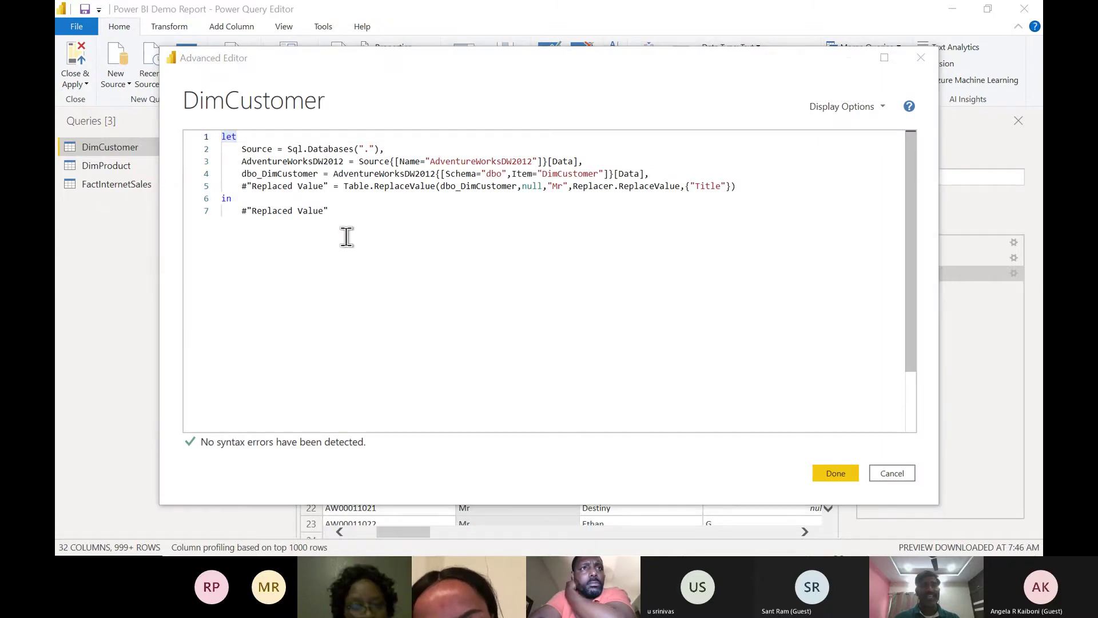
# - Highlight In in the README's "About Let and In" topic, locate the in keyword in DimCustomer's M code, and close the code without changes
pyautogui.hotkey('alt', 'Tab')
pyautogui.press('Tab')
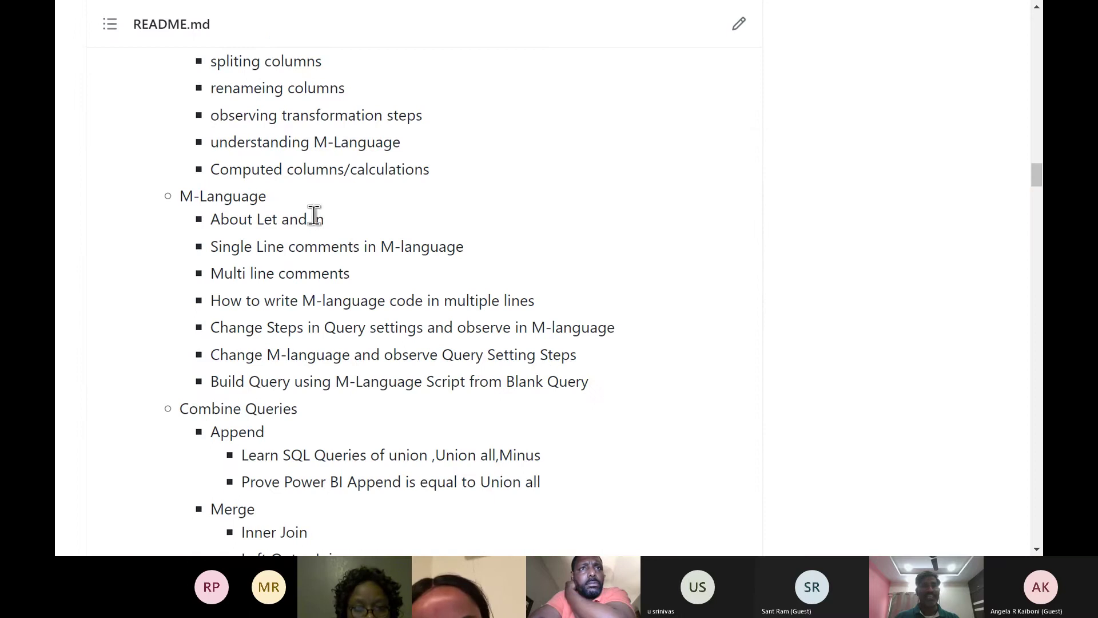
pyautogui.doubleClick(317, 219)
pyautogui.hotkey('alt', 'Tab')
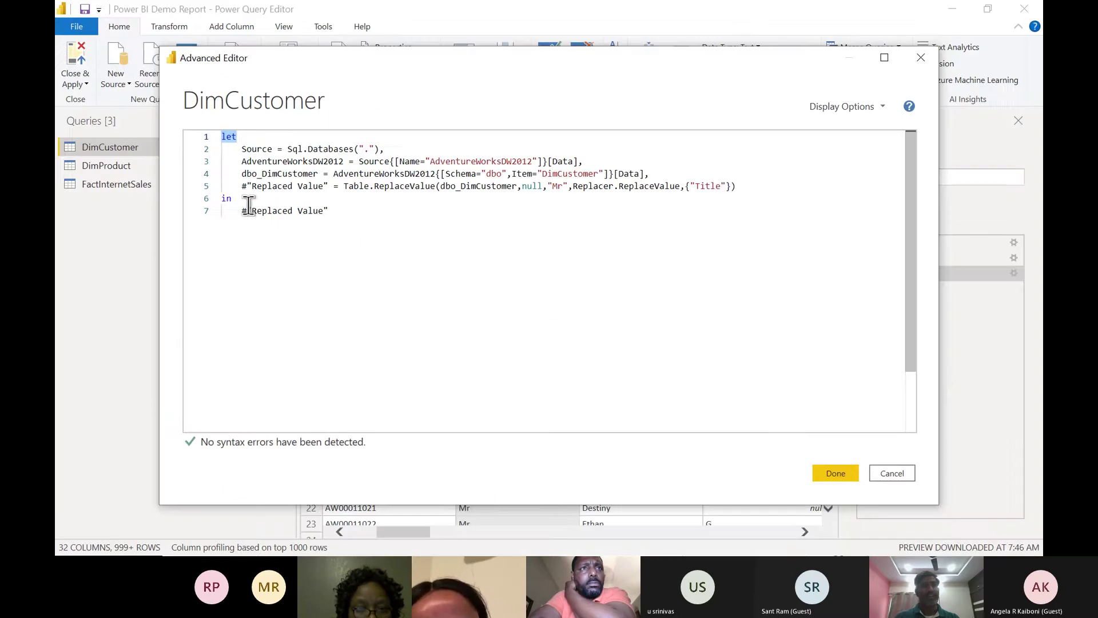
pyautogui.click(227, 199)
pyautogui.doubleClick(228, 198)
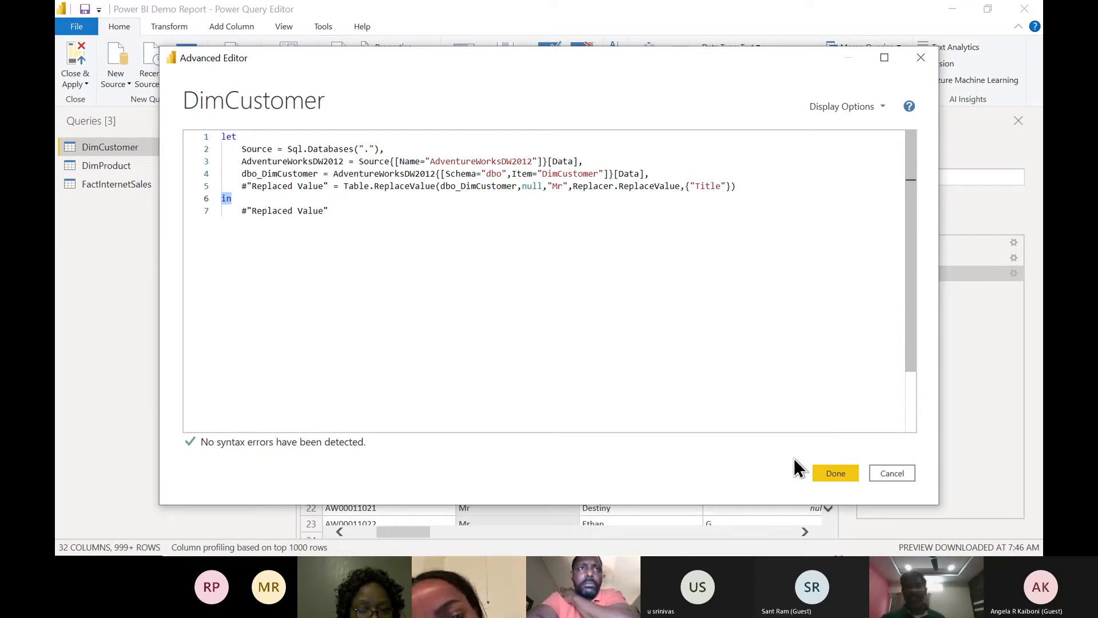
pyautogui.click(891, 473)
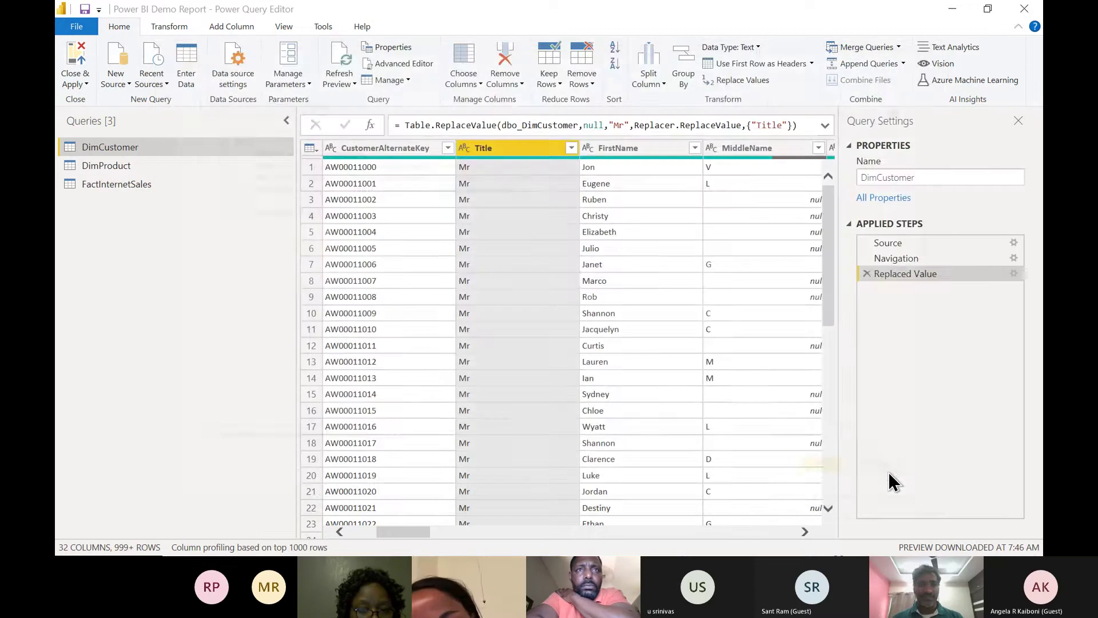
# - Go back to the README in the browser and point out the M-Language heading above its topics
pyautogui.hotkey('alt', 'Tab')
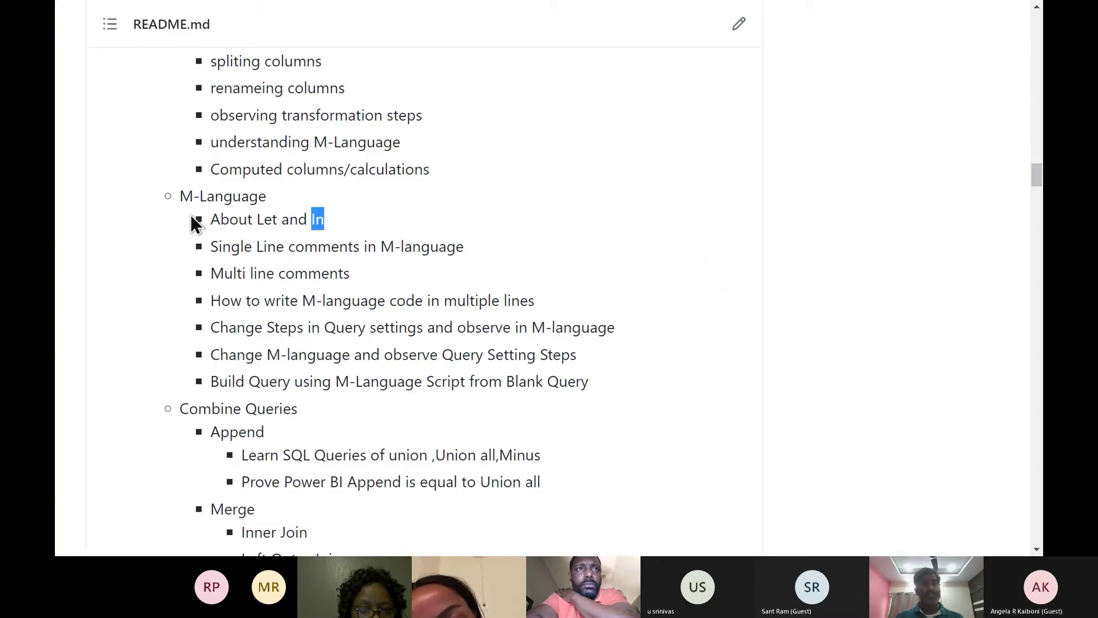
pyautogui.moveTo(184, 196); pyautogui.dragTo(264, 197)
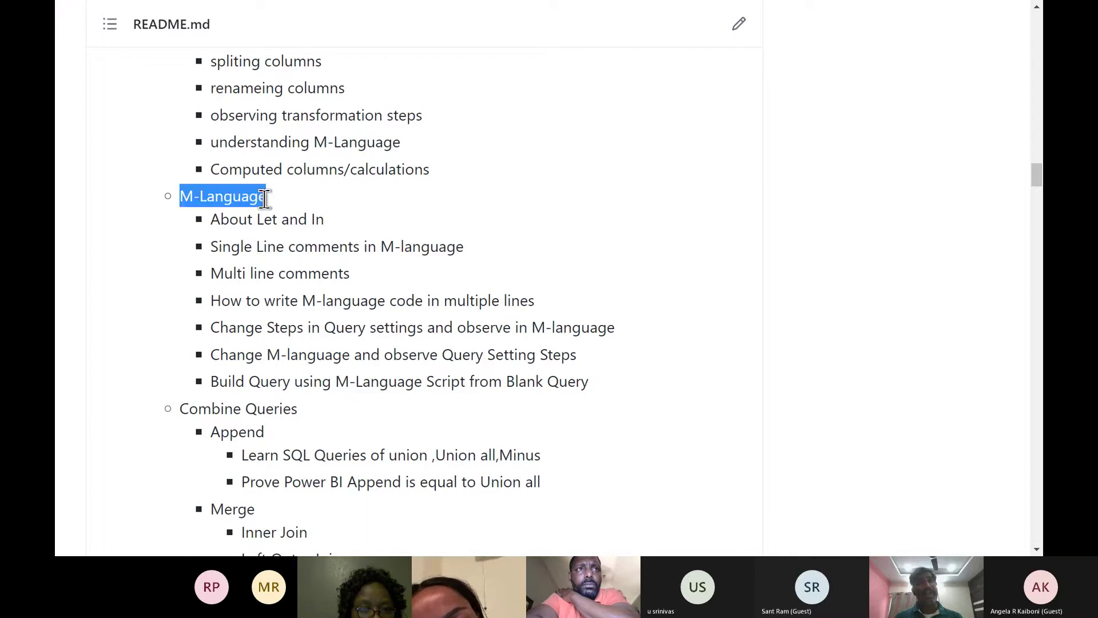
pyautogui.click(270, 200)
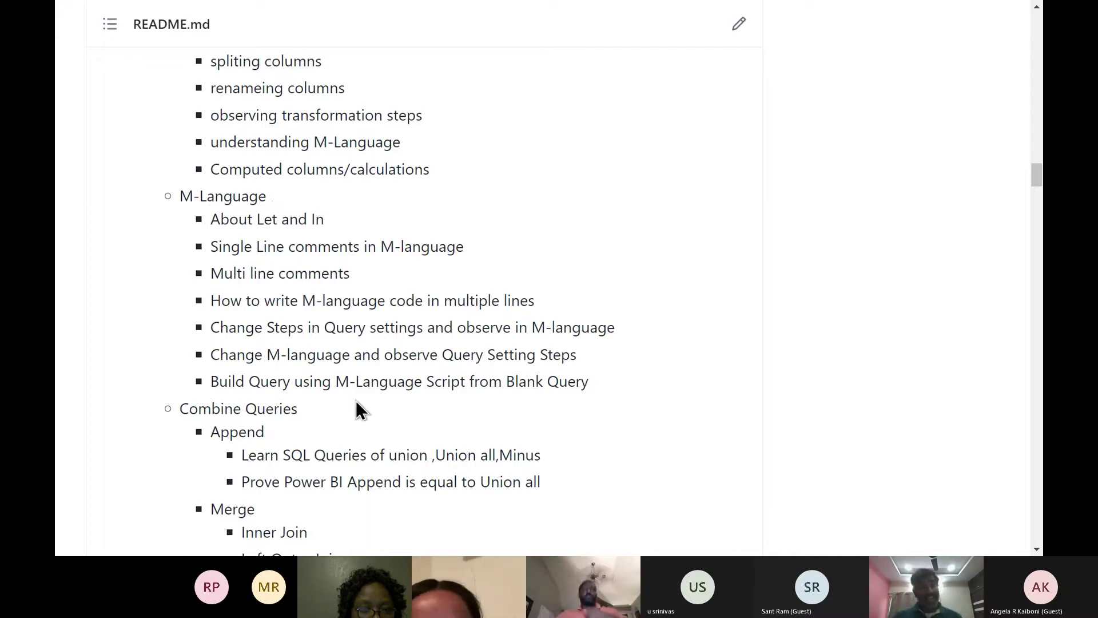
# - Highlight the README's Combine Queries section from its heading through the Append and Merge topics to Right Anti Join
pyautogui.scroll(-2, 355, 400)
pyautogui.scroll(-1, 355, 401)
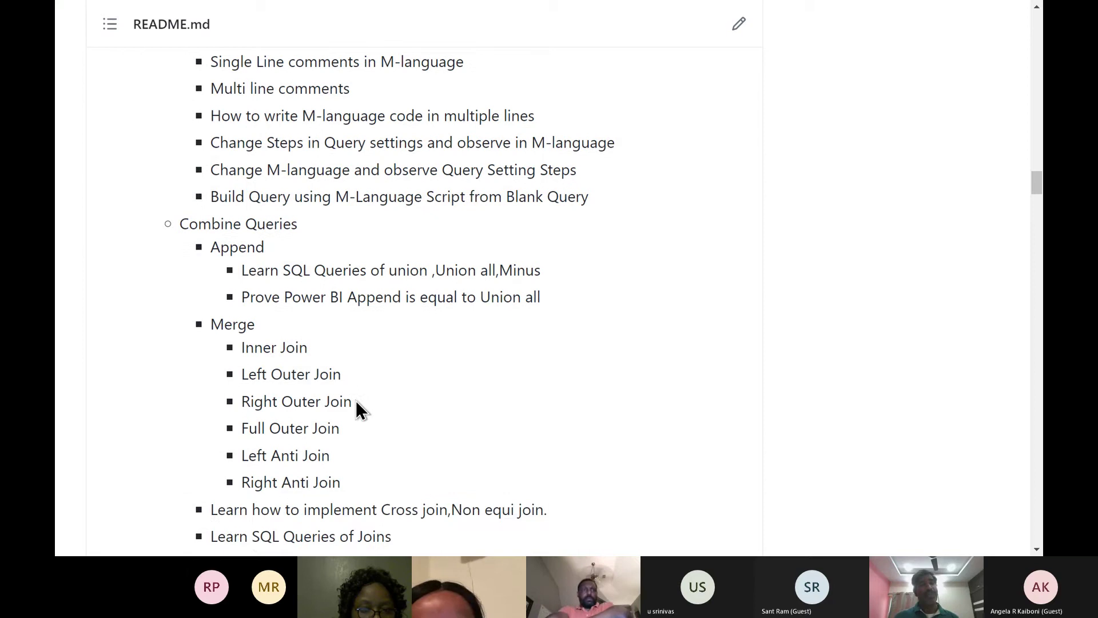
pyautogui.moveTo(179, 221); pyautogui.dragTo(347, 488)
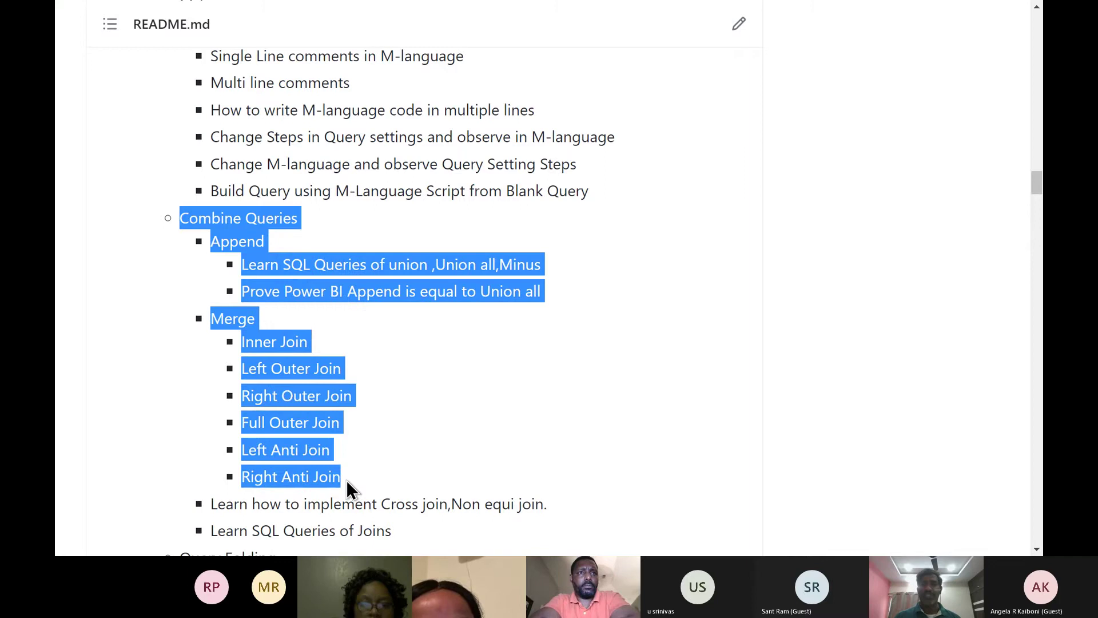
pyautogui.scroll(-1, 349, 488)
pyautogui.scroll(-1, 346, 482)
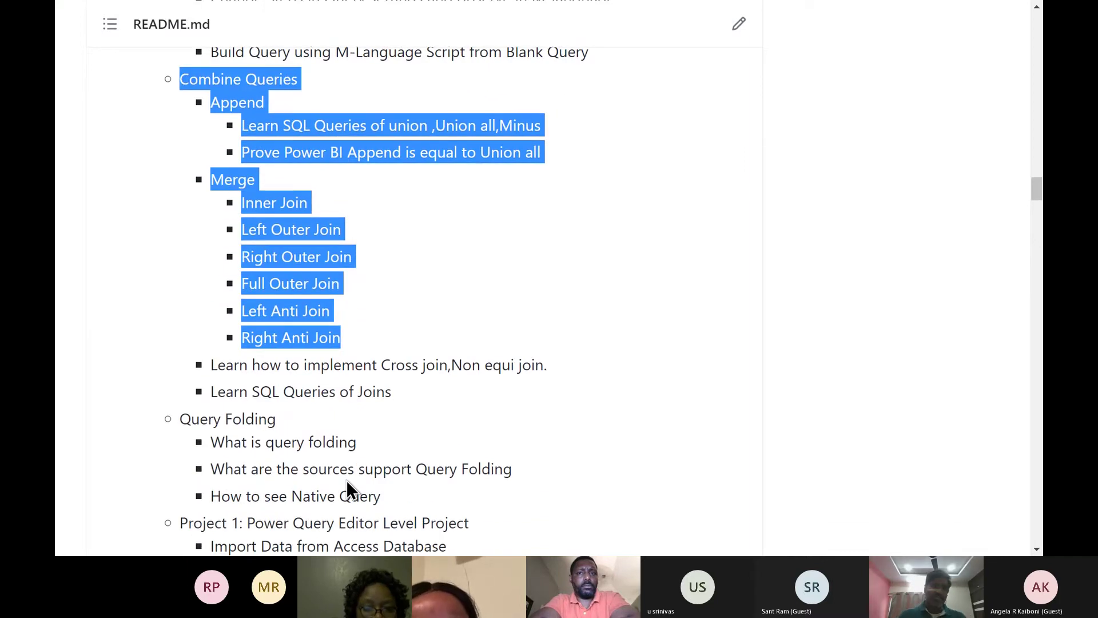
# - Switch to the Power Query Editor, start Merge Queries as New on DimCustomer, review the available join kinds, and cancel the merge
pyautogui.hotkey('alt', 'Tab')
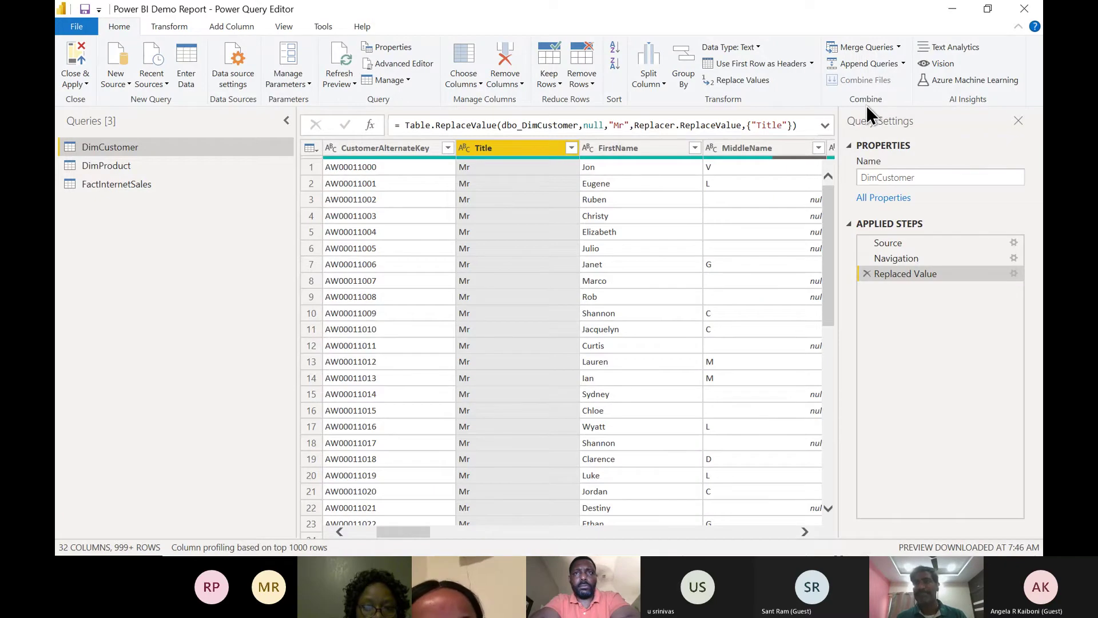
pyautogui.click(900, 50)
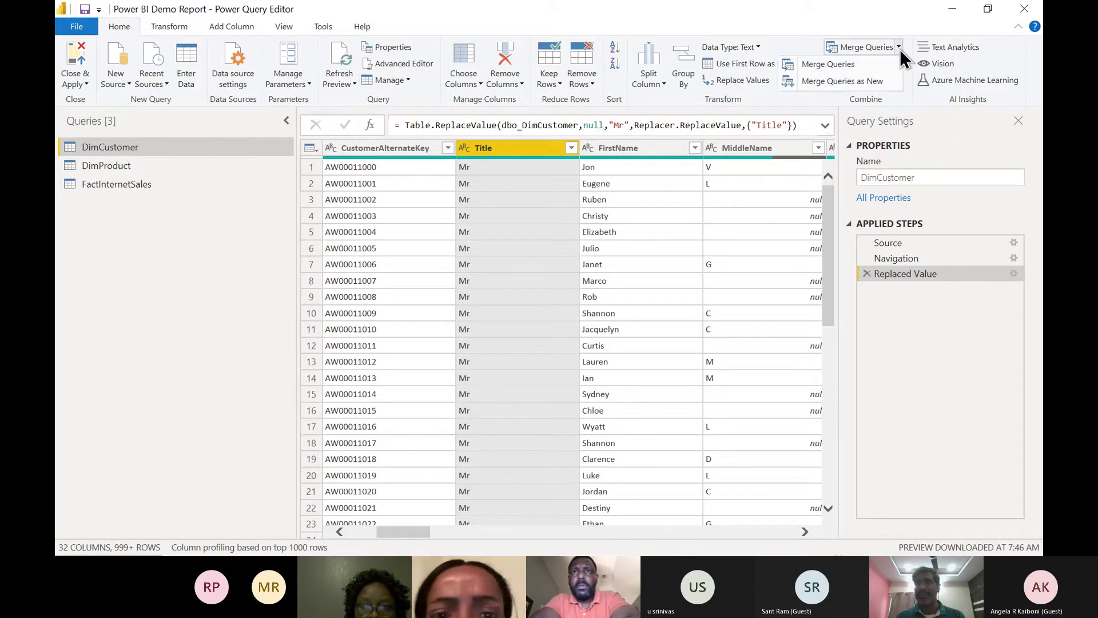
pyautogui.click(865, 81)
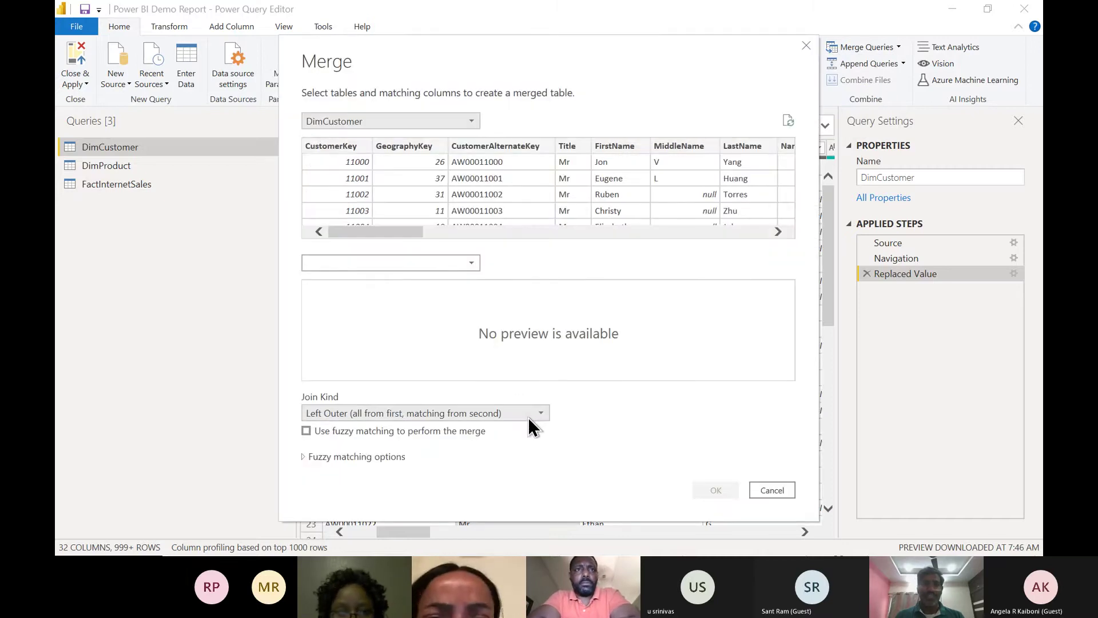
pyautogui.click(528, 416)
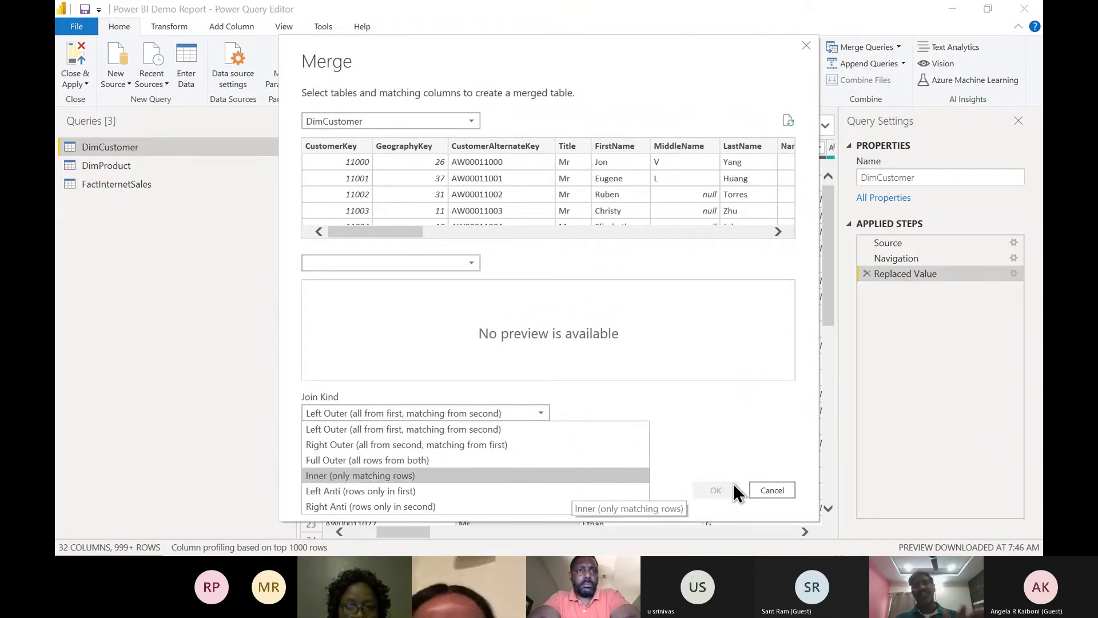
pyautogui.click(774, 490)
pyautogui.click(773, 491)
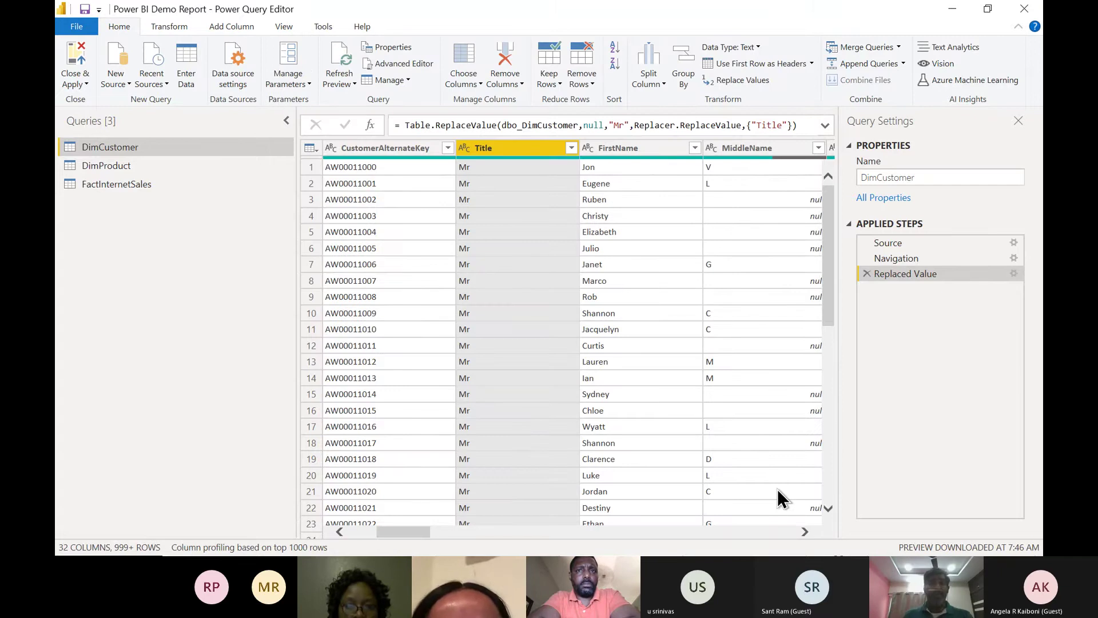
# - Go back to the README in the browser and highlight the Query Folding heading
pyautogui.hotkey('alt', 'Tab')
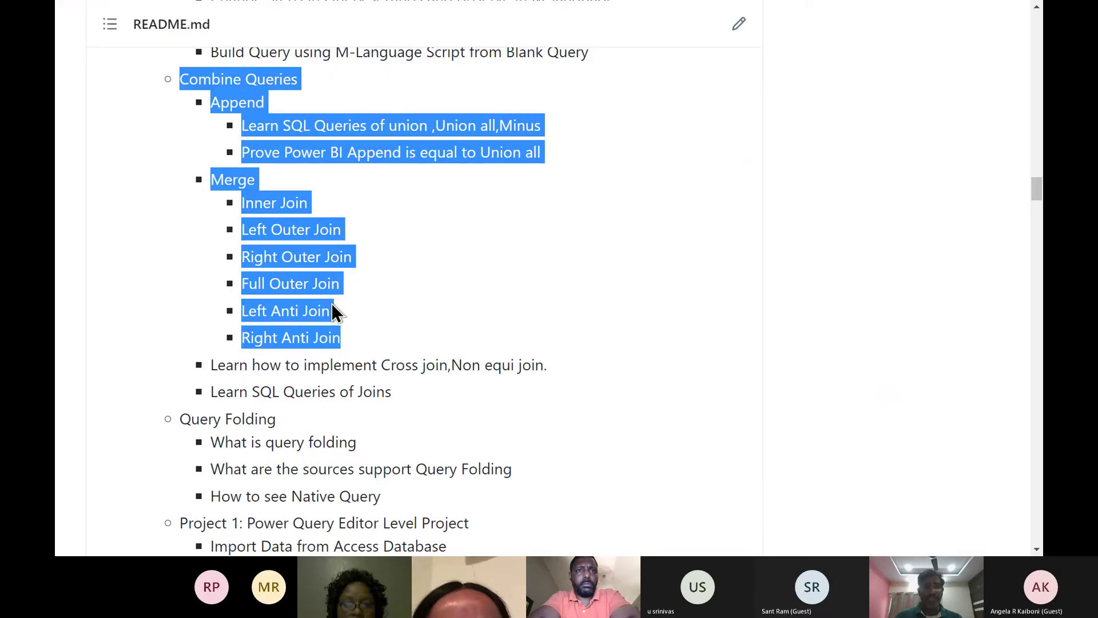
pyautogui.scroll(-1, 331, 303)
pyautogui.scroll(-1, 331, 303)
pyautogui.moveTo(179, 296); pyautogui.dragTo(276, 303)
pyautogui.click(277, 303)
pyautogui.tripleClick(277, 297)
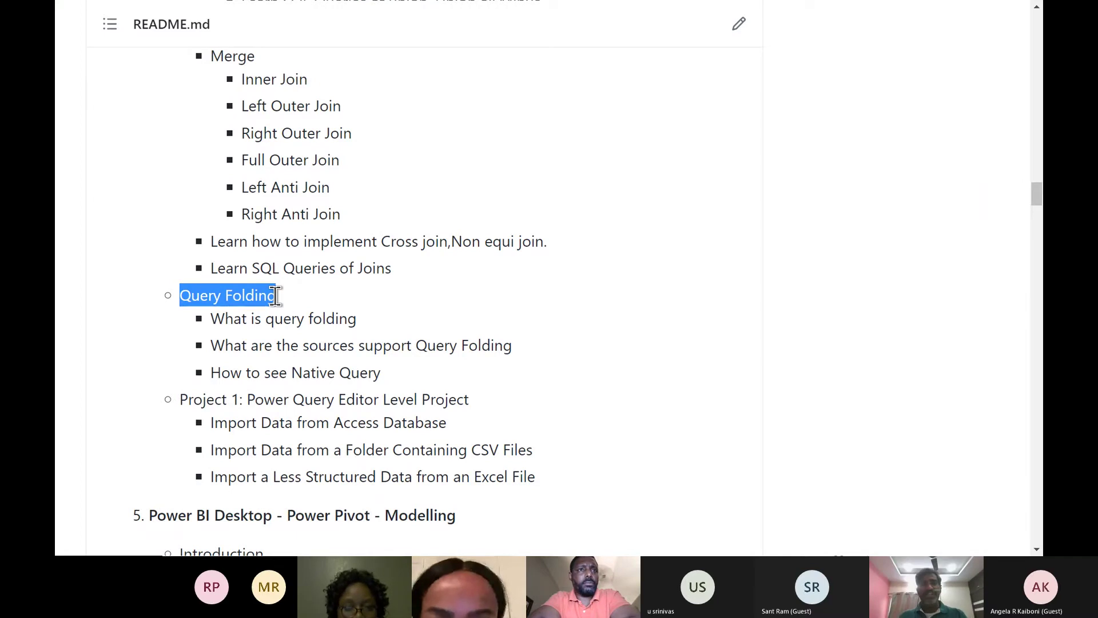
# - Switch to SQL Server Management Studio and view the FactInternetSales query with its results
pyautogui.hotkey('alt', 'Tab')
pyautogui.hotkey('alt', 'Tab')
pyautogui.hotkey('alt', 'Tab')
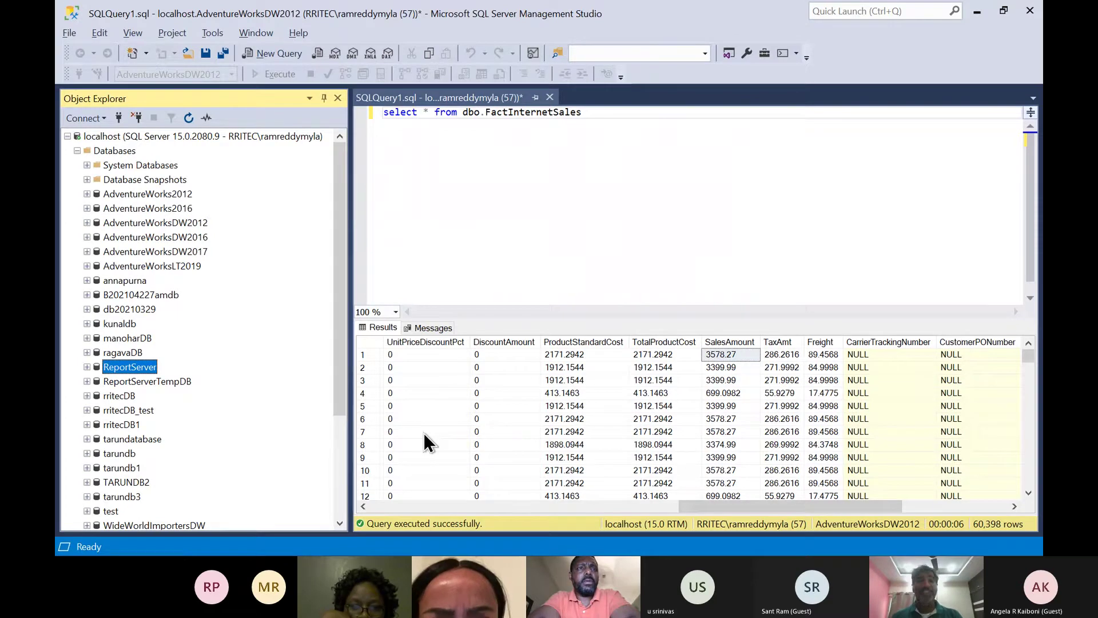
# - Switch to the Power Query Editor, view the native query of DimCustomer's Replaced Value step, highlight its Title case expression, and close it
pyautogui.hotkey('alt', 'Tab')
pyautogui.hotkey('alt', 'Tab')
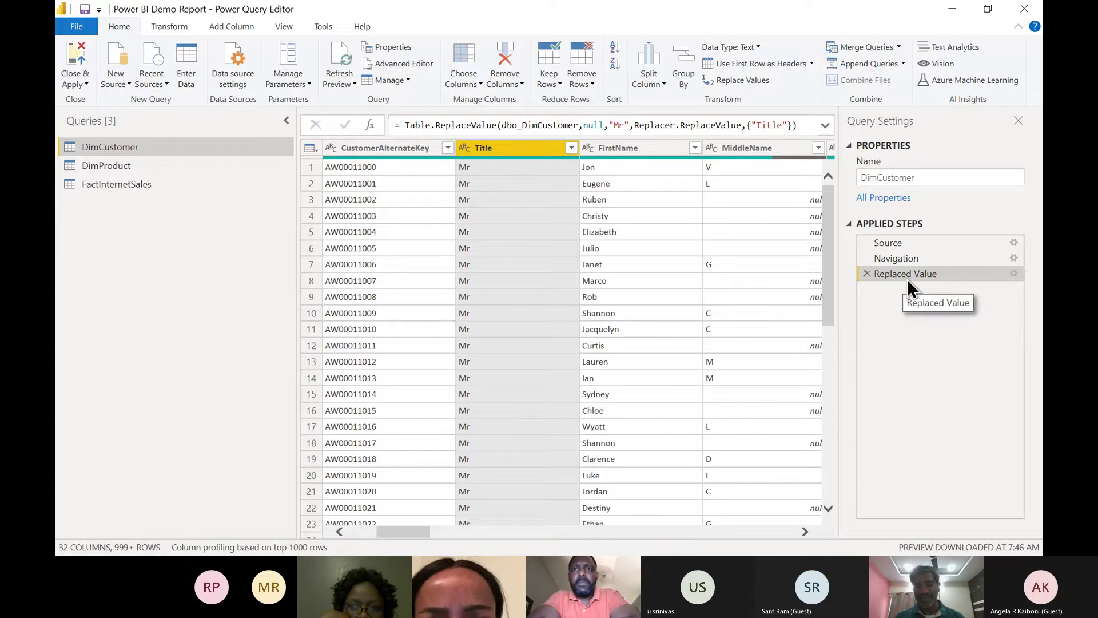
pyautogui.rightClick(907, 279)
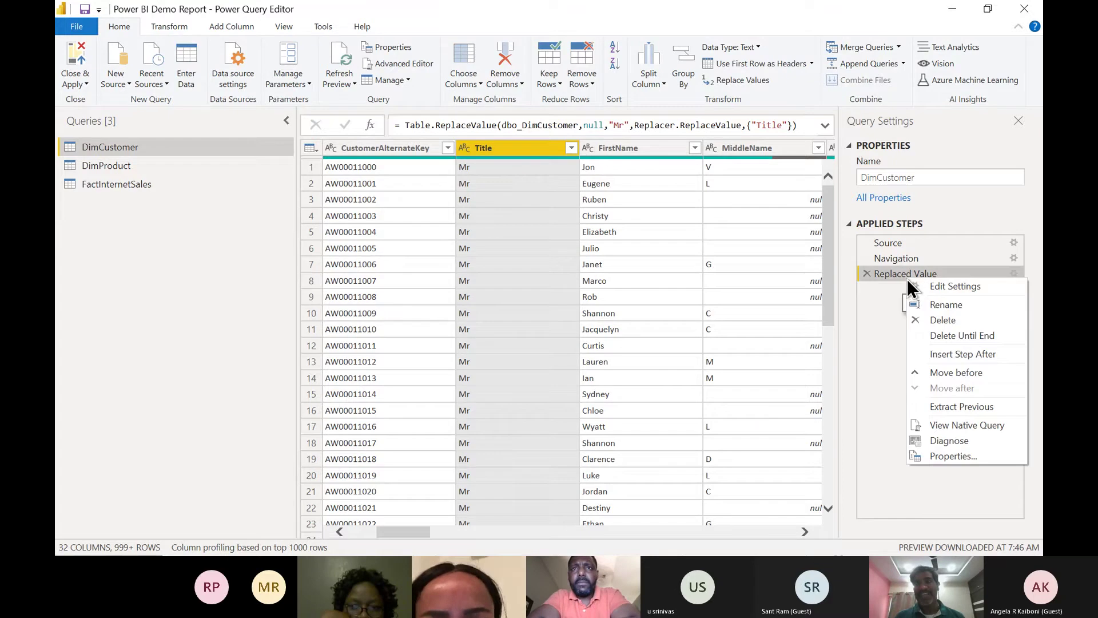
pyautogui.click(990, 427)
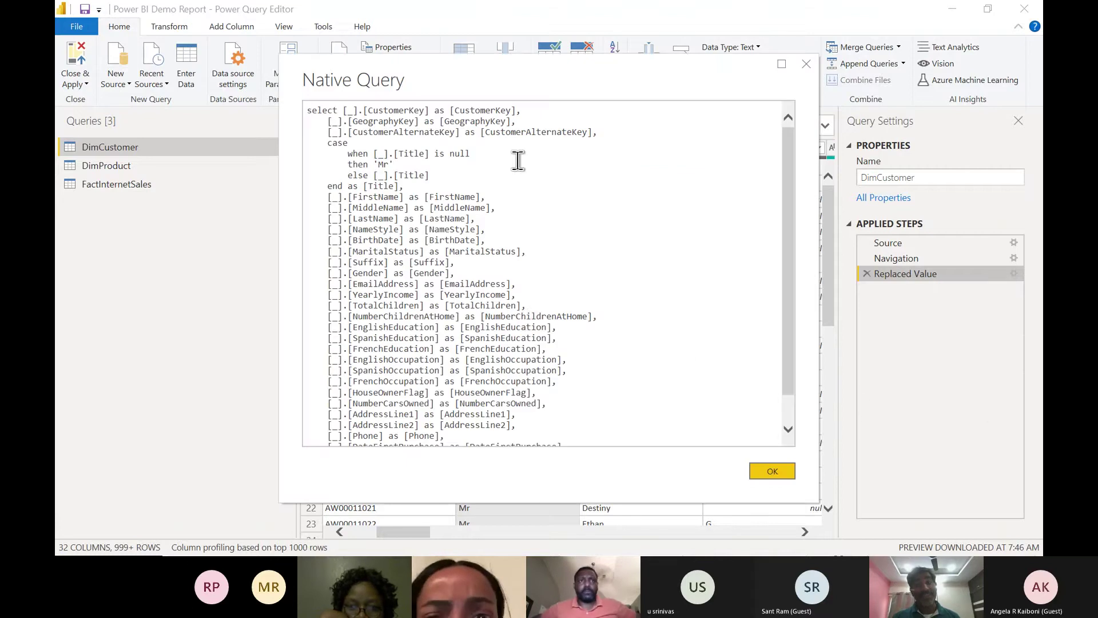
pyautogui.scroll(-1, 499, 308)
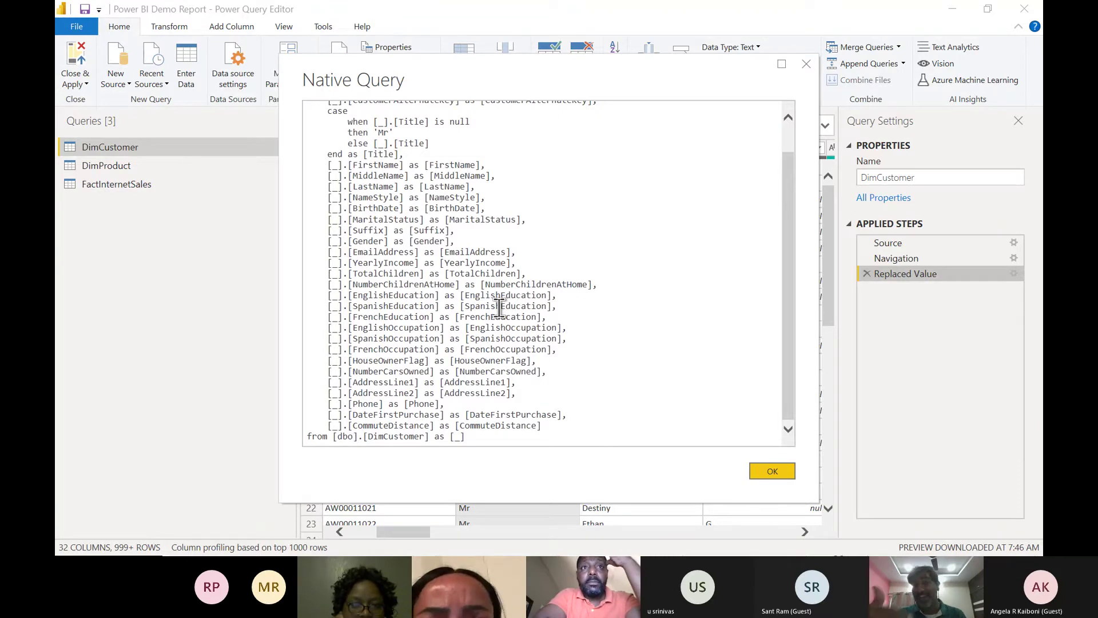
pyautogui.scroll(1, 501, 307)
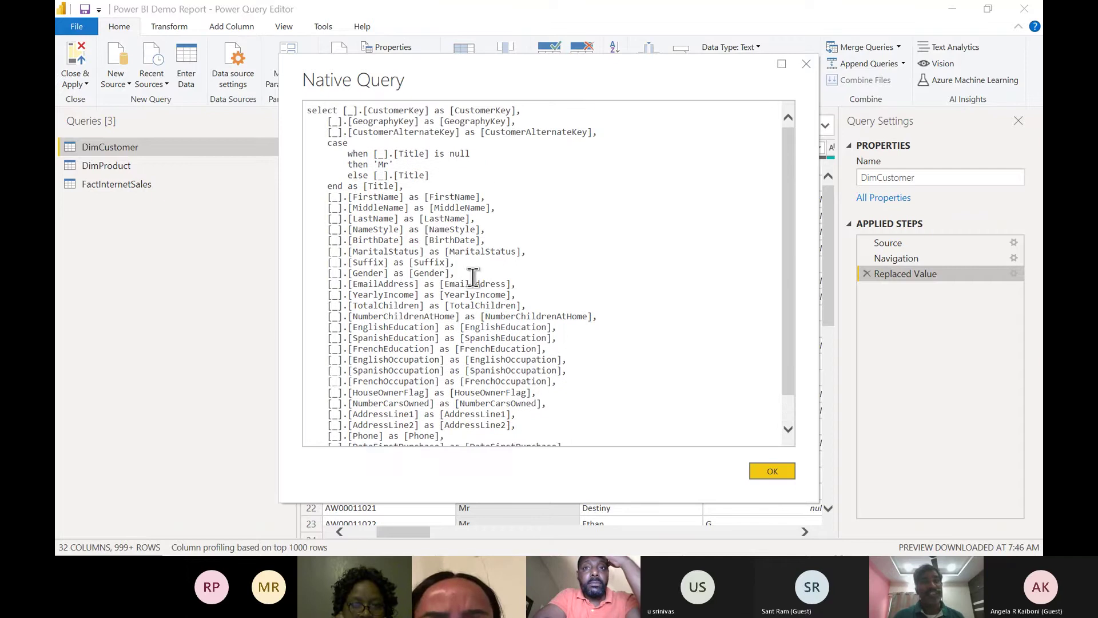
pyautogui.moveTo(327, 143); pyautogui.dragTo(413, 186)
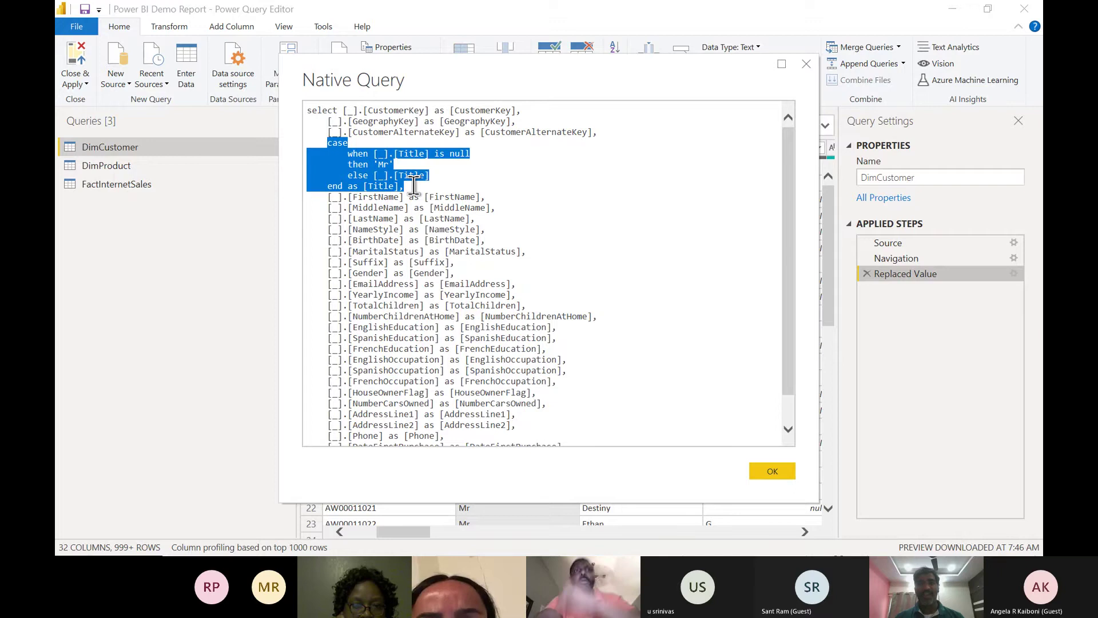
pyautogui.click(770, 472)
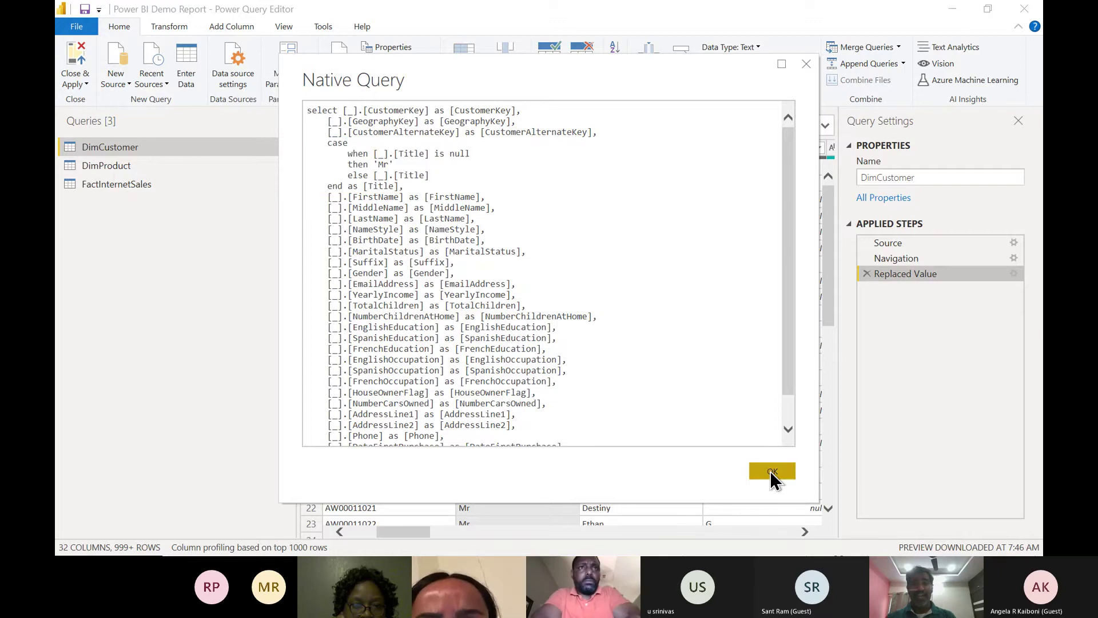
# - Return to the README and highlight the three Query Folding topics, followed by the Project 1: Power Query Editor Level Project section
pyautogui.hotkey('alt', 'Tab')
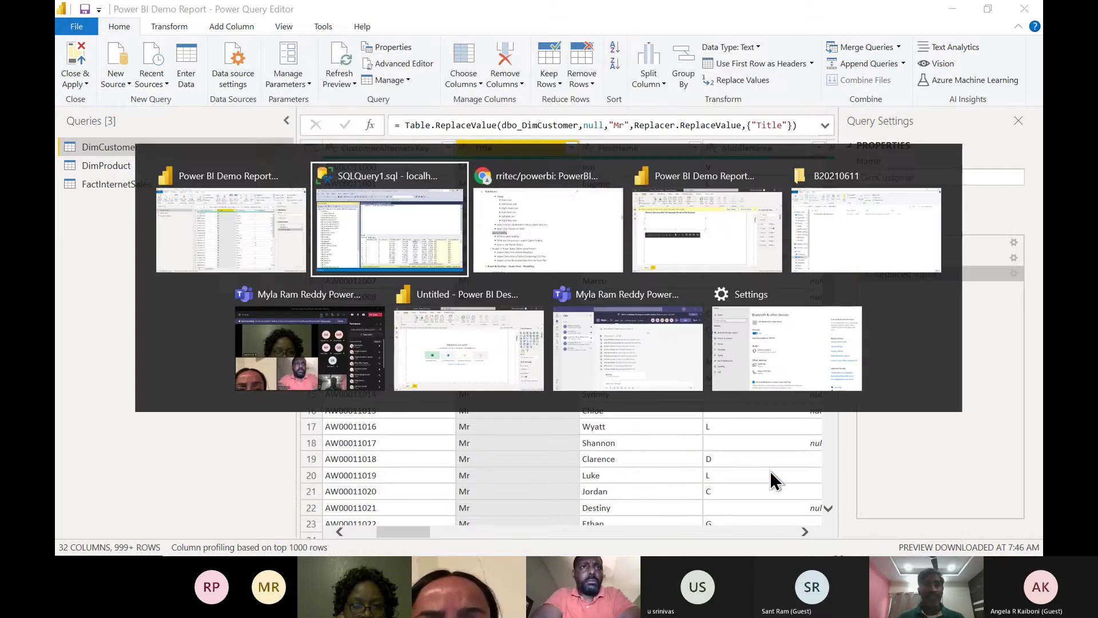
pyautogui.hotkey('alt', 'Tab')
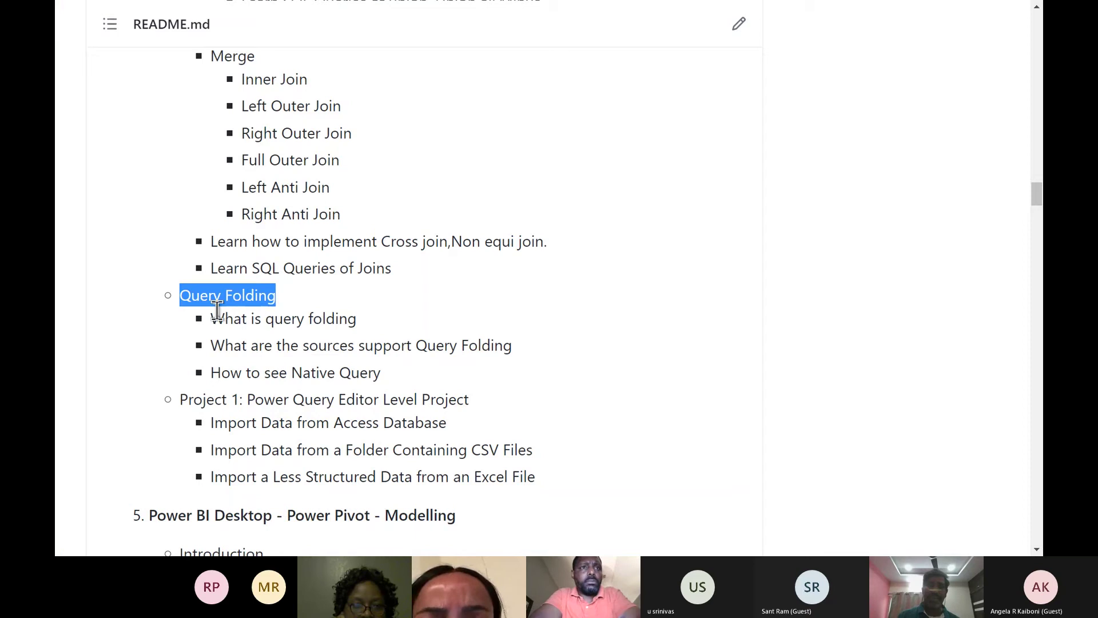
pyautogui.moveTo(215, 313); pyautogui.dragTo(487, 367)
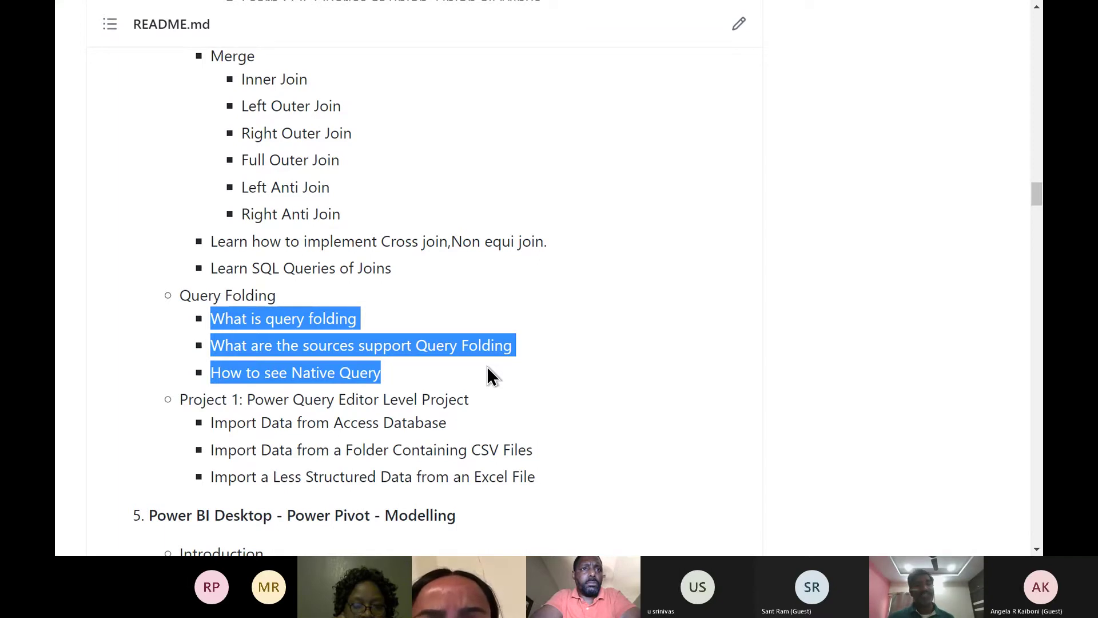
pyautogui.scroll(-1, 486, 366)
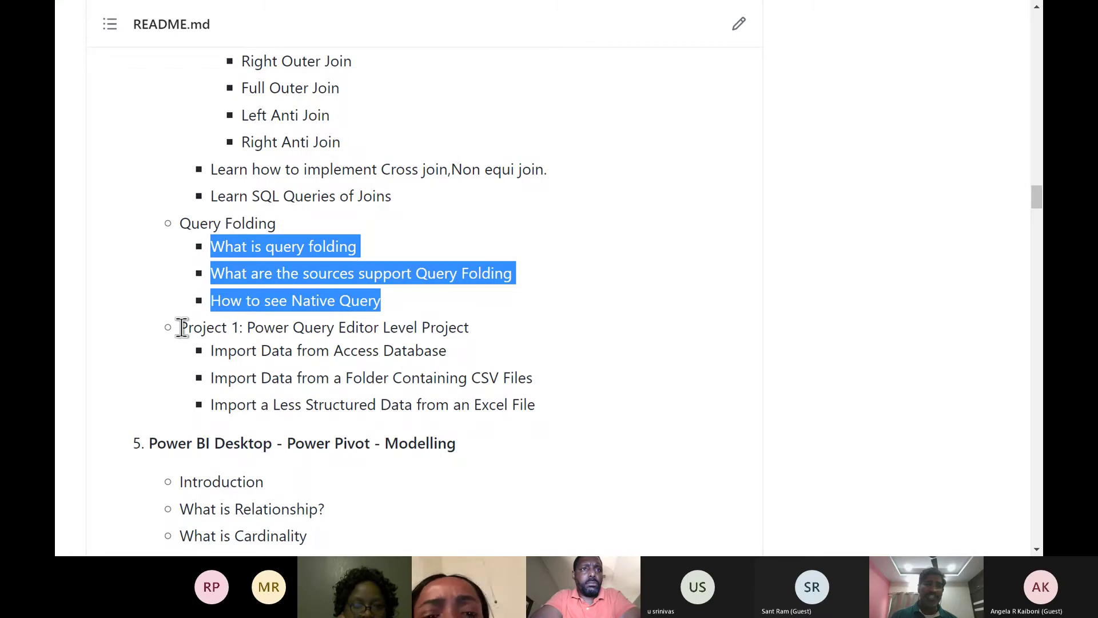
pyautogui.moveTo(180, 327); pyautogui.dragTo(541, 393)
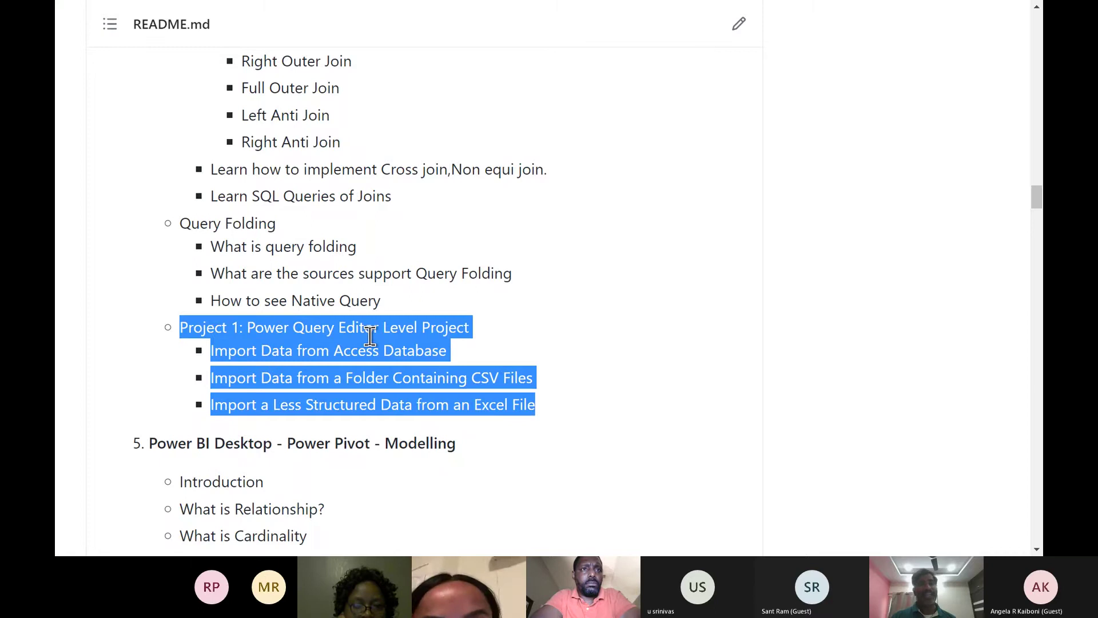
# - Go back up the README to the architecture diagram and point out the Power Query stage
pyautogui.scroll(15, 370, 336)
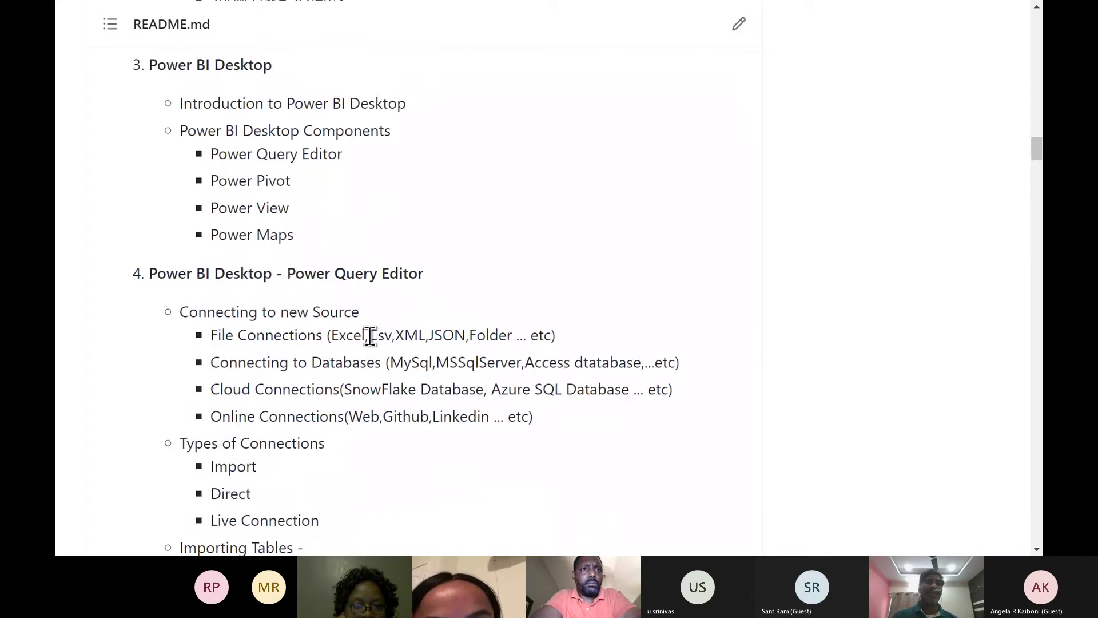
pyautogui.scroll(10, 370, 336)
pyautogui.scroll(-6, 367, 336)
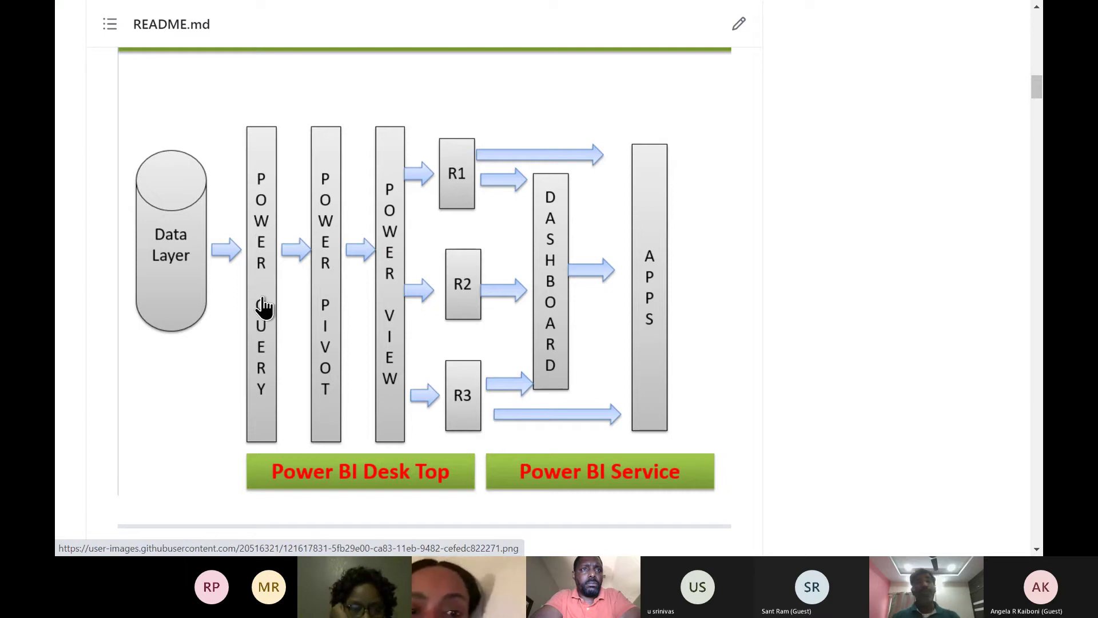
# - Switch to the Power Query Editor, close it and apply the query changes, and bring the demo report forward in Power BI Desktop
pyautogui.hotkey('alt', 'Tab')
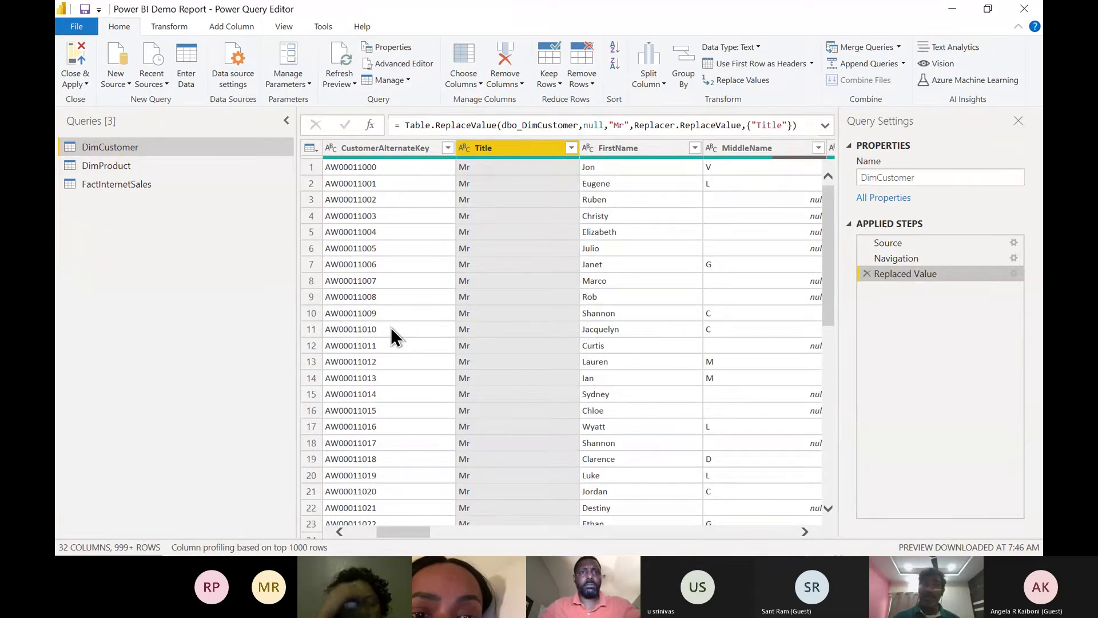
pyautogui.click(87, 85)
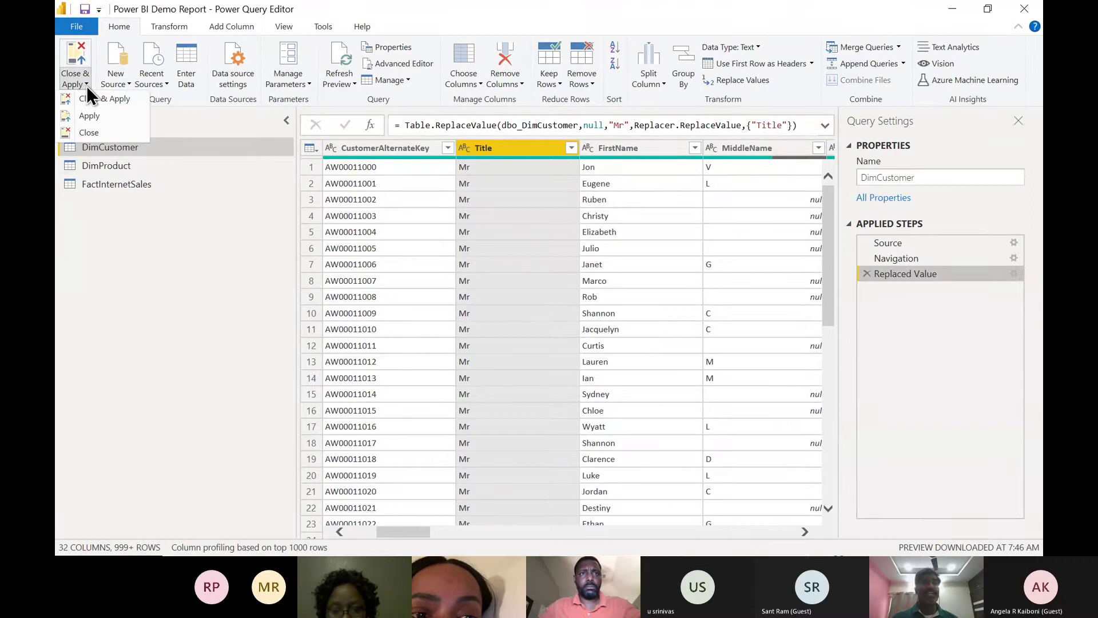
pyautogui.click(113, 101)
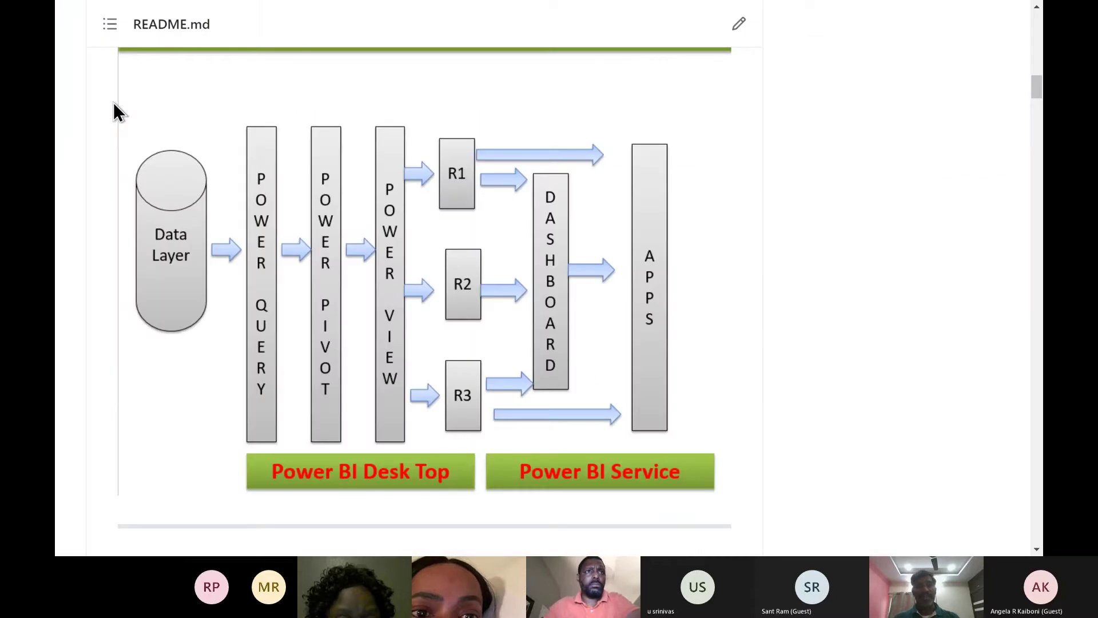
pyautogui.hotkey('alt', 'Tab')
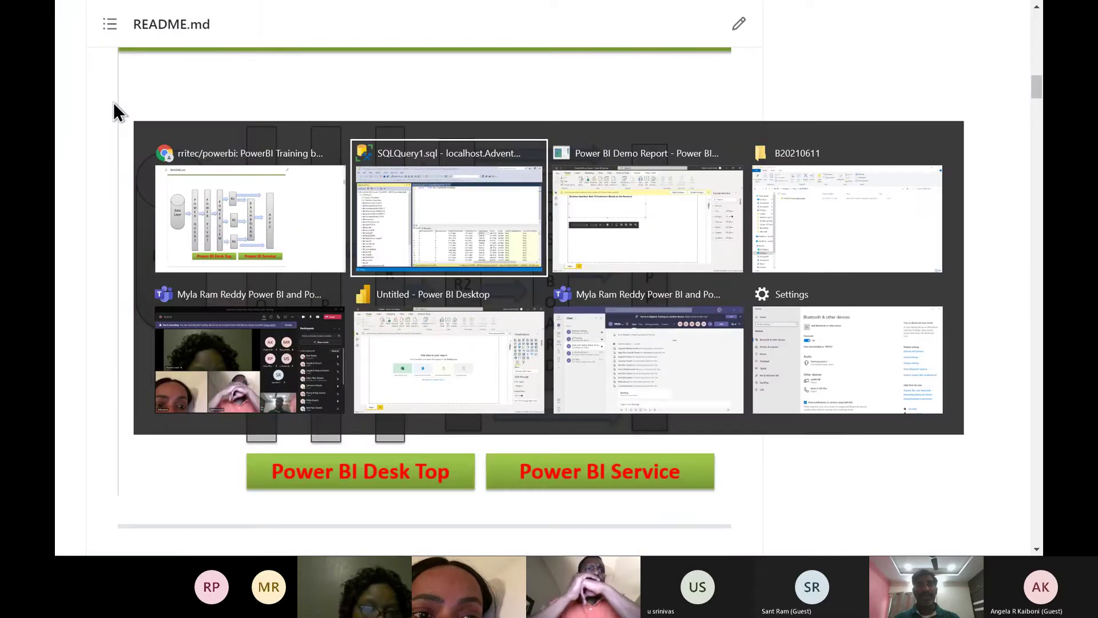
pyautogui.hotkey('alt', 'Tab')
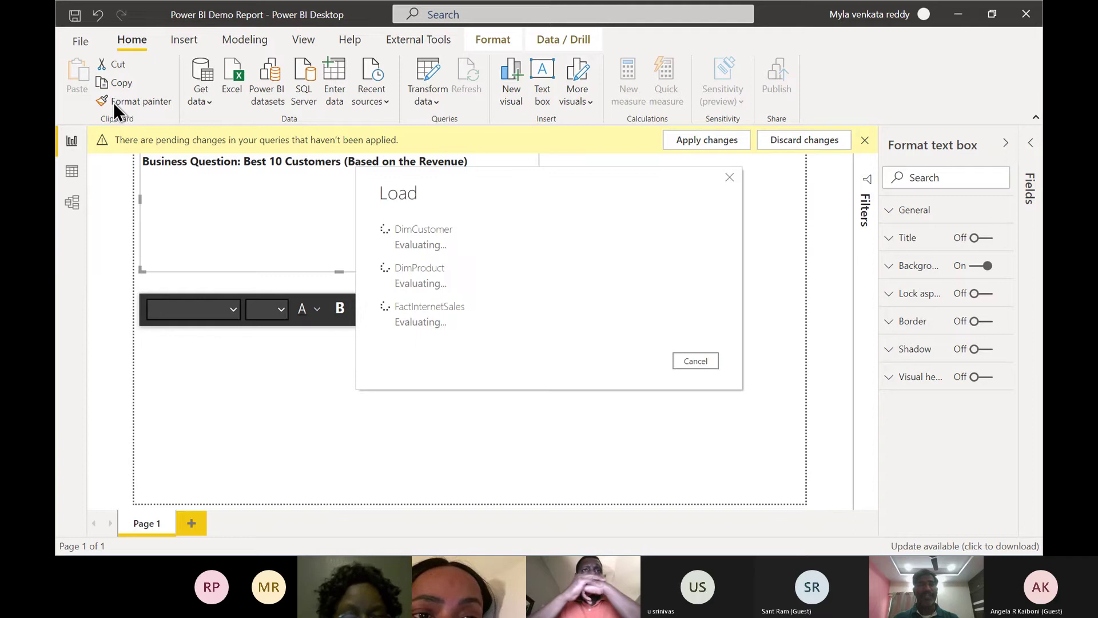
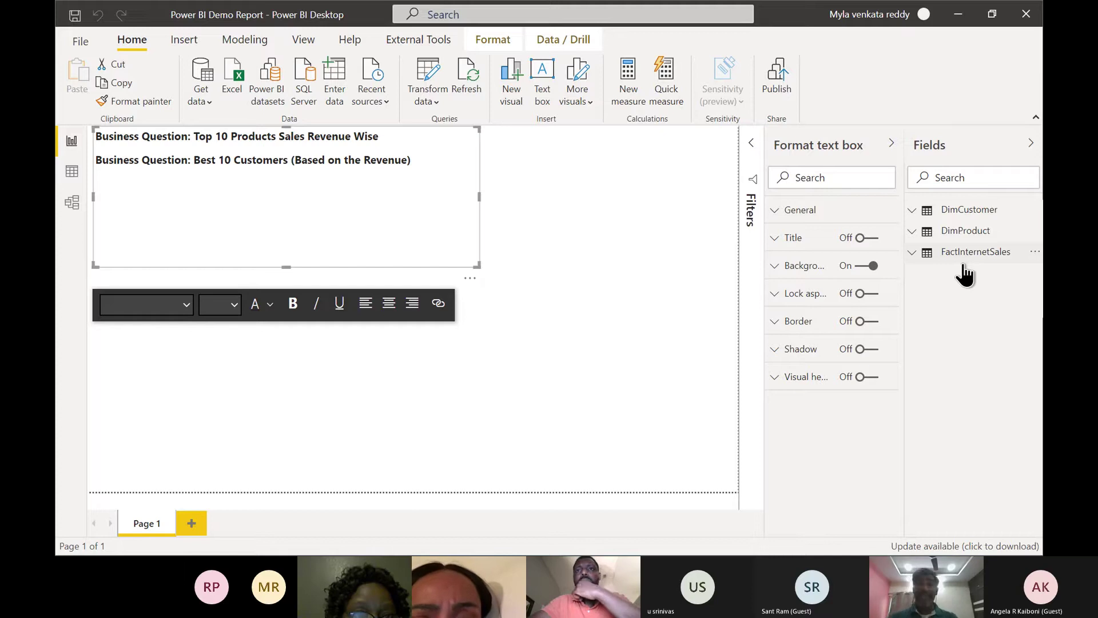
# - Switch to the README and highlight Modelling in the section 5 heading, Power BI Desktop - Power Pivot - Modelling
pyautogui.hotkey('alt', 'Tab')
pyautogui.scroll(-6, 564, 387)
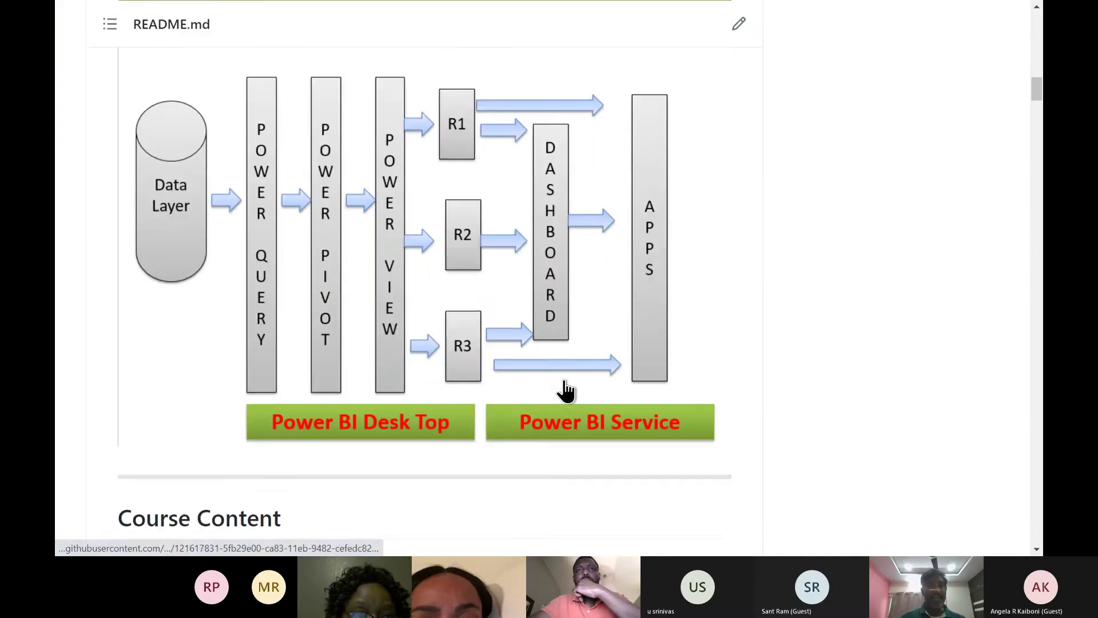
pyautogui.scroll(-20, 565, 391)
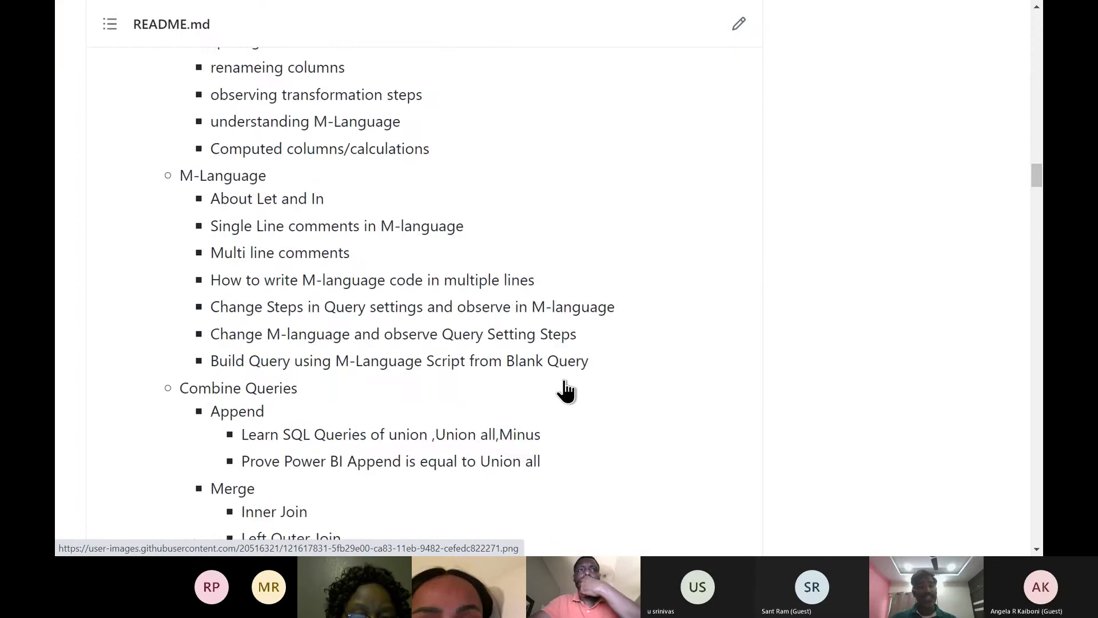
pyautogui.tripleClick(564, 391)
pyautogui.scroll(-6, 565, 390)
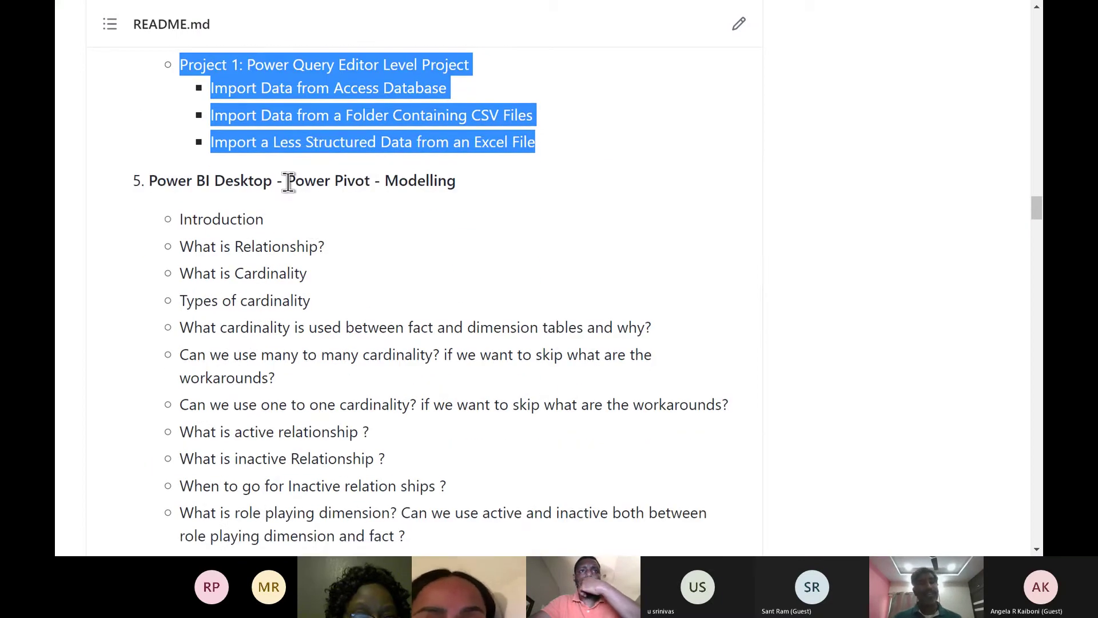
pyautogui.moveTo(288, 182); pyautogui.dragTo(447, 177)
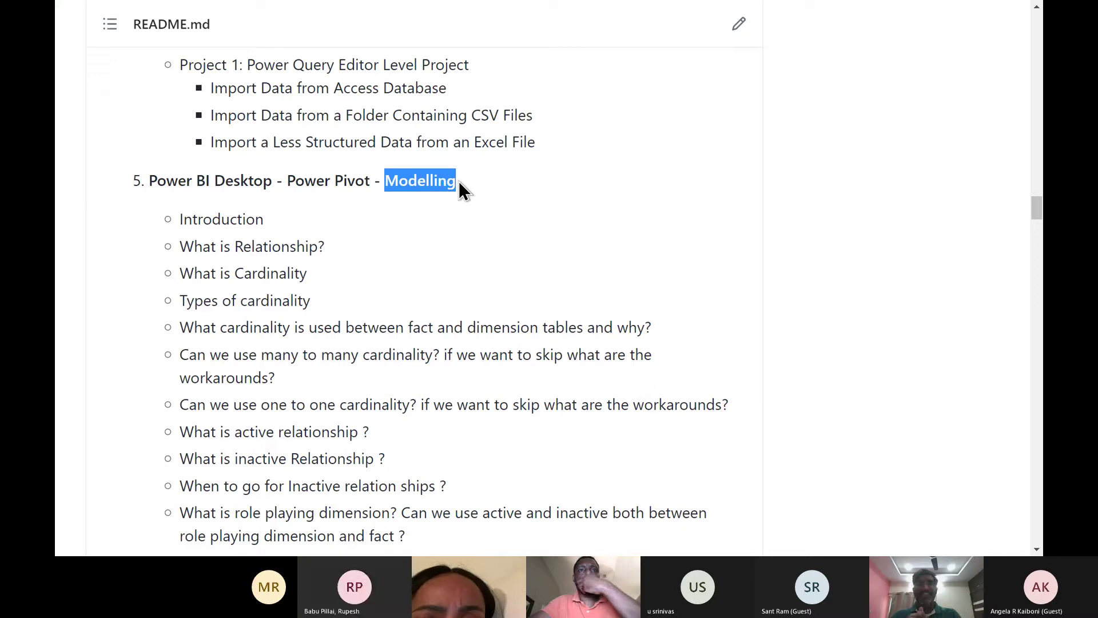
# - Switch to Power BI Desktop, show the data model diagram, dismiss the upgrade notice and collapse Properties to widen the canvas
pyautogui.hotkey('alt', 'Tab')
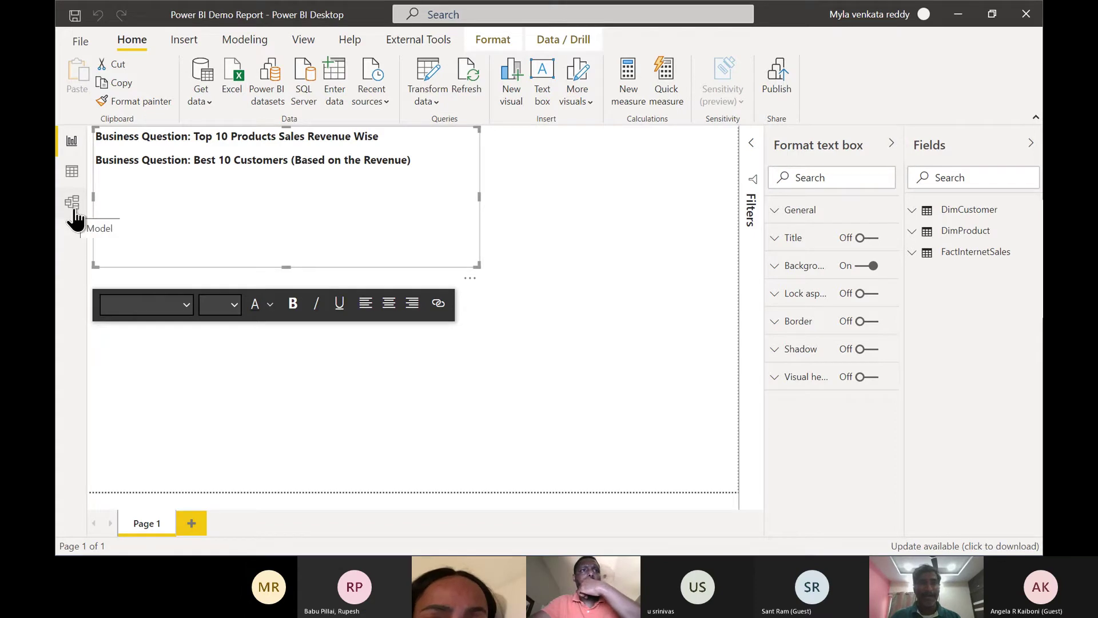
pyautogui.click(74, 210)
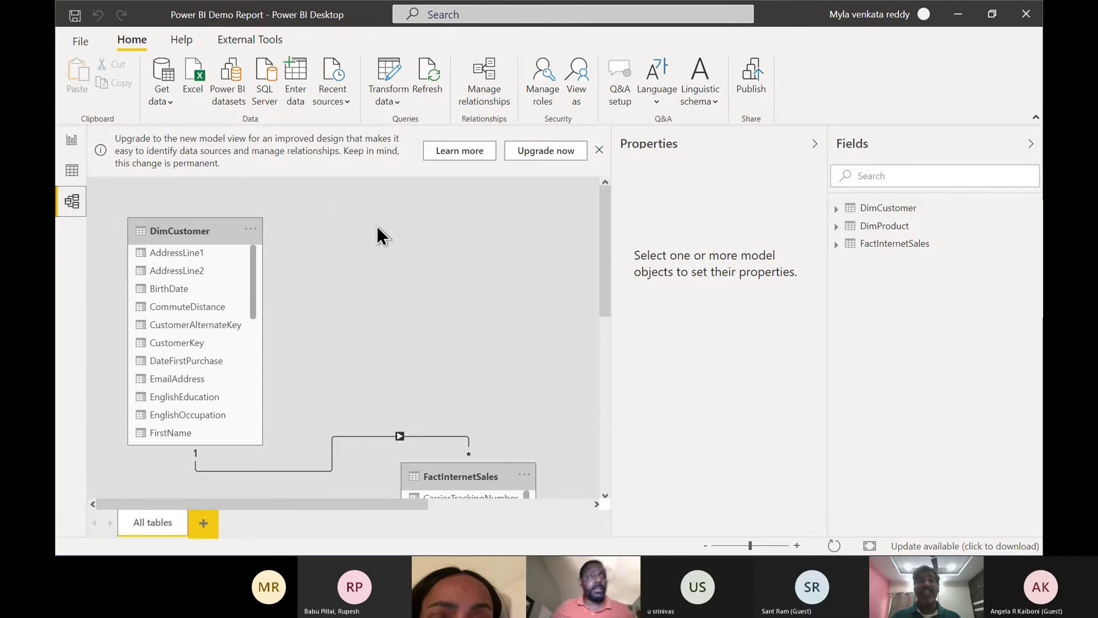
pyautogui.click(600, 151)
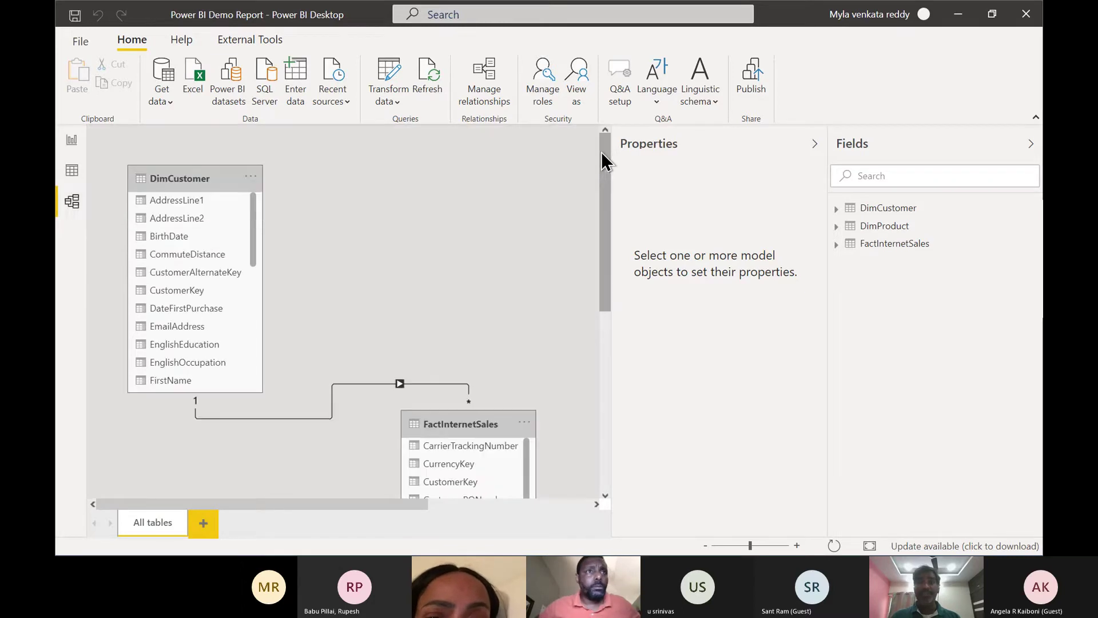
pyautogui.click(815, 144)
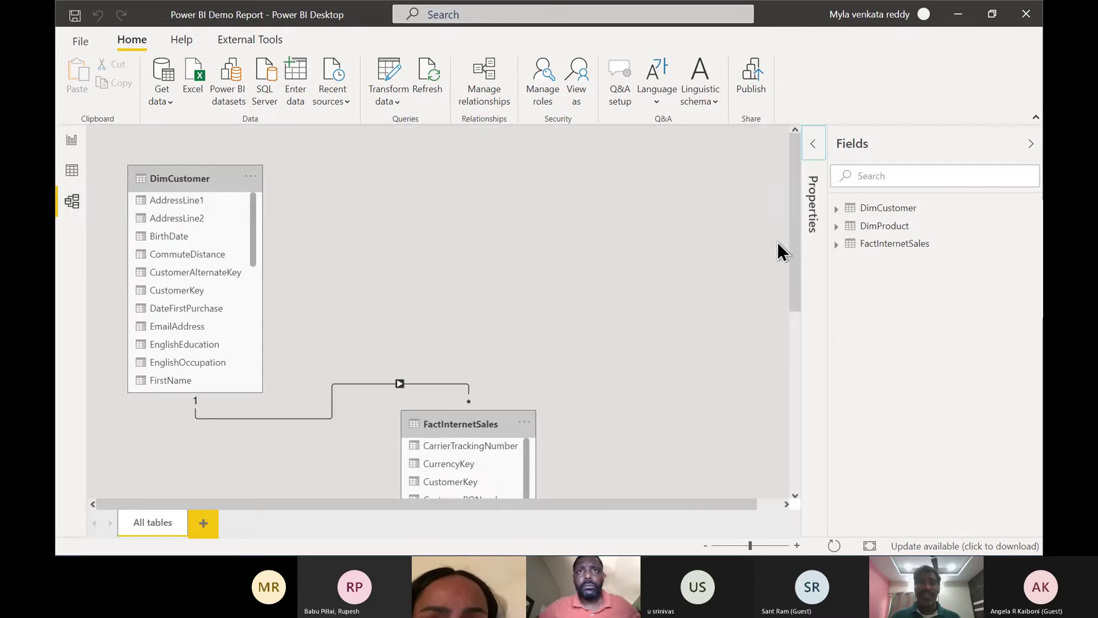
# - Arrange the model diagram so FactInternetSales sits between DimCustomer and DimProduct, with all three tables side by side
pyautogui.moveTo(796, 279); pyautogui.dragTo(802, 349)
pyautogui.moveTo(497, 278); pyautogui.dragTo(489, 165)
pyautogui.click(662, 302)
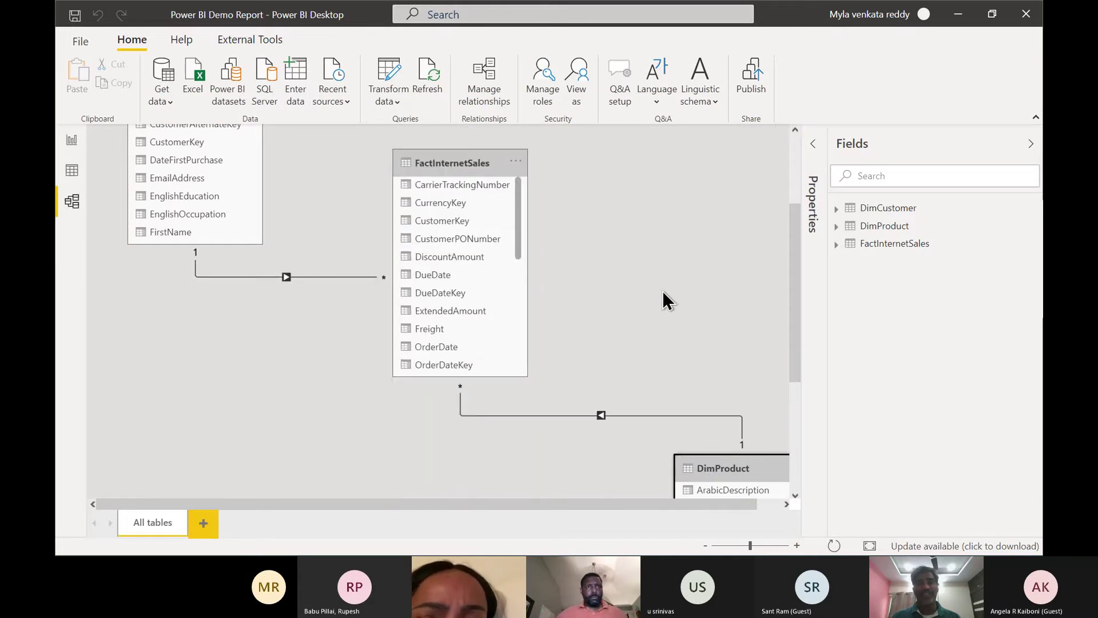
pyautogui.rightClick(664, 279)
pyautogui.click(701, 468)
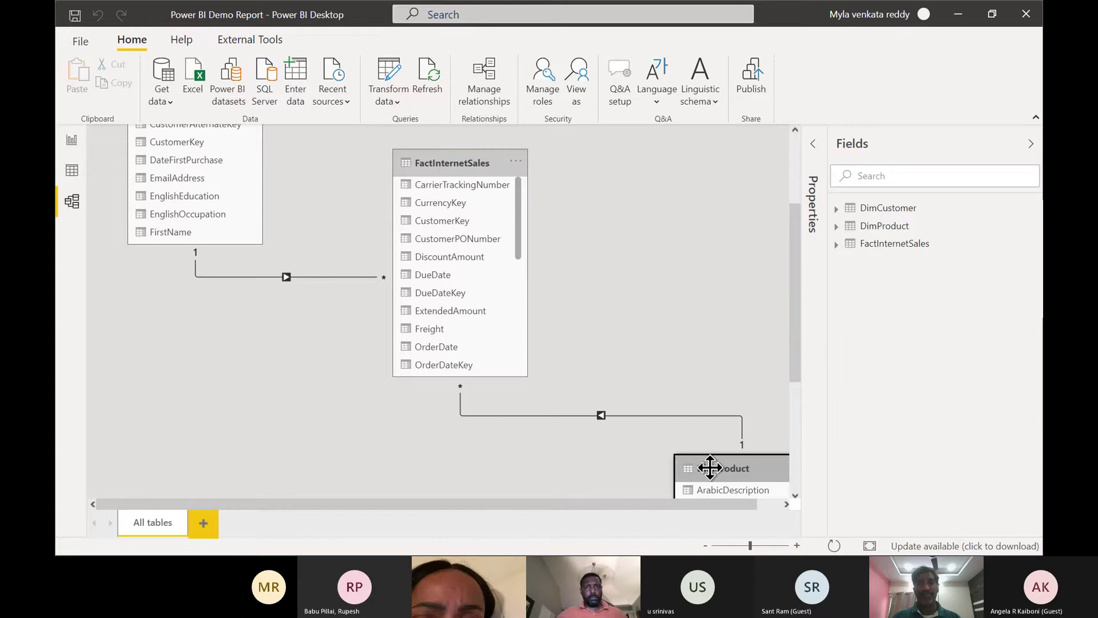
pyautogui.rightClick(691, 330)
pyautogui.click(748, 465)
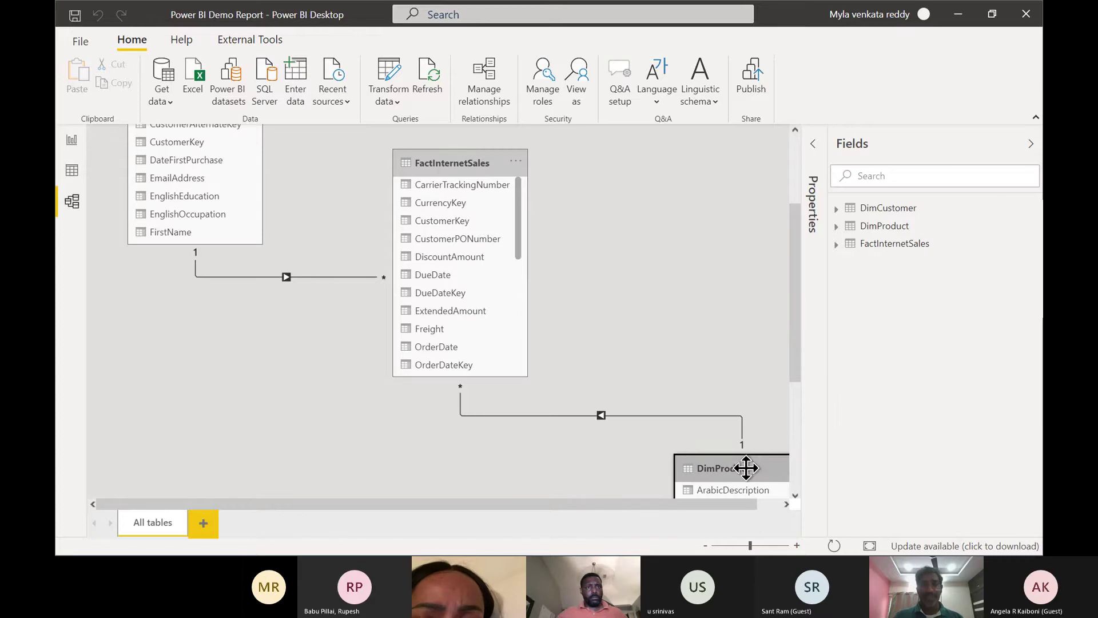
pyautogui.moveTo(748, 465); pyautogui.dragTo(662, 221)
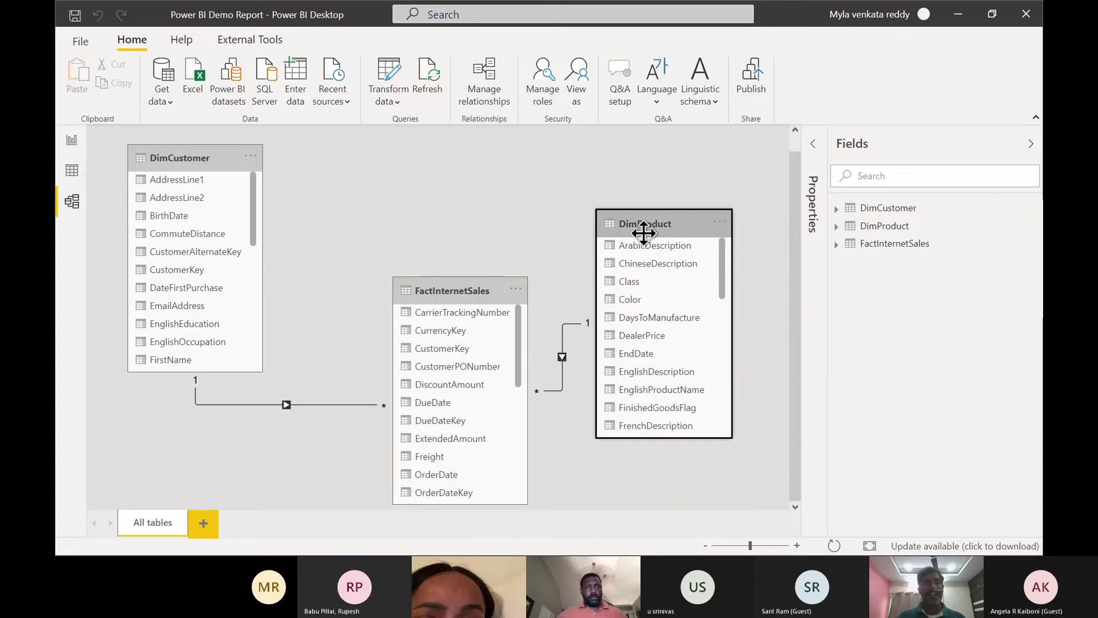
pyautogui.moveTo(480, 290); pyautogui.dragTo(466, 232)
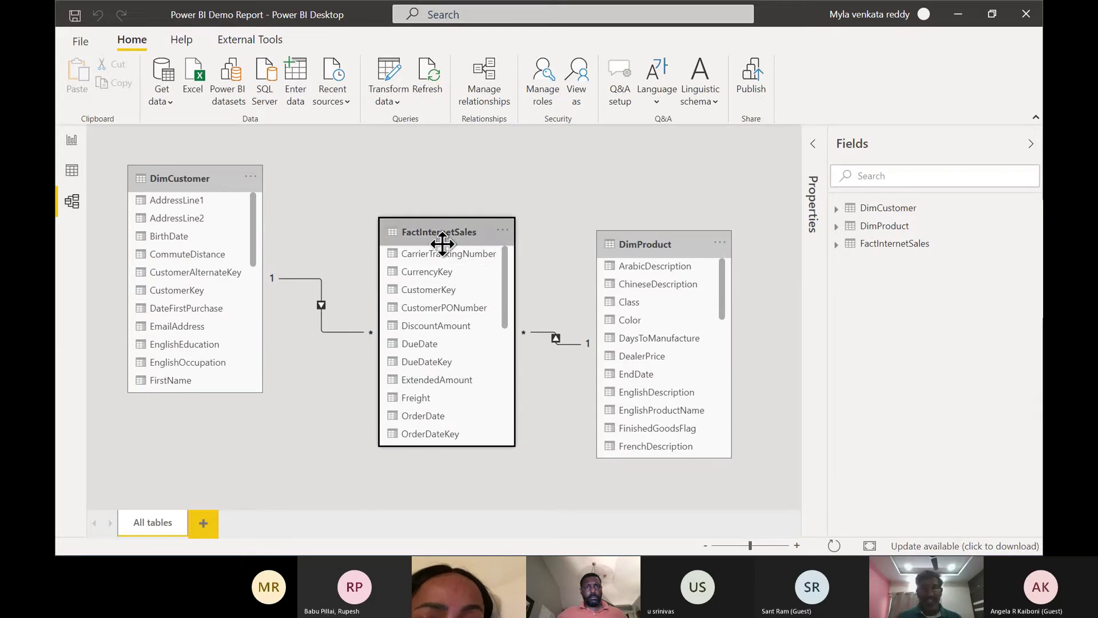
# - Review the FactInternetSales relationships to DimProduct and DimCustomer, including the product relationship's settings and the full relationship list, without changing anything
pyautogui.doubleClick(543, 332)
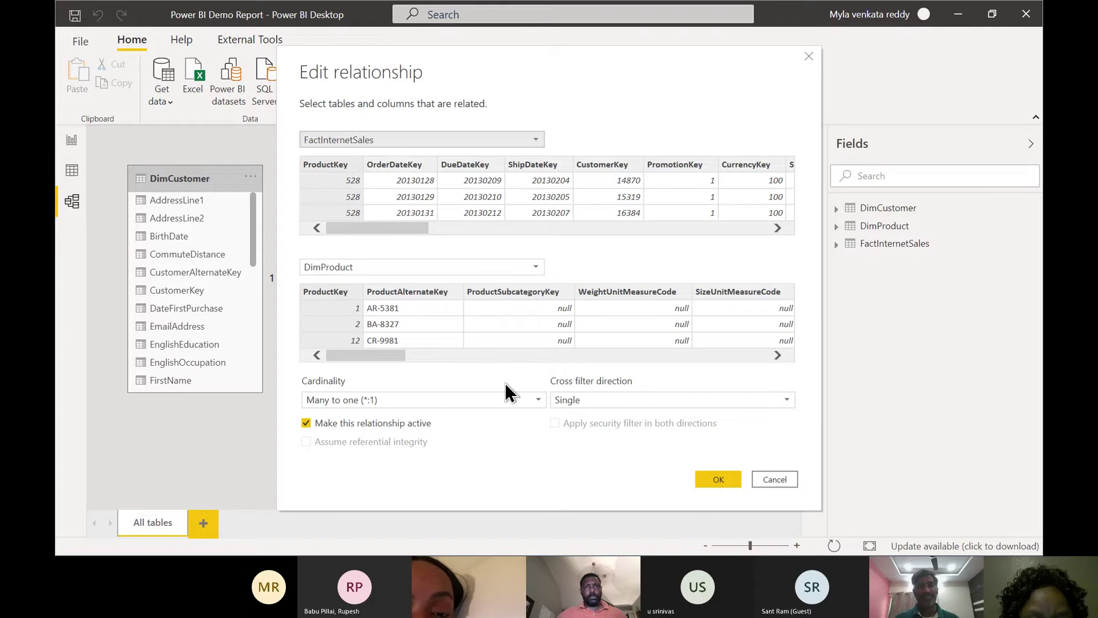
pyautogui.click(773, 480)
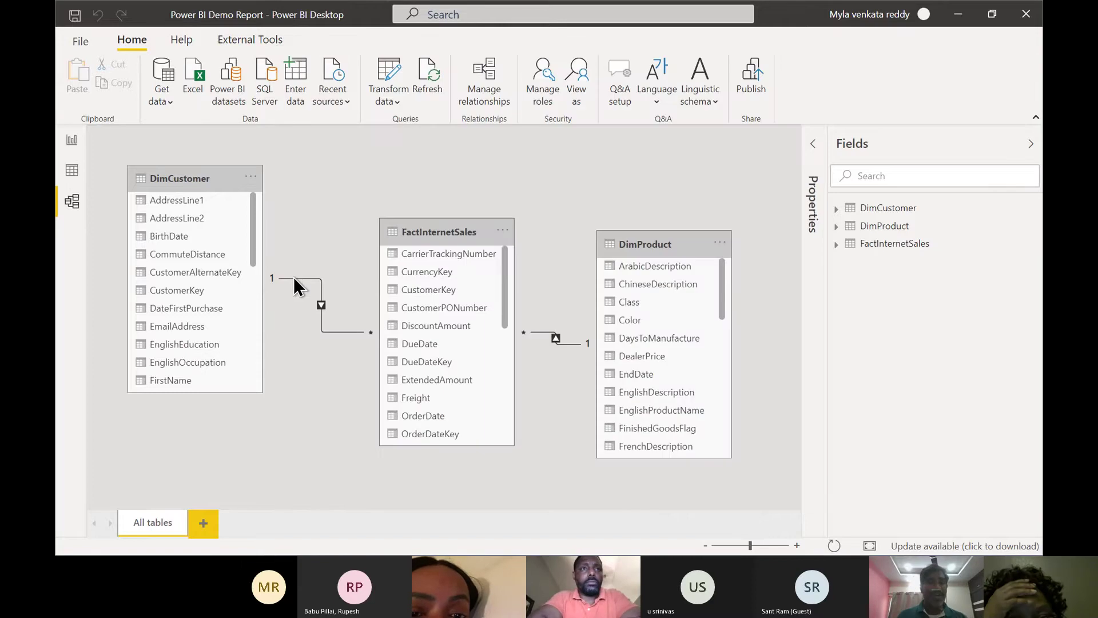
pyautogui.click(489, 88)
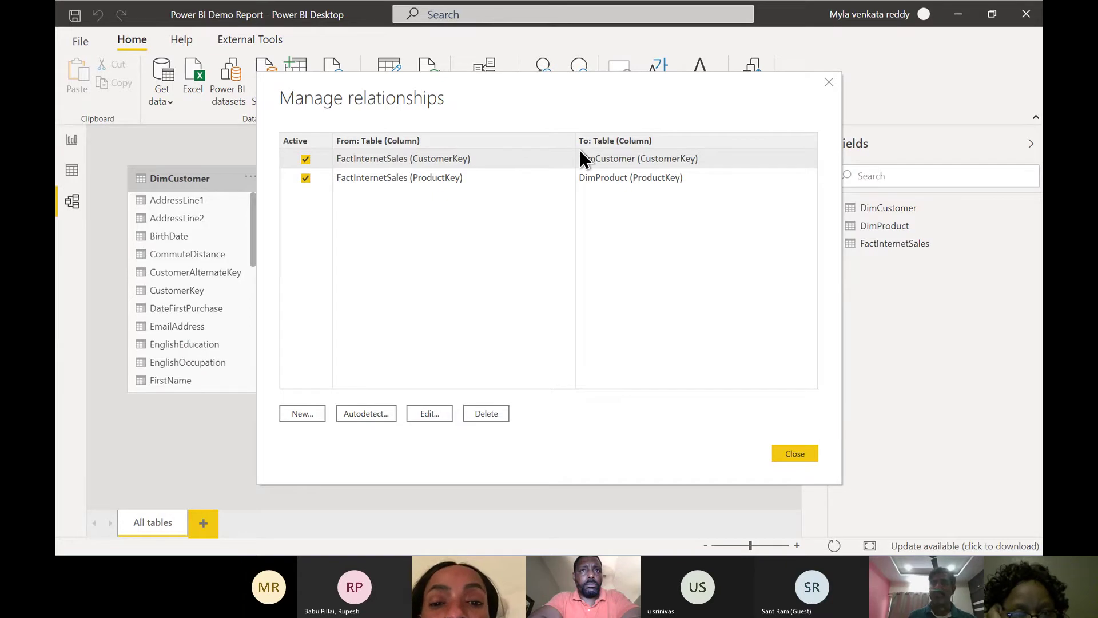
pyautogui.click(792, 454)
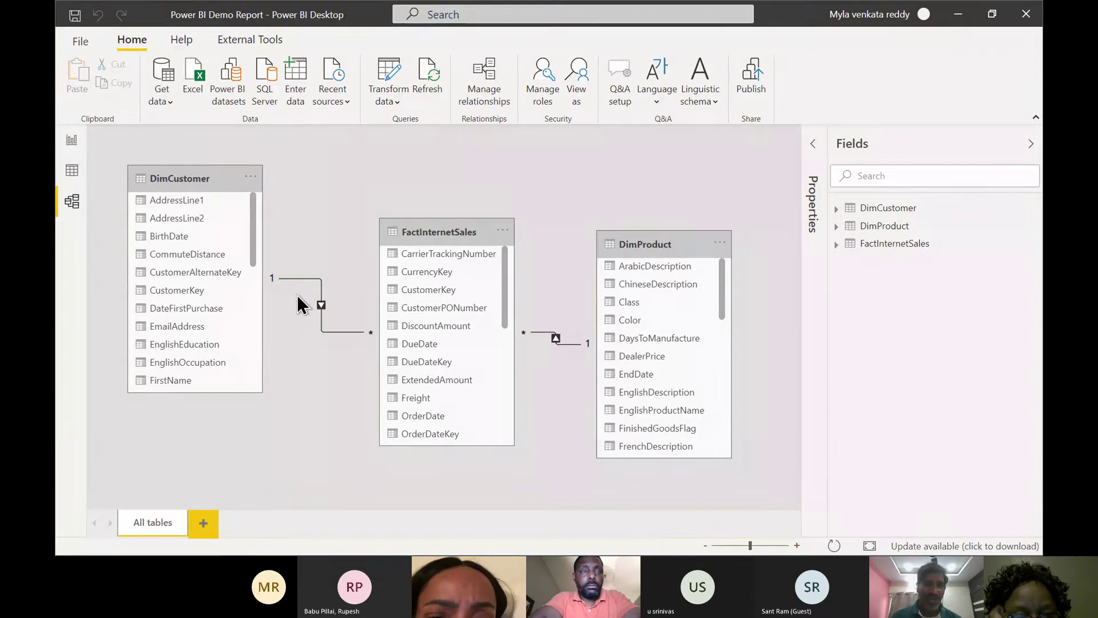
pyautogui.click(322, 309)
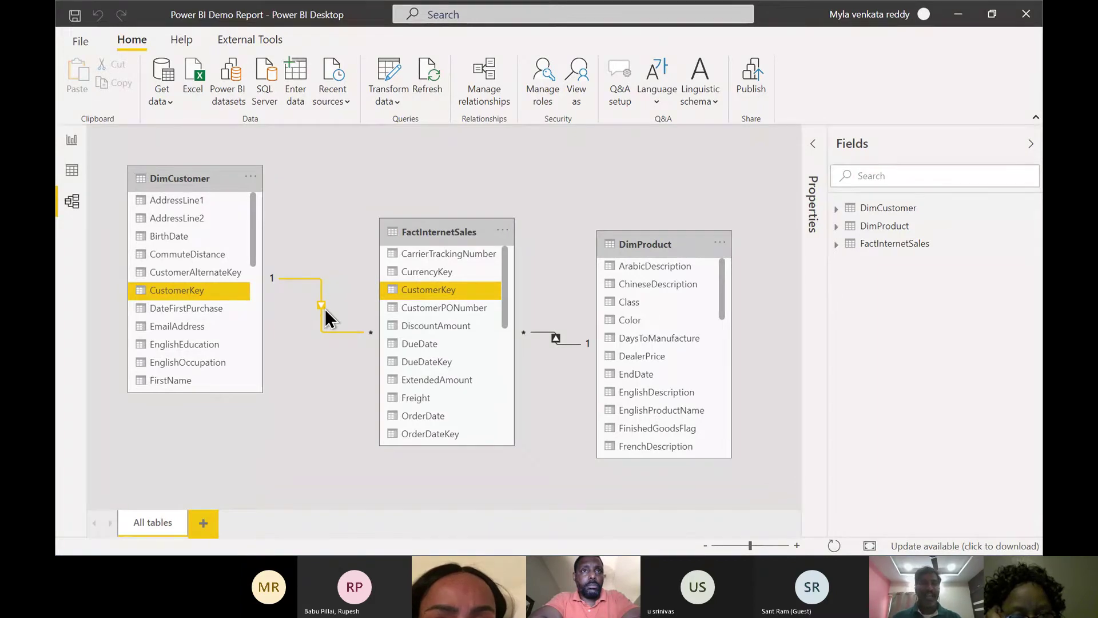
# - Switch to the README and highlight all section 5 Modelling topics, followed by the section 6 Data Analysis Expressions(DAX)- Calculations heading
pyautogui.hotkey('alt', 'Tab')
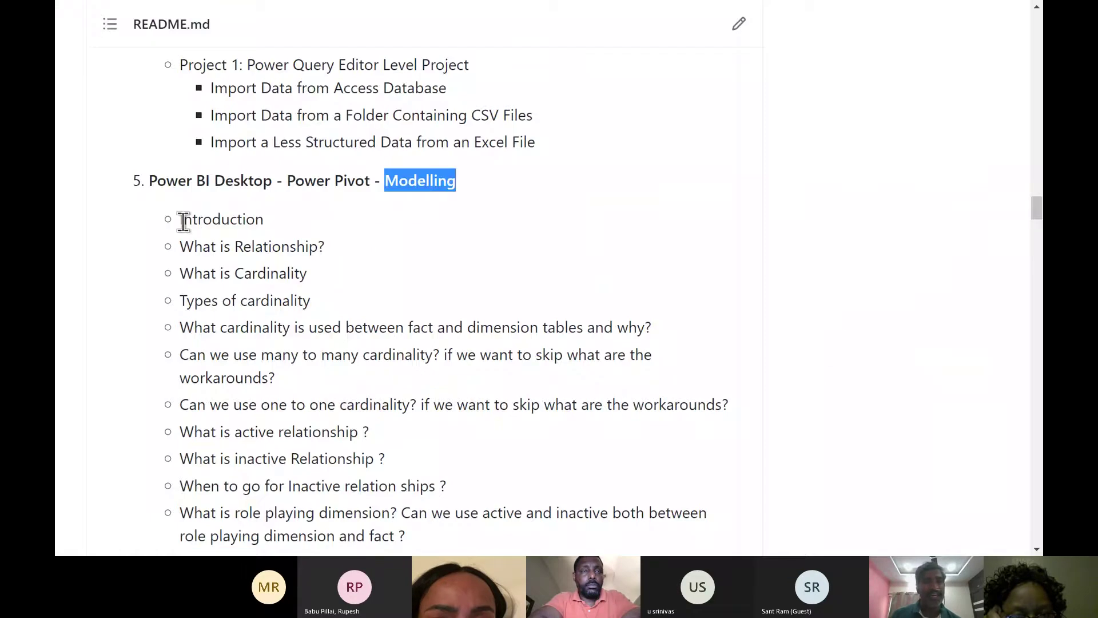
pyautogui.moveTo(182, 220); pyautogui.dragTo(410, 406)
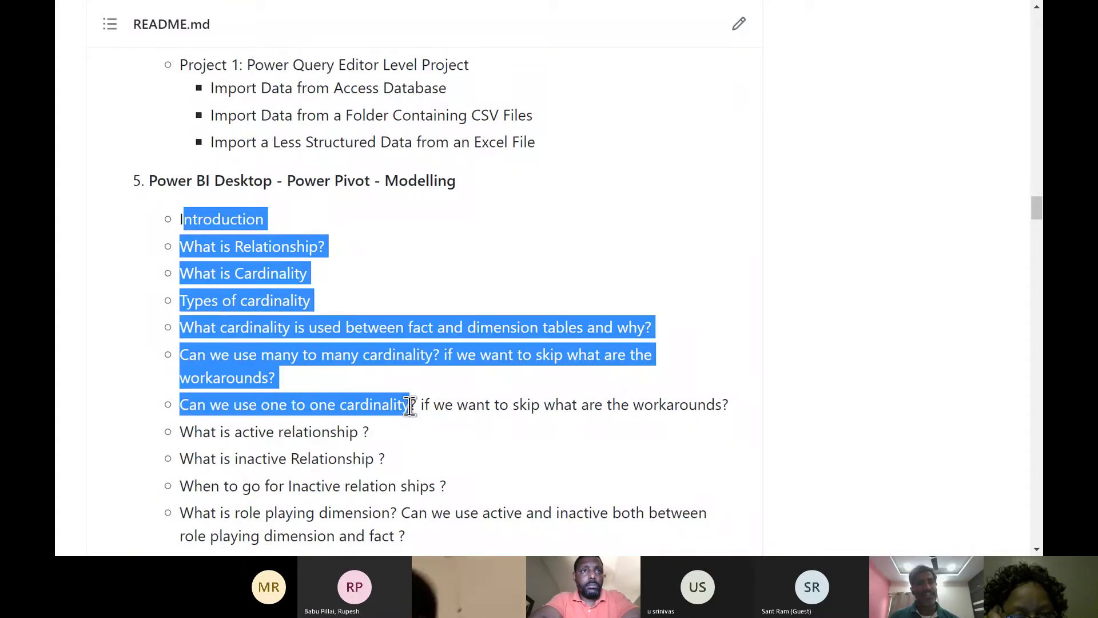
pyautogui.scroll(-4, 410, 406)
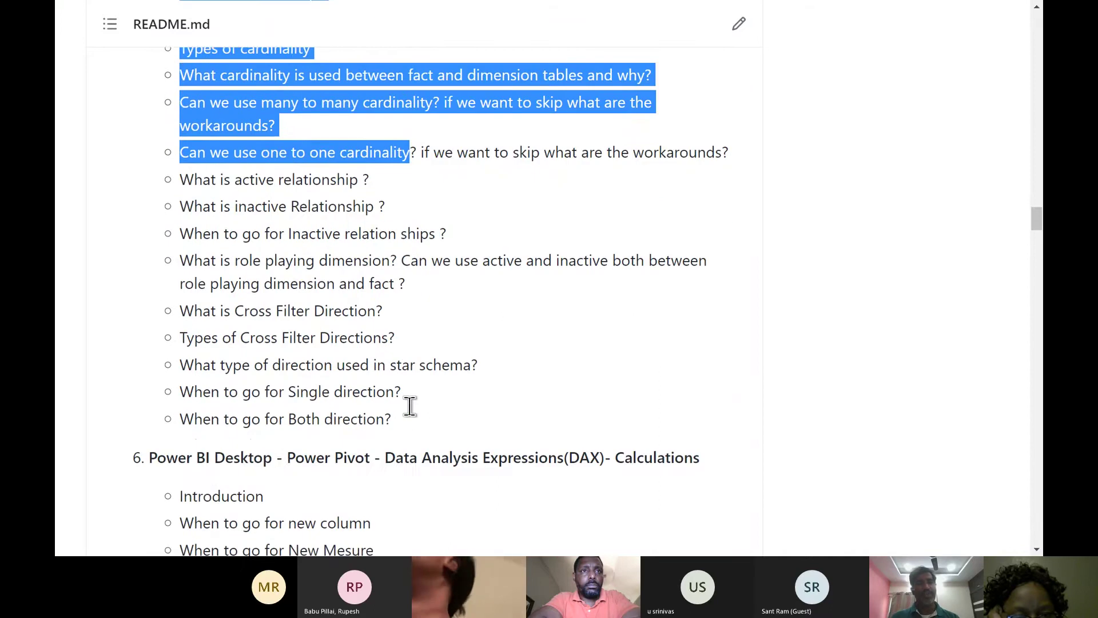
pyautogui.keyDown('shift'); pyautogui.click(395, 433); pyautogui.keyUp('shift')
pyautogui.scroll(2, 394, 434)
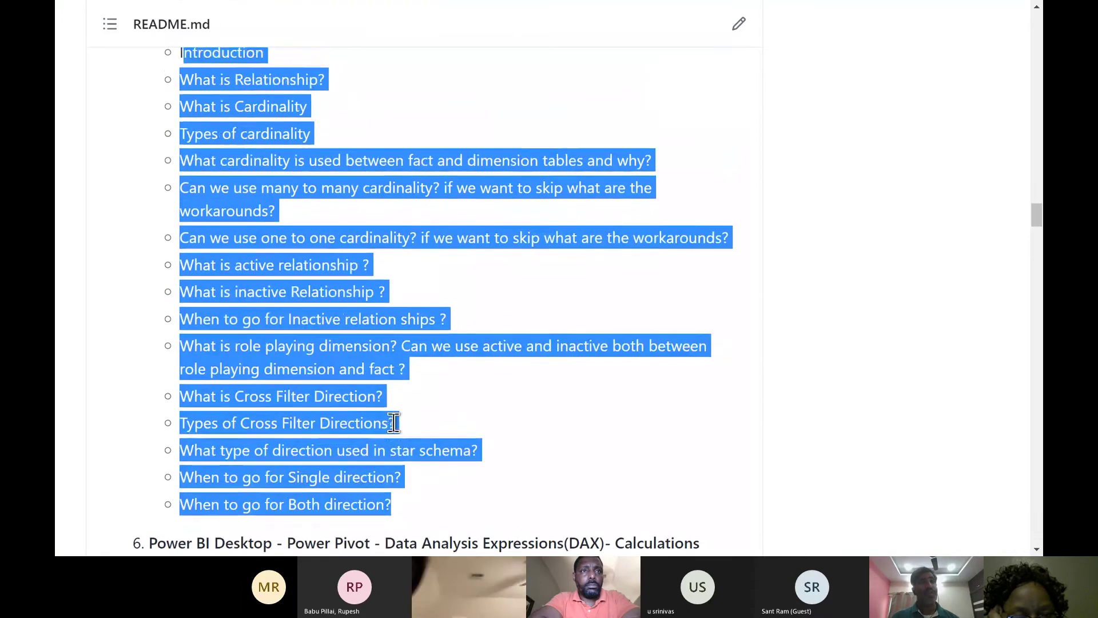
pyautogui.scroll(-4, 396, 429)
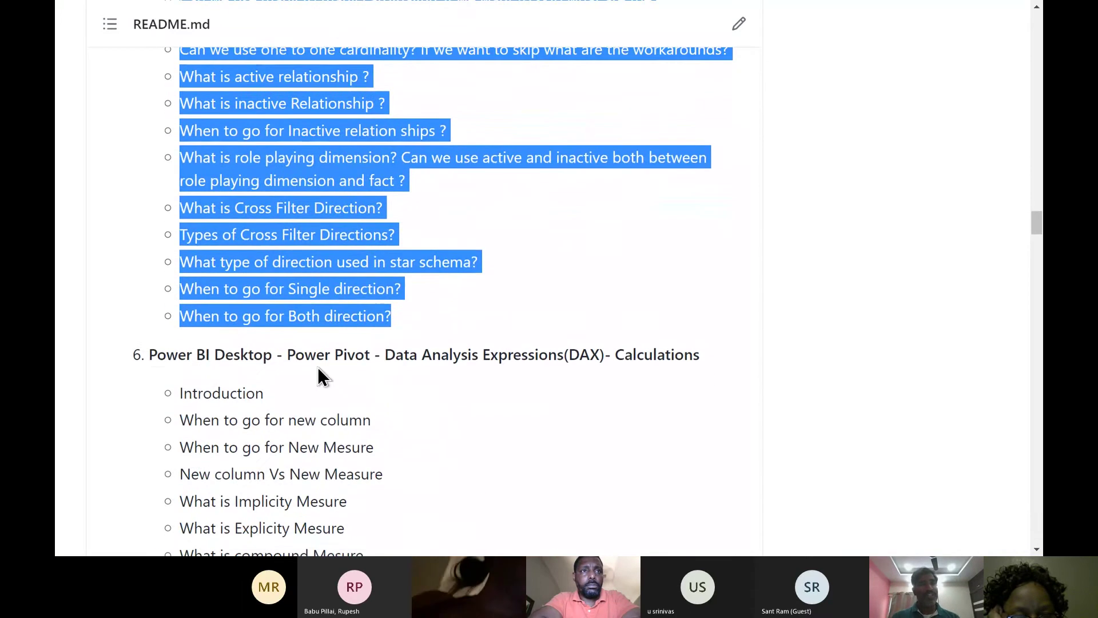
pyautogui.moveTo(154, 354); pyautogui.dragTo(703, 358)
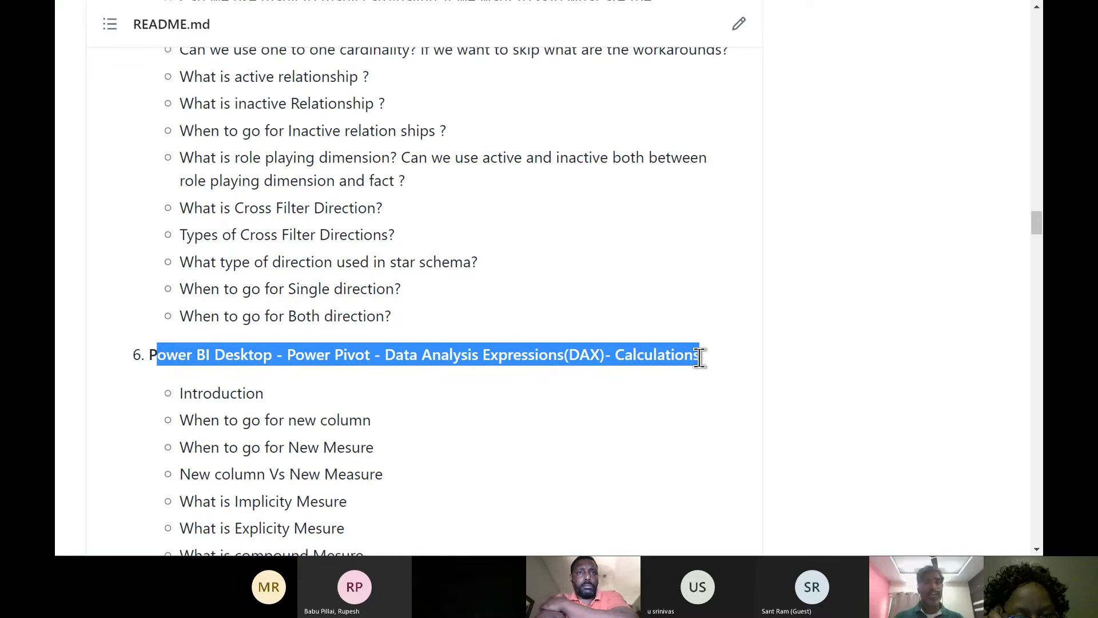
# - Return to Power BI Desktop and display the rows of the FactInternetSales table in the data view
pyautogui.hotkey('alt', 'Tab')
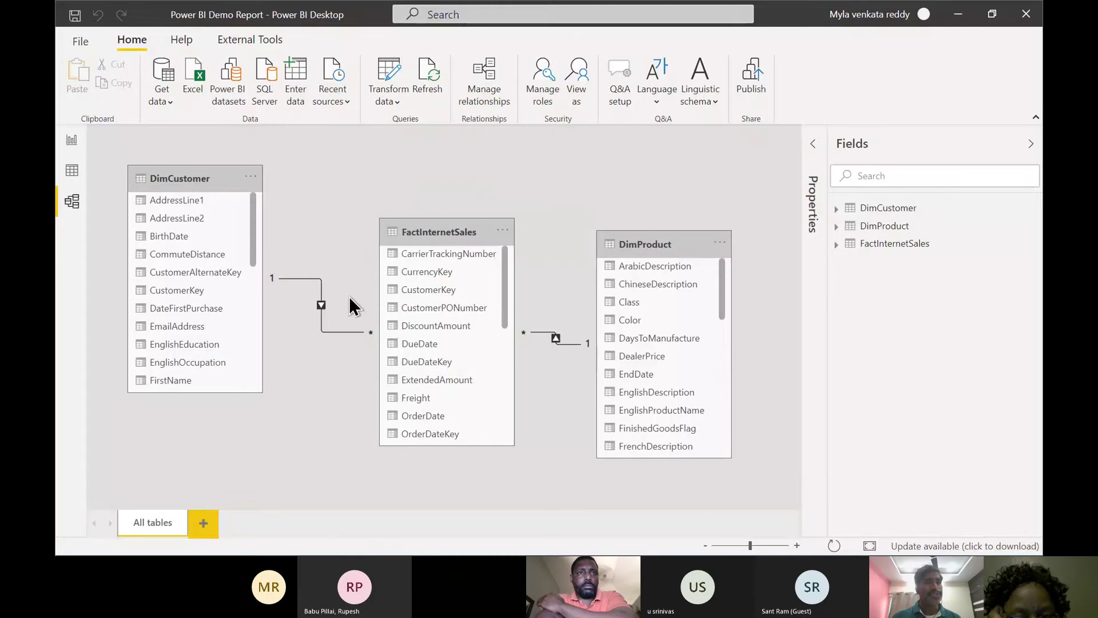
pyautogui.click(79, 173)
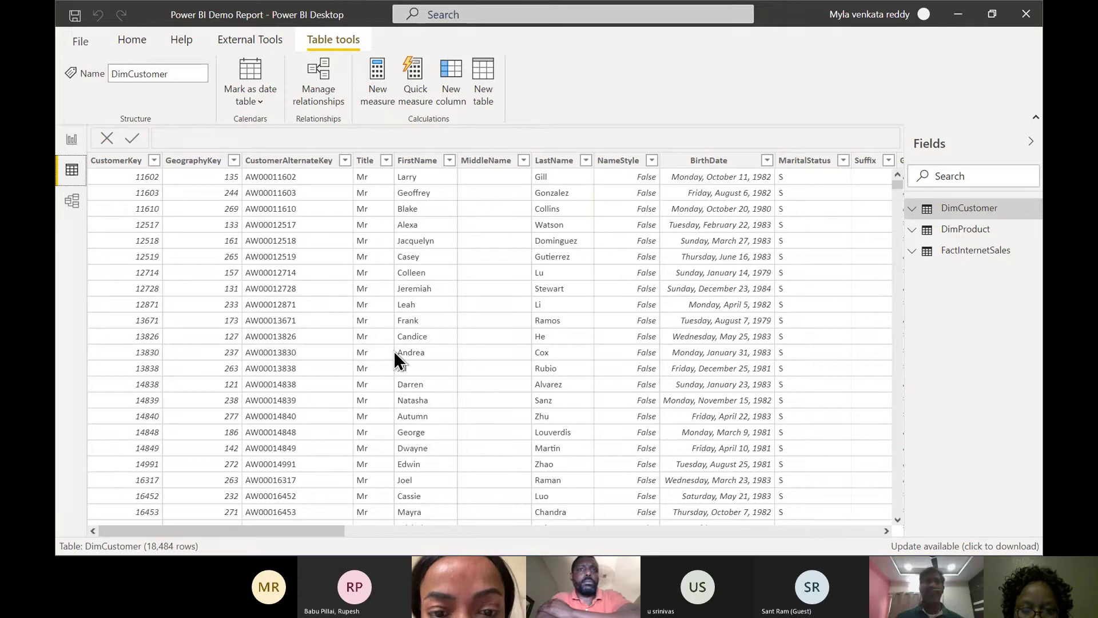
pyautogui.click(965, 260)
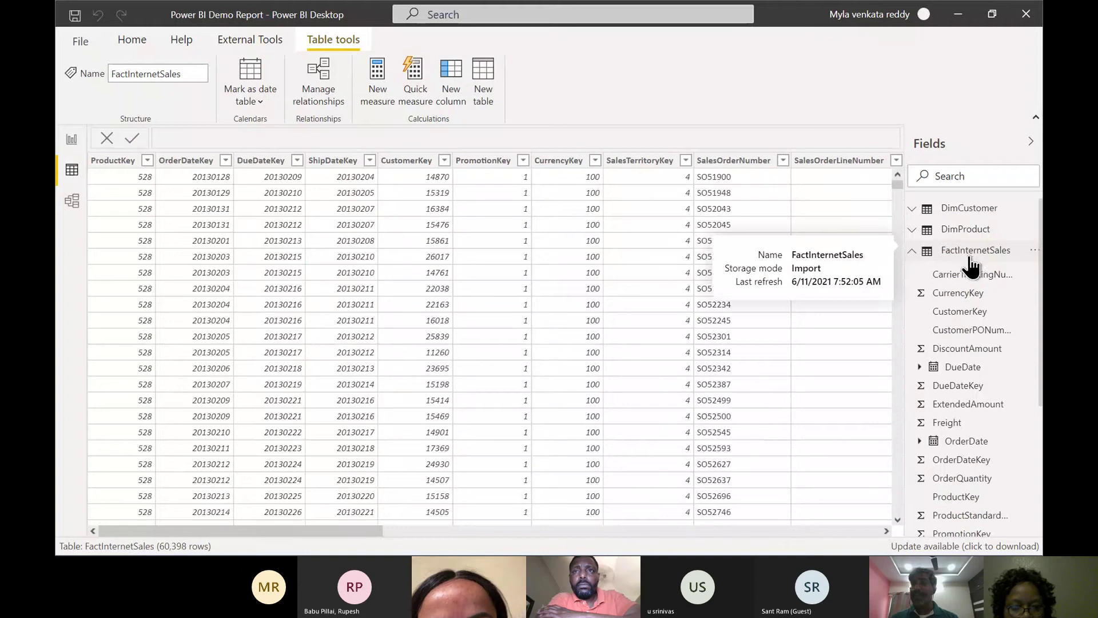
pyautogui.scroll(-1, 1001, 351)
pyautogui.scroll(1, 1001, 350)
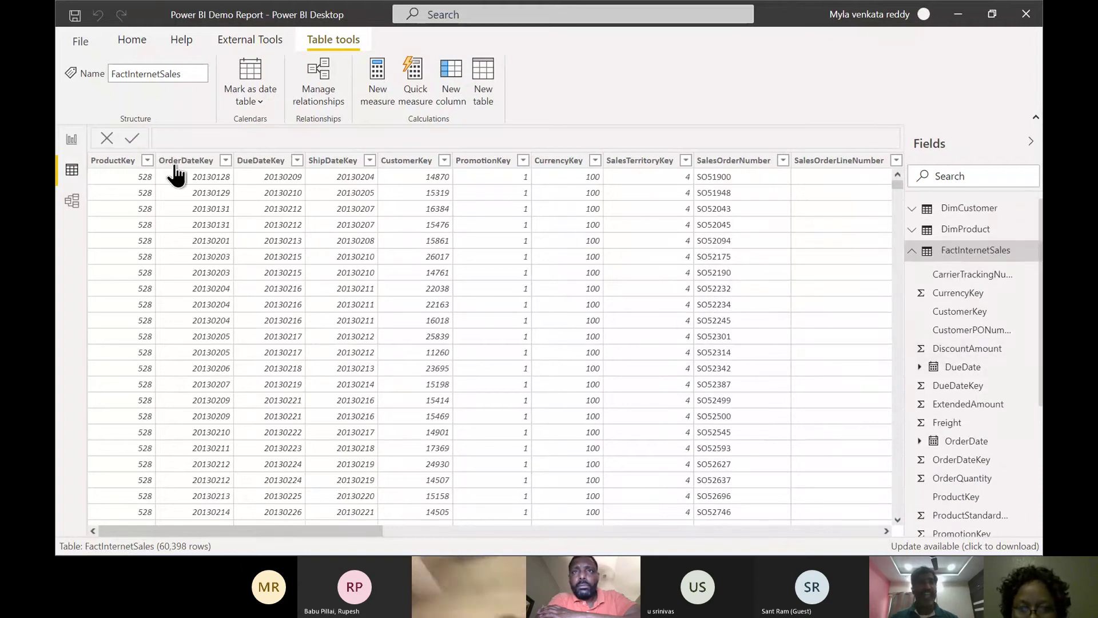
# - Add a new report page and build a table on it from DimProduct Color and FactInternetSales SalesAmount
pyautogui.click(69, 141)
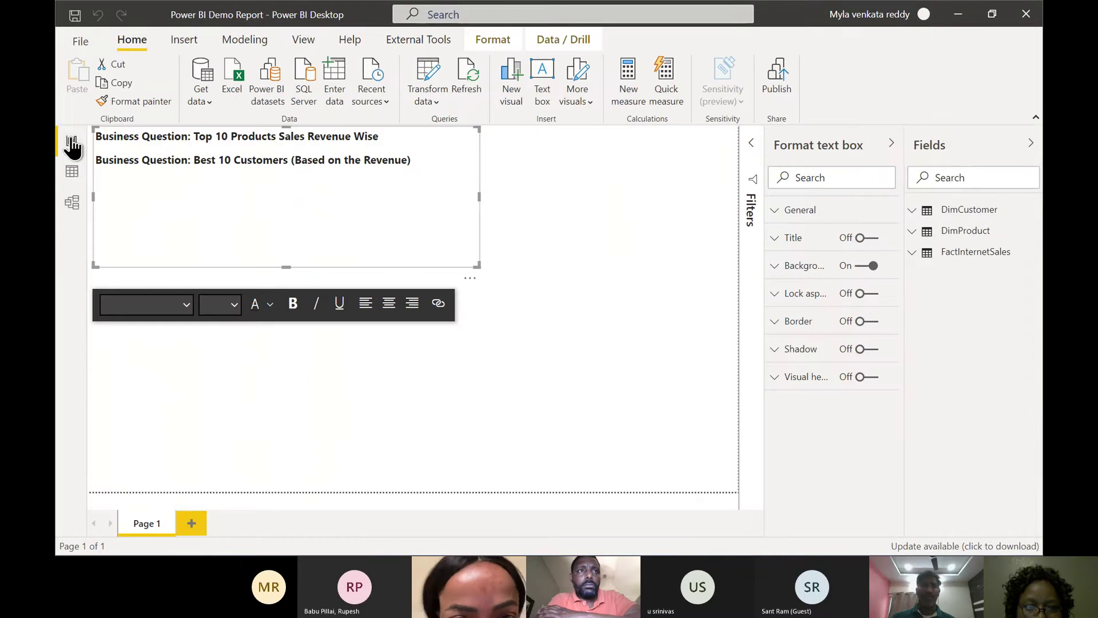
pyautogui.click(191, 522)
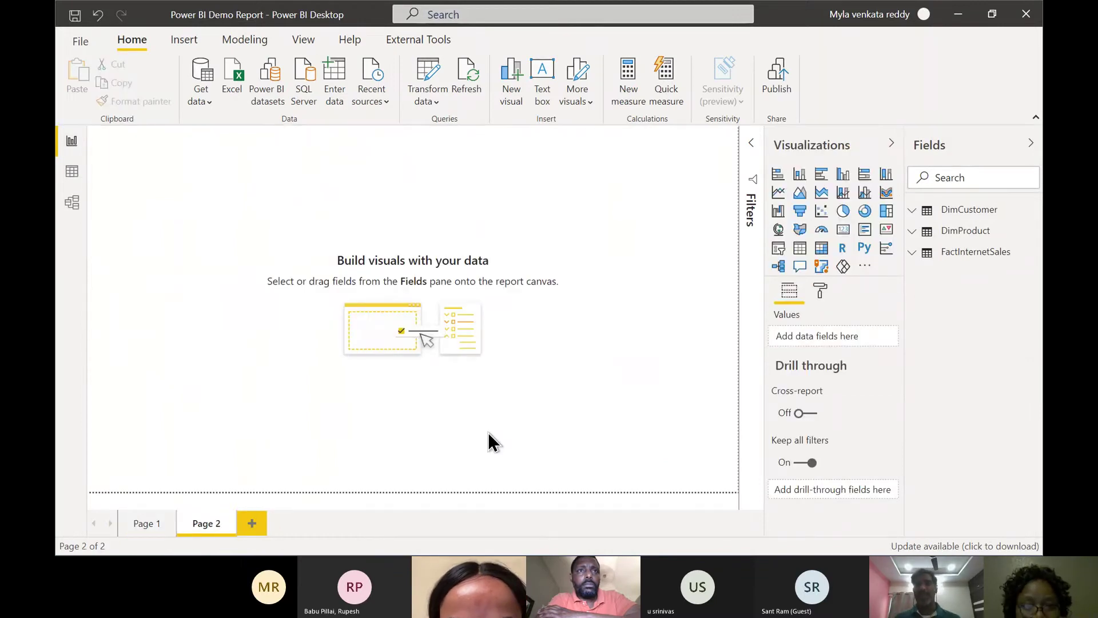
pyautogui.click(917, 239)
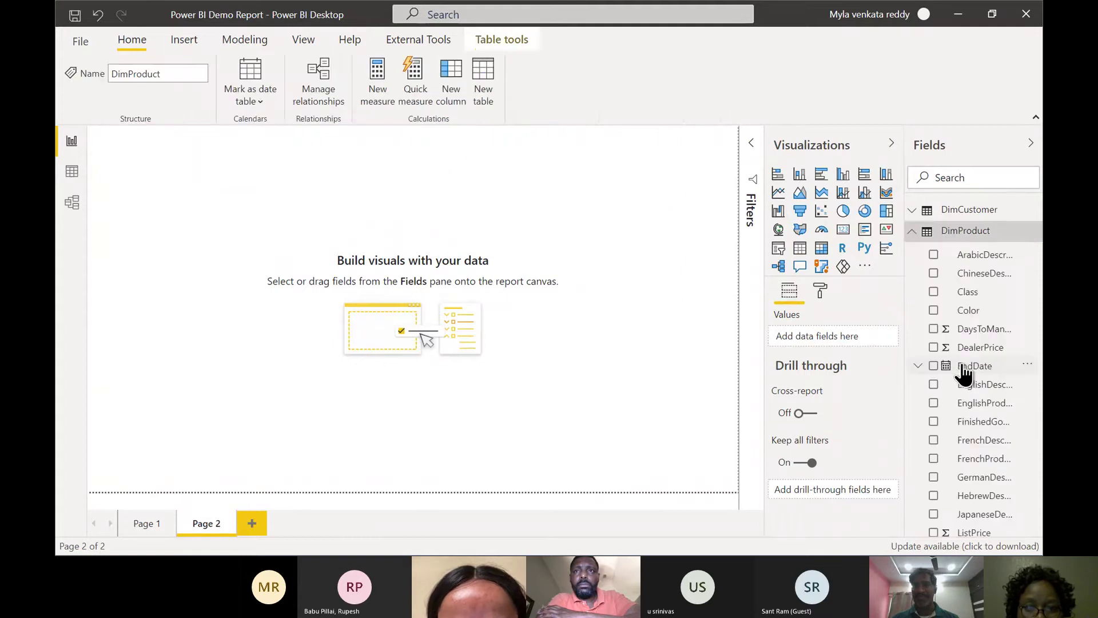
pyautogui.click(933, 309)
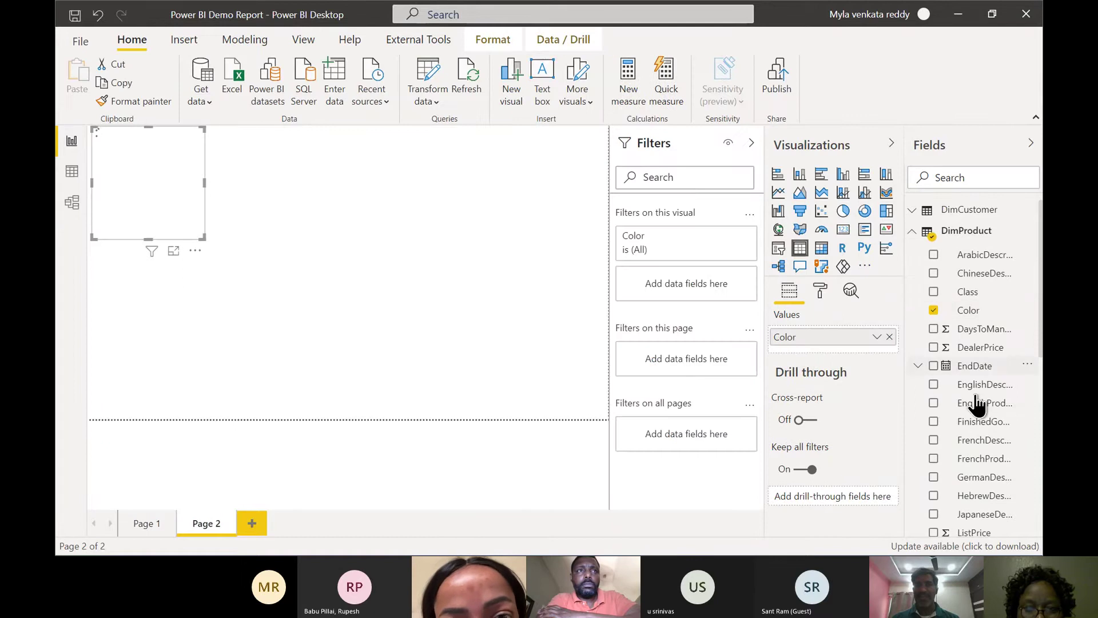
pyautogui.scroll(-6, 977, 404)
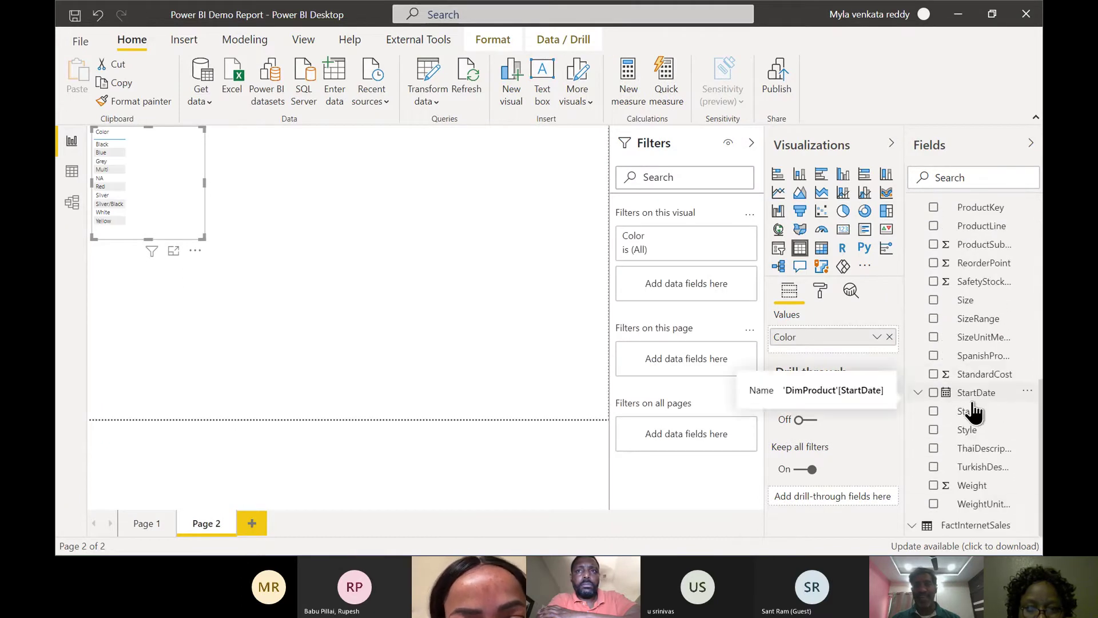
pyautogui.click(913, 528)
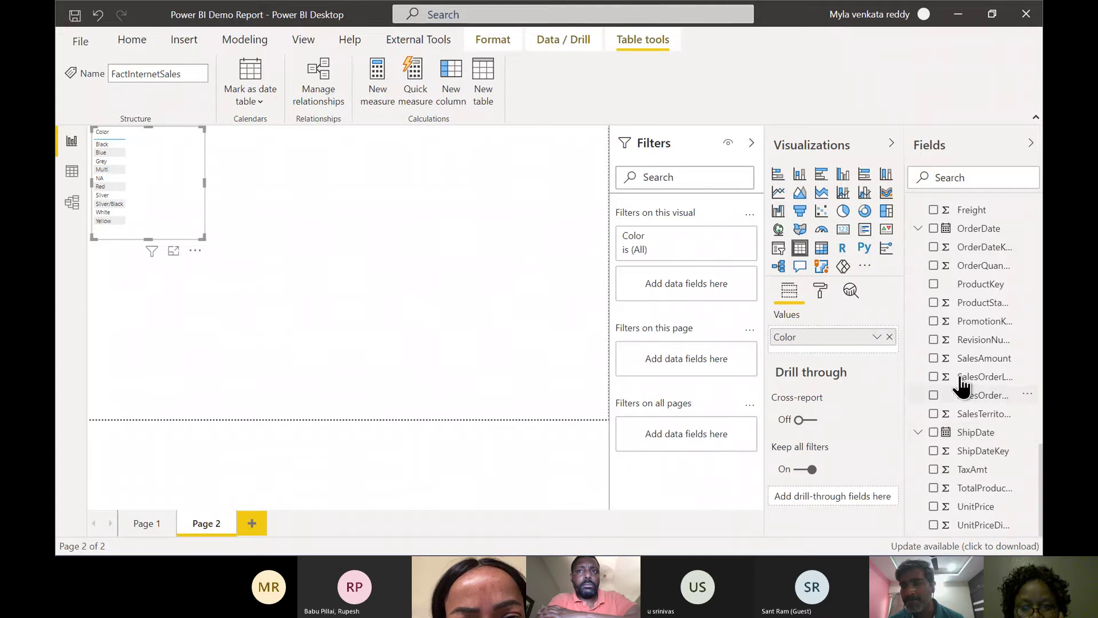
pyautogui.click(933, 358)
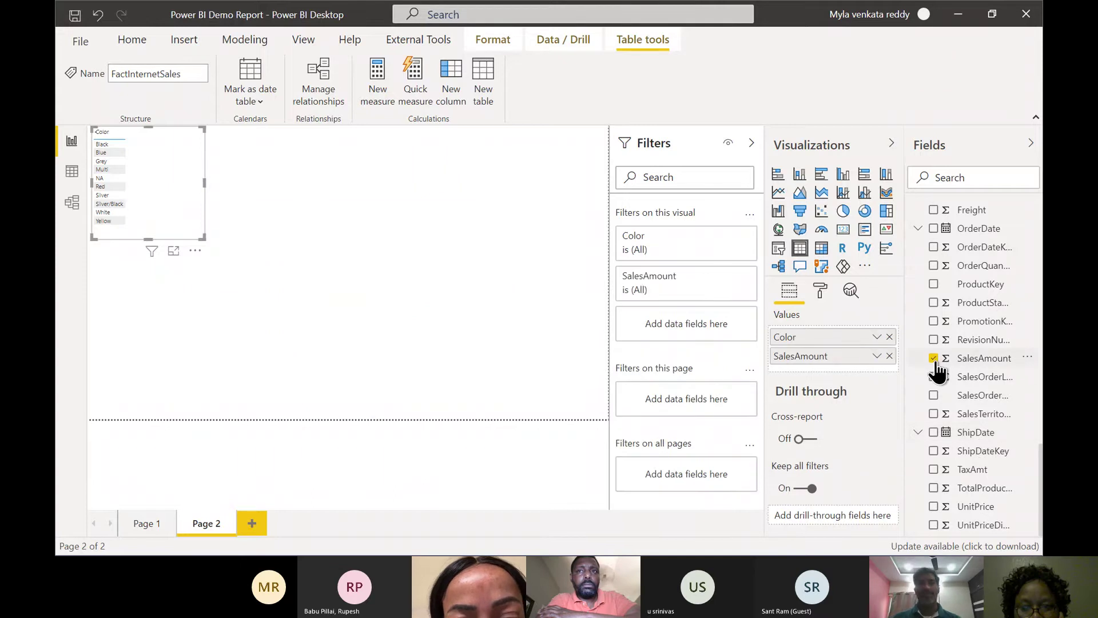
# - Display the report page at actual size and shift the color sales table slightly down from the page's top edge
pyautogui.click(312, 43)
pyautogui.click(465, 108)
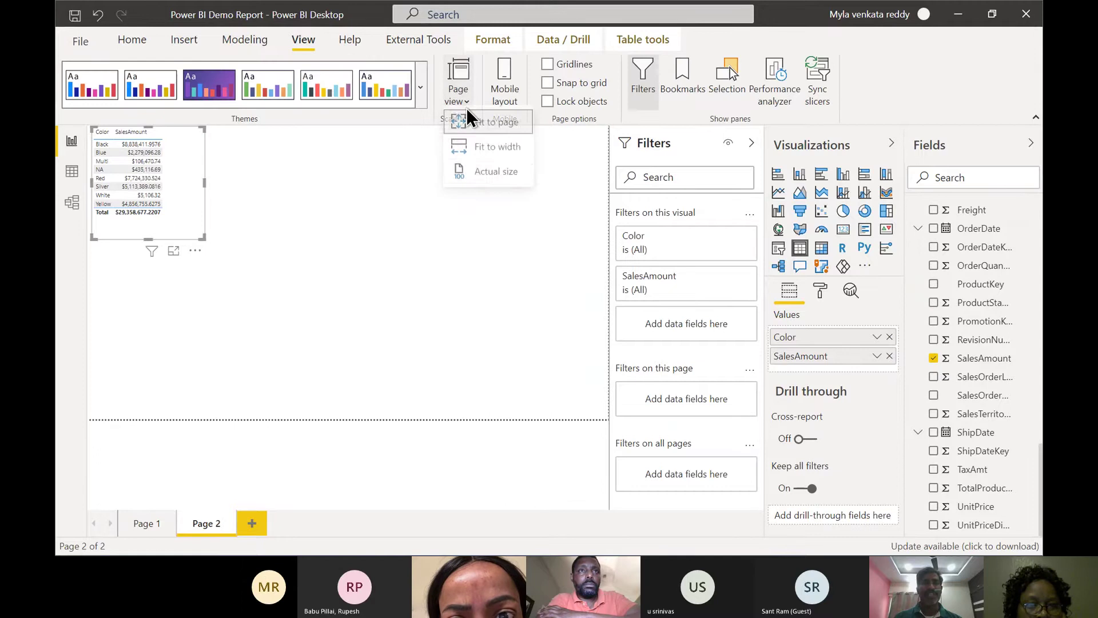
pyautogui.click(493, 175)
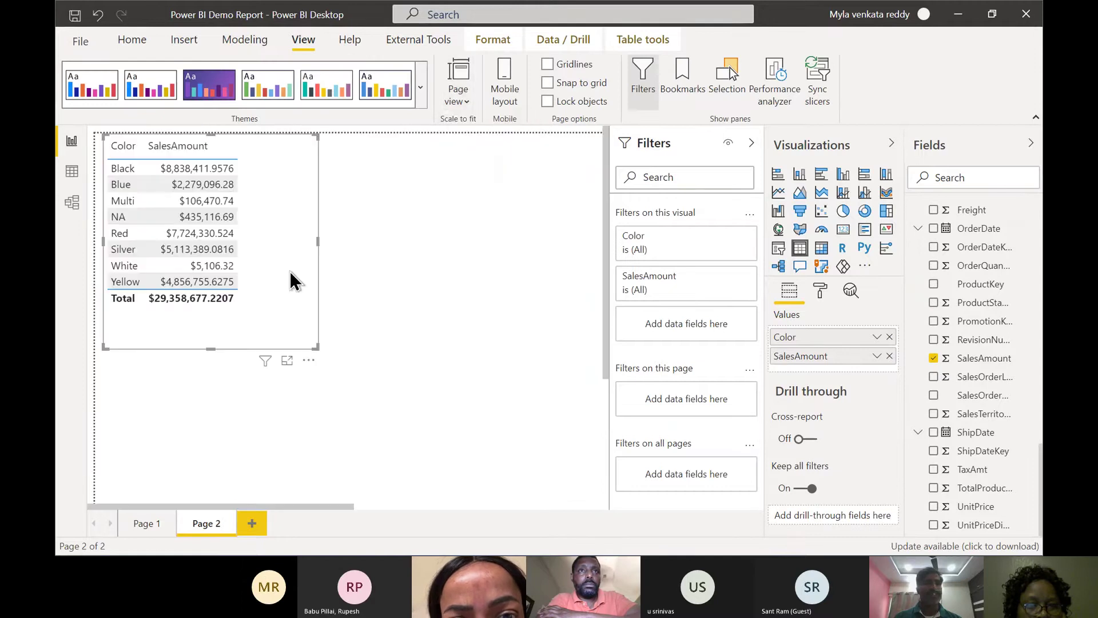
pyautogui.moveTo(290, 271); pyautogui.dragTo(300, 300)
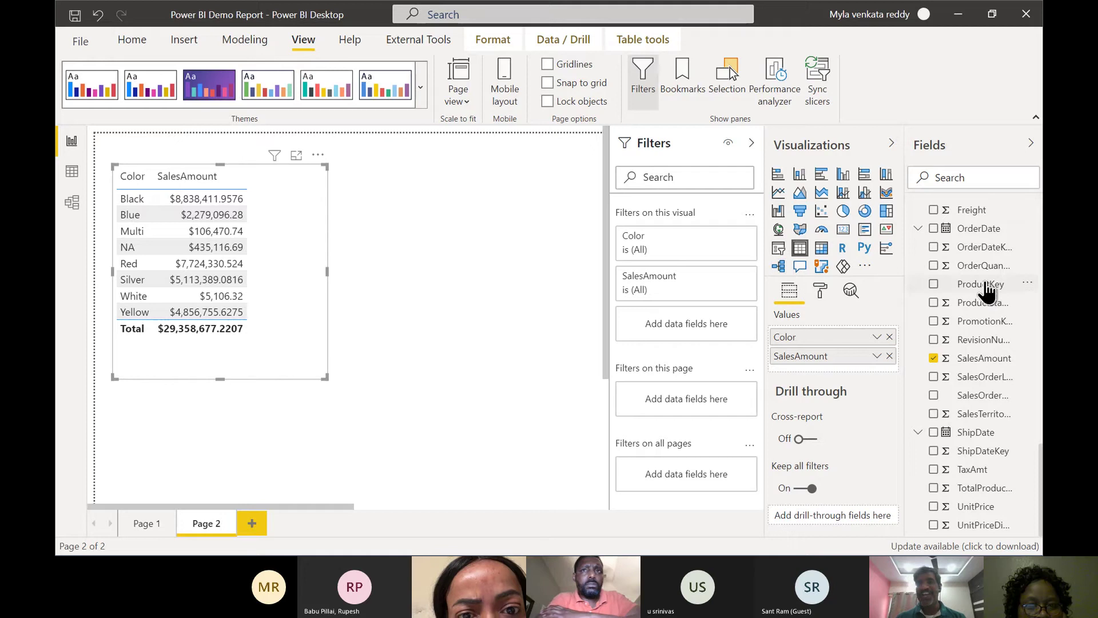
# - Create a new measure in the FactInternetSales table named Blue_color_sales_revenue
pyautogui.scroll(6, 986, 288)
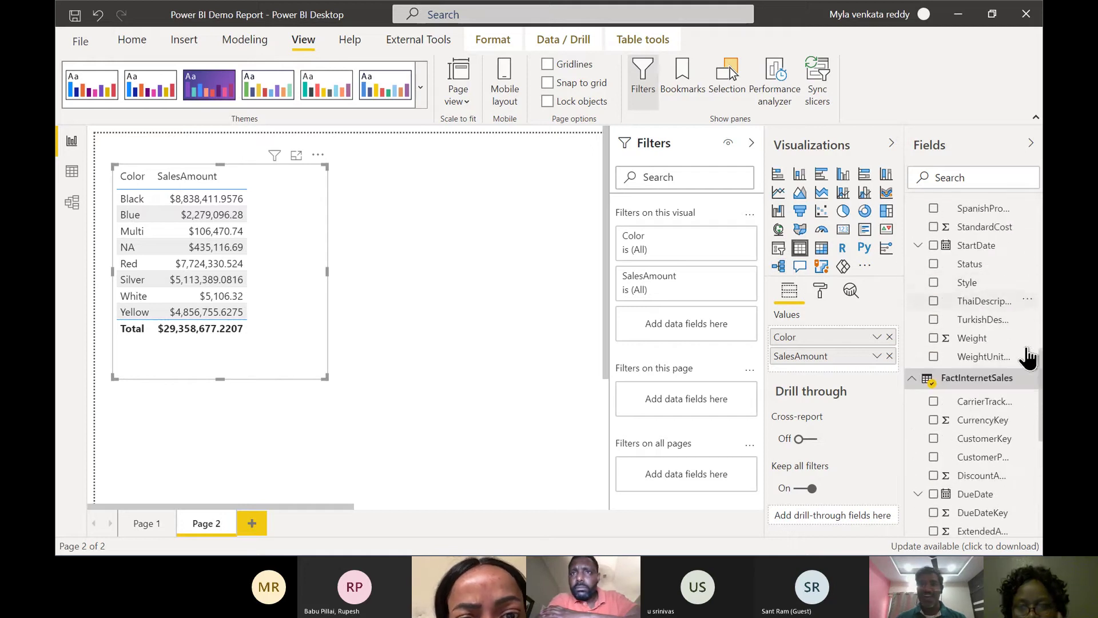
pyautogui.click(1032, 379)
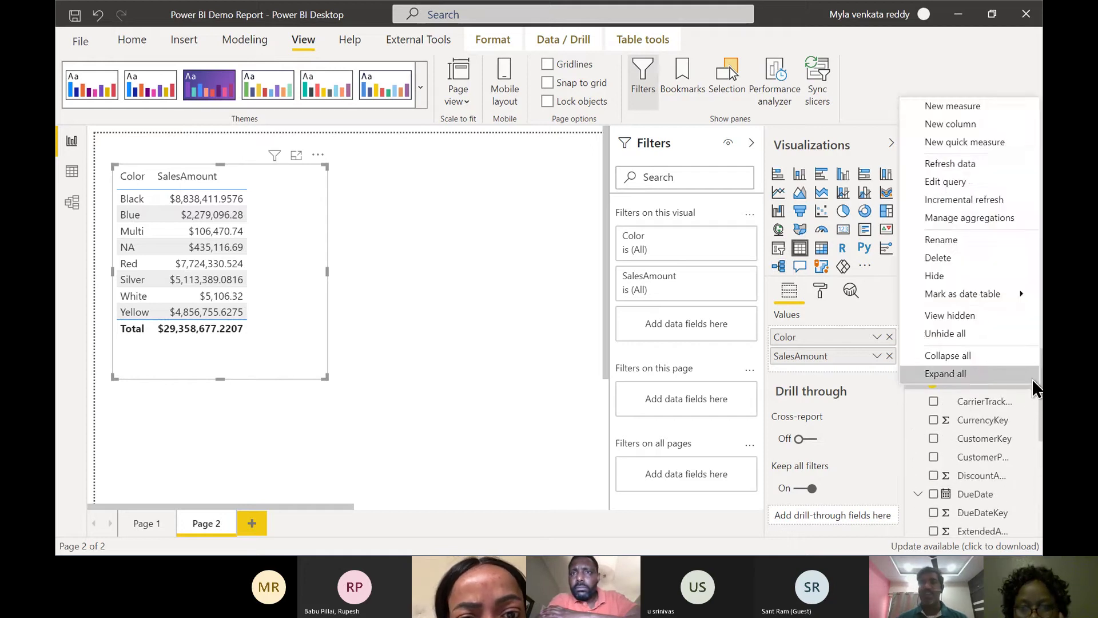
pyautogui.click(952, 108)
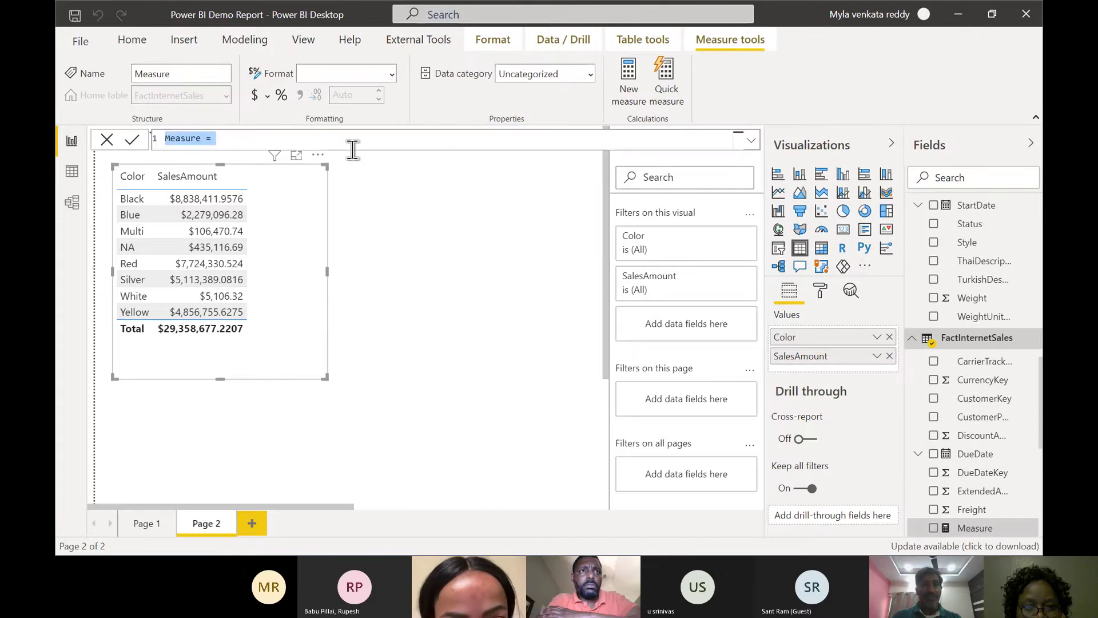
pyautogui.write('Blue')
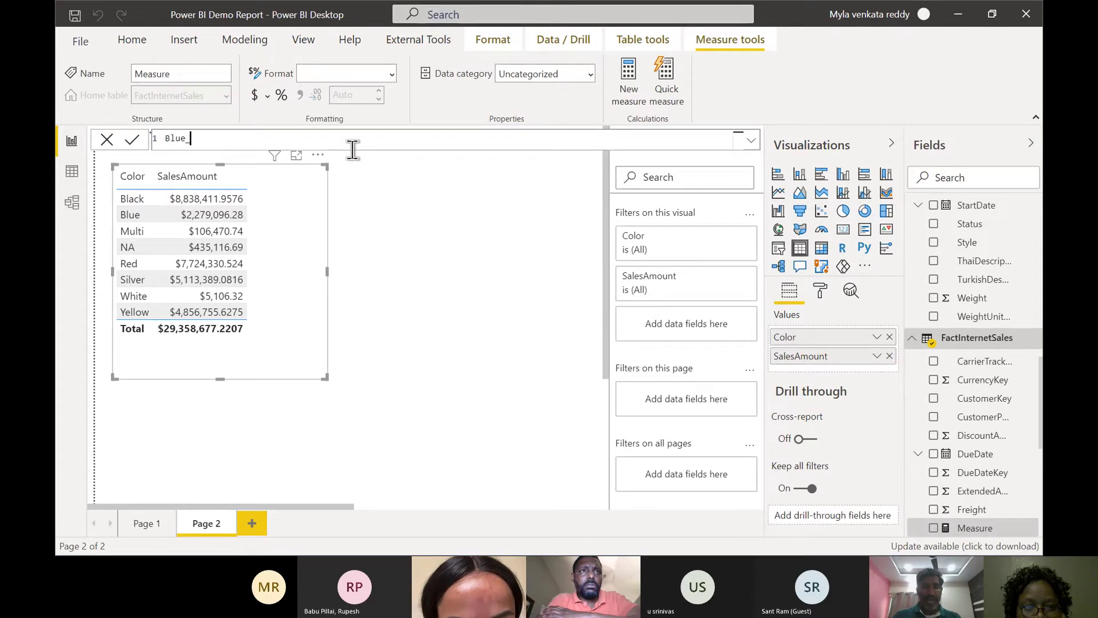
pyautogui.write('_color_s')
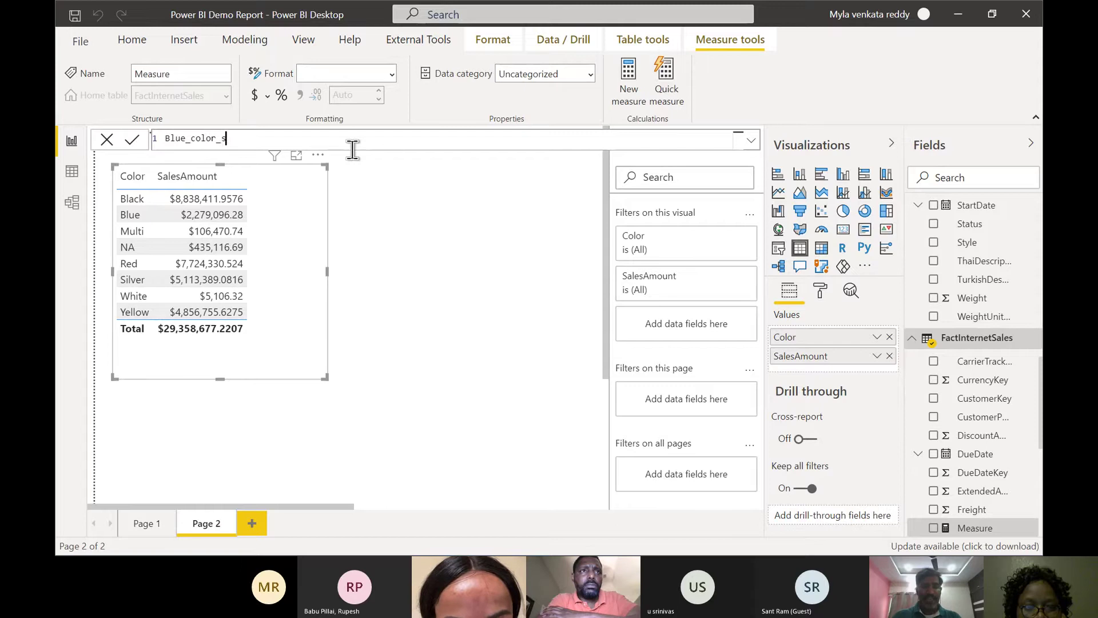
pyautogui.write('ales_revenue')
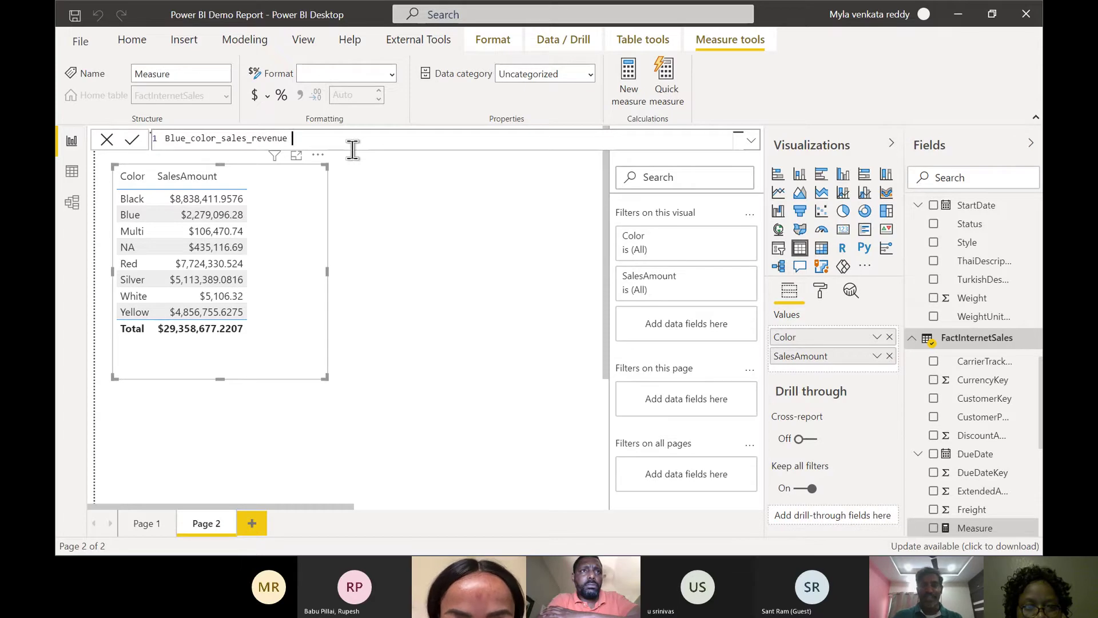
# - Begin the measure's formula with CALCULATE(sum(FactInternetSales[SalesAmount]) as its expression
pyautogui.write(' = CALCULATE(')
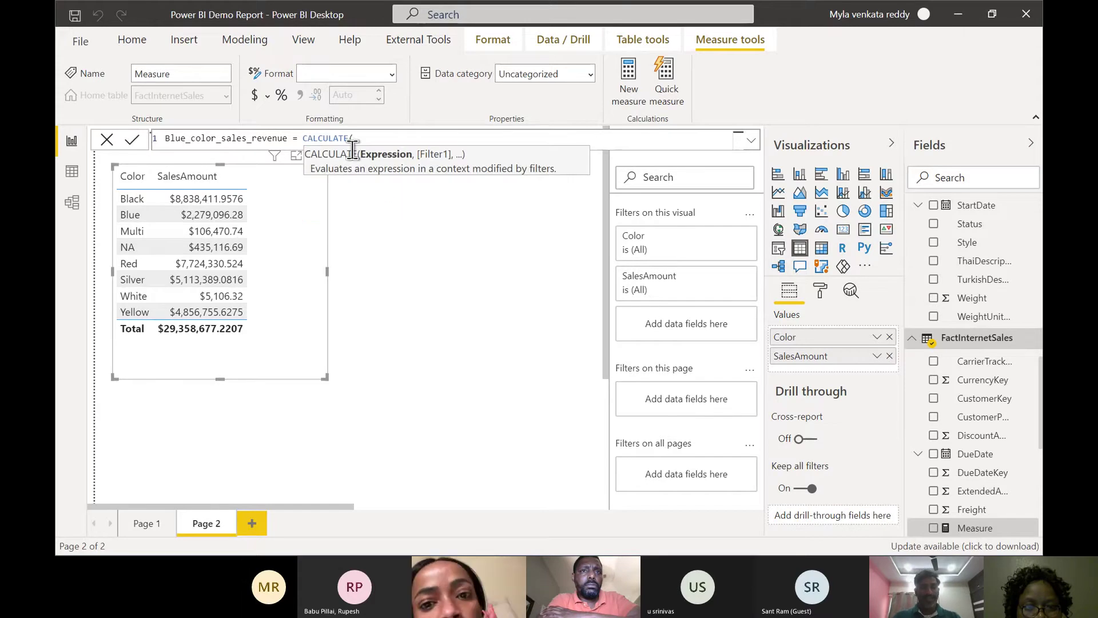
pyautogui.write('sum(')
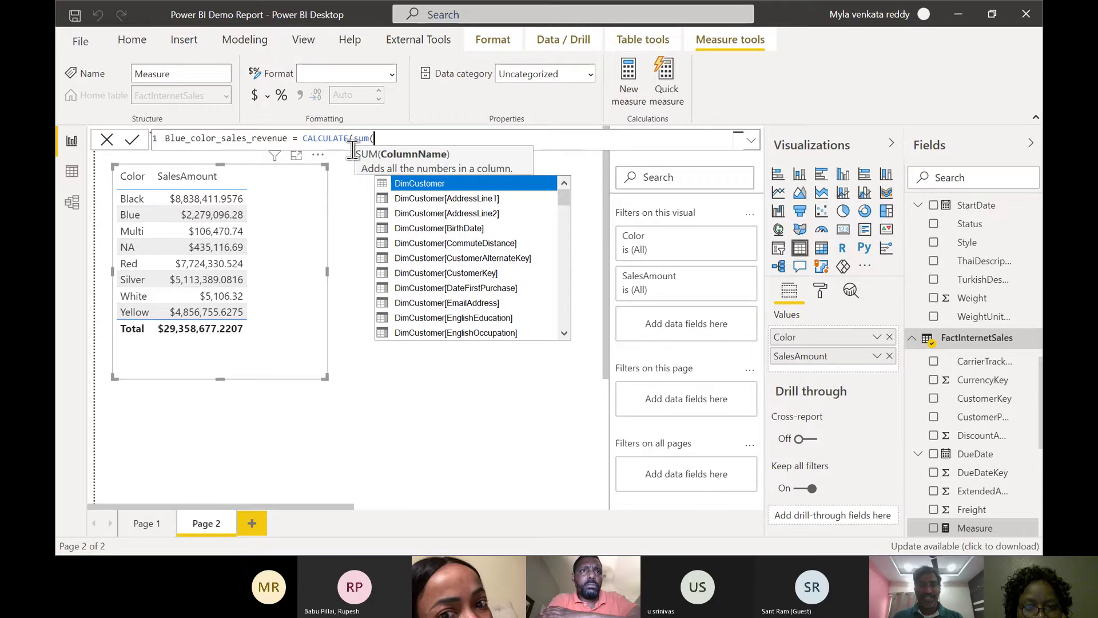
pyautogui.write('sales')
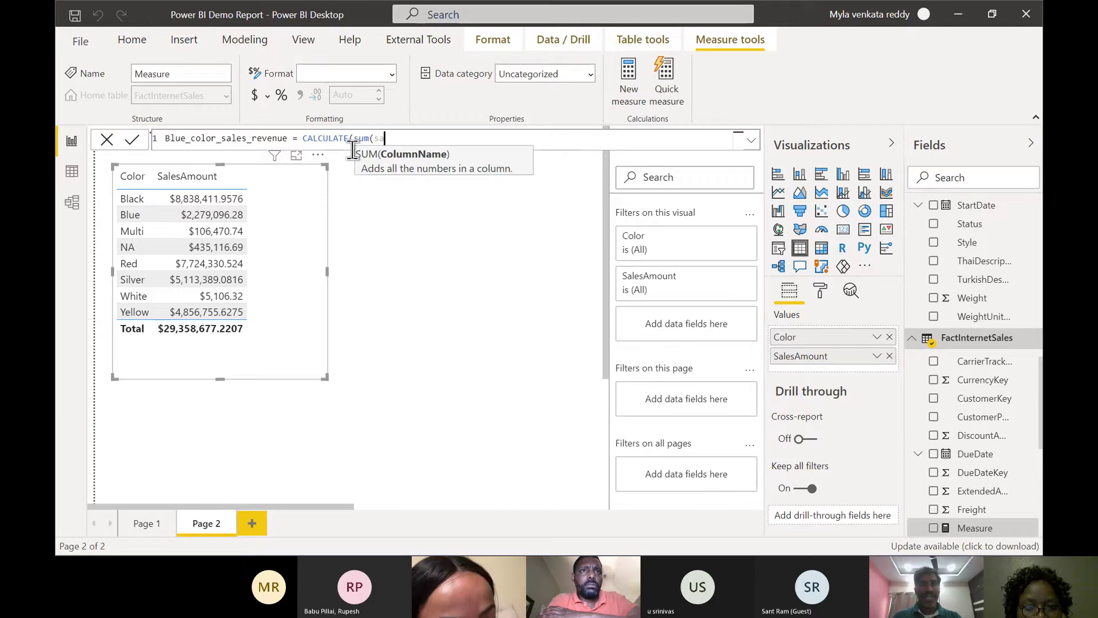
pyautogui.press('Tab')
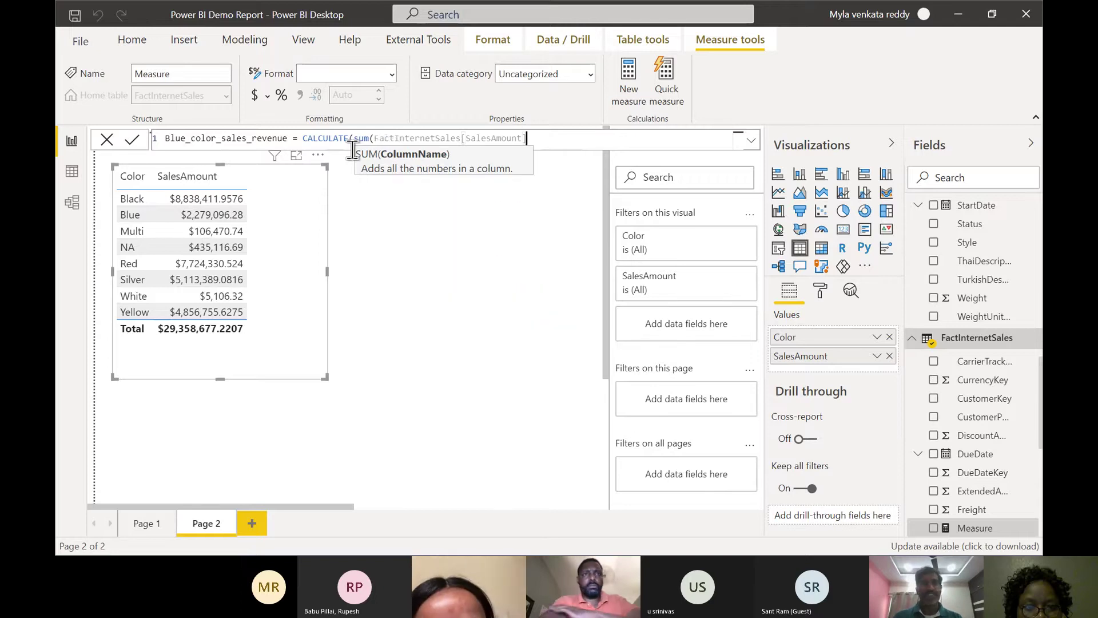
pyautogui.write(')')
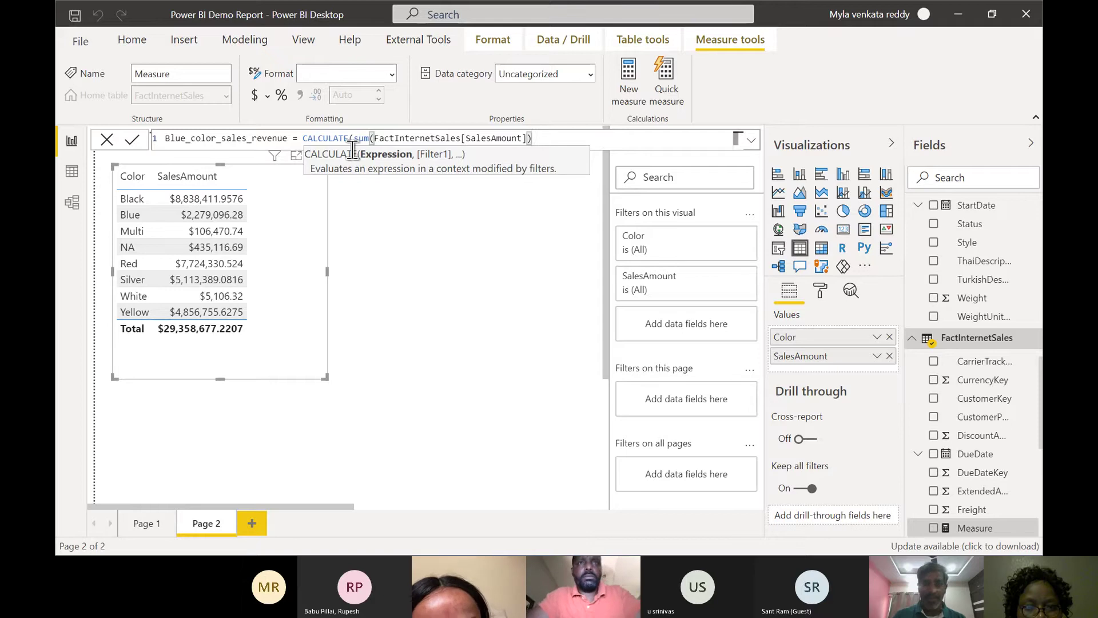
# - Complete the CALCULATE formula with the filter DimProduct[Color]="Blue" and commit the measure
pyautogui.write(',')
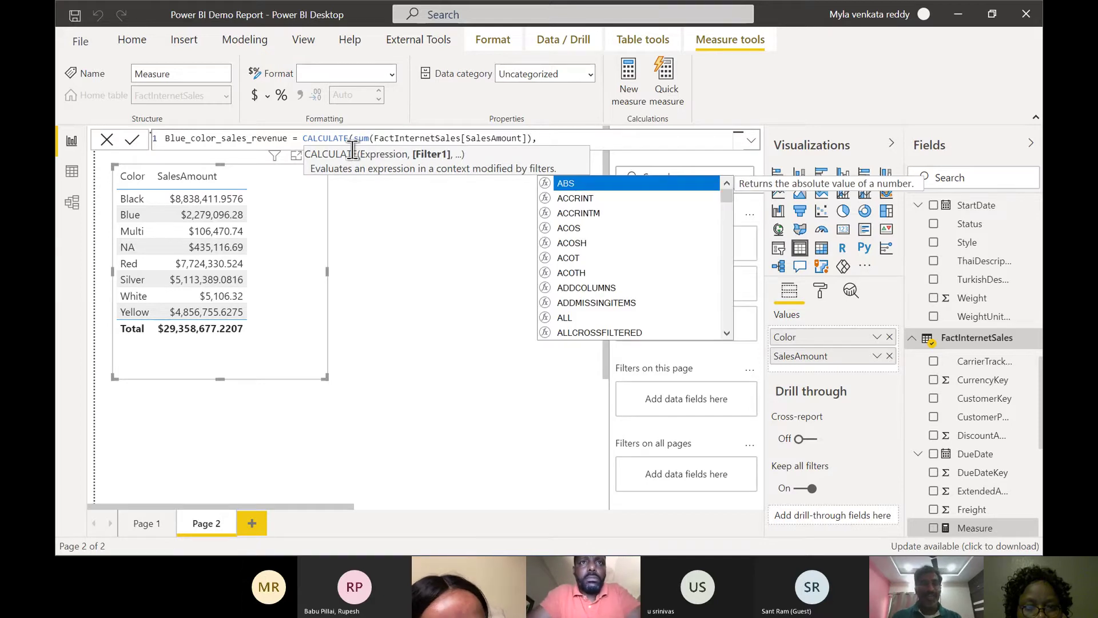
pyautogui.write('prod')
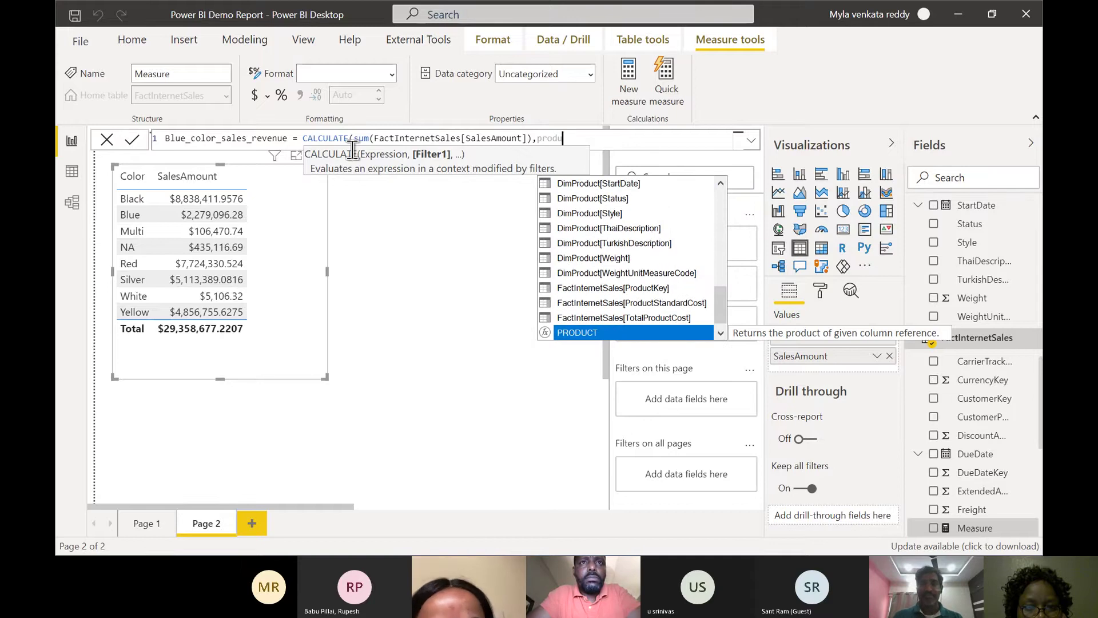
pyautogui.write('u')
pyautogui.press('BackSpace')
pyautogui.press('BackSpace')
pyautogui.press('BackSpace')
pyautogui.press('BackSpace')
pyautogui.press('BackSpace')
pyautogui.write('colo')
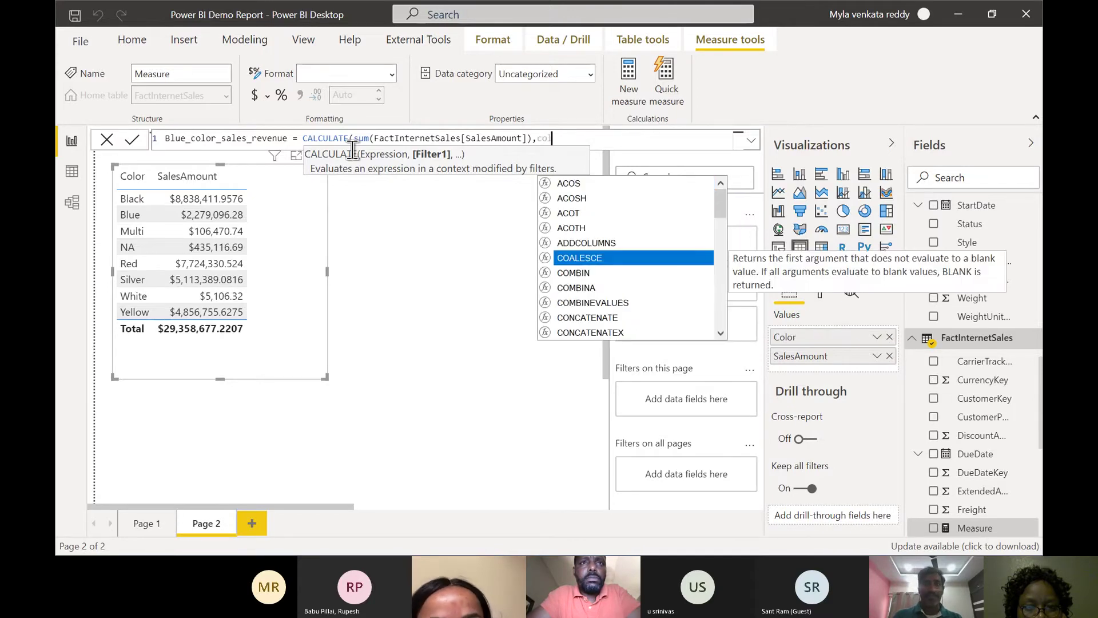
pyautogui.press('Tab')
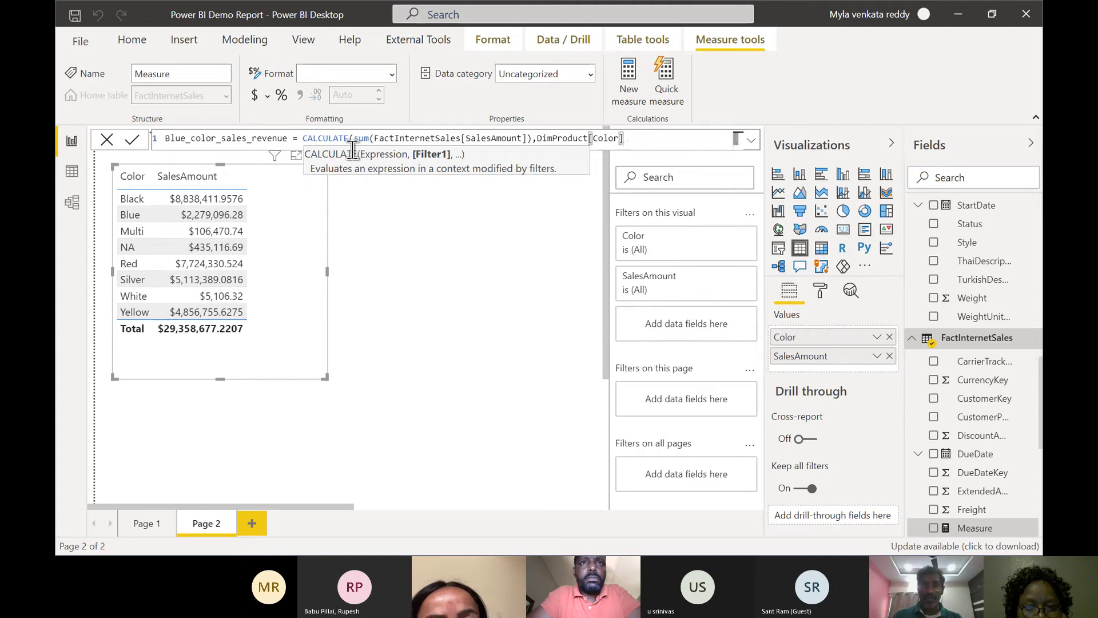
pyautogui.write('="Bl')
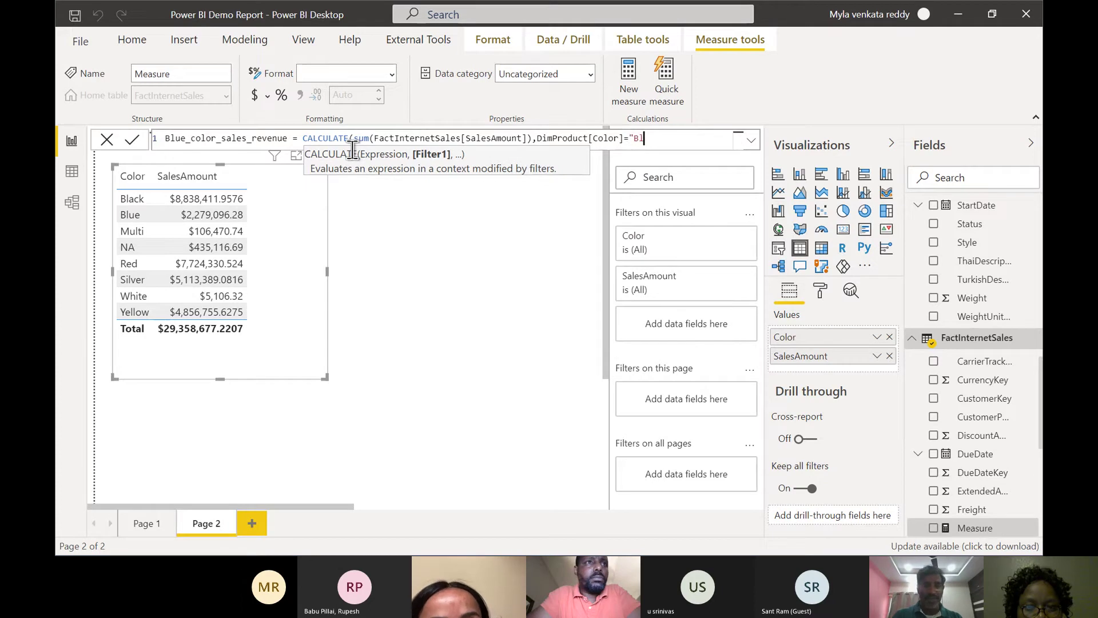
pyautogui.write('ue")')
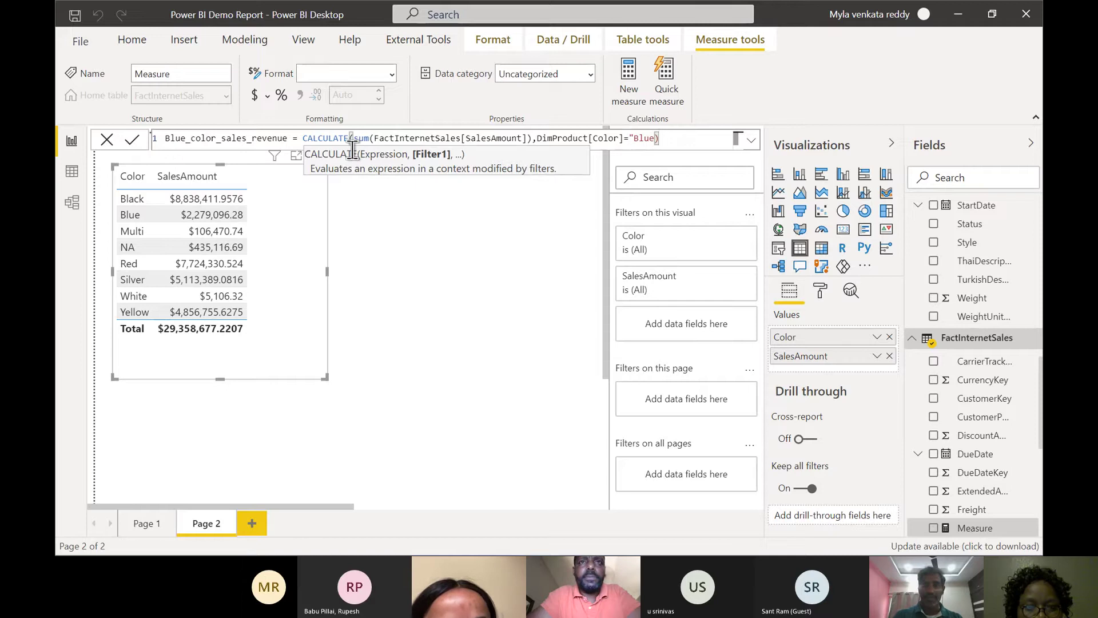
pyautogui.press('BackSpace')
pyautogui.press('BackSpace')
pyautogui.write('")')
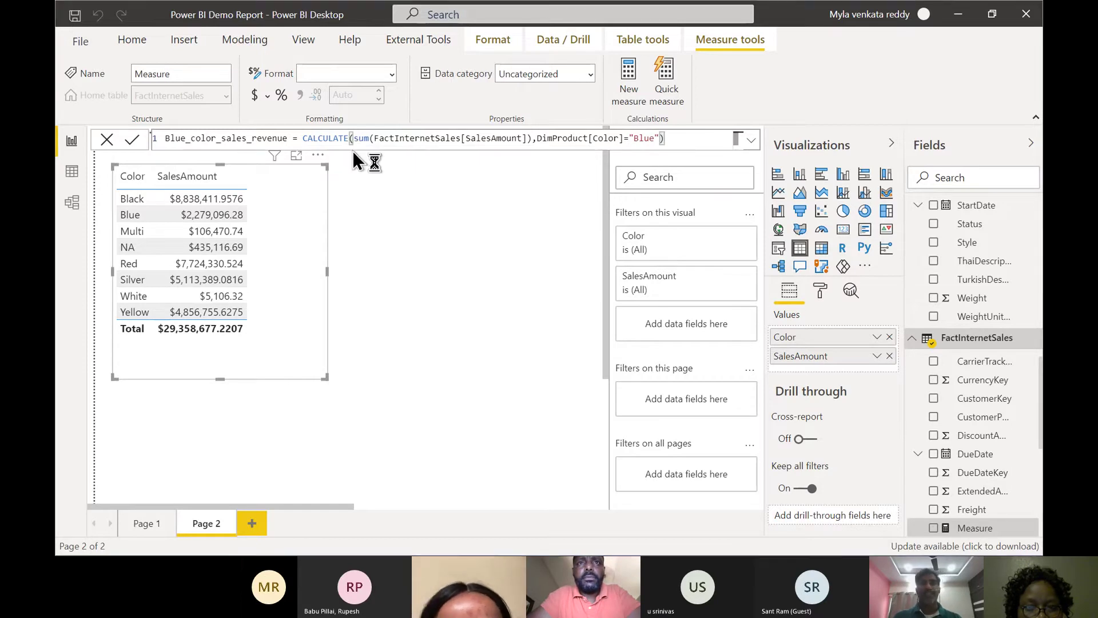
pyautogui.press('Return')
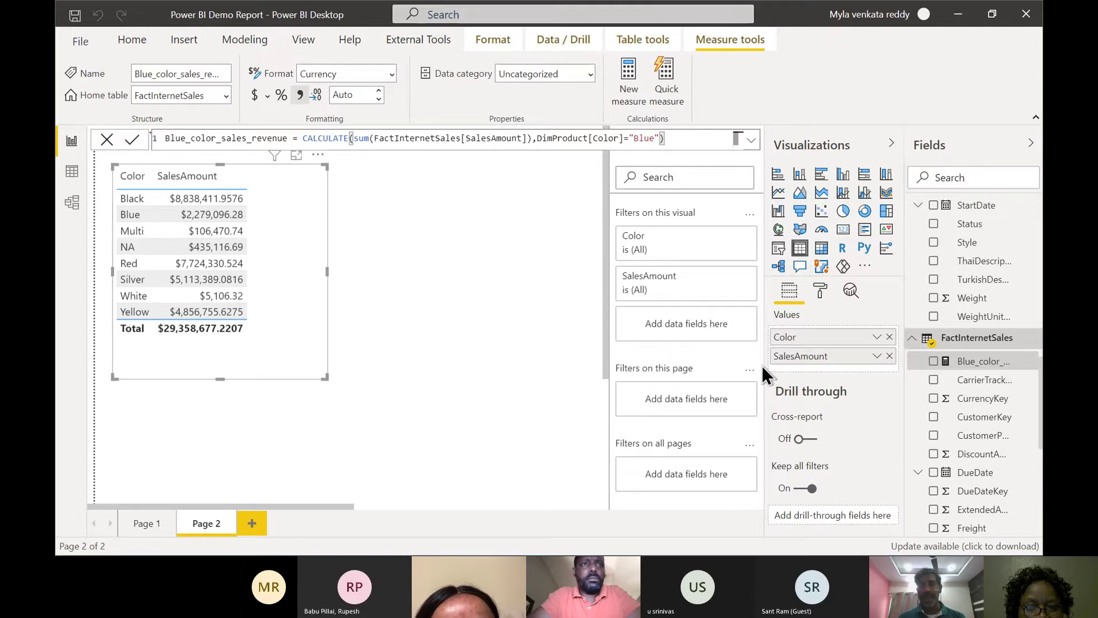
# - Add the Blue_color_sales_revenue measure to the color table and widen the table to fit all three columns
pyautogui.click(934, 362)
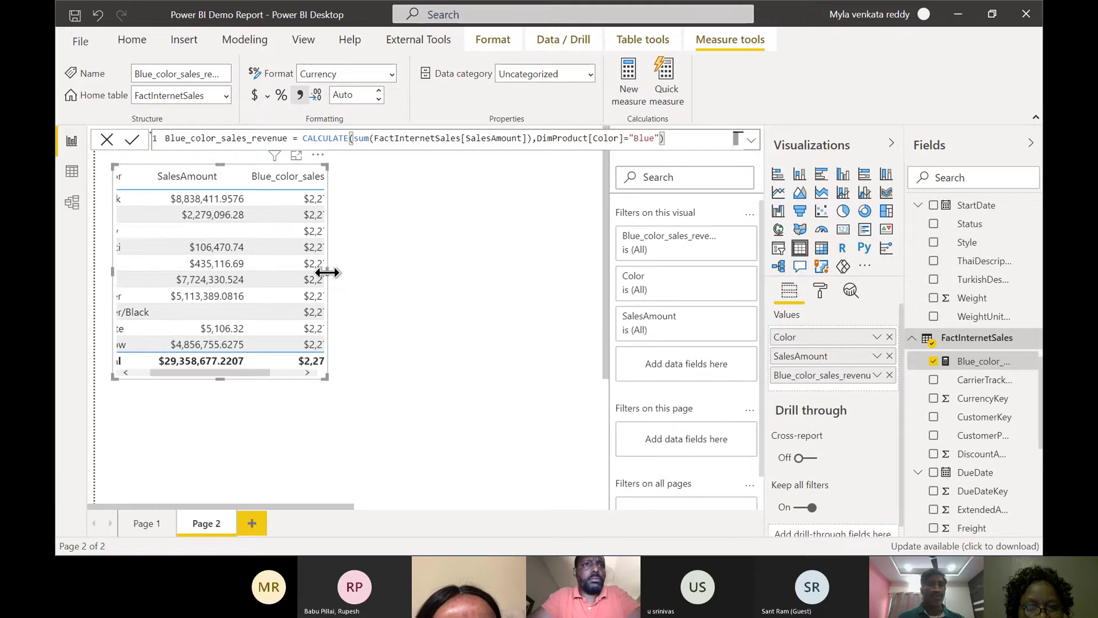
pyautogui.moveTo(327, 272); pyautogui.dragTo(451, 298)
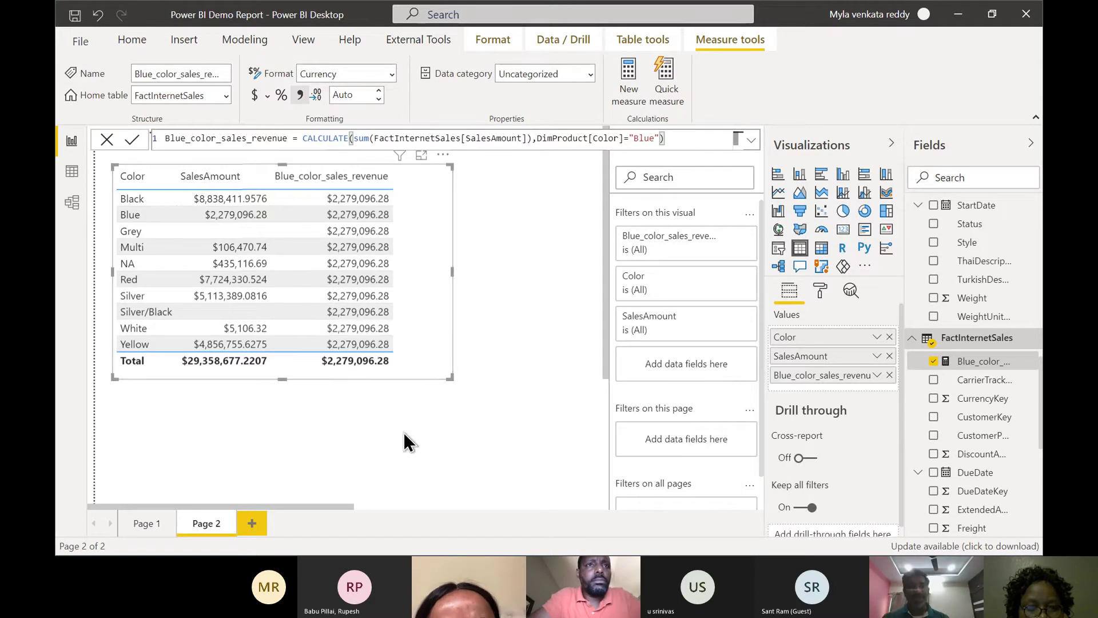
pyautogui.click(500, 373)
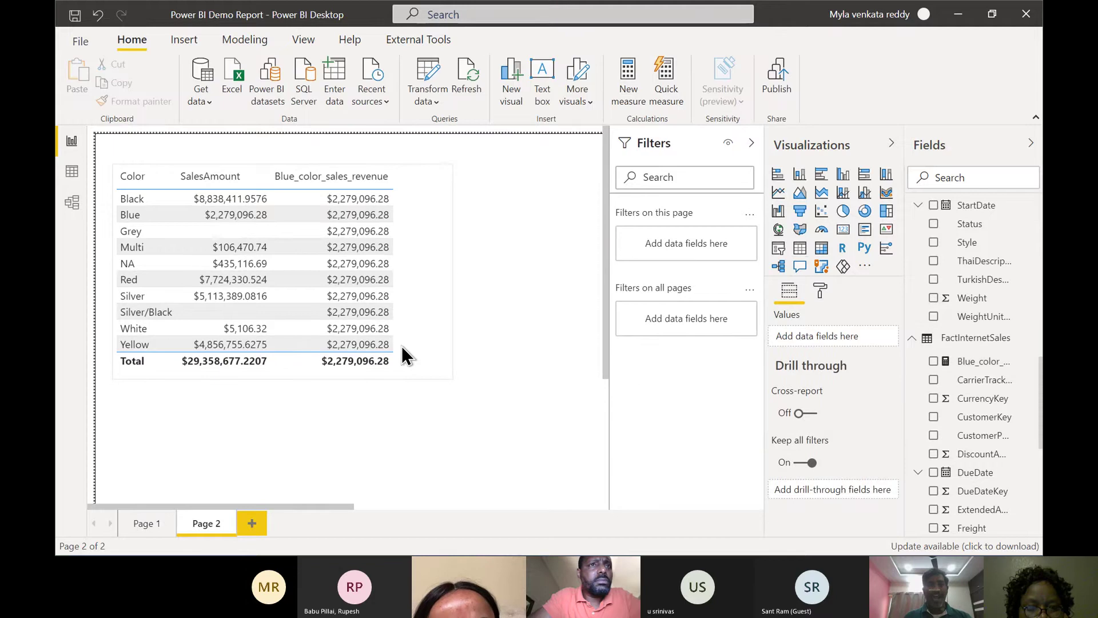
# - Add a third report page and insert an empty card visual on it
pyautogui.click(255, 523)
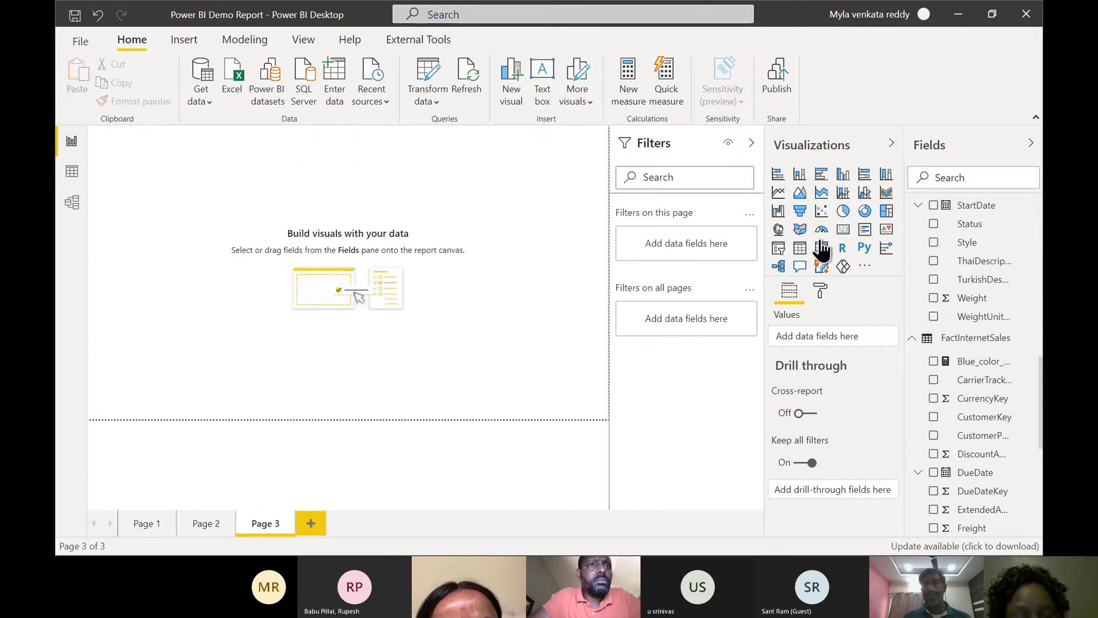
pyautogui.click(843, 230)
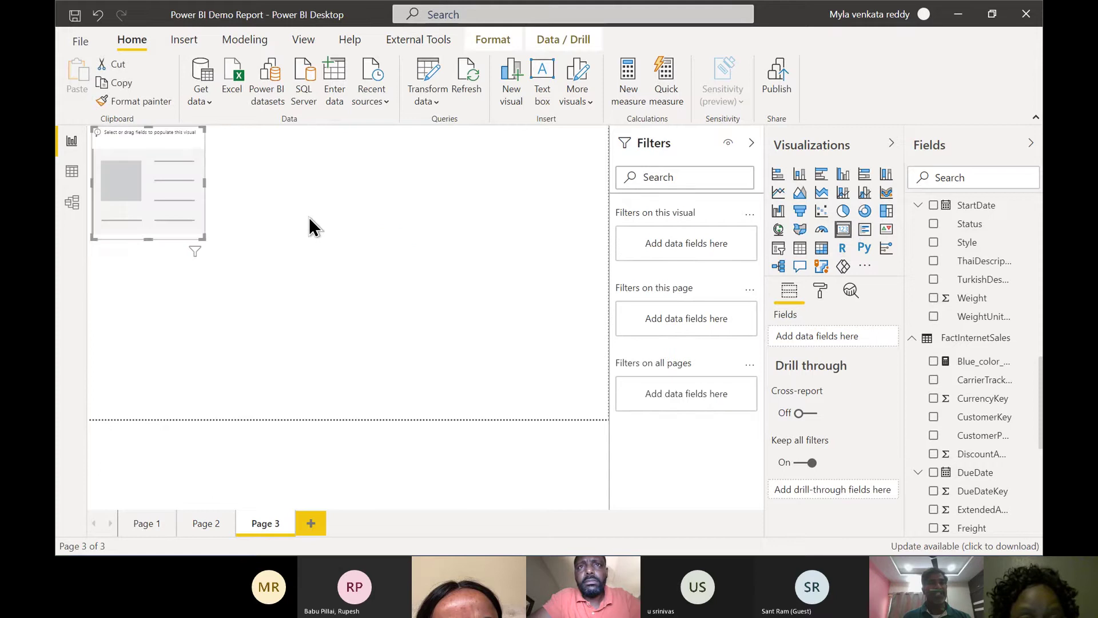
pyautogui.moveTo(172, 199)
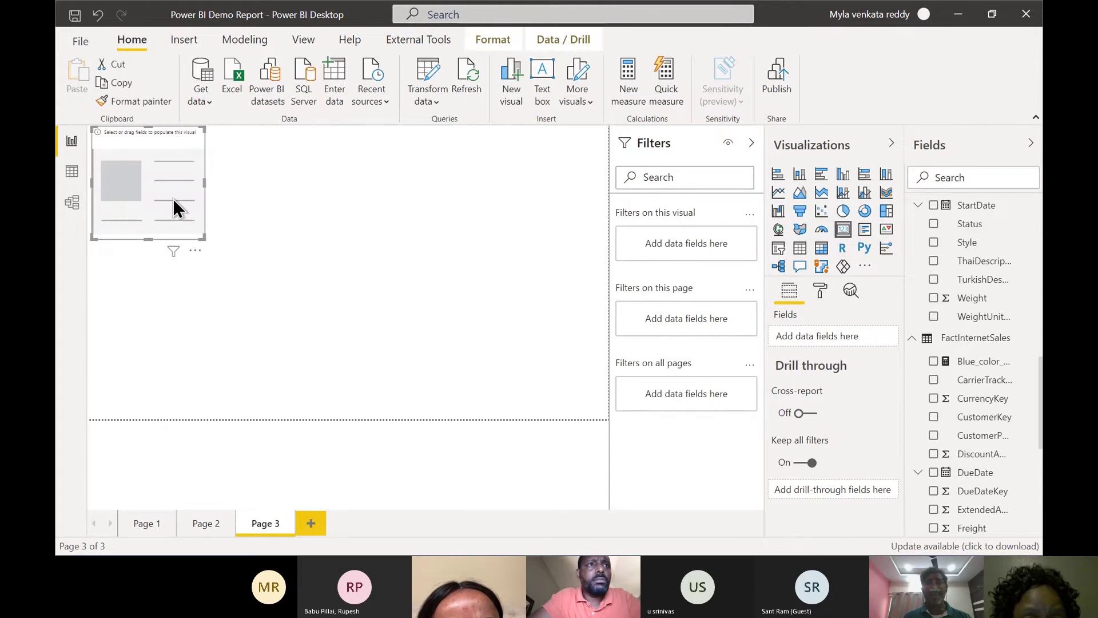
# - Fill the empty card on Page 3 with the SalesAmount field from FactInternetSales and deselect the card
pyautogui.scroll(-4, 935, 418)
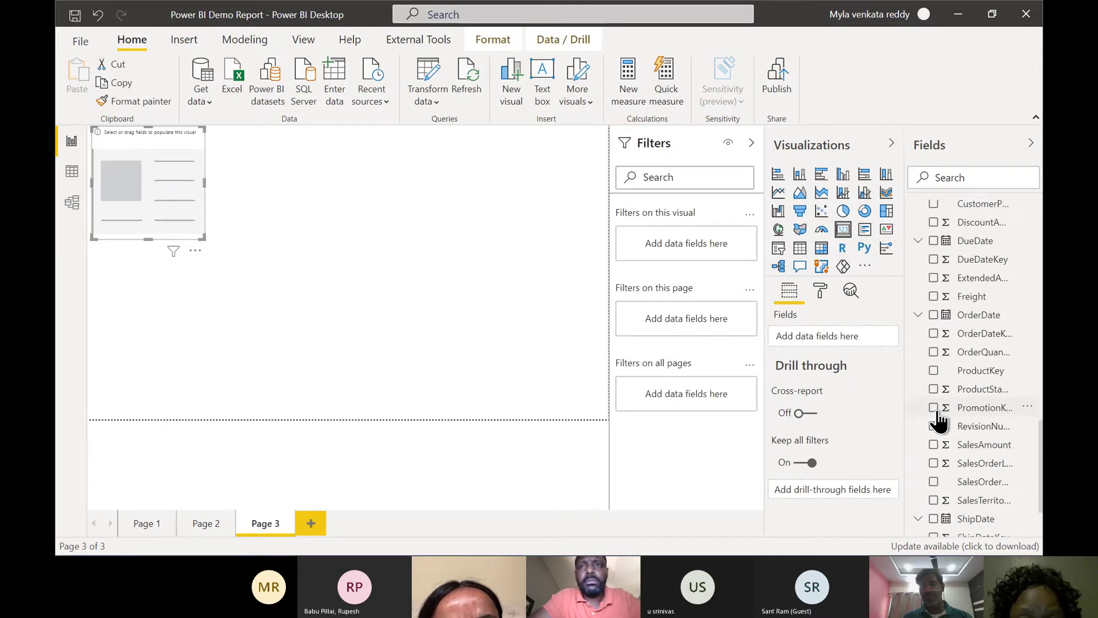
pyautogui.click(934, 444)
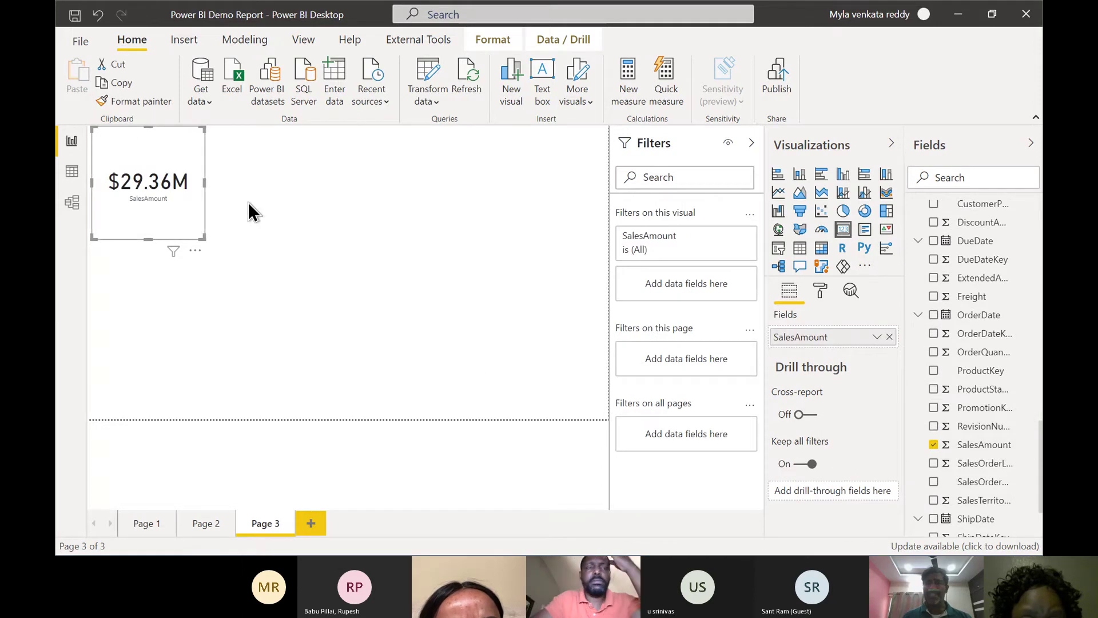
pyautogui.click(452, 253)
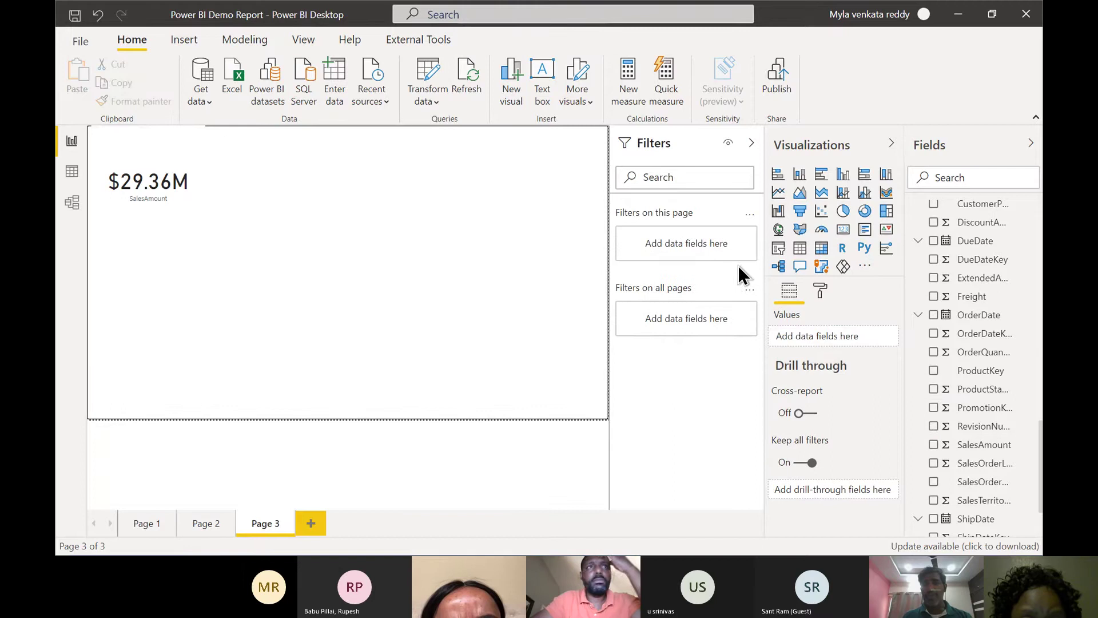
# - Add a second card showing the Blue_color_sales_revenue measure and move it to the right of the SalesAmount card
pyautogui.click(842, 234)
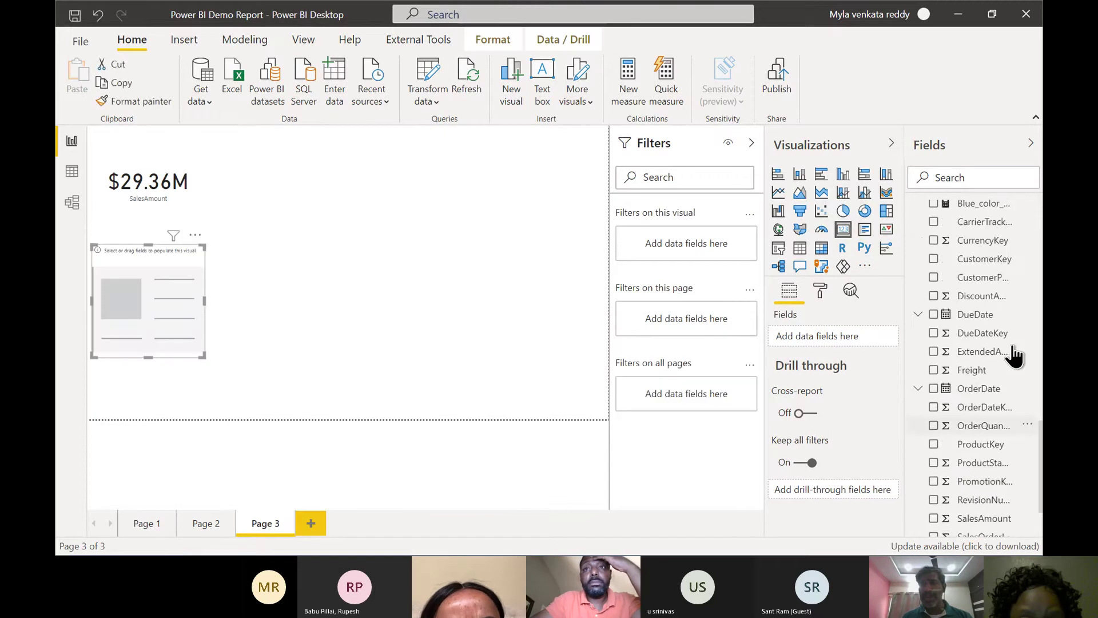
pyautogui.scroll(1, 1012, 347)
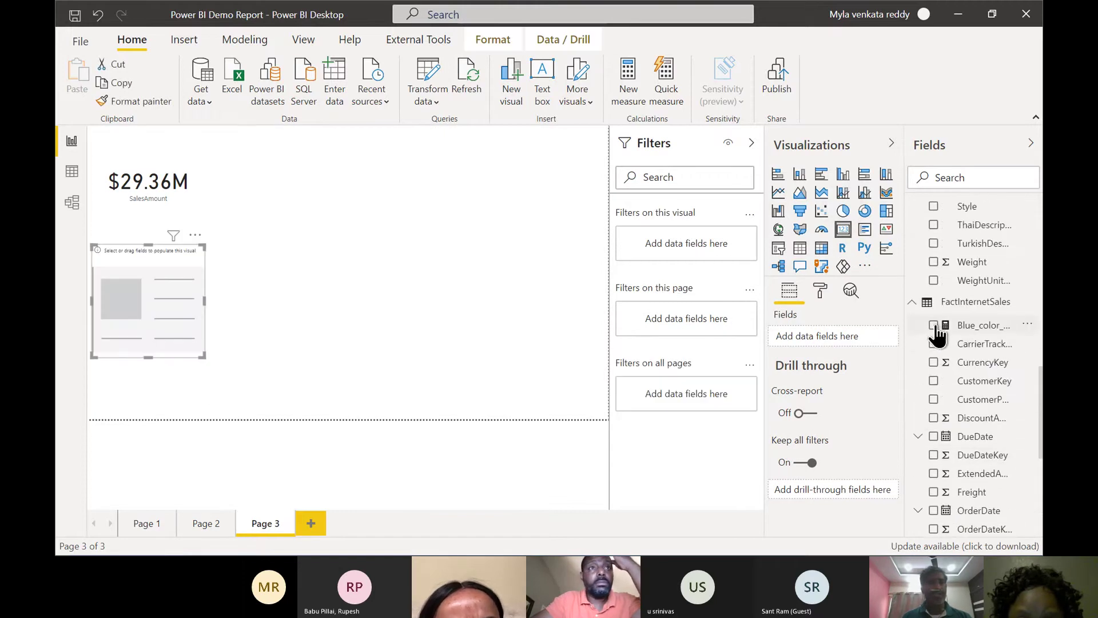
pyautogui.click(933, 325)
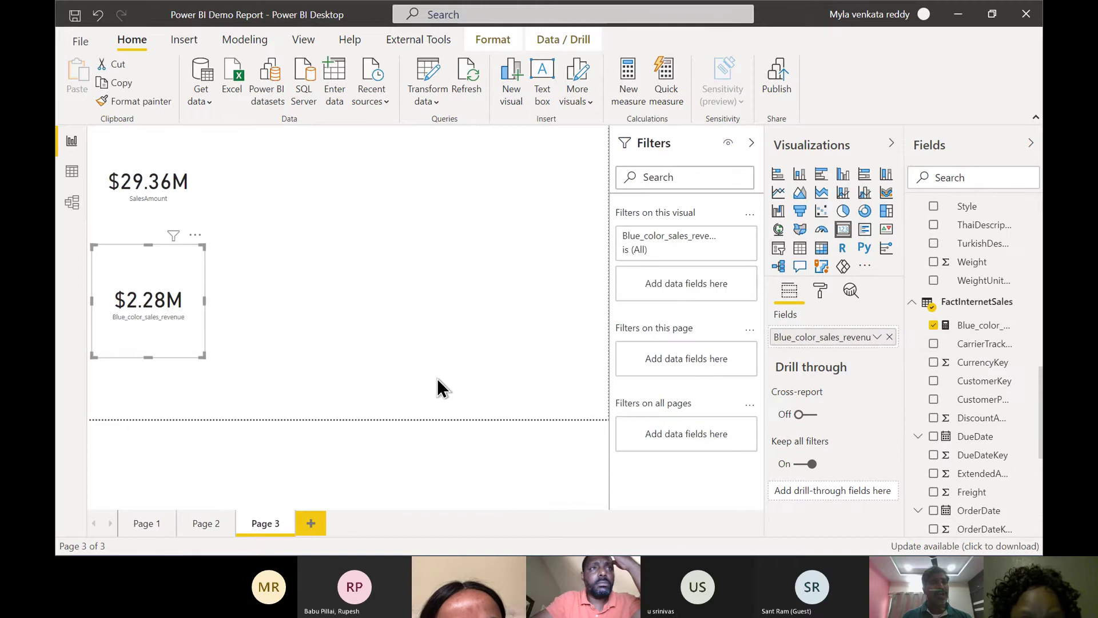
pyautogui.moveTo(160, 267); pyautogui.dragTo(379, 192)
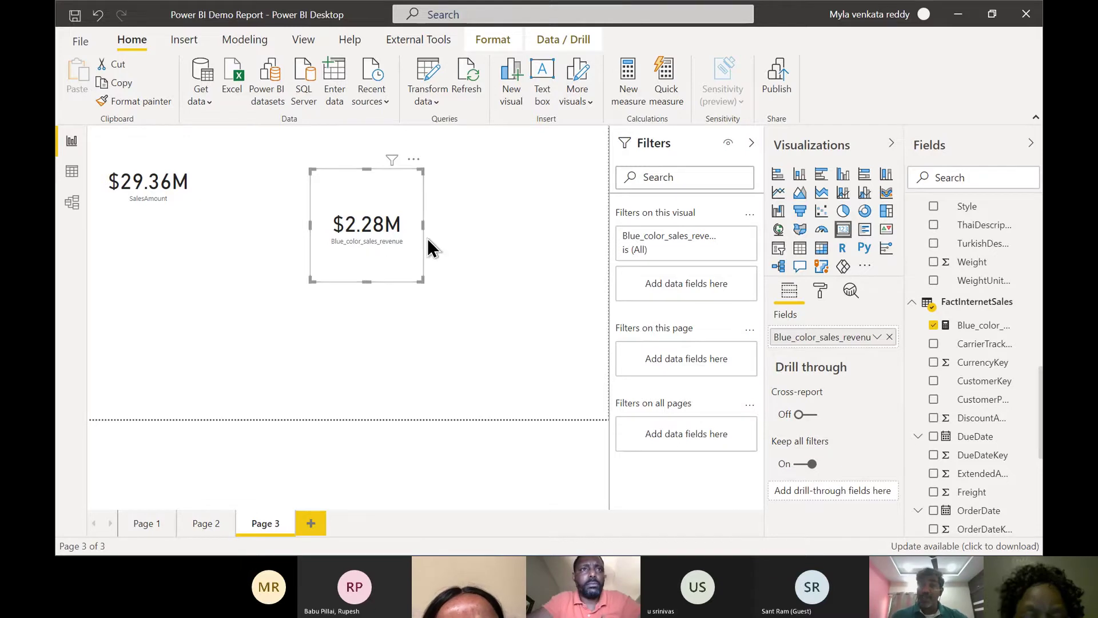
# - Open the Blue_color_sales_revenue measure's formula and expand the formula editor
pyautogui.click(979, 329)
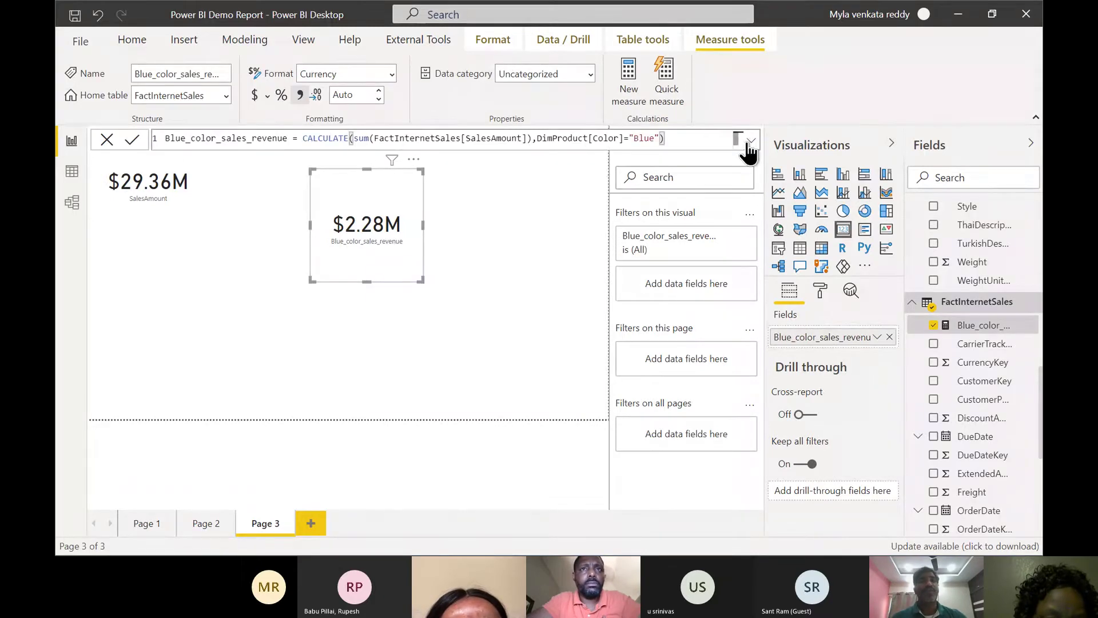
pyautogui.click(750, 142)
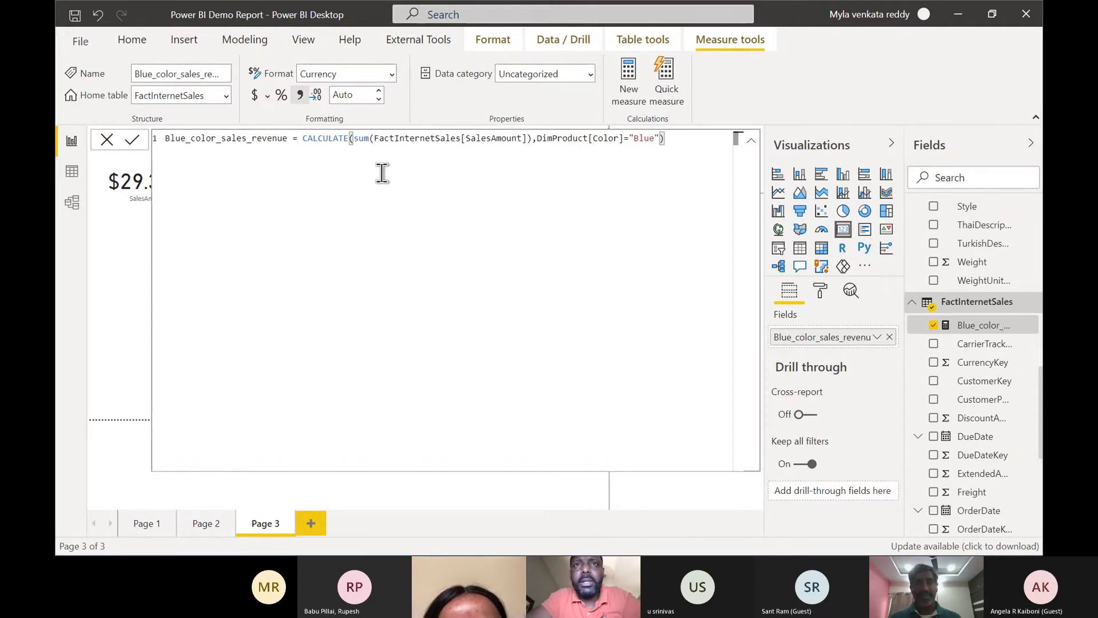
# - Switch to the README.md course outline in the browser and review the DAX section down to CALCULATE under Filter functions, highlighting that entry
pyautogui.hotkey('alt', 'Tab')
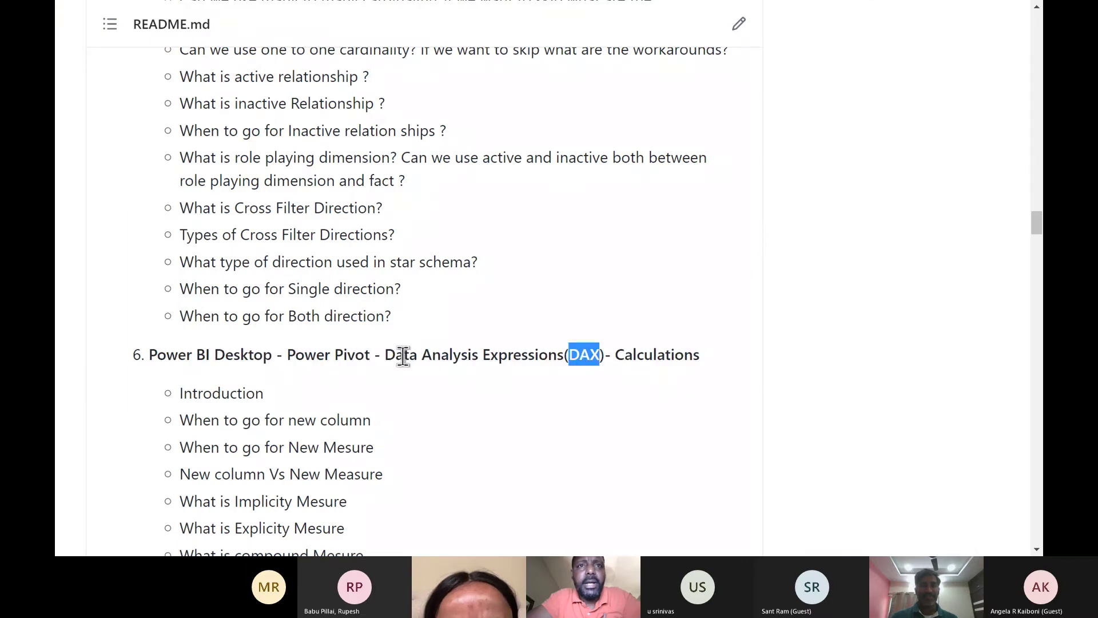
pyautogui.moveTo(385, 356); pyautogui.dragTo(598, 357)
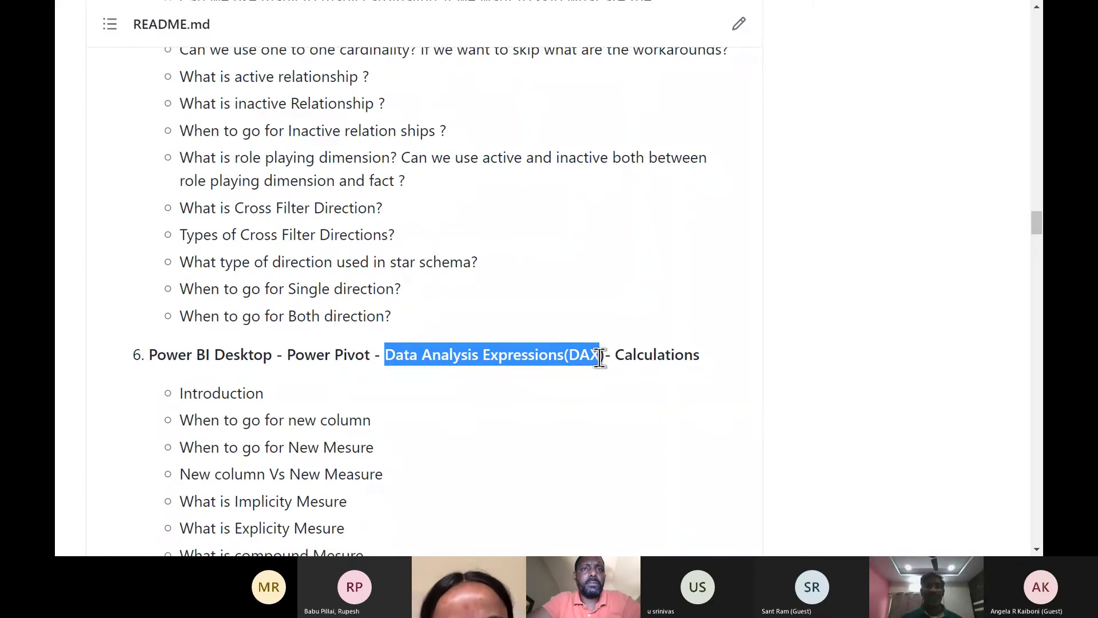
pyautogui.scroll(-5, 599, 357)
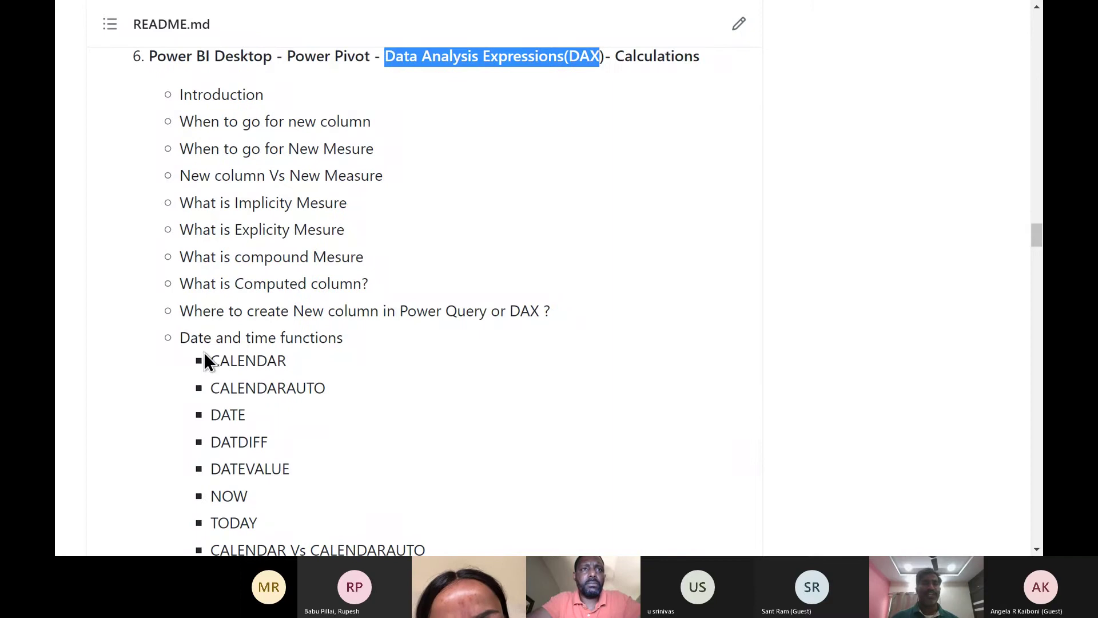
pyautogui.scroll(-3, 304, 354)
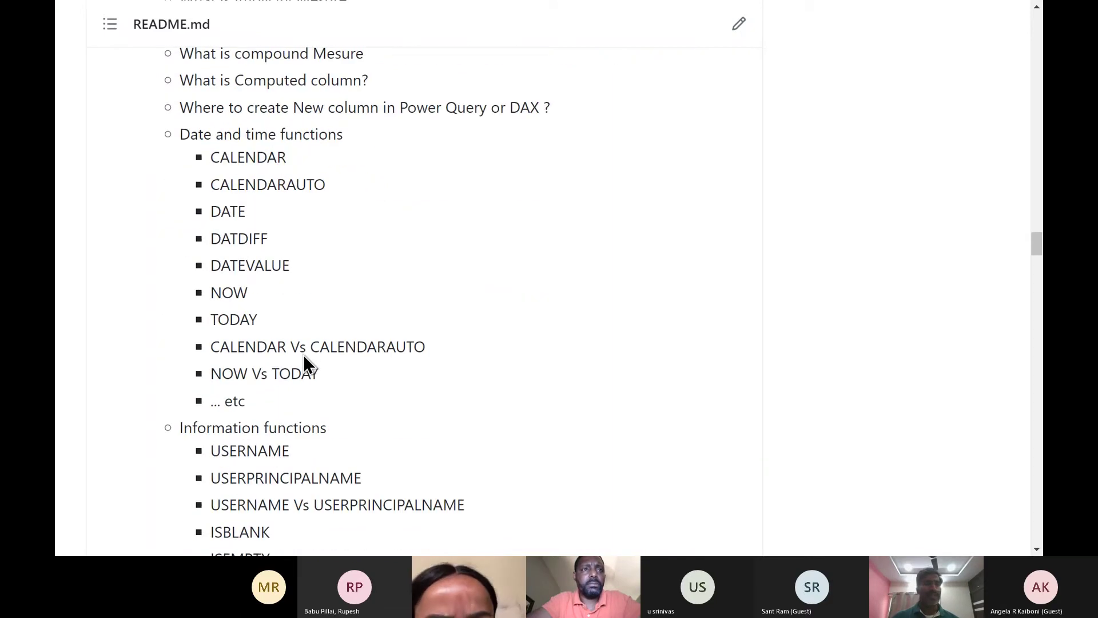
pyautogui.scroll(-8, 343, 338)
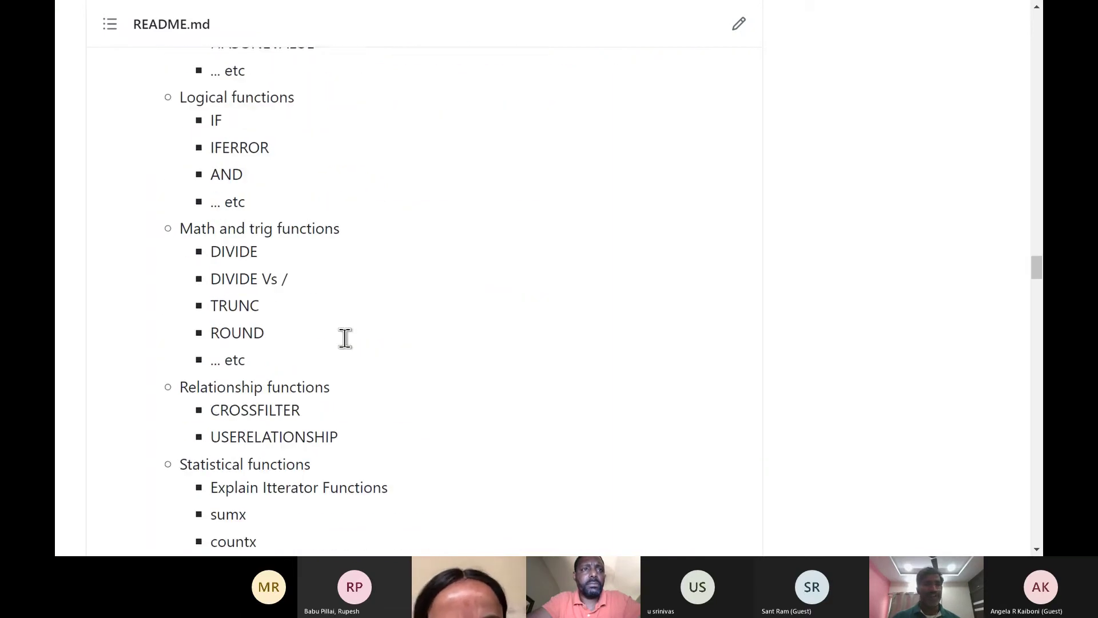
pyautogui.scroll(-3, 345, 337)
pyautogui.scroll(-6, 343, 338)
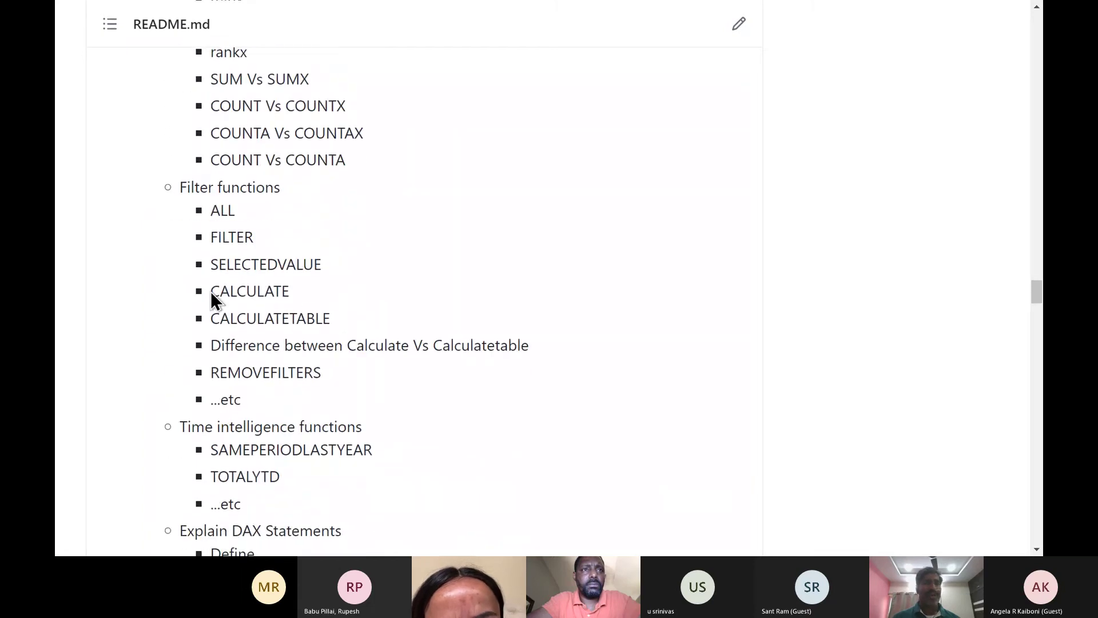
pyautogui.moveTo(211, 291); pyautogui.dragTo(294, 304)
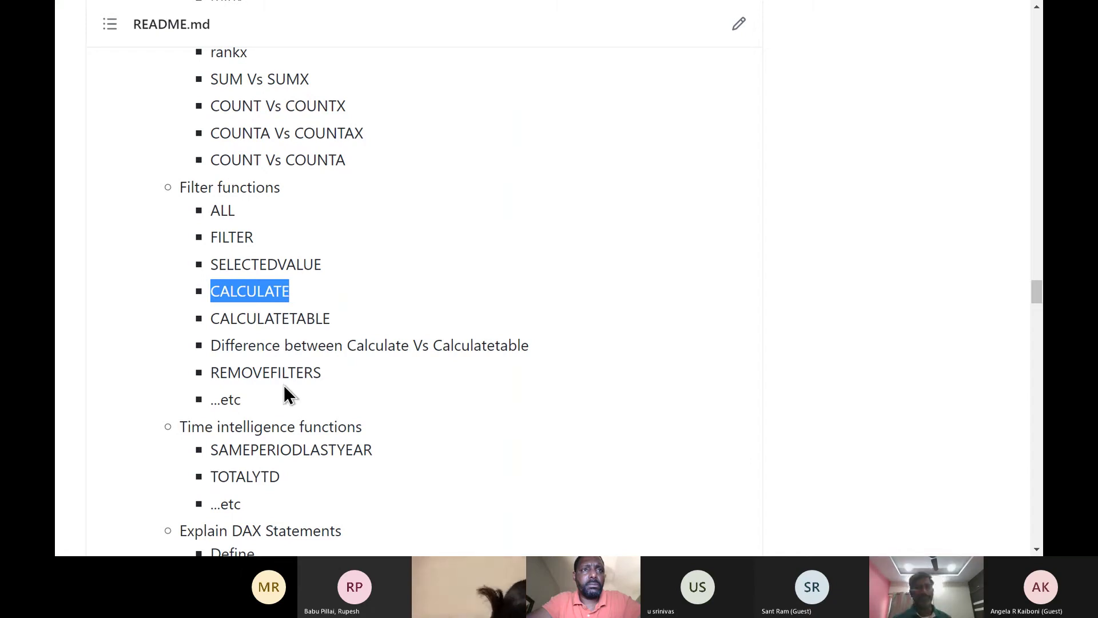
# - Review the outline's DAX Studio section, highlighting its heading and the SQL versus EVALUATE example, and dismiss the OneDrive sign-in dialog
pyautogui.scroll(-7, 284, 386)
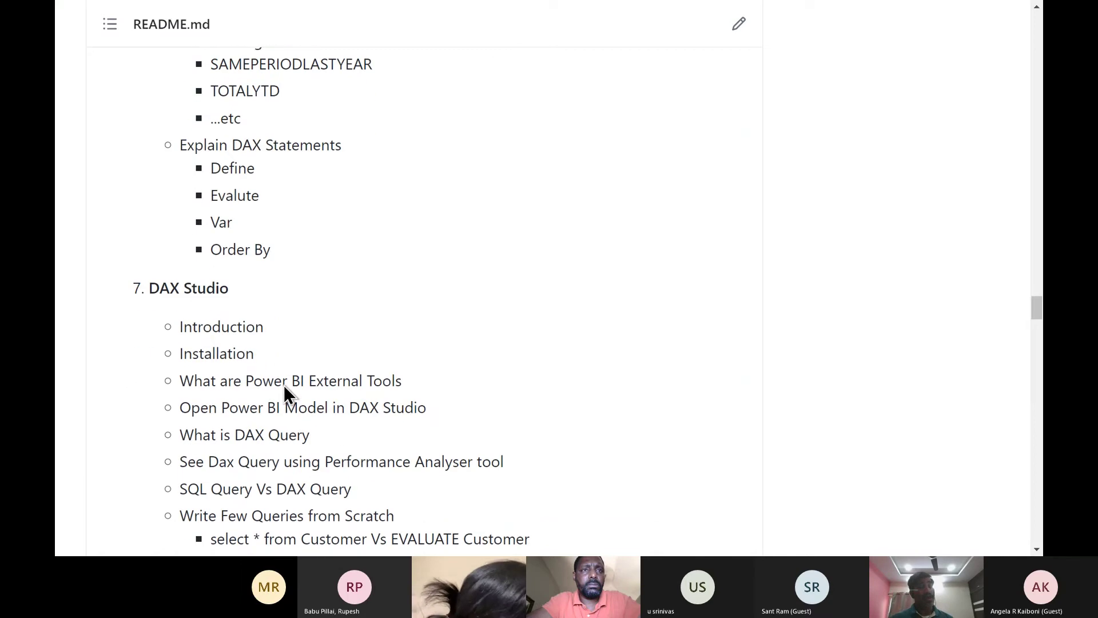
pyautogui.scroll(-2, 284, 385)
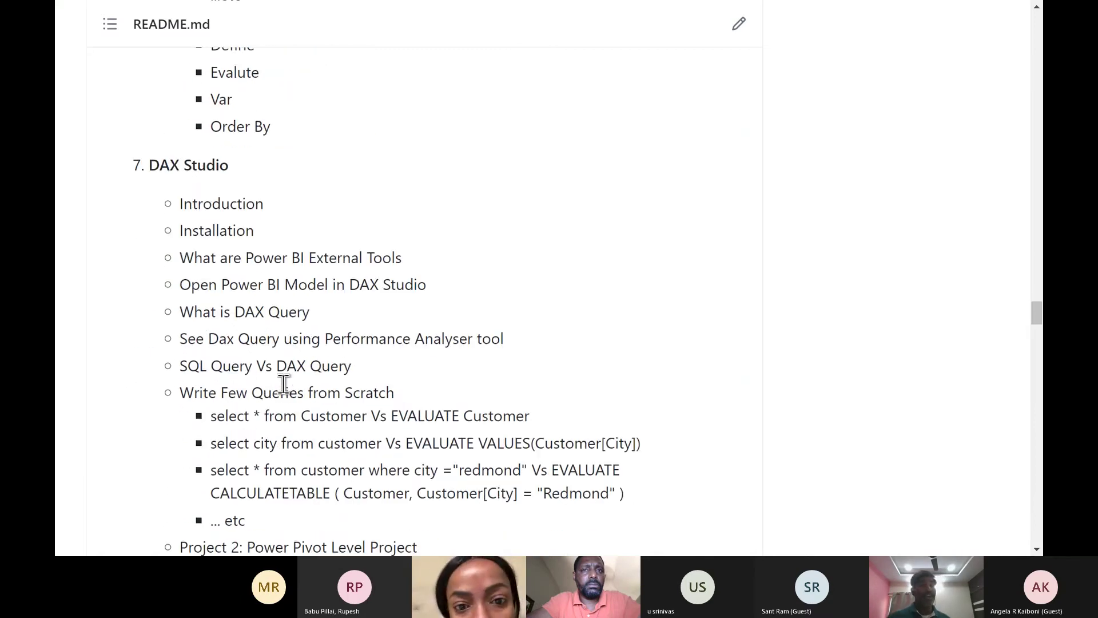
pyautogui.scroll(-1, 284, 386)
pyautogui.moveTo(148, 127); pyautogui.dragTo(228, 127)
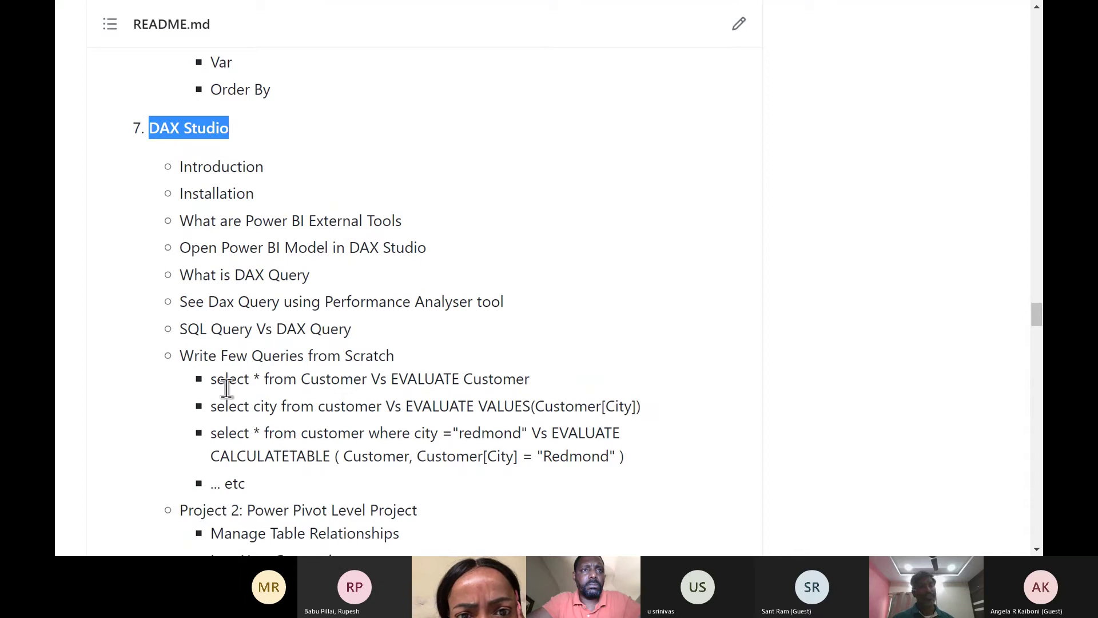
pyautogui.moveTo(218, 379); pyautogui.dragTo(497, 385)
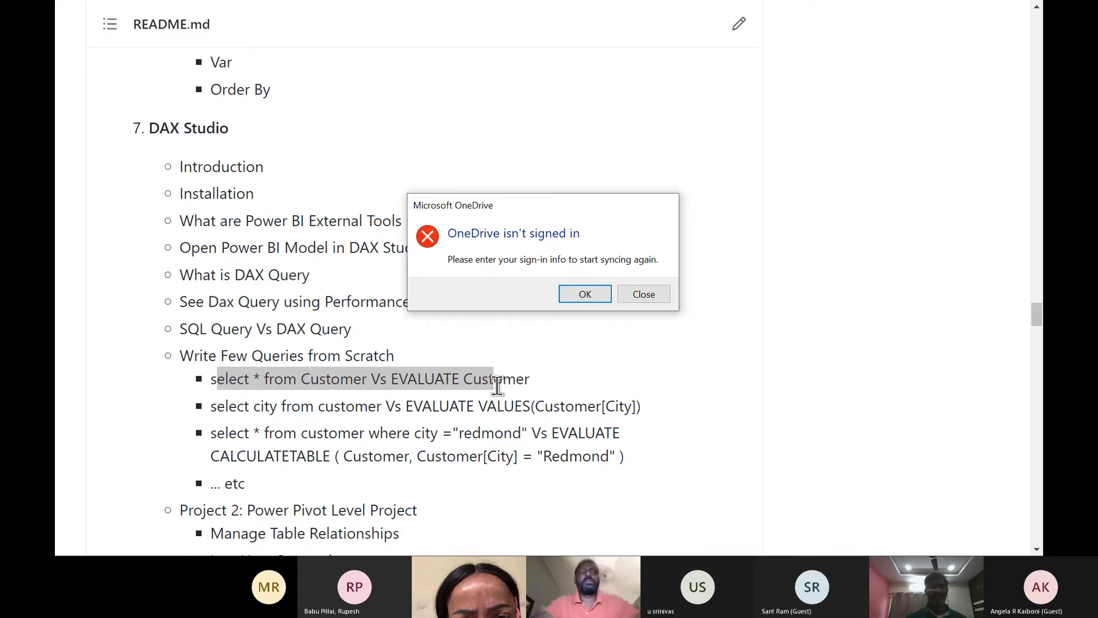
pyautogui.click(656, 298)
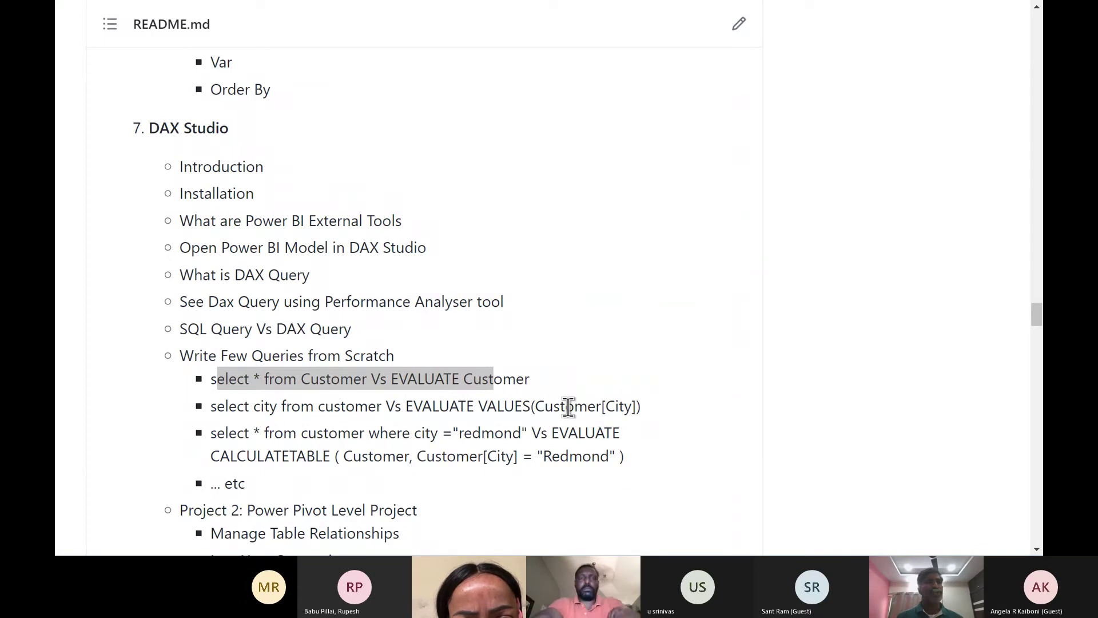
pyautogui.scroll(2, 568, 407)
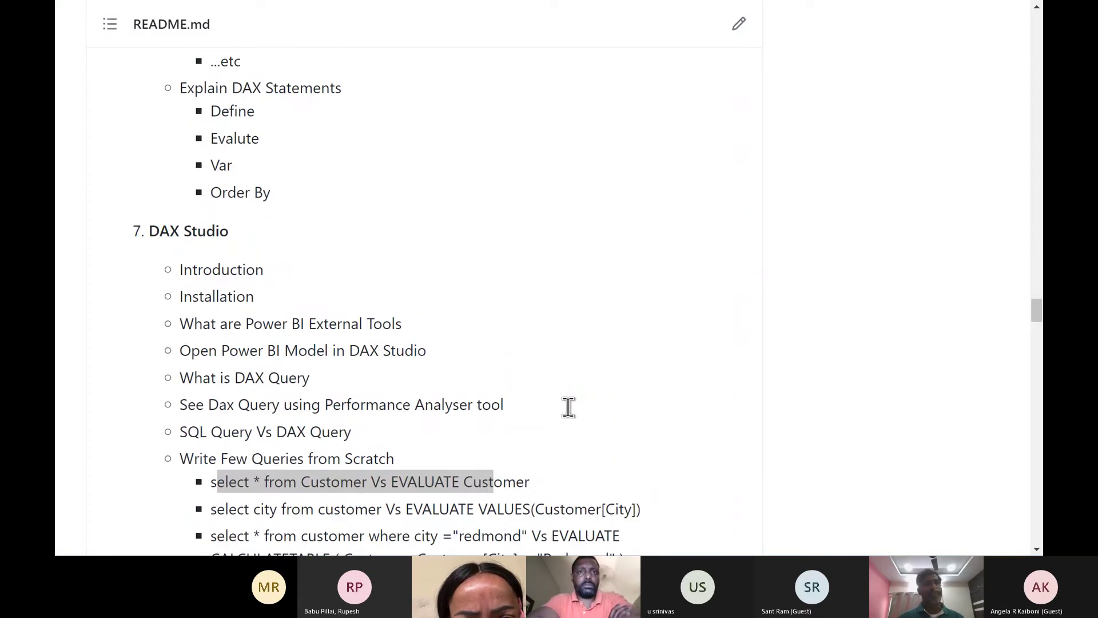
pyautogui.moveTo(149, 233); pyautogui.dragTo(187, 234)
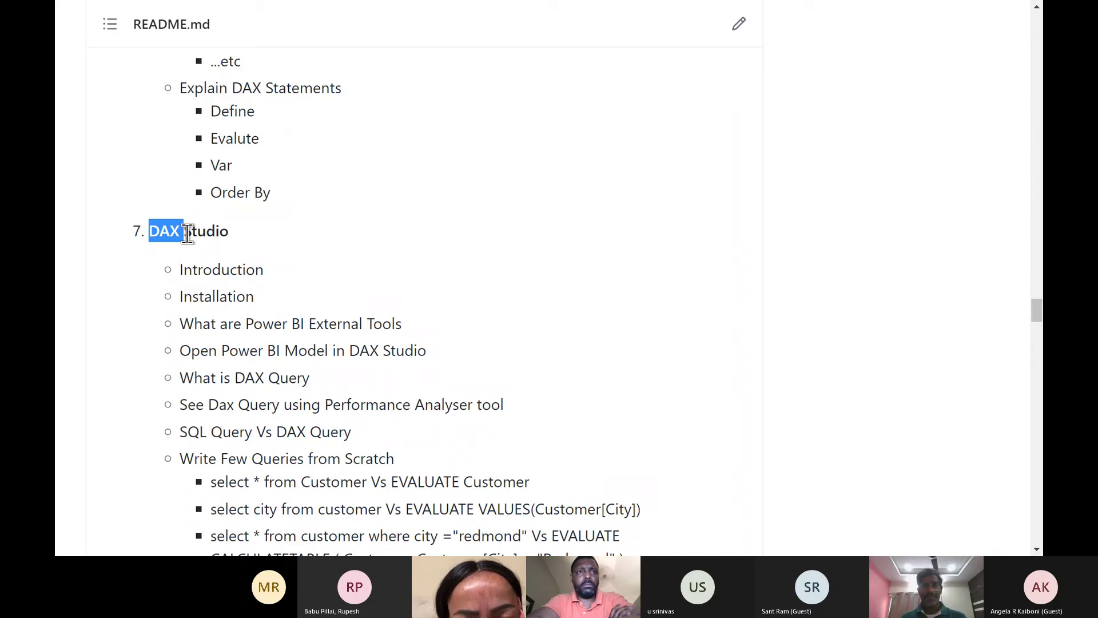
# - Examine section 8 of the README.md outline, Power View - Report - Visualization, and highlight its heading
pyautogui.hotkey('alt', 'Tab')
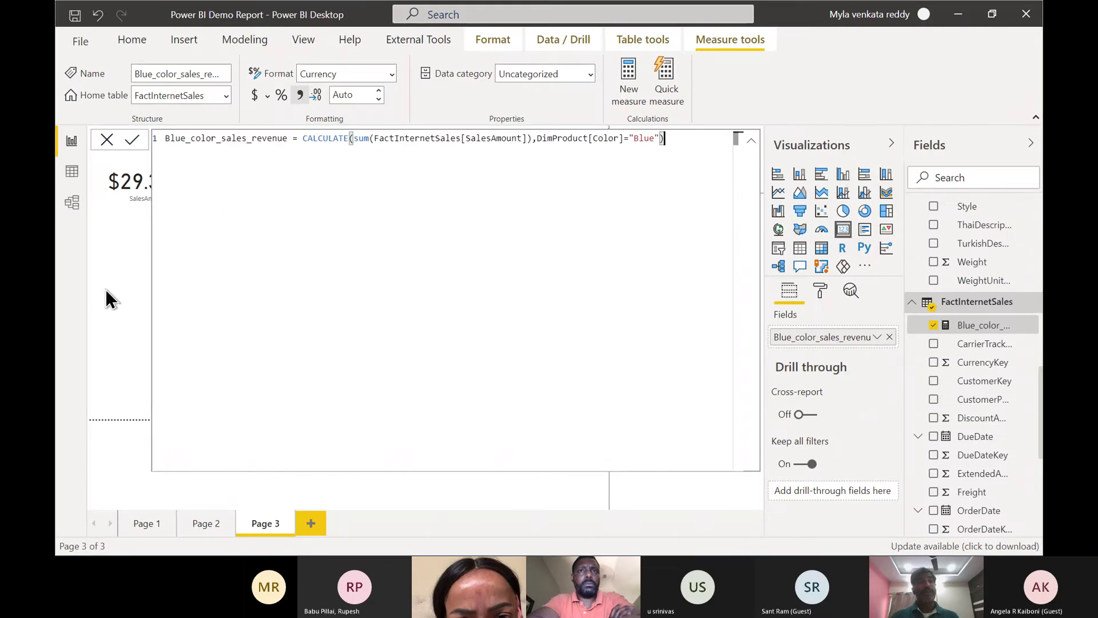
pyautogui.hotkey('alt', 'Tab')
pyautogui.scroll(-10, 297, 326)
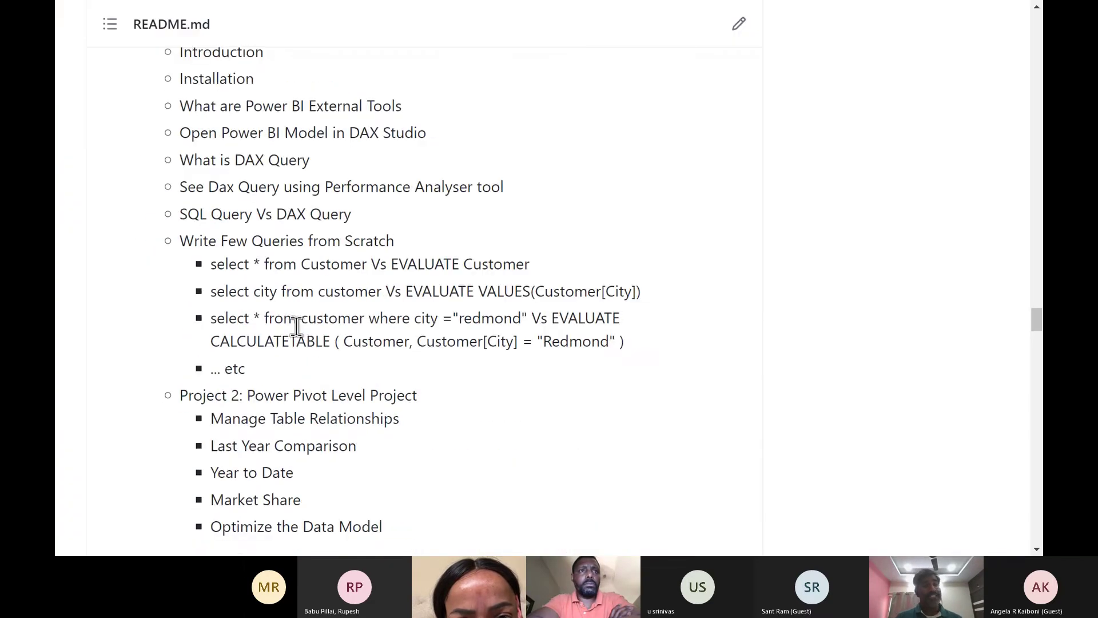
pyautogui.scroll(-1, 297, 326)
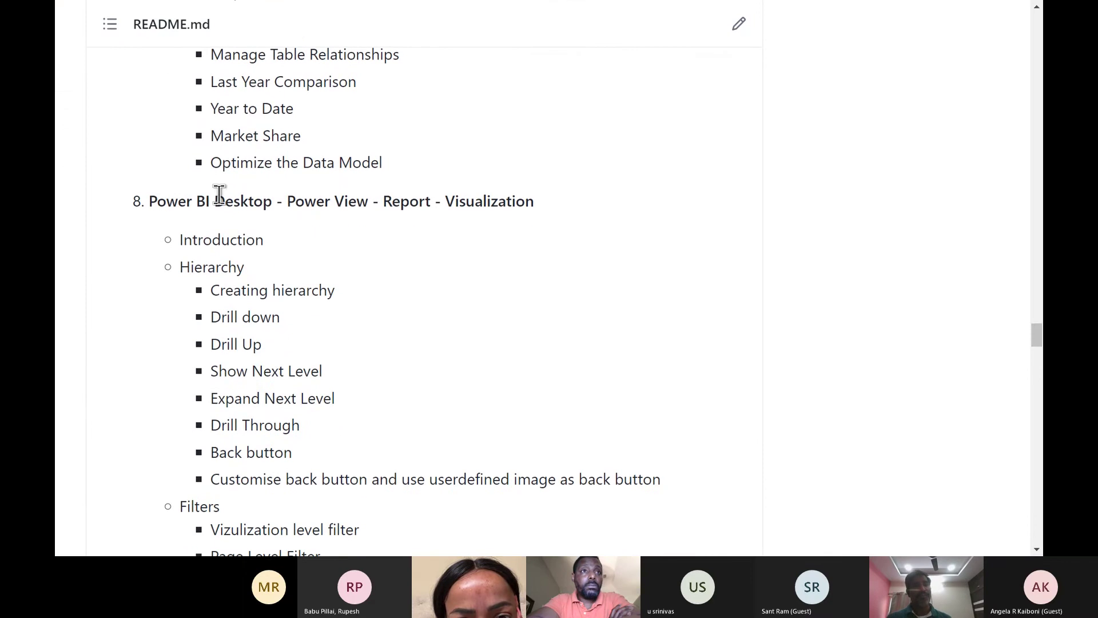
pyautogui.moveTo(157, 202); pyautogui.dragTo(528, 202)
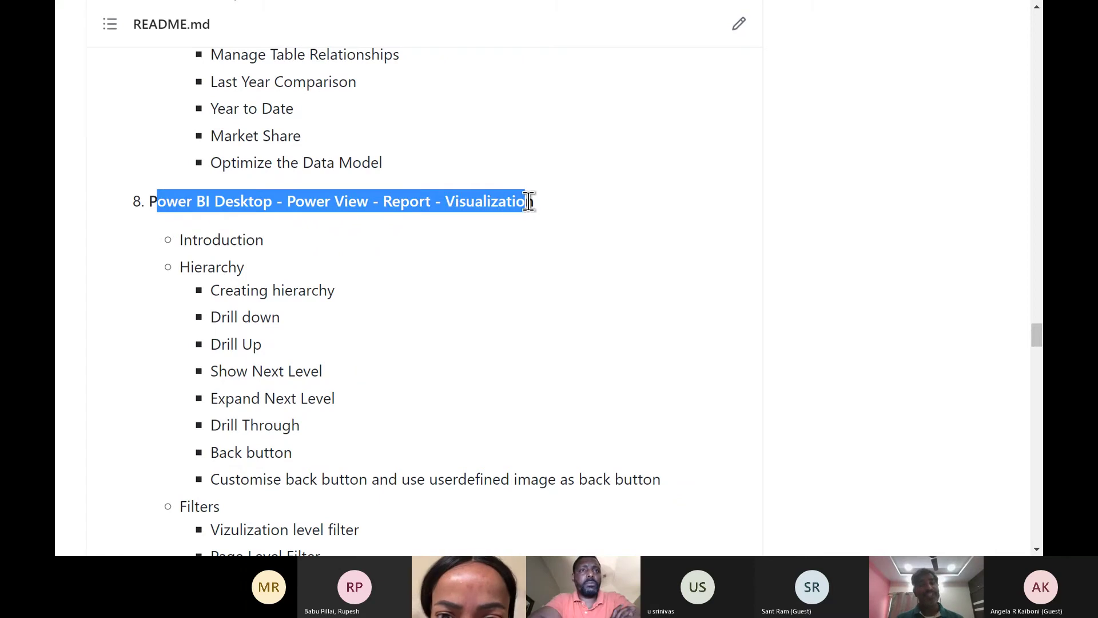
pyautogui.doubleClick(404, 201)
# - Switch back to Power BI Desktop, collapse the formula editor and view Page 2 of the report
pyautogui.hotkey('alt', 'Tab')
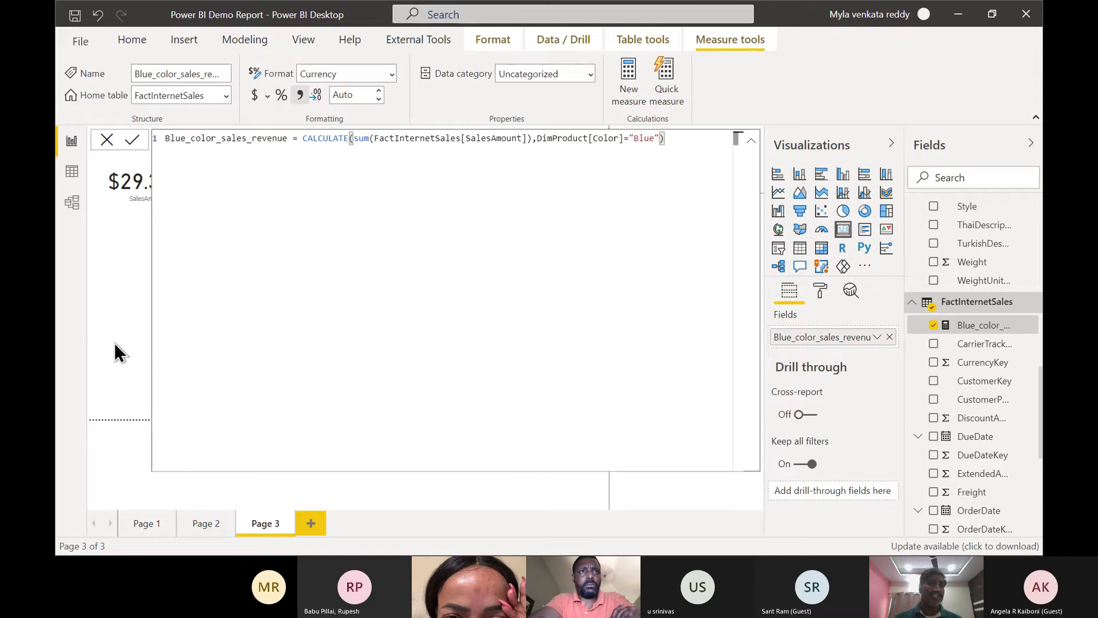
pyautogui.click(752, 143)
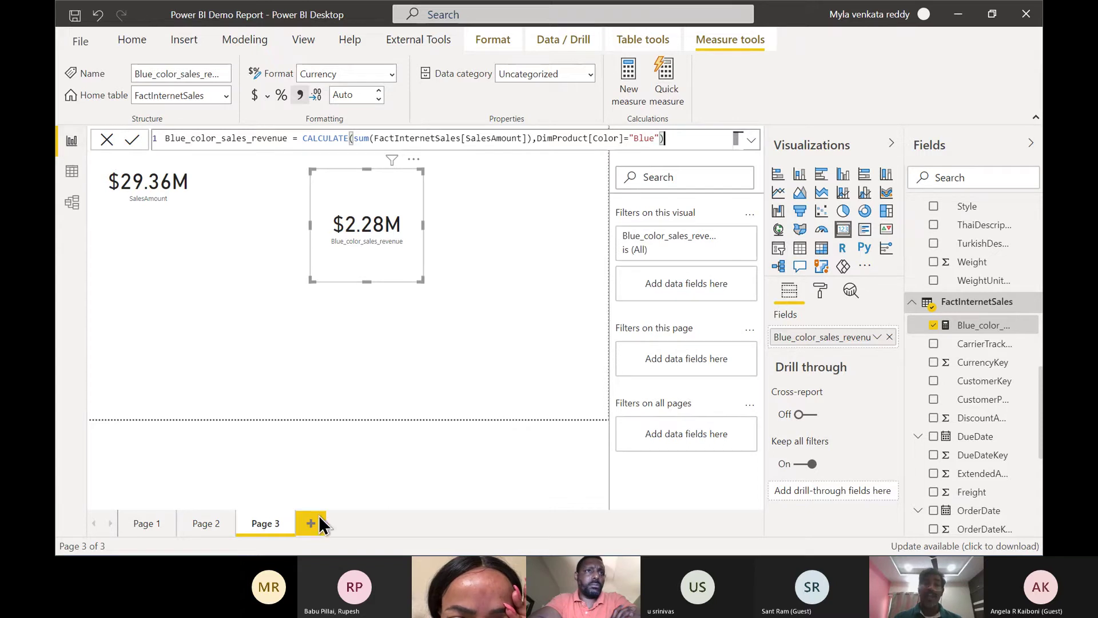
pyautogui.click(207, 524)
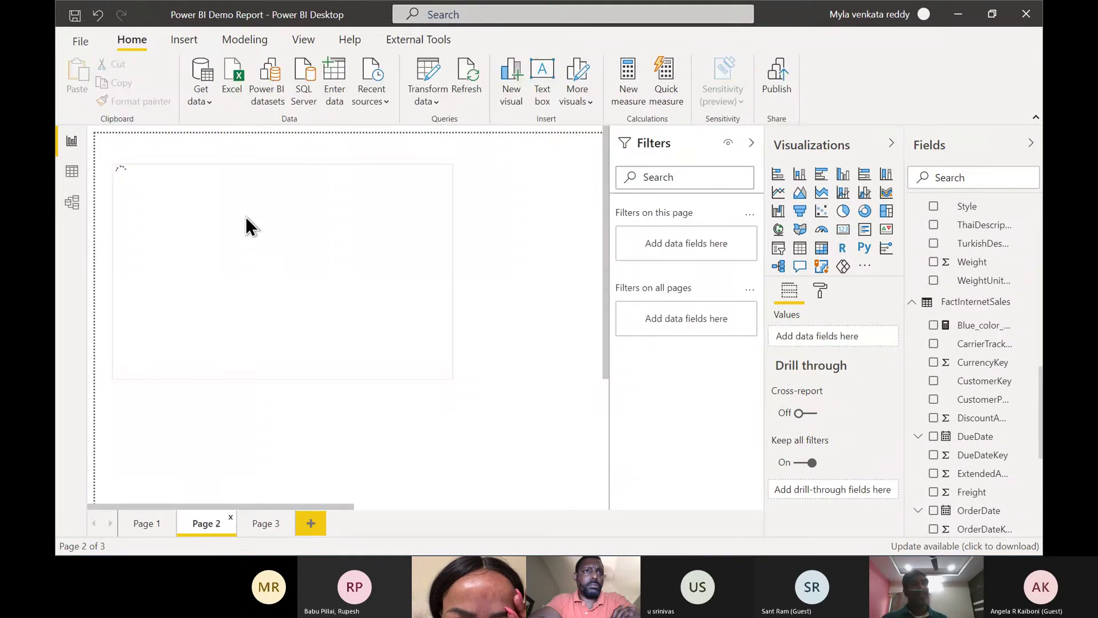
# - Add a table visual to Page 1 and fill it with the EnglishProductName field from DimProduct
pyautogui.click(145, 523)
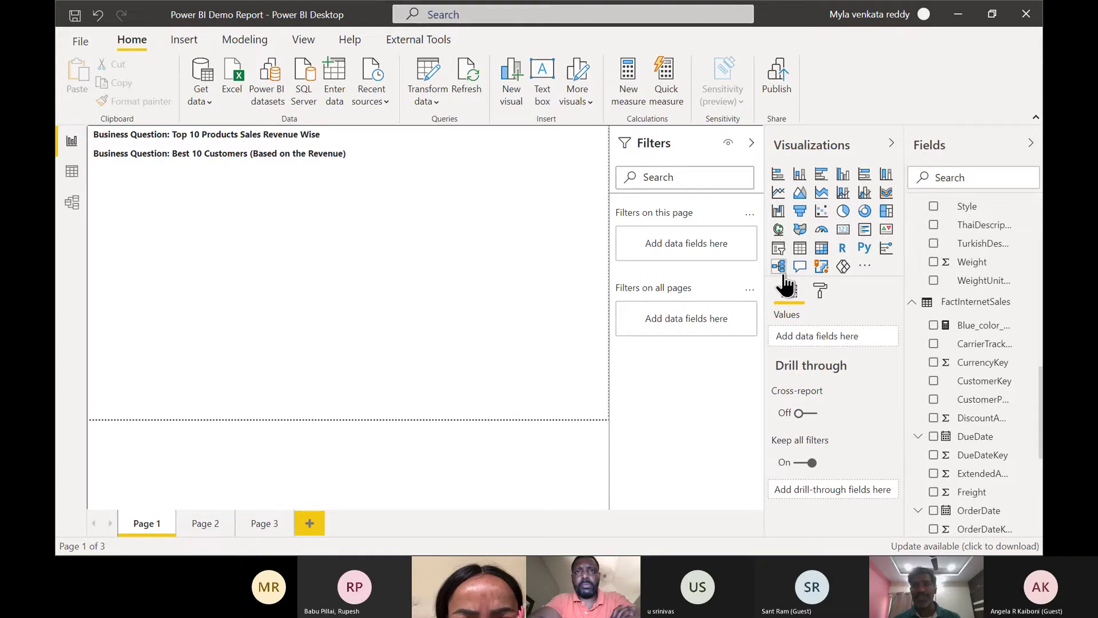
pyautogui.click(800, 247)
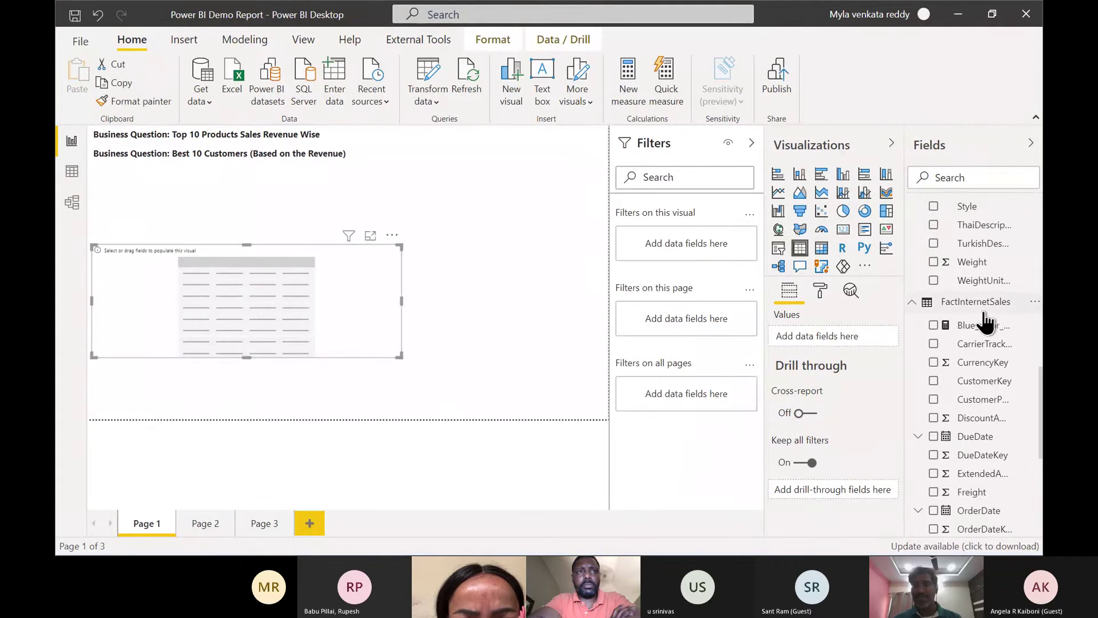
pyautogui.scroll(1, 985, 321)
pyautogui.scroll(7, 984, 321)
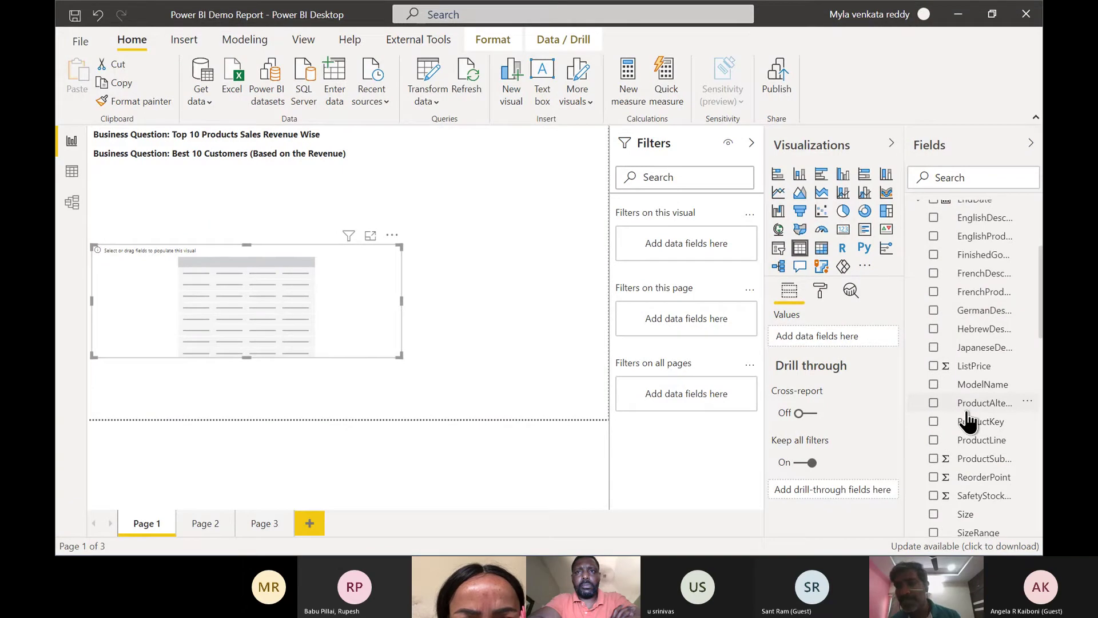
pyautogui.scroll(3, 968, 422)
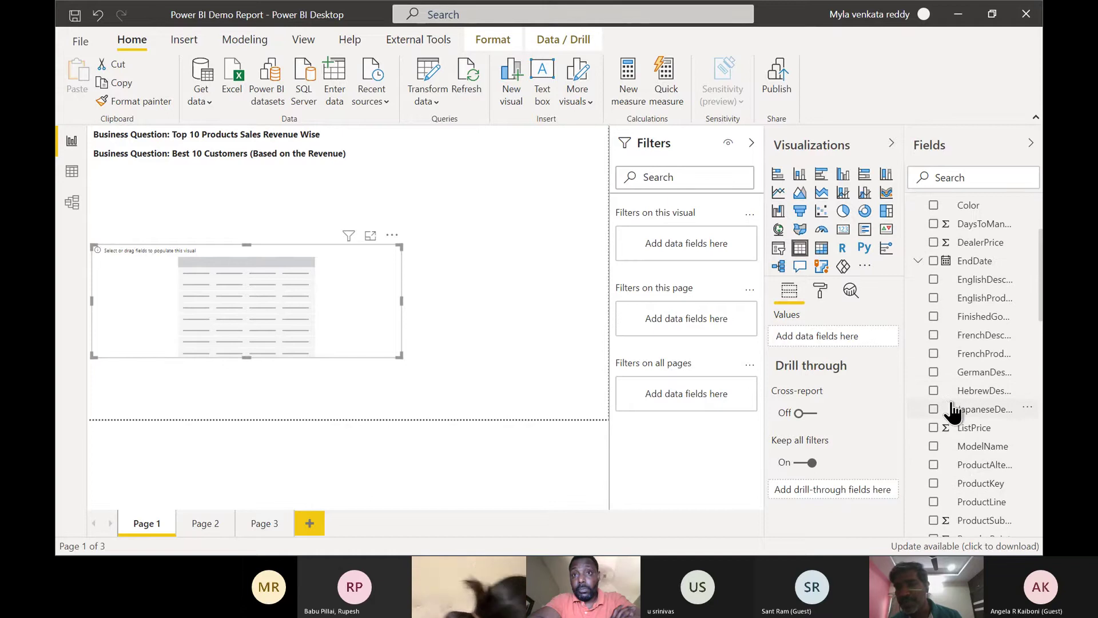
pyautogui.scroll(-2, 952, 410)
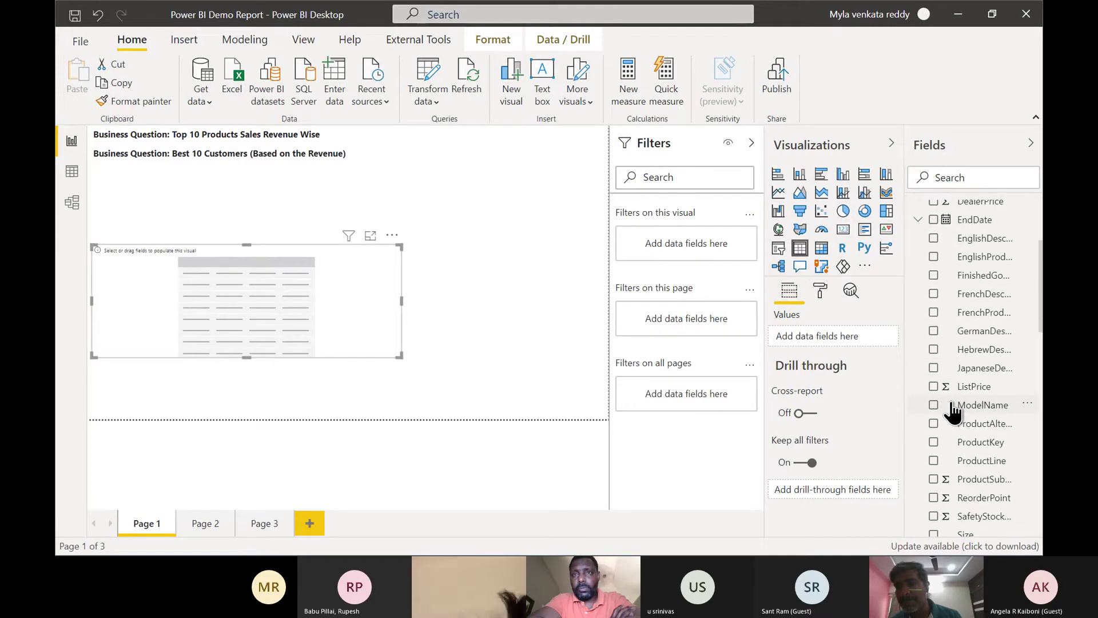
pyautogui.click(933, 257)
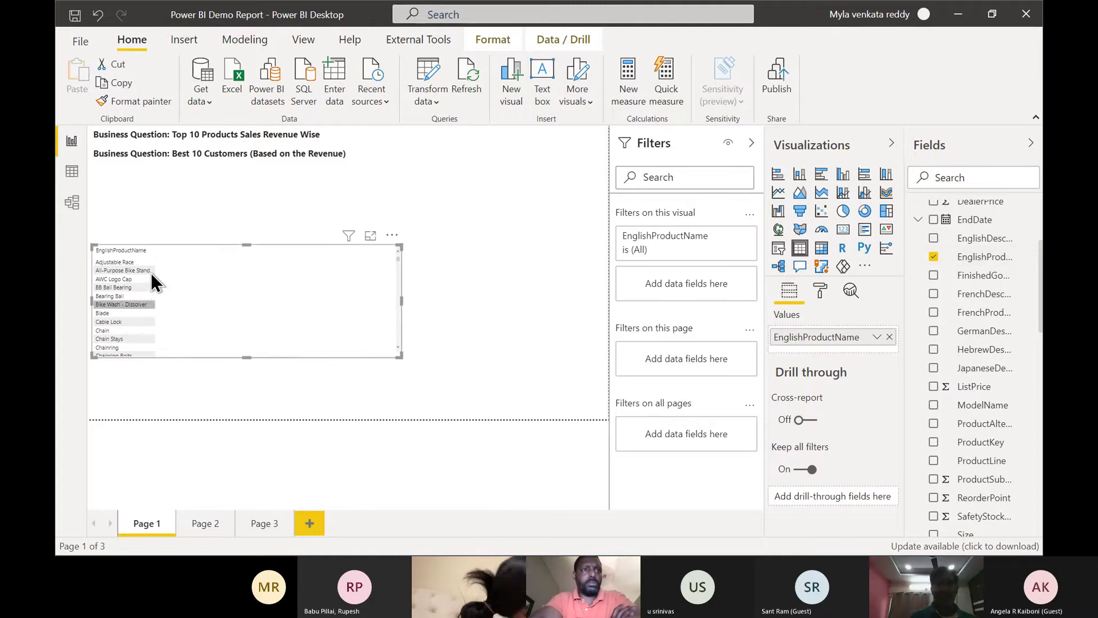
# - Add SalesAmount from FactInternetSales to the table and extend the table down to the page's lower edge
pyautogui.scroll(-5, 983, 371)
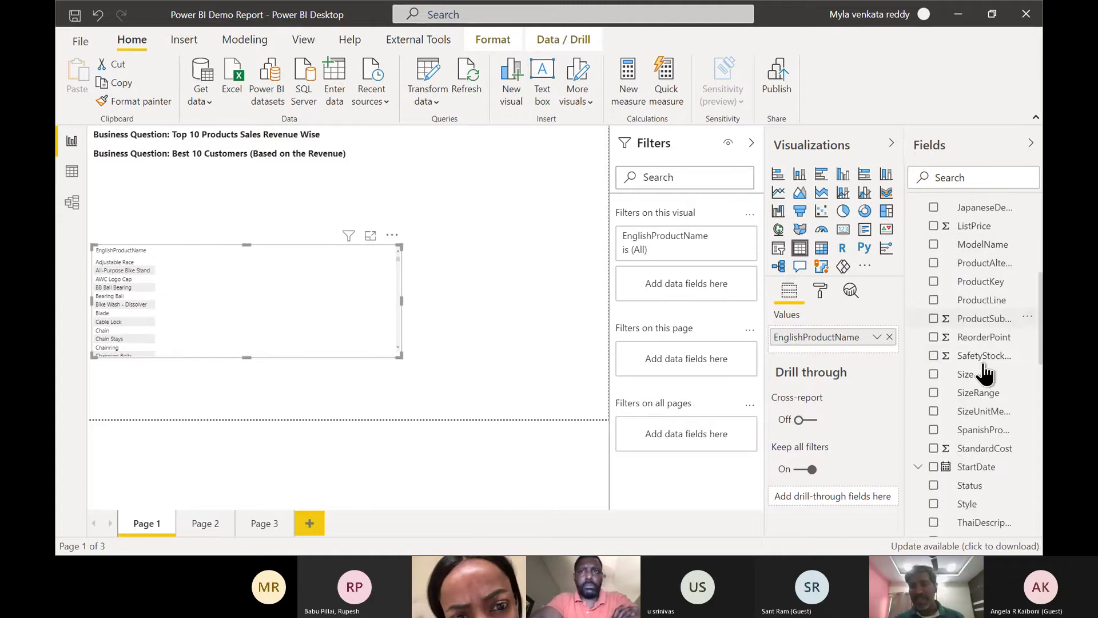
pyautogui.scroll(-7, 985, 373)
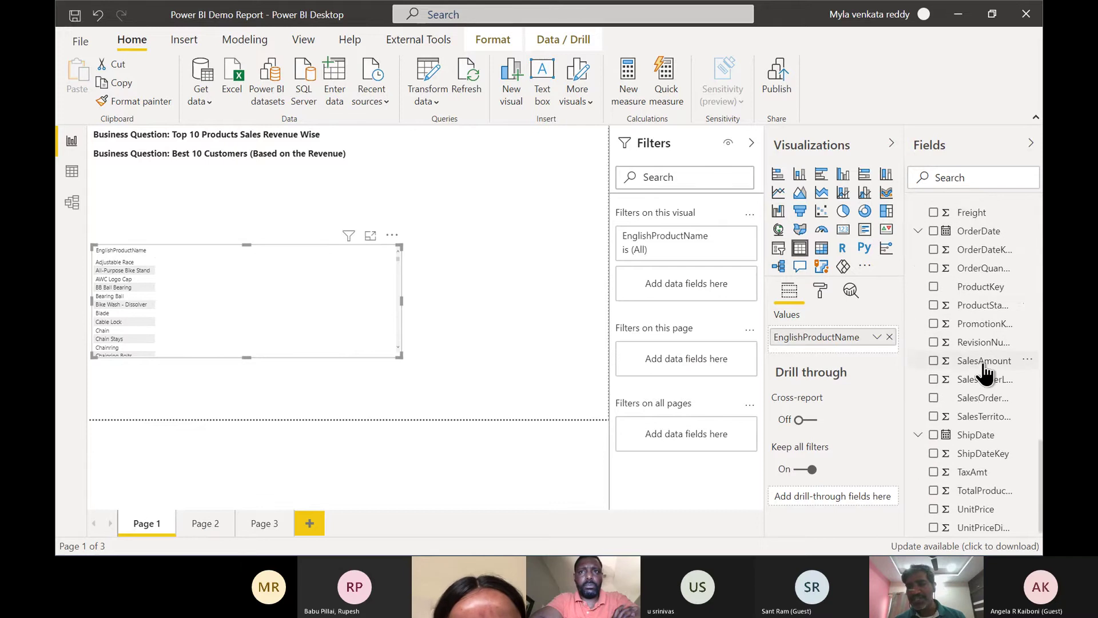
pyautogui.click(933, 357)
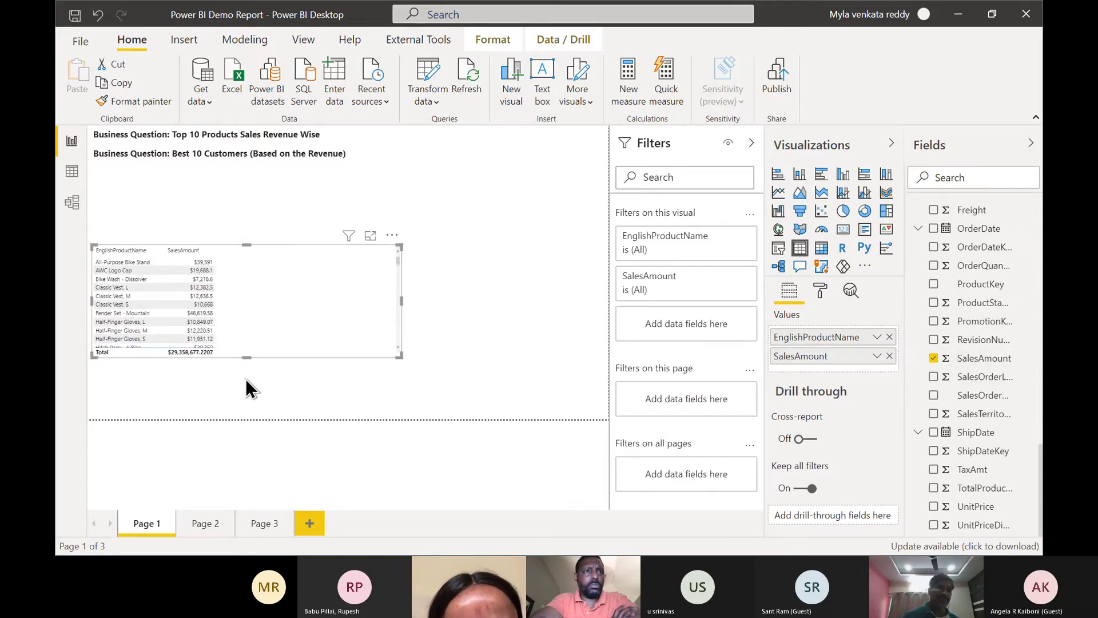
pyautogui.moveTo(246, 356); pyautogui.dragTo(241, 414)
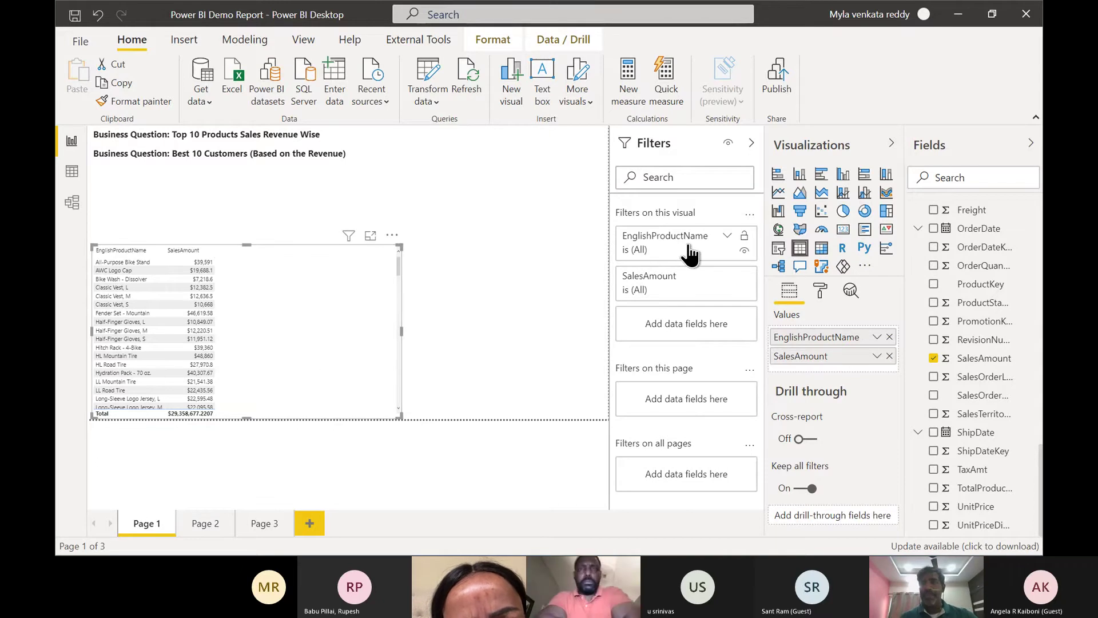
# - Apply a Top N filter on EnglishProductName that shows the top 10 items by SalesAmount
pyautogui.click(728, 237)
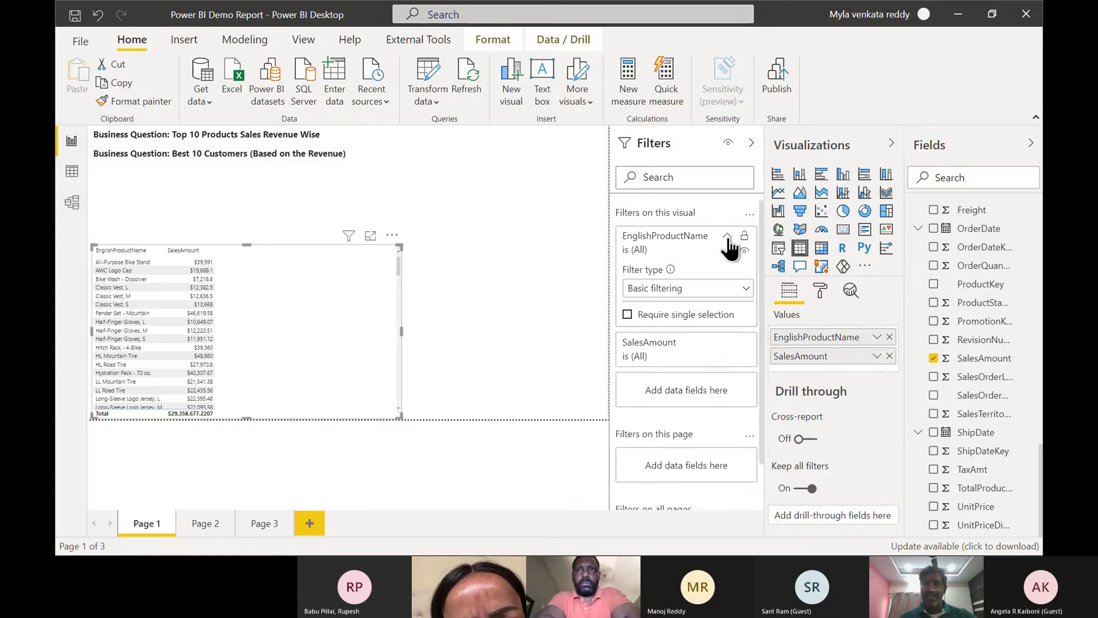
pyautogui.click(745, 289)
pyautogui.click(649, 351)
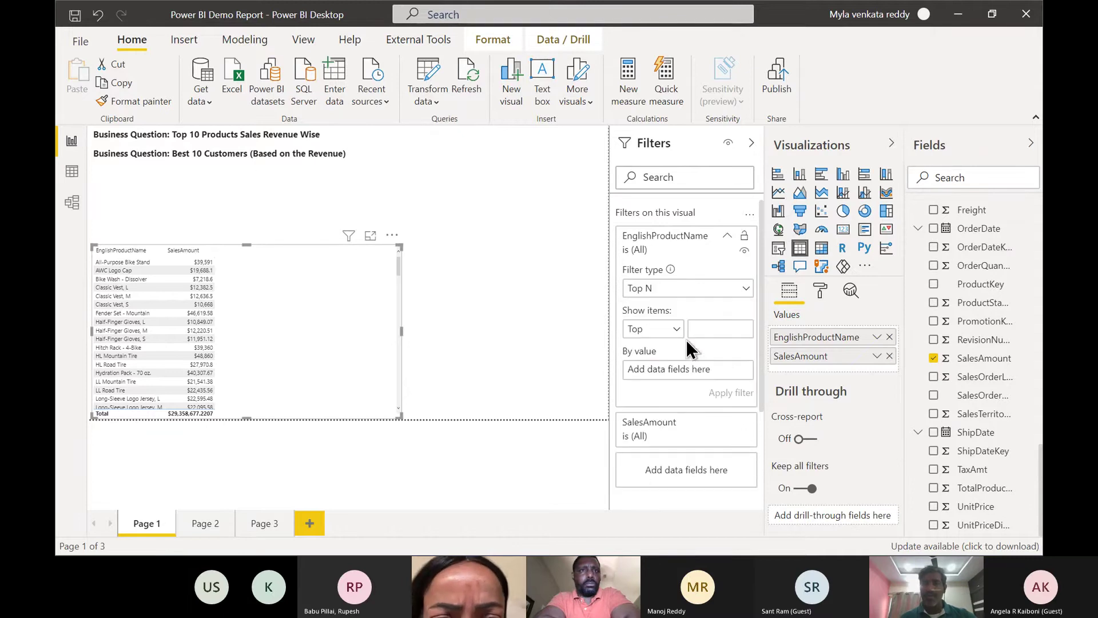
pyautogui.click(705, 329)
pyautogui.write('1')
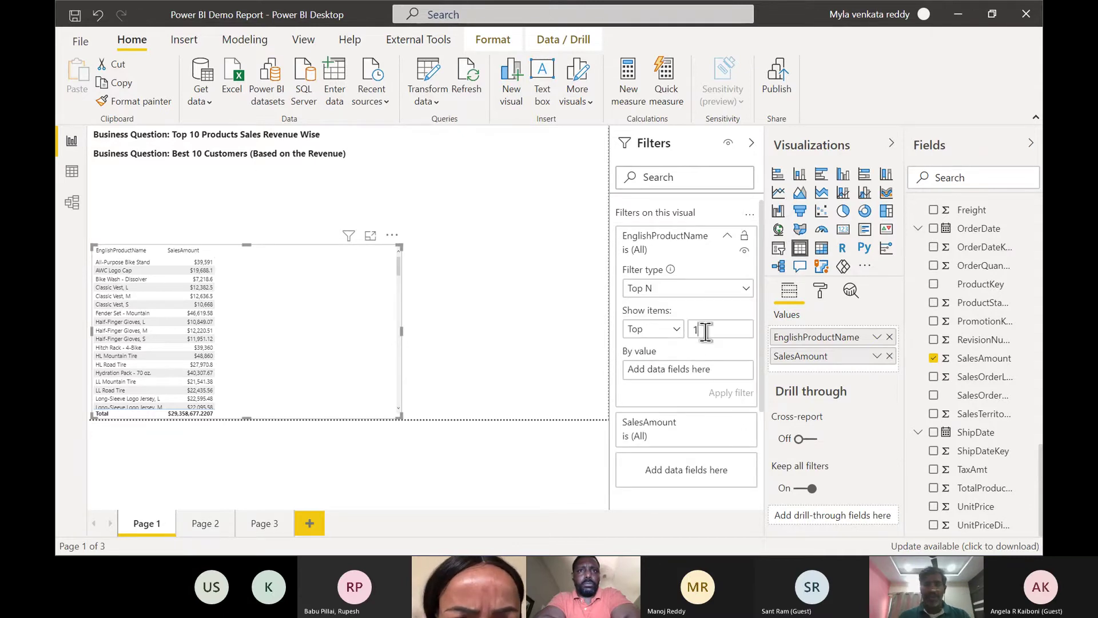
pyautogui.write('0')
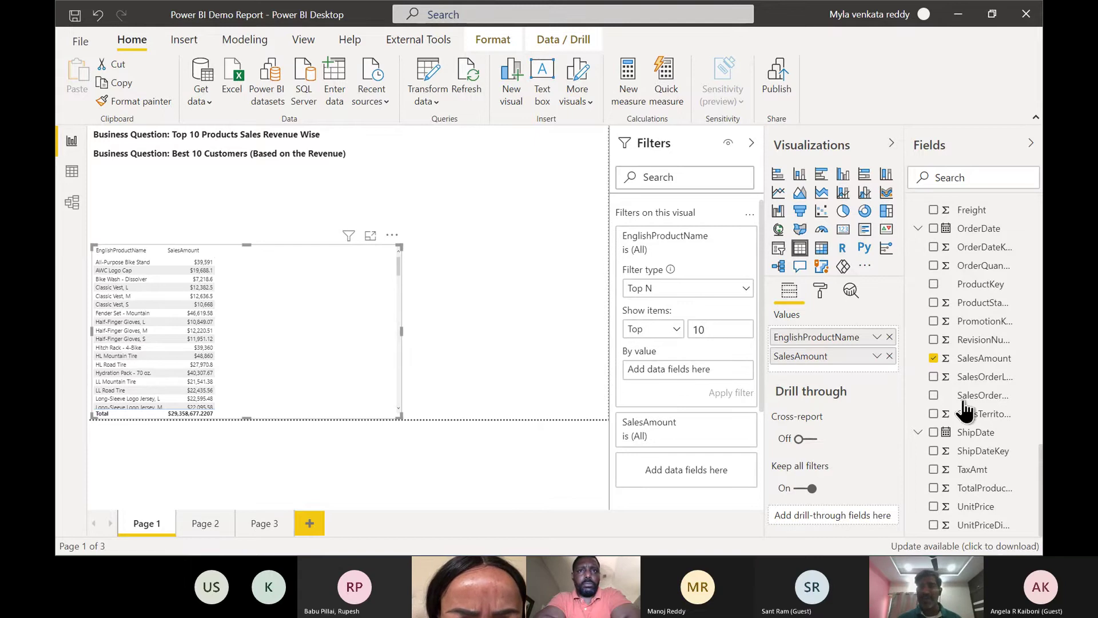
pyautogui.moveTo(985, 367); pyautogui.dragTo(710, 377)
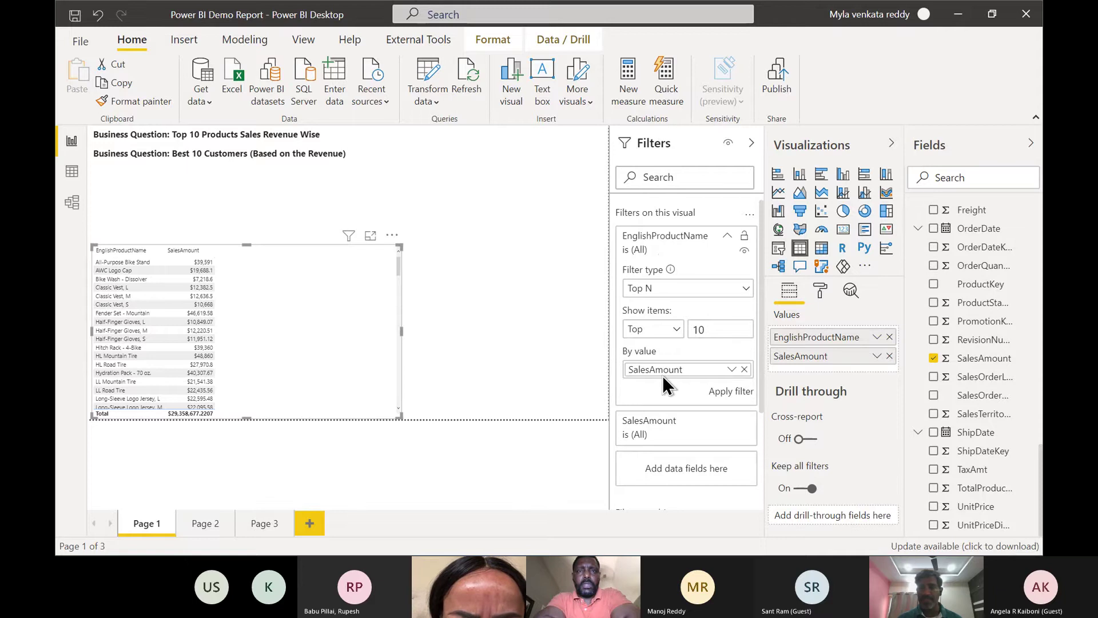
pyautogui.click(718, 394)
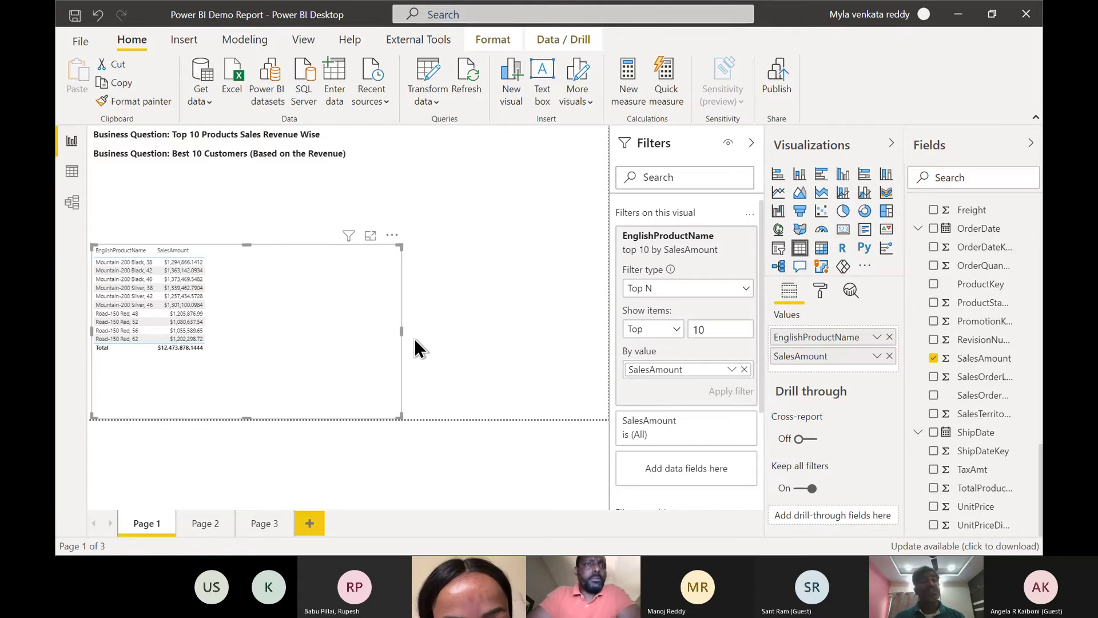
# - Shrink the table closer to its contents and set the page view to Actual size
pyautogui.moveTo(401, 330); pyautogui.dragTo(269, 320)
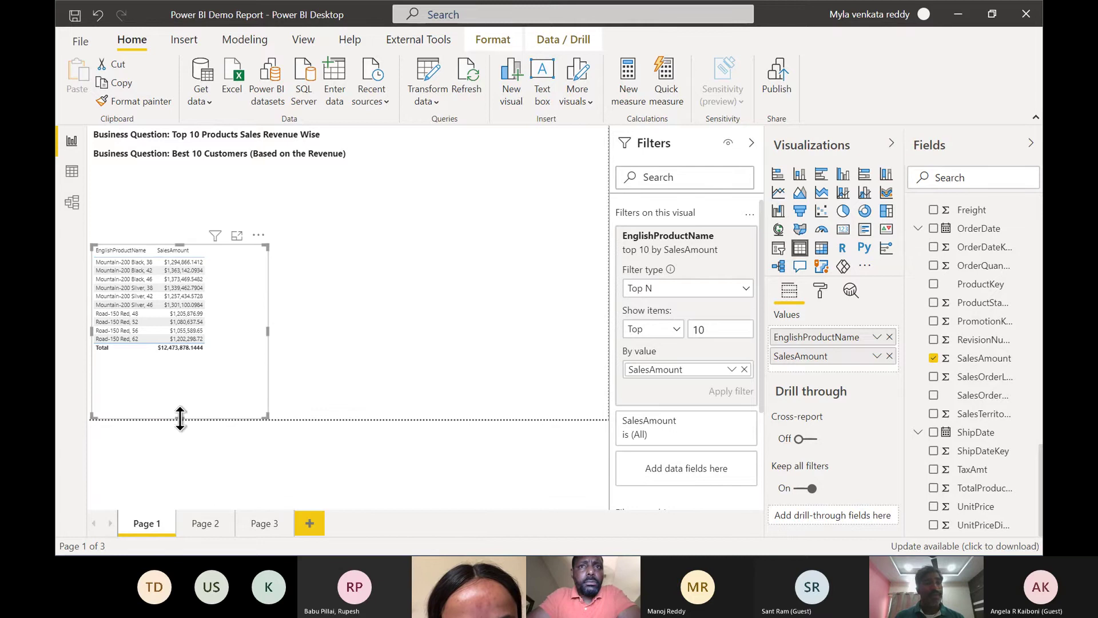
pyautogui.moveTo(180, 418); pyautogui.dragTo(180, 373)
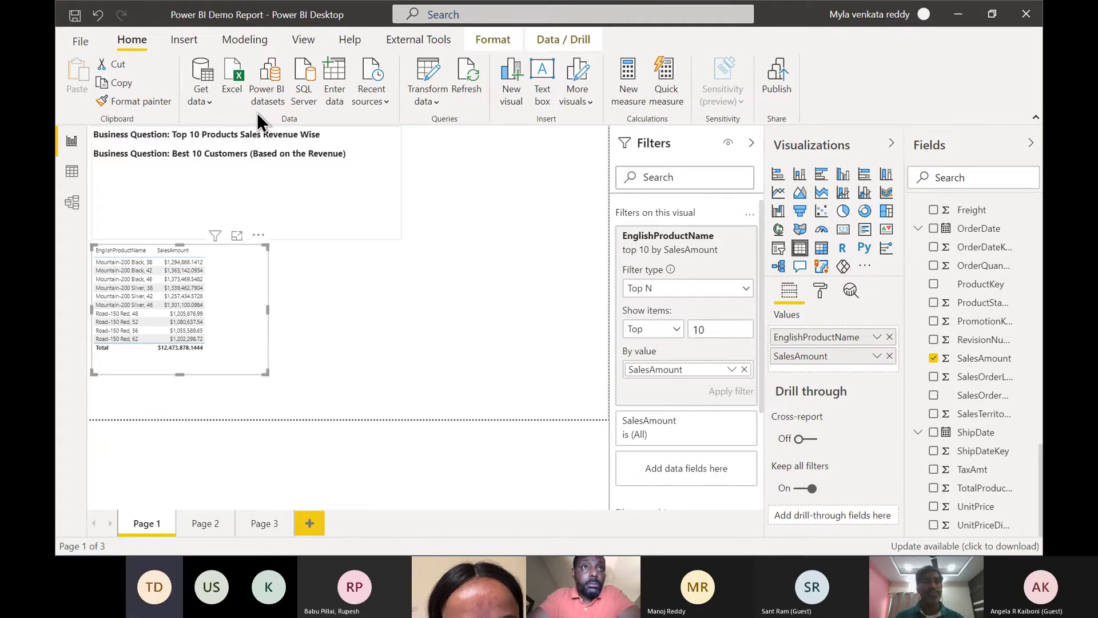
pyautogui.click(308, 39)
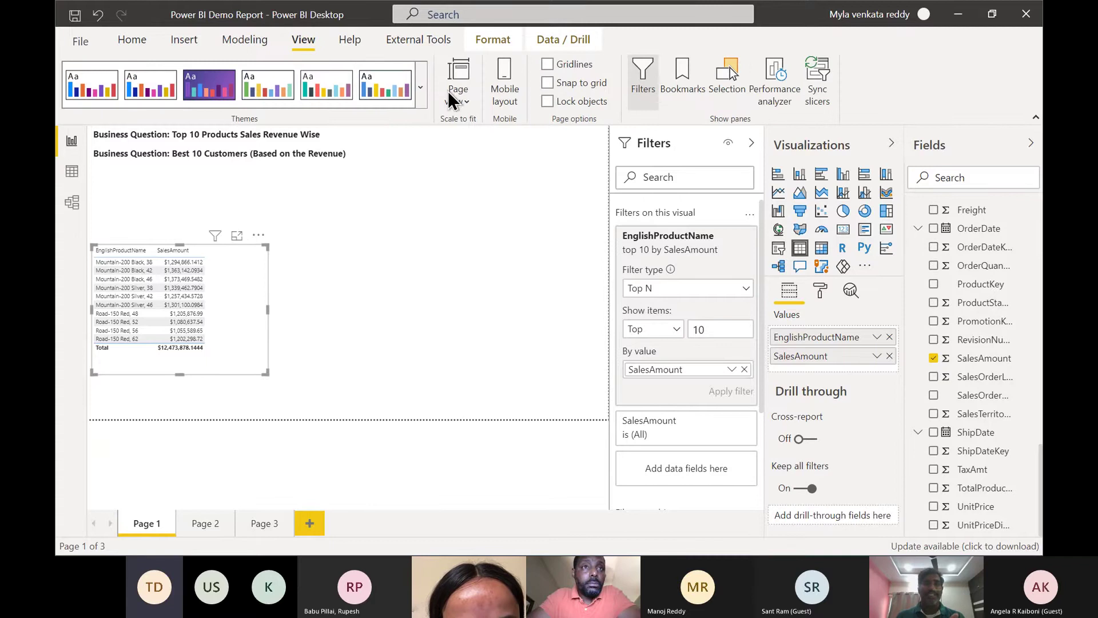
pyautogui.click(465, 102)
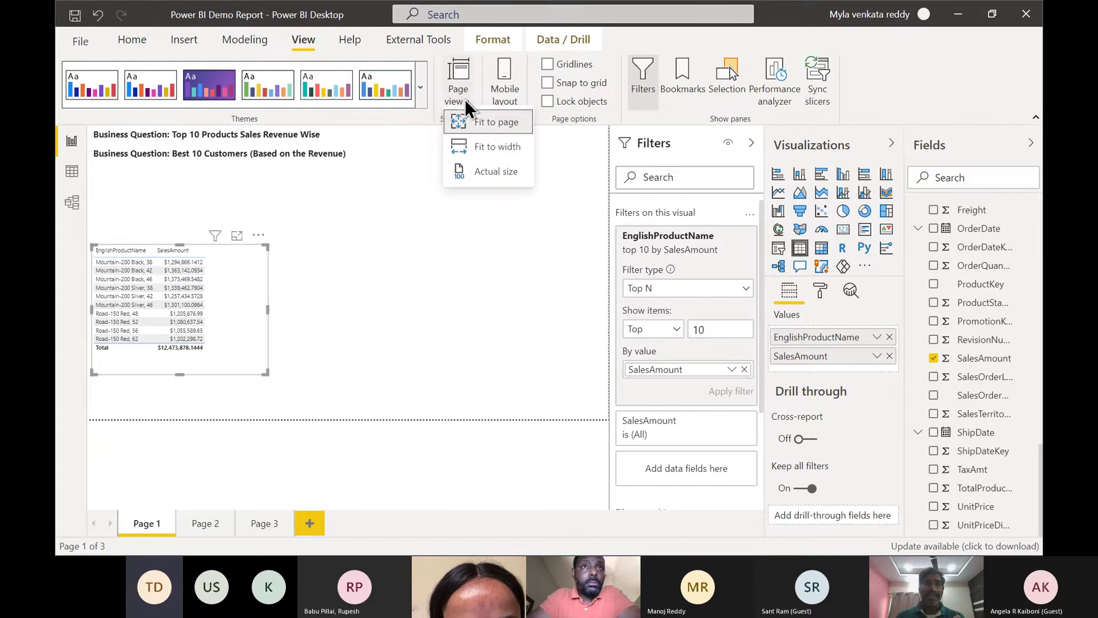
pyautogui.click(493, 177)
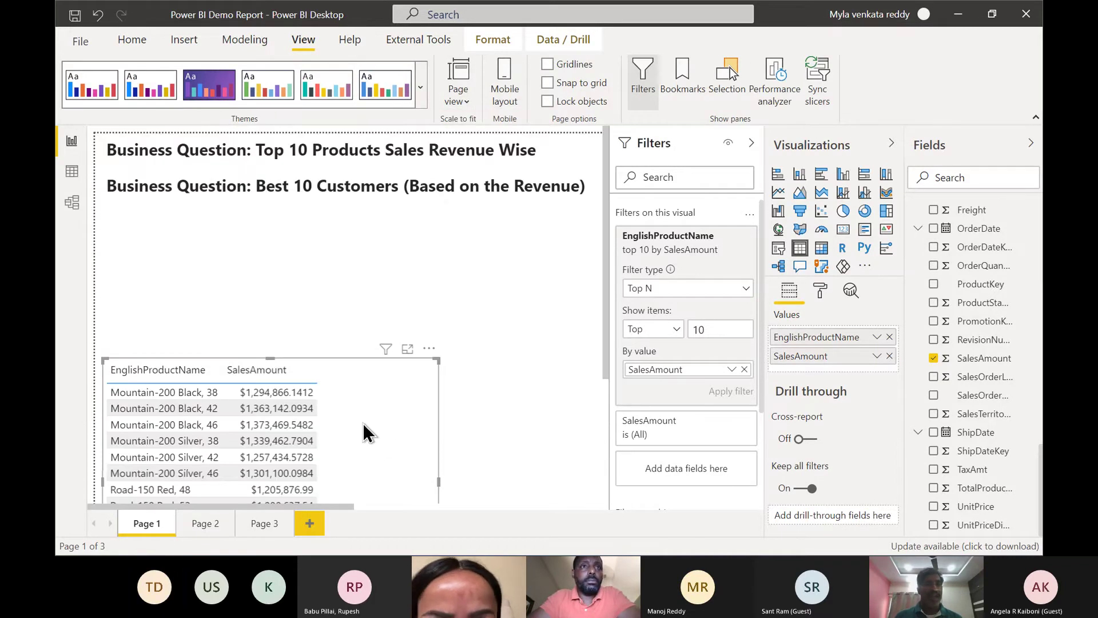
# - Move the products table up to just beneath the business question headings and narrow its frame
pyautogui.scroll(-3, 348, 324)
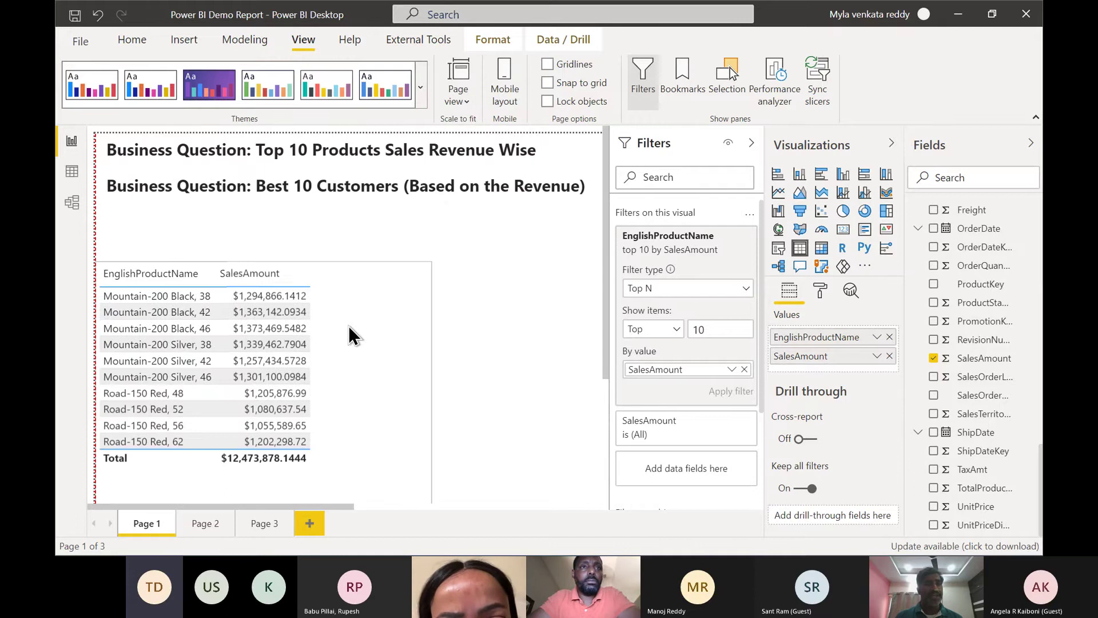
pyautogui.click(340, 291)
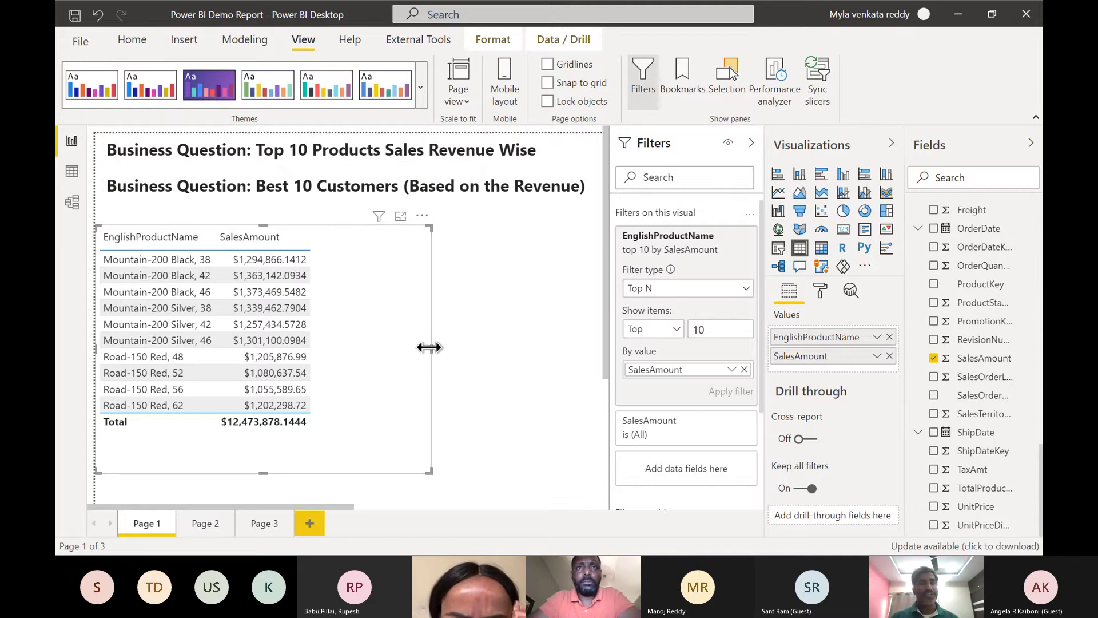
pyautogui.moveTo(429, 347); pyautogui.dragTo(347, 337)
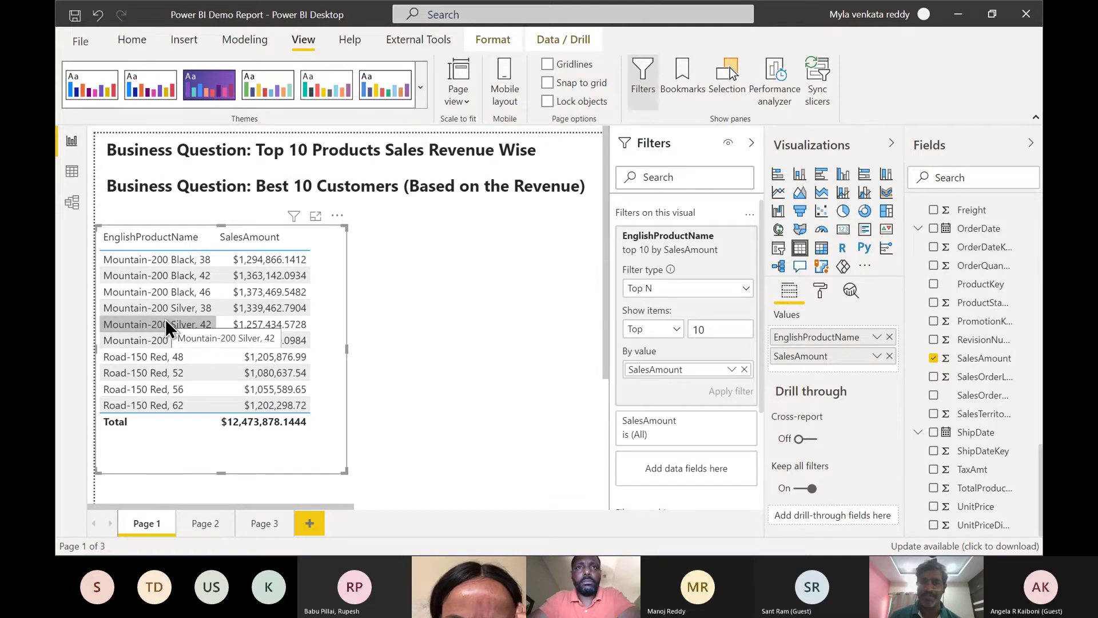
# - Add a second, empty table visual to Page 1 with nothing else selected
pyautogui.click(473, 312)
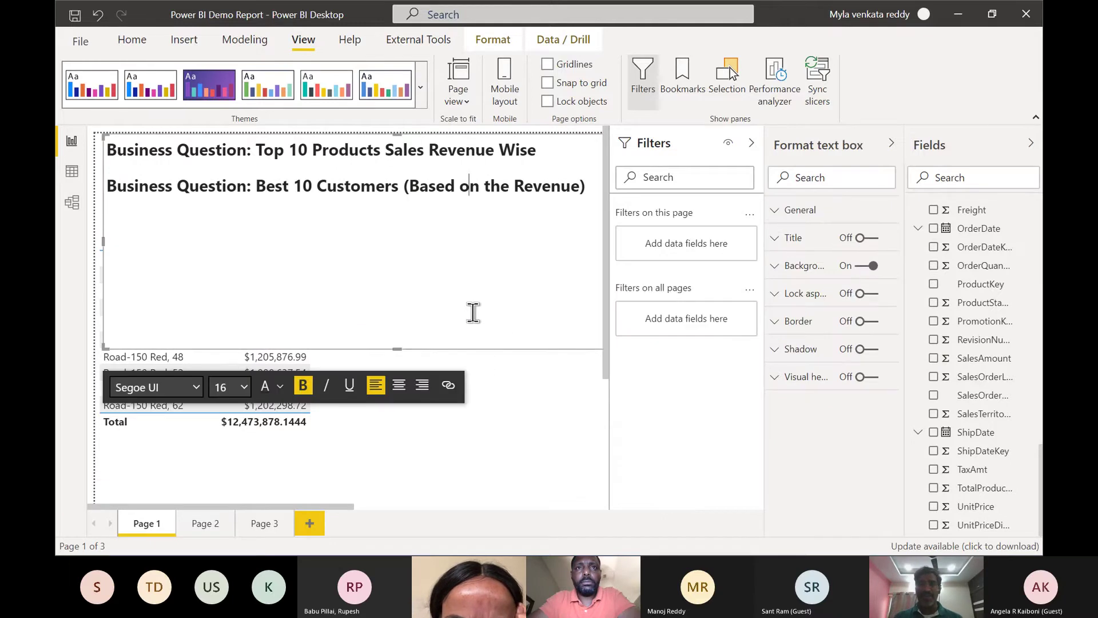
pyautogui.click(480, 444)
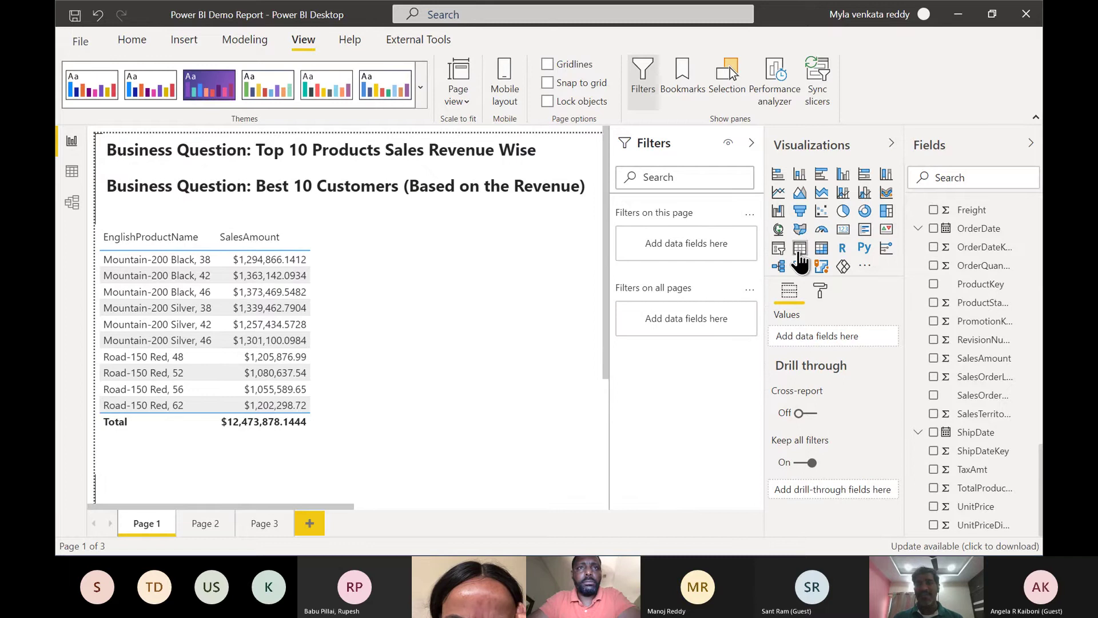
pyautogui.click(799, 251)
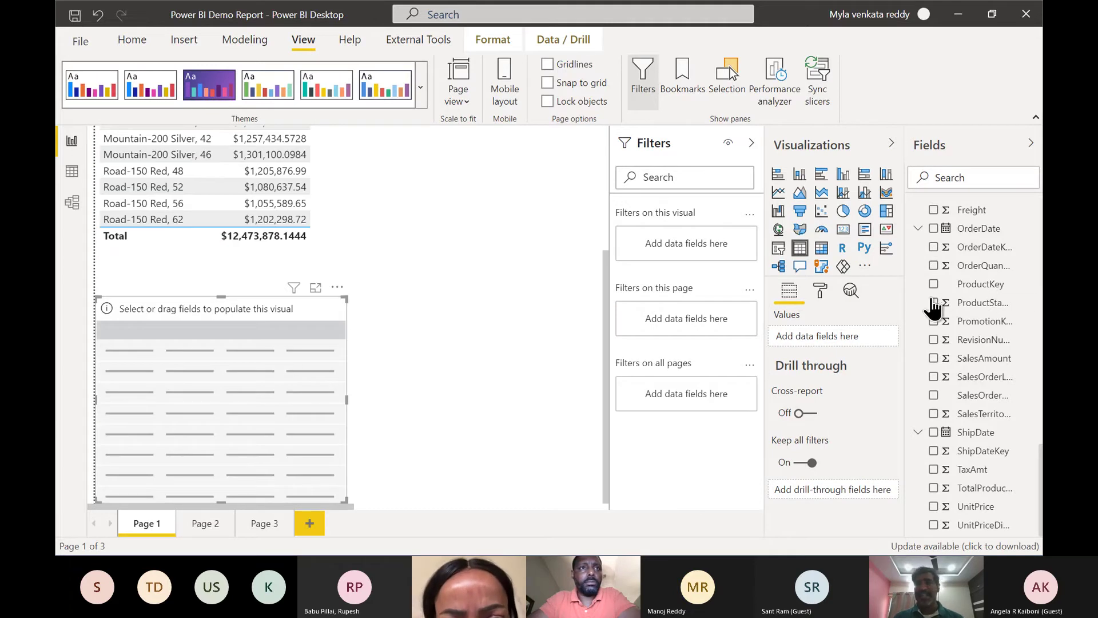
# - Expand the DimCustomer table in the field list to show its columns
pyautogui.scroll(5, 1000, 337)
pyautogui.scroll(5, 1000, 337)
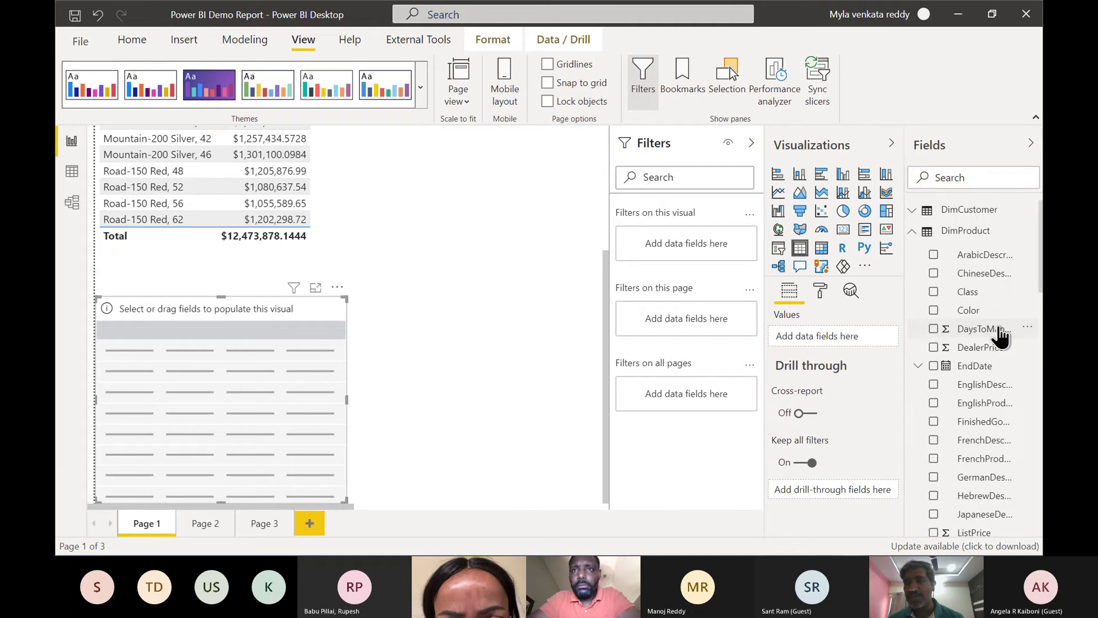
pyautogui.click(913, 214)
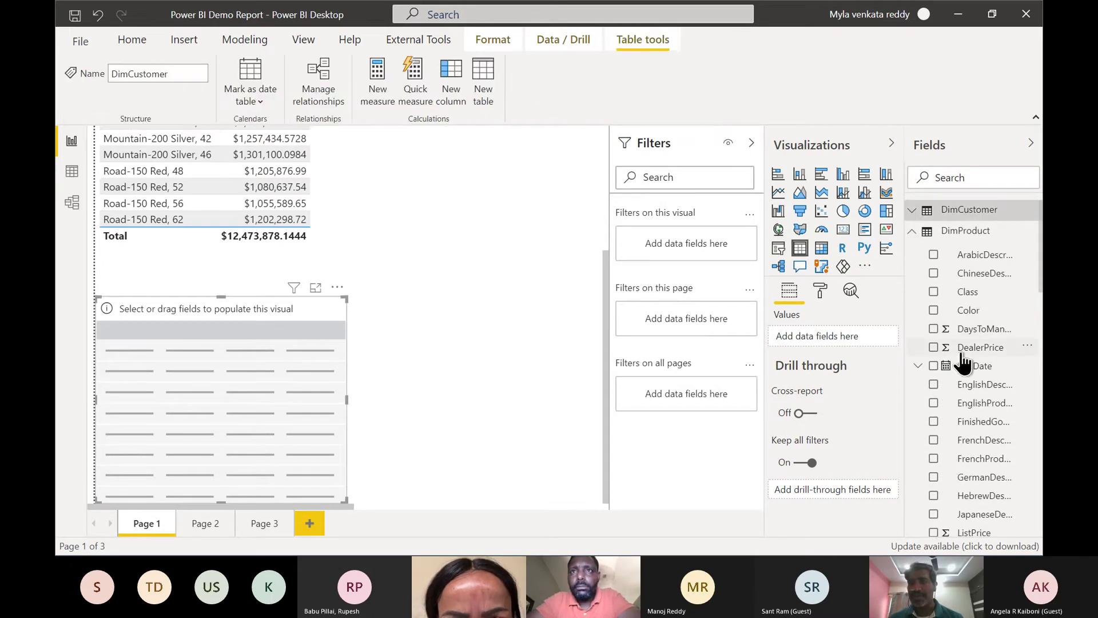
pyautogui.scroll(-4, 964, 363)
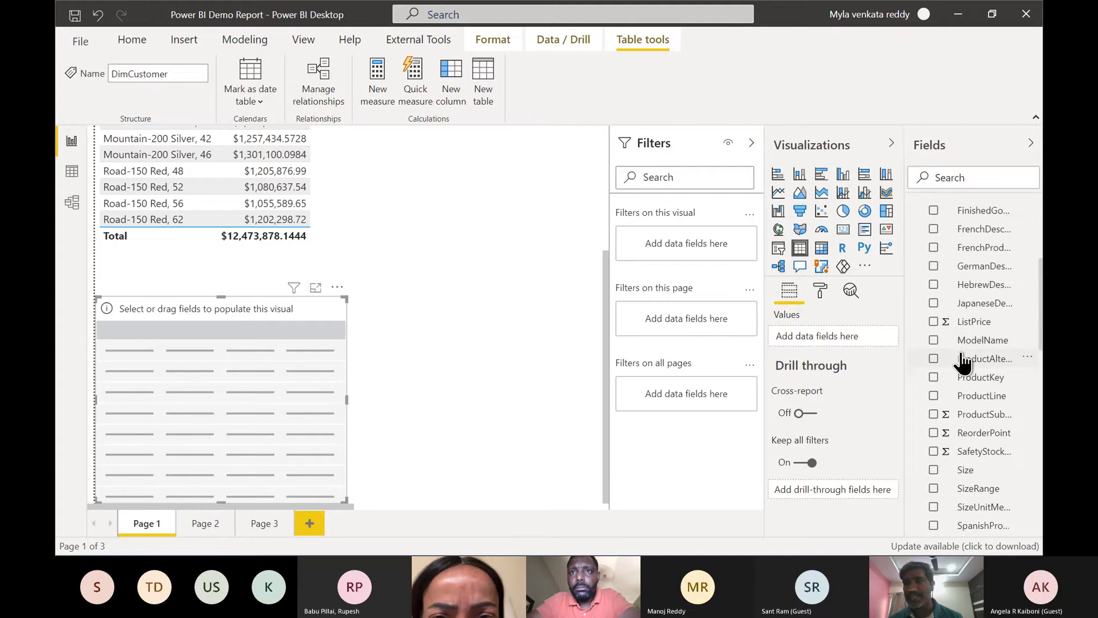
pyautogui.scroll(4, 964, 362)
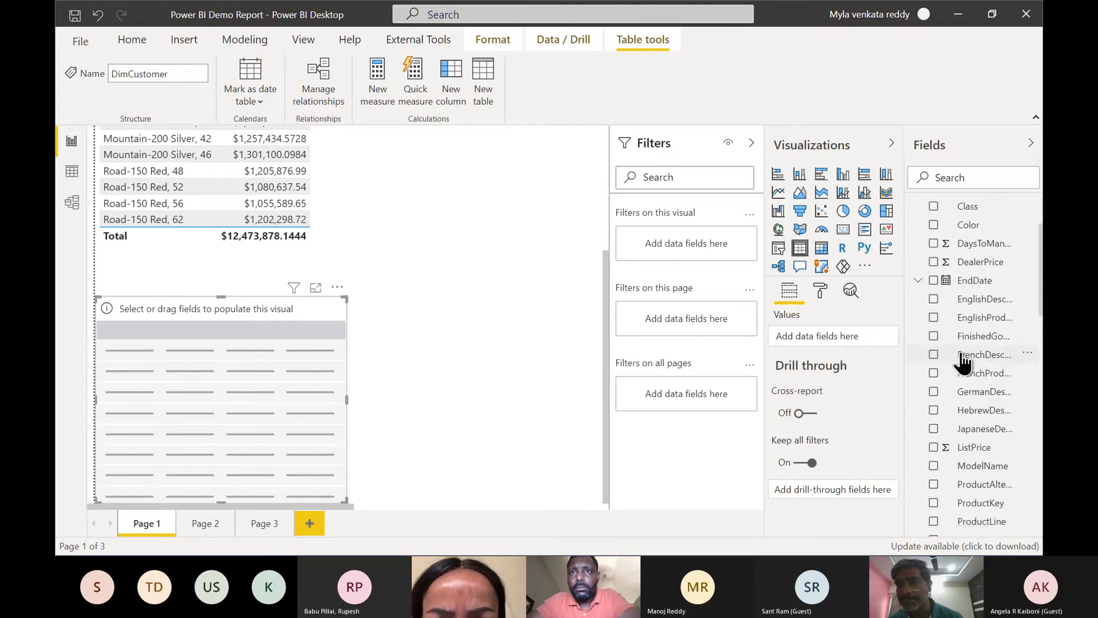
pyautogui.scroll(-2, 964, 362)
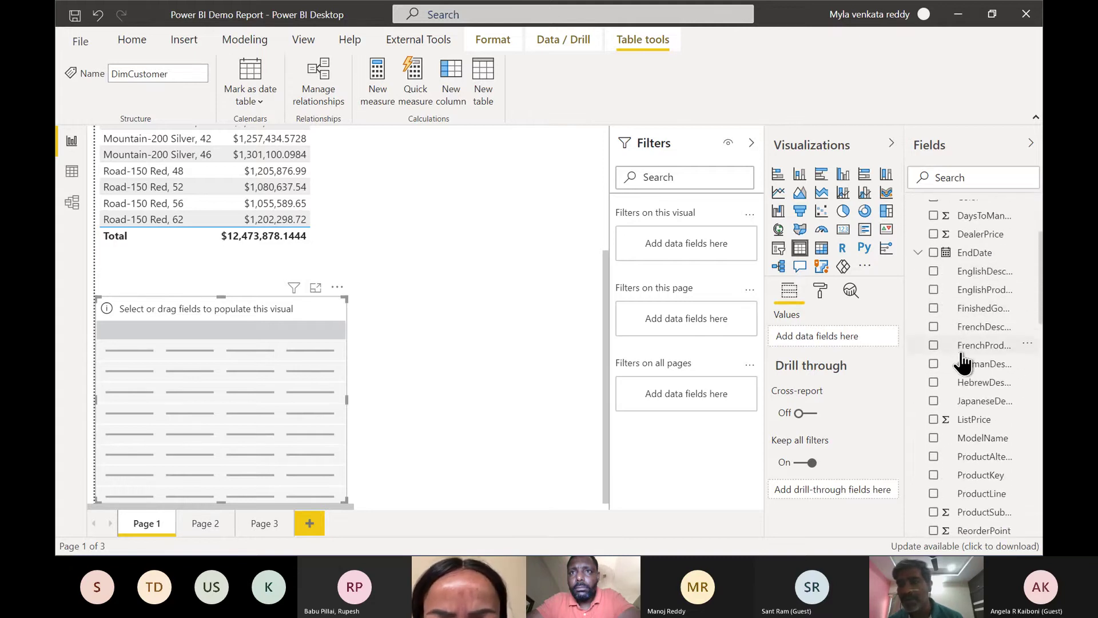
pyautogui.scroll(-4, 963, 361)
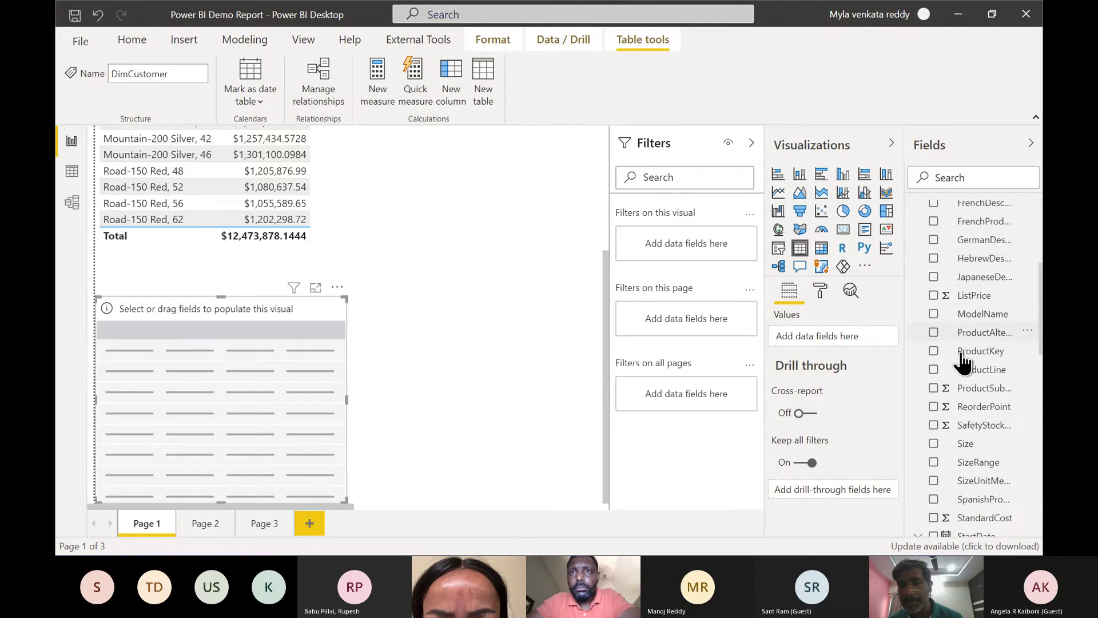
pyautogui.scroll(-3, 963, 361)
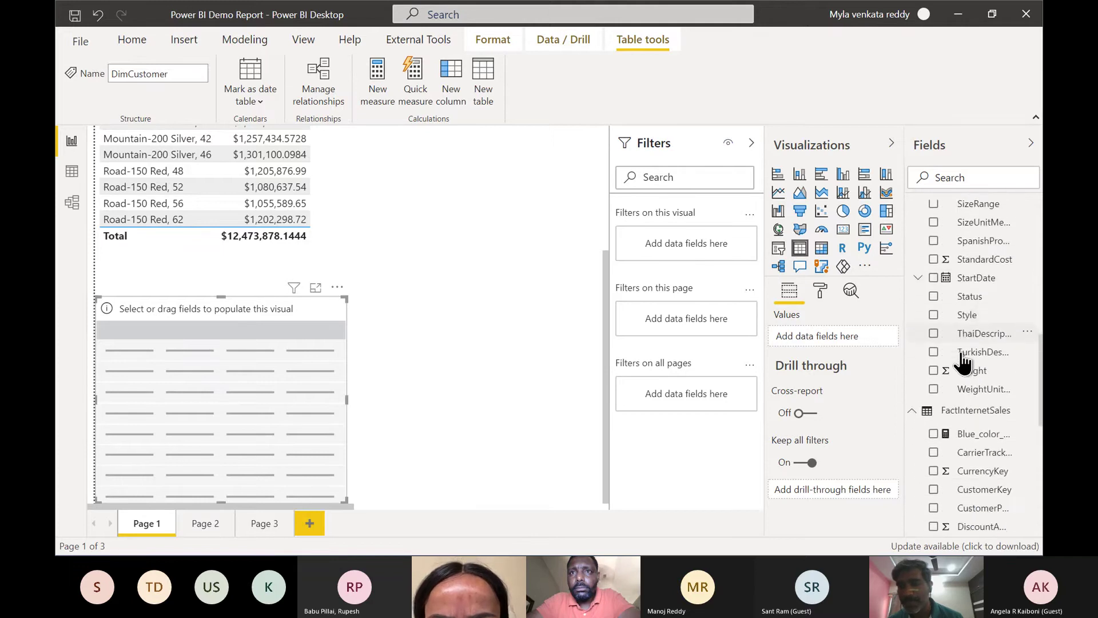
pyautogui.scroll(3, 964, 361)
pyautogui.scroll(5, 964, 361)
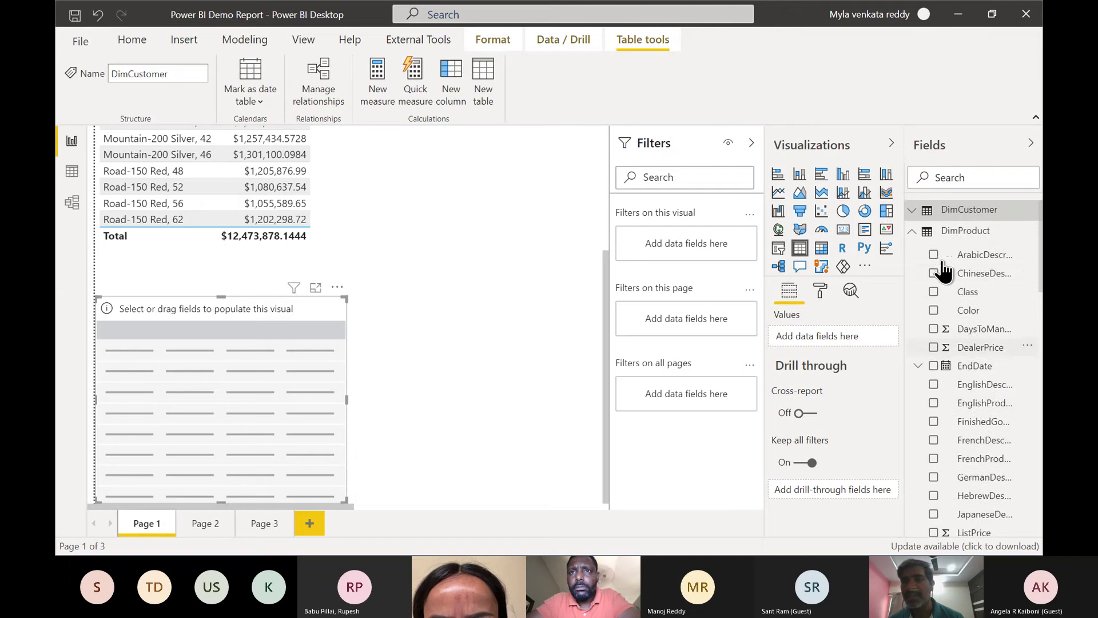
pyautogui.rightClick(963, 355)
pyautogui.click(817, 50)
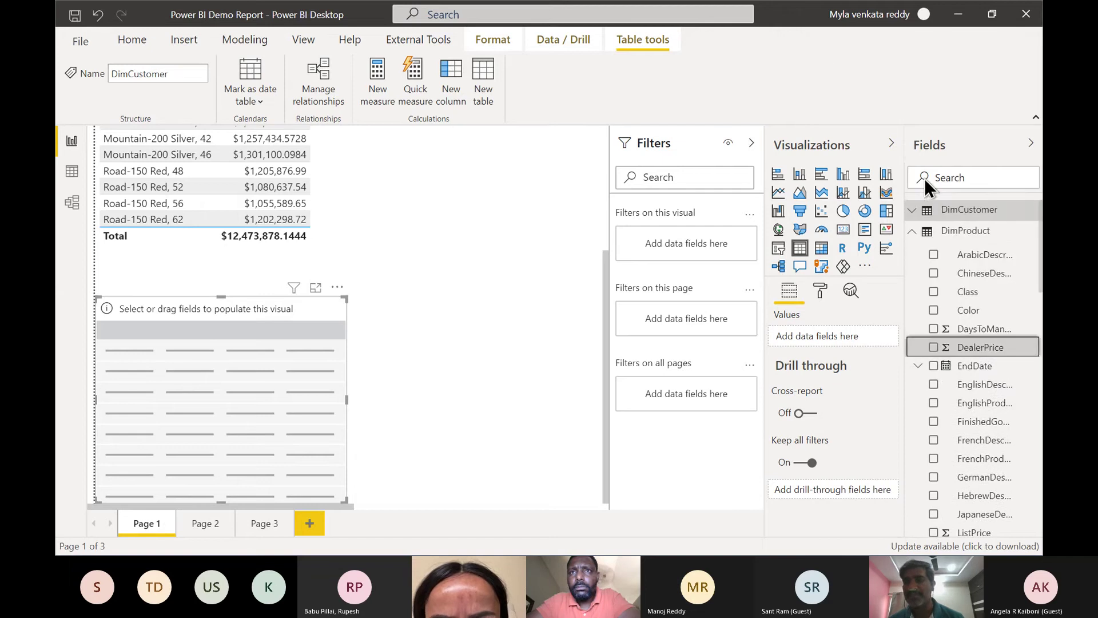
pyautogui.click(913, 212)
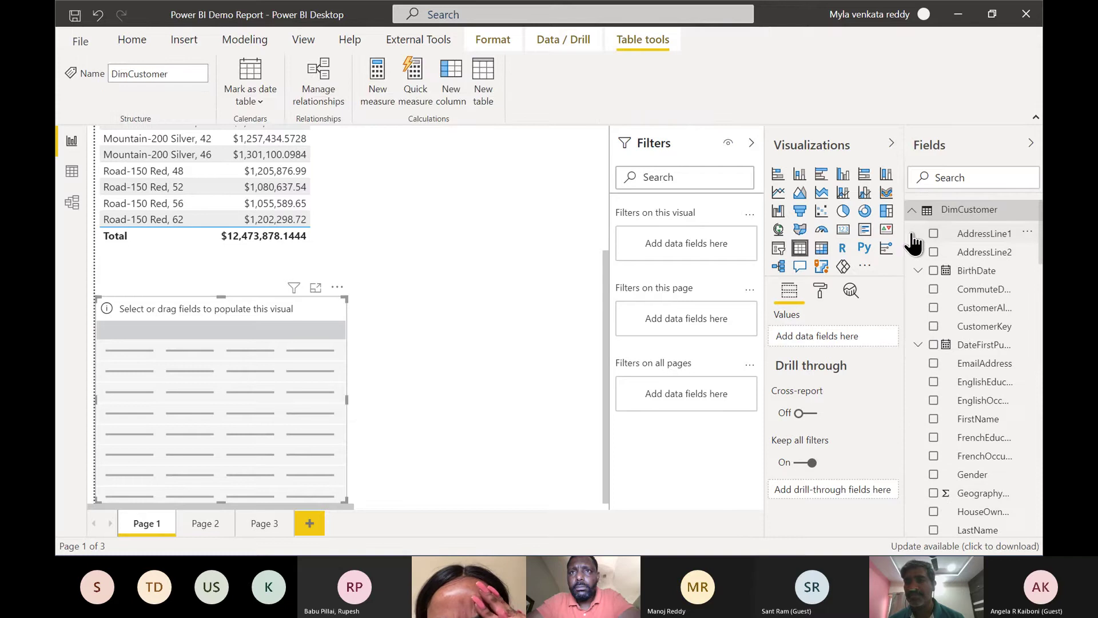
# - Add the LastName field from DimCustomer to the empty table visual
pyautogui.scroll(-3, 963, 260)
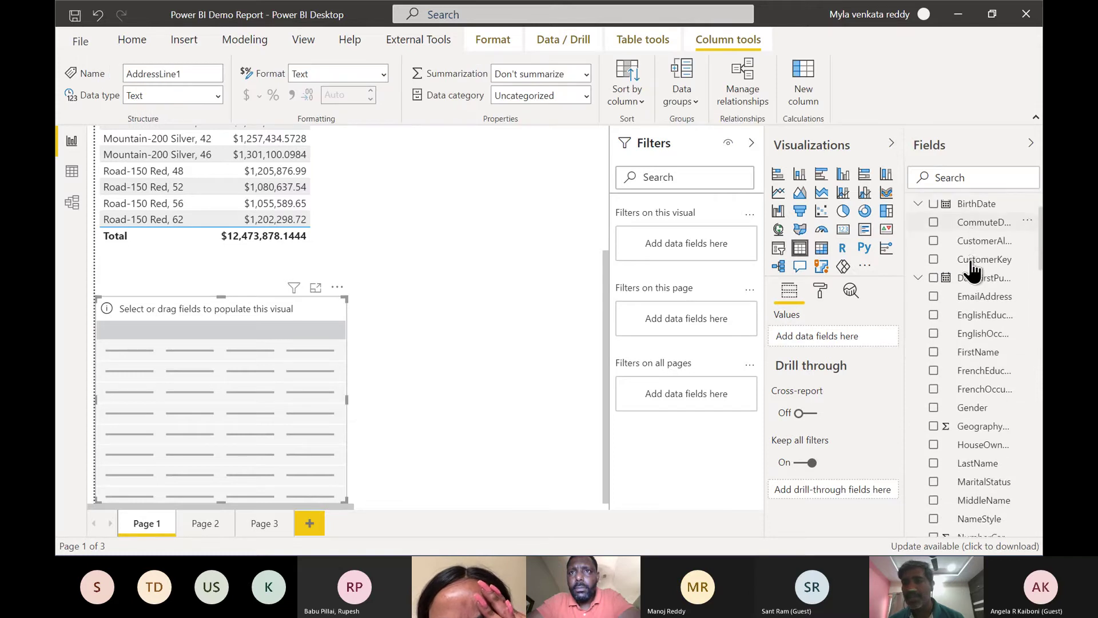
pyautogui.scroll(-1, 972, 269)
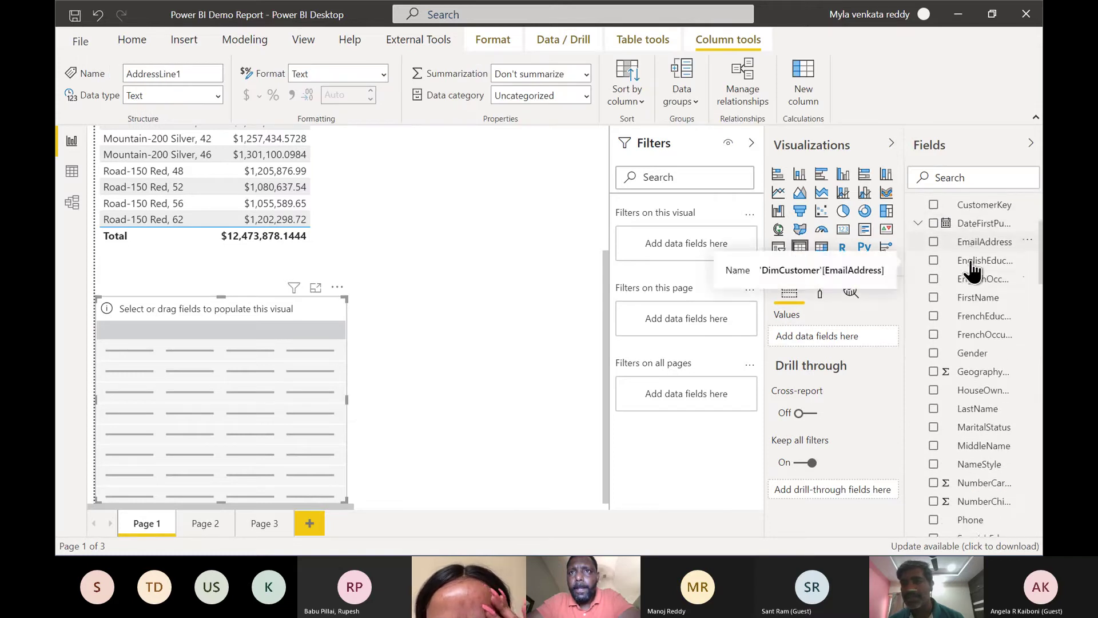
pyautogui.scroll(3, 972, 268)
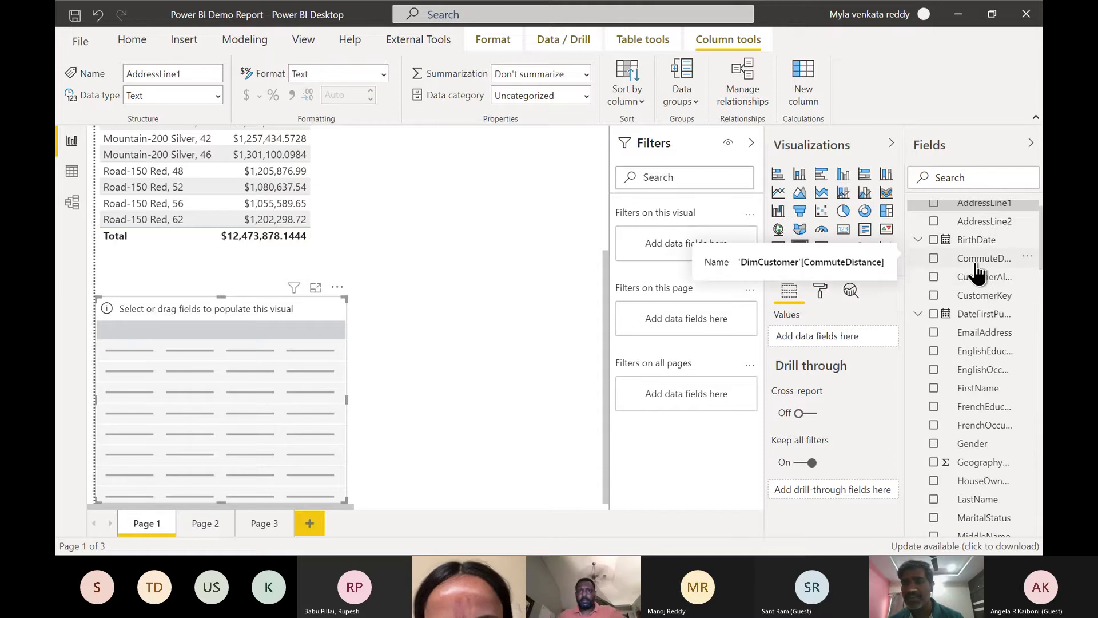
pyautogui.scroll(1, 980, 292)
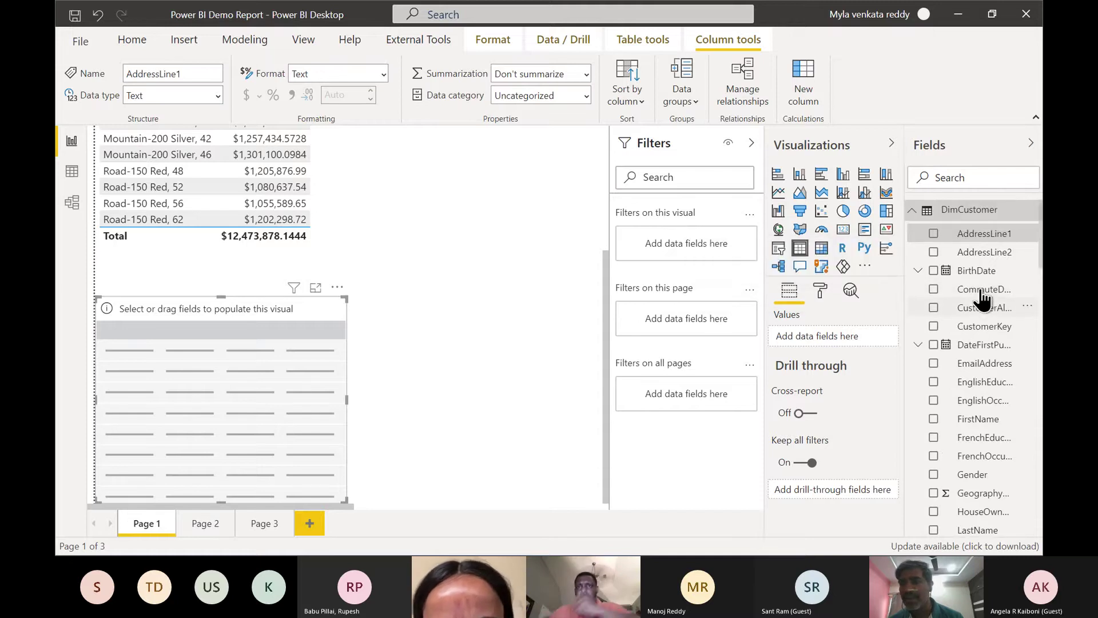
pyautogui.scroll(-5, 981, 297)
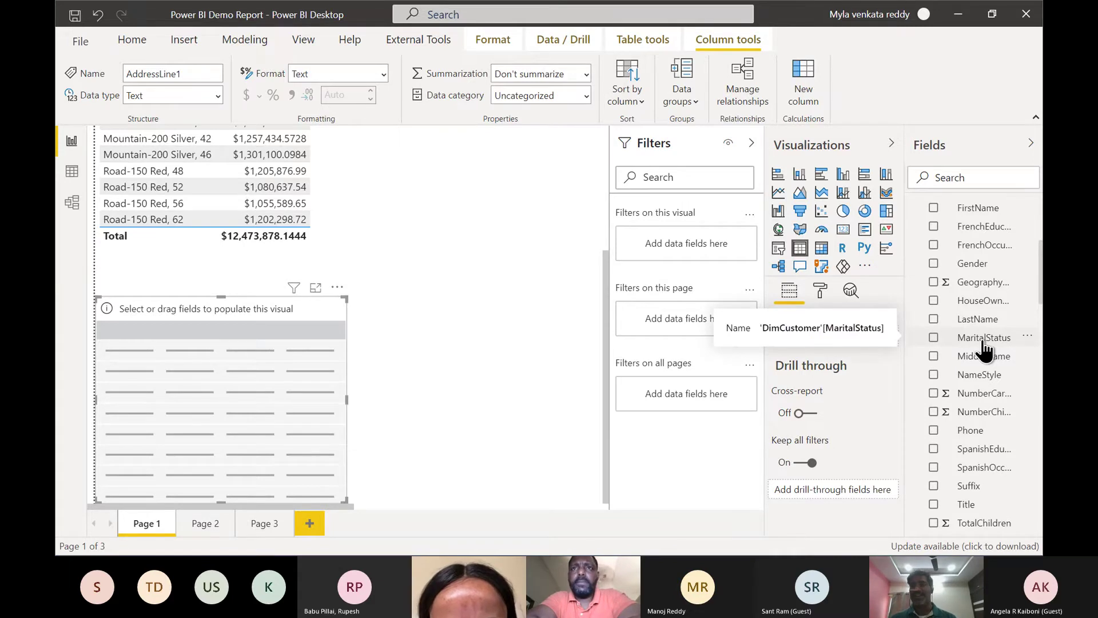
pyautogui.click(959, 178)
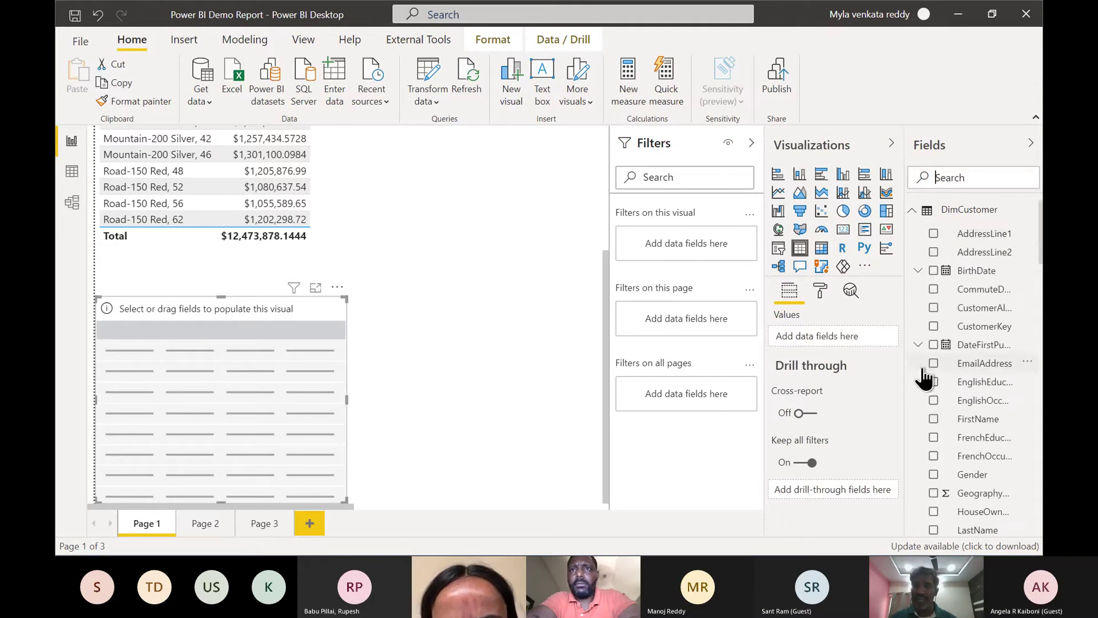
pyautogui.scroll(-1, 935, 420)
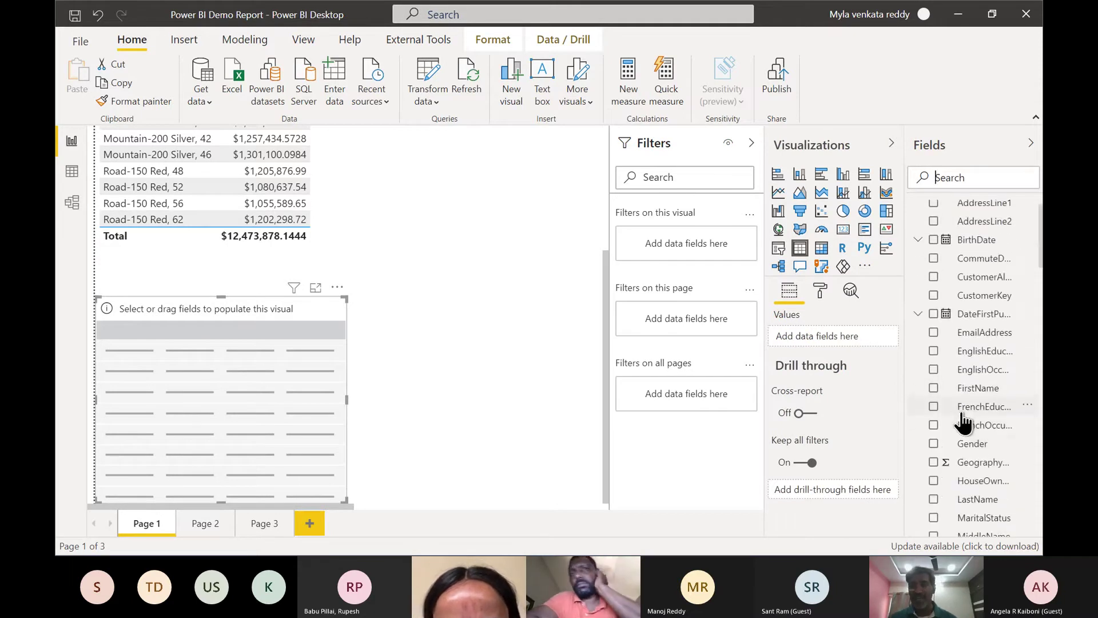
pyautogui.click(934, 494)
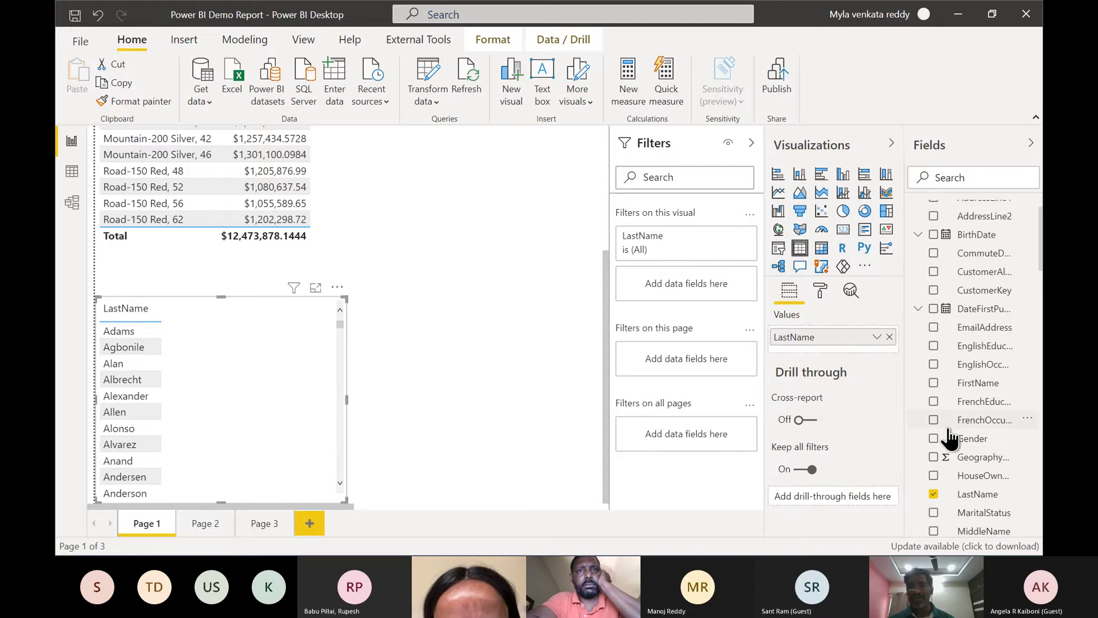
# - Add SalesAmount from FactInternetSales to the table of customer last names
pyautogui.scroll(-5, 972, 449)
pyautogui.scroll(-6, 981, 454)
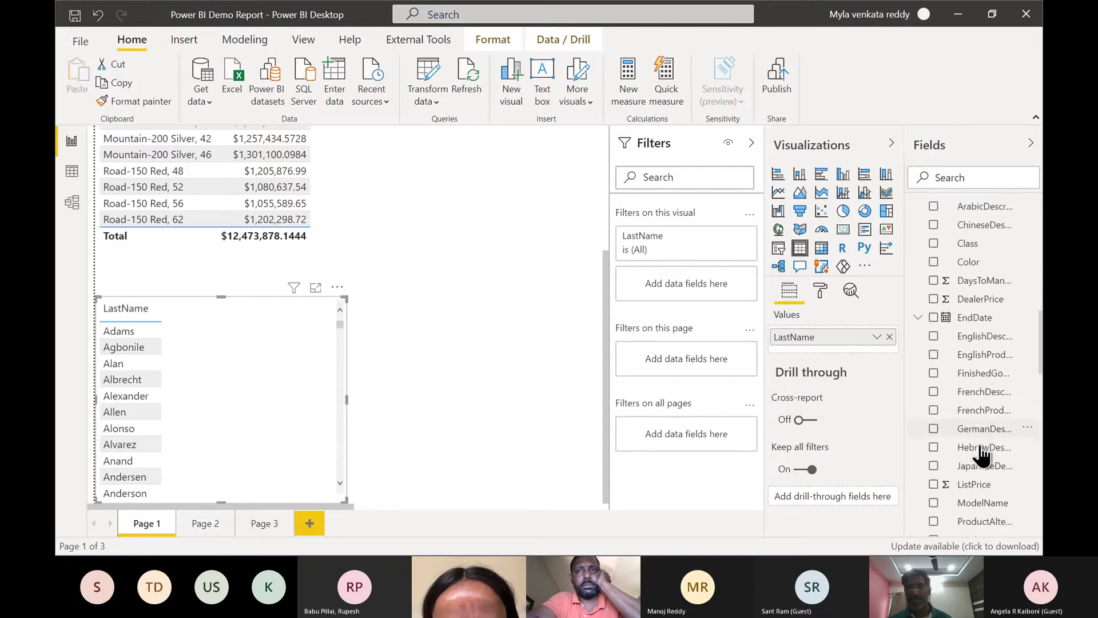
pyautogui.scroll(-8, 981, 455)
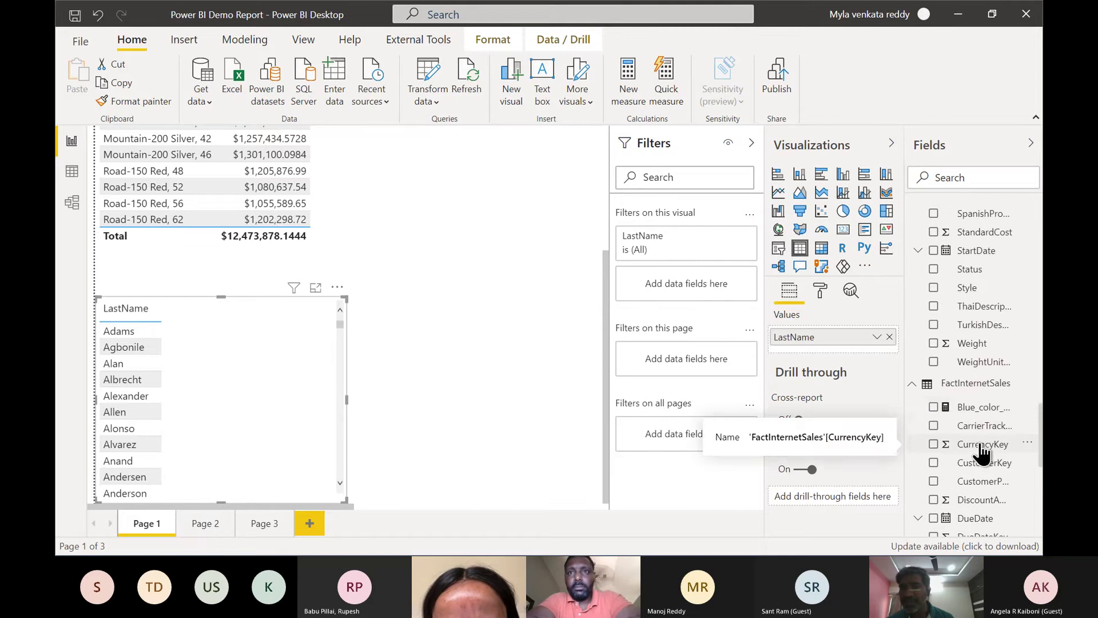
pyautogui.scroll(-6, 981, 455)
pyautogui.scroll(-5, 981, 455)
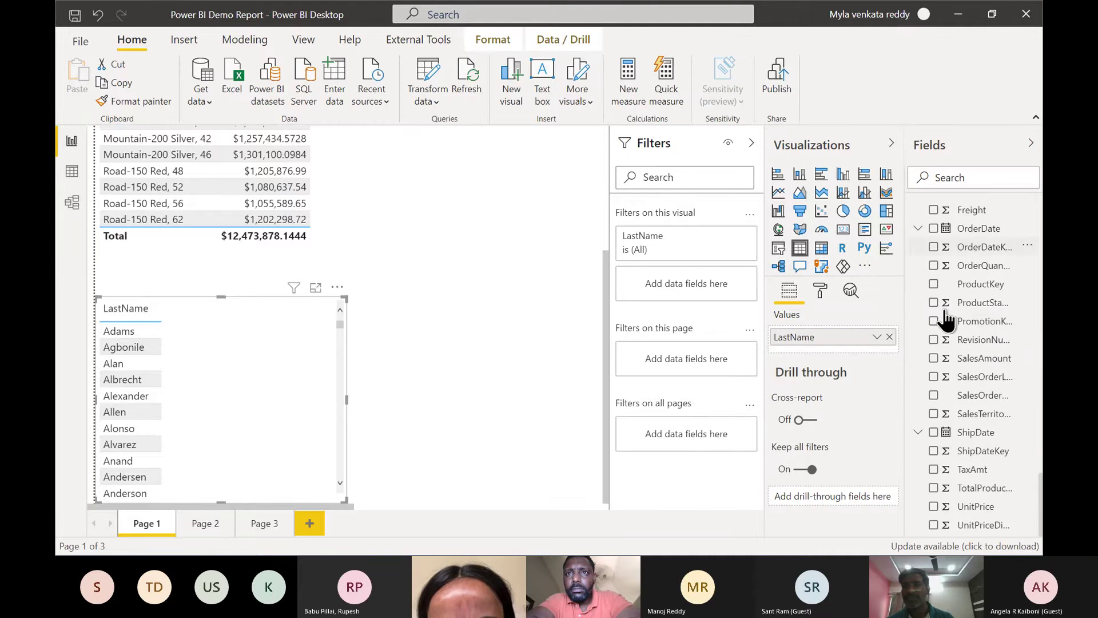
pyautogui.click(933, 358)
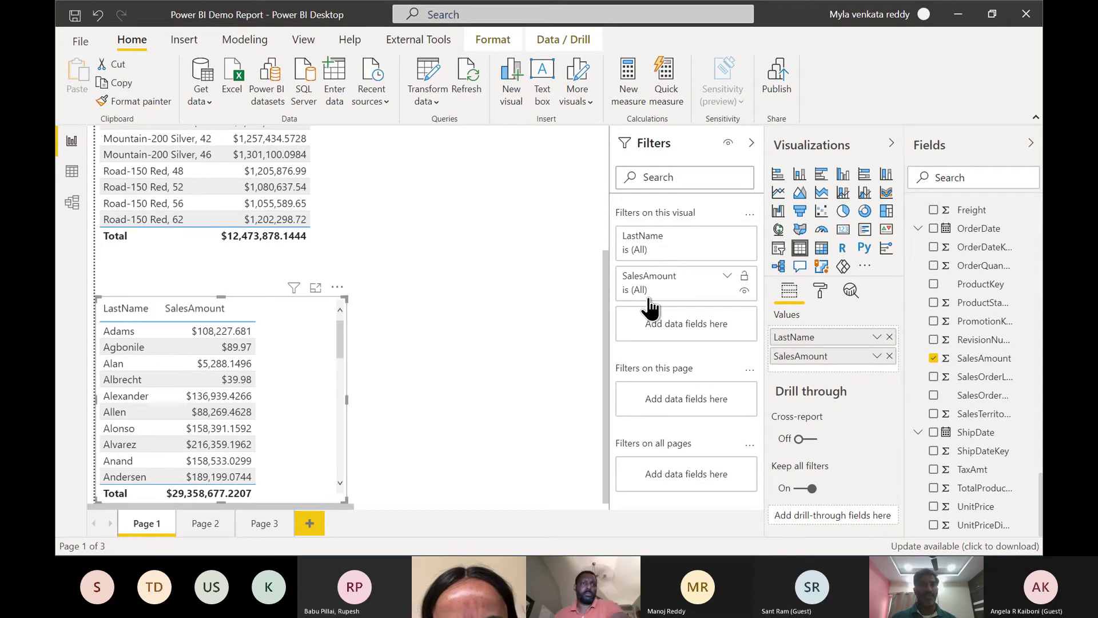
# - Apply a Top N filter on LastName that shows the top 10 items by SalesAmount
pyautogui.click(727, 237)
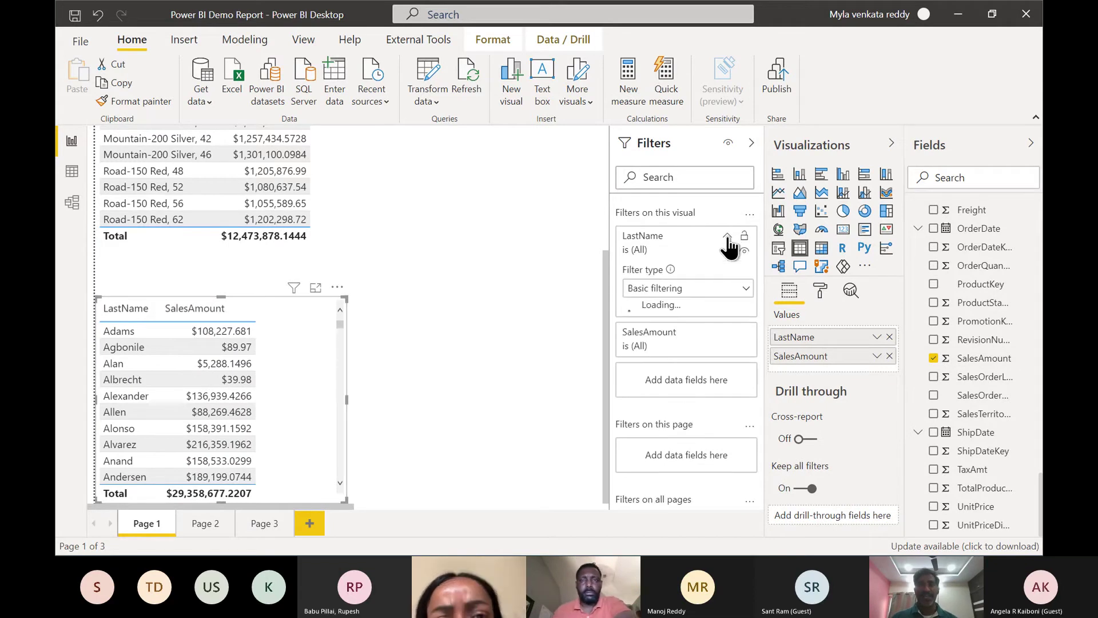
pyautogui.click(680, 290)
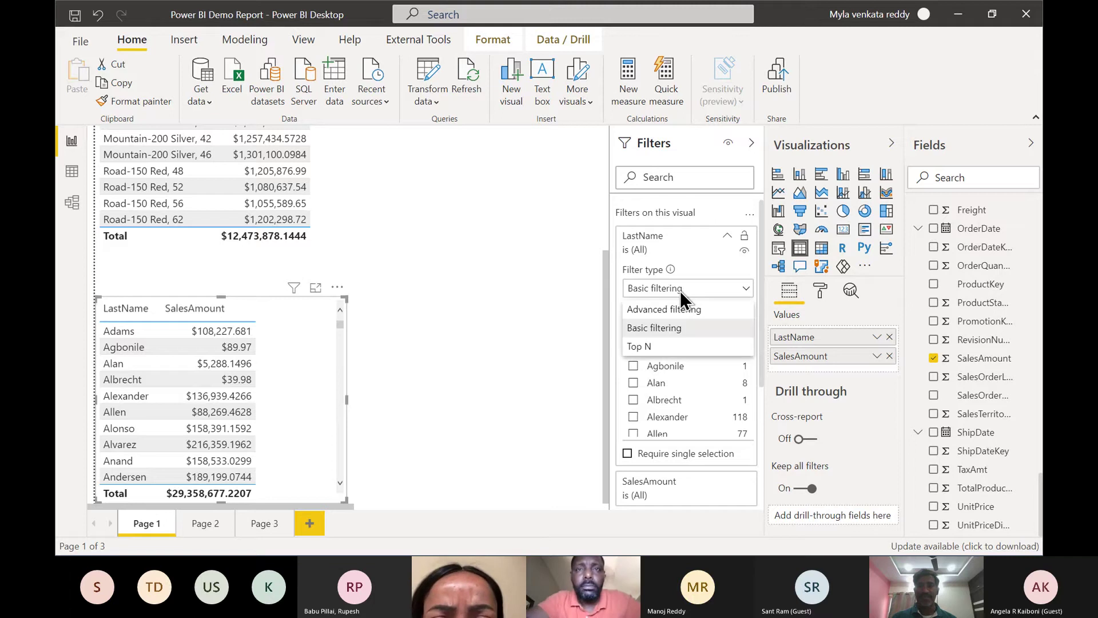
pyautogui.click(645, 347)
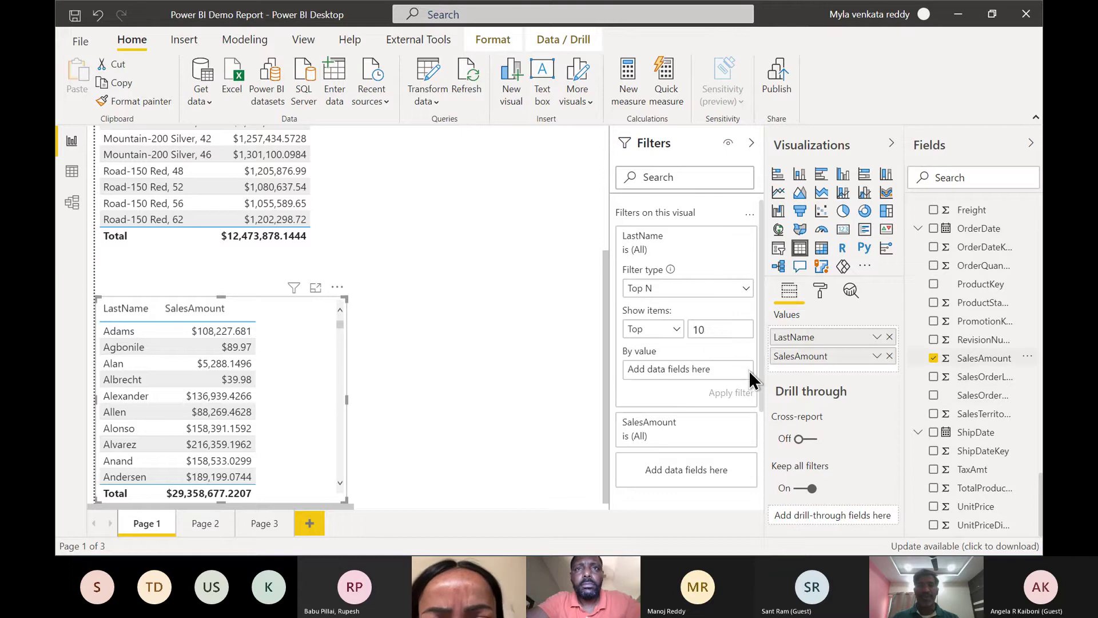
pyautogui.moveTo(984, 358); pyautogui.dragTo(712, 374)
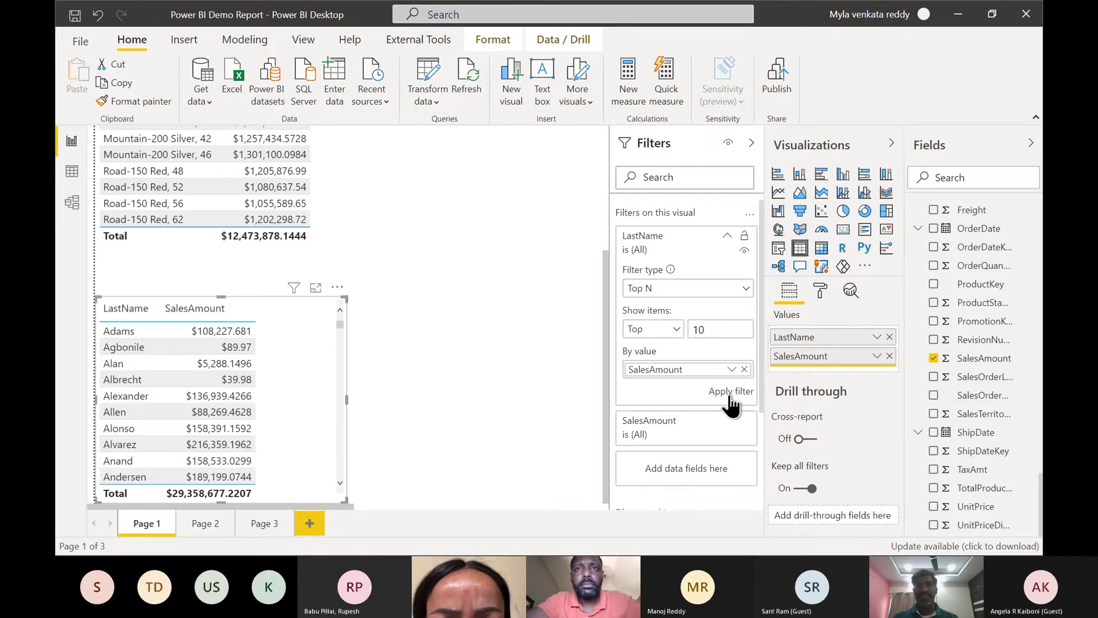
pyautogui.click(722, 394)
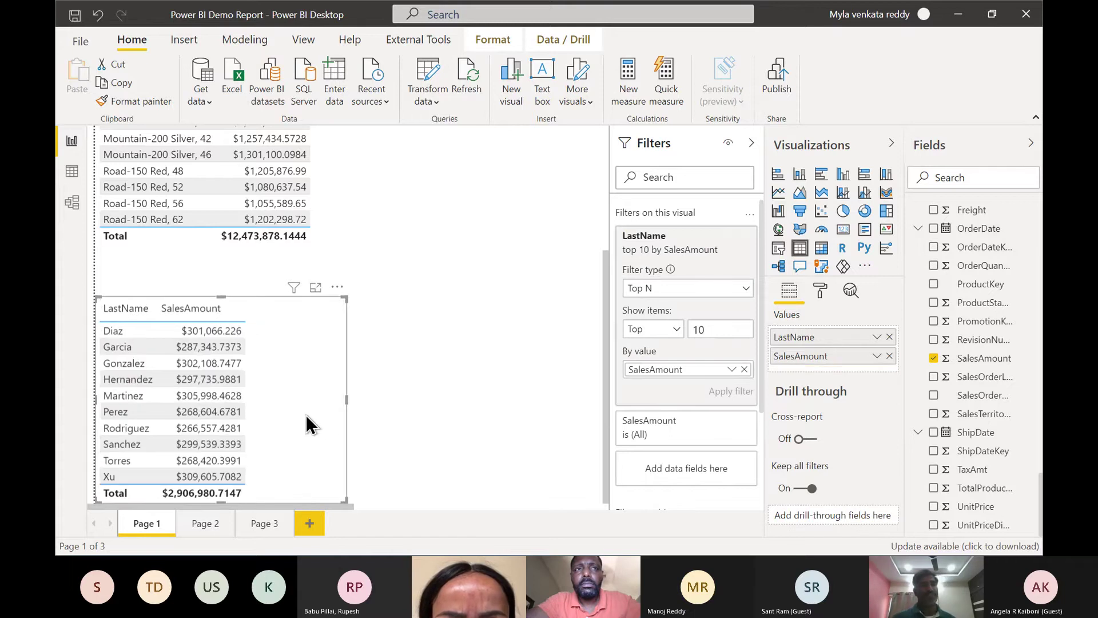
# - Move the customers table up beside the products table, leaving a gap between them, and collapse the Filters pane
pyautogui.moveTo(324, 359); pyautogui.dragTo(547, 263)
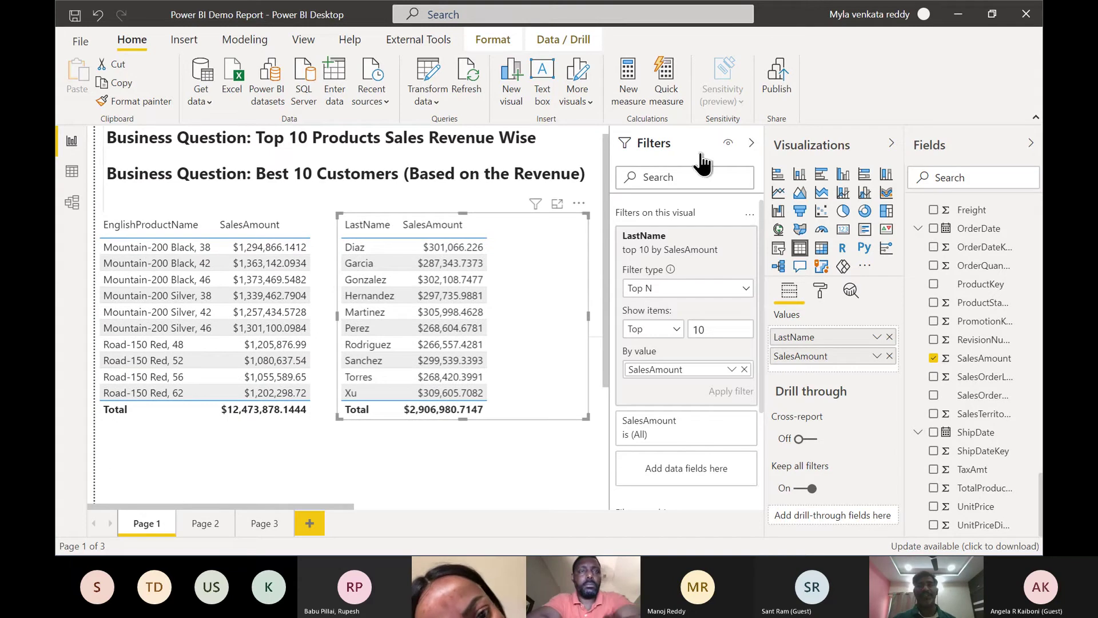
pyautogui.click(751, 143)
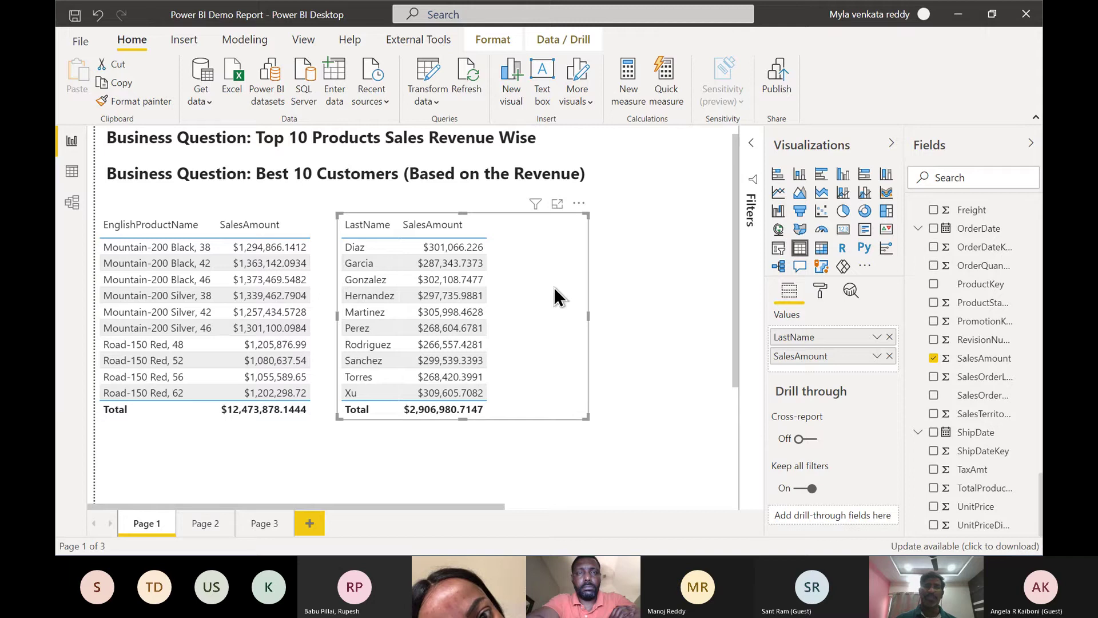
pyautogui.moveTo(563, 290); pyautogui.dragTo(578, 292)
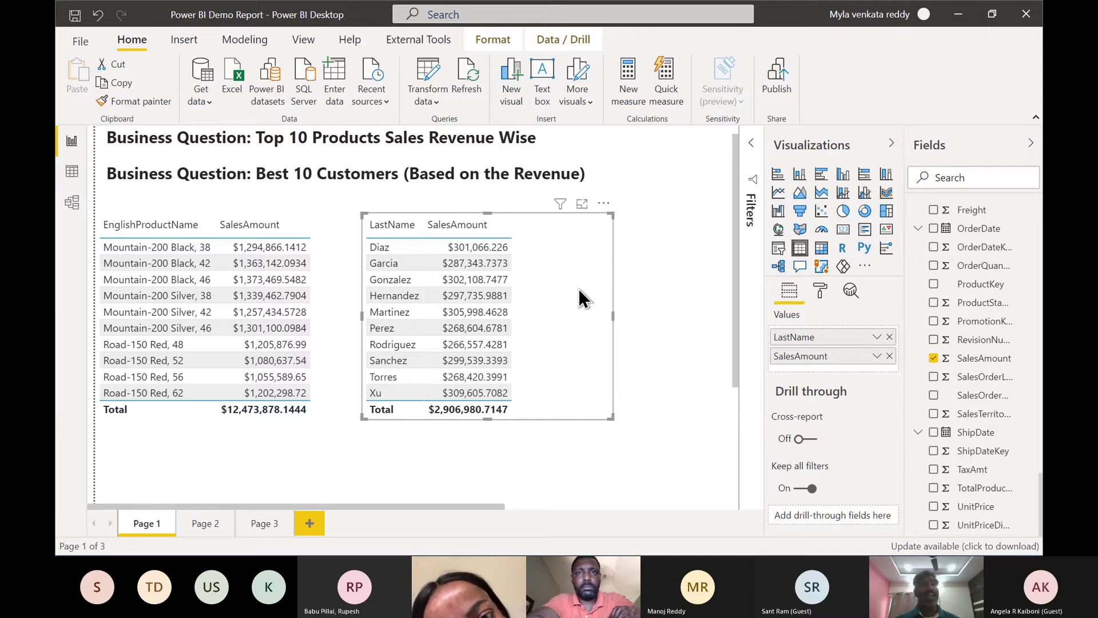
# - Save the Power BI Demo Report with both tables in place
pyautogui.click(83, 44)
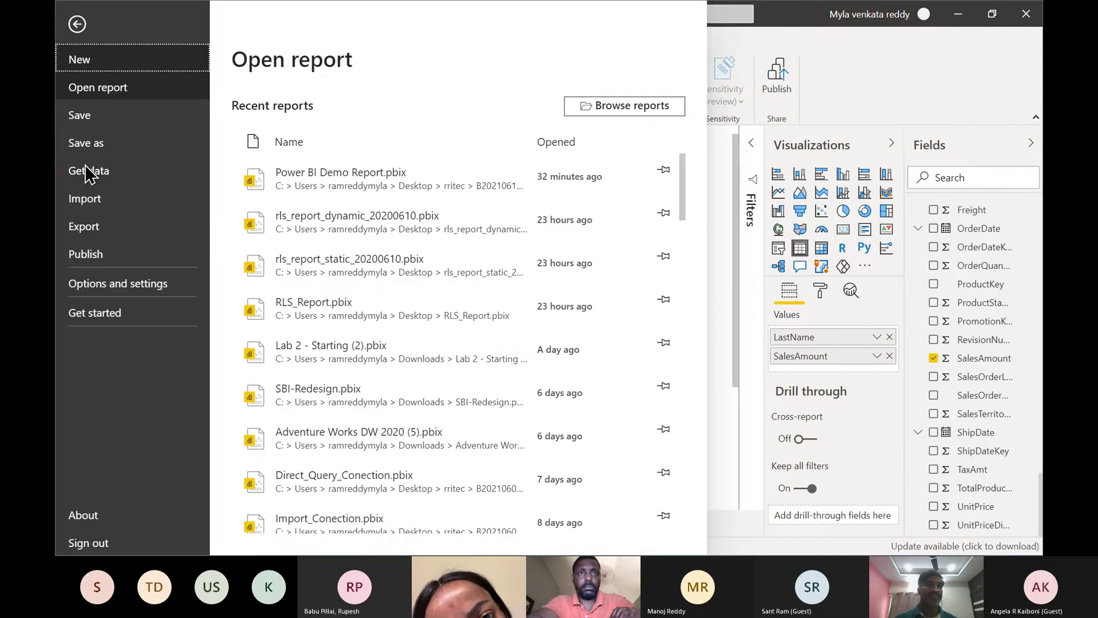
pyautogui.click(80, 116)
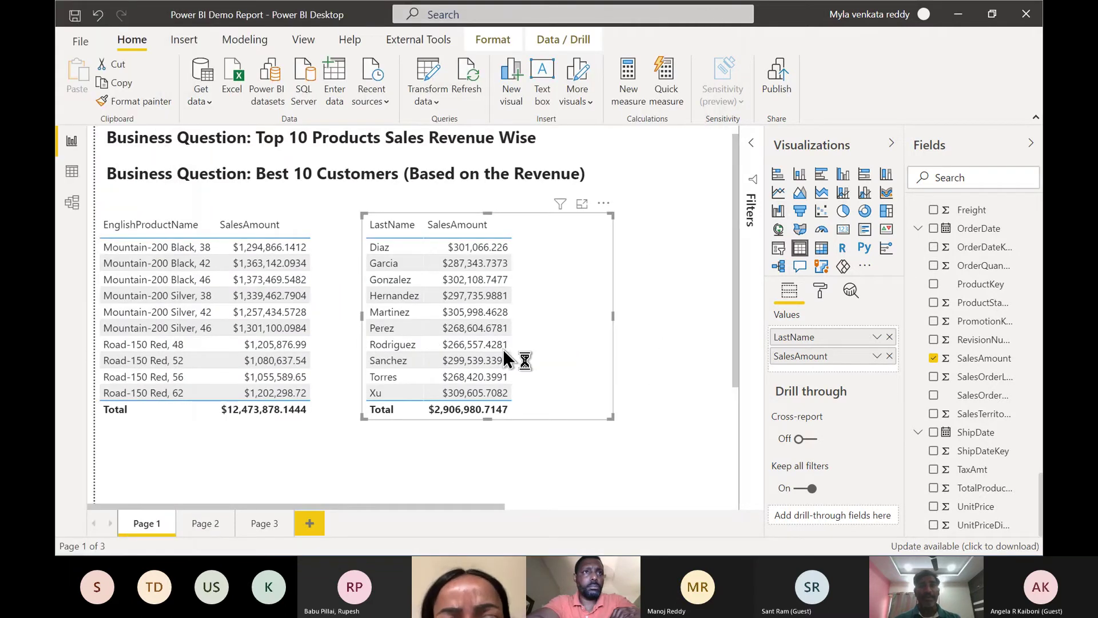
pyautogui.hotkey('alt', 'Tab')
pyautogui.press('Escape')
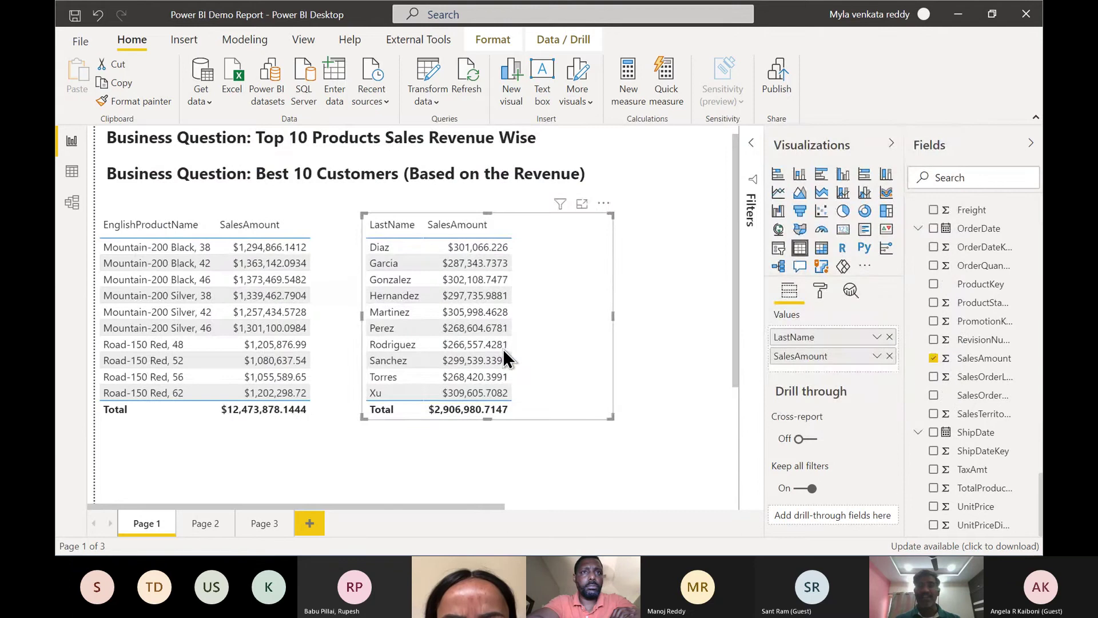
# - Switch to File Explorer to check the report file in the B20210611 folder, and return to Power BI Desktop
pyautogui.hotkey('alt', 'Tab')
pyautogui.hotkey('alt', 'Tab')
pyautogui.hotkey('alt', 'Tab')
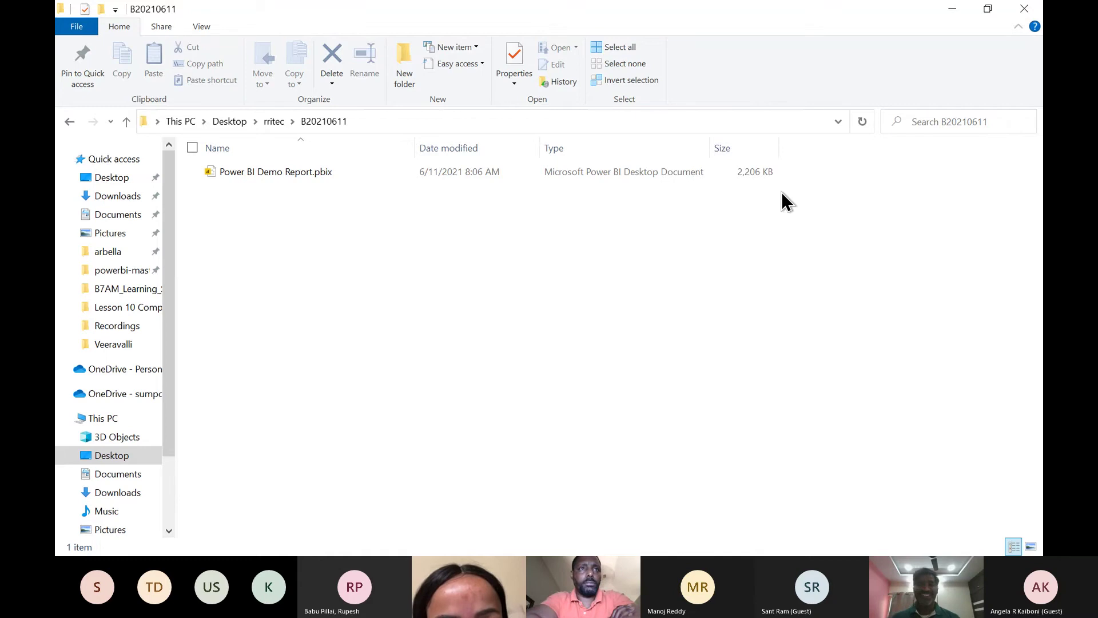
pyautogui.hotkey('alt', 'Tab')
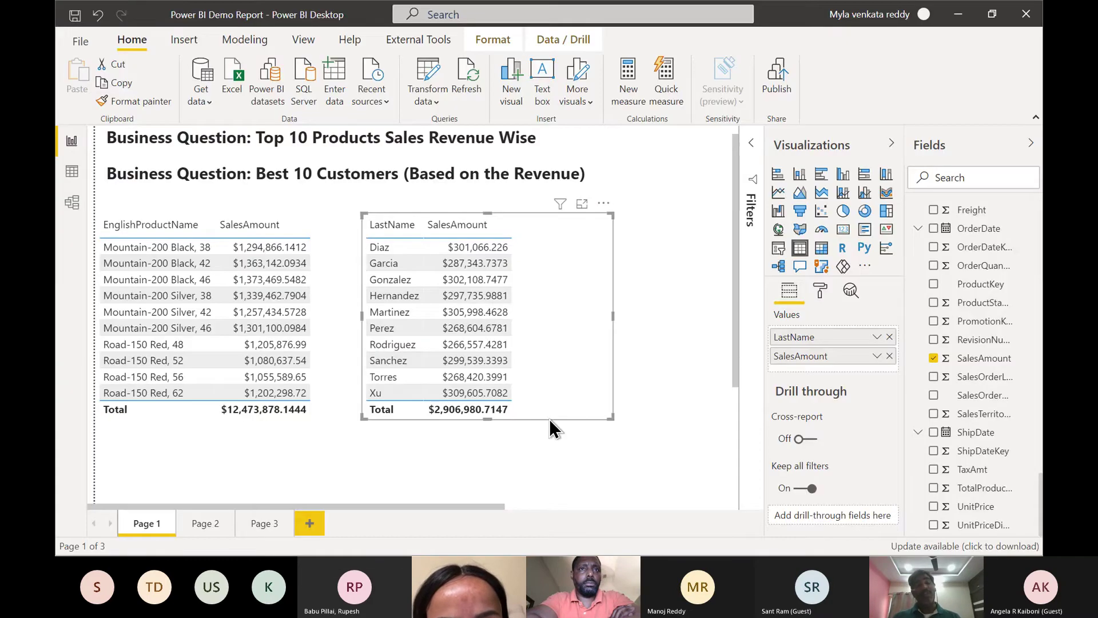
pyautogui.hotkey('alt', 'Tab')
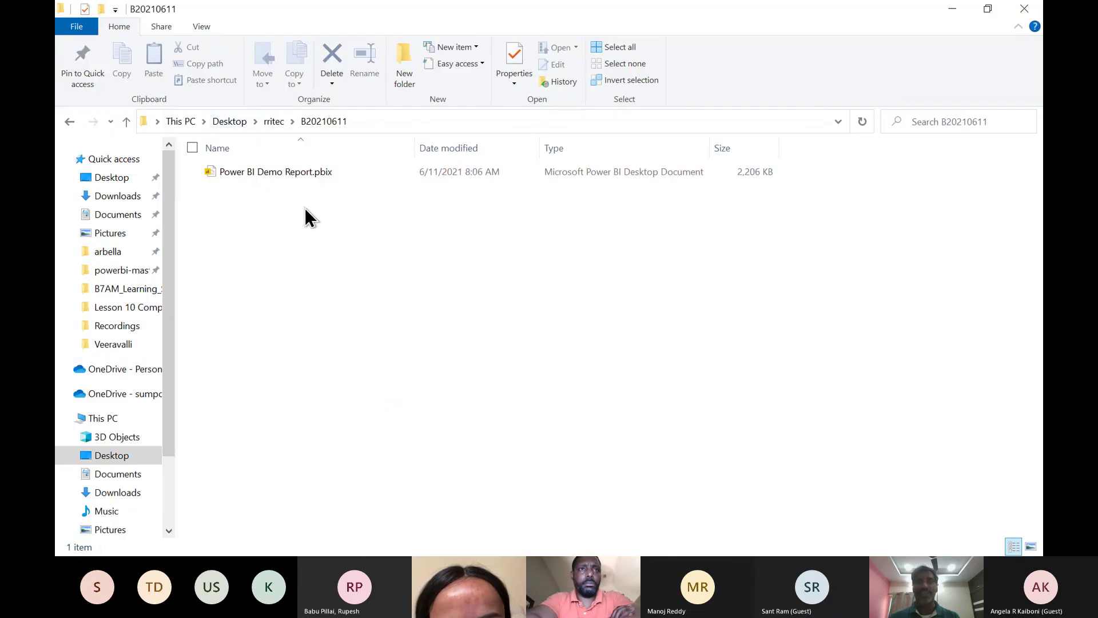
pyautogui.hotkey('alt', 'Tab')
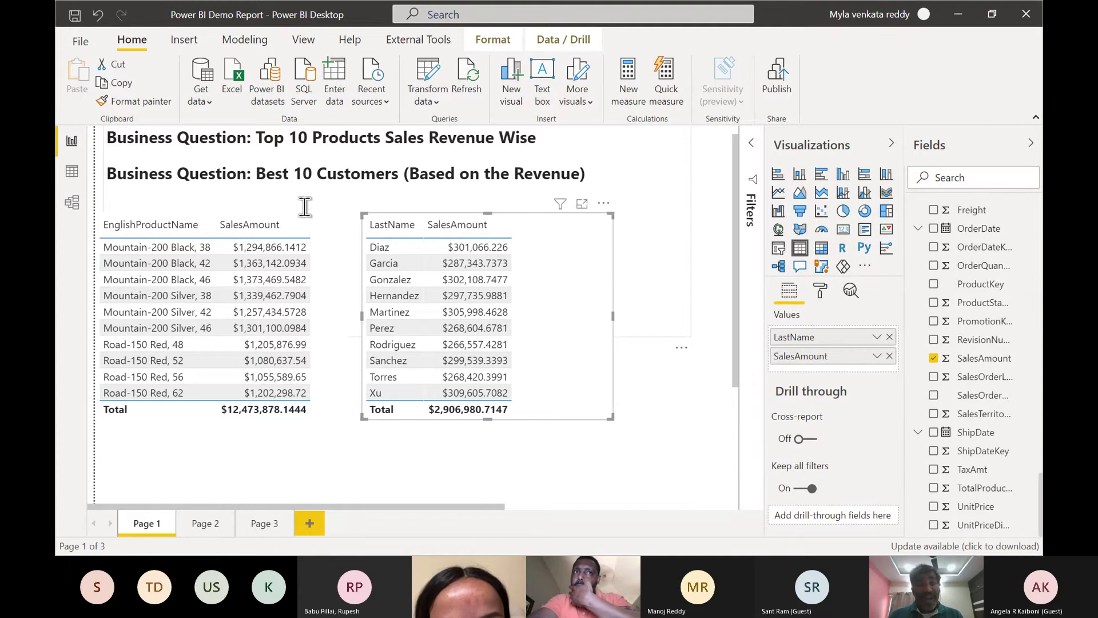
# - Switch to the course README in Chrome and examine the Power BI Flow diagram and the Power BI Service section of the course content
pyautogui.hotkey('alt', 'Tab')
pyautogui.hotkey('alt', 'Tab')
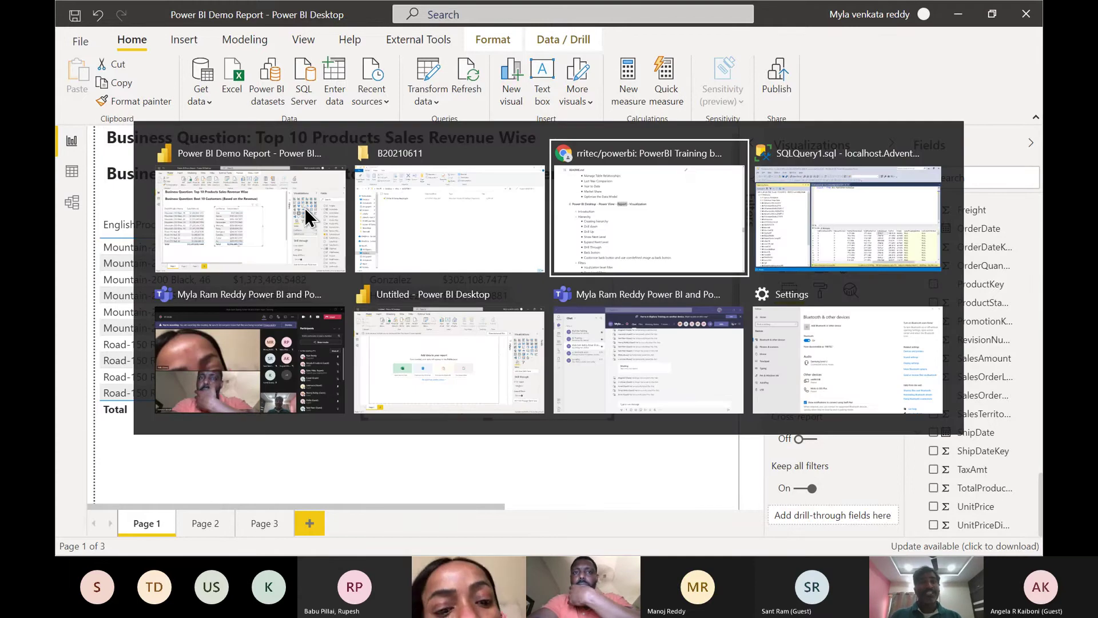
pyautogui.scroll(15, 413, 260)
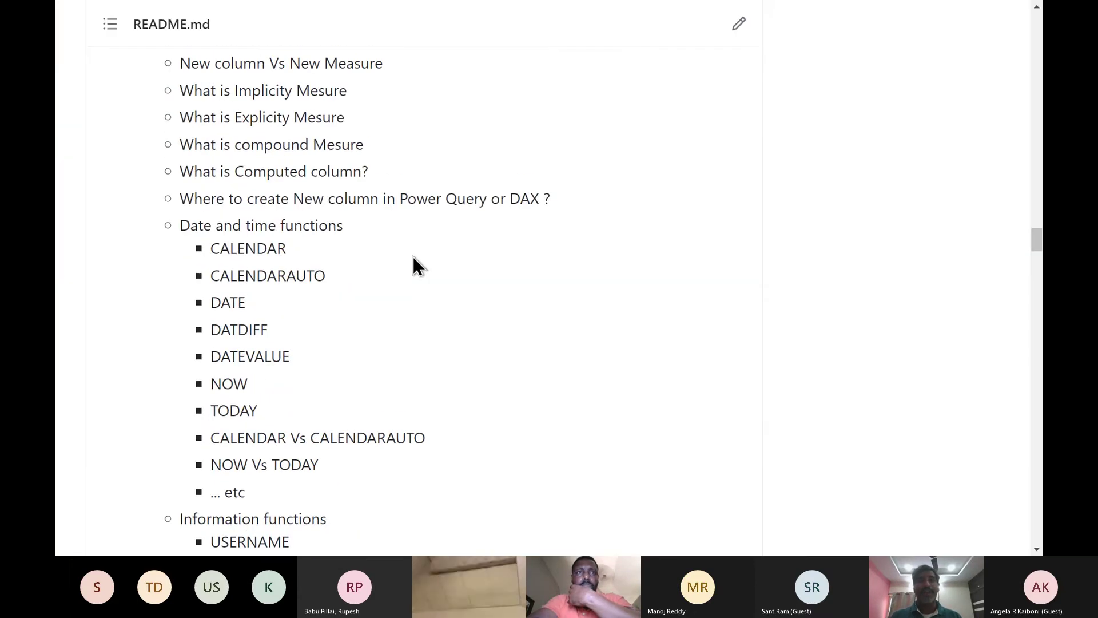
pyautogui.scroll(20, 413, 258)
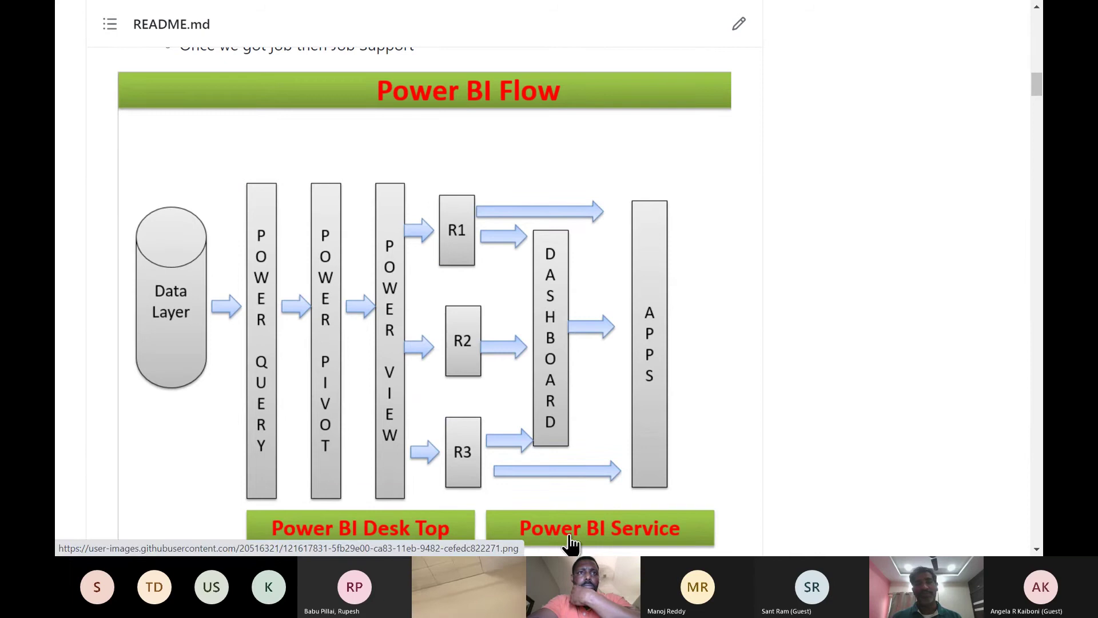
pyautogui.scroll(-2, 570, 543)
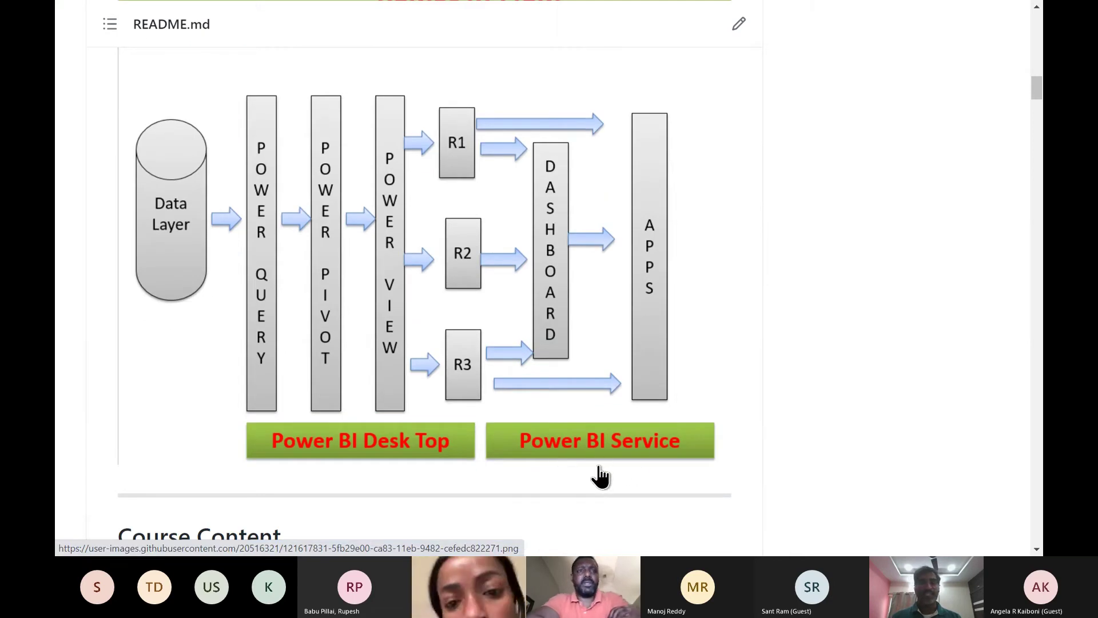
pyautogui.scroll(-20, 600, 476)
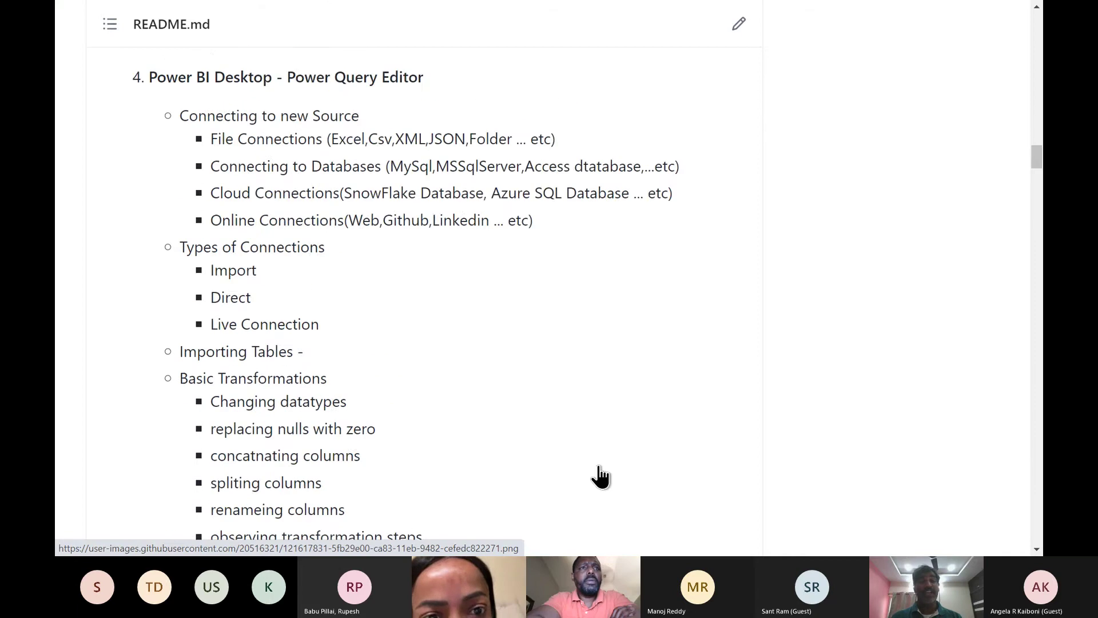
pyautogui.scroll(-20, 600, 476)
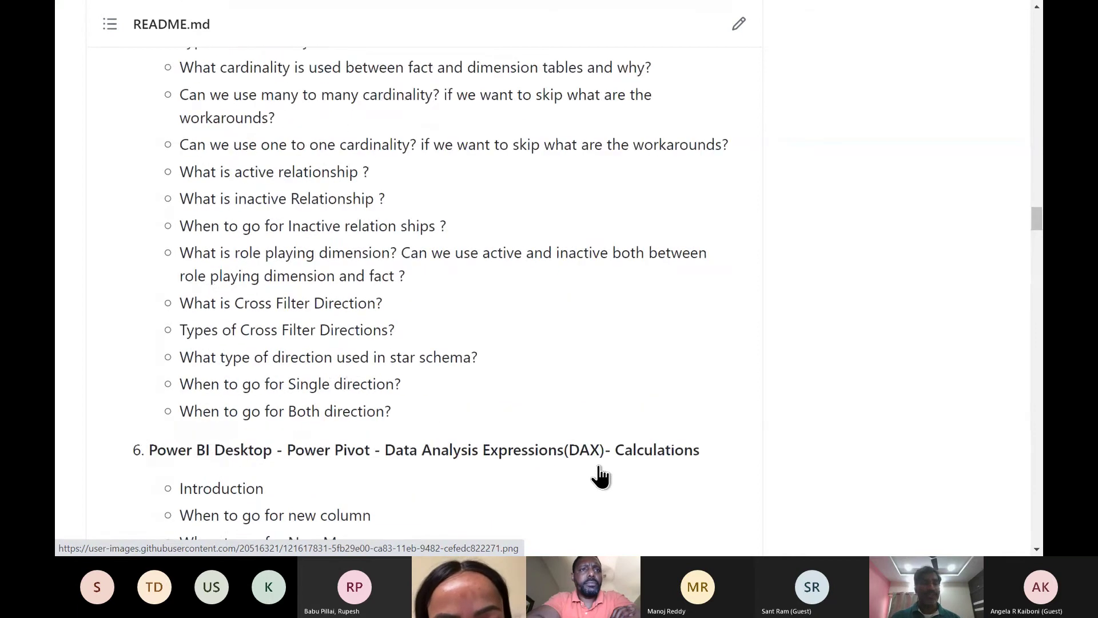
pyautogui.scroll(-20, 600, 476)
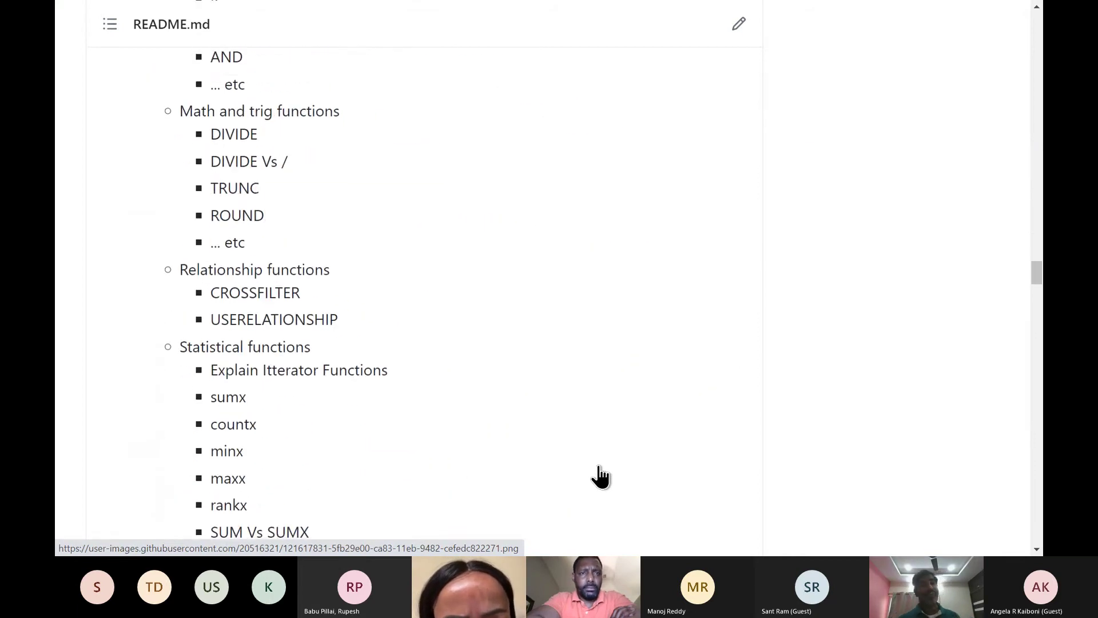
pyautogui.scroll(-20, 601, 477)
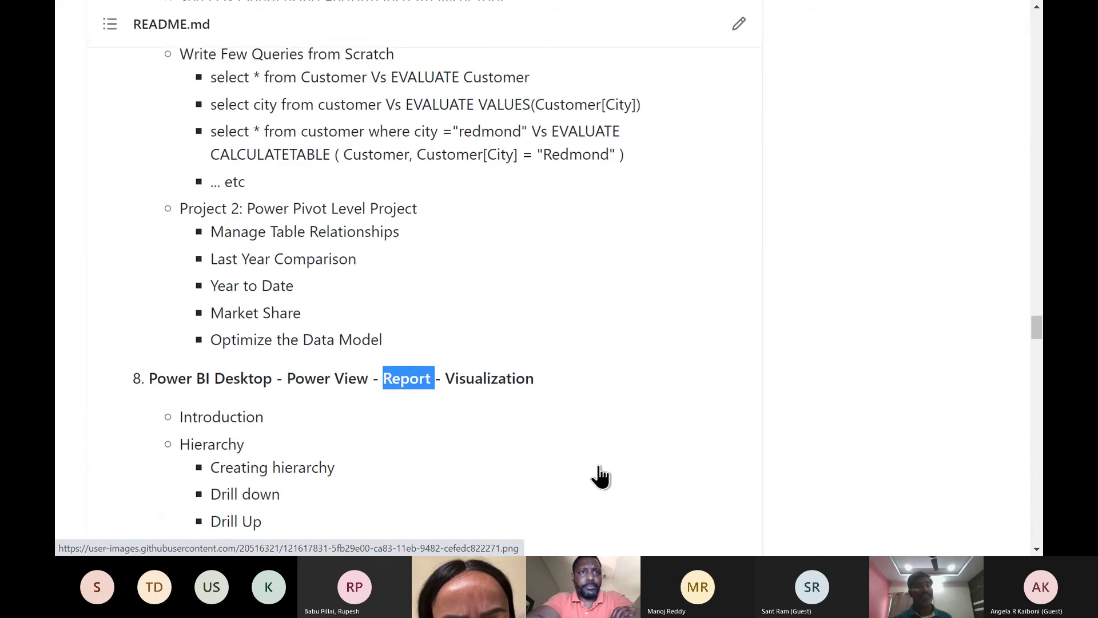
pyautogui.scroll(-20, 601, 476)
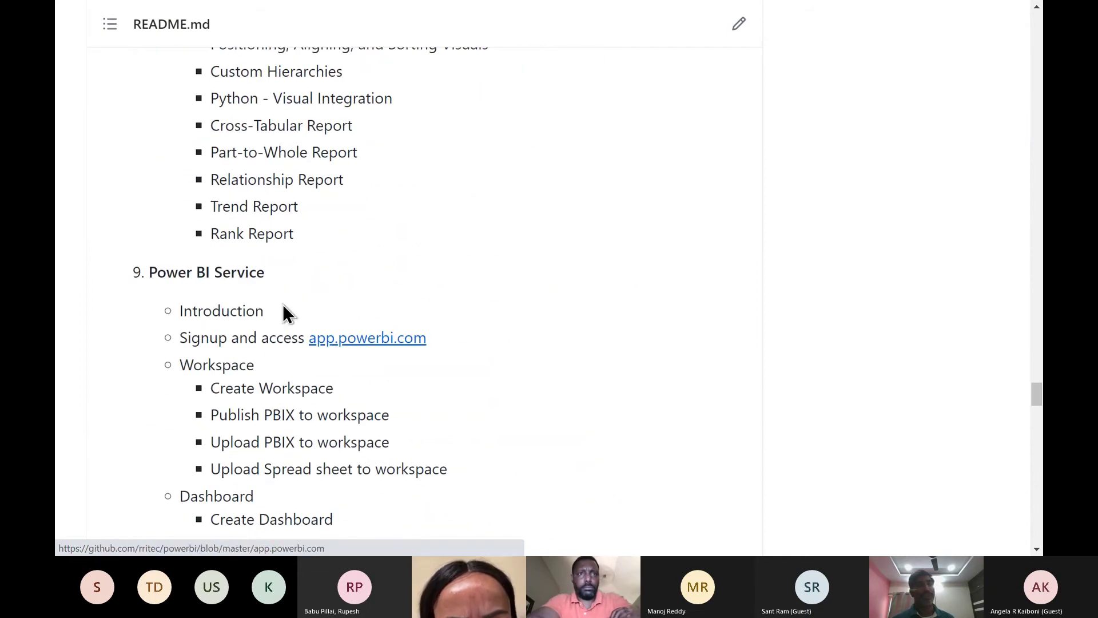
pyautogui.moveTo(153, 271); pyautogui.dragTo(319, 285)
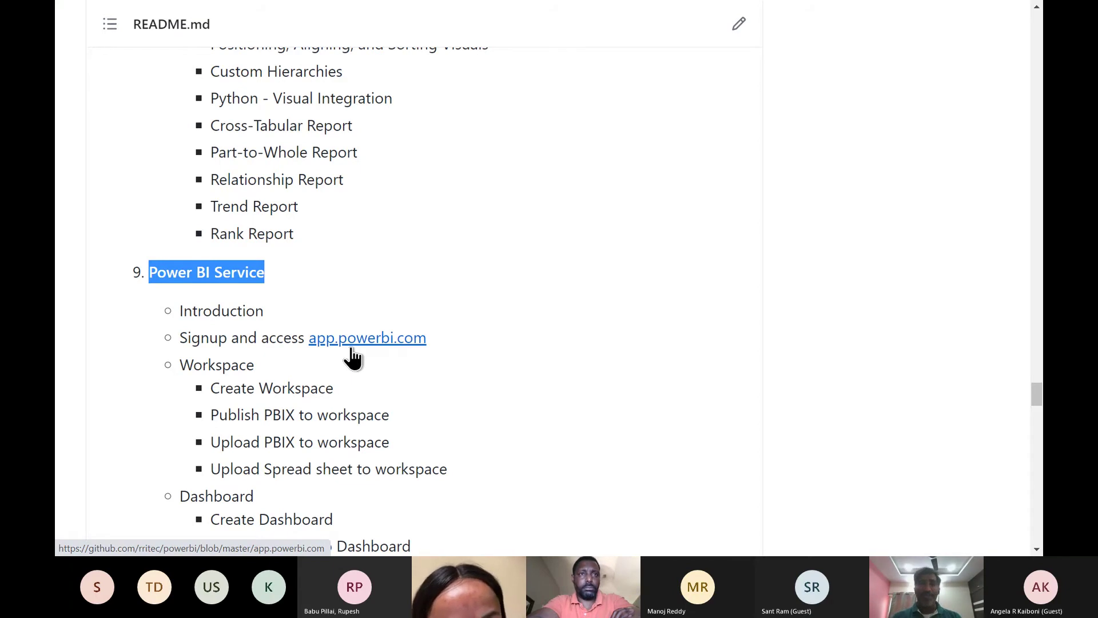
# - Leave the browser's full-screen view and open app.powerbi.com in a new incognito window
pyautogui.hotkey('alt', 'Tab')
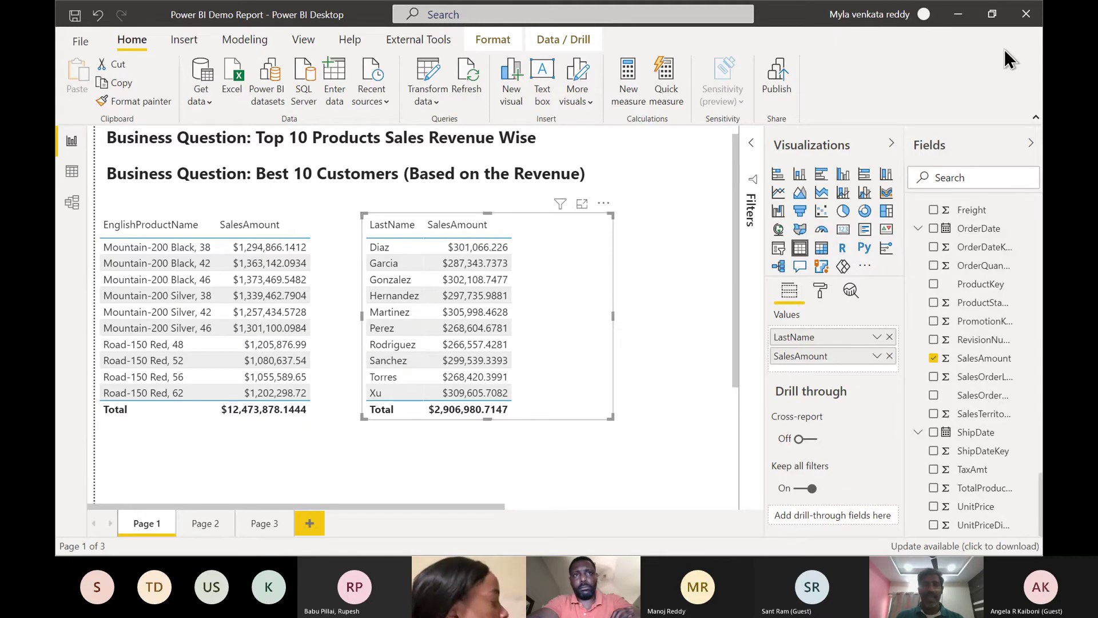
pyautogui.hotkey('alt', 'Tab')
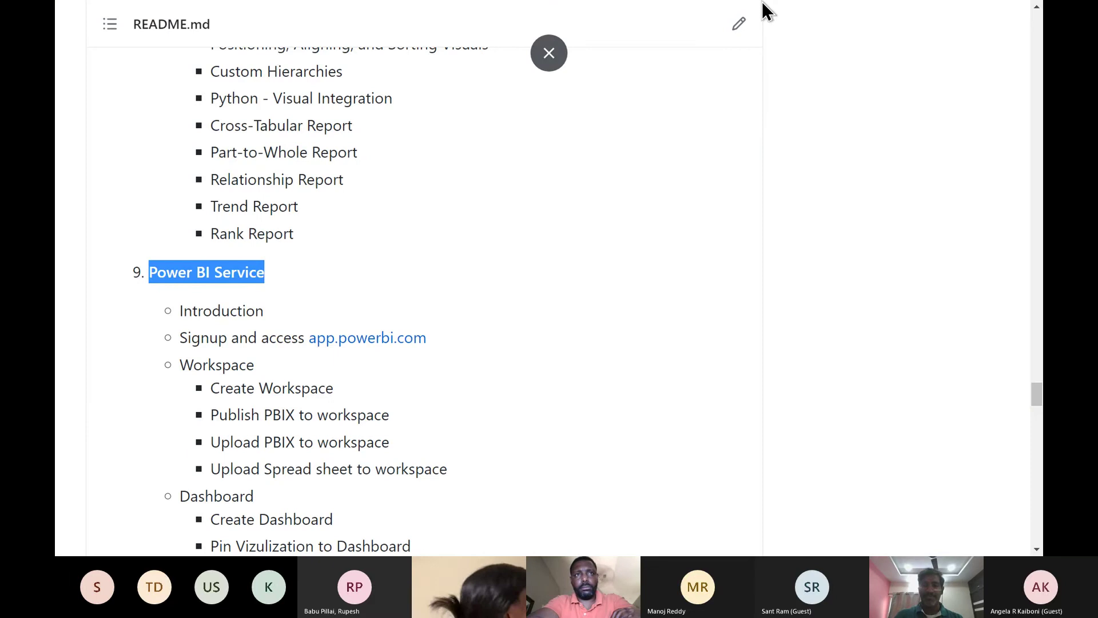
pyautogui.press('F11')
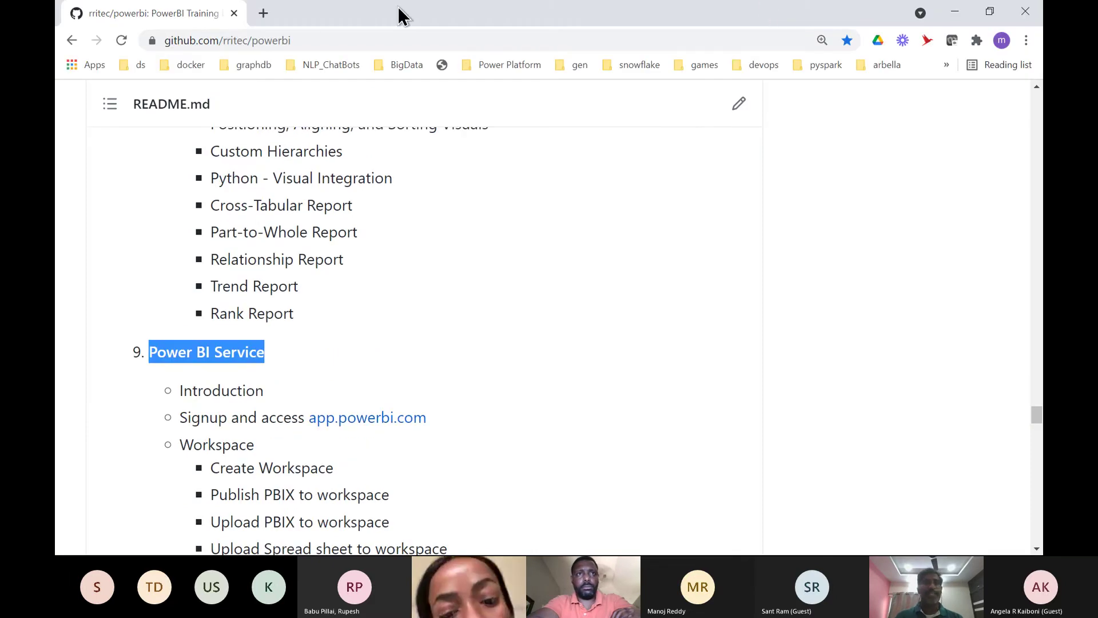
pyautogui.click(263, 13)
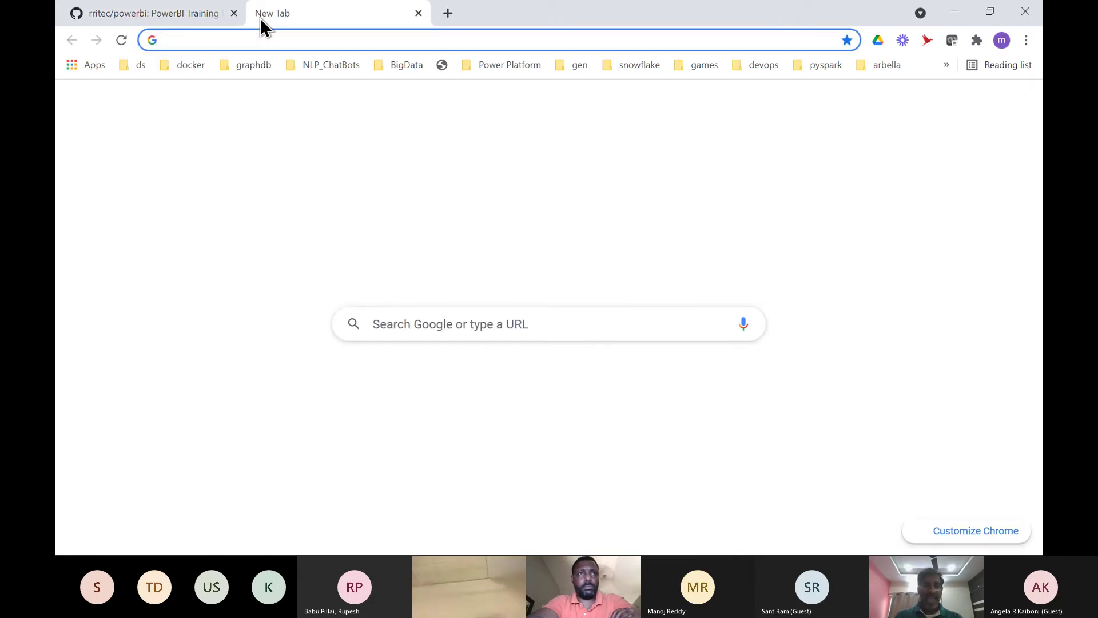
pyautogui.click(1027, 40)
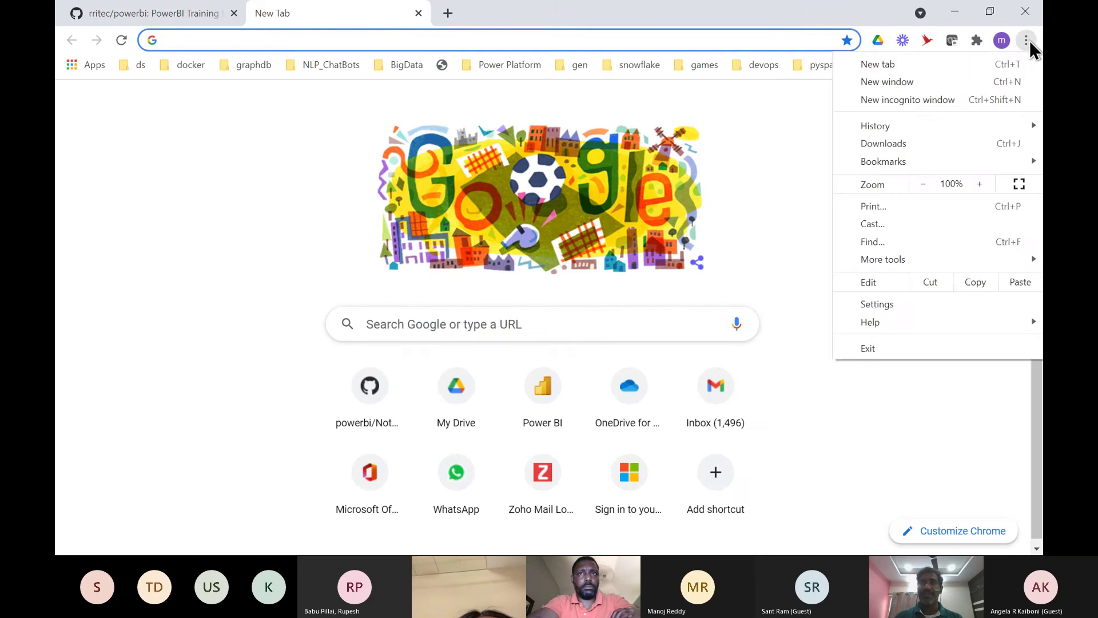
pyautogui.click(922, 102)
pyautogui.write('app')
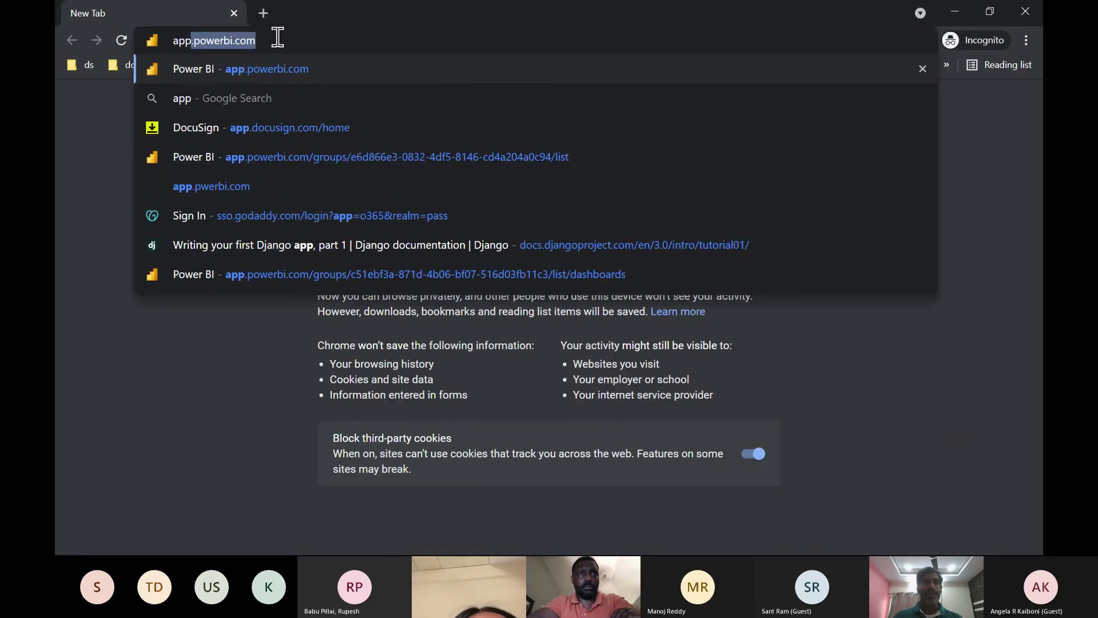
pyautogui.press('Right')
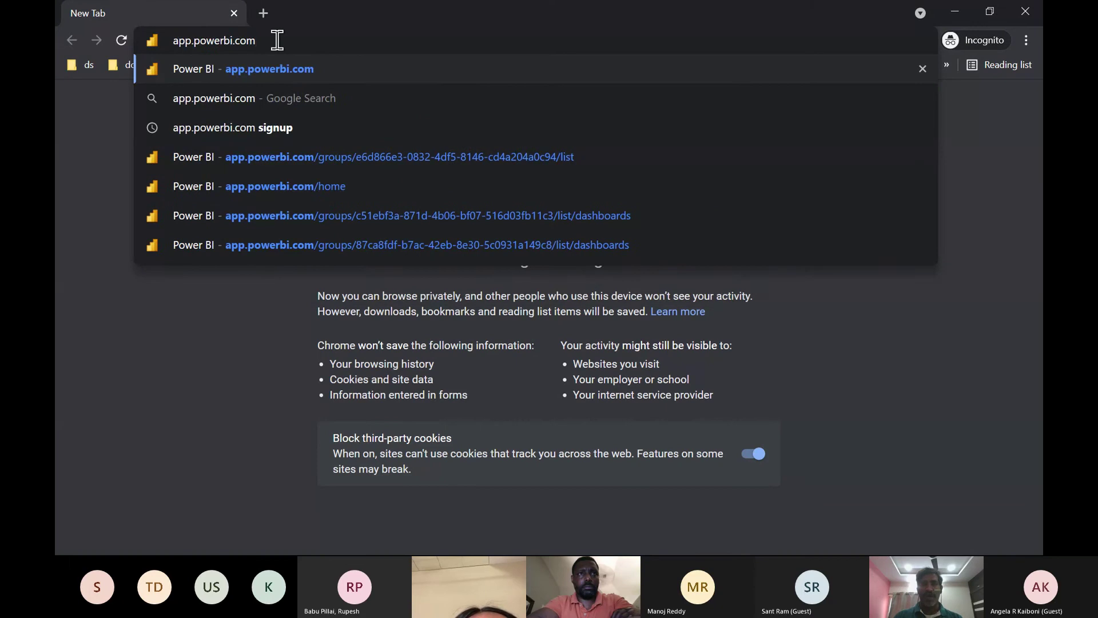
pyautogui.press('Return')
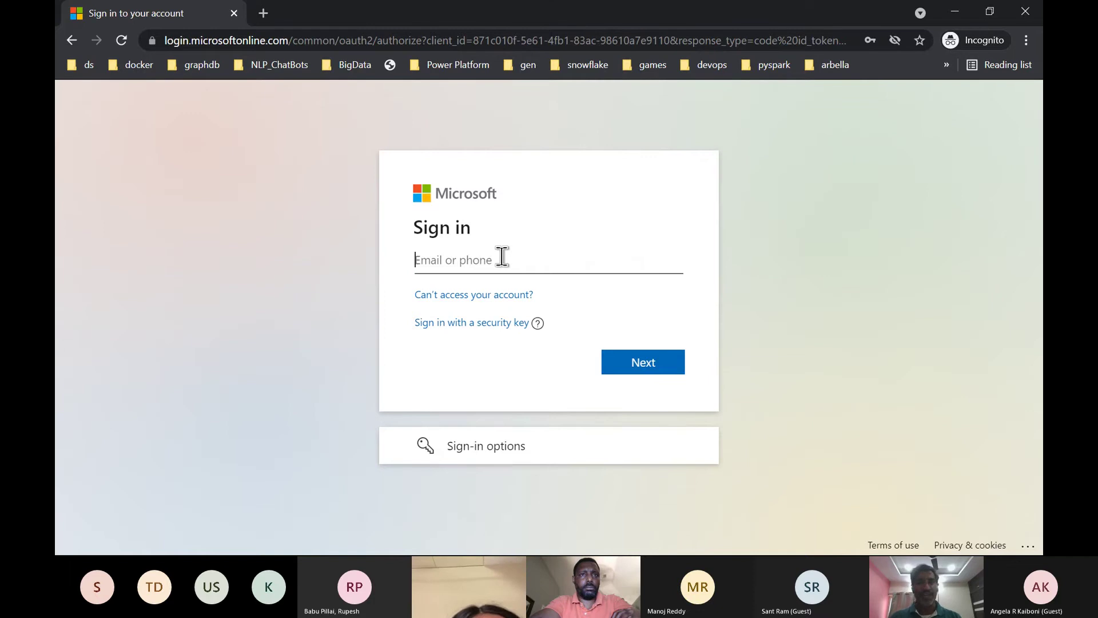
# - Sign in to Power BI with the account e-mail and password, and choose to stay signed in
pyautogui.click(500, 275)
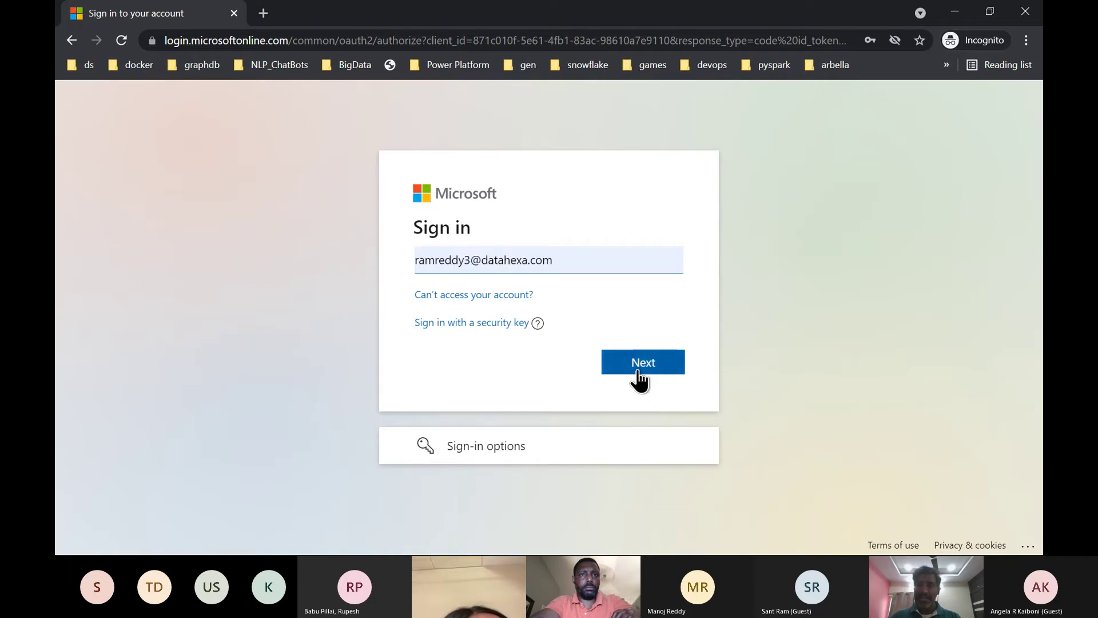
pyautogui.click(638, 371)
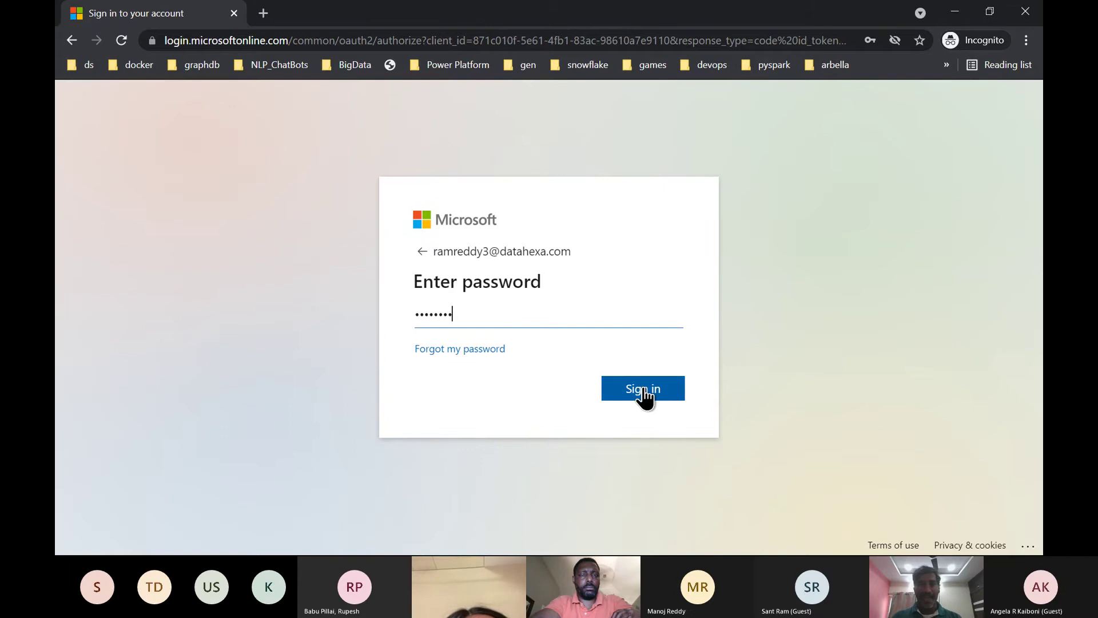
pyautogui.click(643, 390)
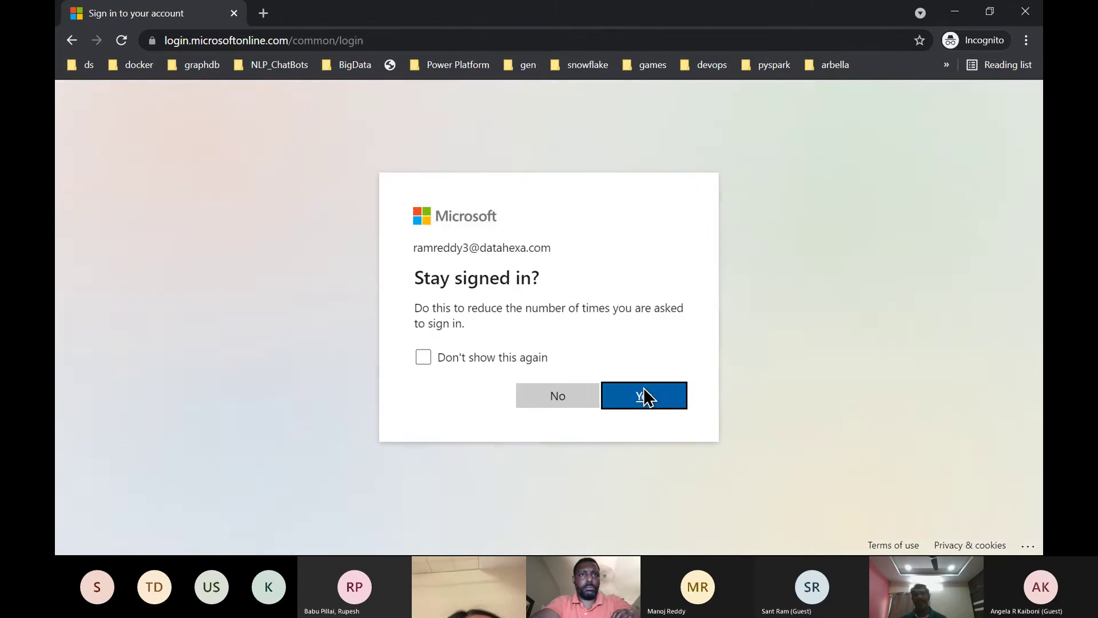
pyautogui.click(643, 389)
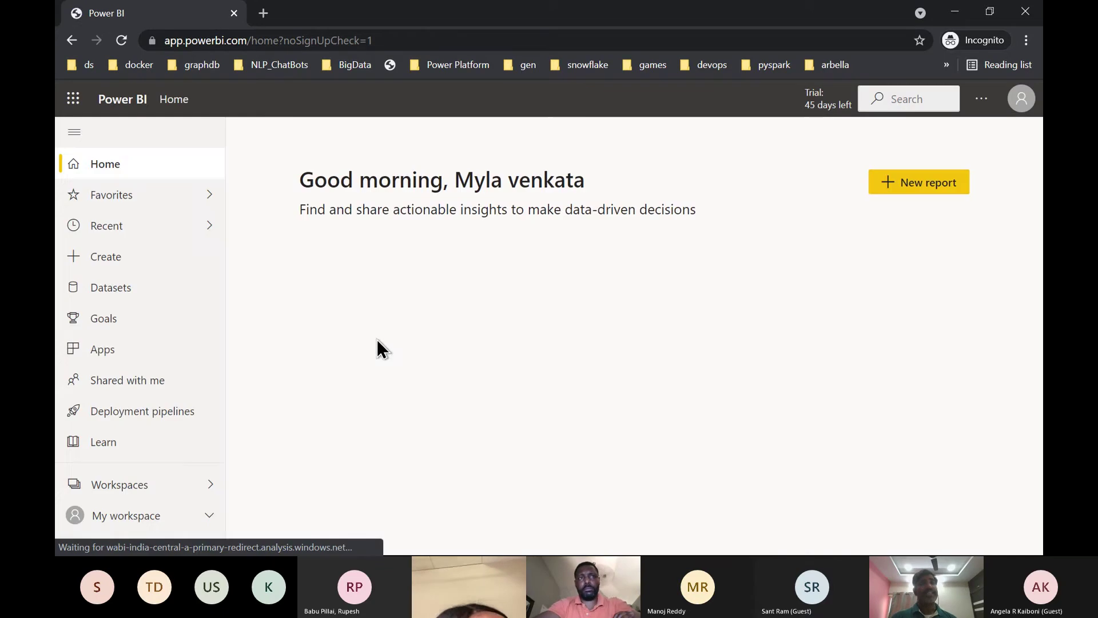
# - Look through the existing workspaces and open the form for creating a new workspace, ready for its name
pyautogui.click(150, 495)
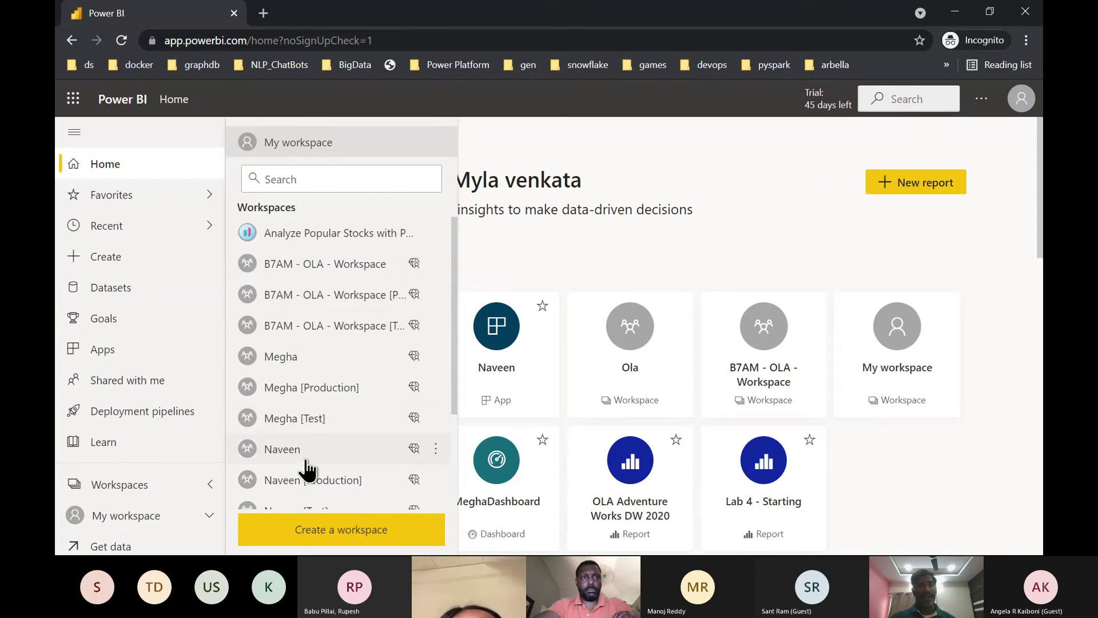
pyautogui.scroll(-3, 307, 469)
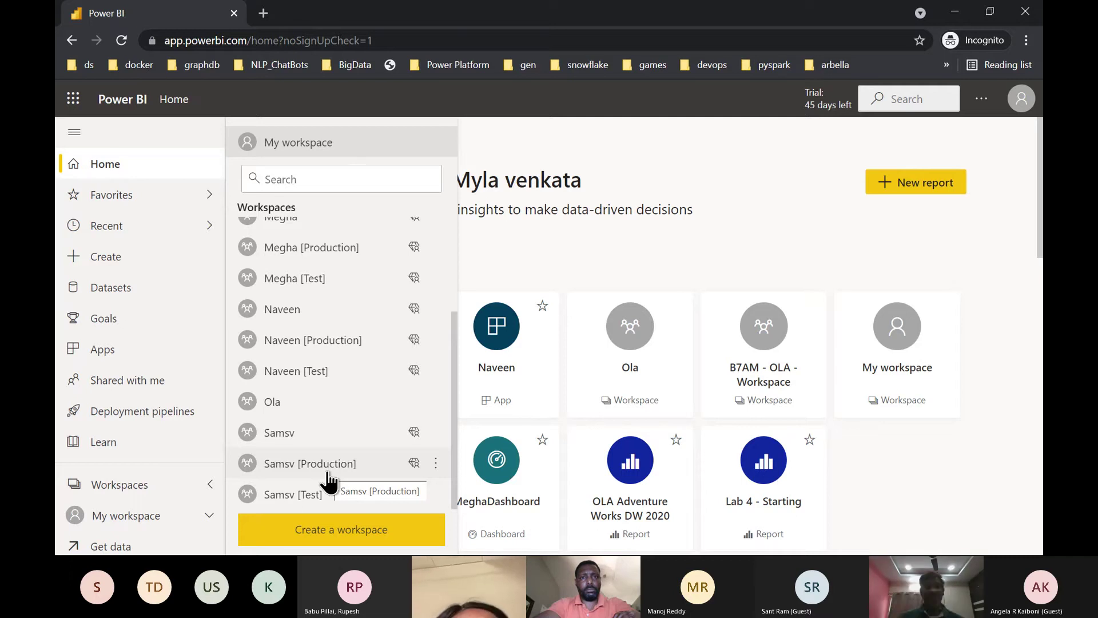
pyautogui.click(361, 536)
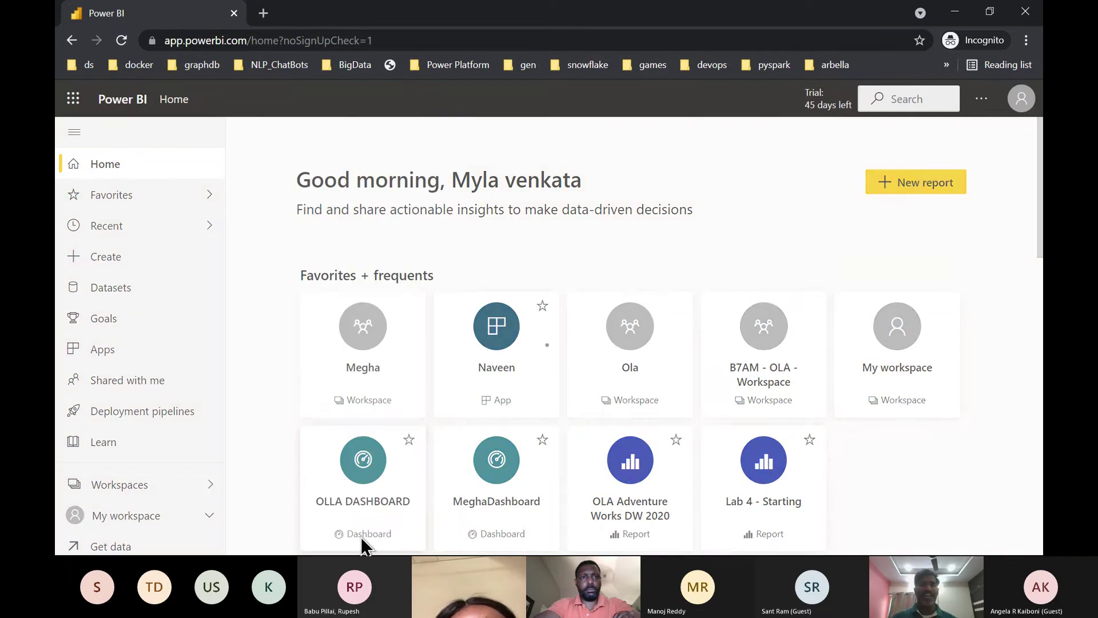
pyautogui.click(676, 316)
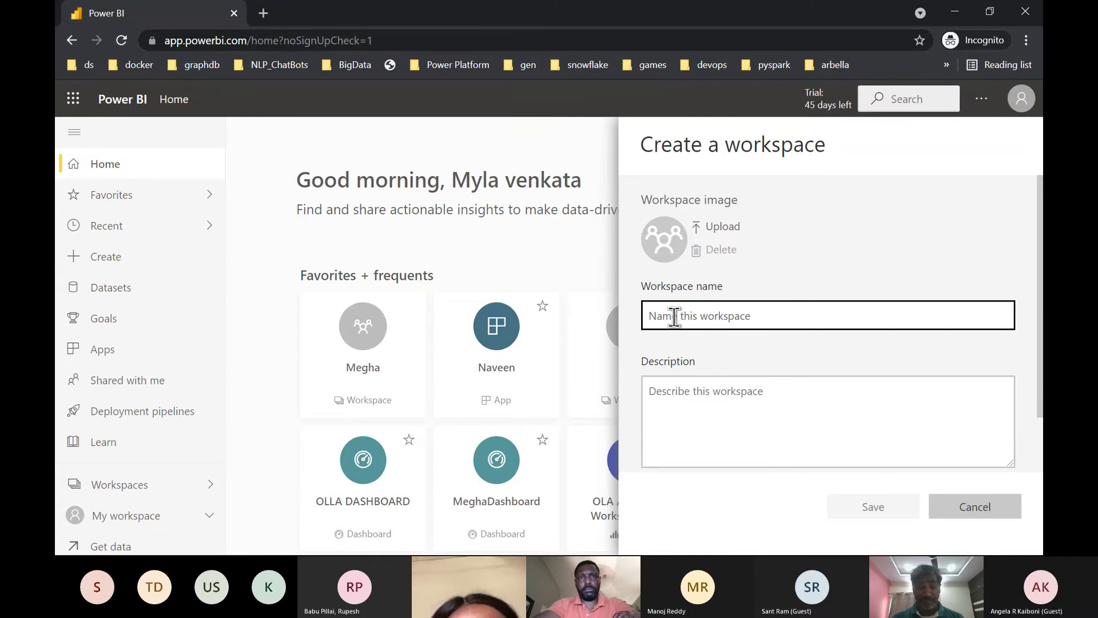
# - Switch to the Teams meeting to check the participants' names, and return to the workspace form in Chrome
pyautogui.hotkey('alt', 'Tab')
pyautogui.hotkey('alt', 'Tab')
pyautogui.hotkey('alt', 'Tab')
pyautogui.hotkey('alt', 'Tab')
pyautogui.hotkey('alt', 'Tab')
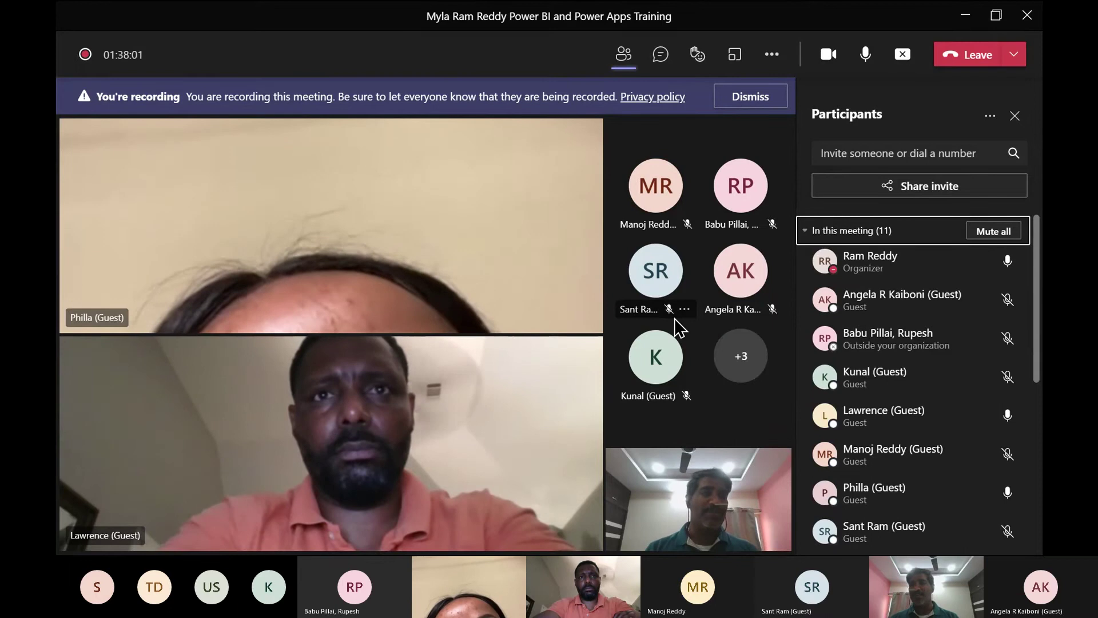
pyautogui.hotkey('alt', 'Tab')
# - Name the workspace with the participant's first name followed by "- Workspace", leave the description empty, and save it
pyautogui.write('A')
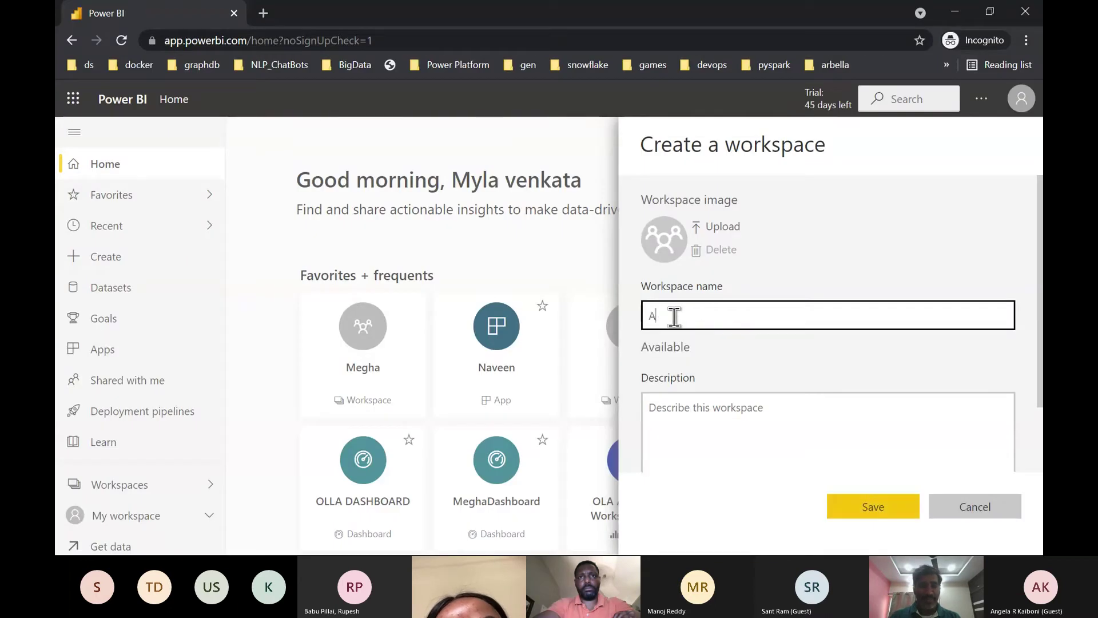
pyautogui.write('ngela - Wor')
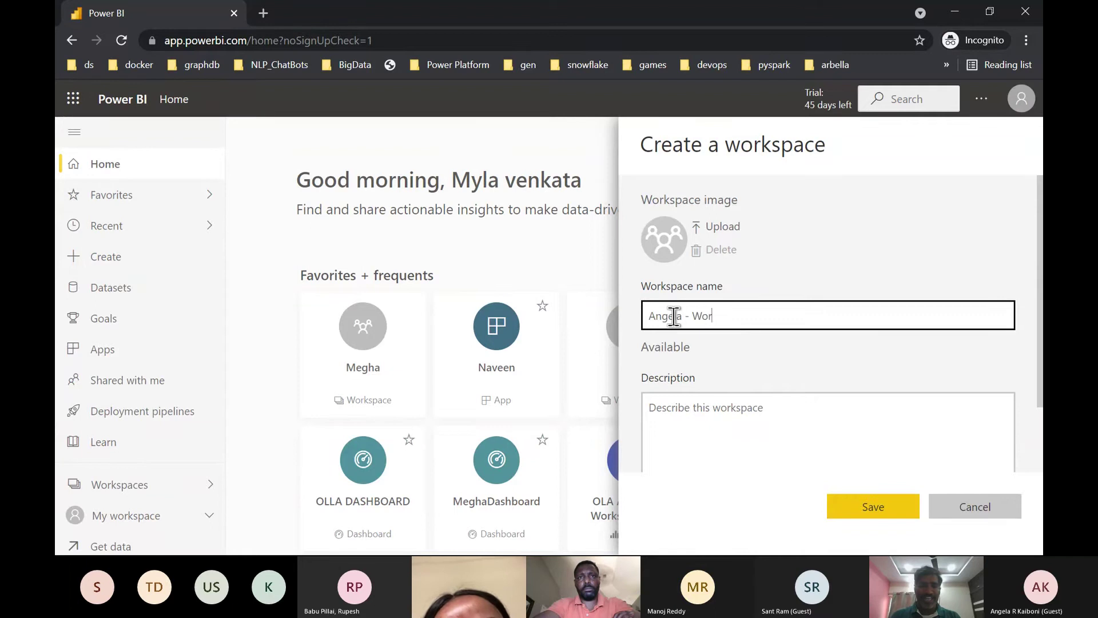
pyautogui.write('kspace')
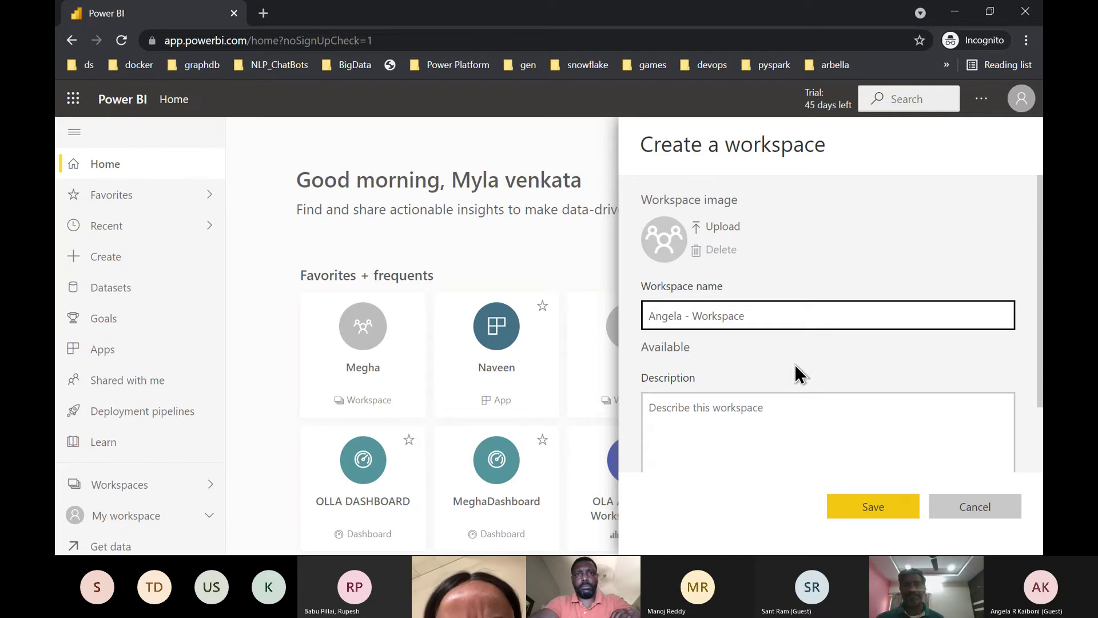
pyautogui.scroll(-1, 795, 373)
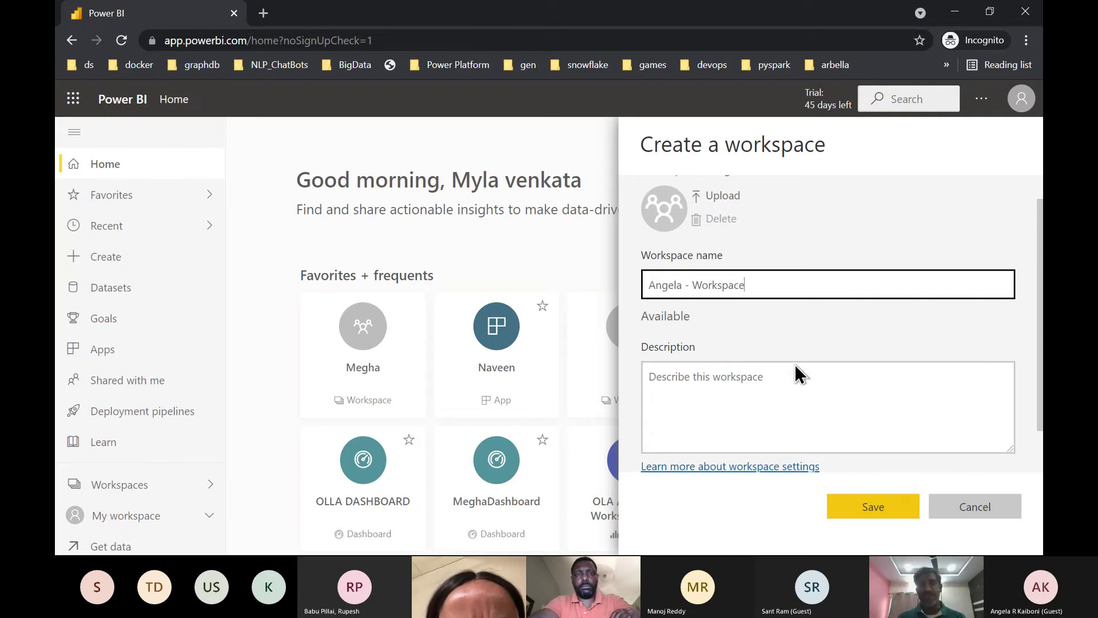
pyautogui.click(863, 504)
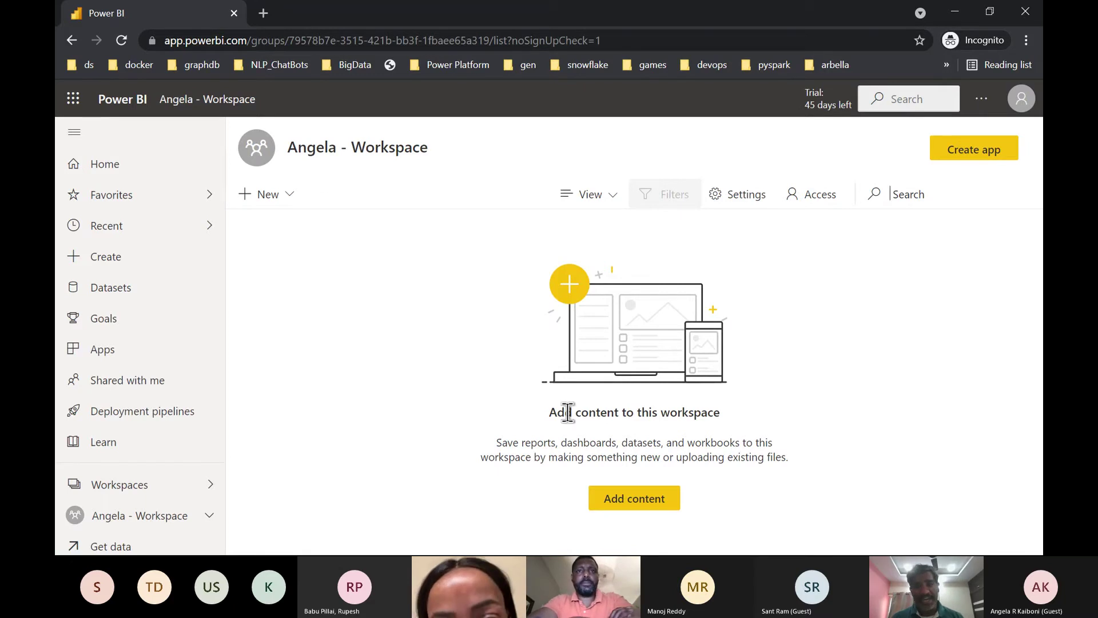
pyautogui.moveTo(550, 415); pyautogui.dragTo(673, 429)
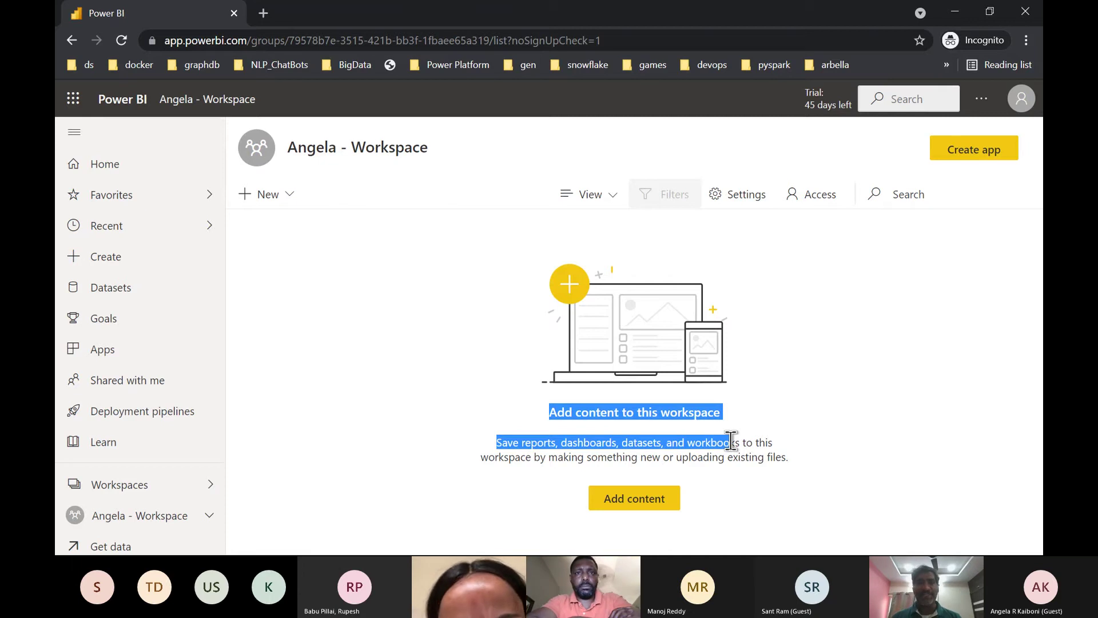
# - Switch to Power BI Desktop and publish the Power BI Demo Report to the workspace named after the participant
pyautogui.moveTo(731, 442); pyautogui.dragTo(768, 443)
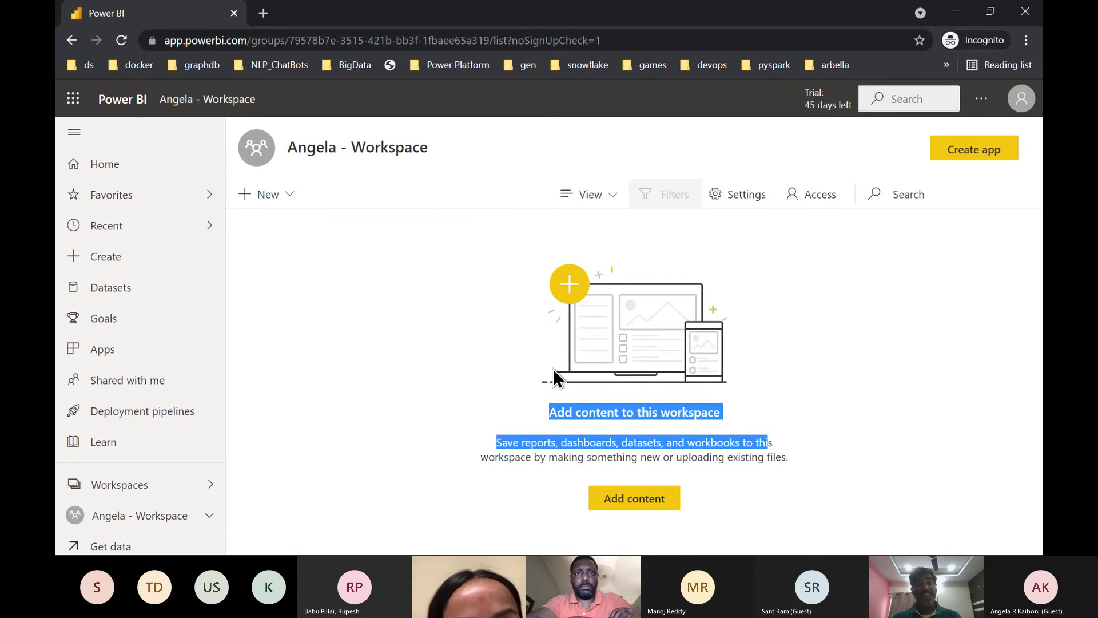
pyautogui.hotkey('alt', 'Tab')
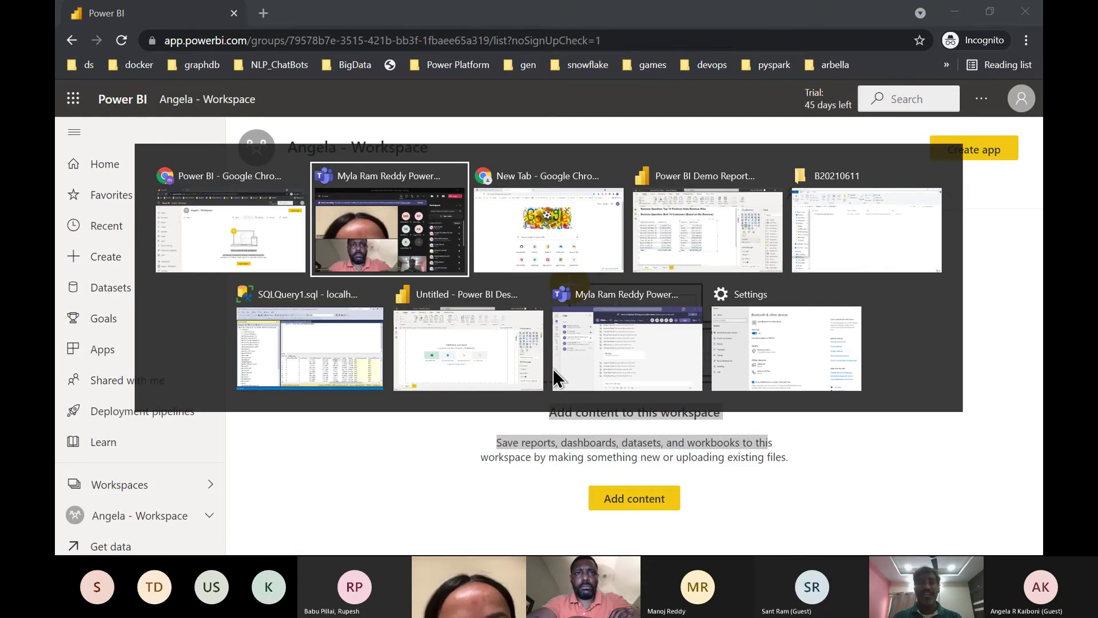
pyautogui.hotkey('alt', 'Tab')
pyautogui.hotkey('alt', 'Tab')
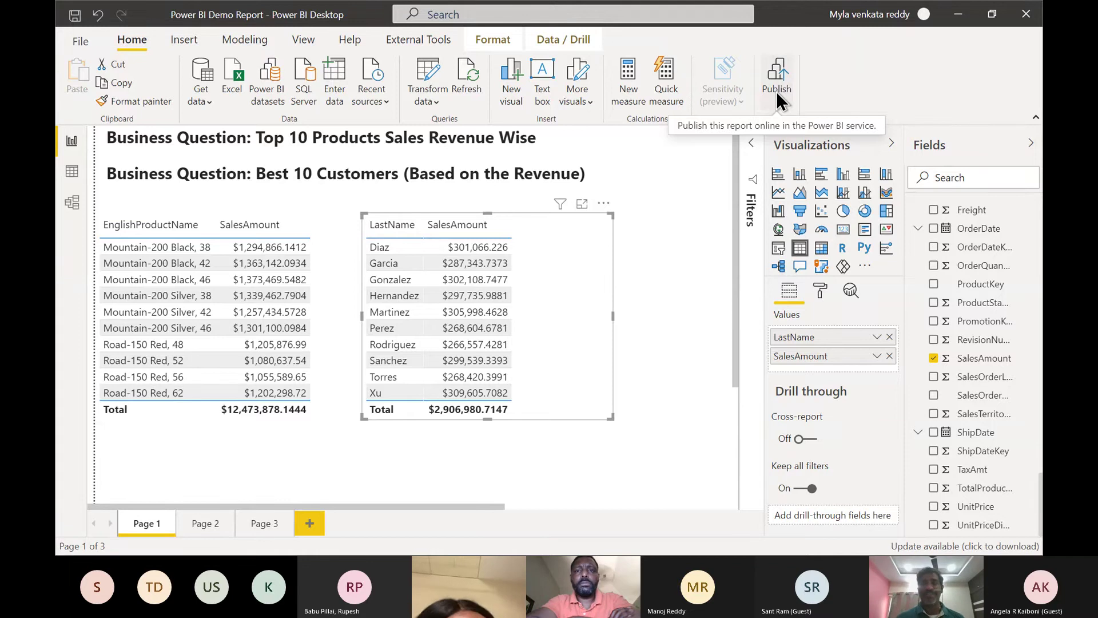
pyautogui.click(777, 91)
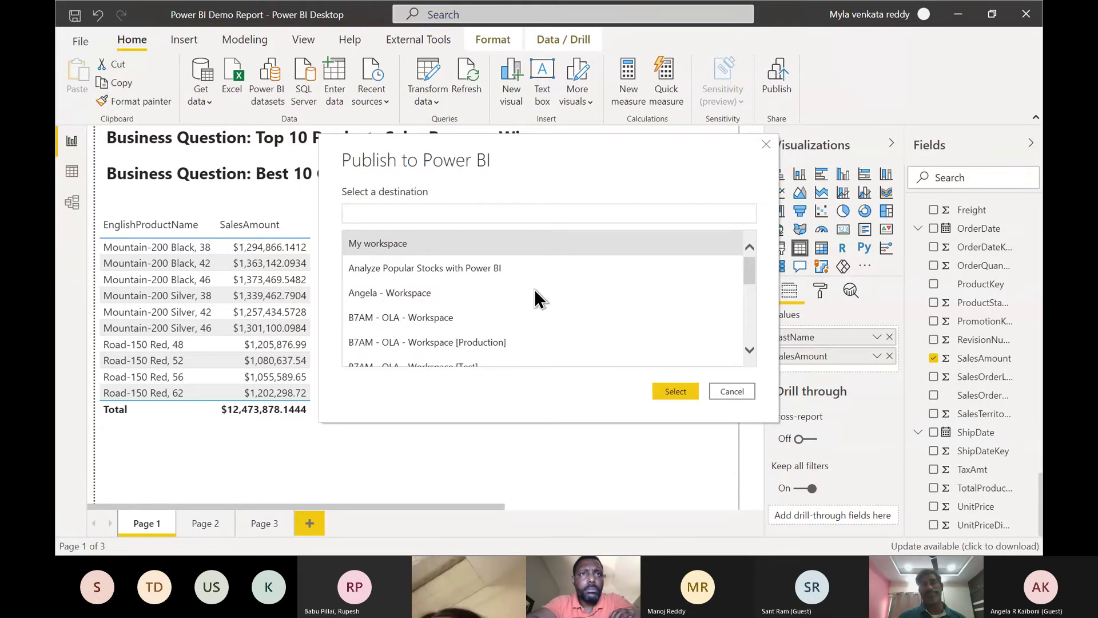
pyautogui.click(418, 293)
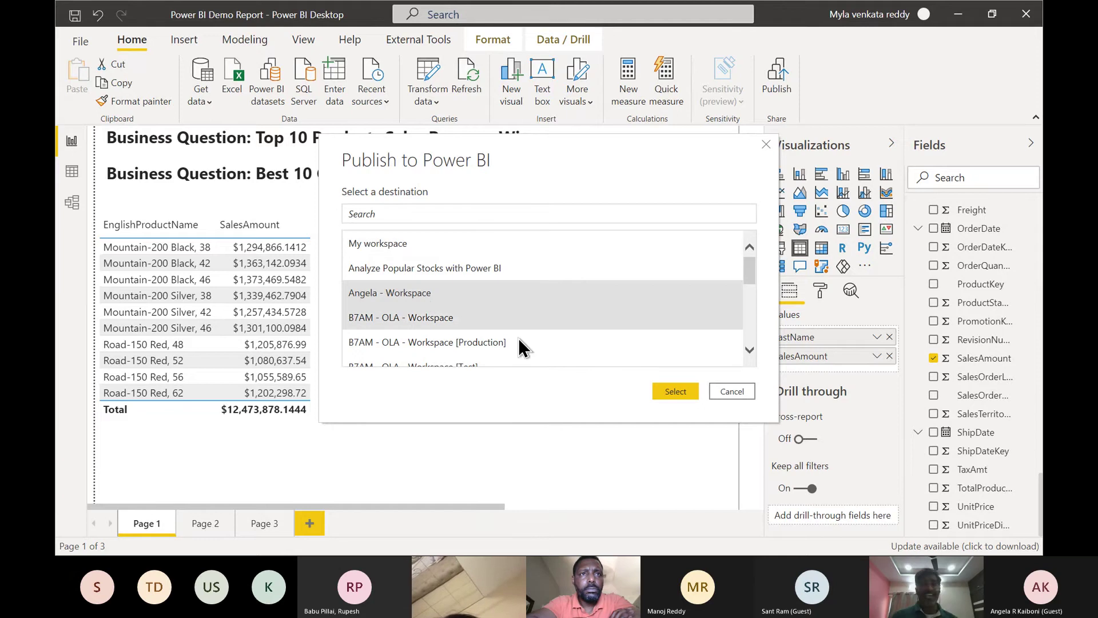
pyautogui.click(676, 391)
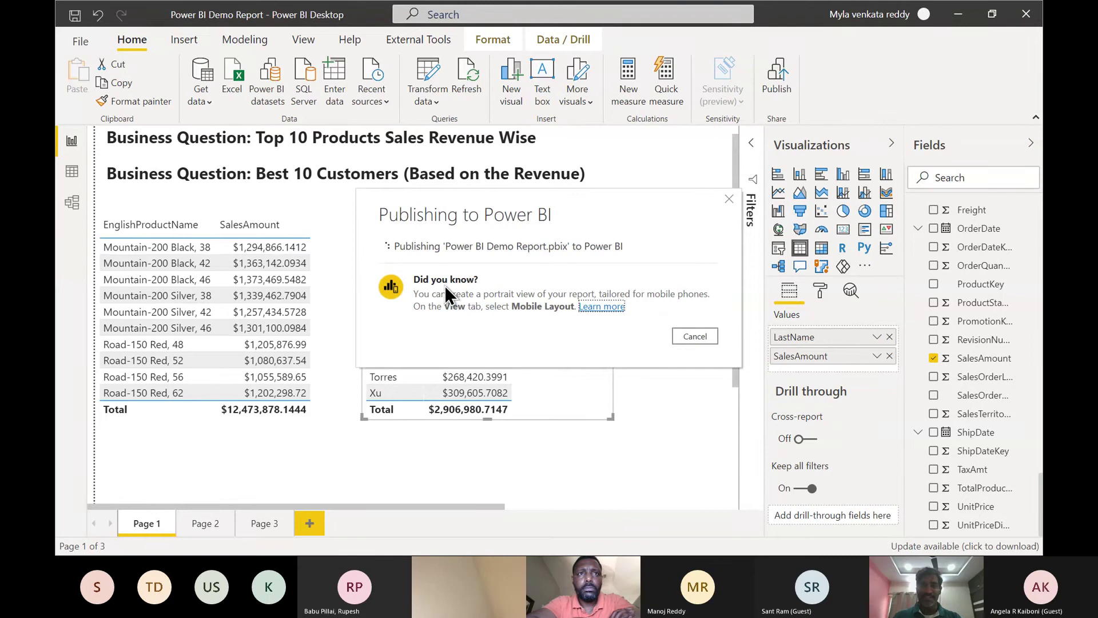
# - Check the file size of Power BI Demo Report.pbix in the B20210611 folder and return to Power BI Desktop
pyautogui.hotkey('alt', 'Tab')
pyautogui.hotkey('alt', 'Tab')
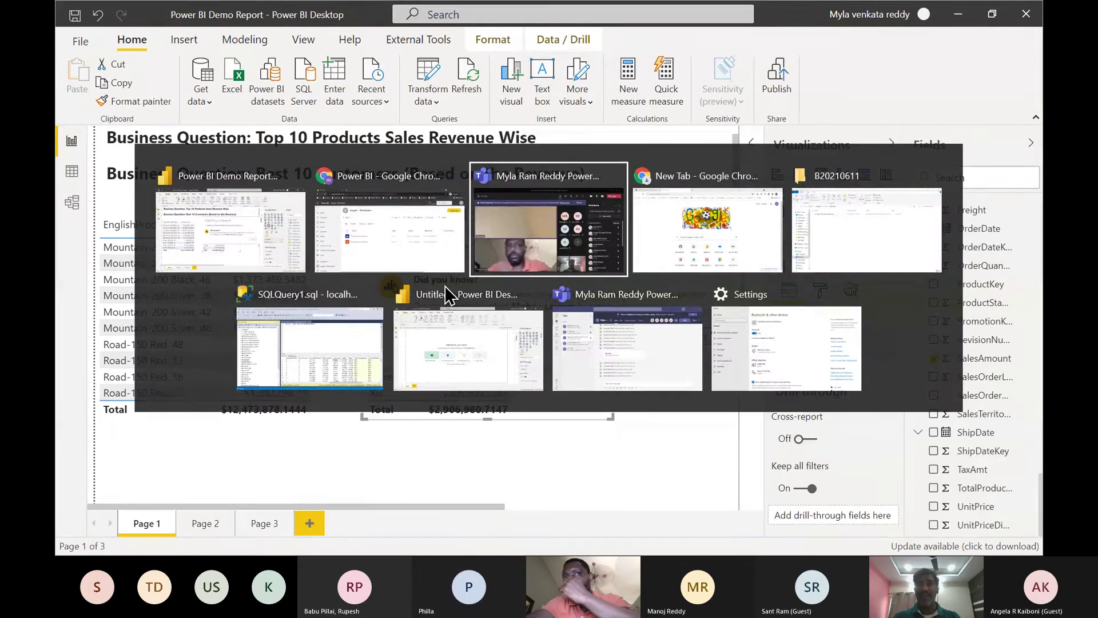
pyautogui.hotkey('alt', 'Tab')
pyautogui.hotkey('alt', 'Tab')
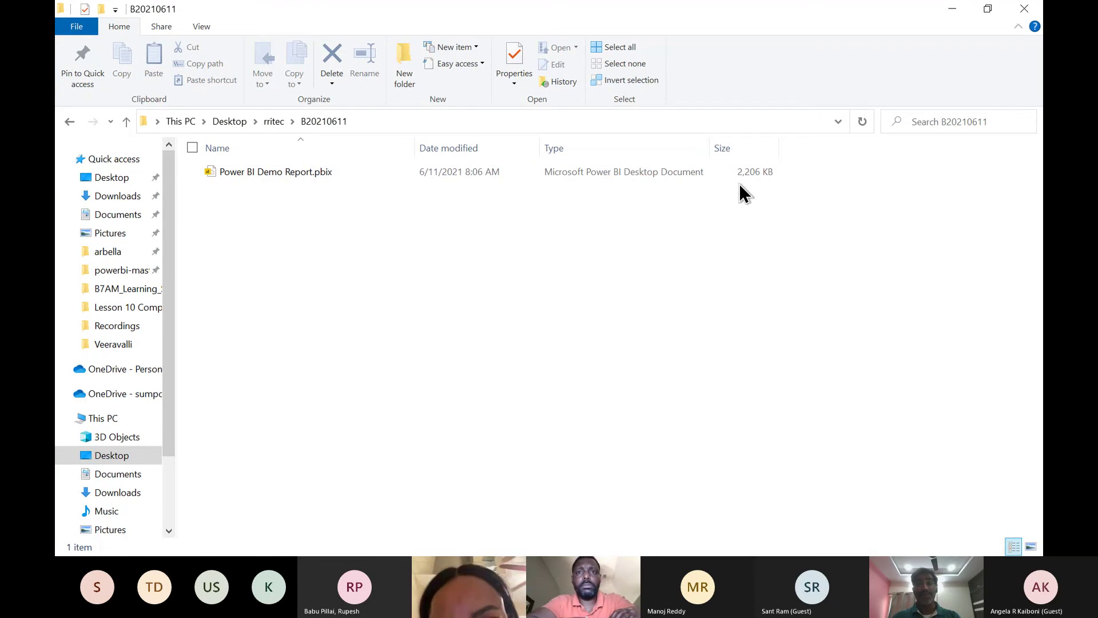
pyautogui.hotkey('alt', 'Tab')
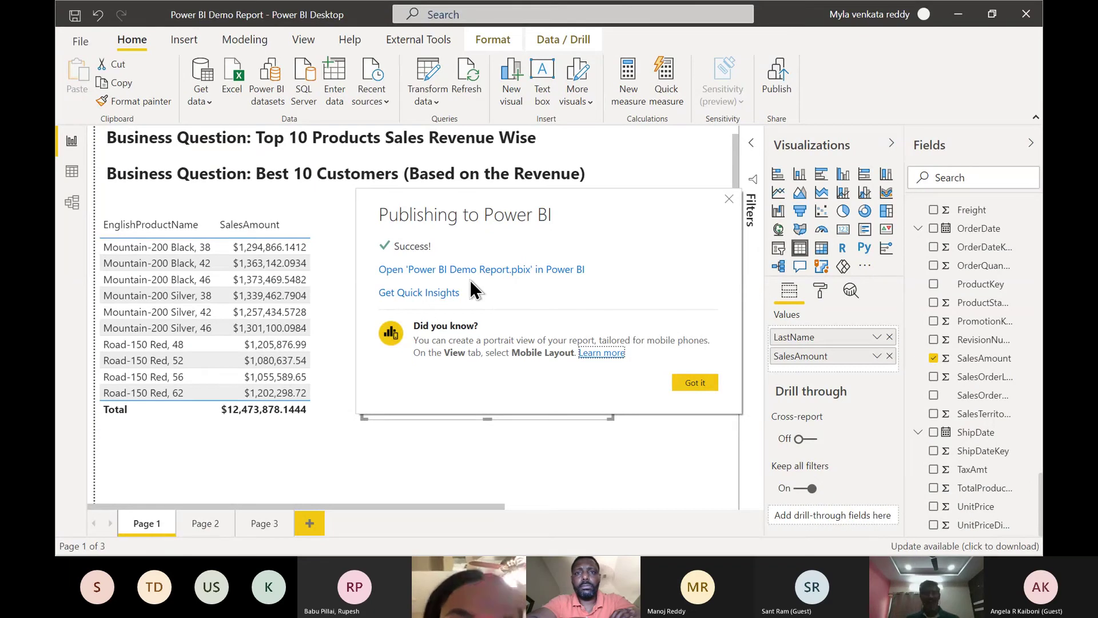
# - Close the publishing dialog, switch to the workspace in Chrome, and examine its published content in lineage view
pyautogui.click(684, 380)
pyautogui.hotkey('alt', 'Tab')
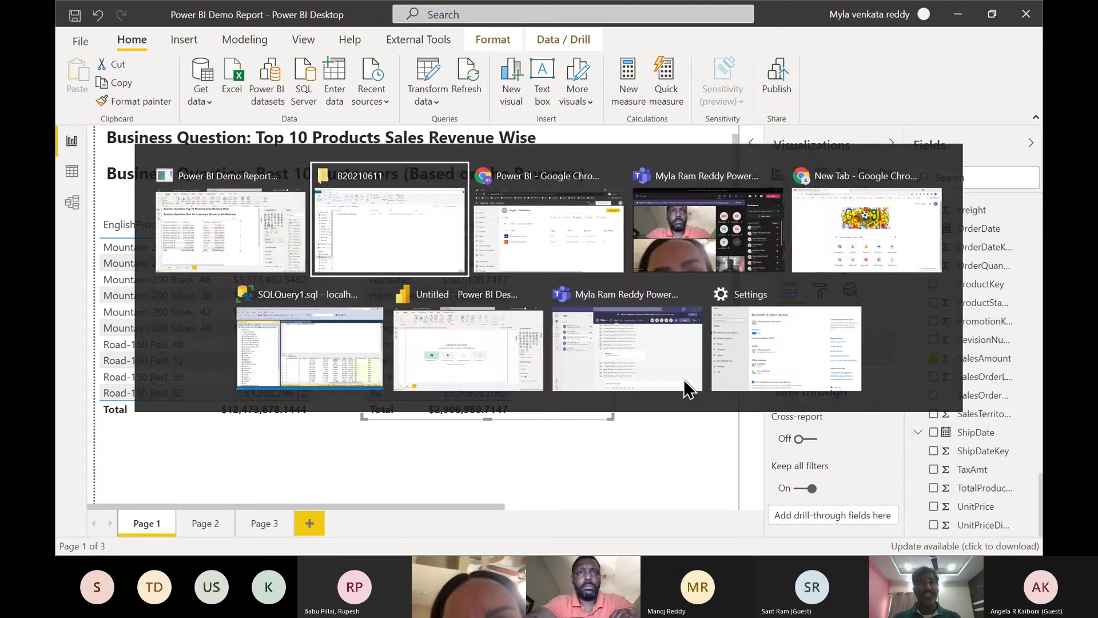
pyautogui.hotkey('alt', 'Tab')
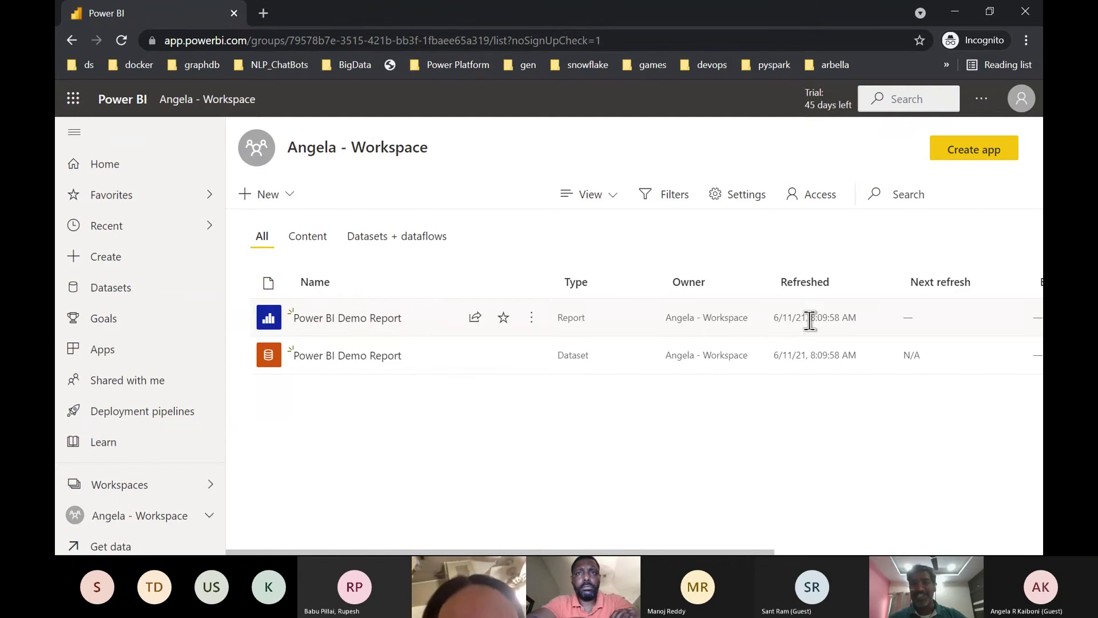
pyautogui.rightClick(846, 320)
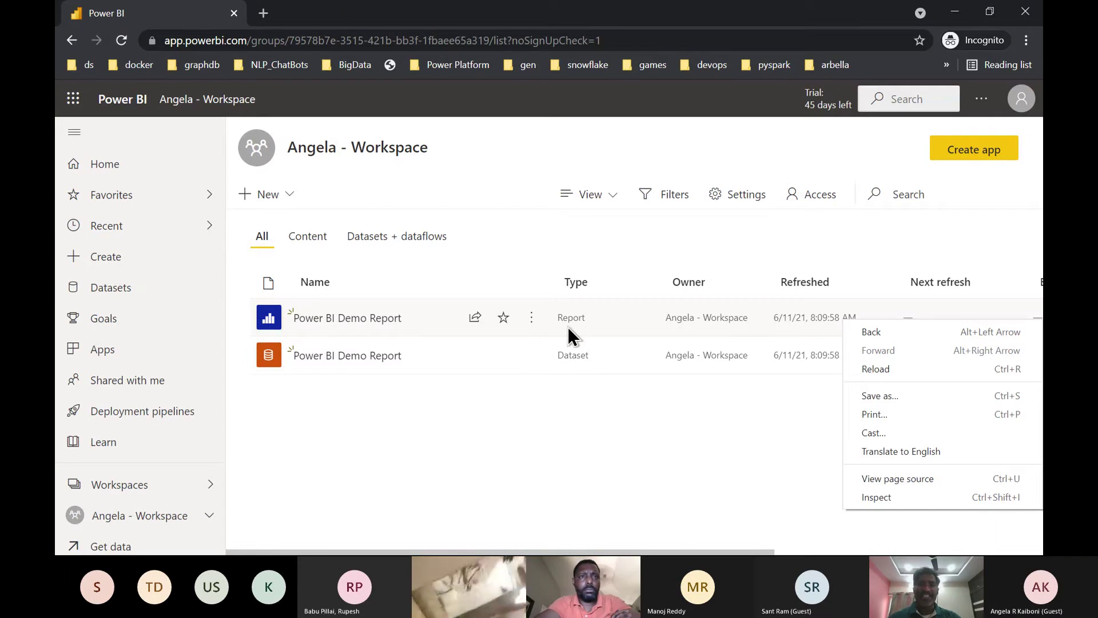
pyautogui.click(608, 197)
pyautogui.click(605, 201)
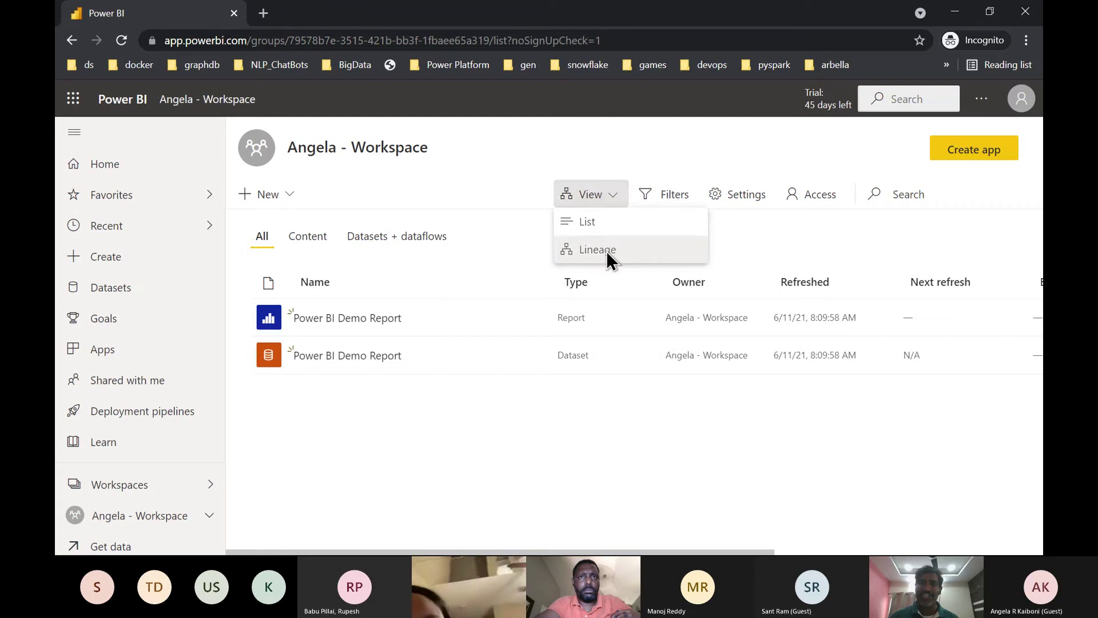
pyautogui.click(607, 251)
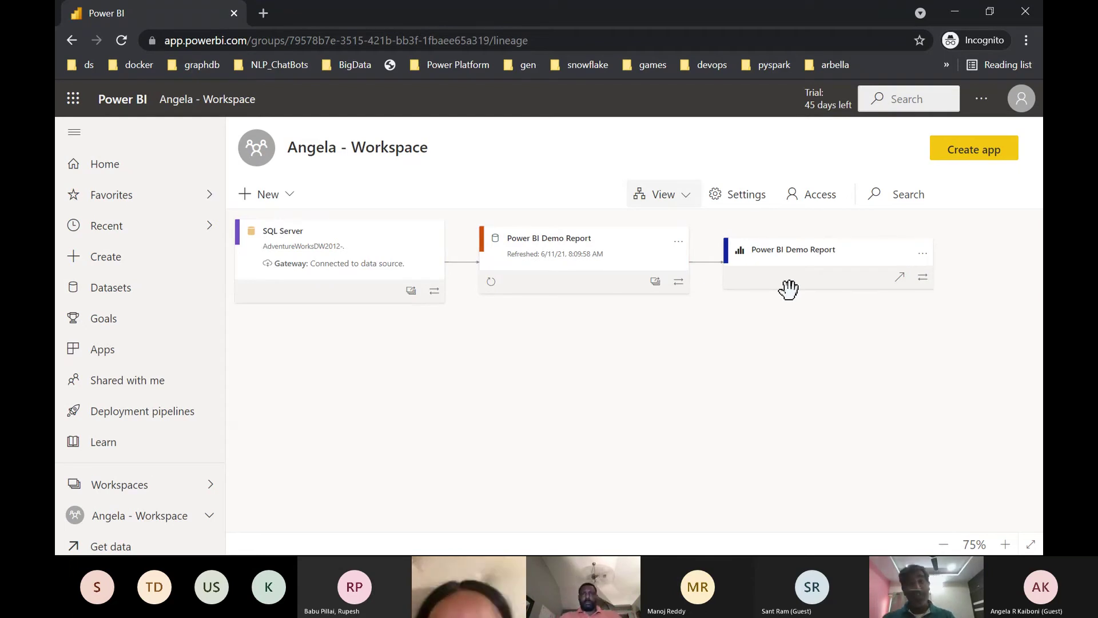
# - Switch to Power BI Desktop and save the report in the B20210611 folder as Power BI Demo Report_copy.pbix
pyautogui.hotkey('alt', 'Tab')
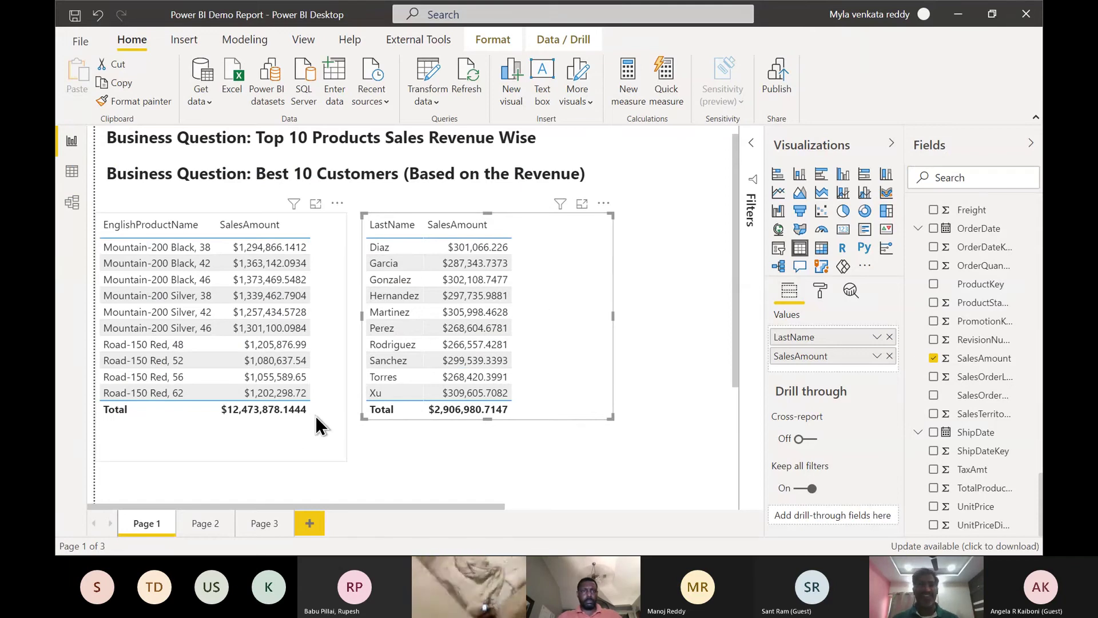
pyautogui.click(88, 46)
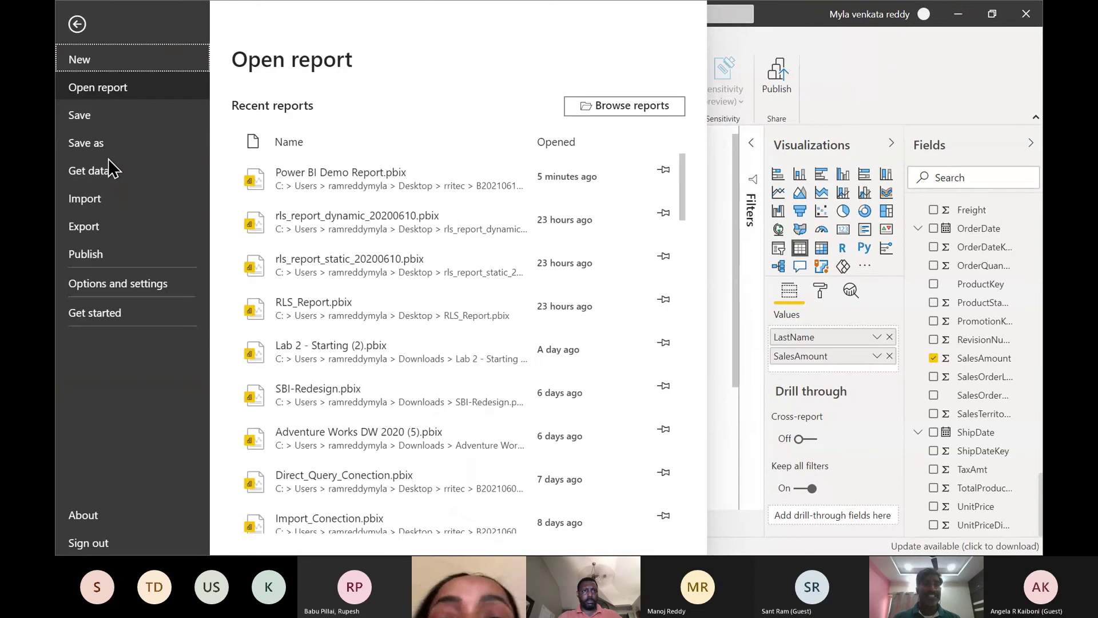
pyautogui.click(103, 153)
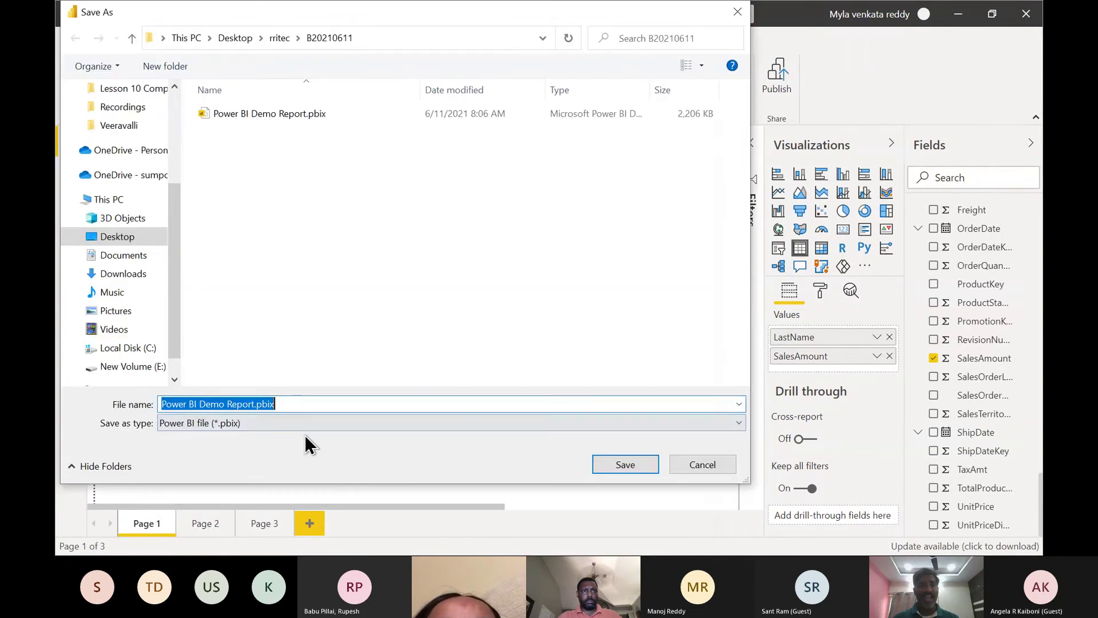
pyautogui.click(255, 404)
pyautogui.write('_co')
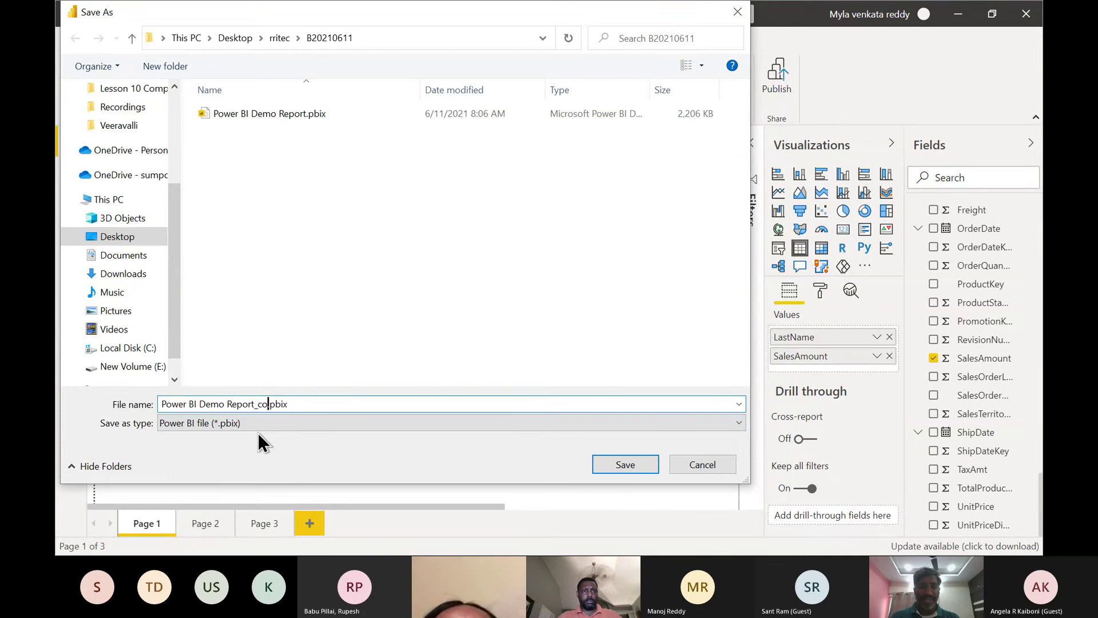
pyautogui.write('py')
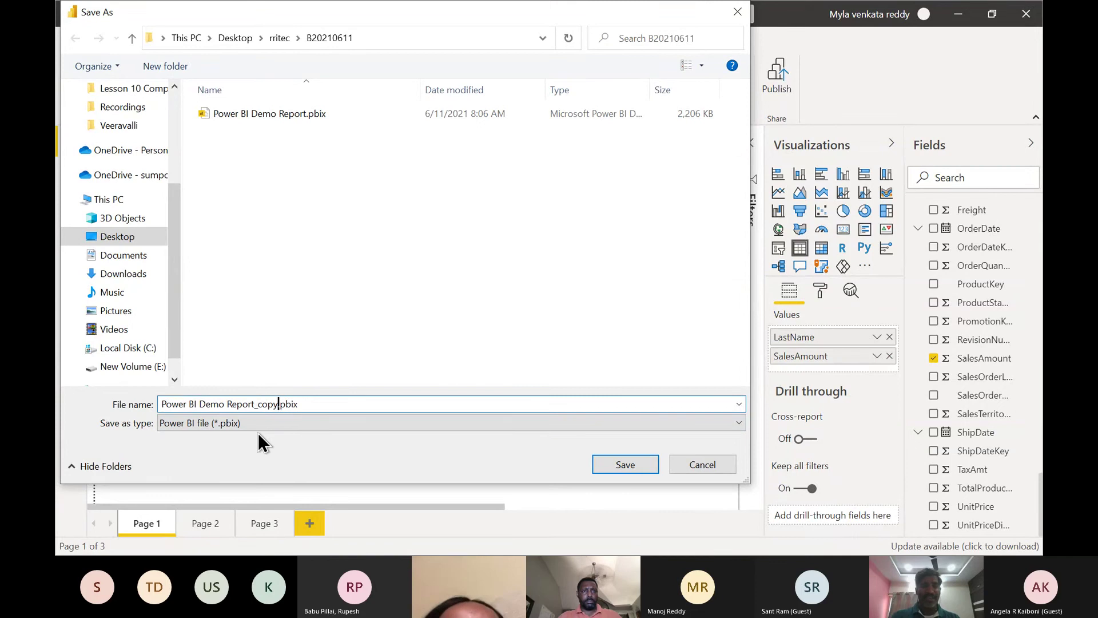
pyautogui.click(624, 465)
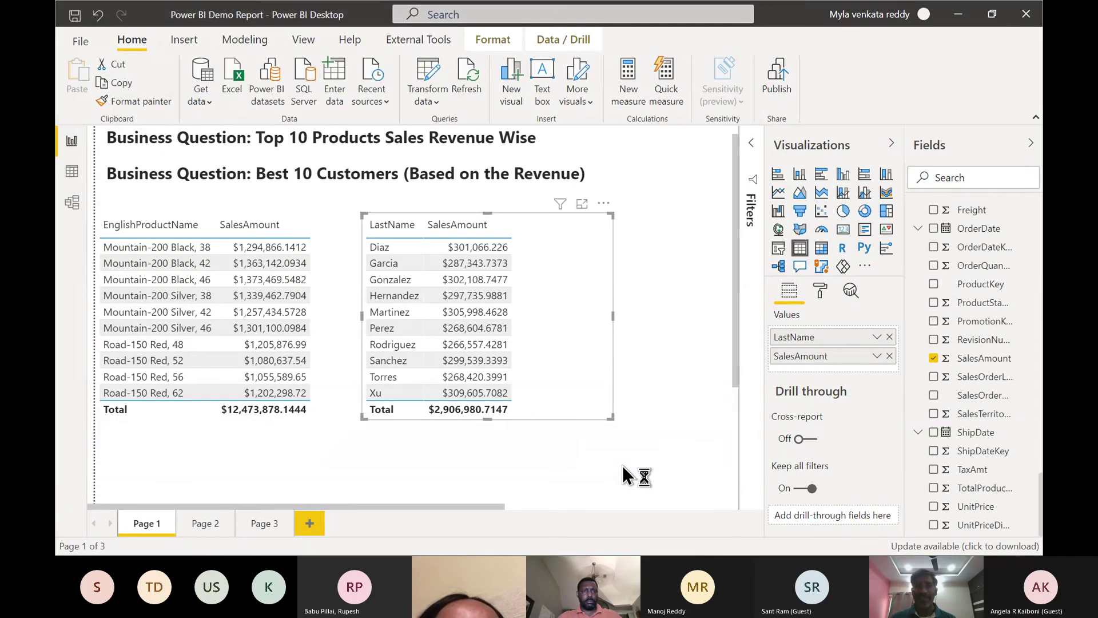
# - Publish Power BI Demo Report_copy to the same workspace and return to that workspace in Chrome
pyautogui.click(777, 84)
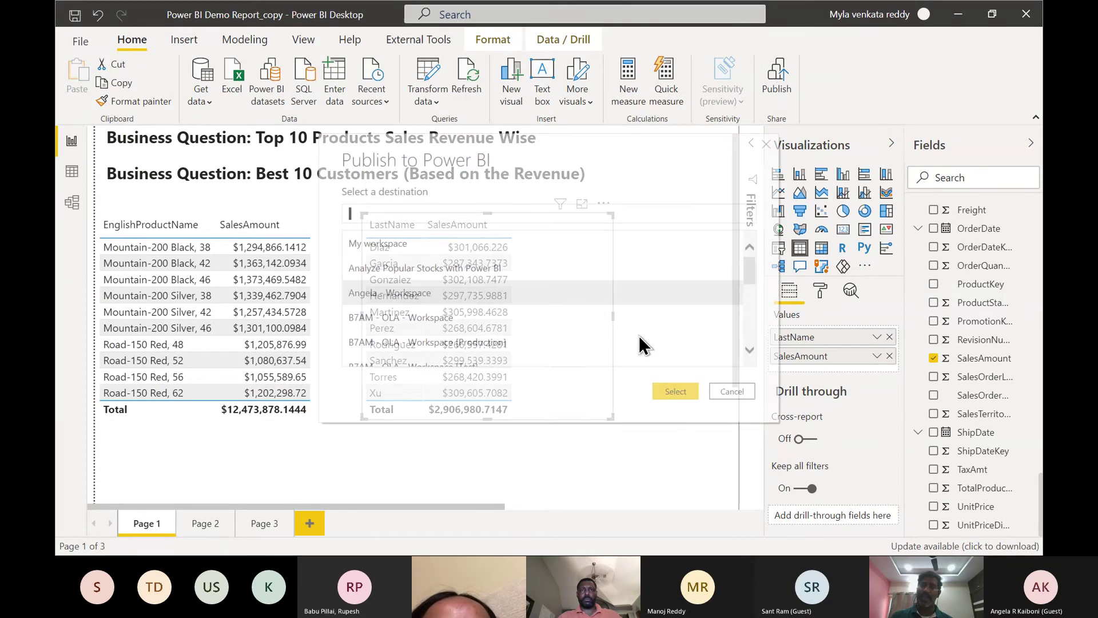
pyautogui.click(675, 391)
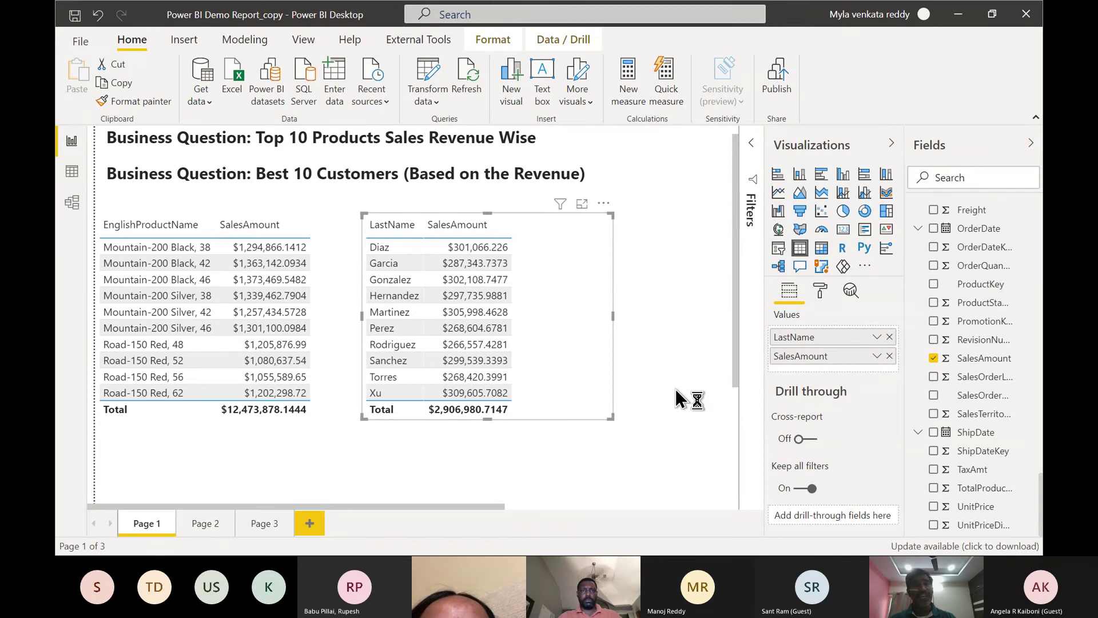
pyautogui.hotkey('alt', 'Tab')
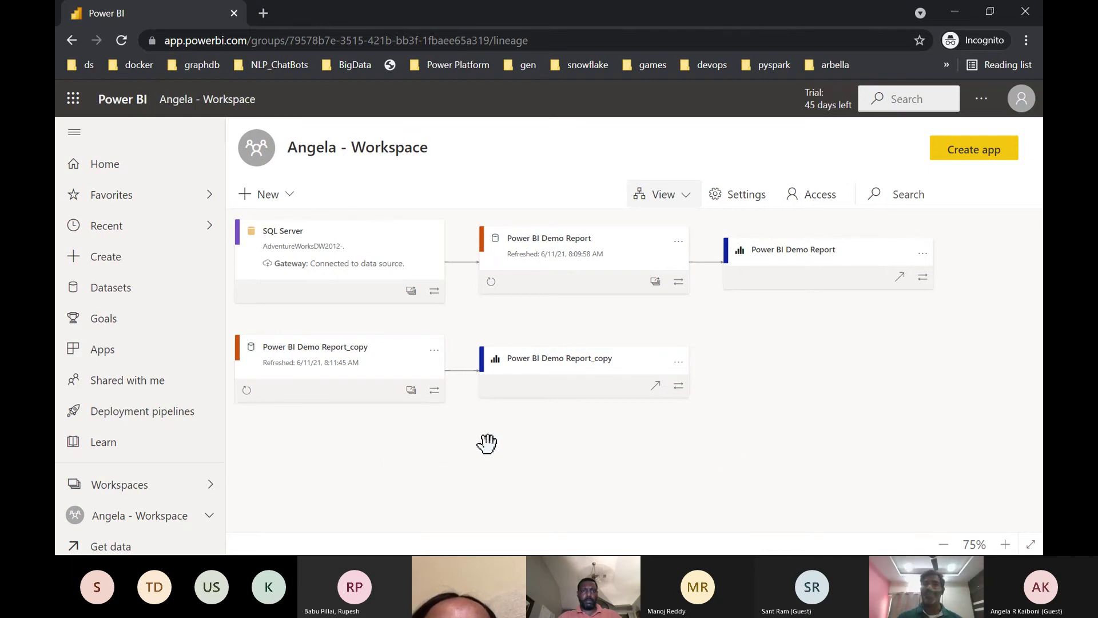
# - Review the workspace's reports and datasets in list view, and switch back to lineage view
pyautogui.click(690, 195)
pyautogui.click(669, 222)
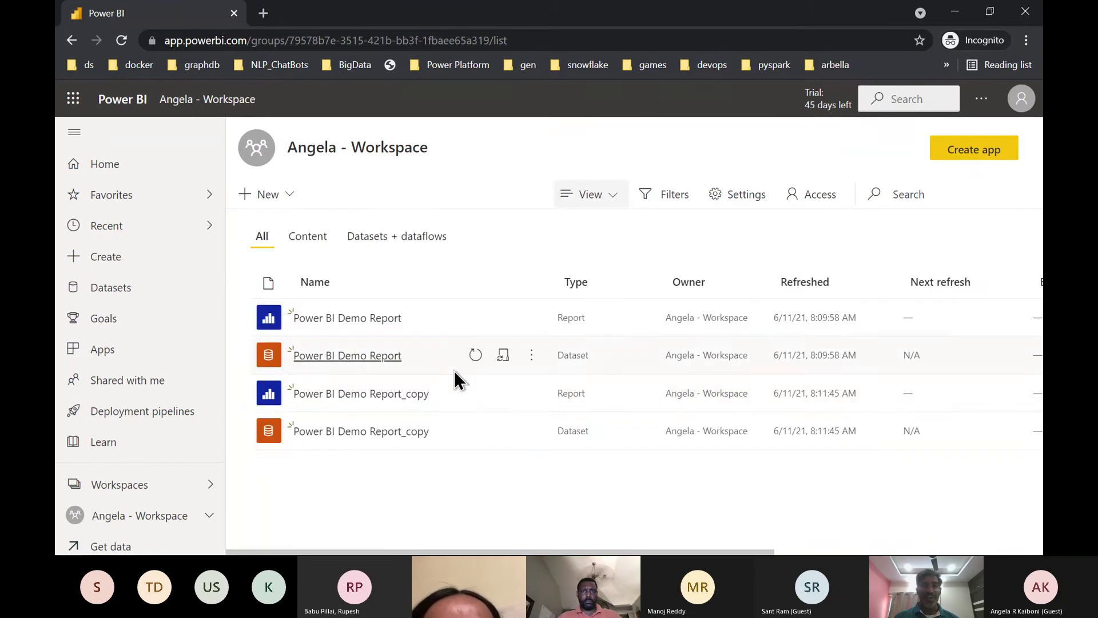
pyautogui.click(605, 203)
pyautogui.click(600, 251)
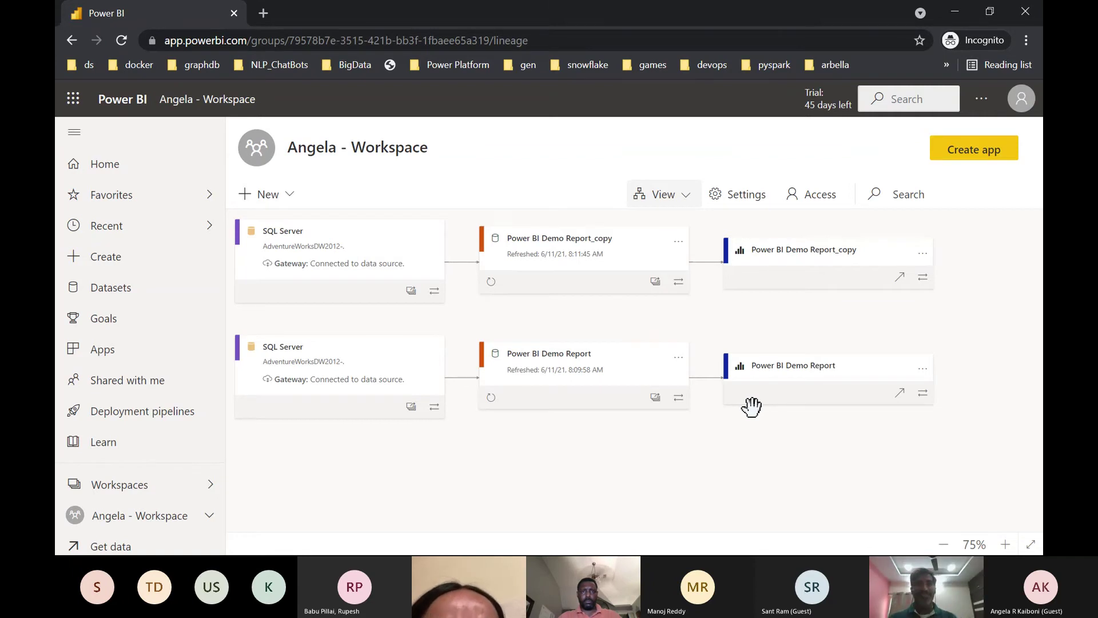
# - Switch to the rritec/powerbi GitHub README and review the Workspace and Dashboard topics under Power BI Service
pyautogui.hotkey('alt', 'Tab')
pyautogui.hotkey('alt', 'Tab')
pyautogui.hotkey('alt', 'Tab')
pyautogui.hotkey('alt', 'Tab')
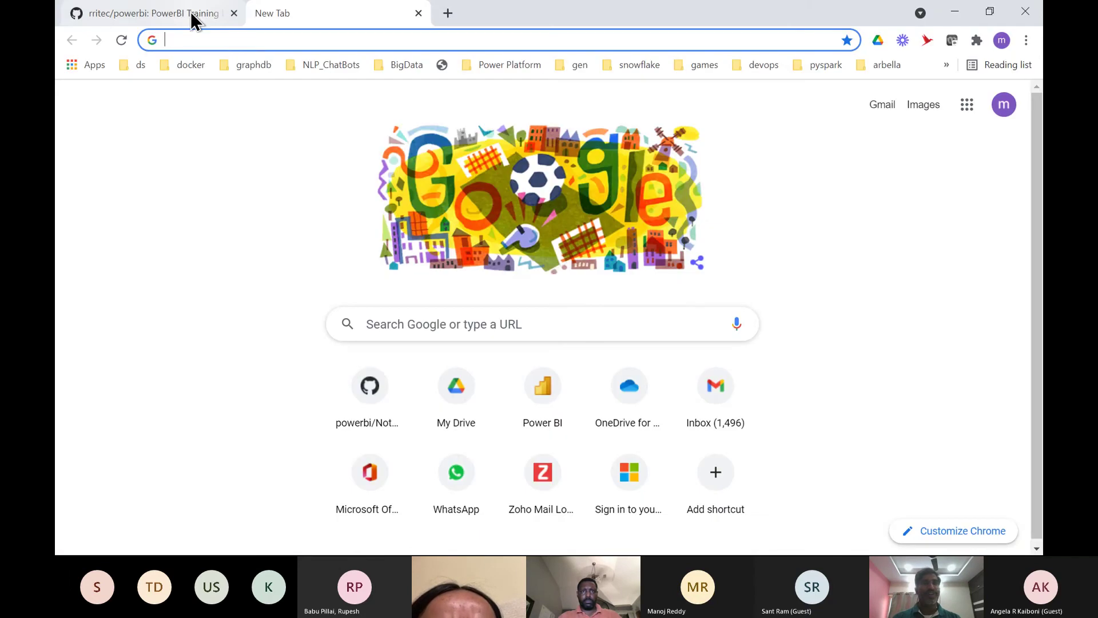
pyautogui.click(193, 15)
pyautogui.scroll(-3, 384, 283)
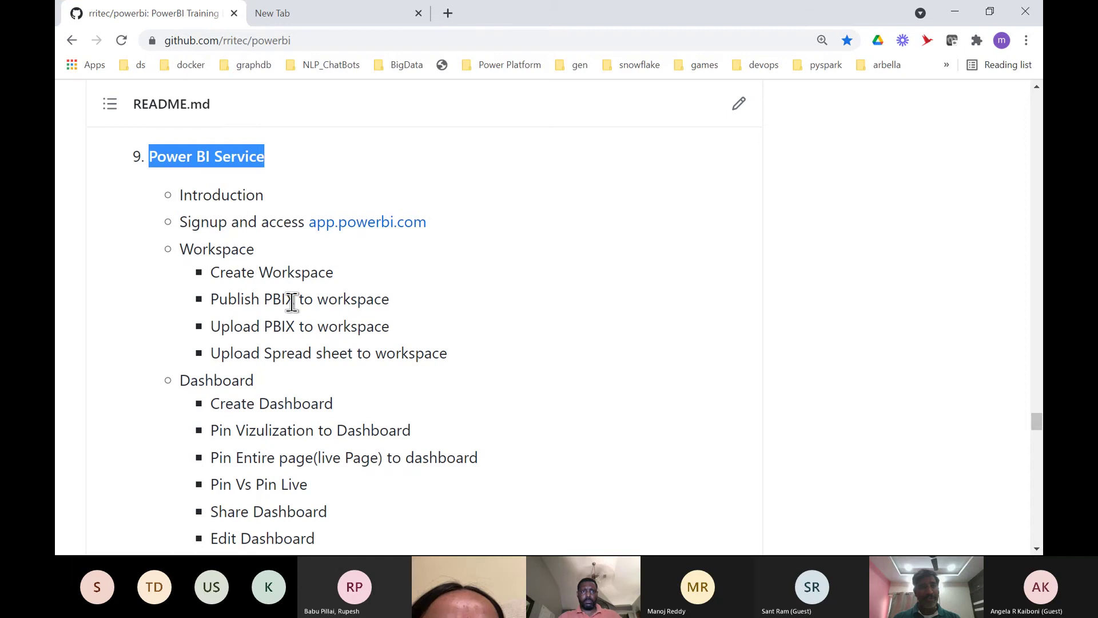
pyautogui.doubleClick(236, 301)
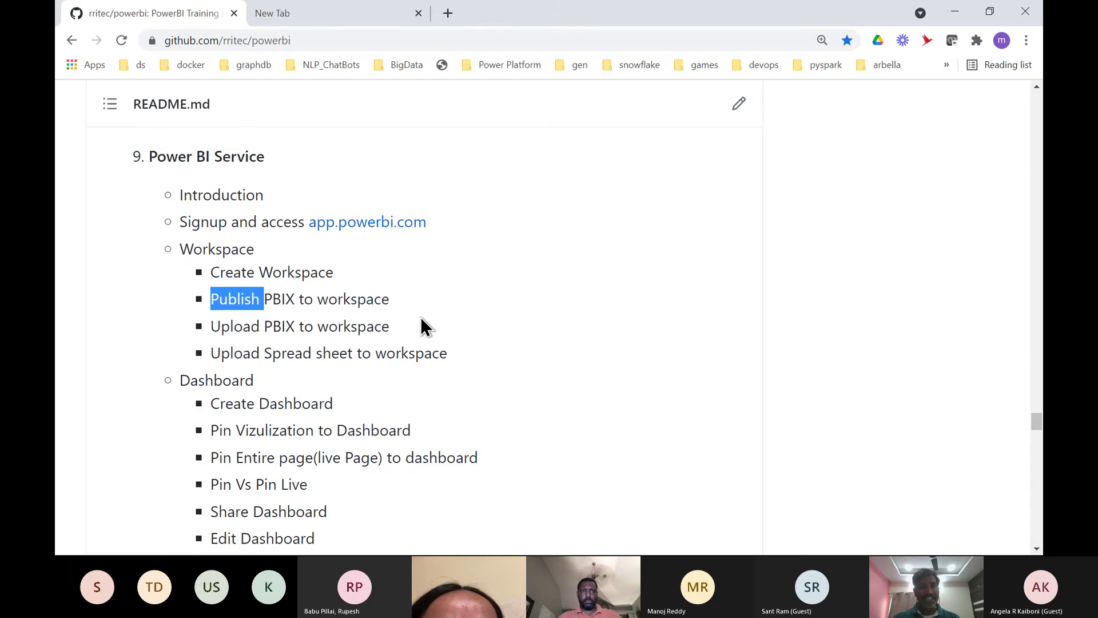
pyautogui.scroll(-3, 421, 326)
pyautogui.doubleClick(213, 209)
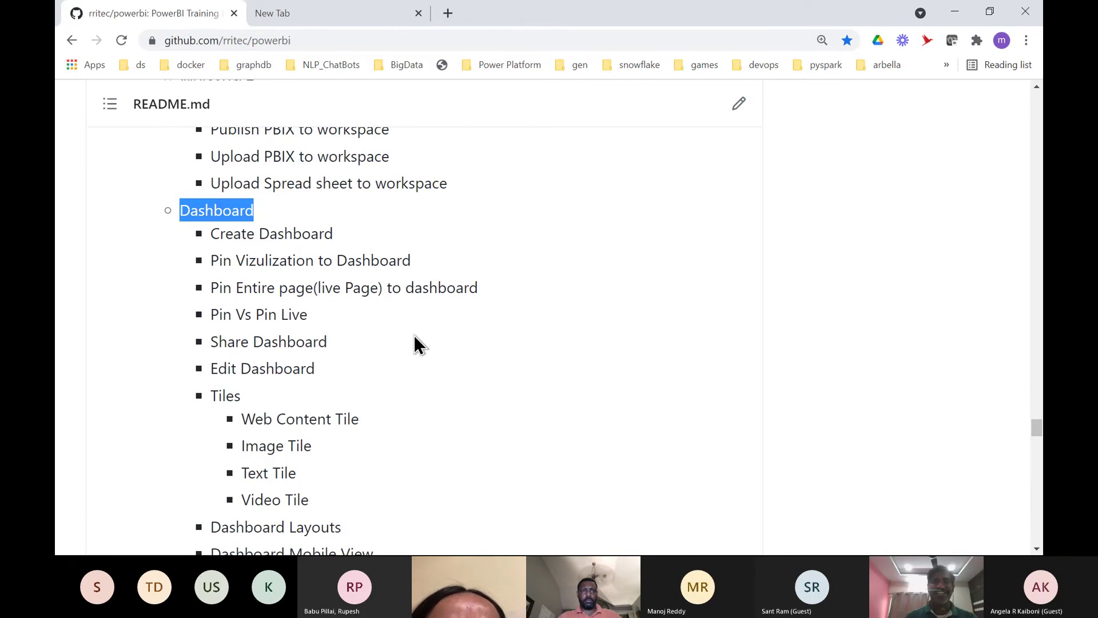
# - Return to the Power BI workspace in Chrome and open the Power BI Demo Report_copy report from the lineage
pyautogui.hotkey('alt', 'Tab')
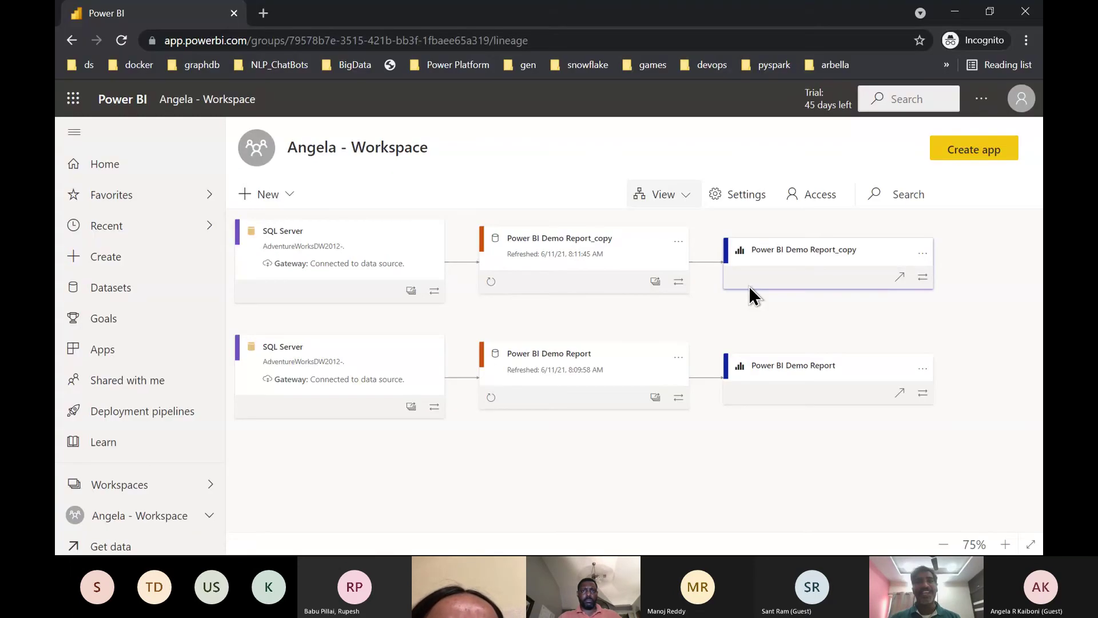
pyautogui.click(793, 258)
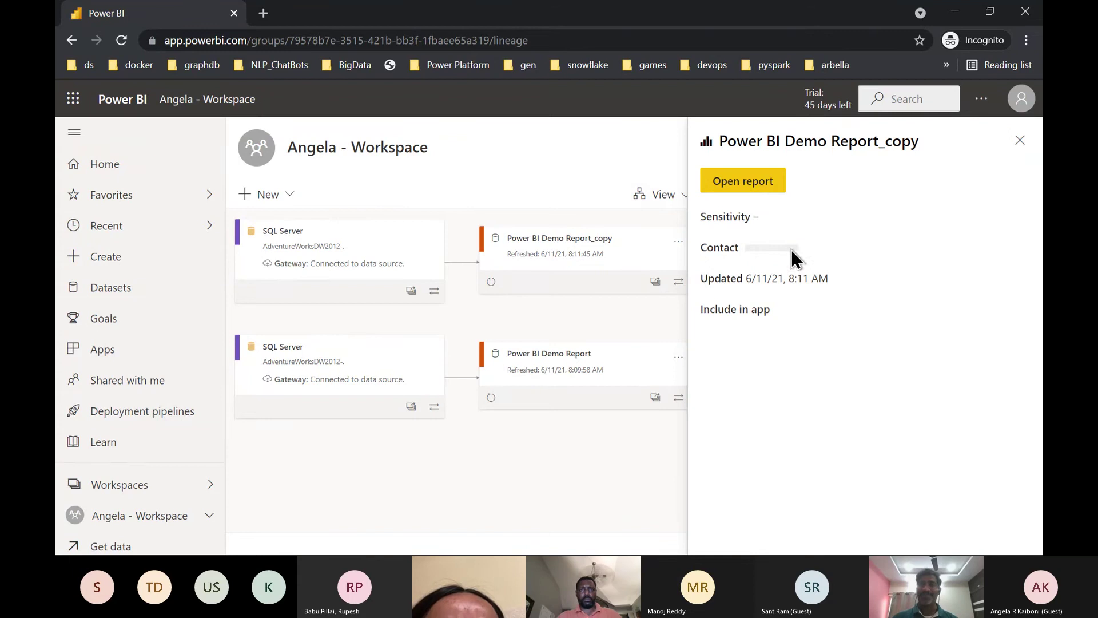
pyautogui.click(751, 190)
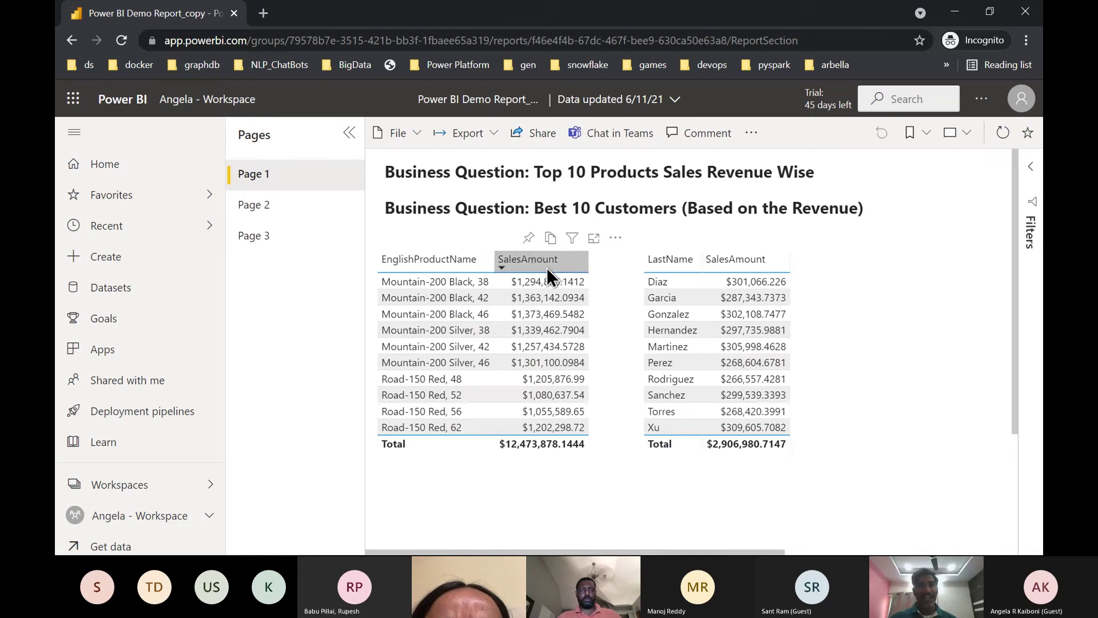
# - Pin the EnglishProductName sales table to a new dashboard named with the attendee's first name followed by "- Dashboard"
pyautogui.click(530, 242)
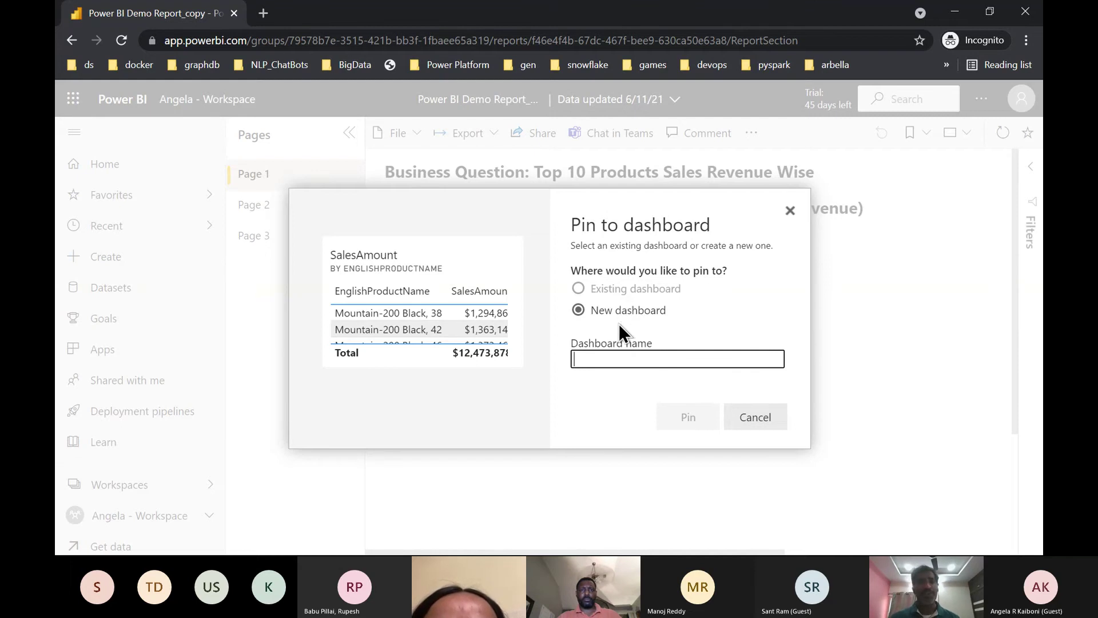
pyautogui.write('Angela - Dashbo')
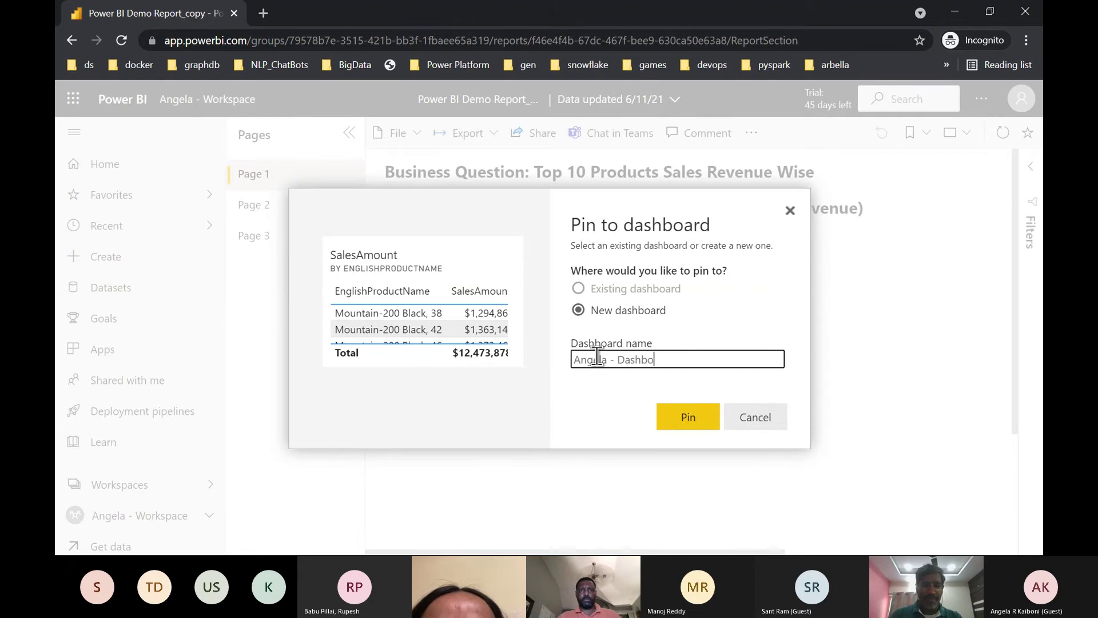
pyautogui.write('ard')
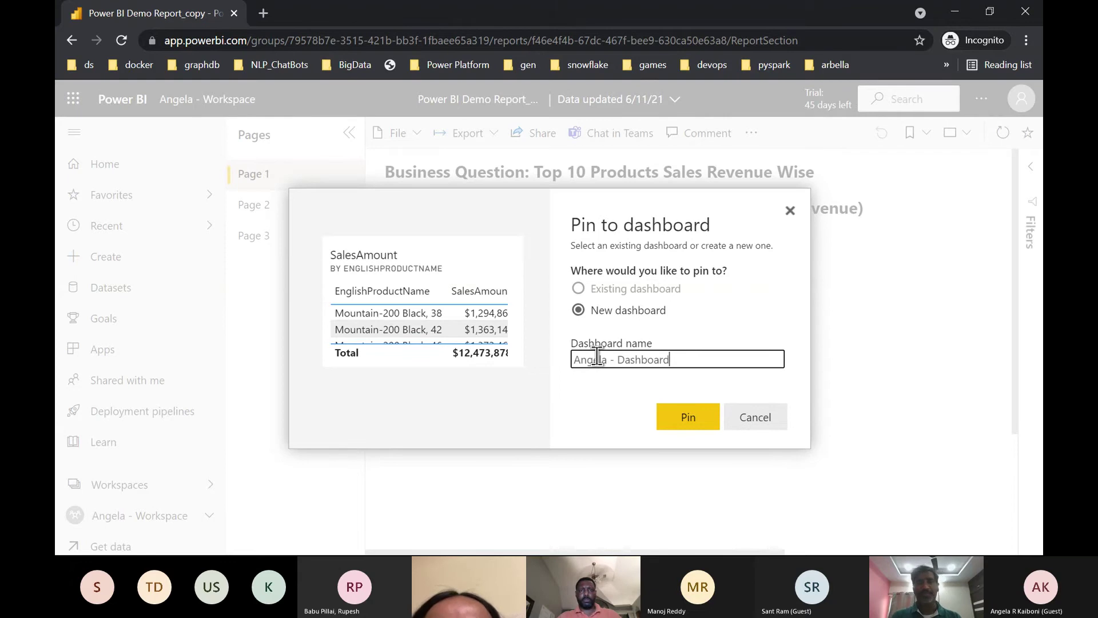
pyautogui.click(681, 435)
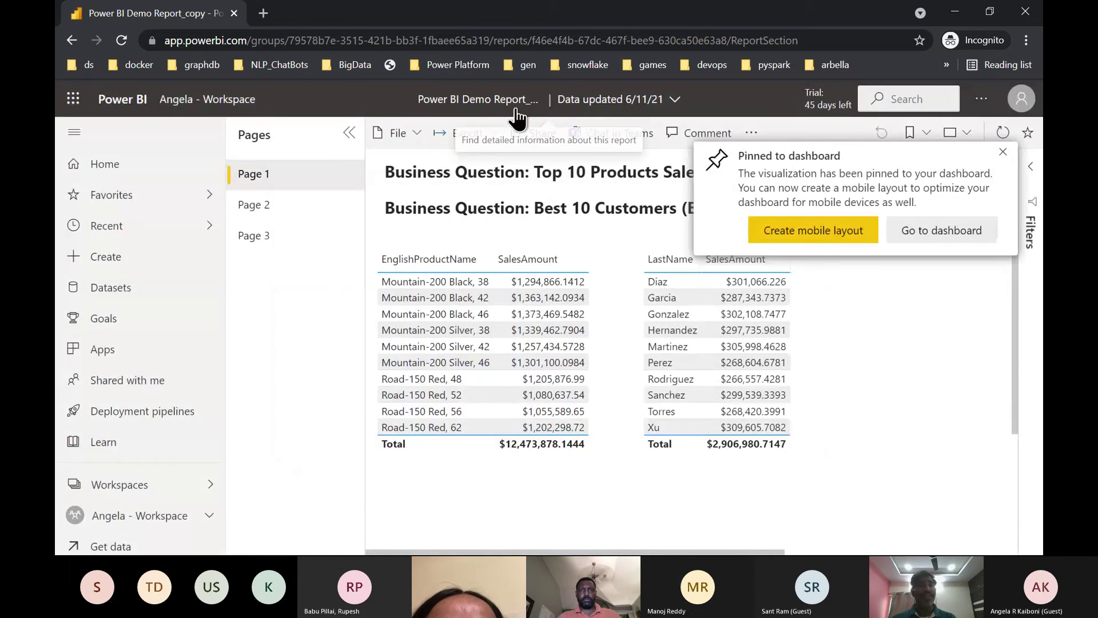
# - Return to the workspace, dismiss the pin notification, and look for the new dashboard in both list and lineage views
pyautogui.click(232, 102)
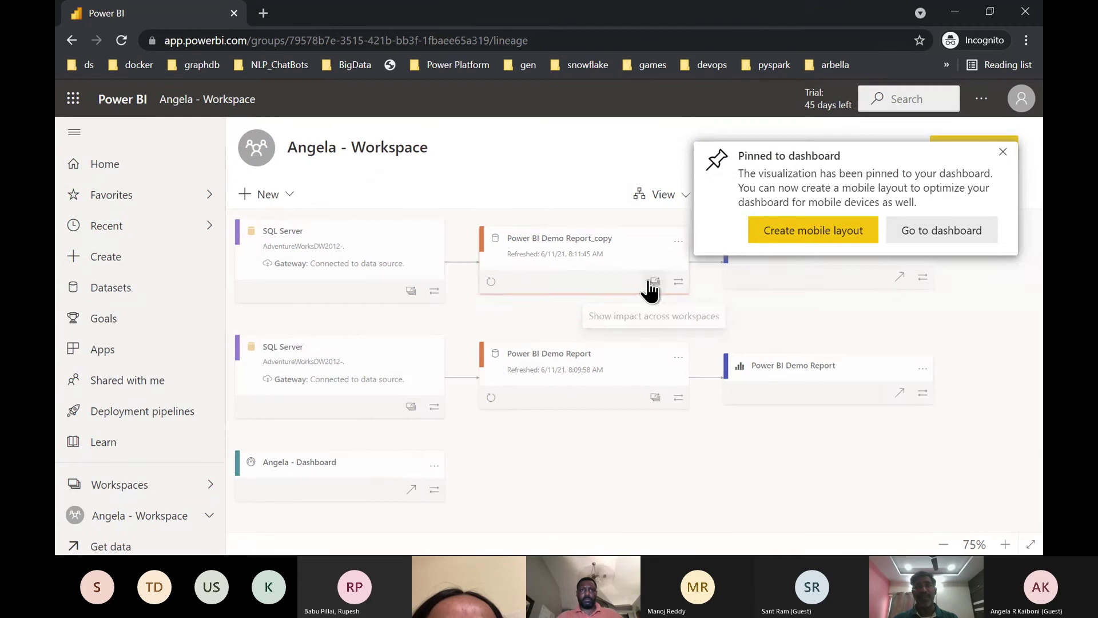
pyautogui.click(1002, 153)
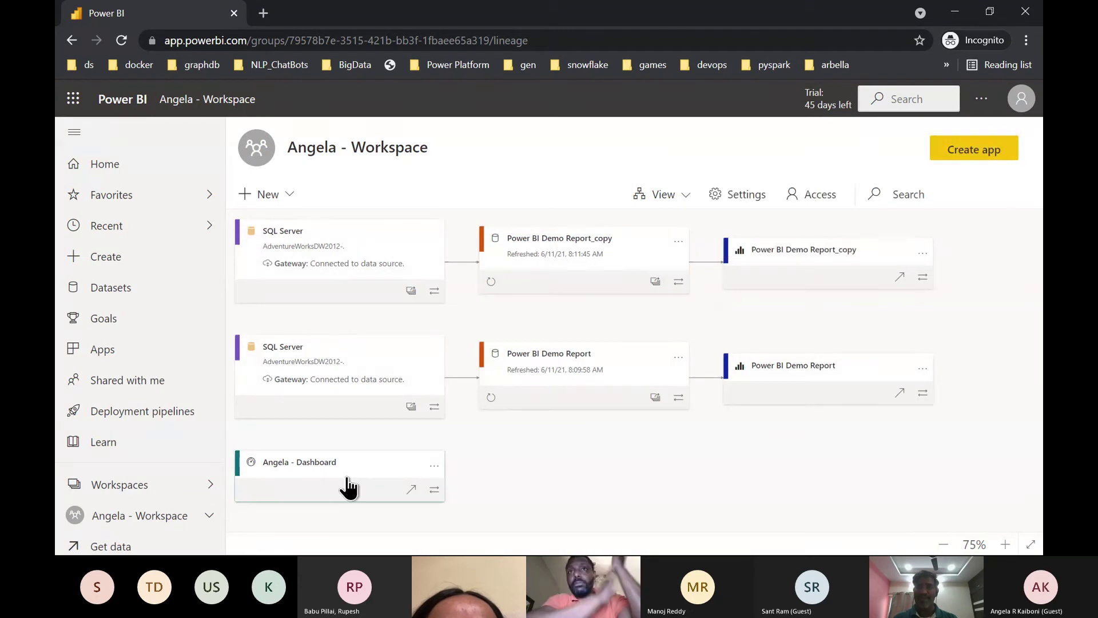
pyautogui.click(679, 200)
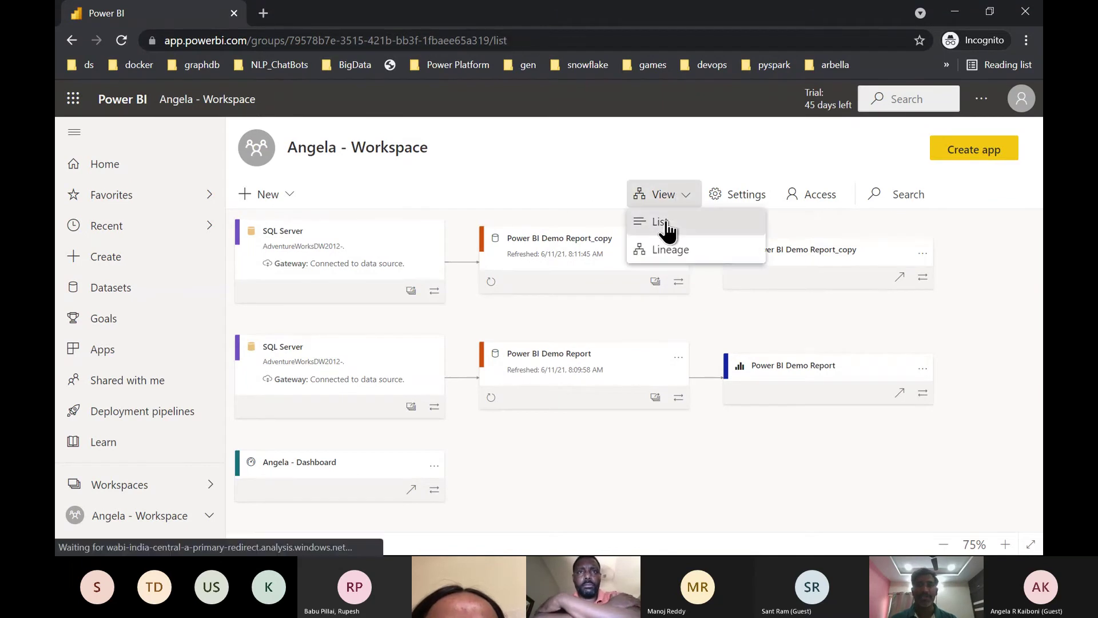
pyautogui.click(665, 224)
pyautogui.click(605, 197)
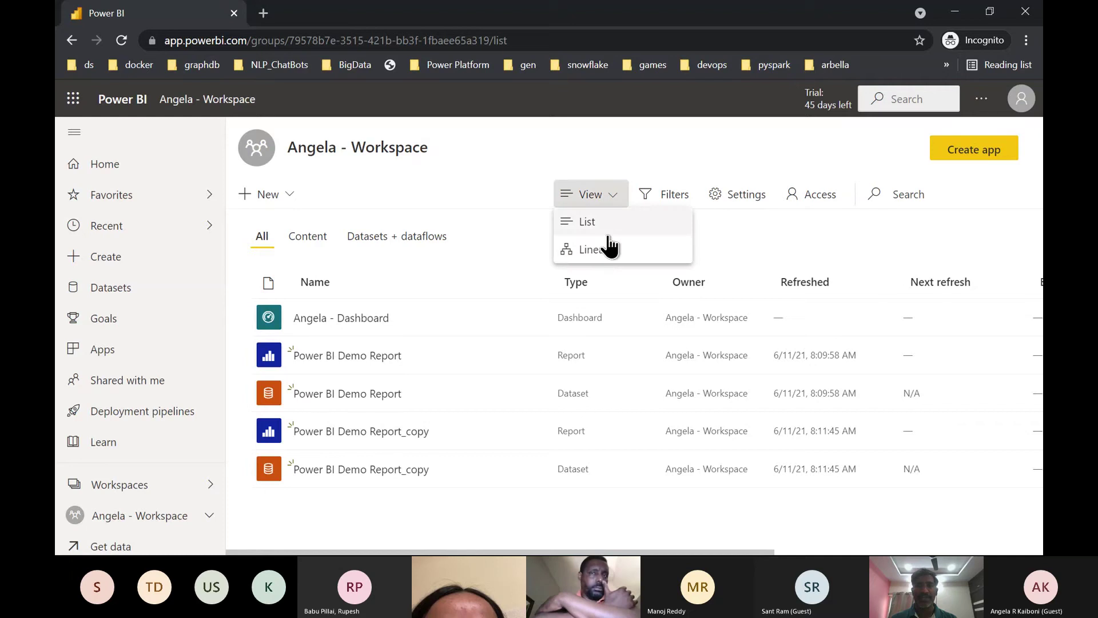
pyautogui.click(598, 250)
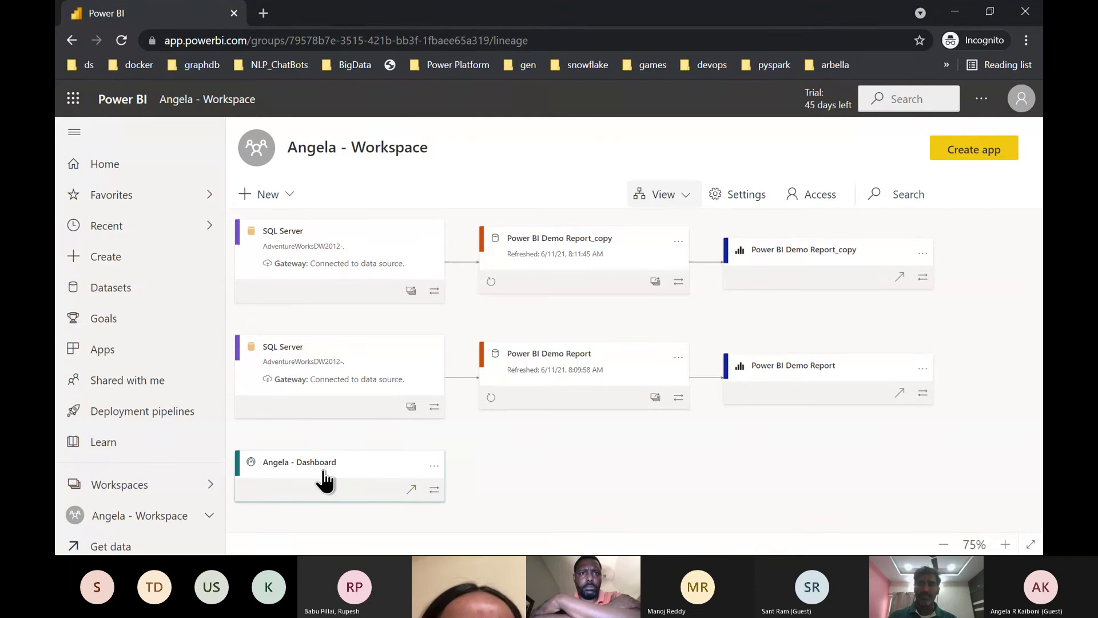
# - Open the new dashboard from the workspace's list view to check its pinned table, and return to the workspace
pyautogui.click(689, 197)
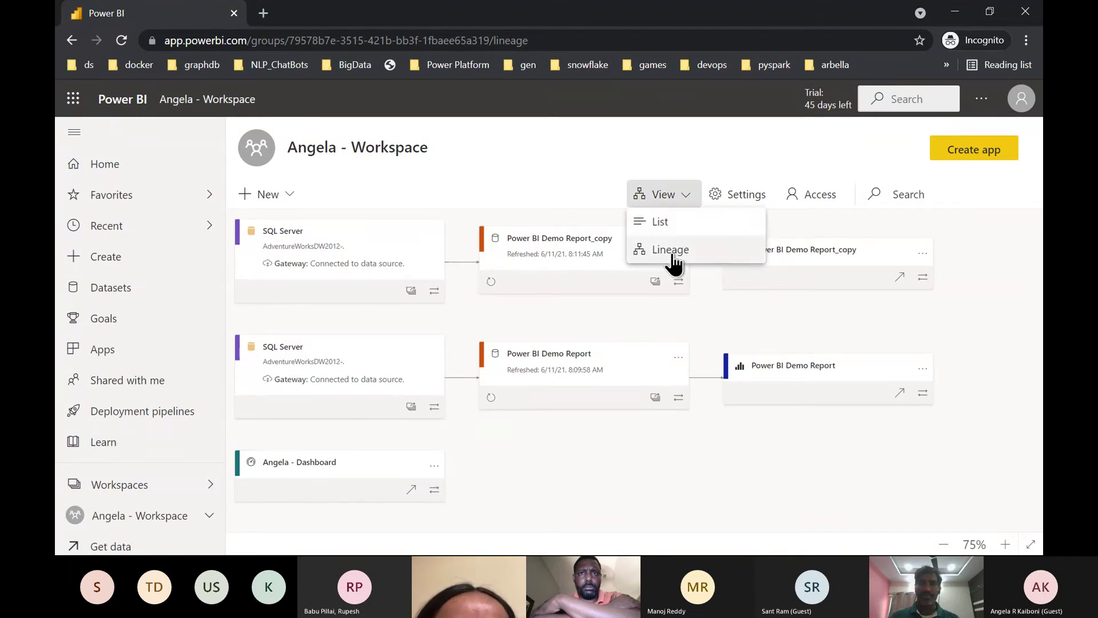
pyautogui.click(674, 256)
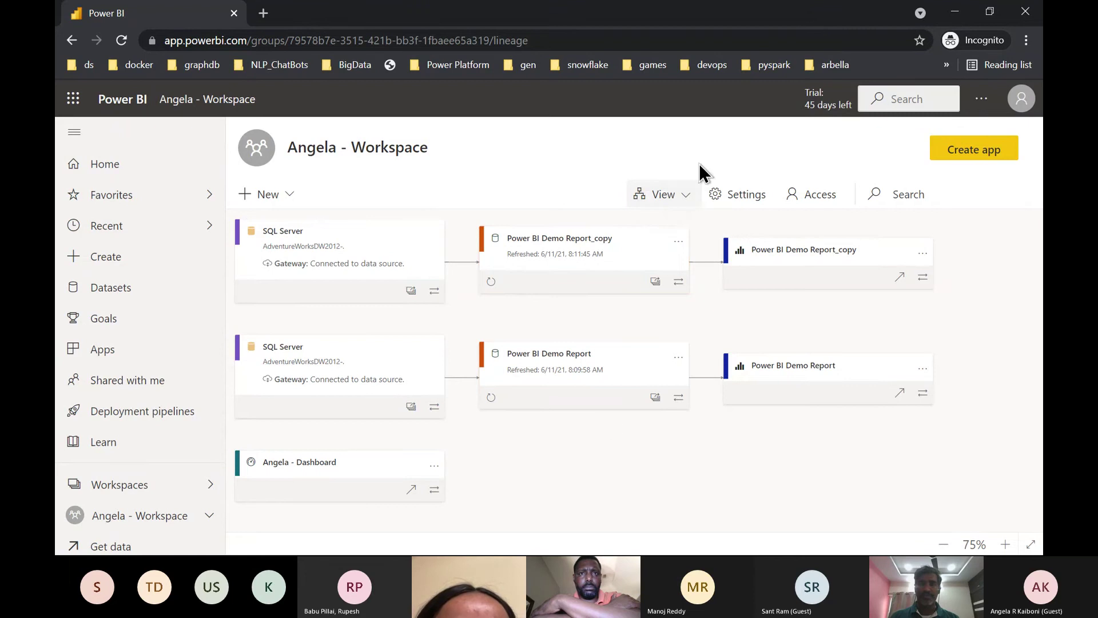
pyautogui.click(664, 197)
pyautogui.click(665, 222)
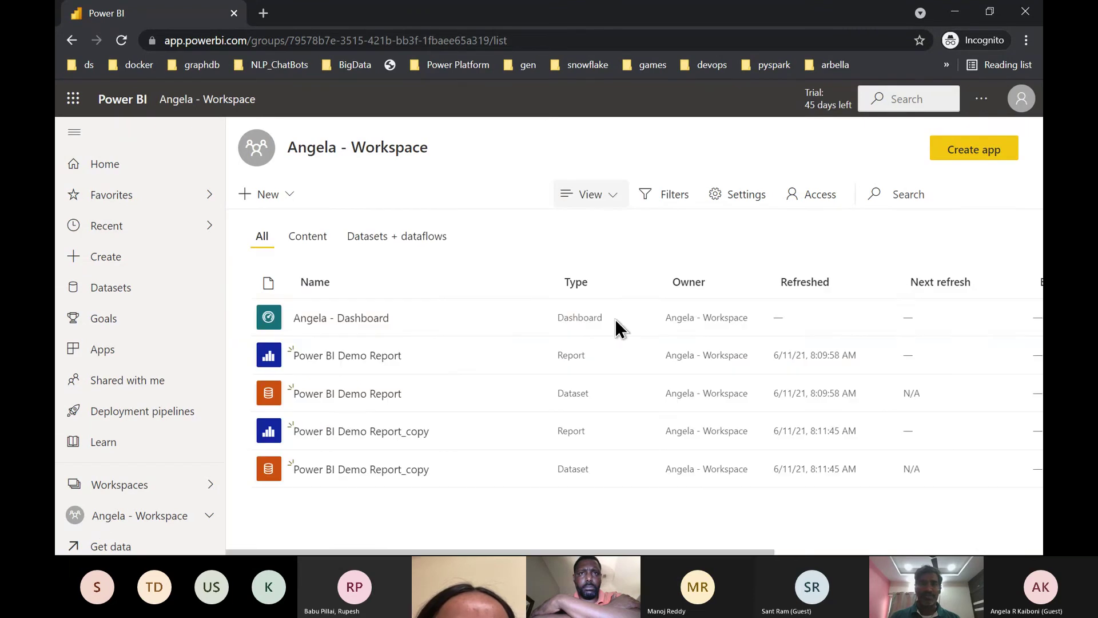
pyautogui.click(382, 327)
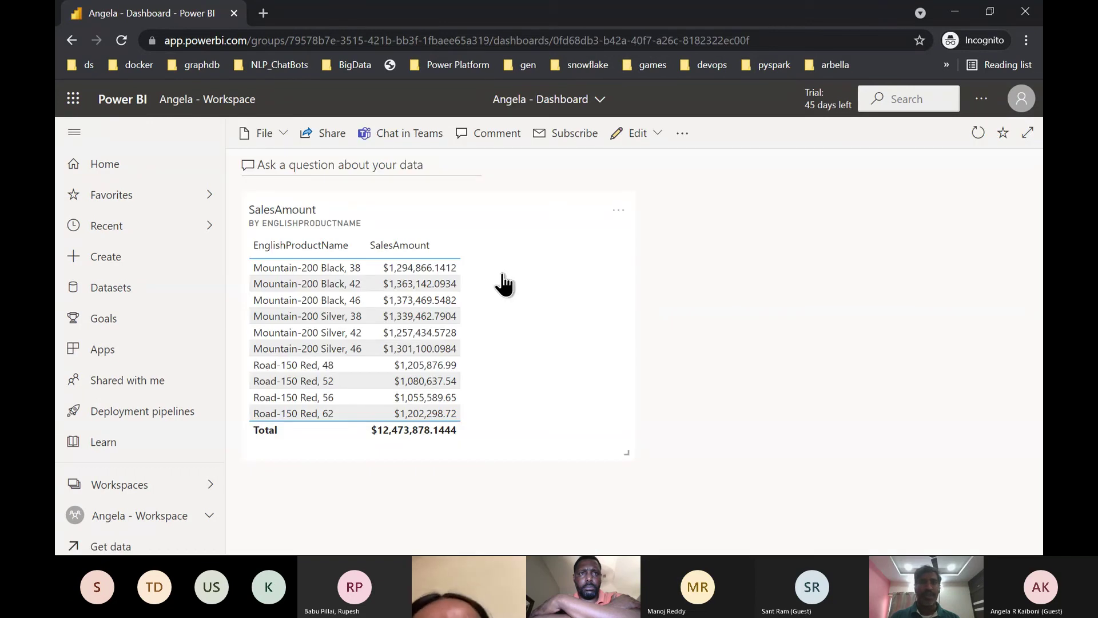
pyautogui.click(231, 105)
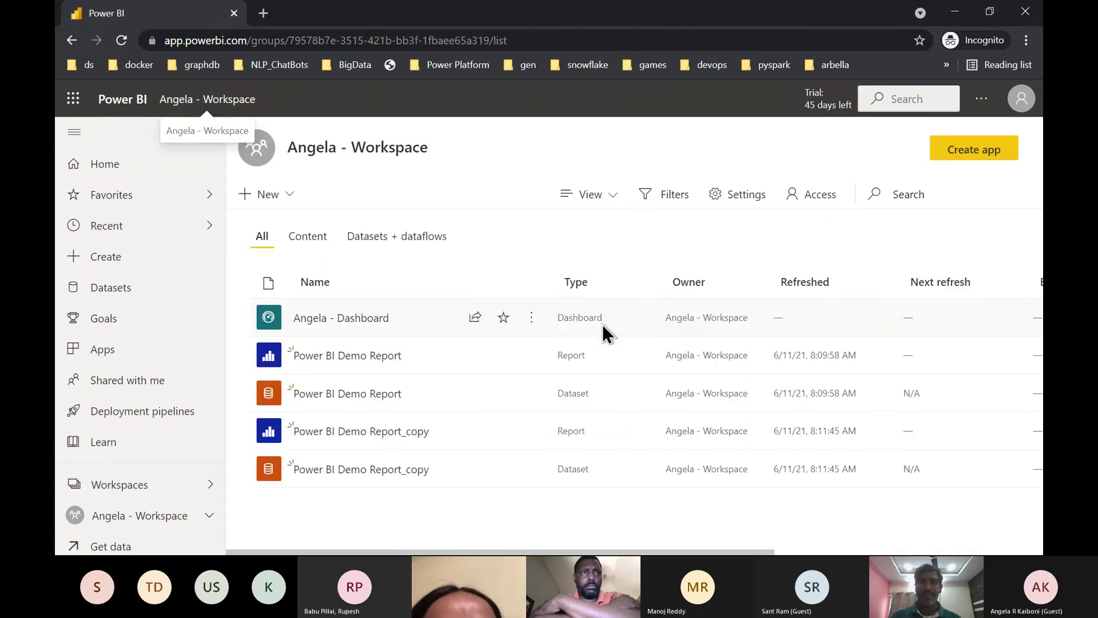
# - Show the workspace in lineage view with the navigation pane collapsed, and view the new dashboard's details
pyautogui.click(617, 194)
pyautogui.click(605, 249)
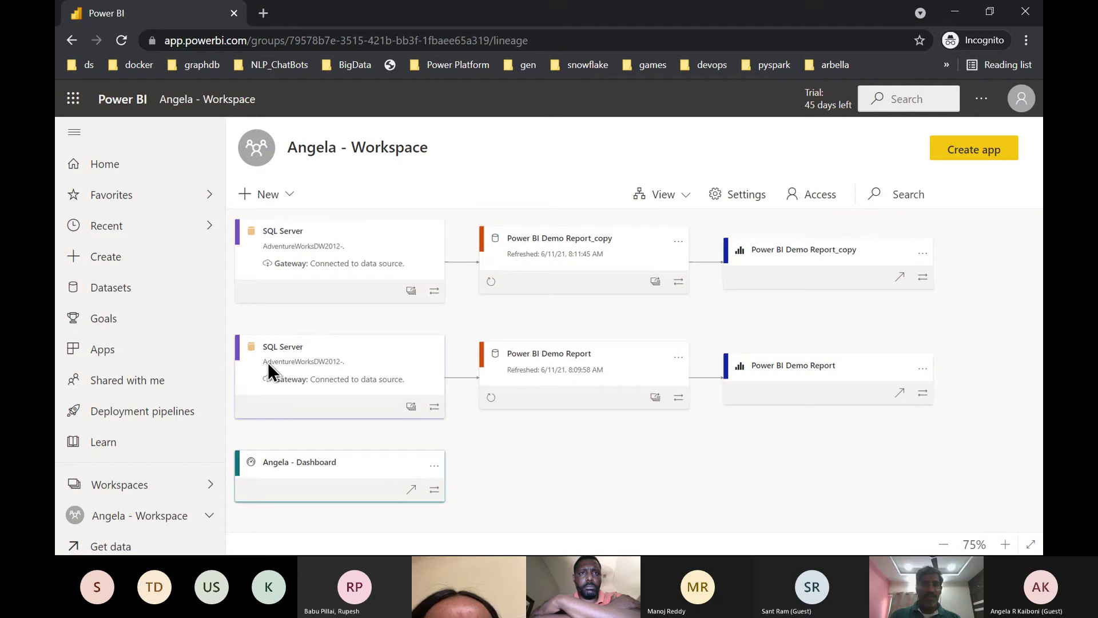
pyautogui.click(74, 135)
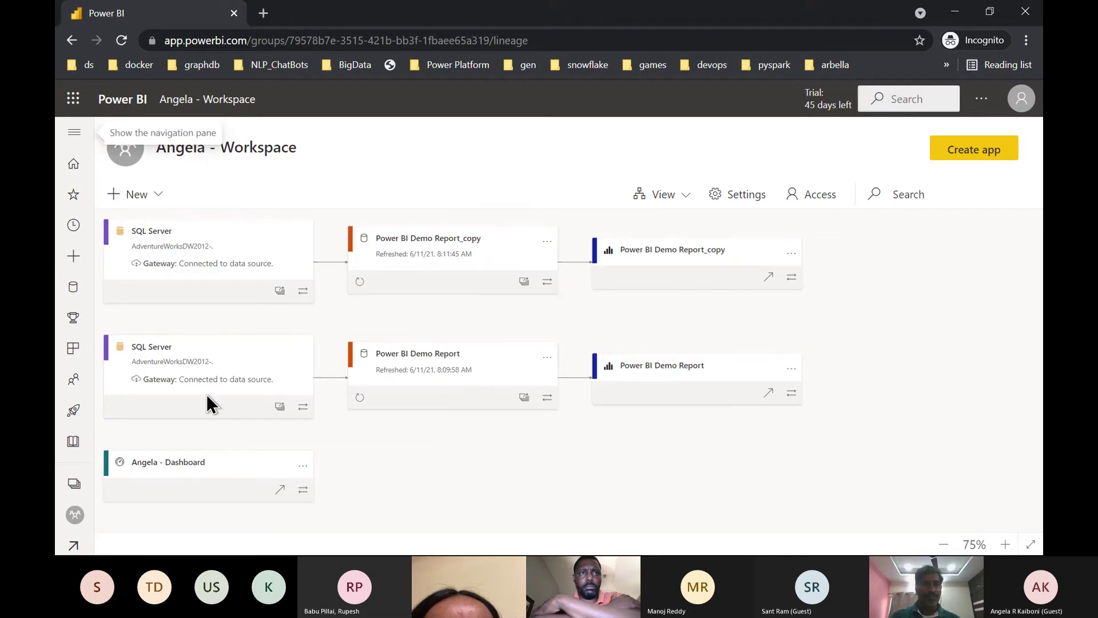
pyautogui.click(302, 474)
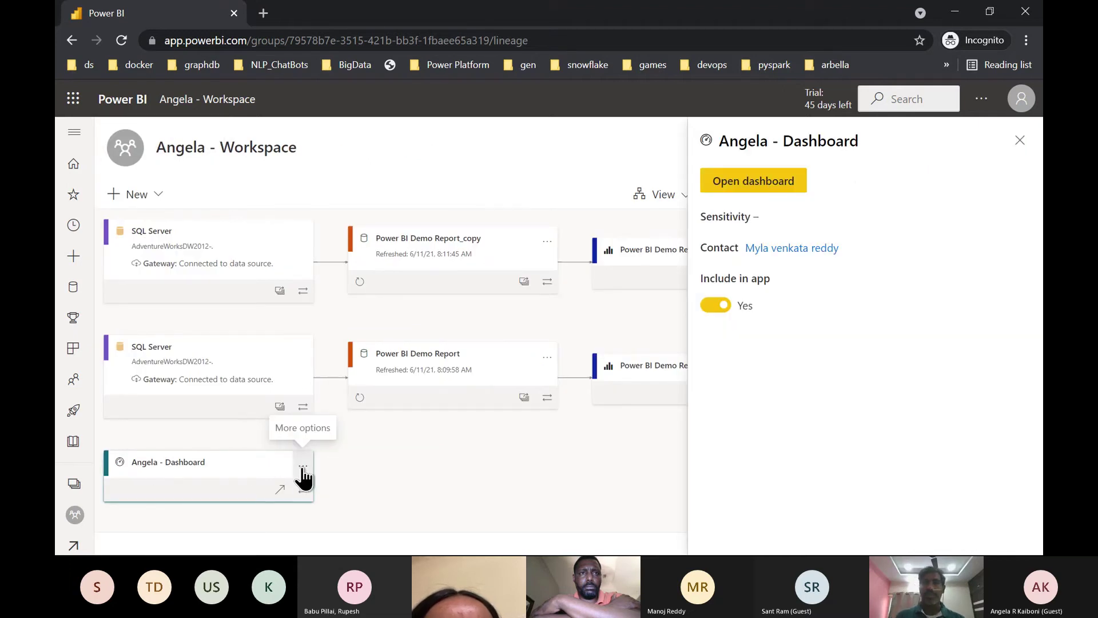
pyautogui.click(555, 463)
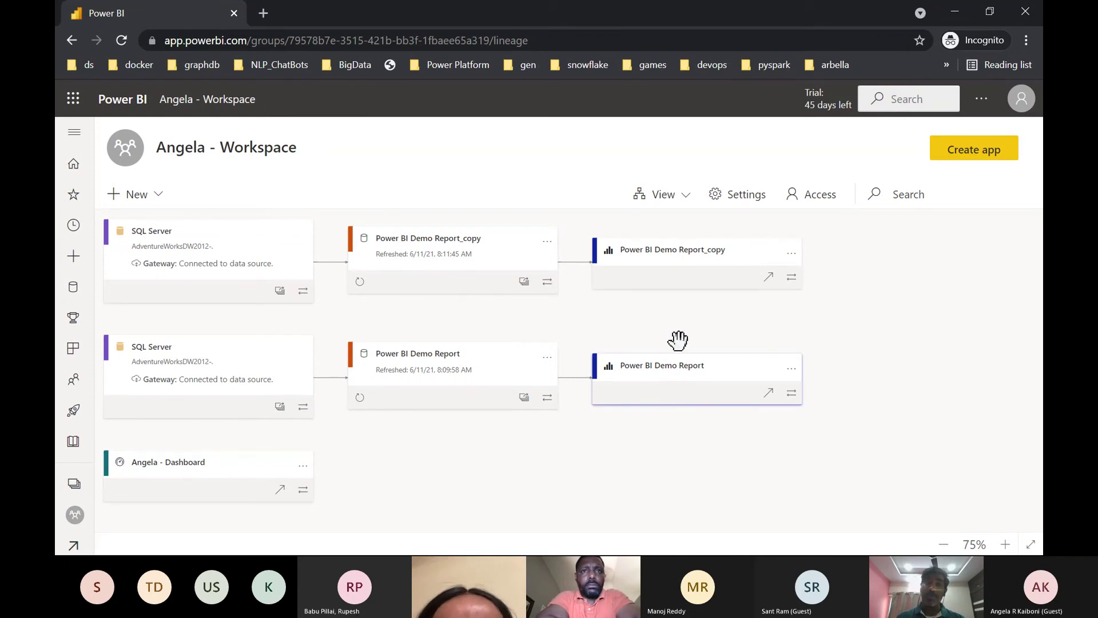
# - Open Power BI Demo Report_copy from the lineage and pin the LastName sales table to the existing dashboard
pyautogui.click(651, 261)
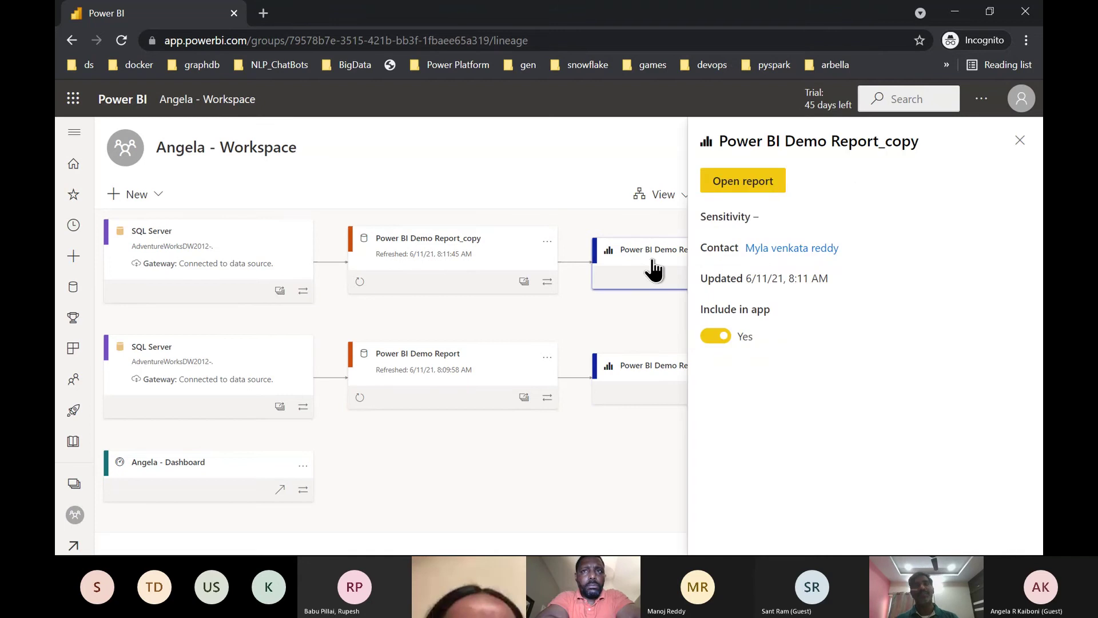
pyautogui.click(746, 178)
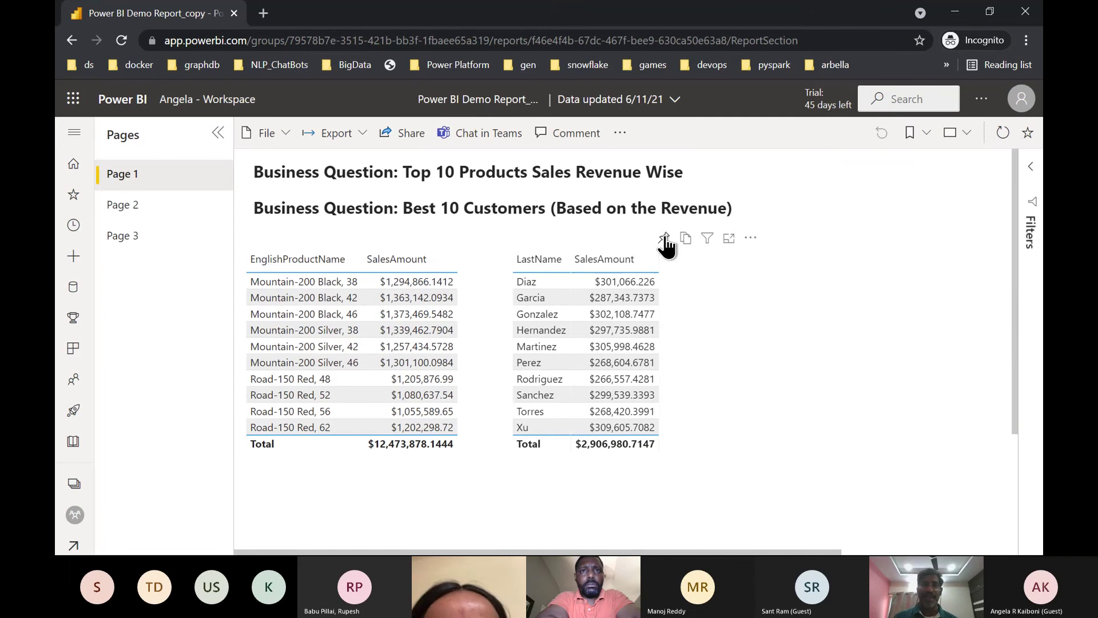
pyautogui.click(663, 238)
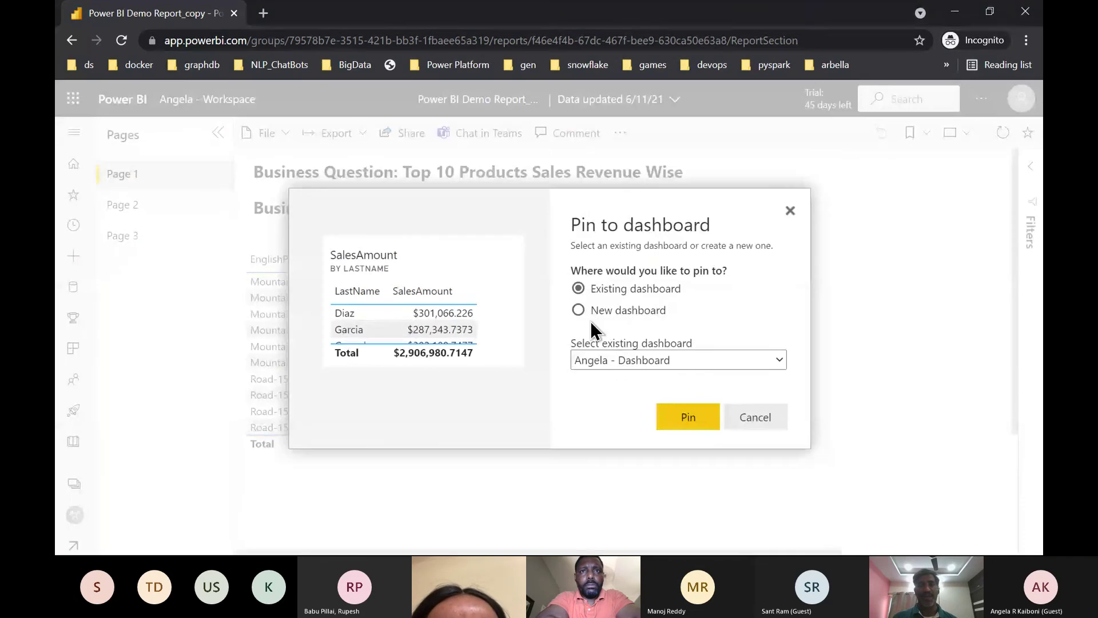
pyautogui.click(690, 419)
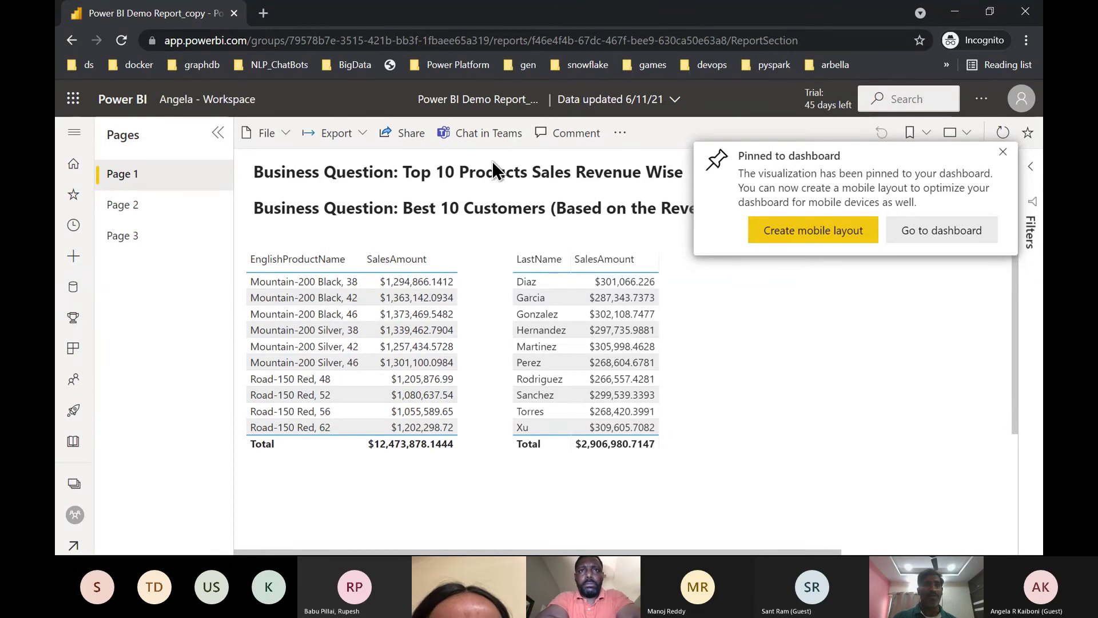
# - Return to the workspace and open the dashboard from the lineage to check both pinned tables
pyautogui.click(216, 101)
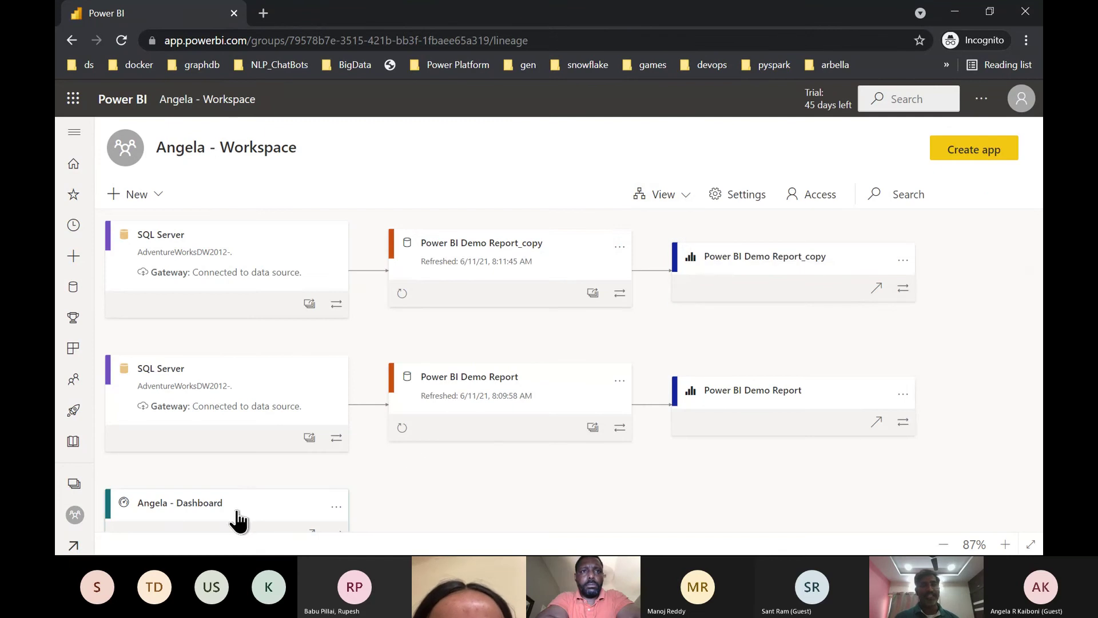
pyautogui.scroll(-4, 269, 497)
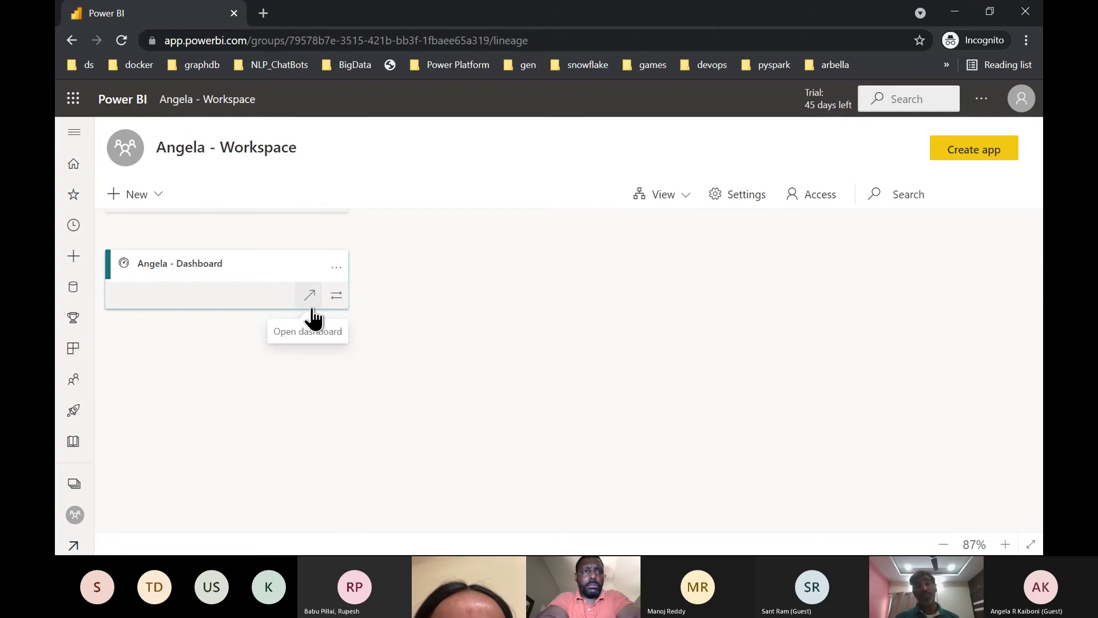
pyautogui.click(197, 277)
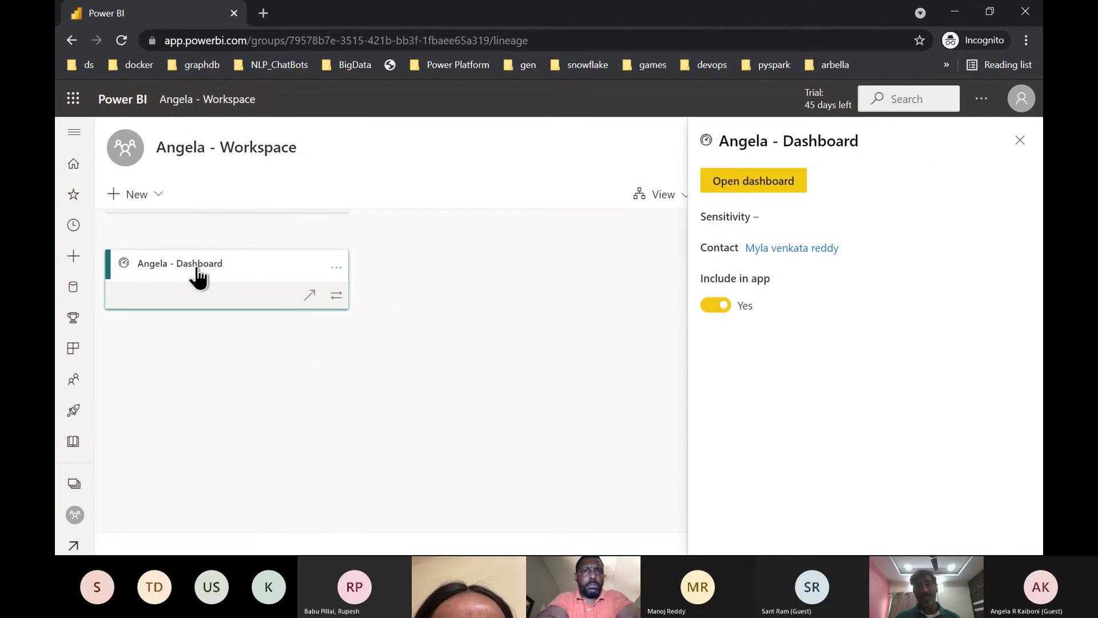
pyautogui.click(747, 186)
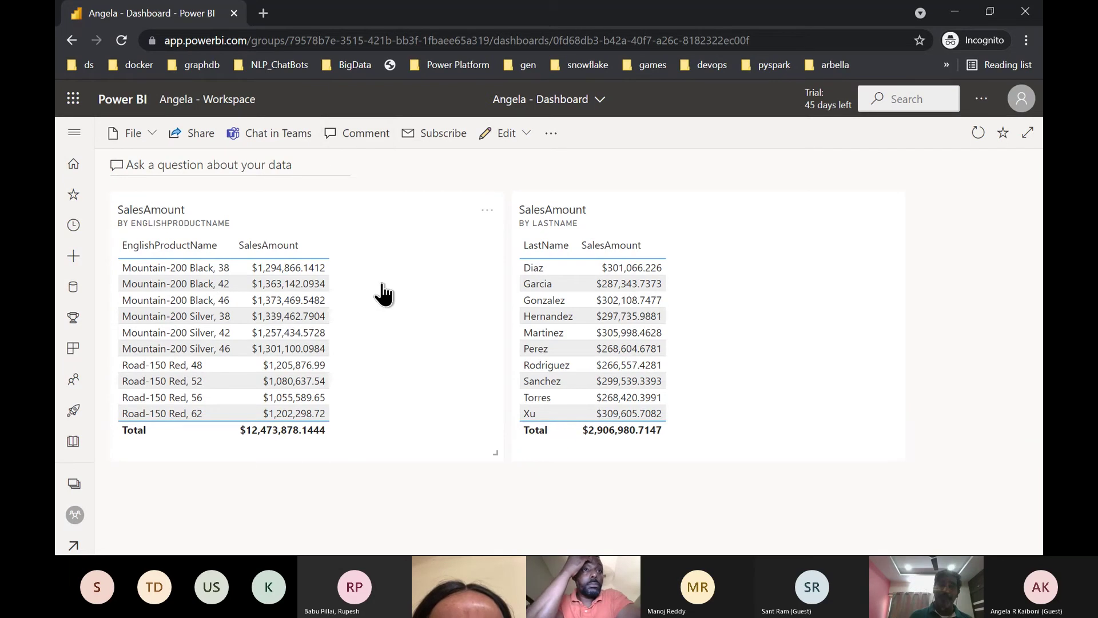
# - Start creating an app from the workspace, review its setup options, and try to publish it without a description
pyautogui.click(179, 103)
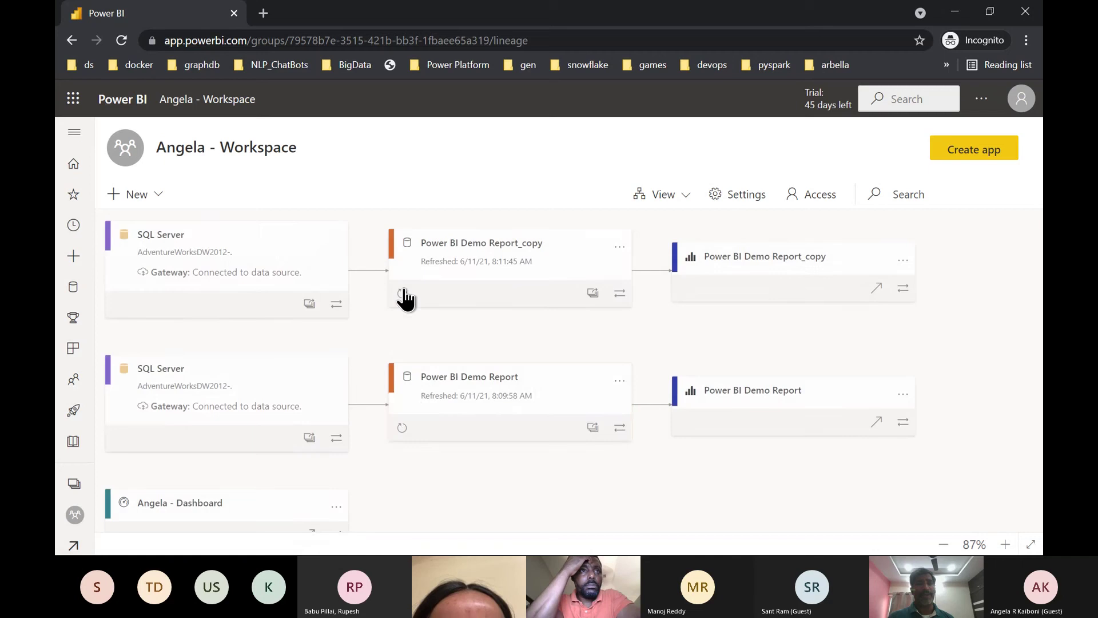
pyautogui.click(976, 153)
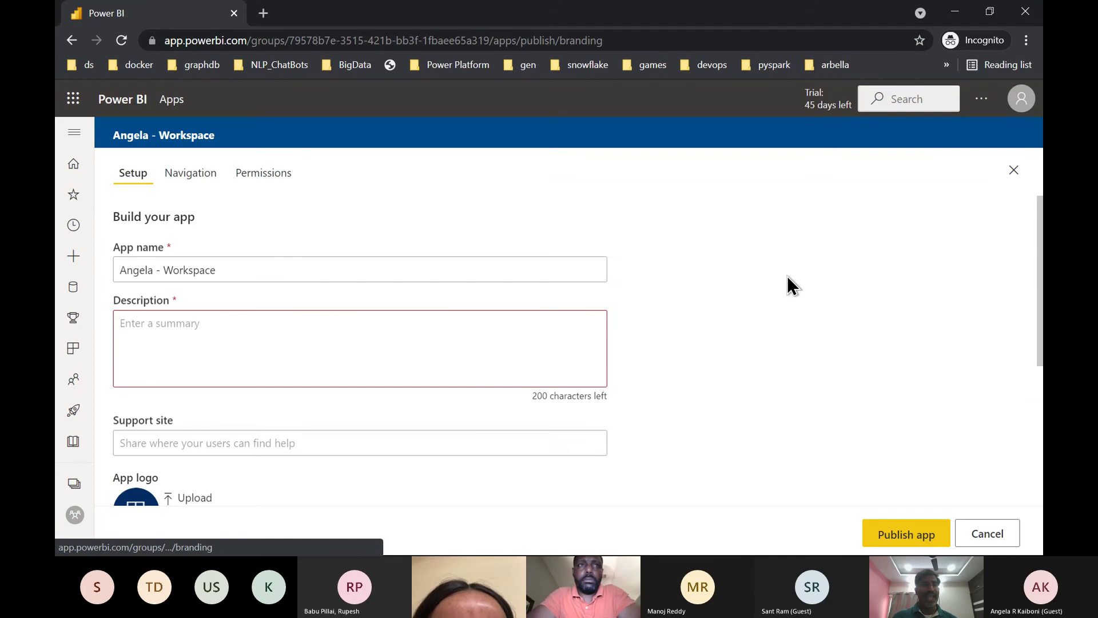
pyautogui.scroll(-4, 389, 372)
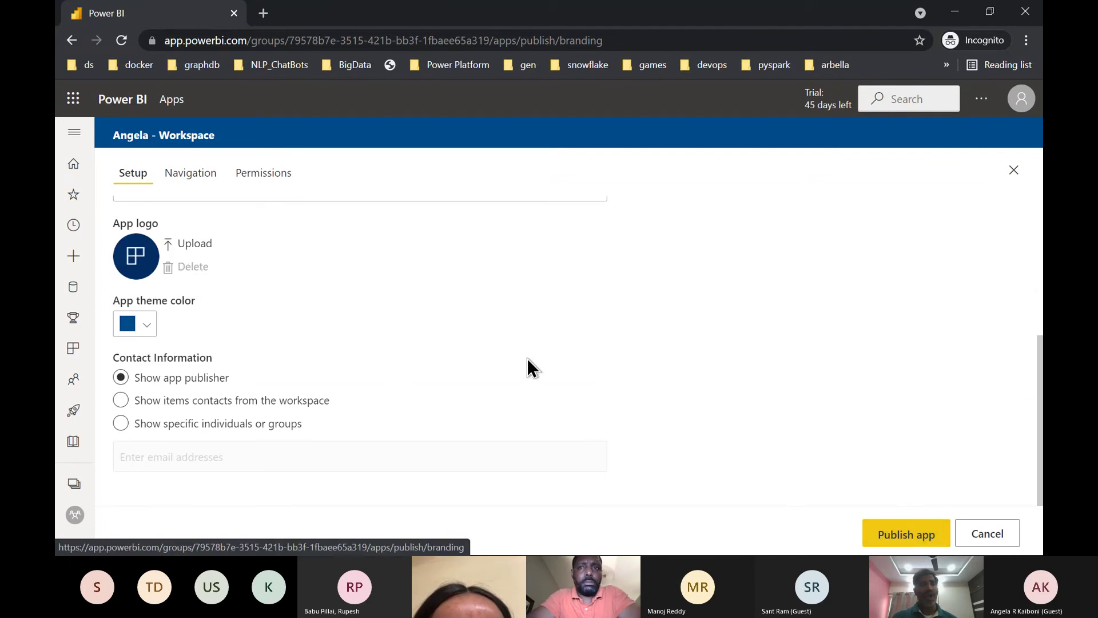
pyautogui.click(882, 537)
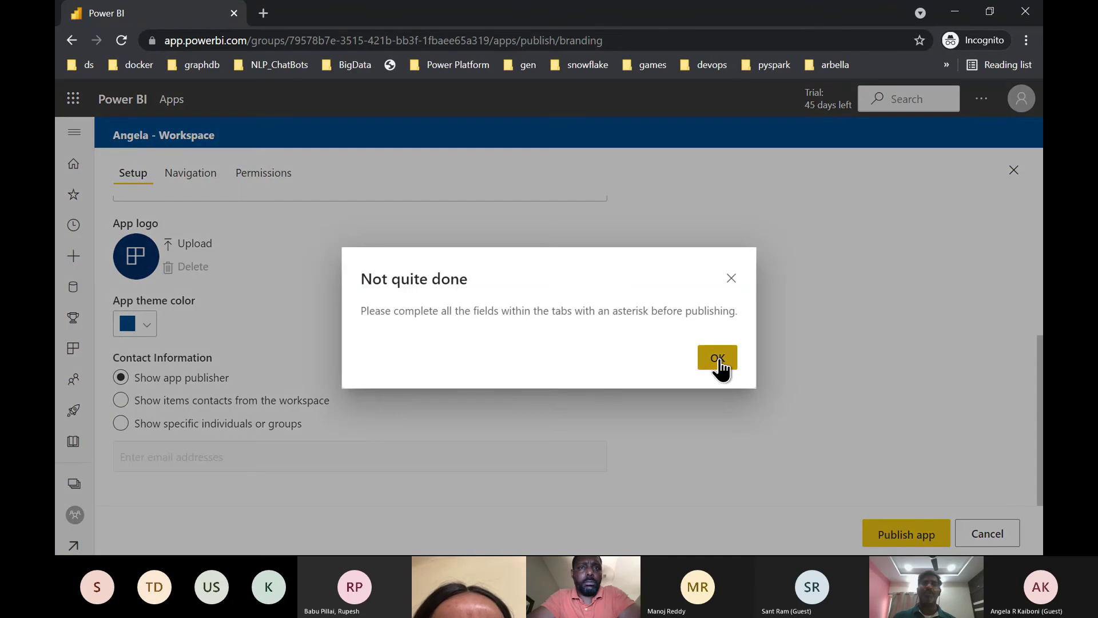
pyautogui.click(717, 358)
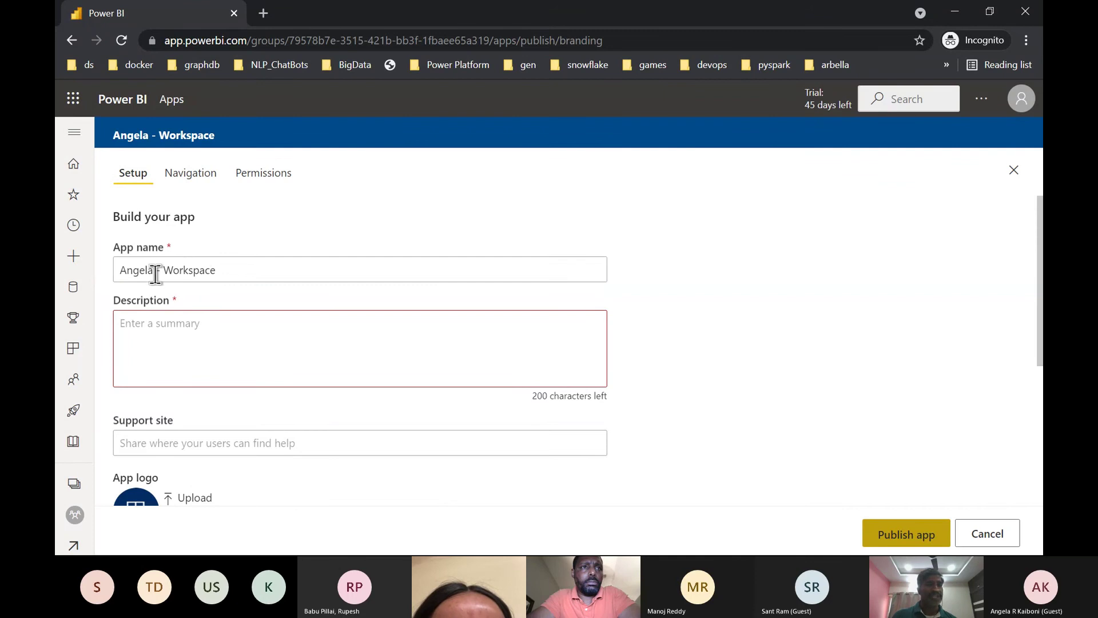
# - Append "- app" to the app name, enter "learning" as the description, publish the app and copy its link
pyautogui.click(228, 269)
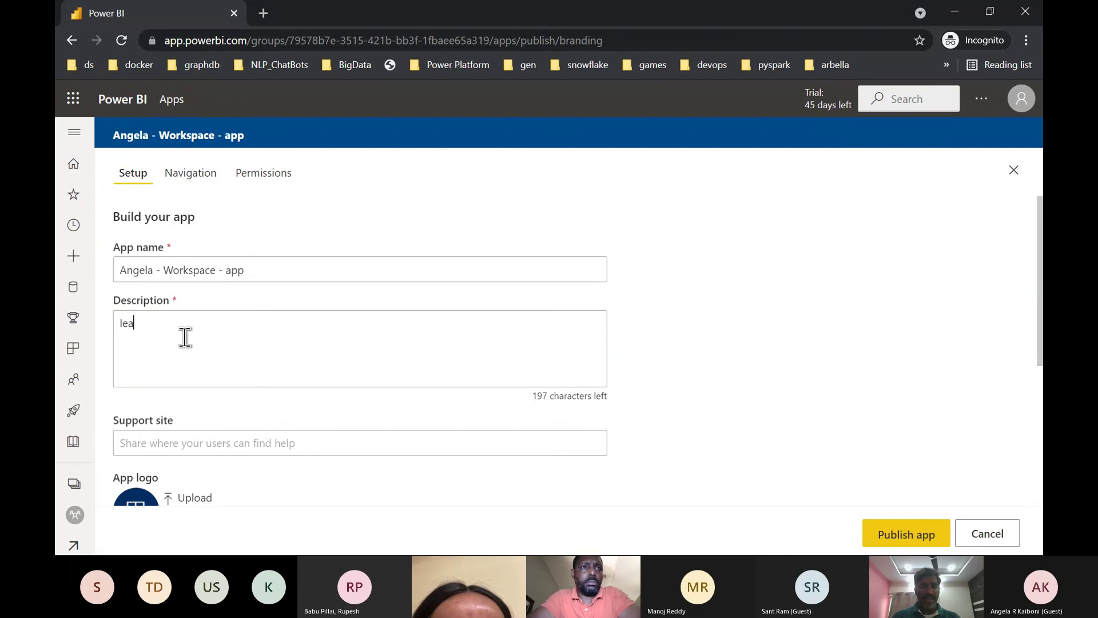
pyautogui.click(892, 536)
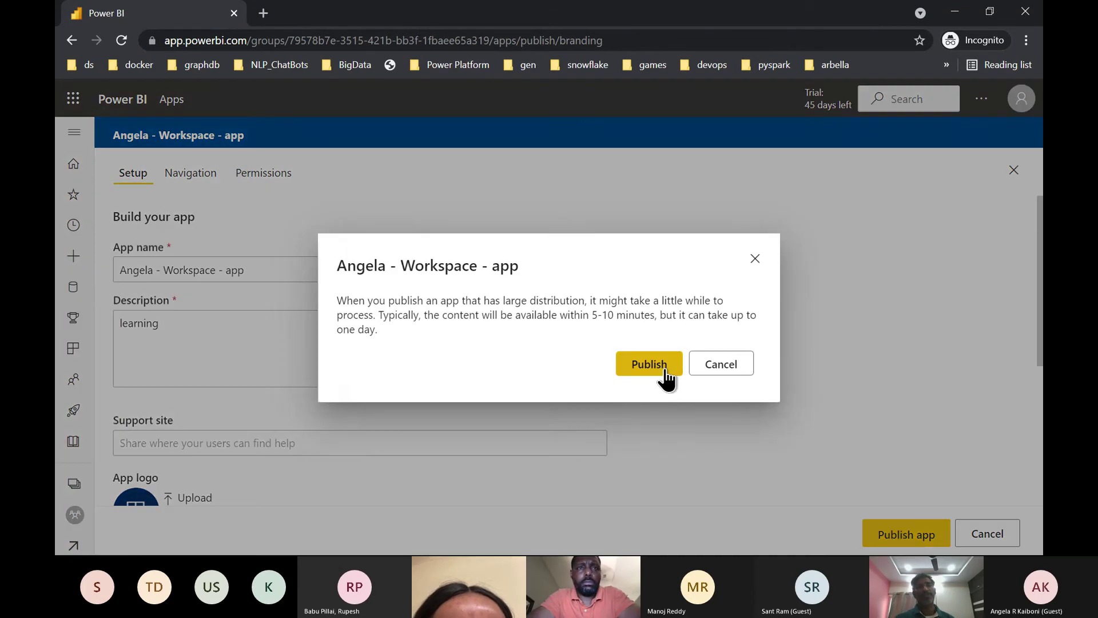
pyautogui.click(665, 371)
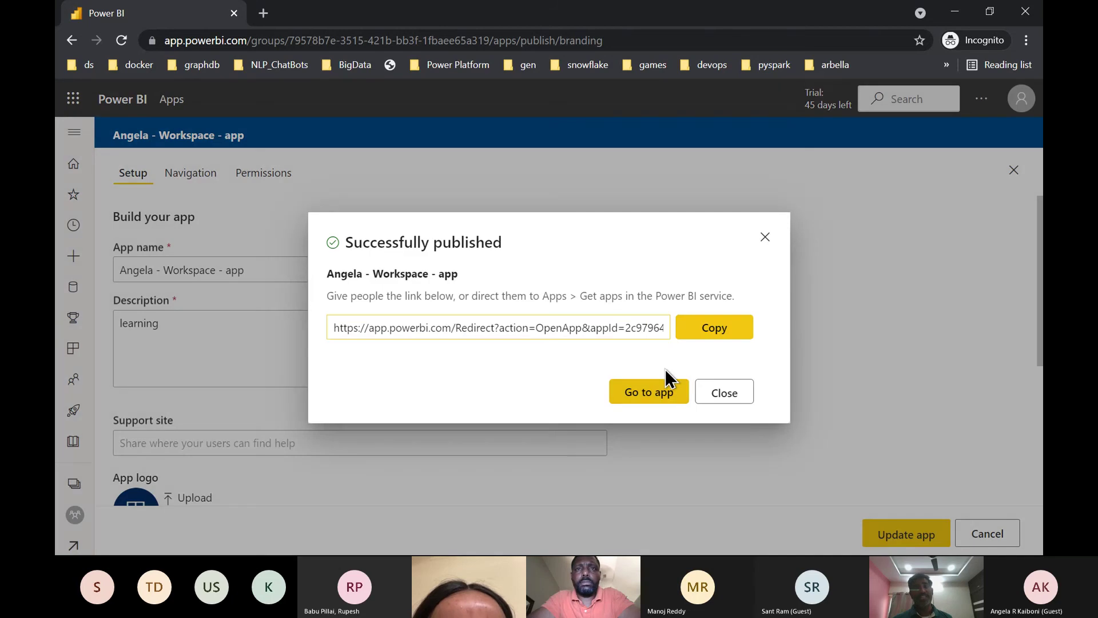
pyautogui.click(713, 331)
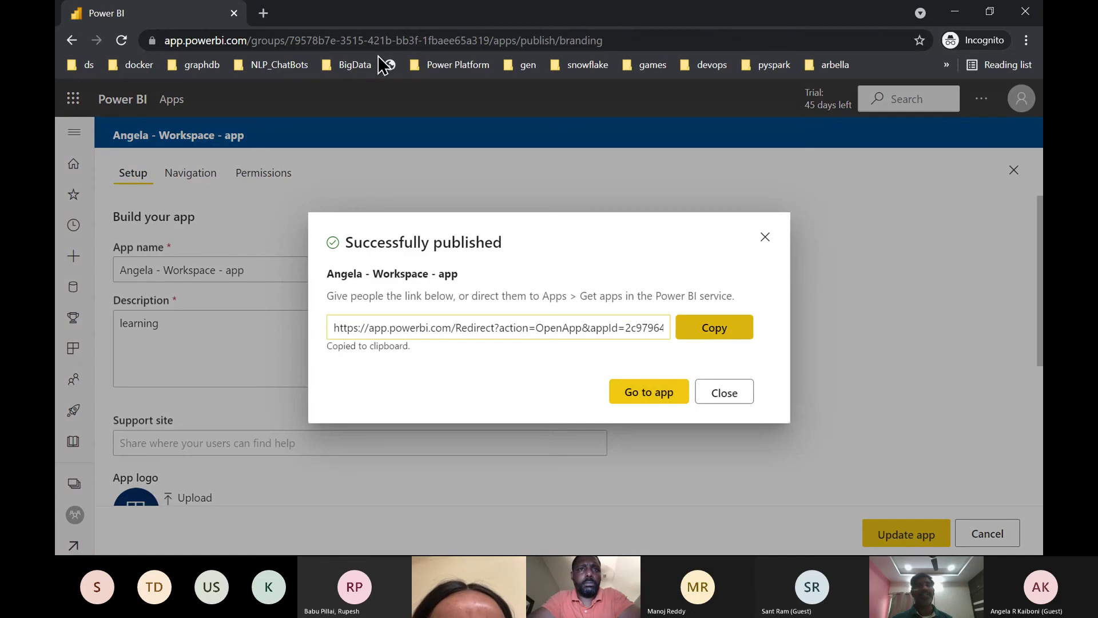
# - Open the copied app link in a new browser tab and check both demo reports and the dashboard
pyautogui.click(264, 13)
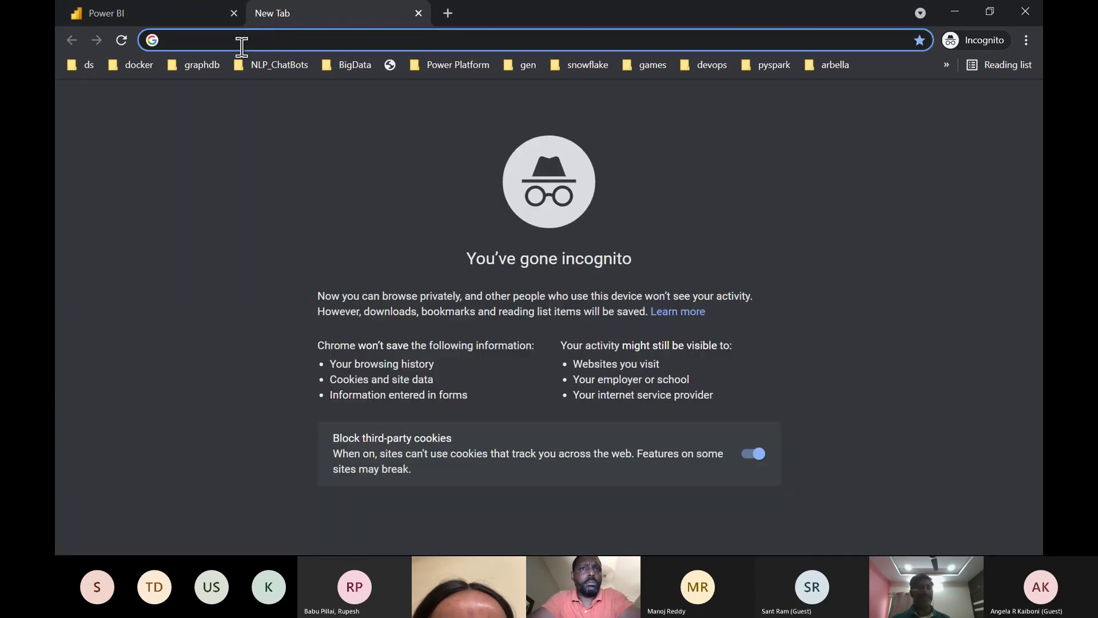
pyautogui.hotkey('ctrl', 'v')
pyautogui.press('Return')
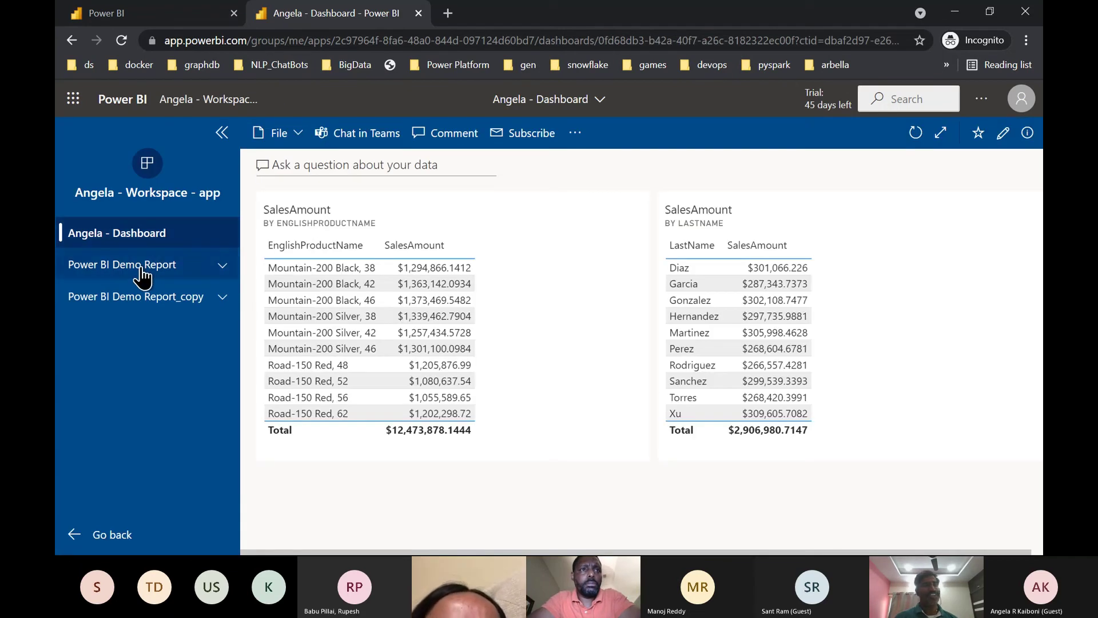
pyautogui.click(141, 273)
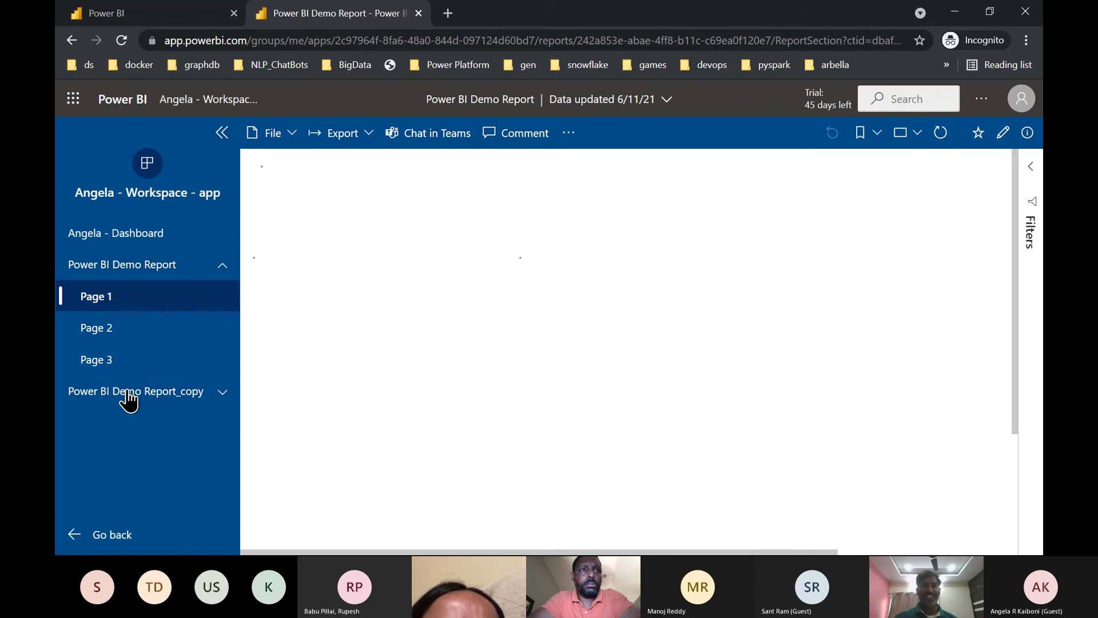
pyautogui.click(128, 395)
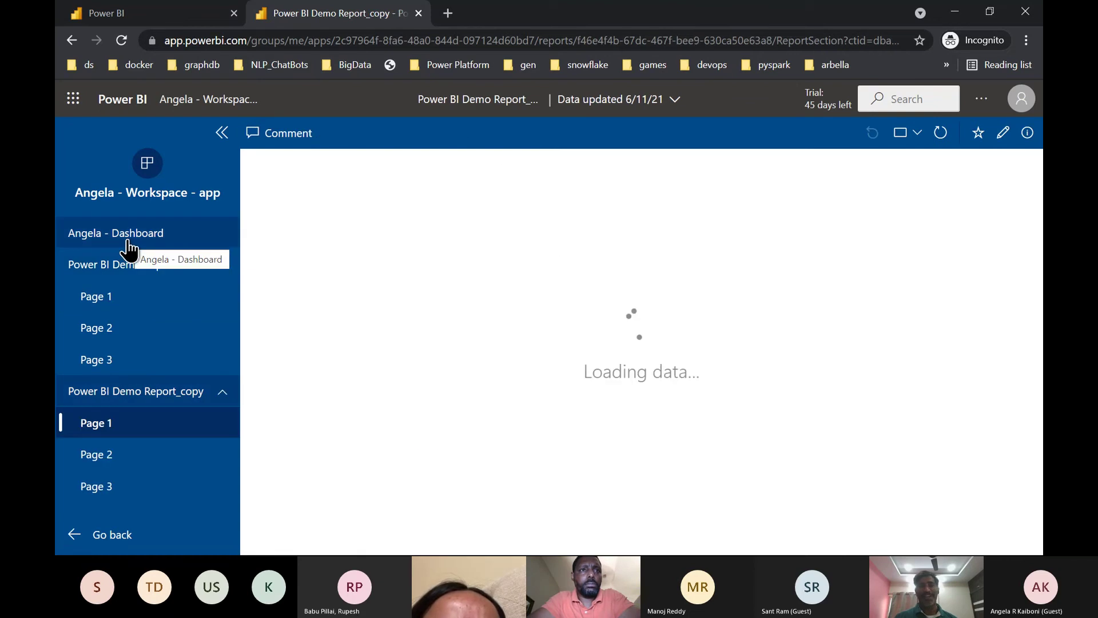
pyautogui.click(127, 240)
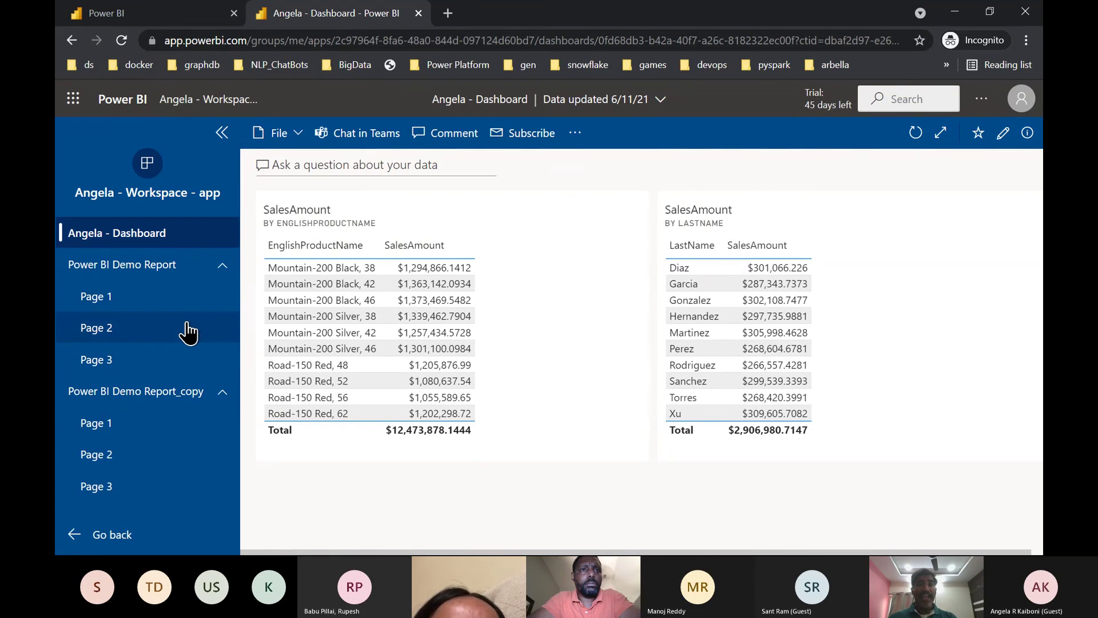
# - Switch to the course README on GitHub and review the syllabus from the Apps topics through Marketing CV
pyautogui.hotkey('alt', 'Tab')
pyautogui.scroll(-8, 358, 412)
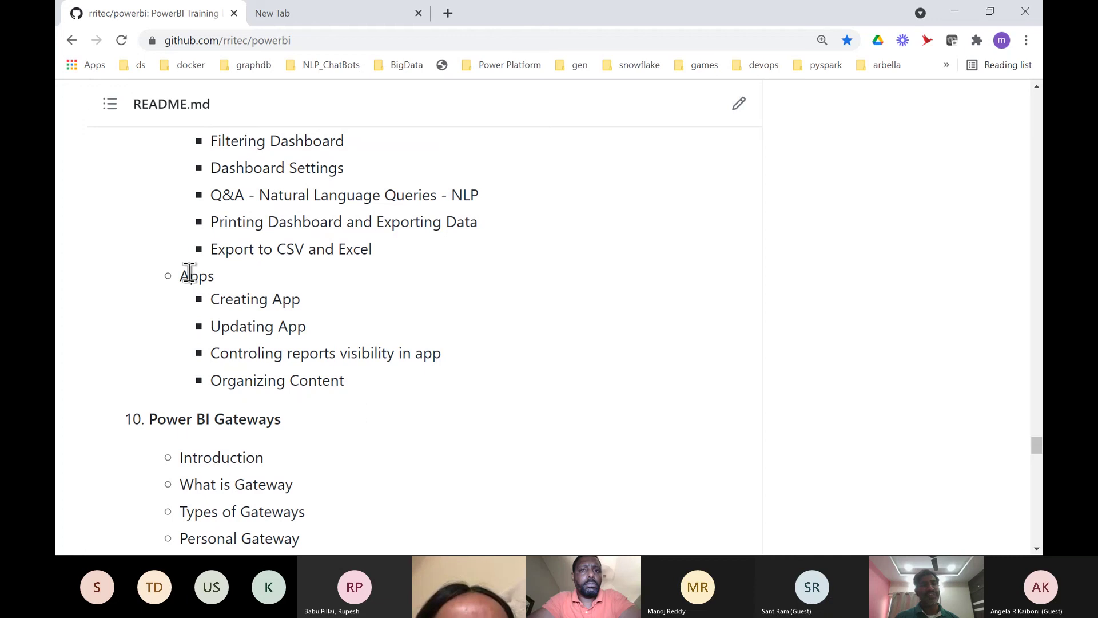
pyautogui.moveTo(186, 277); pyautogui.dragTo(336, 353)
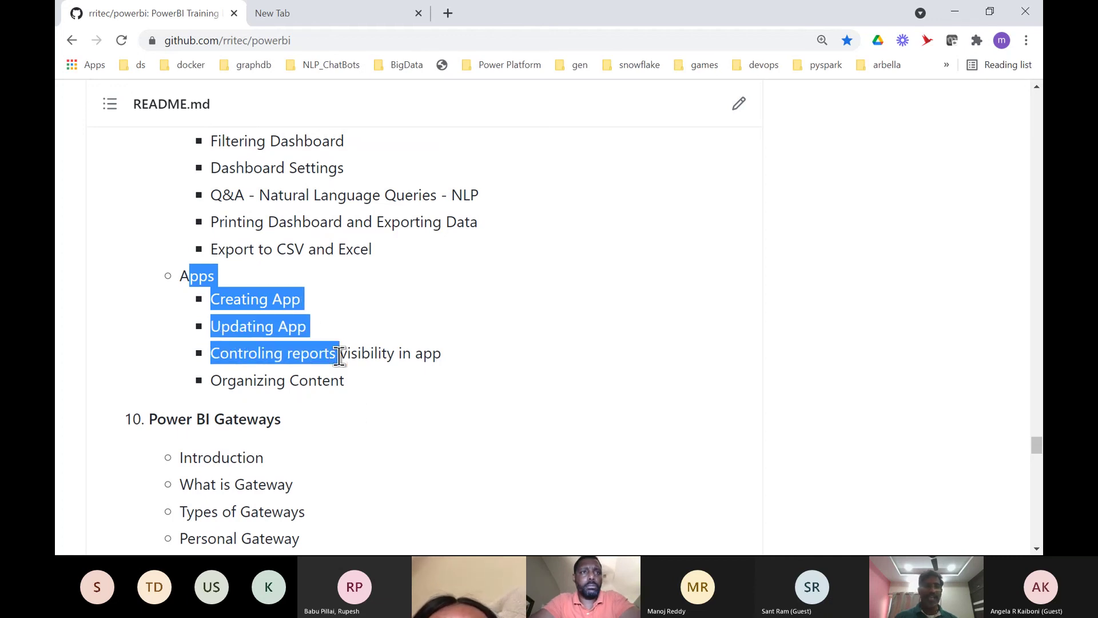
pyautogui.scroll(-2, 338, 355)
pyautogui.moveTo(164, 287); pyautogui.dragTo(261, 286)
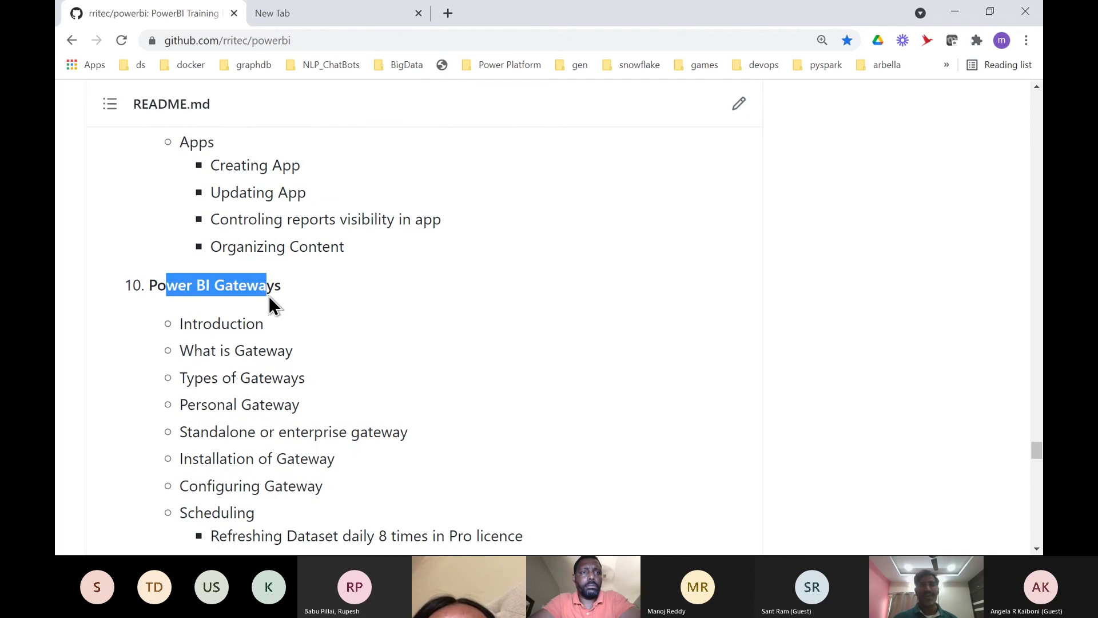
pyautogui.click(274, 306)
pyautogui.scroll(-7, 265, 417)
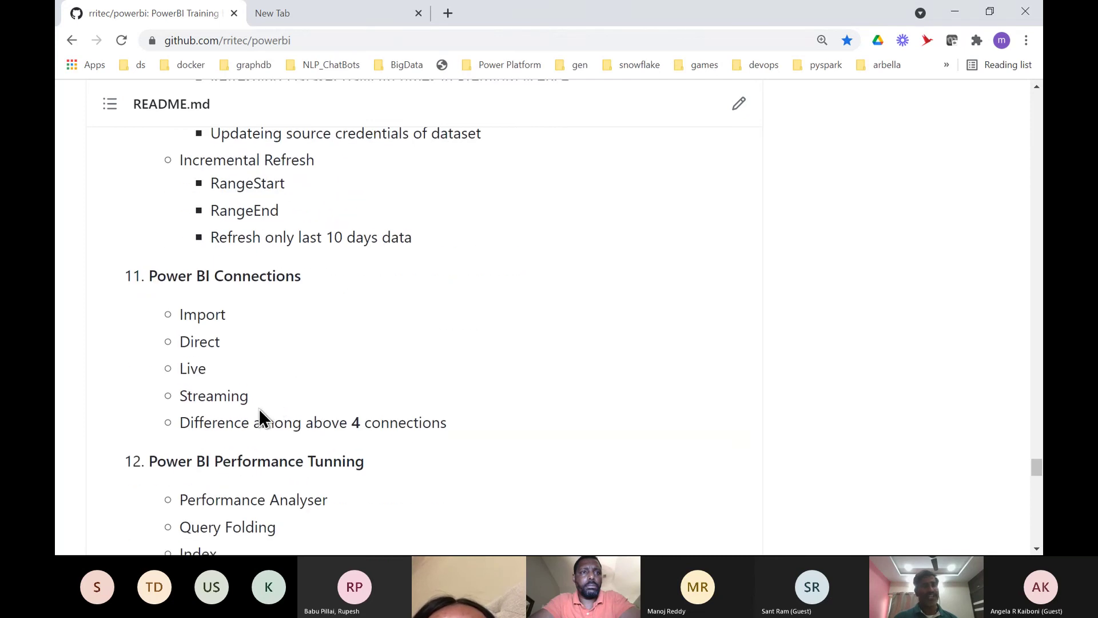
pyautogui.scroll(-3, 261, 416)
pyautogui.scroll(-4, 273, 372)
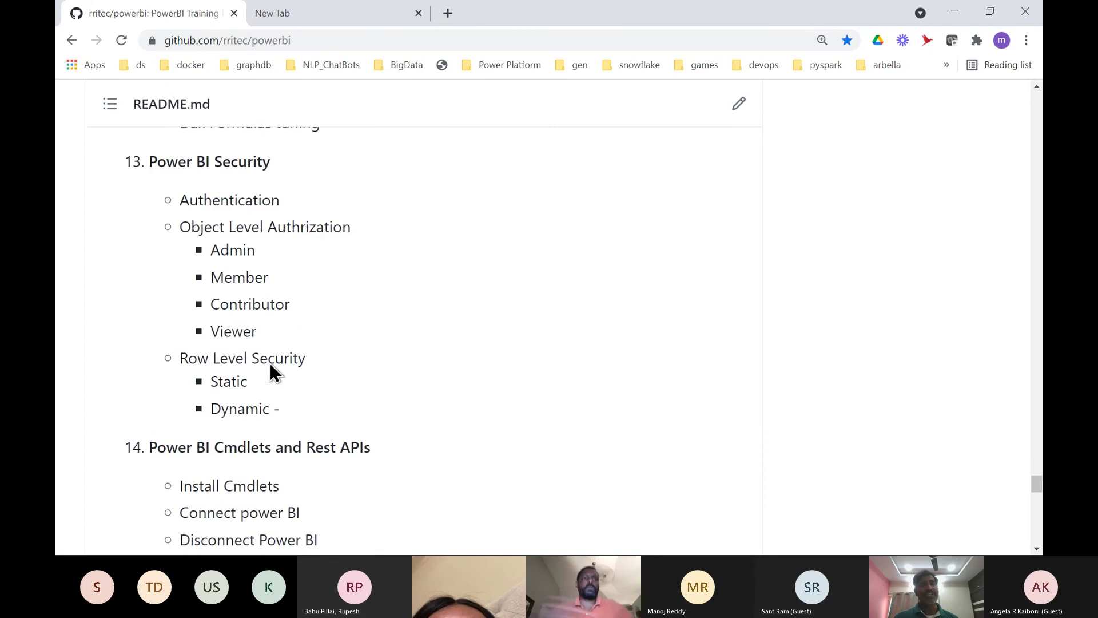
pyautogui.scroll(-4, 254, 381)
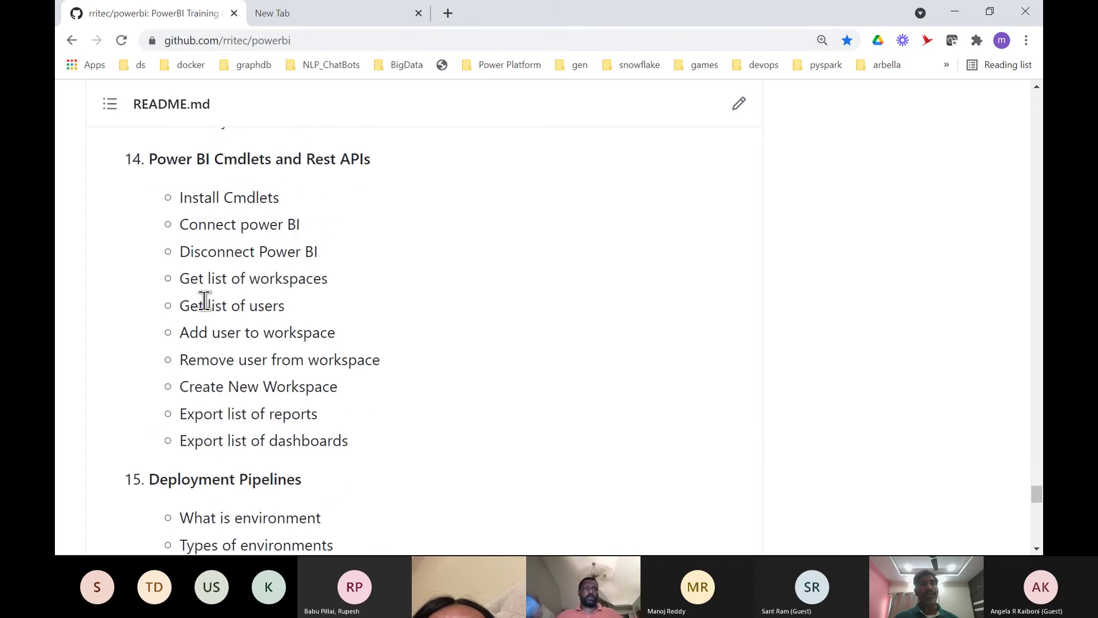
pyautogui.scroll(-1, 310, 329)
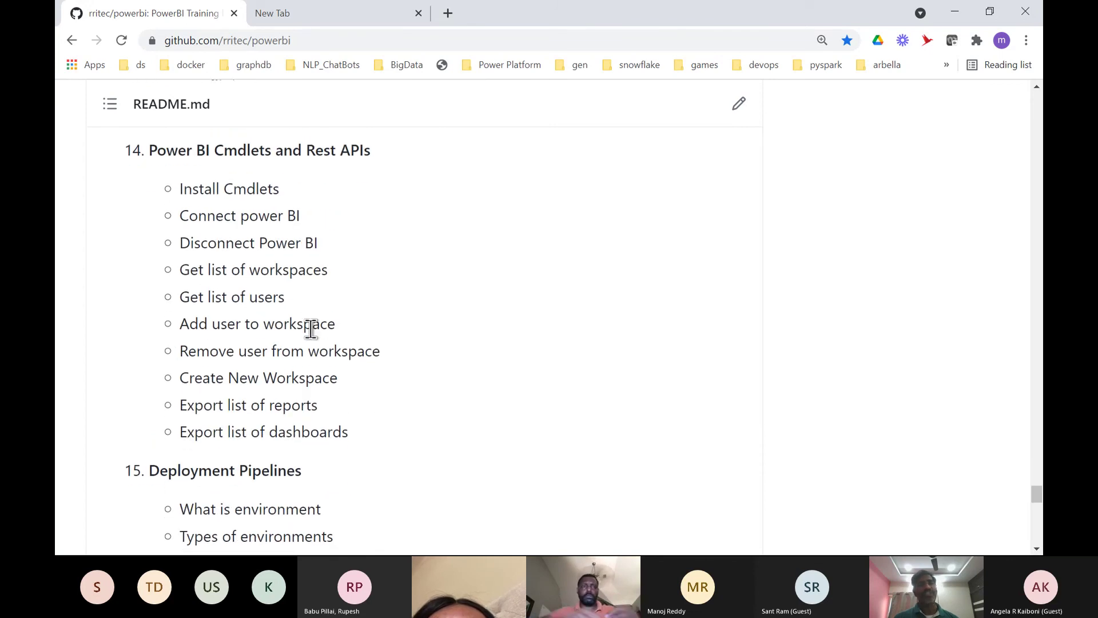
pyautogui.scroll(-18, 310, 329)
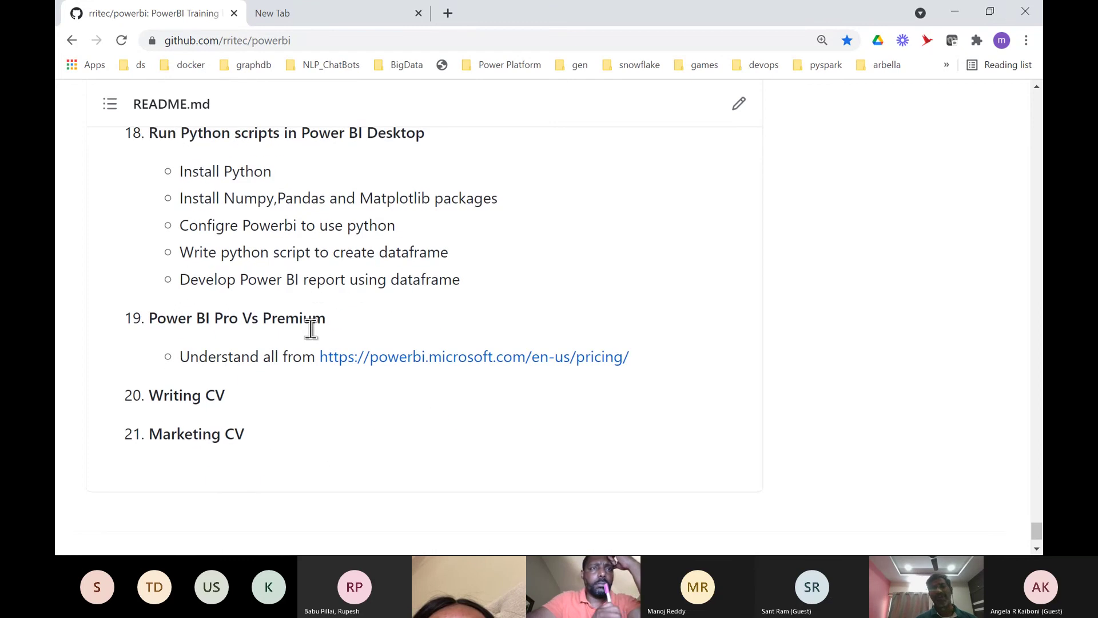
pyautogui.scroll(-2, 310, 329)
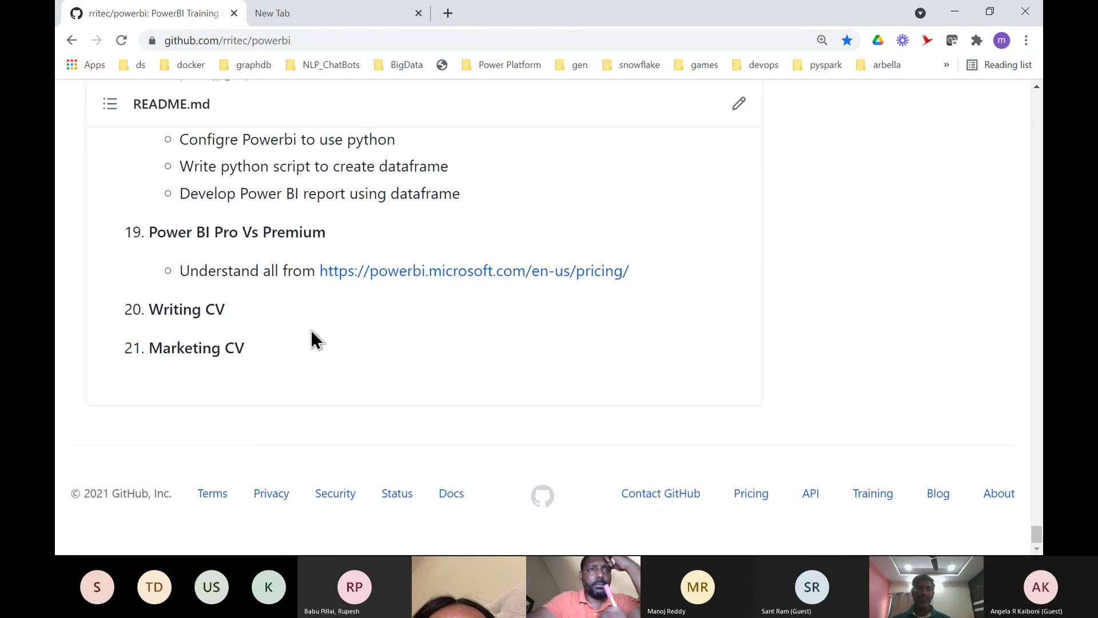
# - Go back to the Power BI Flow diagram in the README and examine the path from reports and dashboard to apps
pyautogui.scroll(20, 640, 203)
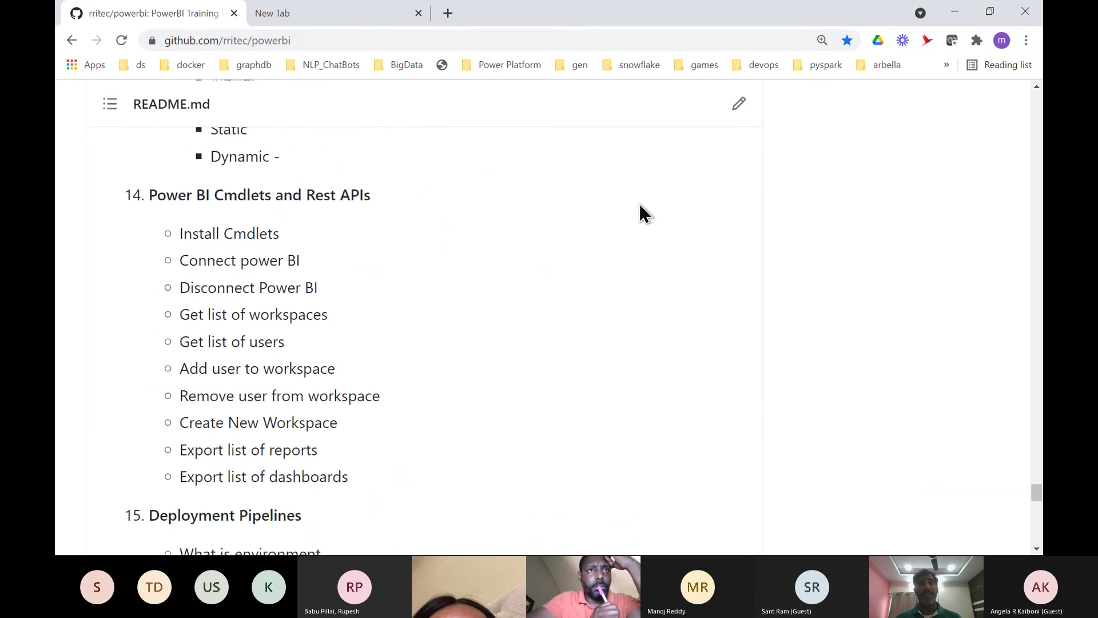
pyautogui.scroll(20, 639, 203)
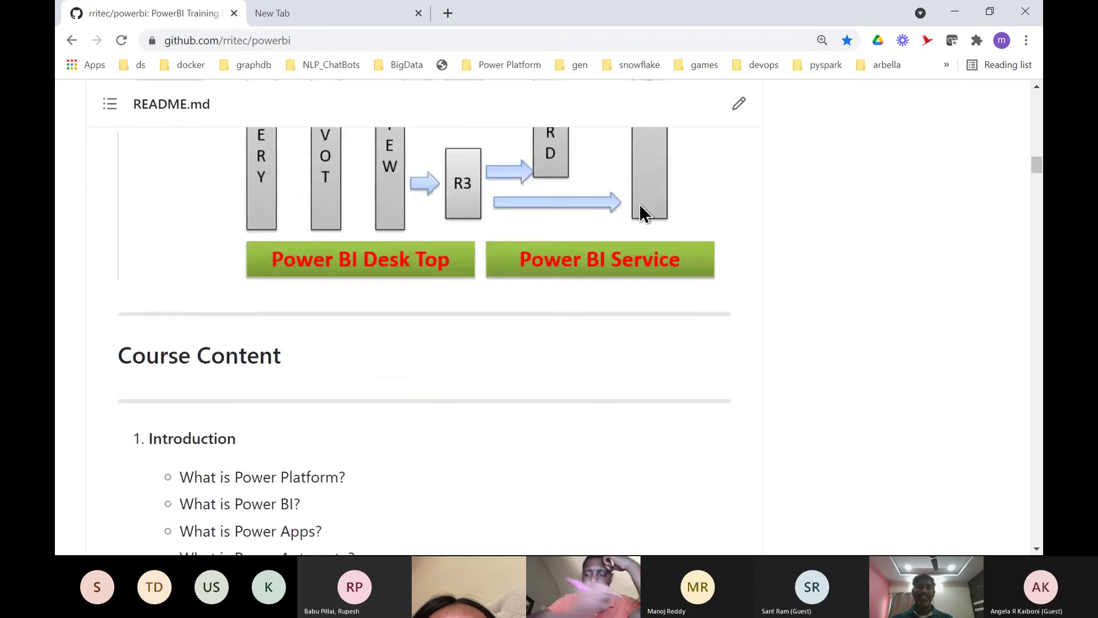
pyautogui.scroll(15, 640, 204)
pyautogui.scroll(-15, 640, 205)
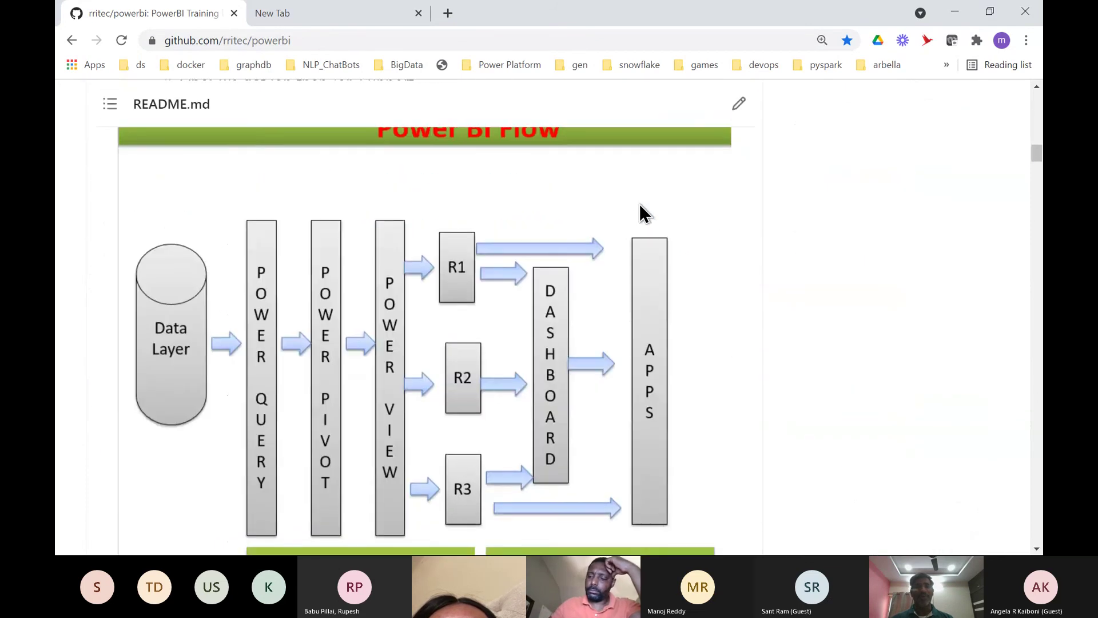
pyautogui.scroll(-1, 639, 212)
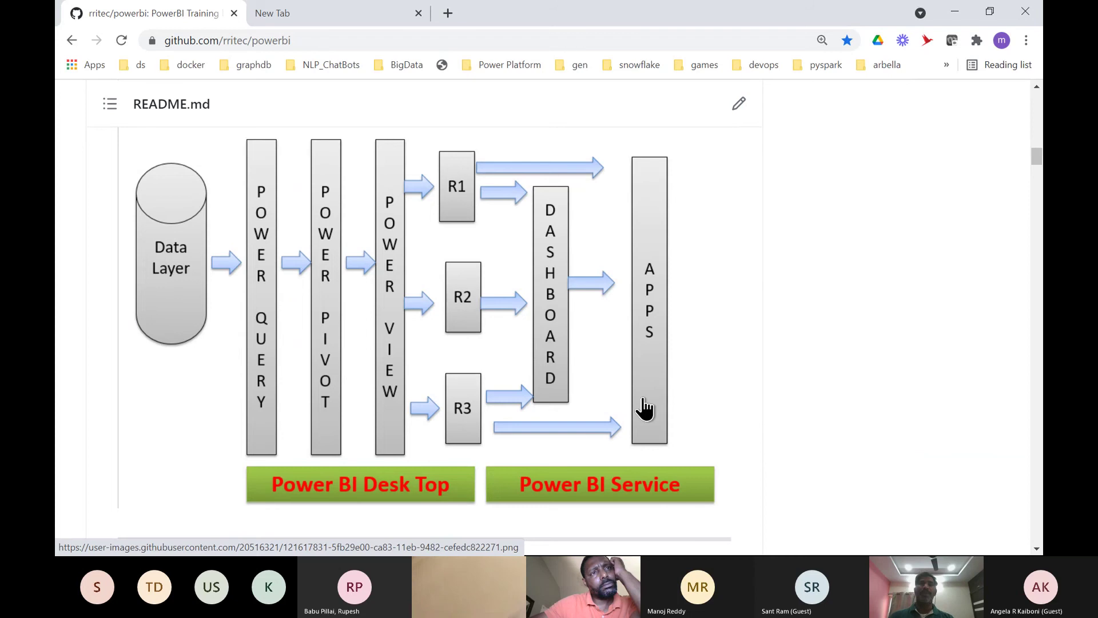
# - Switch to Power BI Desktop and dismiss the publishing dialog over Power BI Demo Report_copy
pyautogui.hotkey('alt', 'Tab')
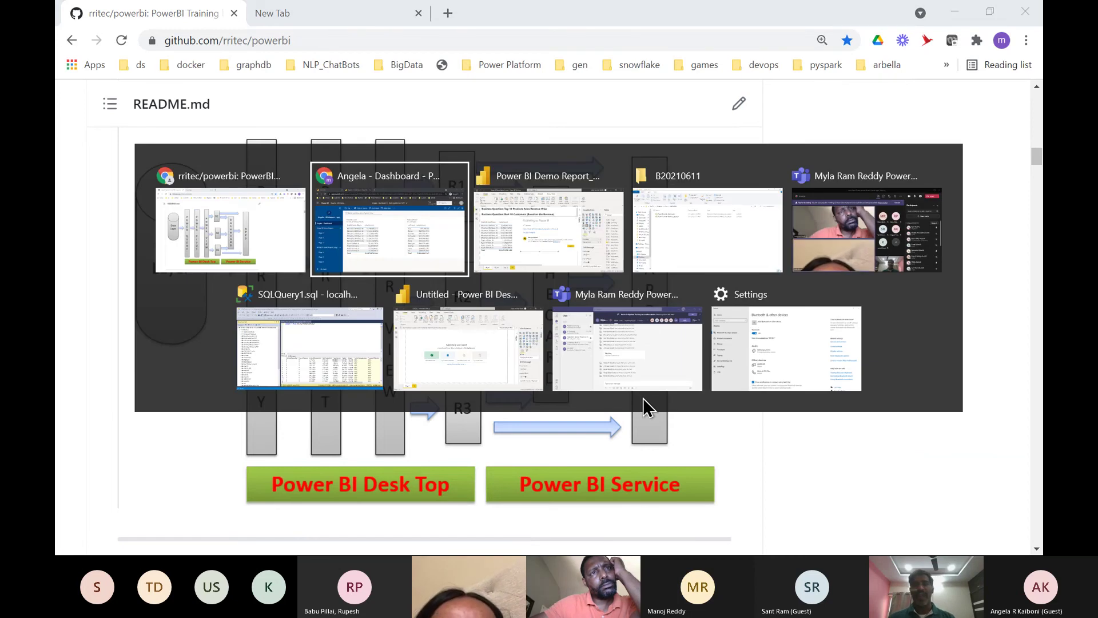
pyautogui.hotkey('alt', 'Tab')
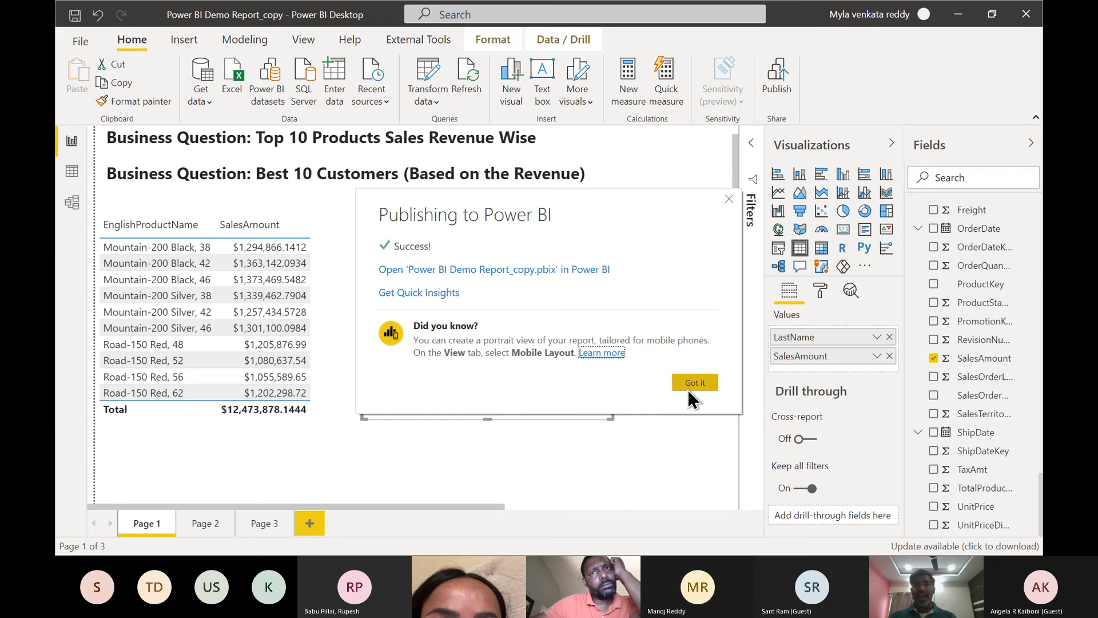
pyautogui.click(688, 389)
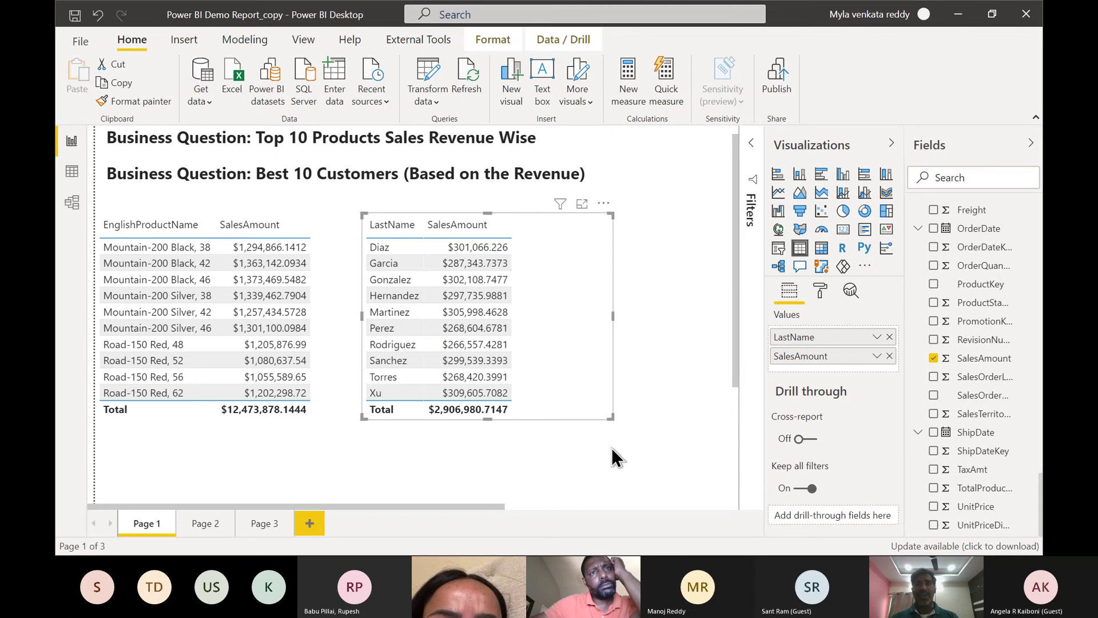
# - Return to the GitHub README and review the On Boarding Questions section above the flow diagram
pyautogui.hotkey('alt', 'Tab')
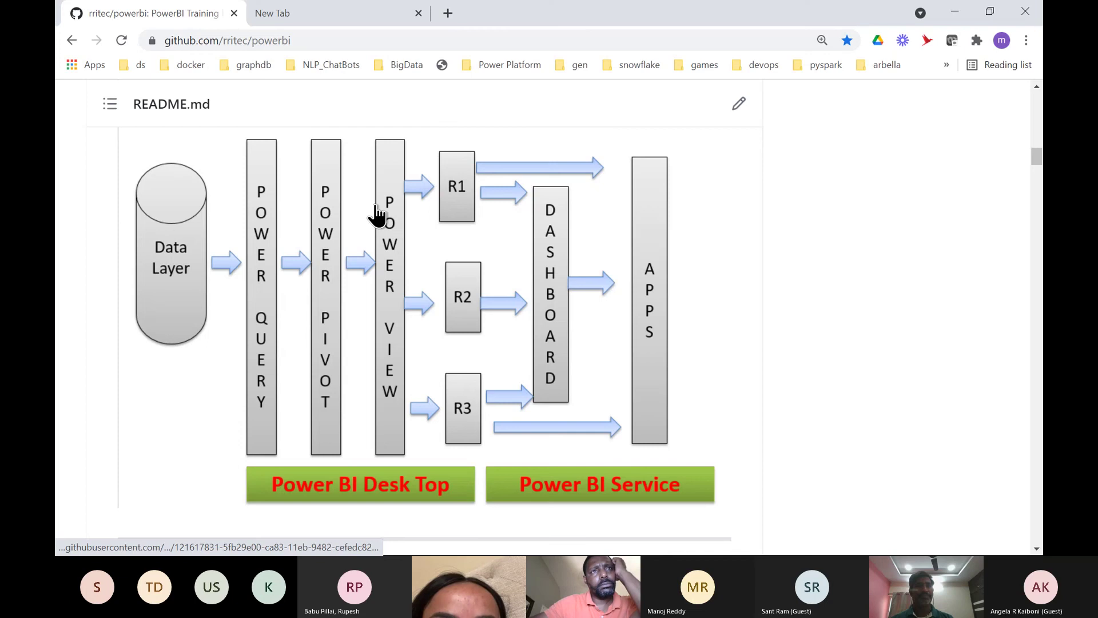
pyautogui.scroll(10, 375, 215)
pyautogui.scroll(1, 376, 214)
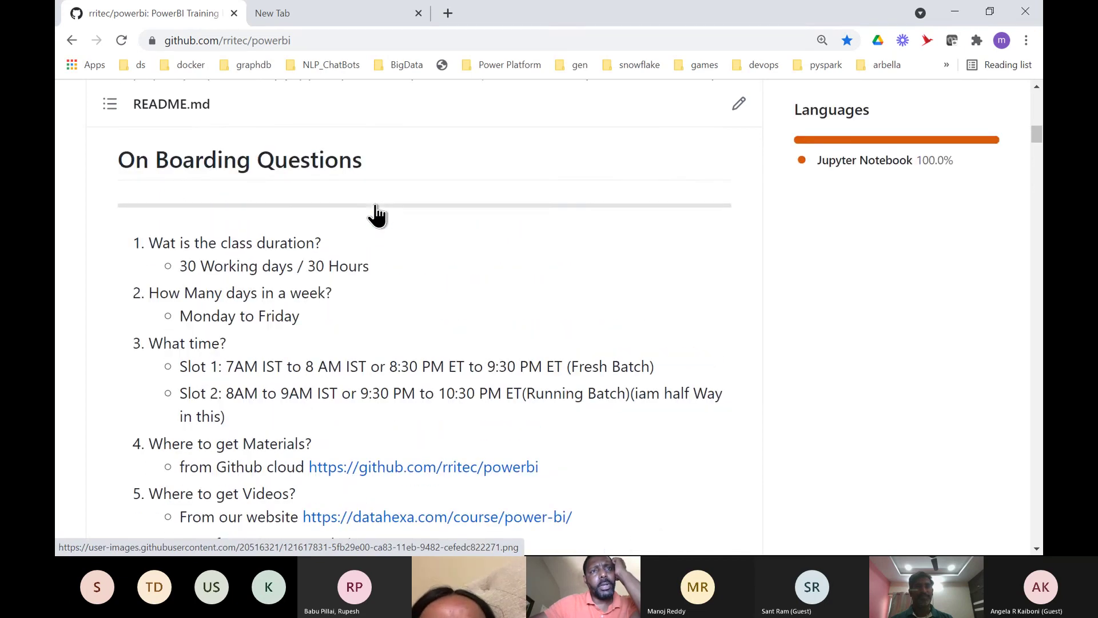
pyautogui.scroll(-2, 376, 214)
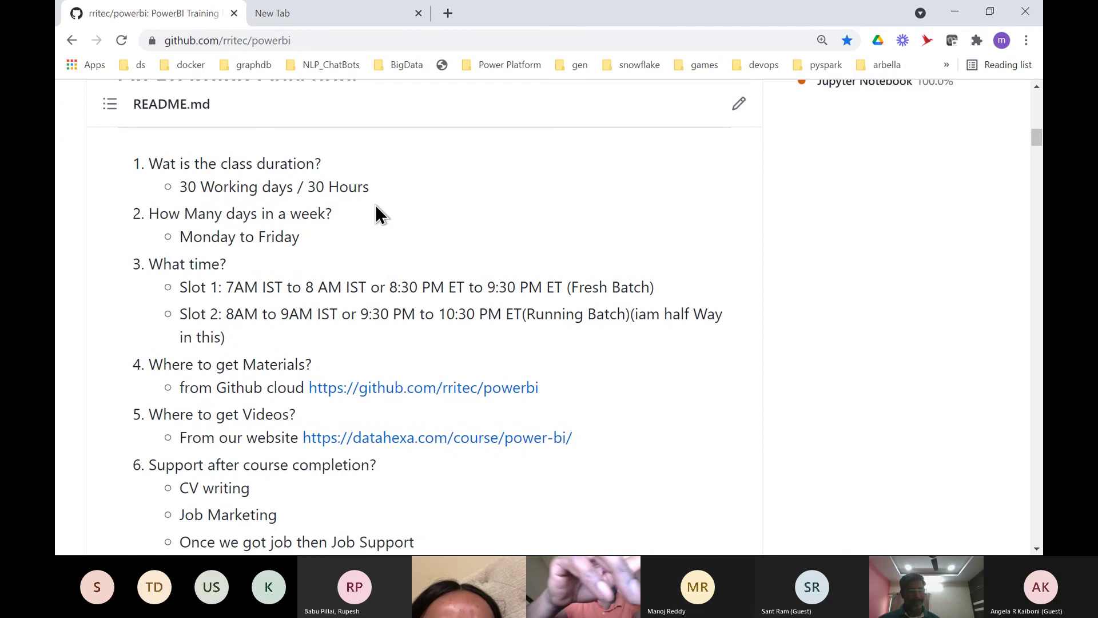
# - Switch to the published app in the browser, reopen its landing dashboard, and view Power BI Demo Report and Power BI Demo Report_copy
pyautogui.hotkey('alt', 'Tab')
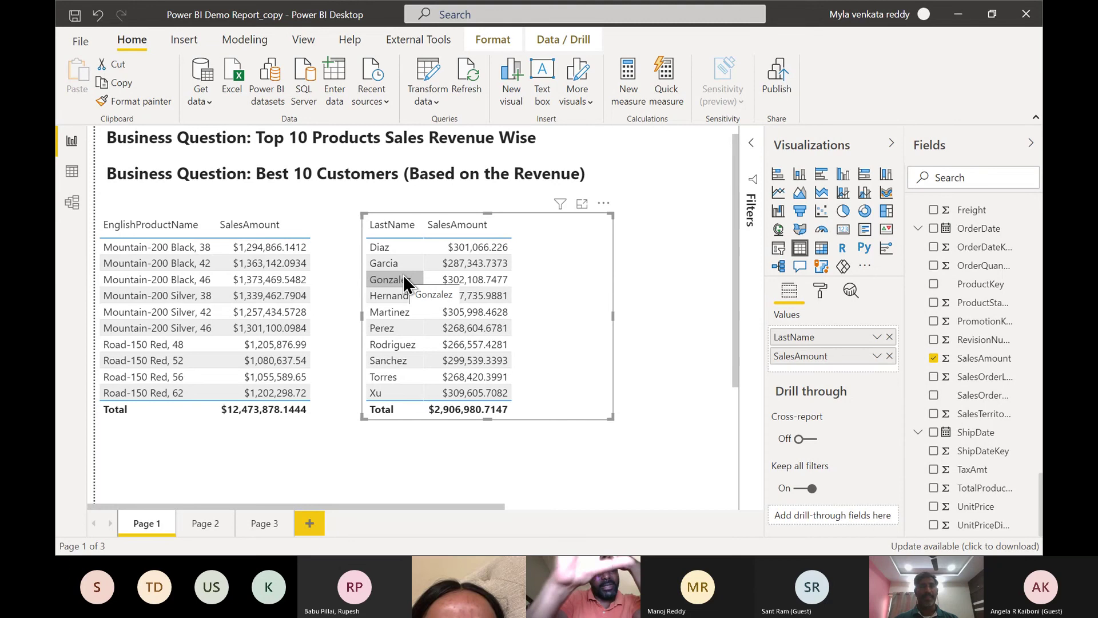
pyautogui.hotkey('alt', 'Tab')
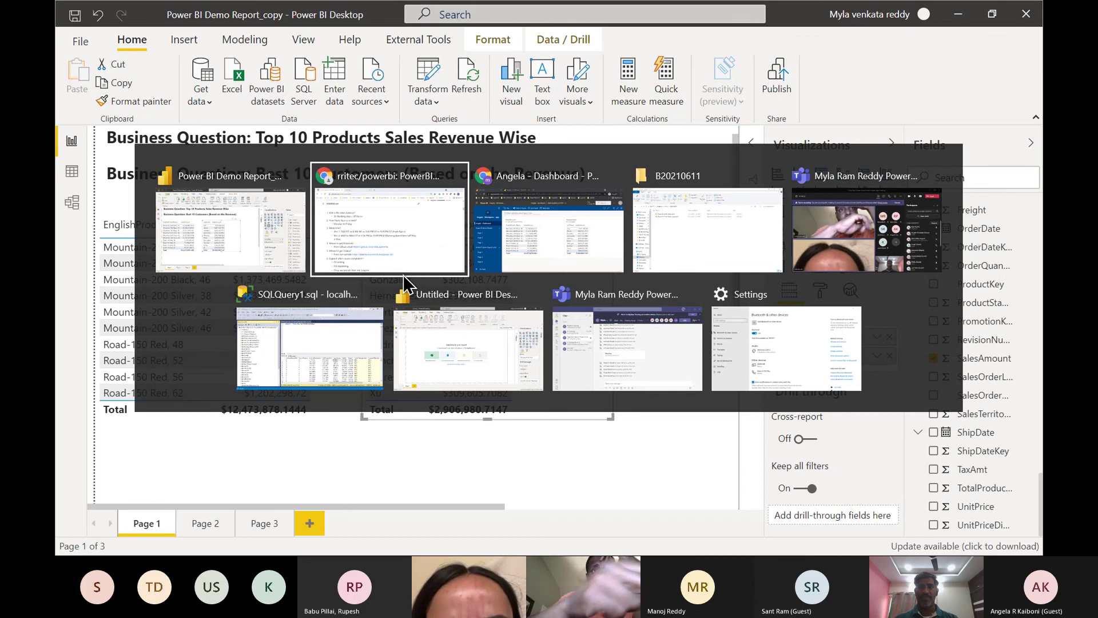
pyautogui.hotkey('alt', 'Tab')
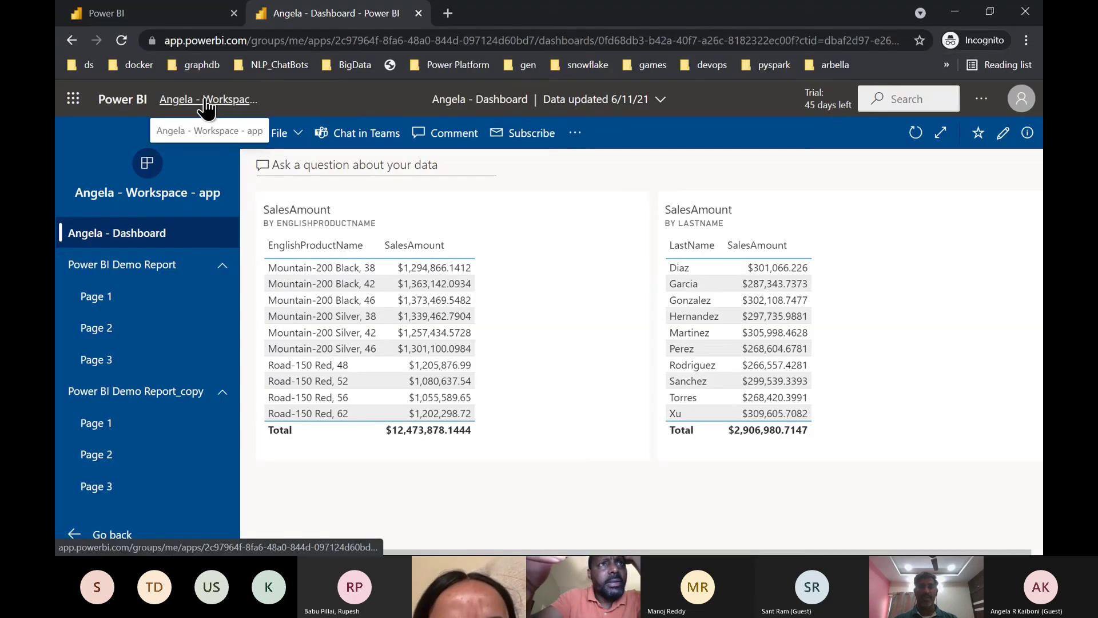
pyautogui.click(205, 102)
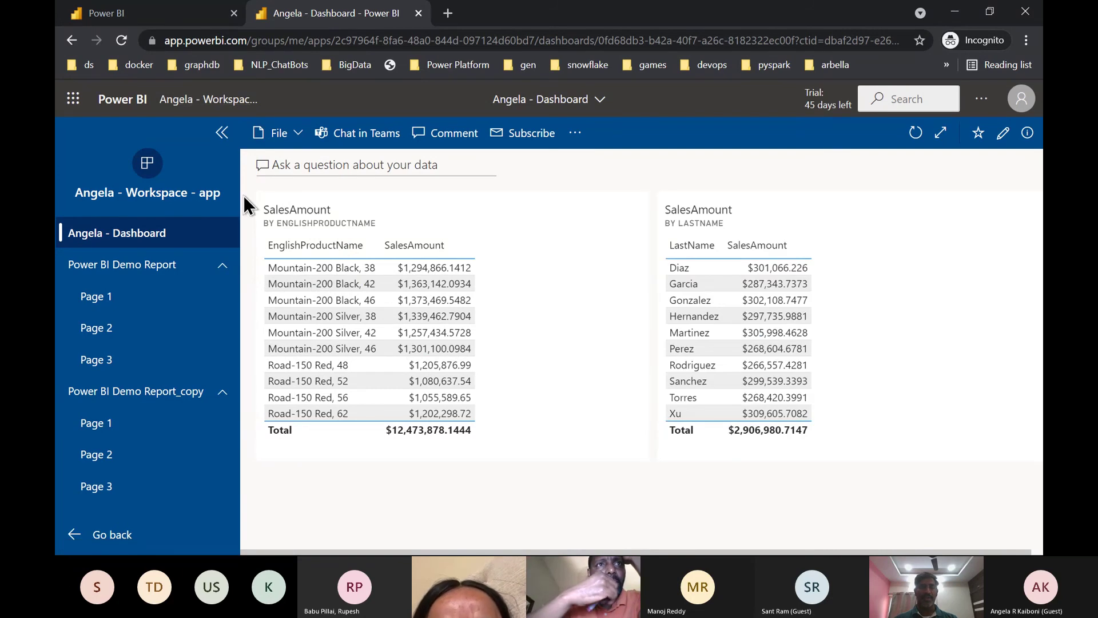
pyautogui.click(130, 268)
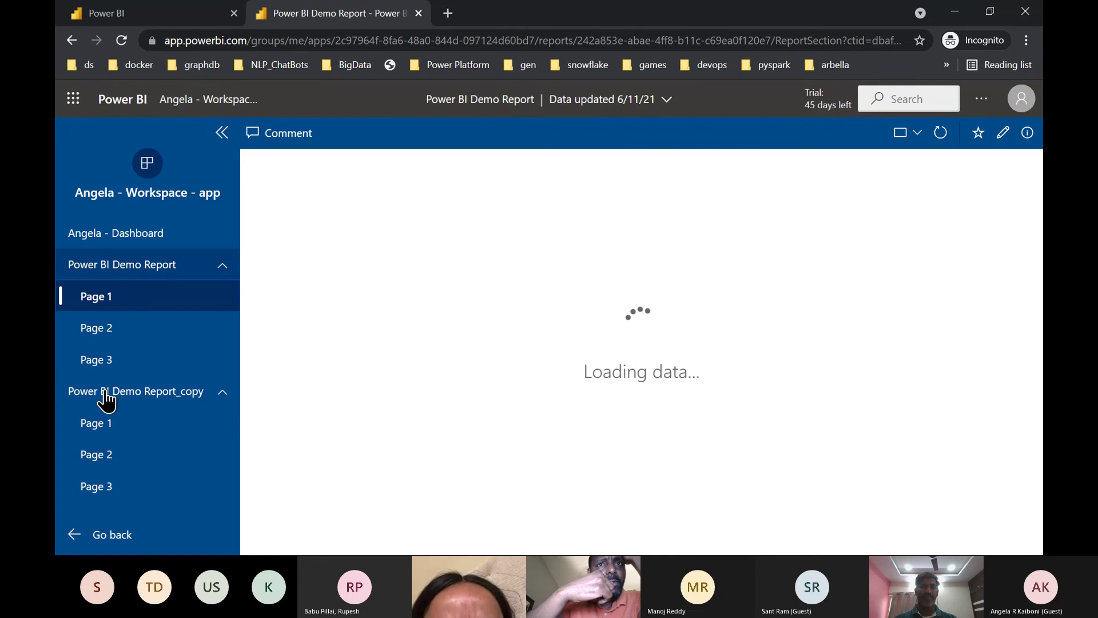
pyautogui.click(104, 393)
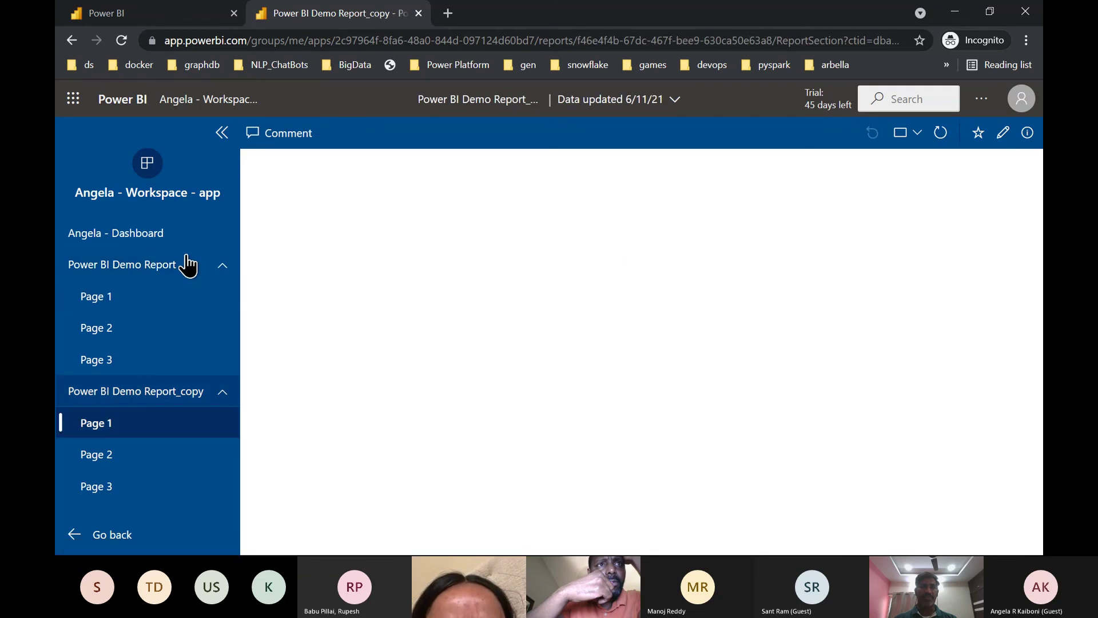
# - Collapse and re-expand the page lists of both demo reports in the app's navigation
pyautogui.click(221, 267)
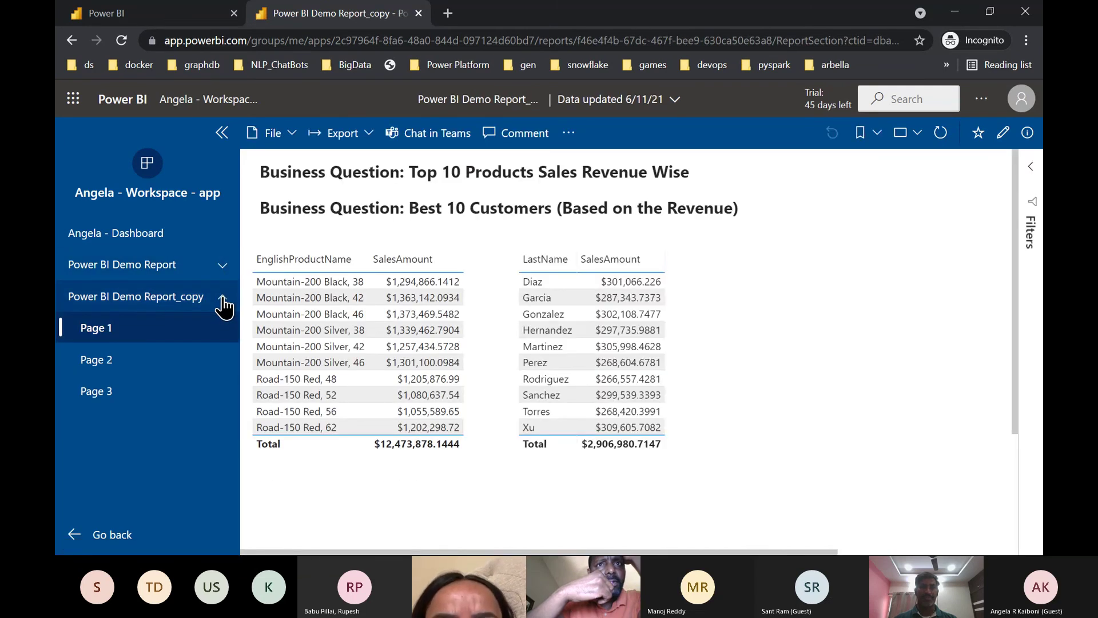
pyautogui.click(222, 296)
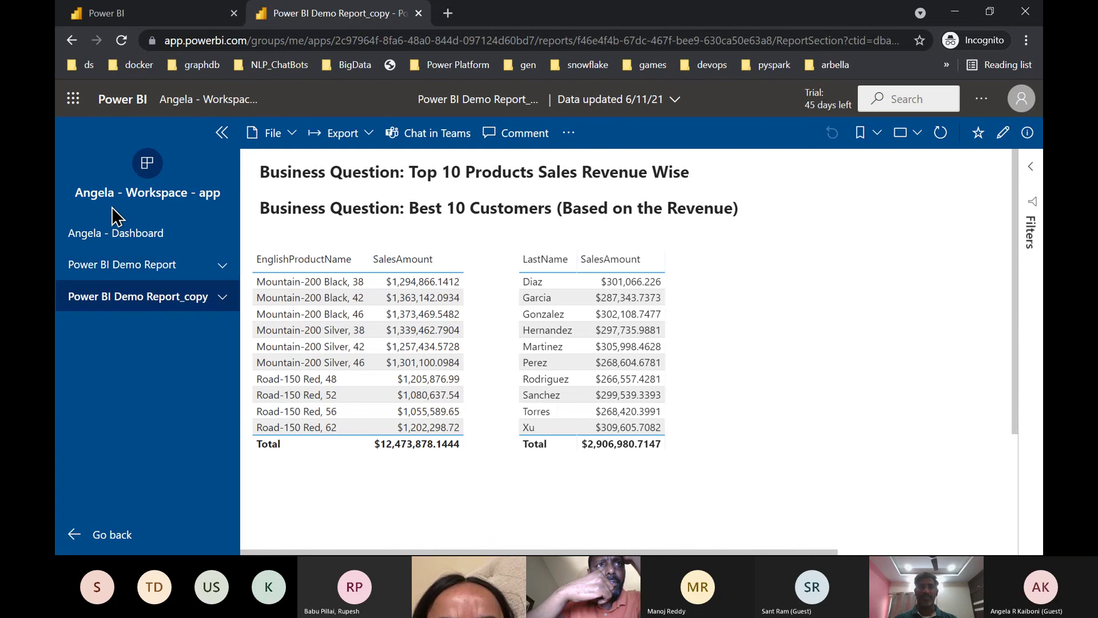
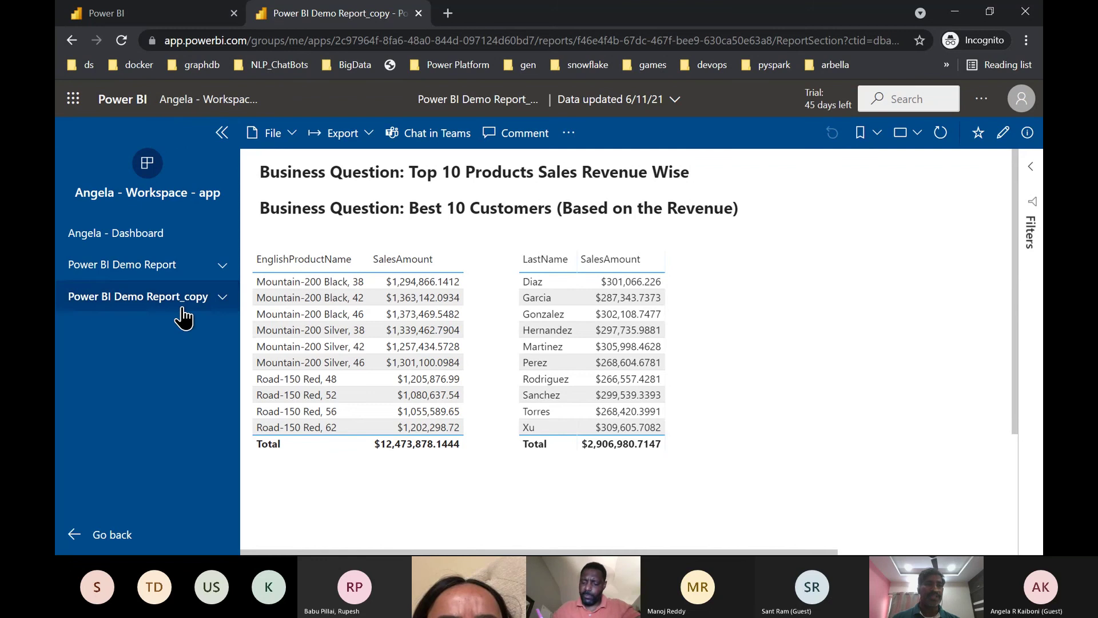
pyautogui.click(223, 266)
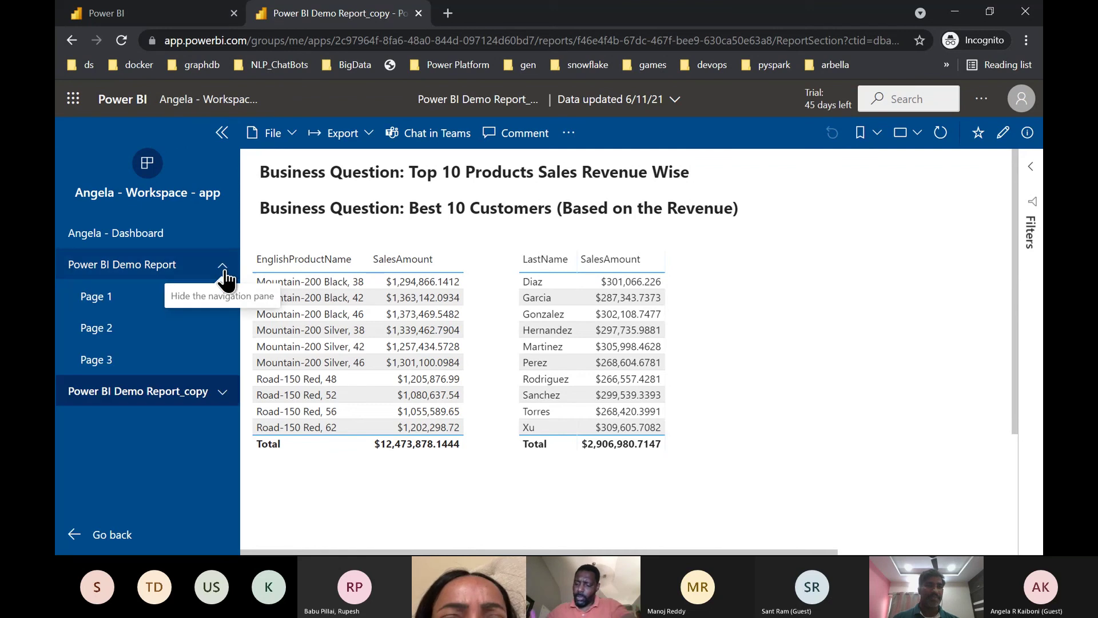
pyautogui.click(222, 392)
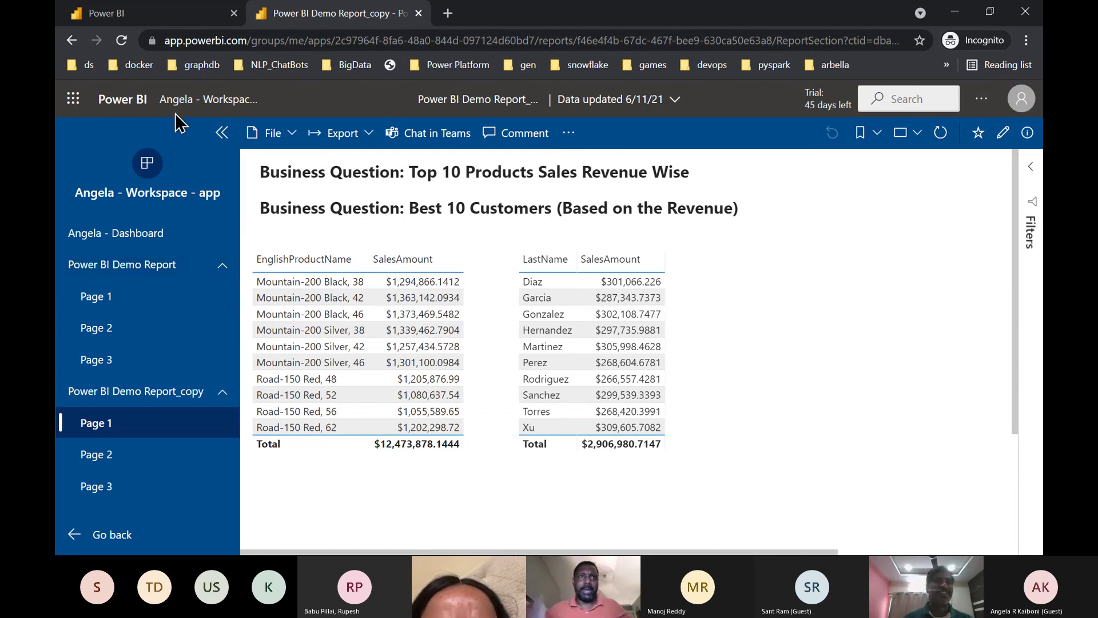
# - Dismiss the app publishing confirmation on the app setup page and open the published workspace's lineage with Power BI Demo Report and its copy
pyautogui.click(191, 15)
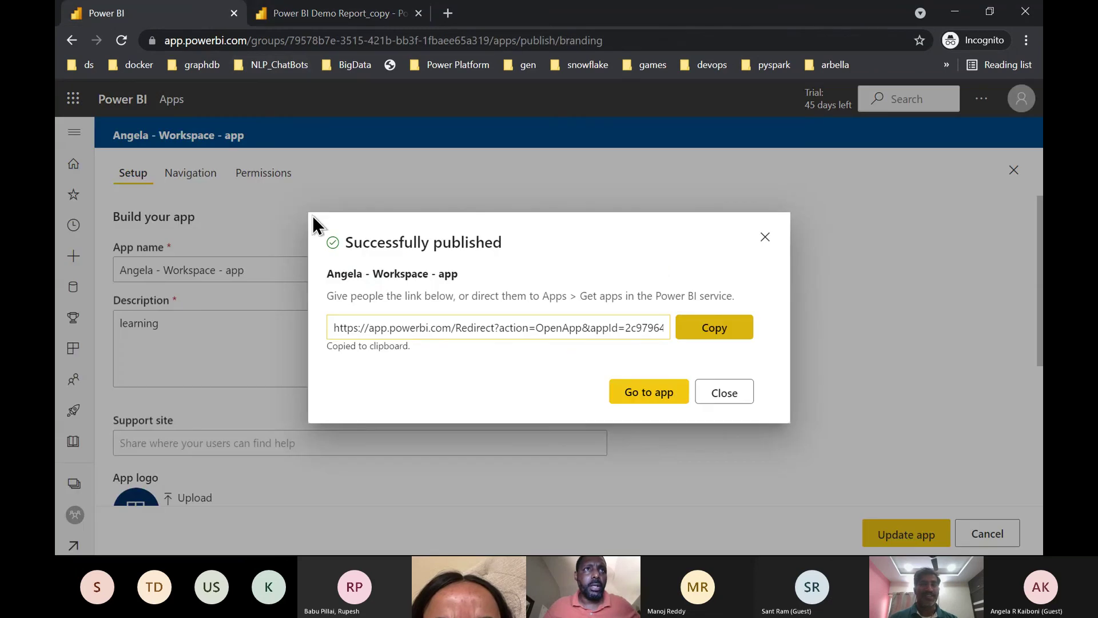
pyautogui.click(765, 238)
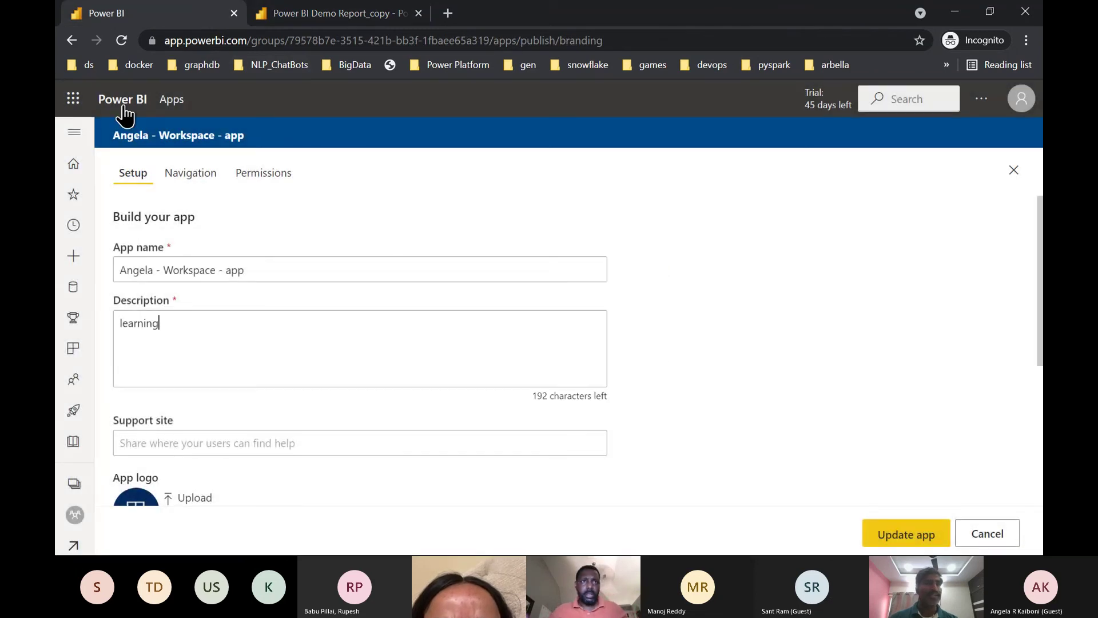
pyautogui.click(123, 99)
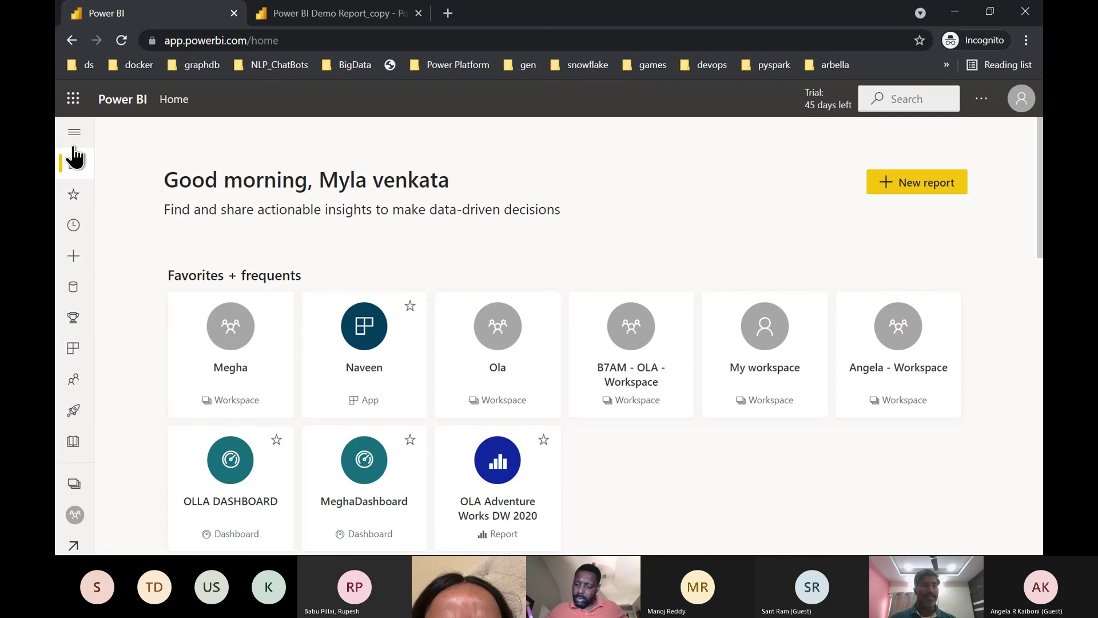
pyautogui.click(76, 484)
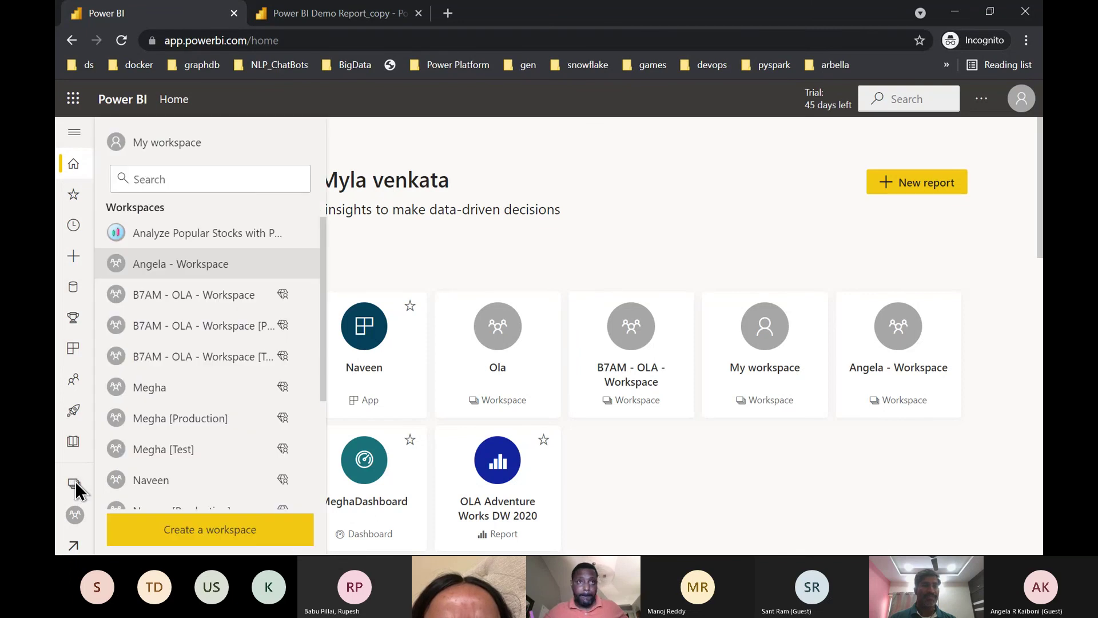
pyautogui.click(191, 264)
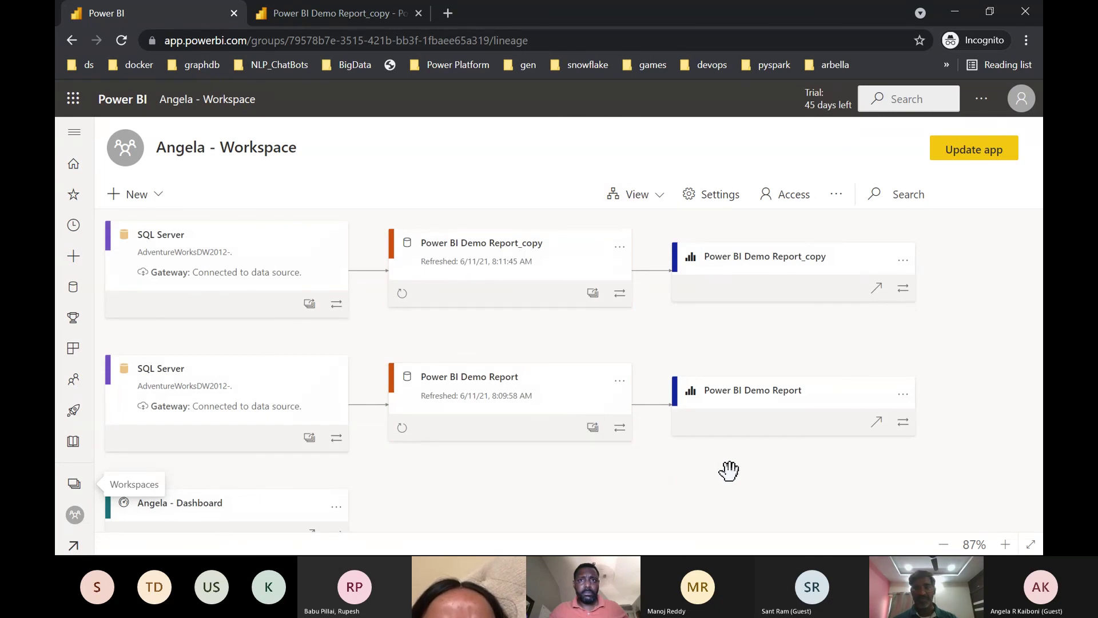
pyautogui.click(1005, 544)
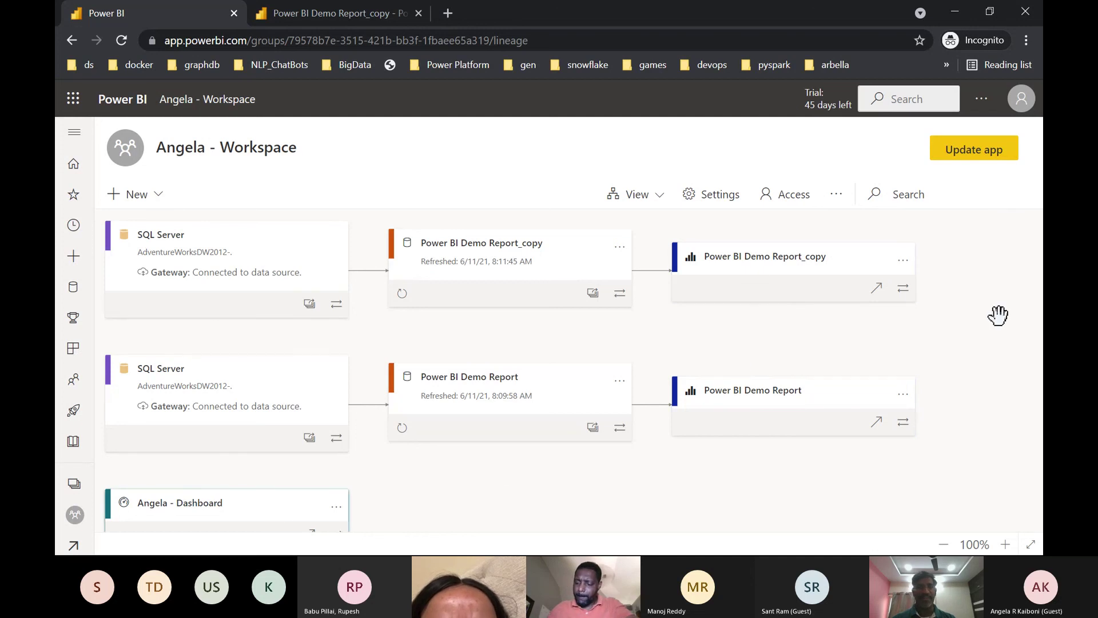
# - Open the B7AM - OLA - Workspace development workspace and change its view to Lineage
pyautogui.click(74, 485)
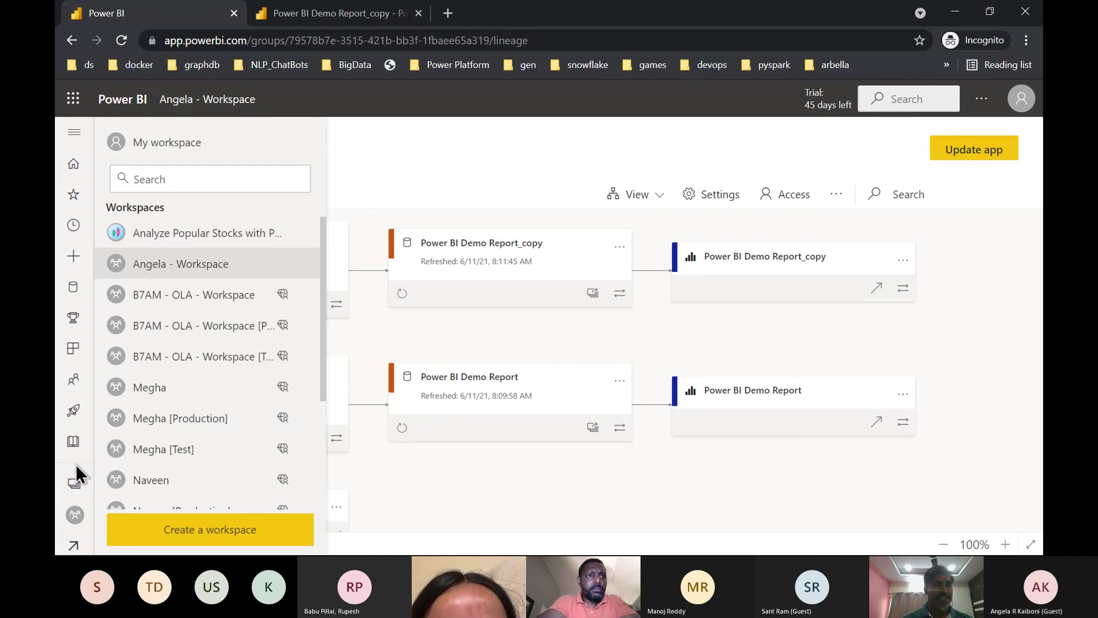
pyautogui.click(224, 296)
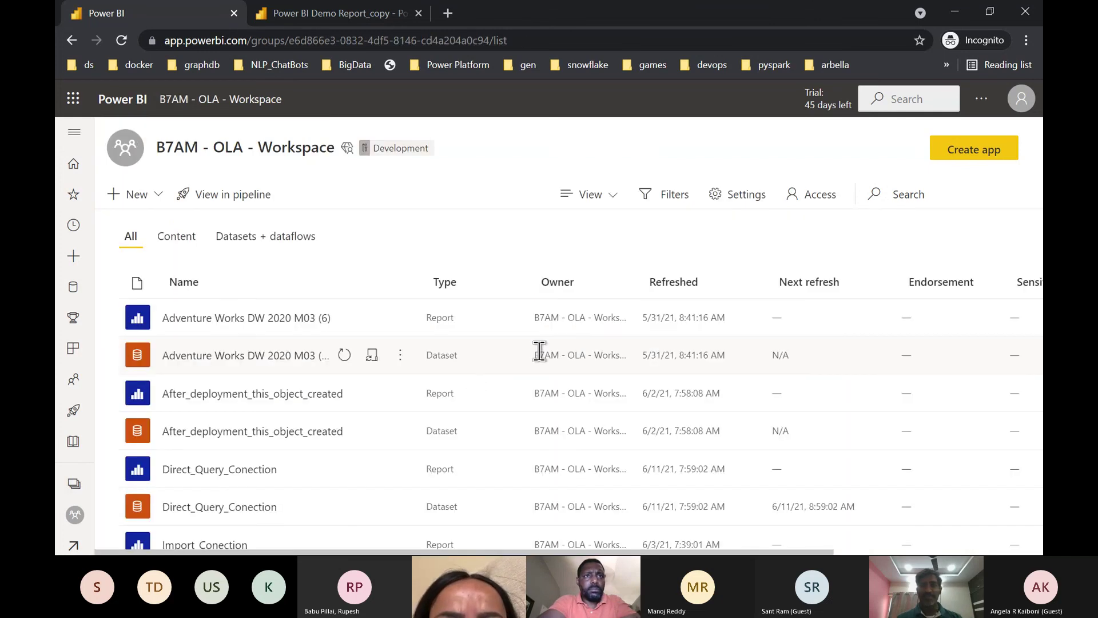
pyautogui.click(612, 196)
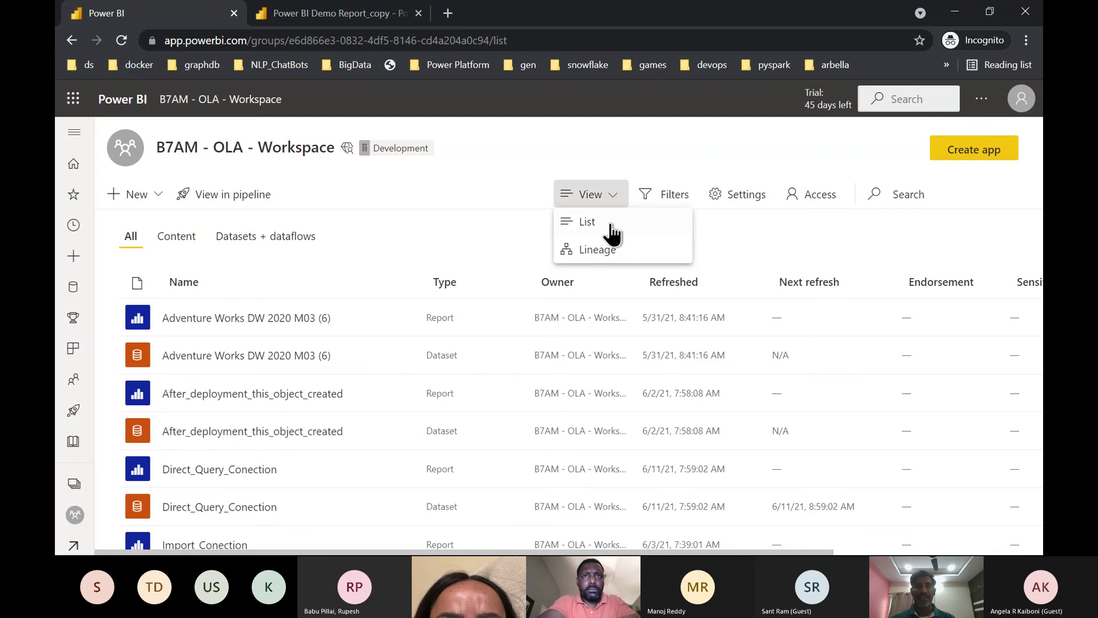
pyautogui.click(604, 247)
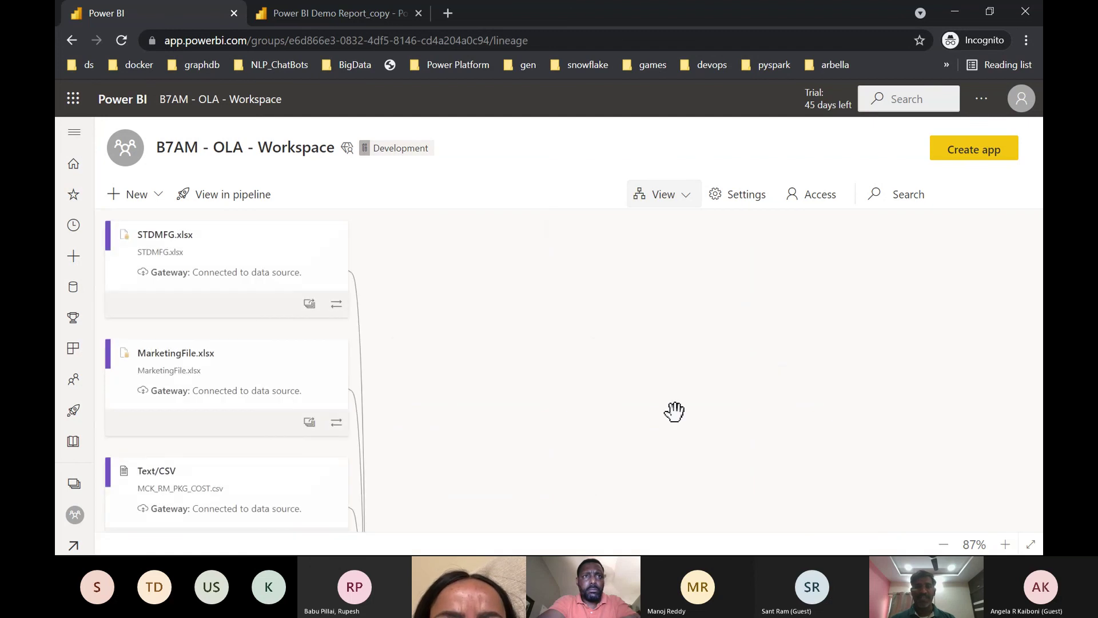
# - Examine the lineage of B7AM - OLA - Workspace, tracing data sources through datasets to reports such as SBI-Redesign, incr_scheduling and Direct_Query_Conection
pyautogui.scroll(-15, 675, 412)
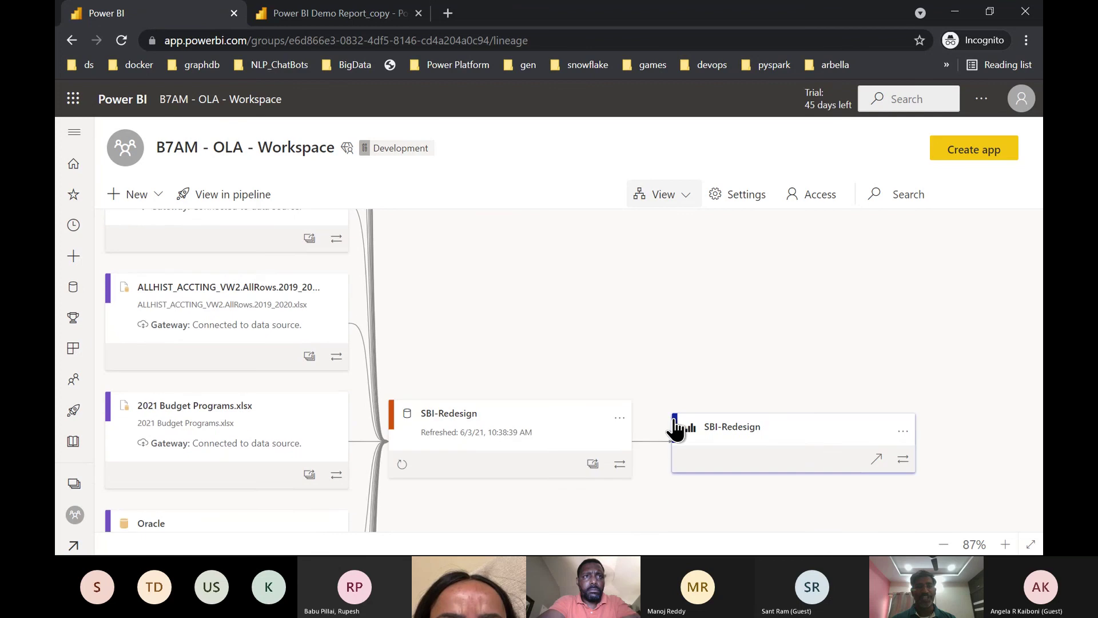
pyautogui.scroll(-3, 674, 420)
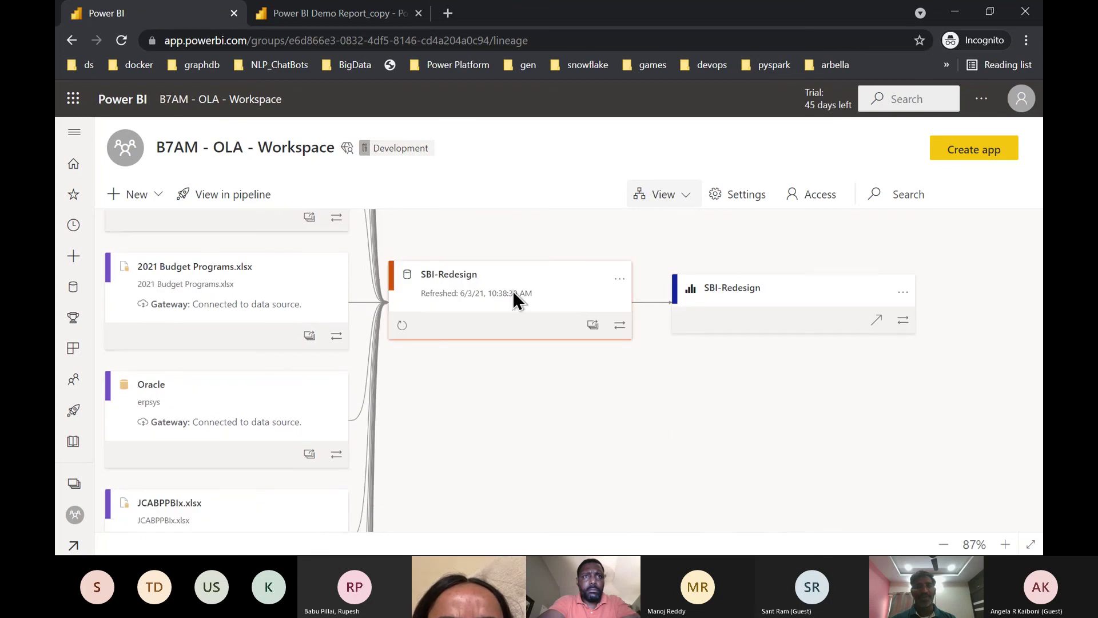
pyautogui.scroll(-6, 511, 289)
pyautogui.scroll(-10, 512, 289)
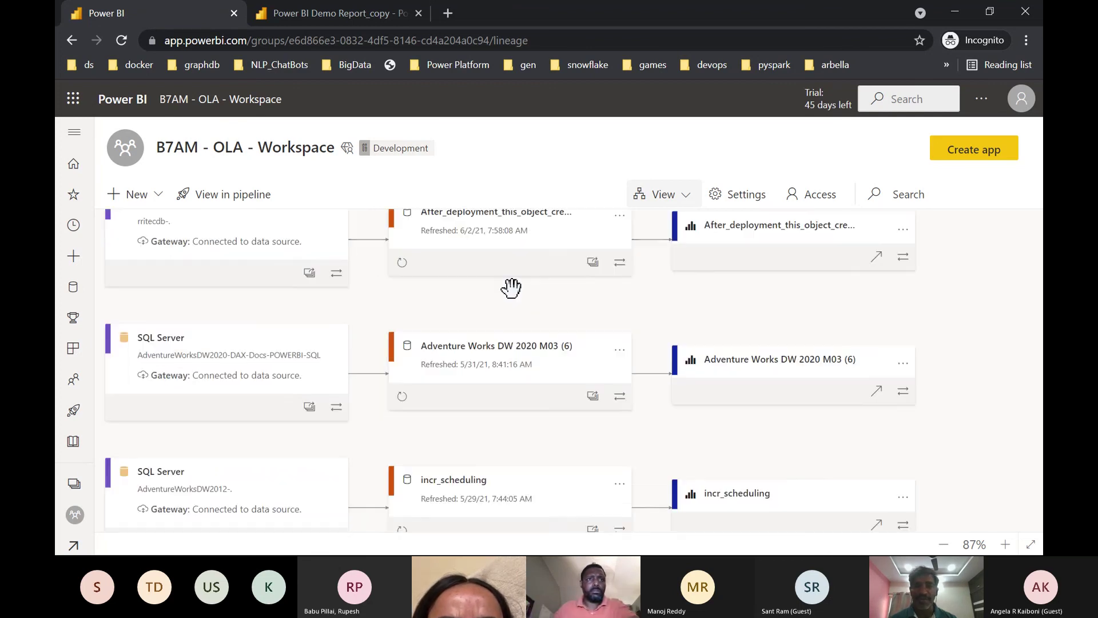
pyautogui.scroll(-1, 514, 298)
pyautogui.scroll(2, 514, 298)
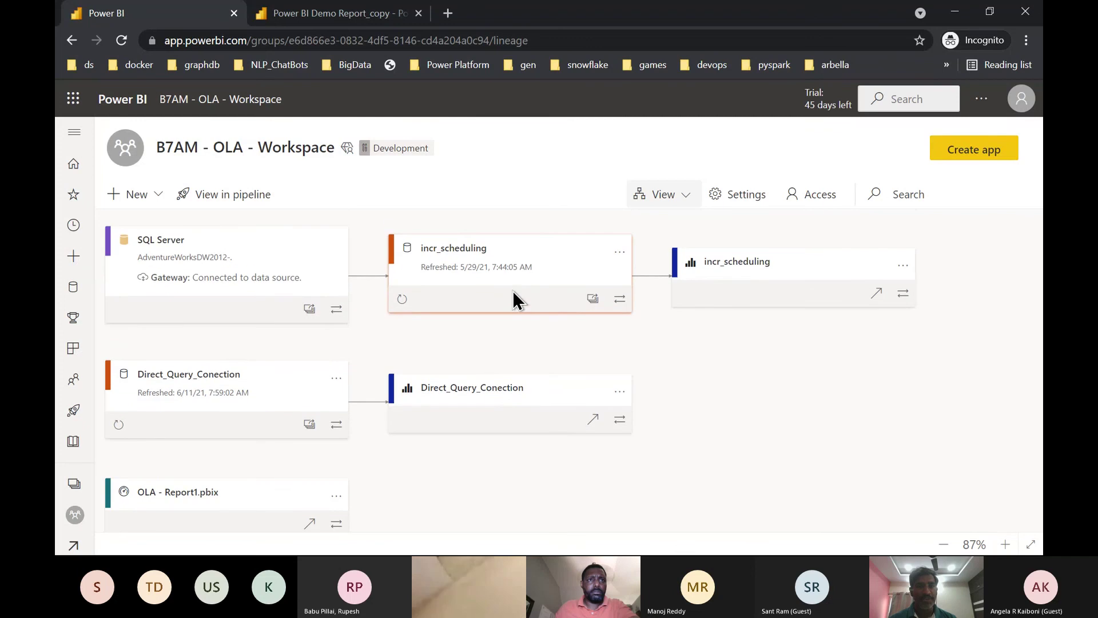
pyautogui.scroll(-2, 515, 299)
pyautogui.scroll(12, 515, 298)
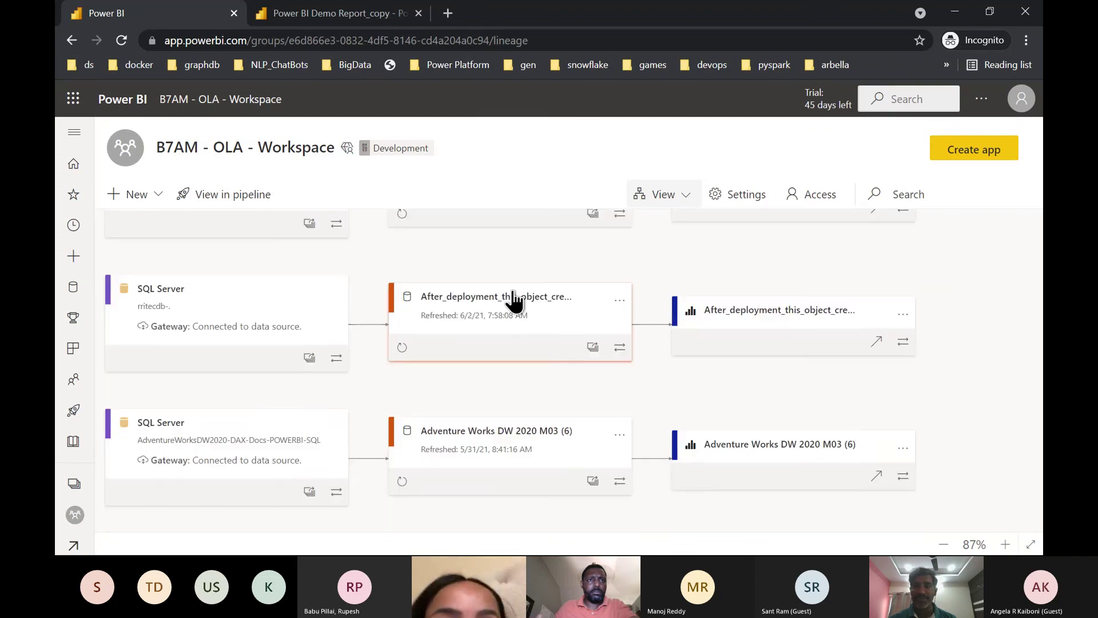
pyautogui.scroll(10, 511, 288)
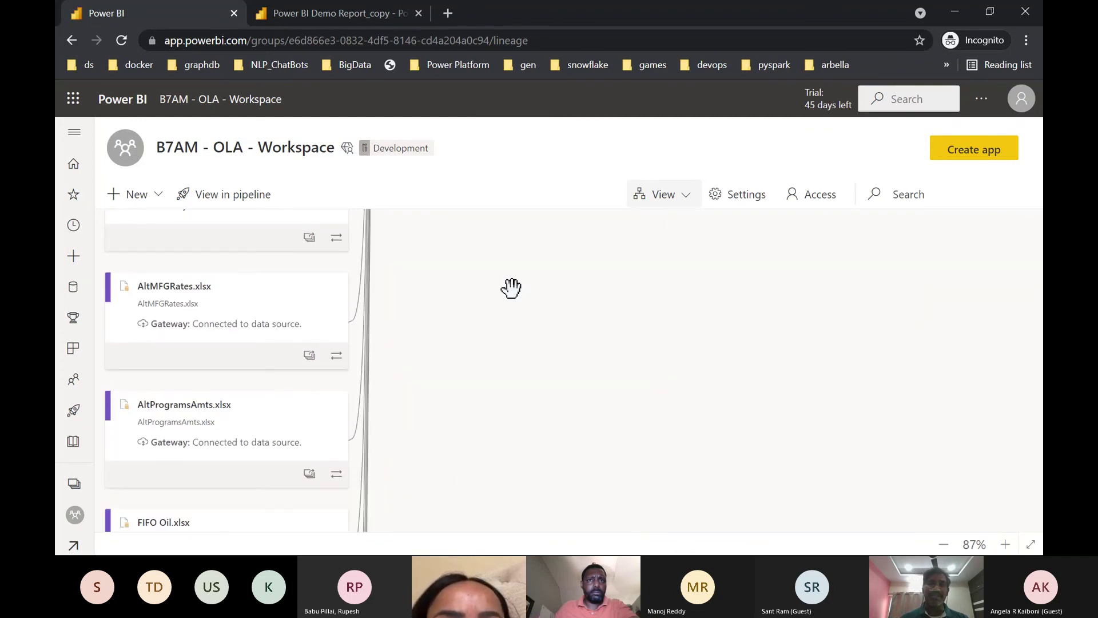
pyautogui.scroll(-4, 511, 288)
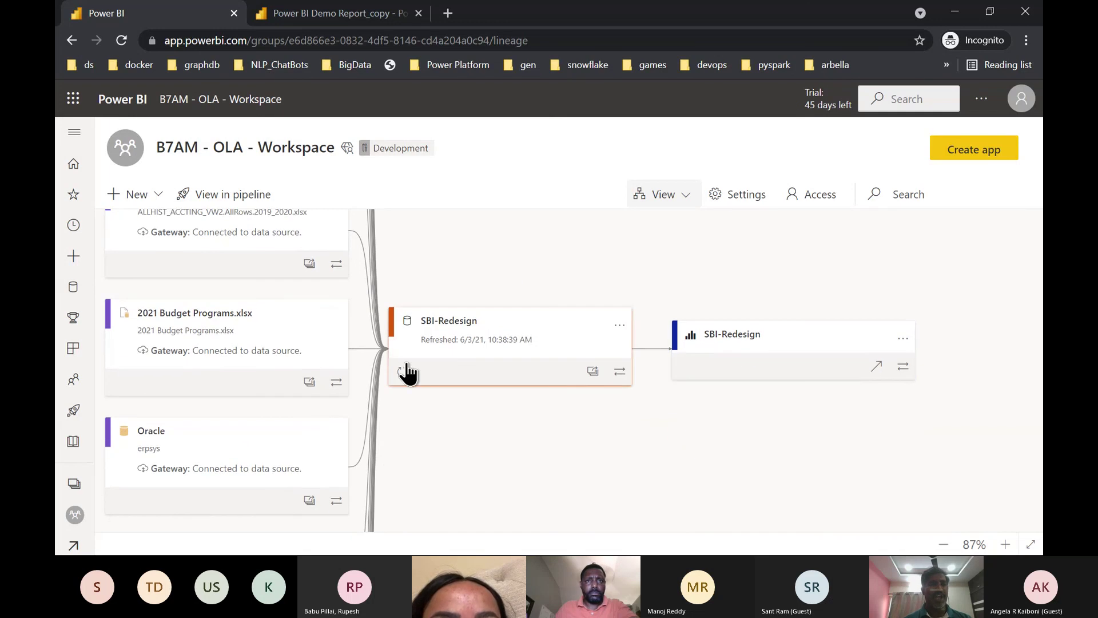
pyautogui.scroll(-5, 299, 389)
pyautogui.scroll(-10, 299, 389)
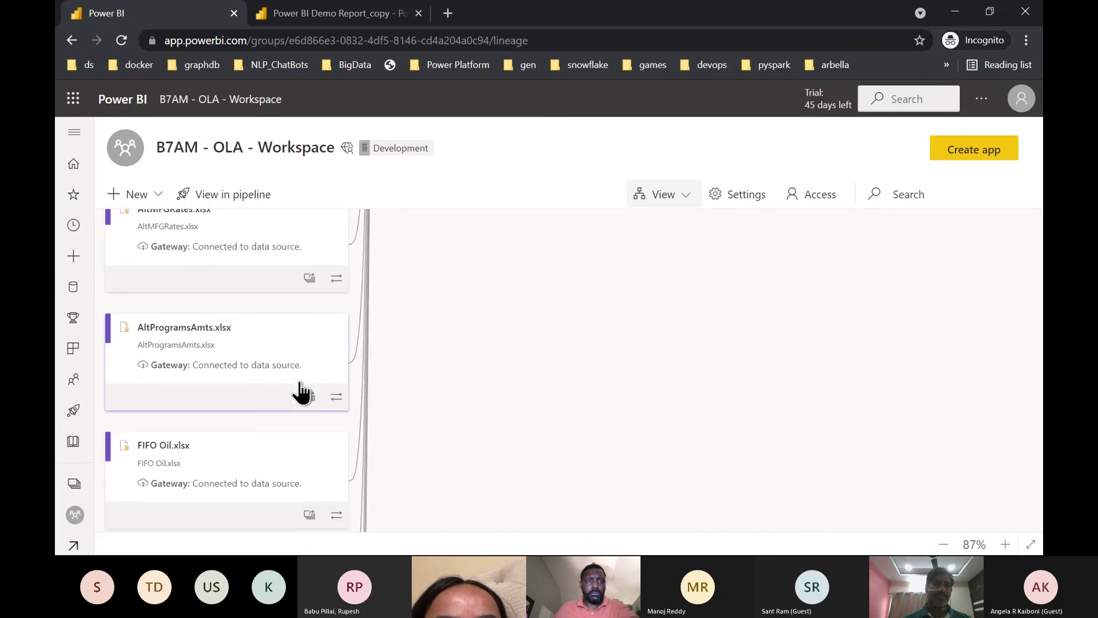
pyautogui.scroll(-1, 298, 379)
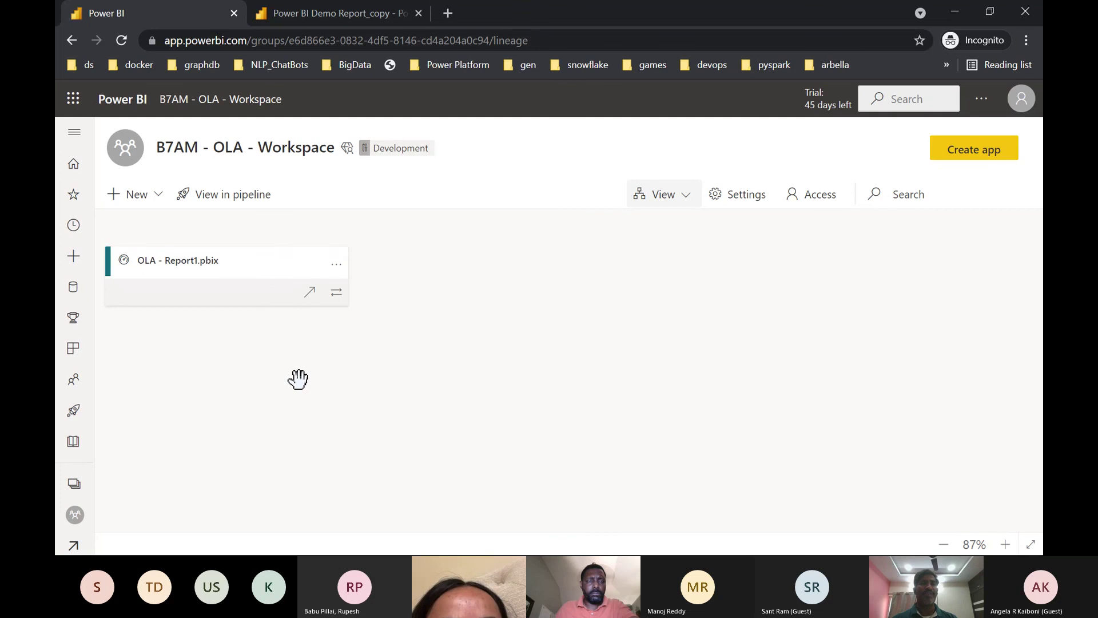
# - Open the development workspace containing Linecolumnchart and Sales Analysis in Lineage view and examine how its sources feed datasets, reports and dashboards
pyautogui.click(81, 503)
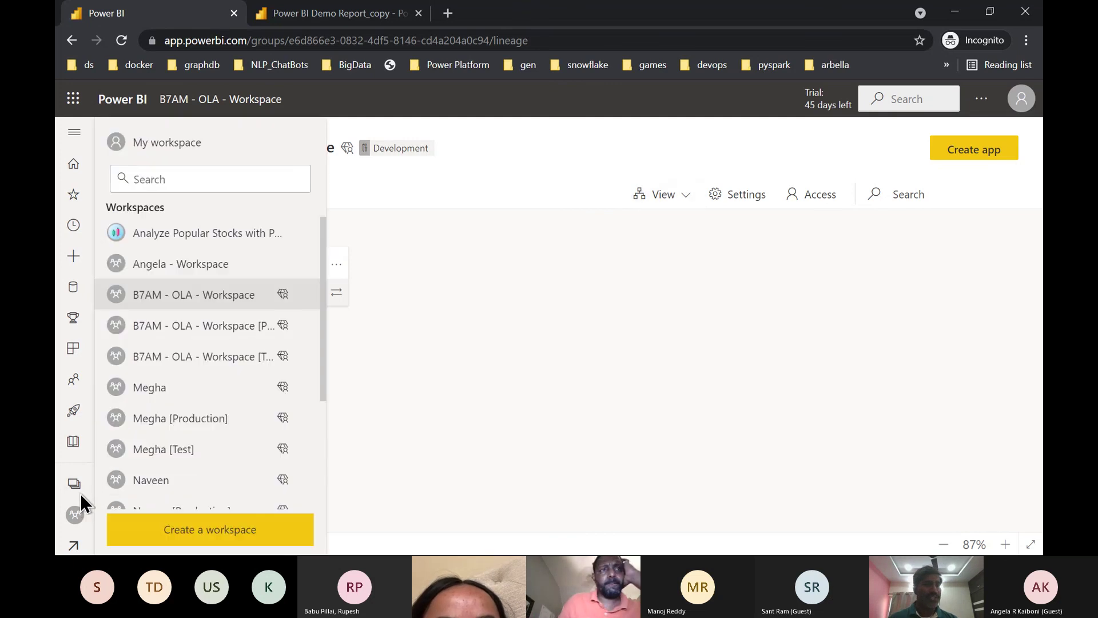
pyautogui.click(185, 394)
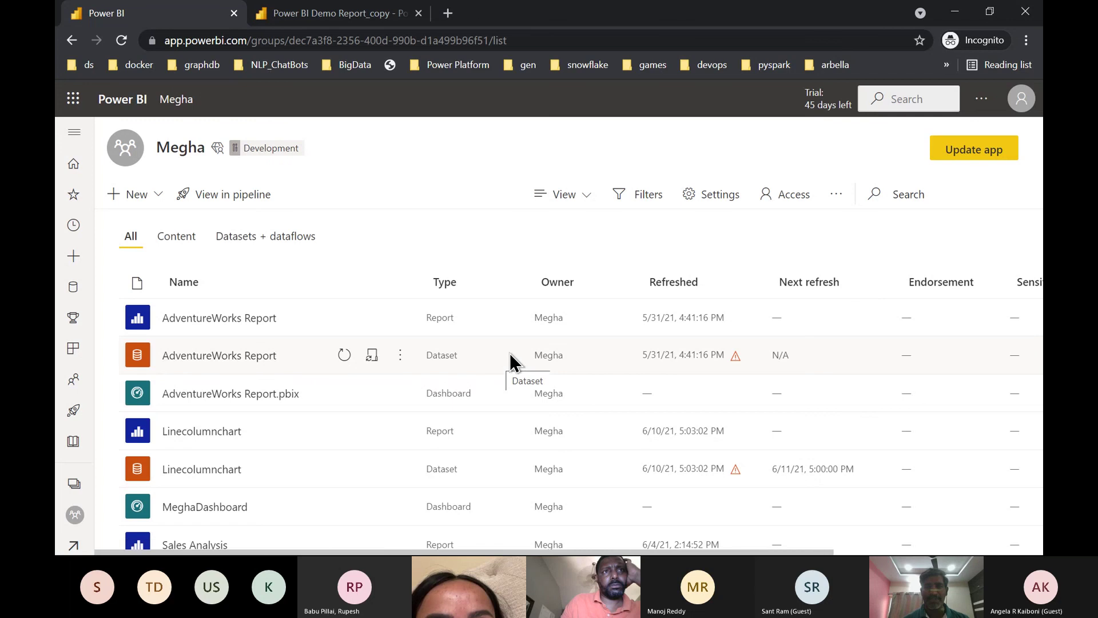
pyautogui.click(592, 200)
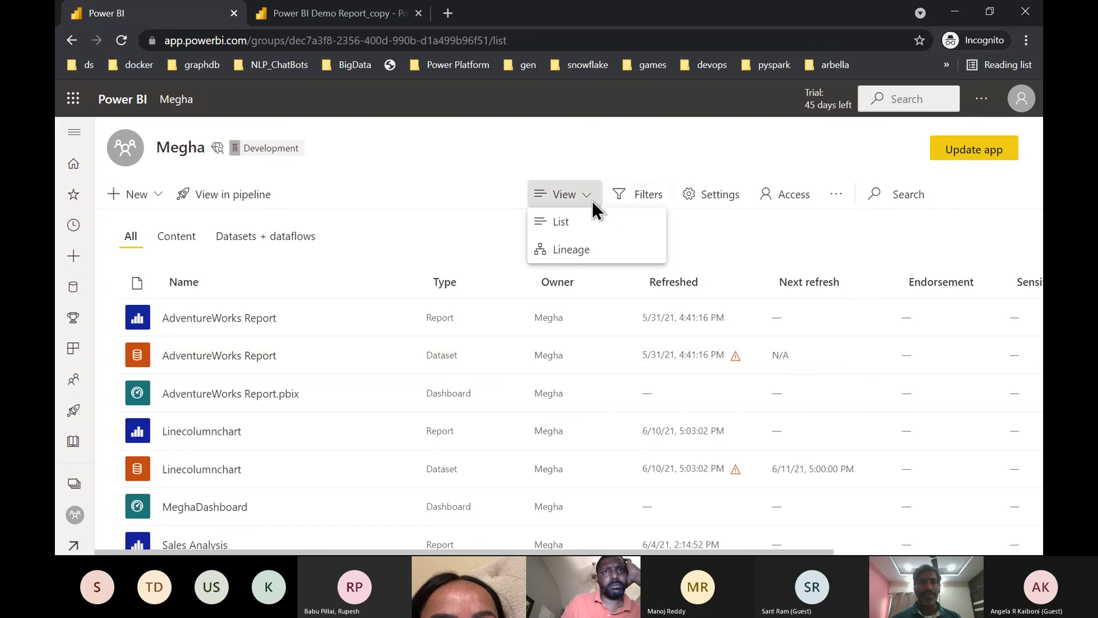
pyautogui.click(574, 252)
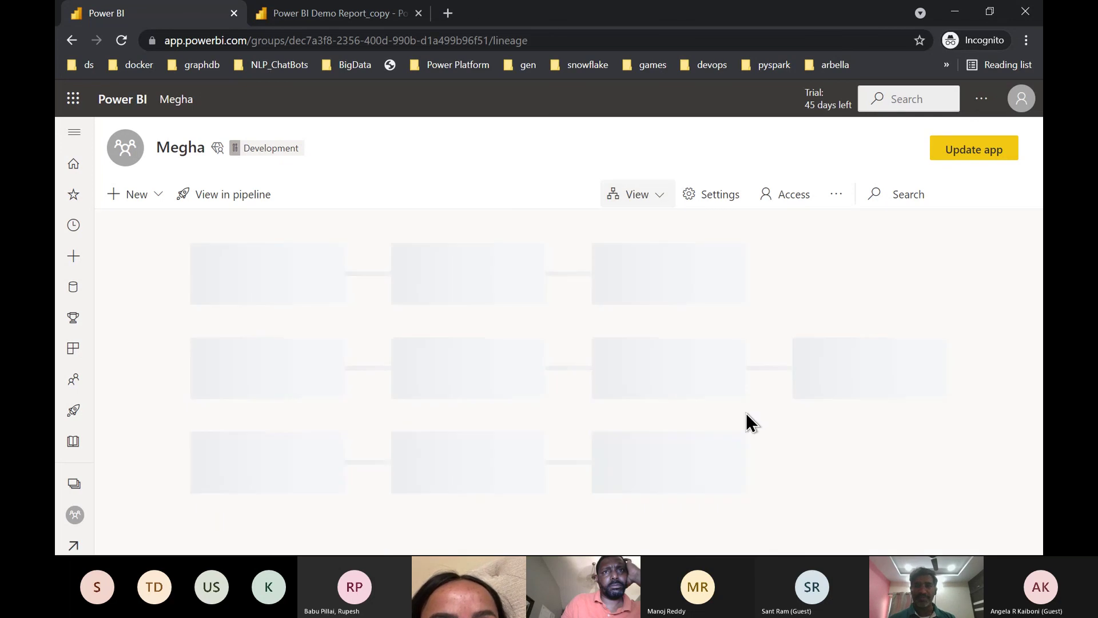
pyautogui.scroll(-5, 805, 446)
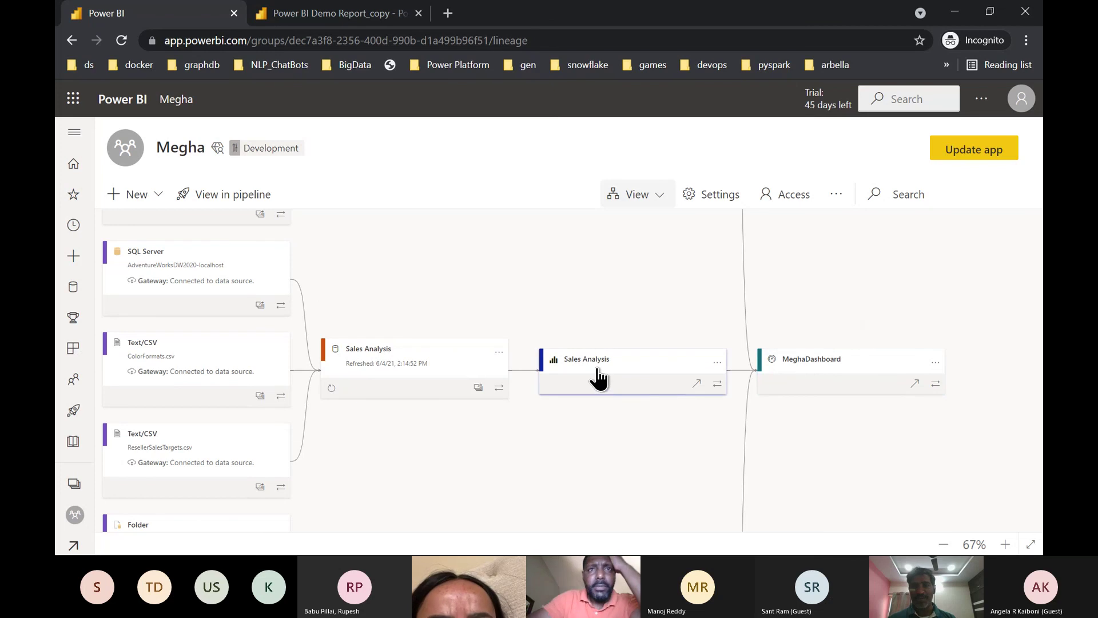
pyautogui.scroll(5, 595, 365)
pyautogui.scroll(2, 595, 364)
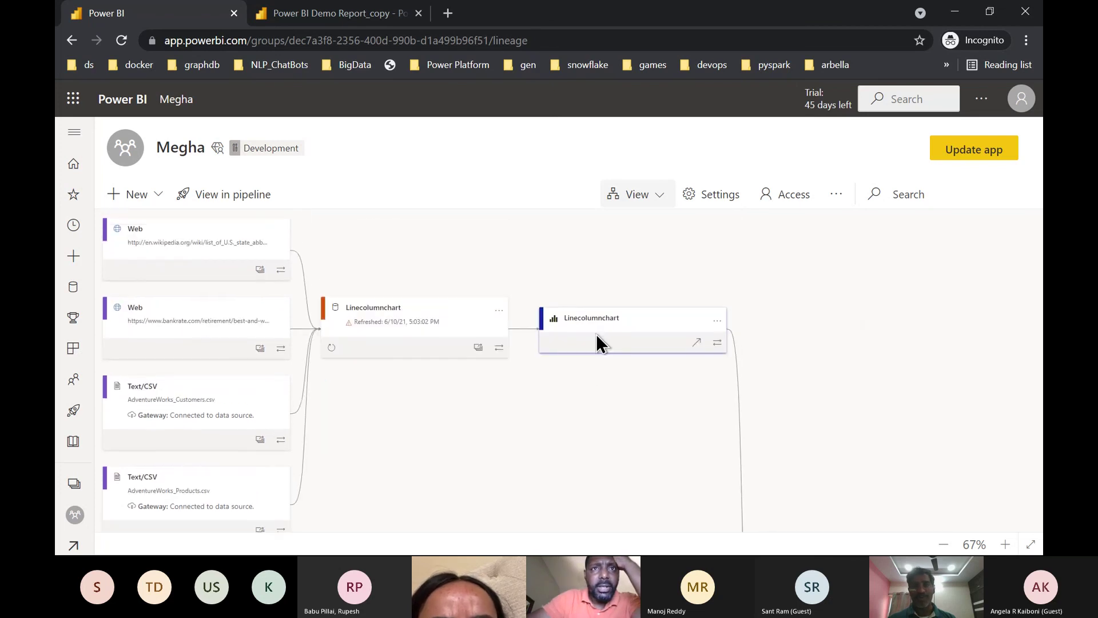
pyautogui.scroll(-8, 596, 334)
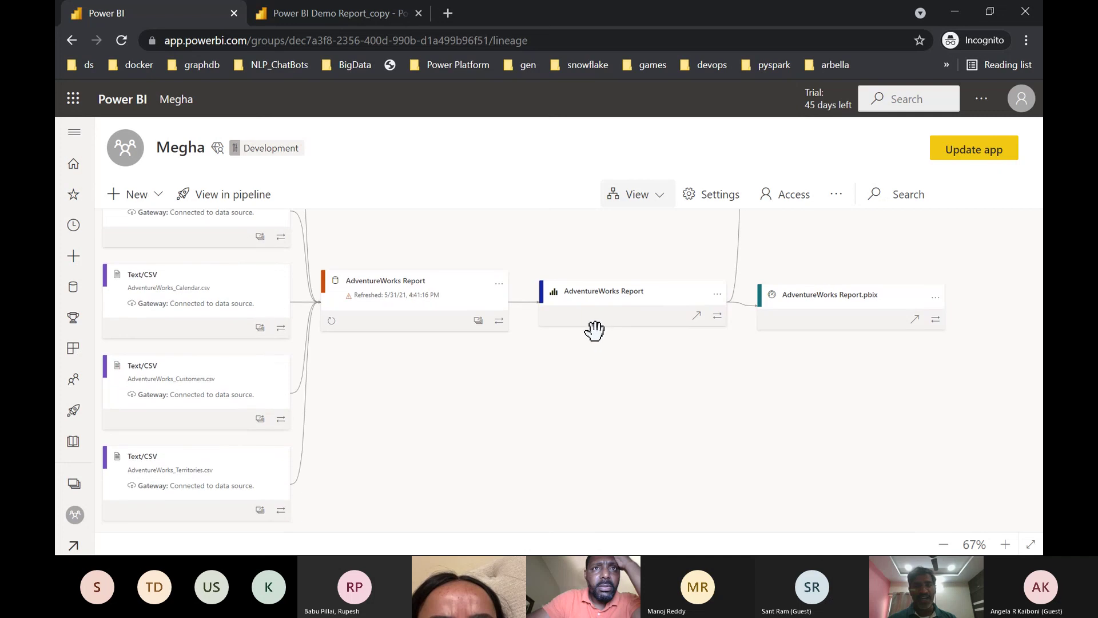
pyautogui.scroll(-10, 604, 297)
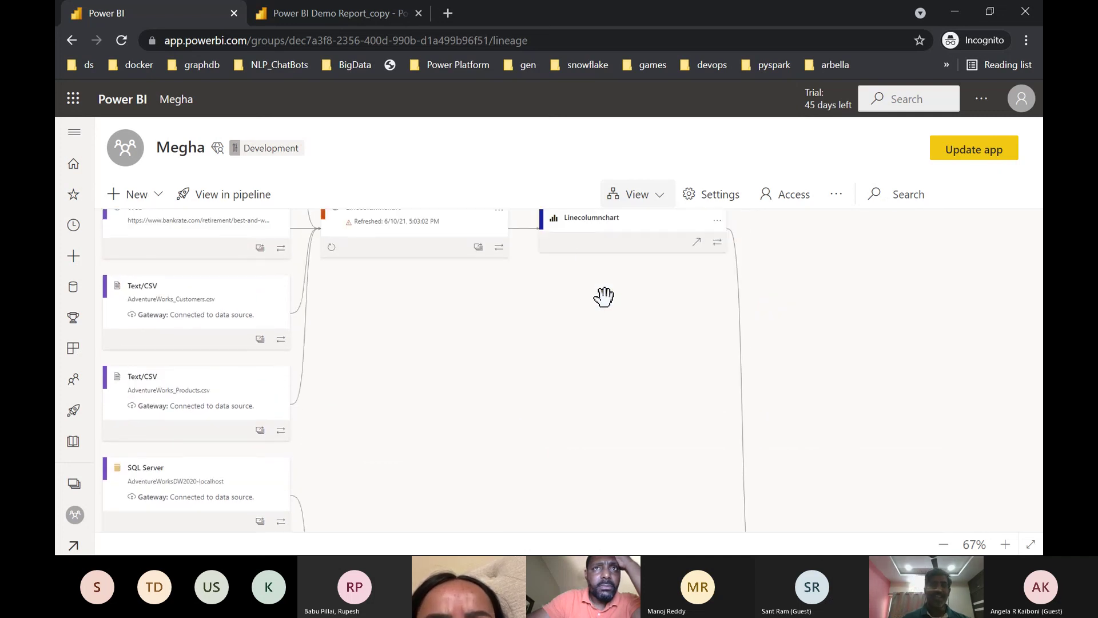
pyautogui.scroll(2, 421, 250)
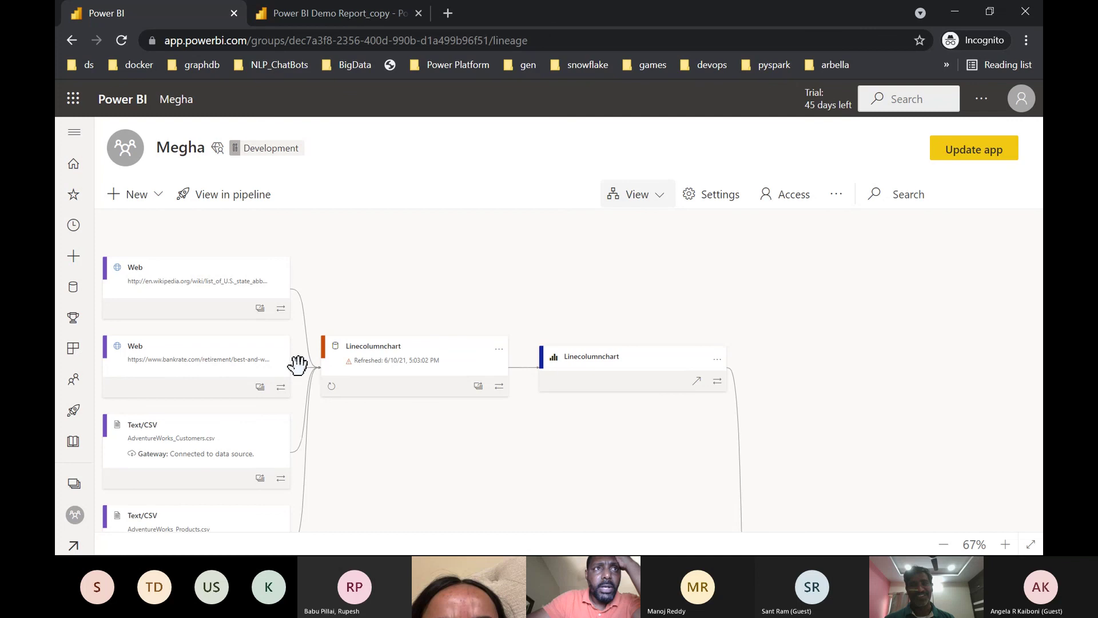
# - Switch to the GitHub README, highlight the Slot 1 IST class time, and review the materials, videos and support answers
pyautogui.hotkey('alt', 'Tab')
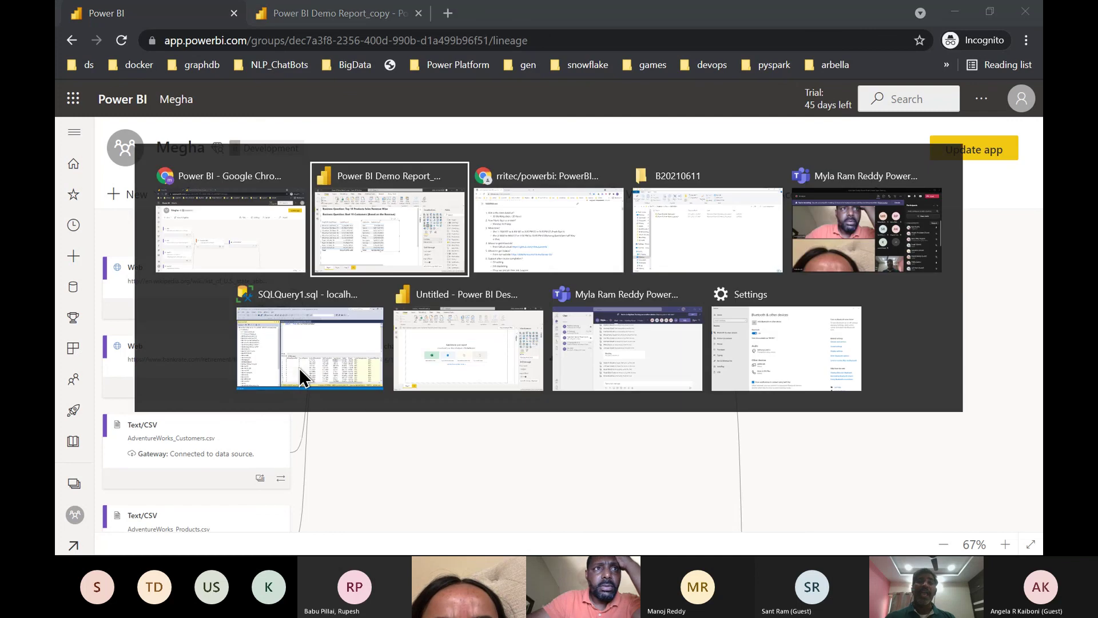
pyautogui.hotkey('alt', 'Tab')
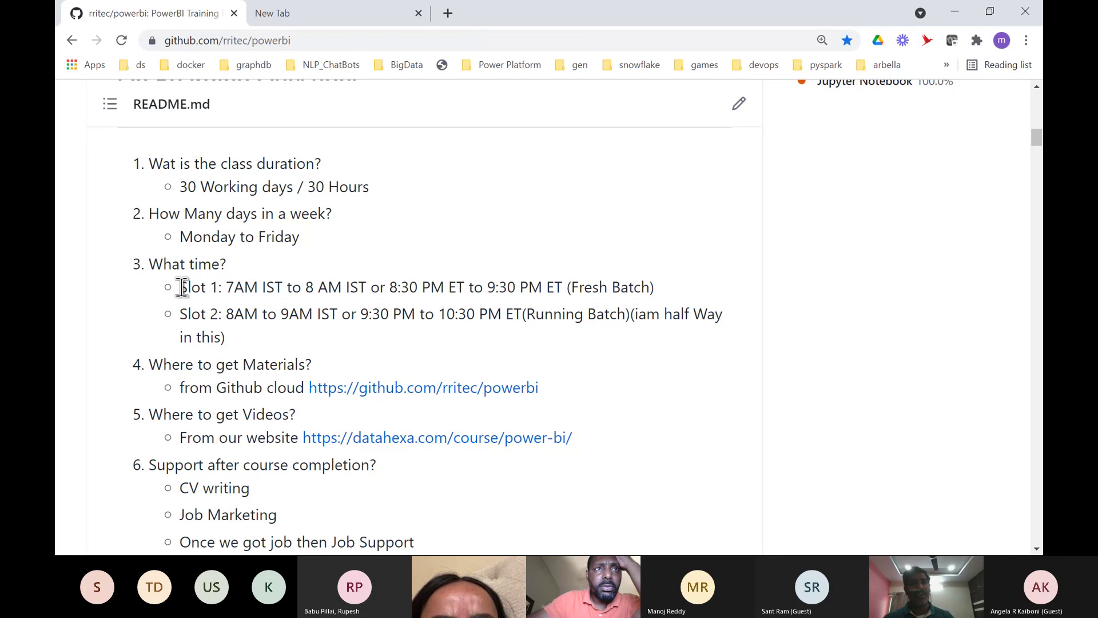
pyautogui.moveTo(182, 285); pyautogui.dragTo(364, 285)
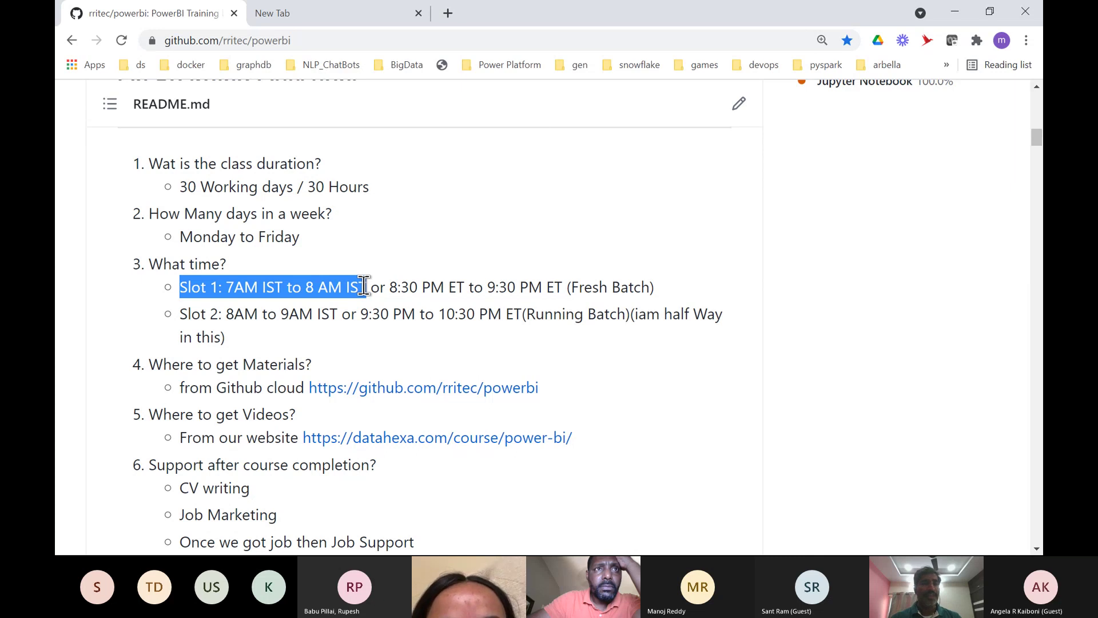
pyautogui.scroll(-3, 364, 286)
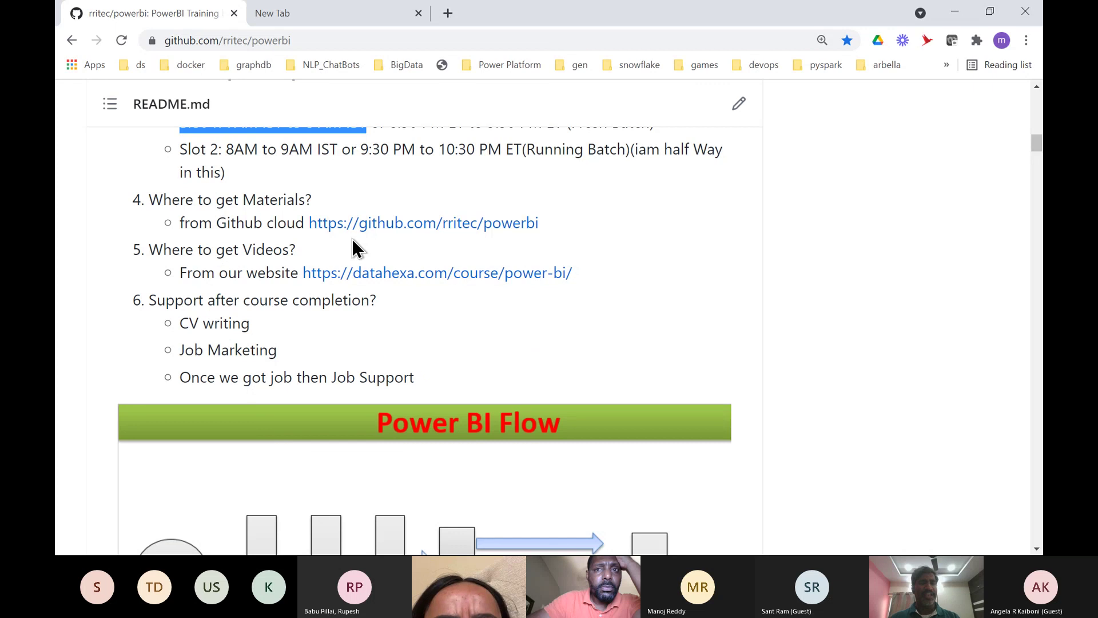
# - Switch to the Microsoft Teams meeting window and open its additional meeting actions
pyautogui.hotkey('alt', 'Tab')
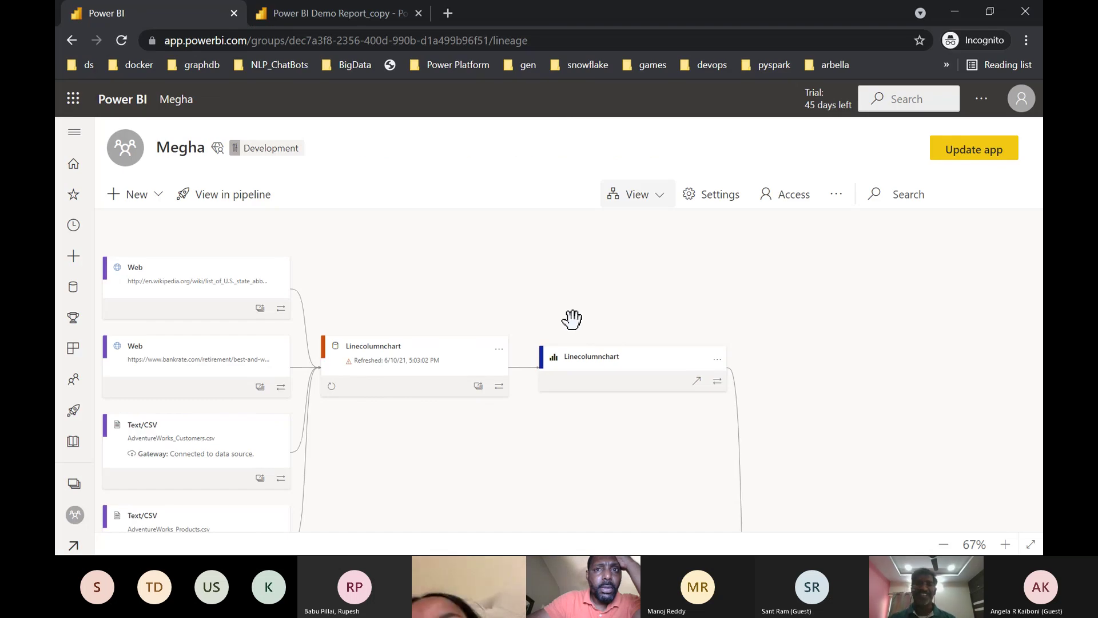
pyautogui.hotkey('alt', 'Tab')
pyautogui.hotkey('alt', 'Tab')
pyautogui.hotkey('alt', 'Tab')
pyautogui.hotkey('alt', 'Tab')
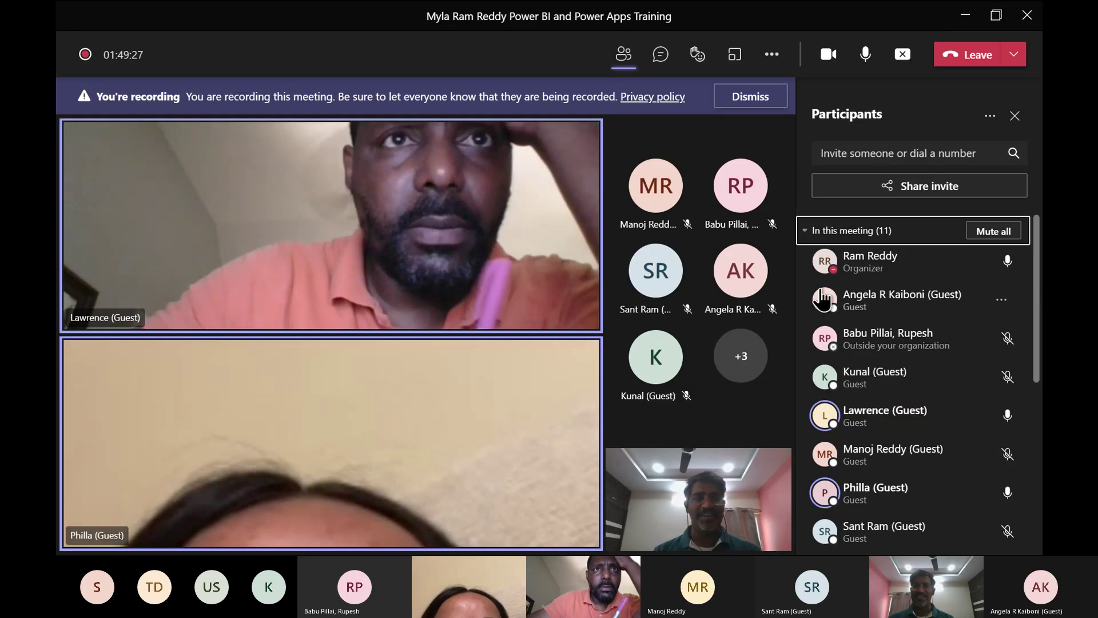
pyautogui.click(773, 62)
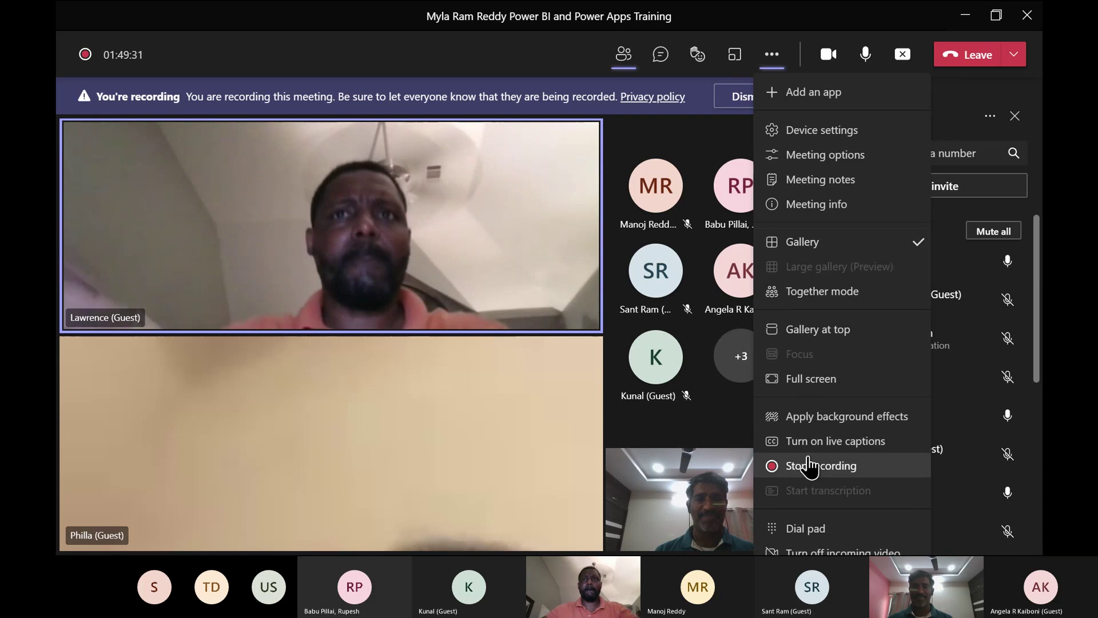